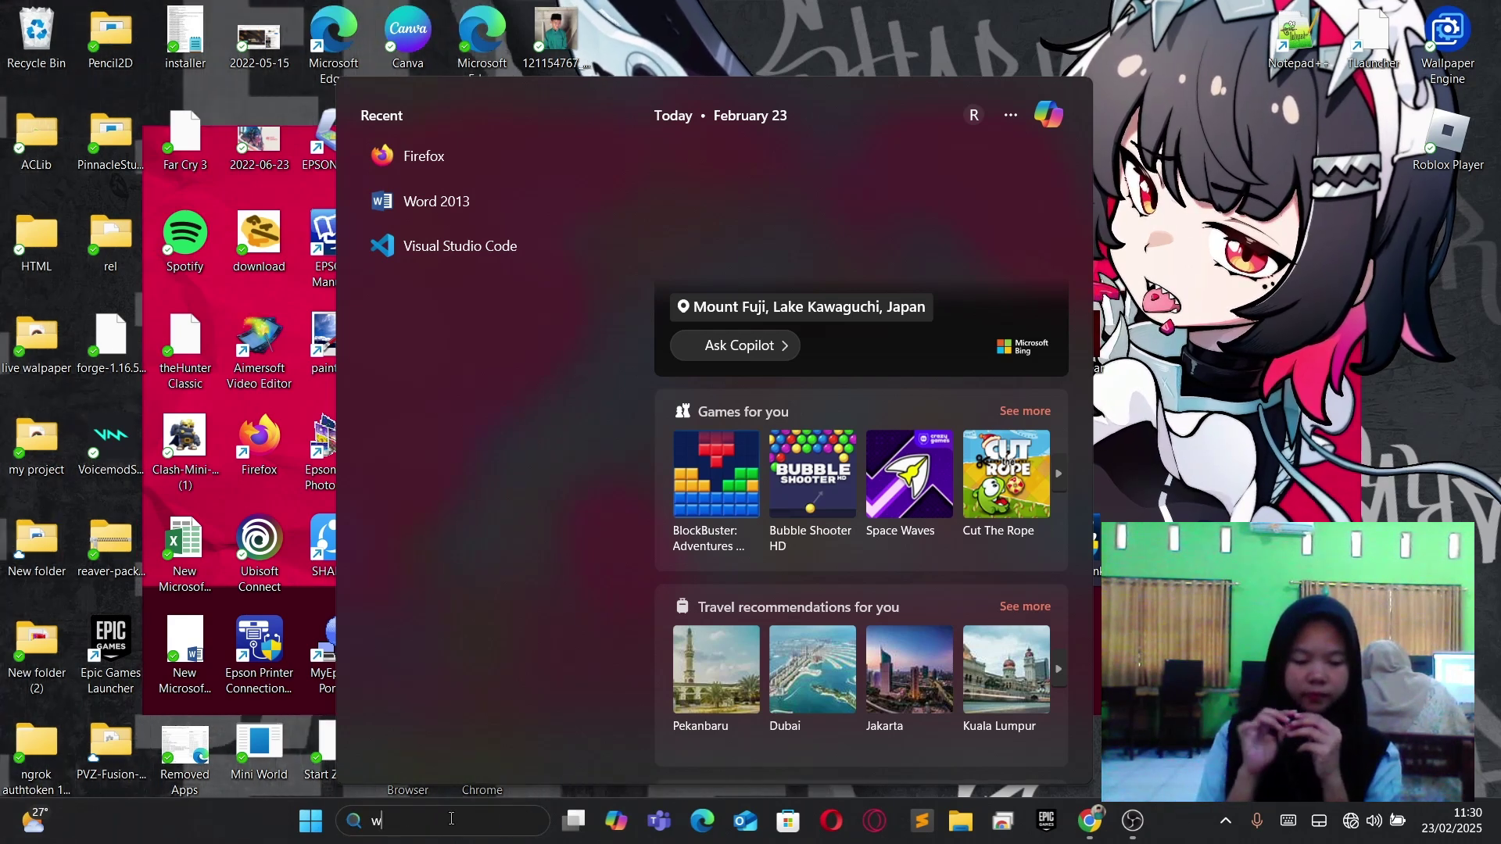
# Search the Start menu for 'winbox' and launch WinBox.3.39.x64.
pyautogui.write('winbox.3.39.x64.NesabaMe')
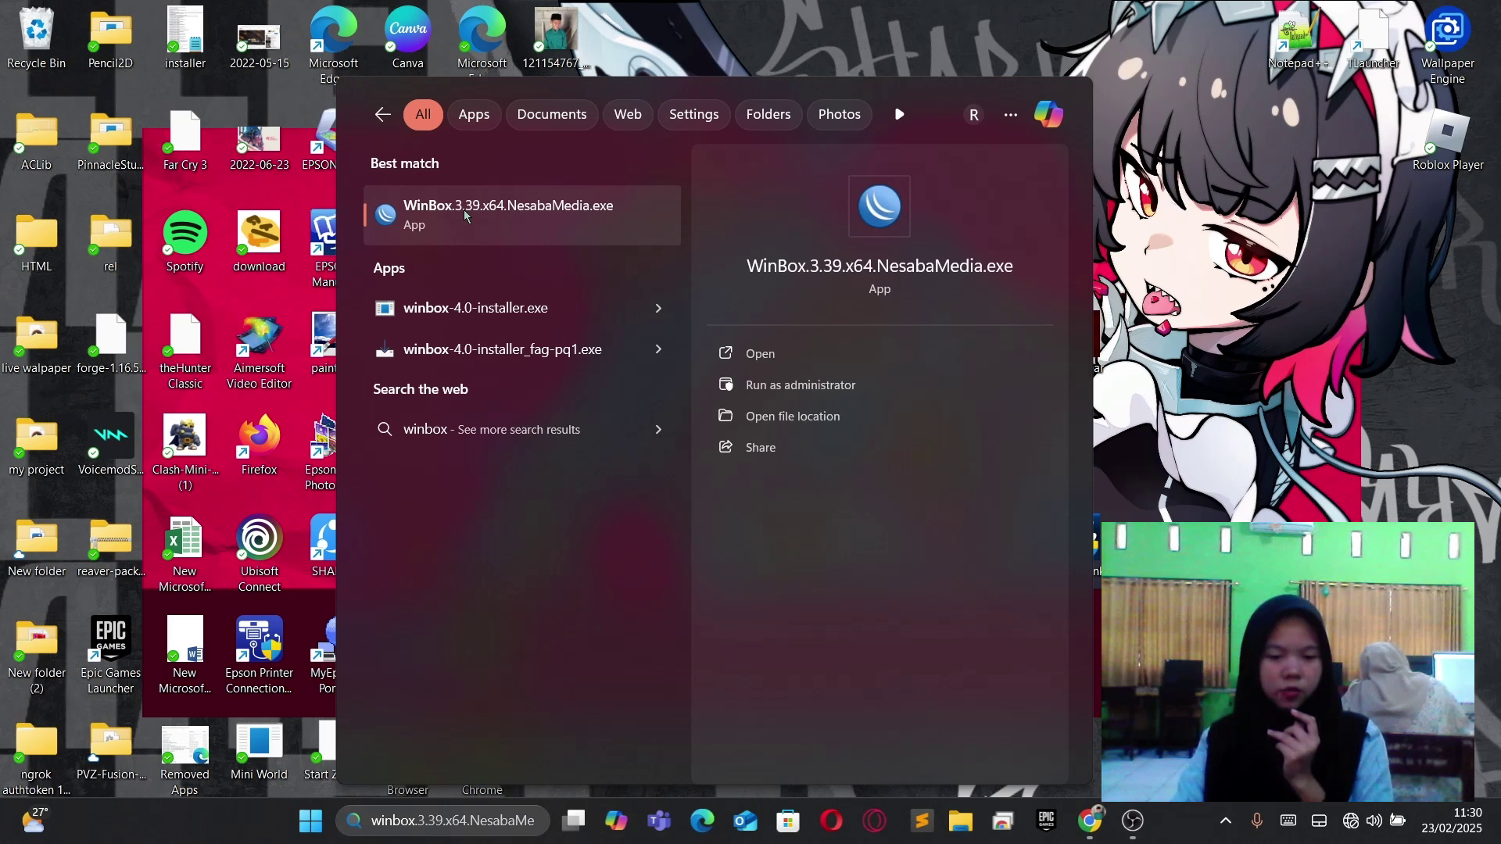
pyautogui.click(480, 227)
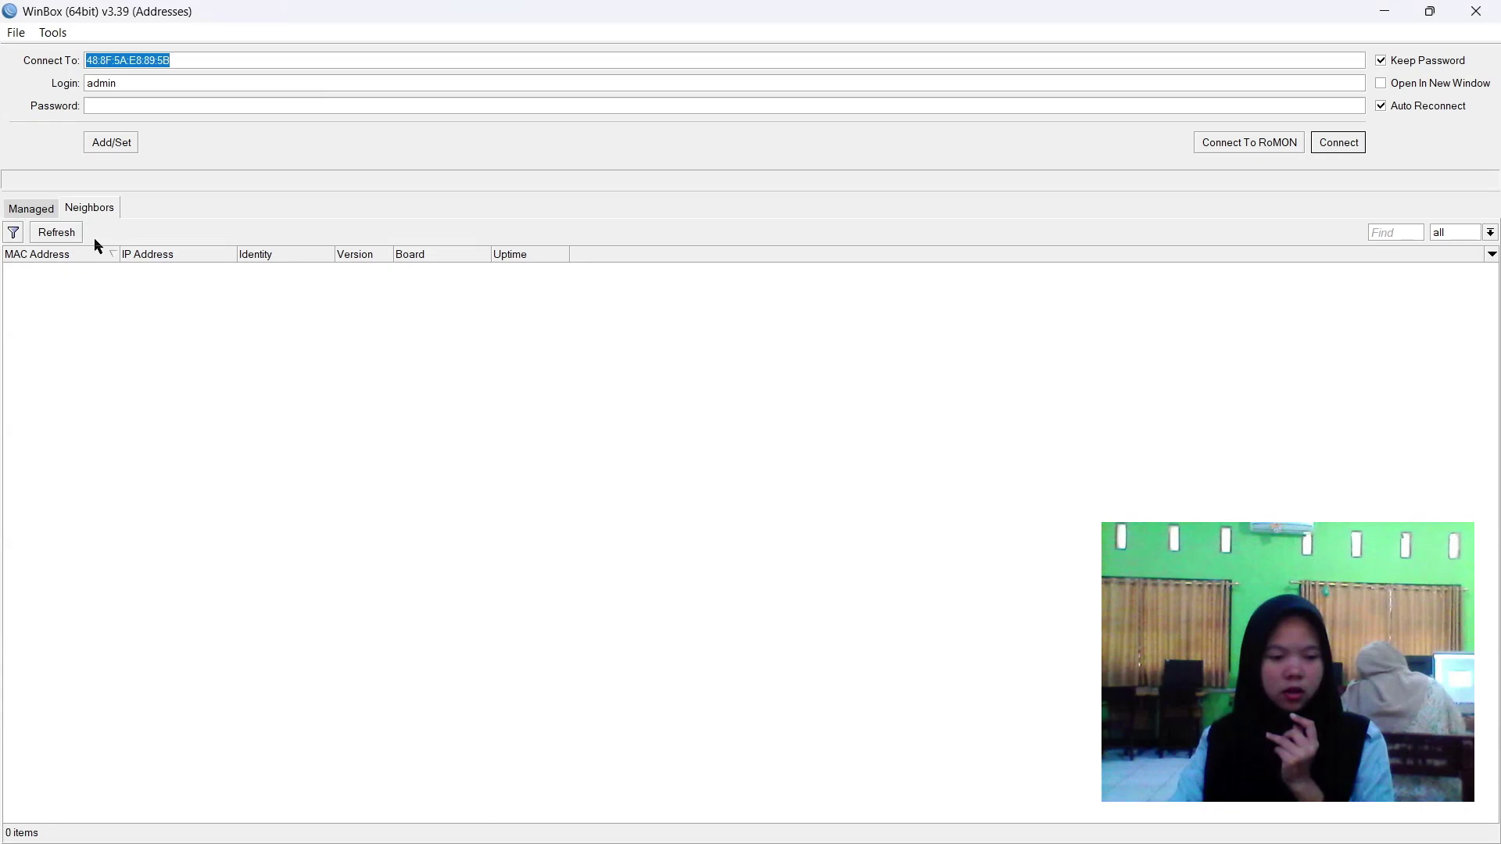
# Refresh the Neighbors list and connect to the hAP router by its MAC address.
pyautogui.click(71, 238)
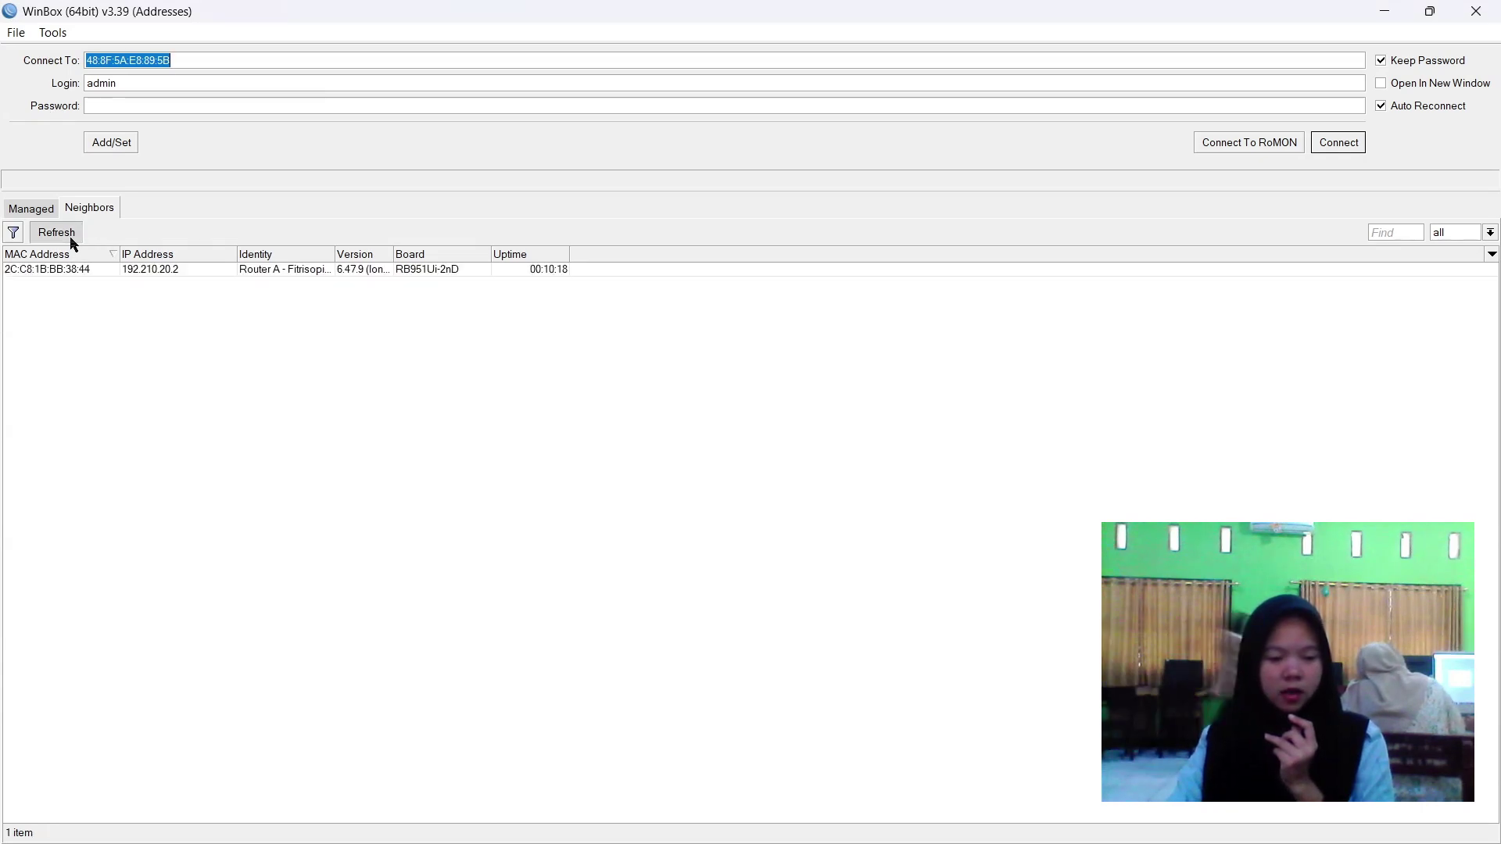
pyautogui.click(77, 271)
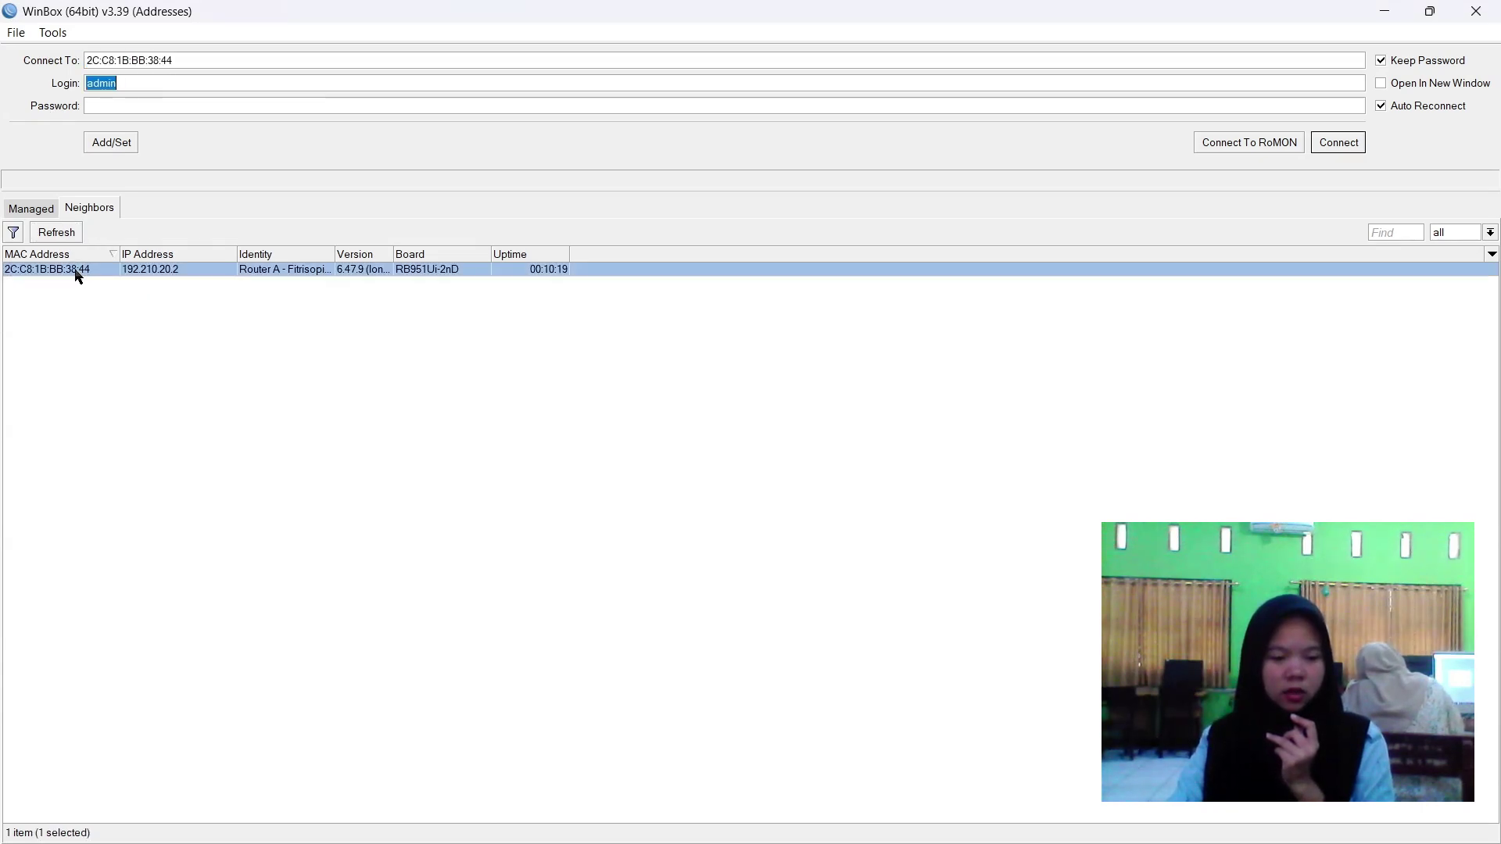
pyautogui.click(1351, 146)
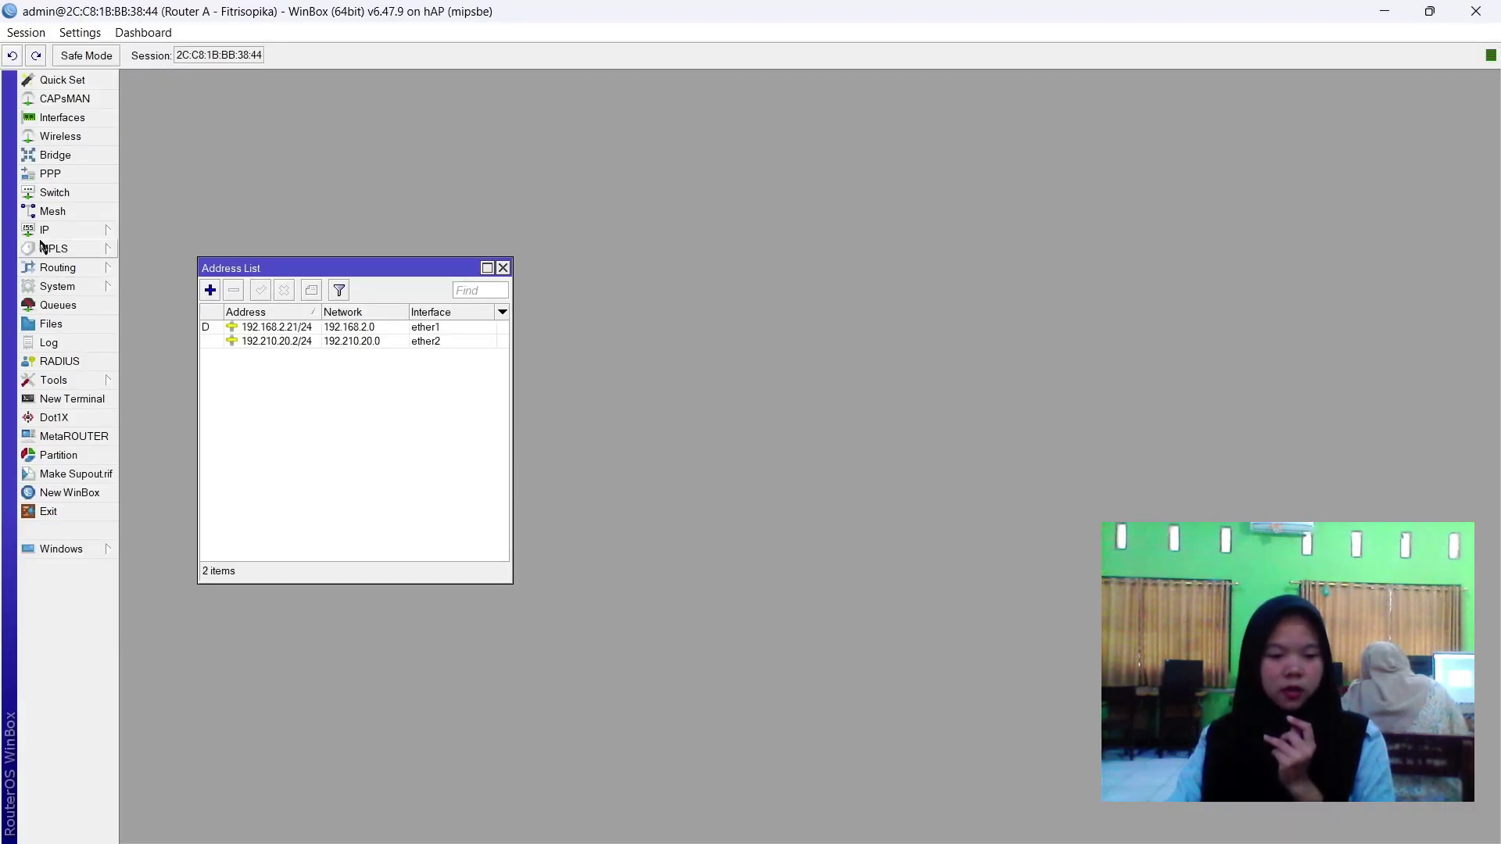
# Reset the router configuration with No Default Configuration and Do Not Backup, confirming the reboot.
pyautogui.click(57, 289)
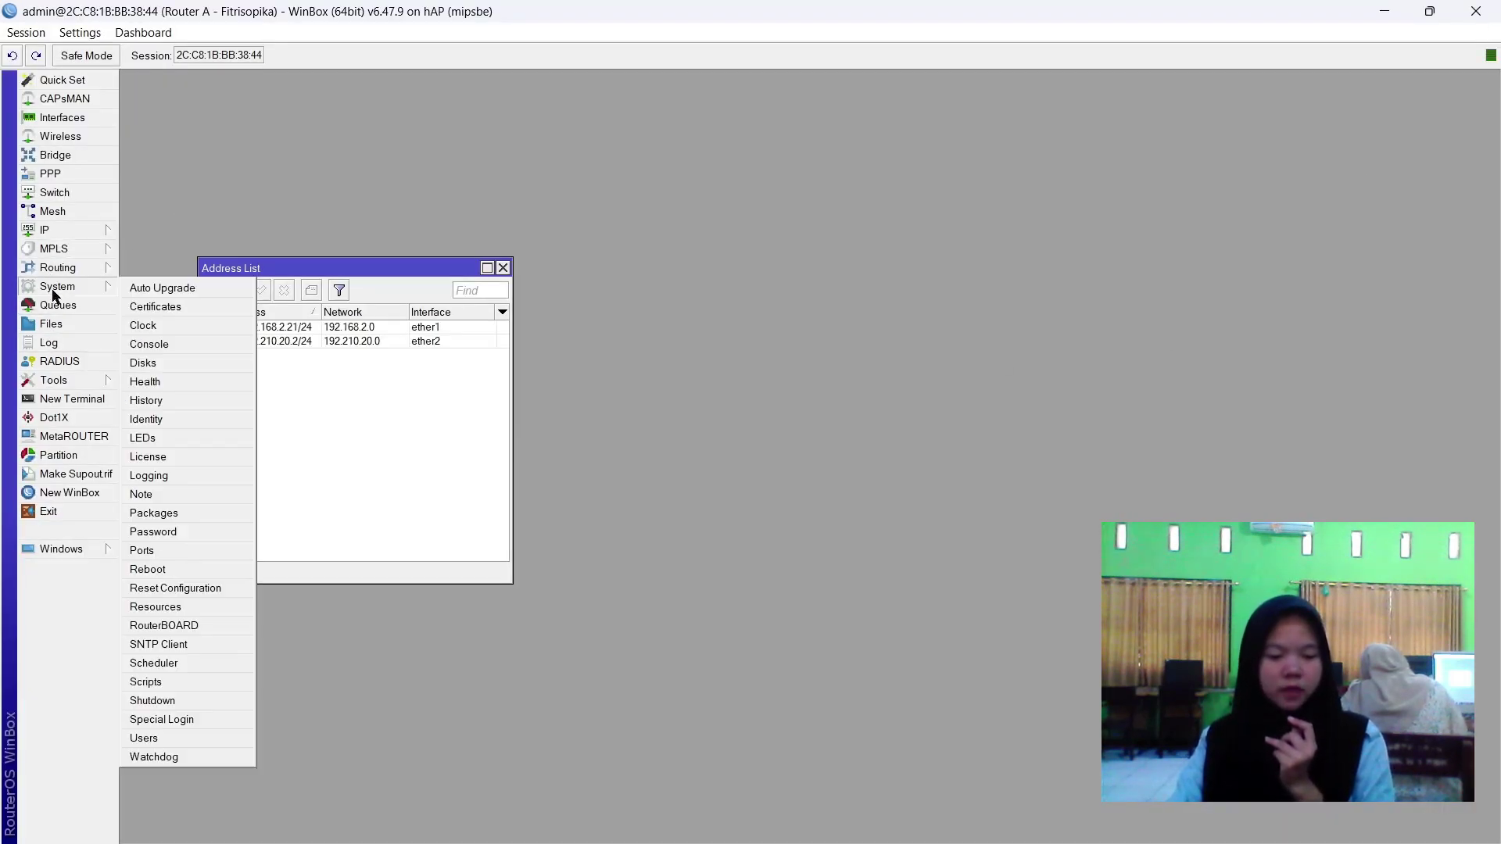
pyautogui.click(172, 588)
pyautogui.click(732, 465)
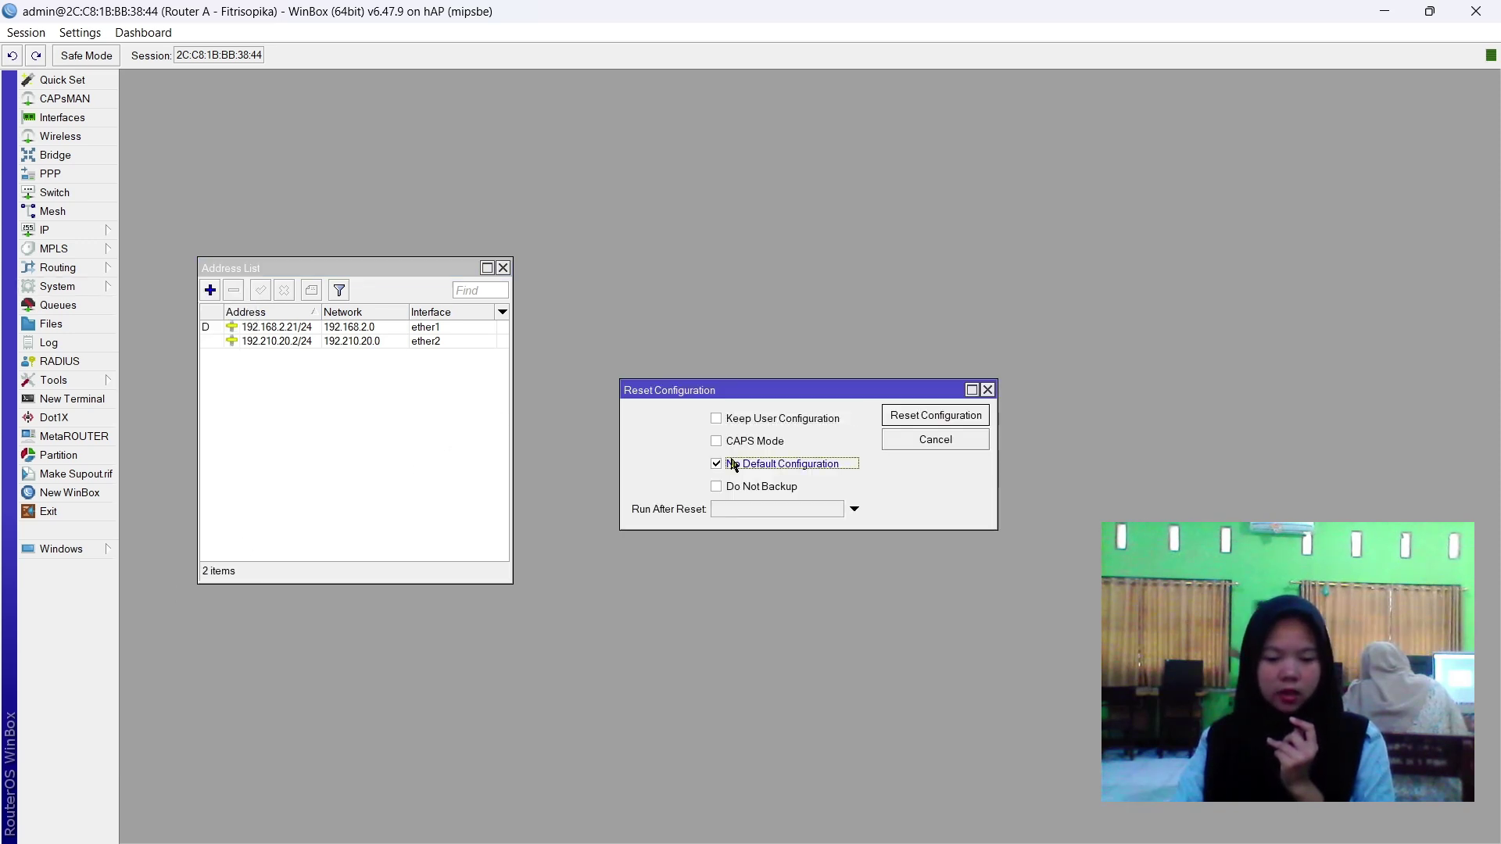
pyautogui.click(738, 486)
pyautogui.click(934, 415)
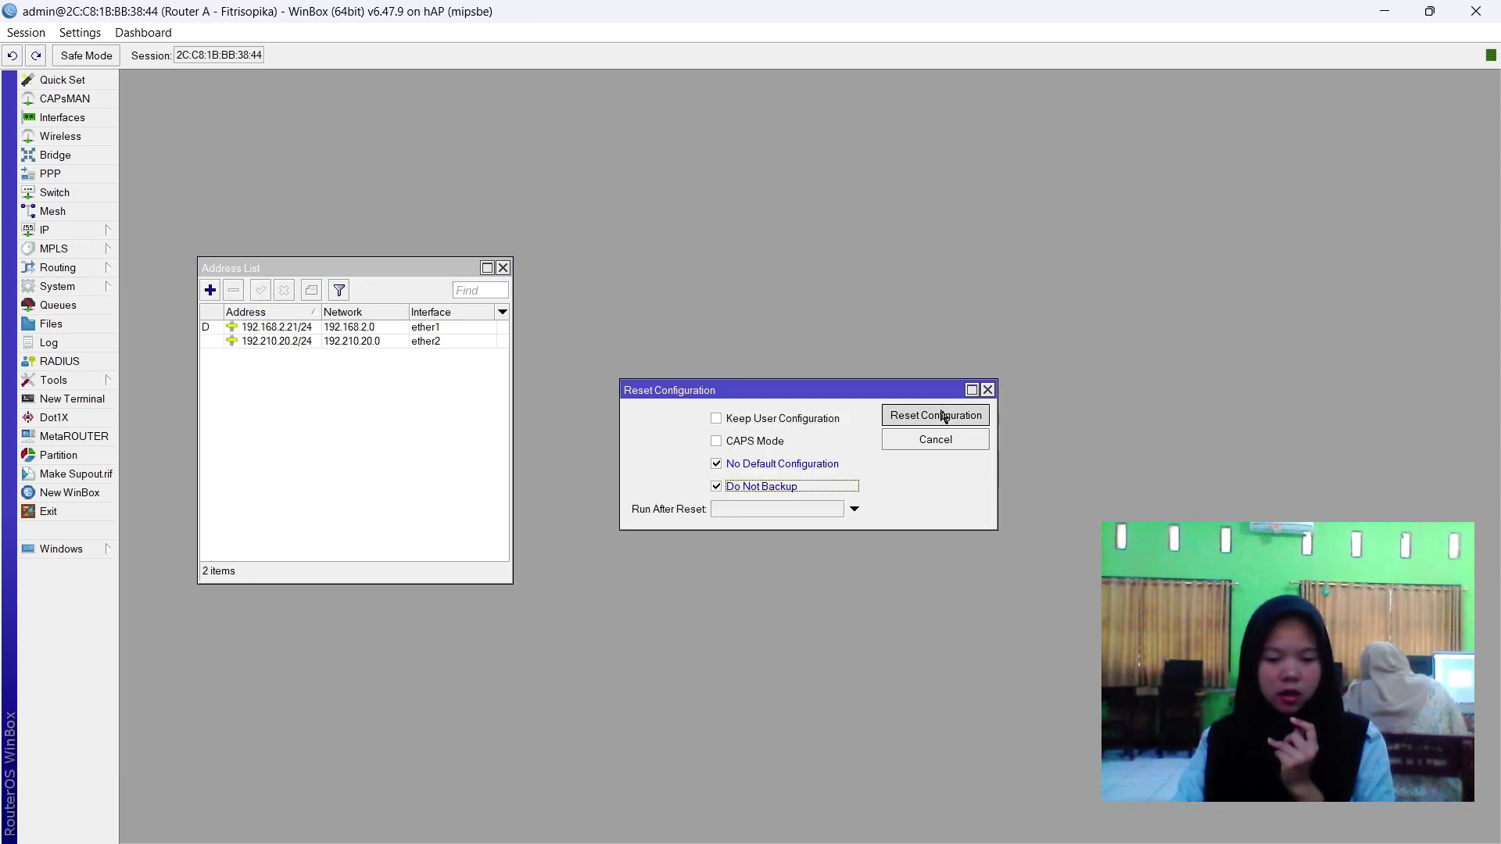
pyautogui.click(830, 449)
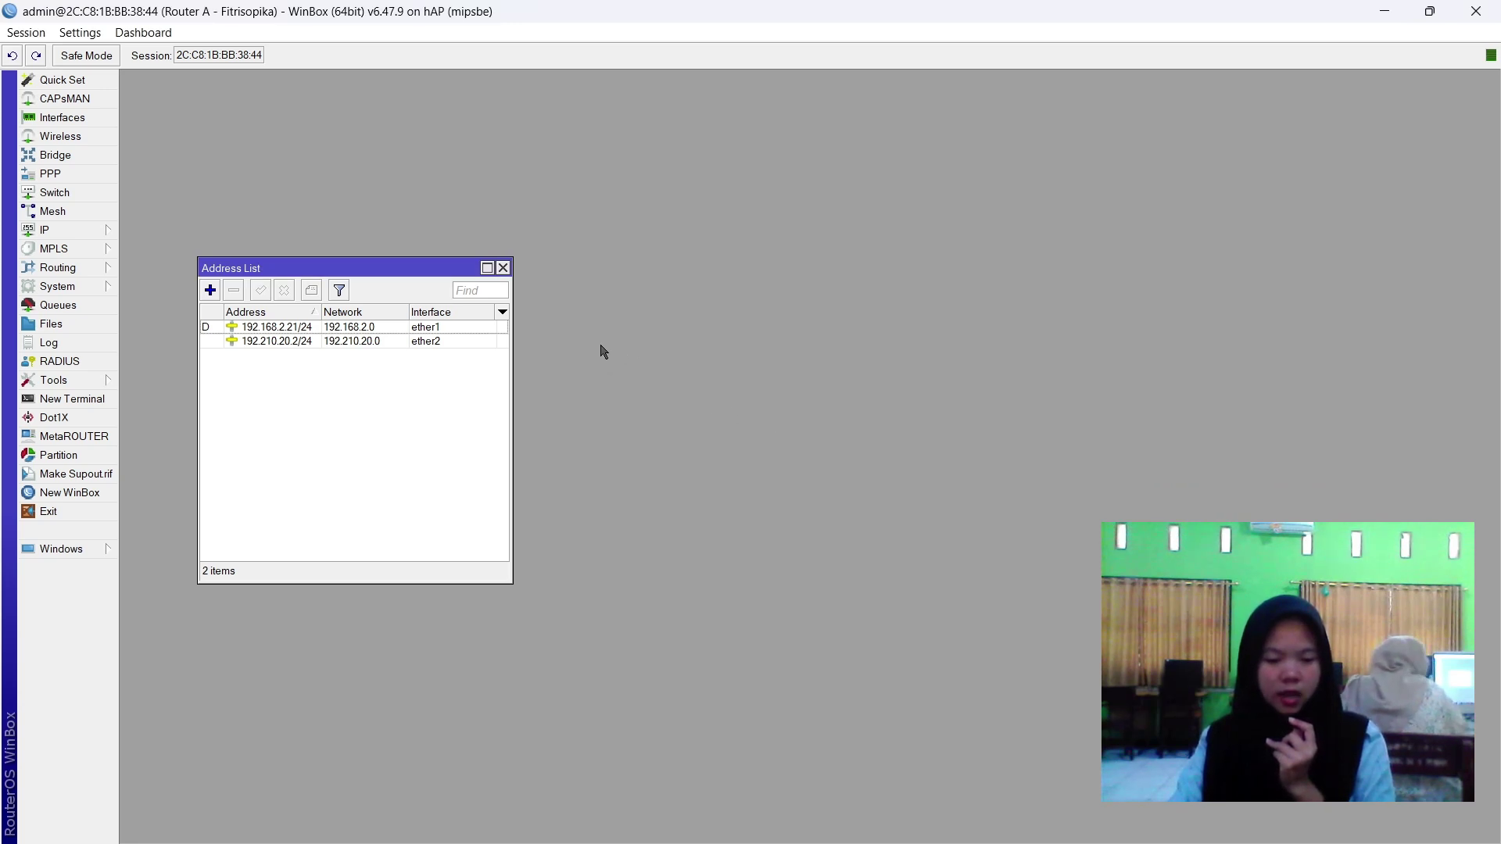
pyautogui.click(503, 268)
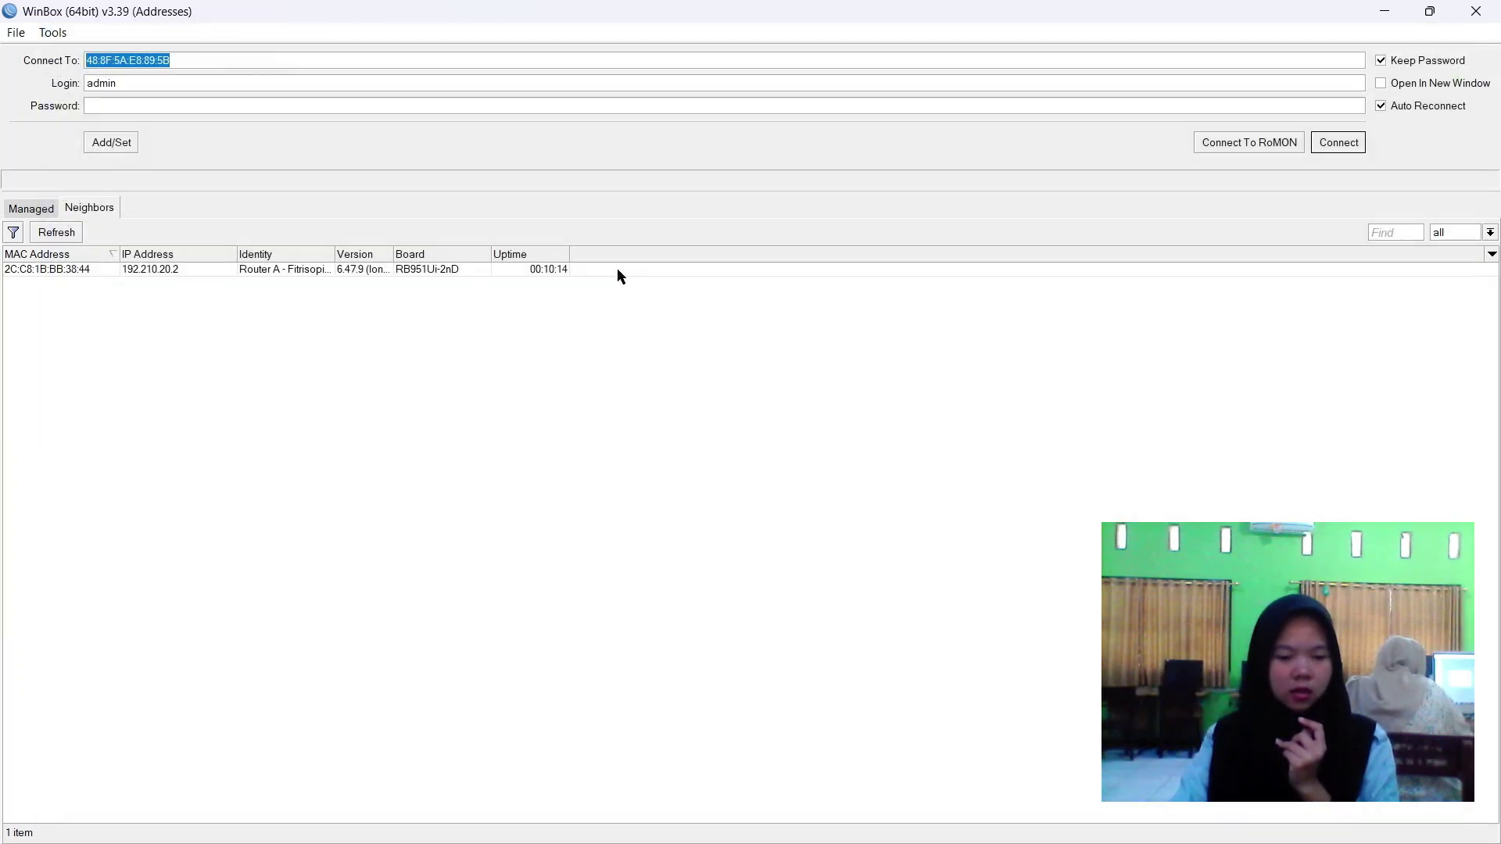
# Refresh Neighbors until the reset router reappears at 0.0.0.0, then reconnect to it by MAC.
pyautogui.click(617, 271)
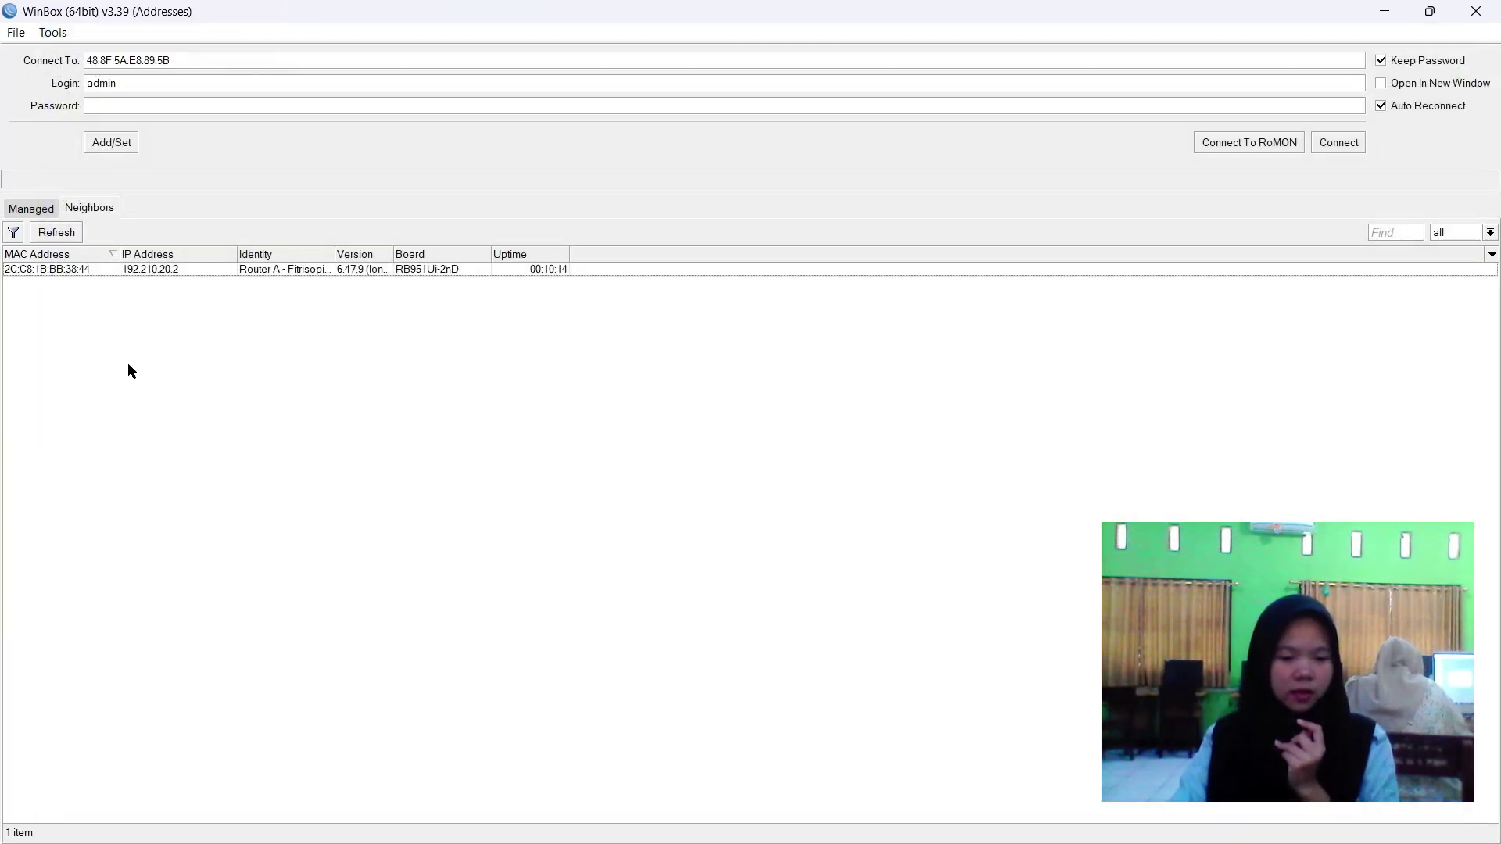
pyautogui.click(56, 240)
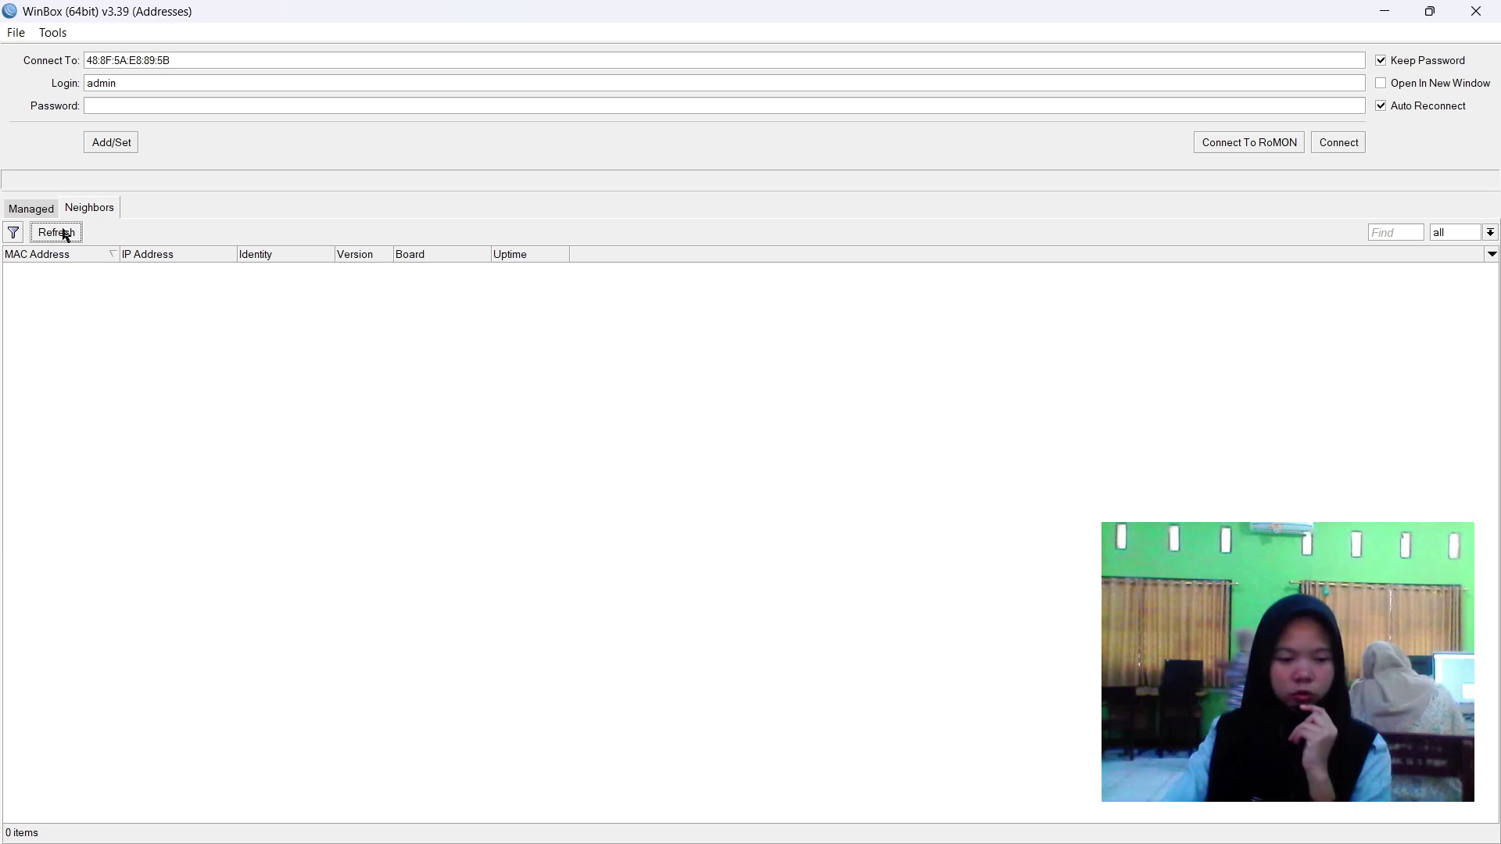
pyautogui.click(66, 235)
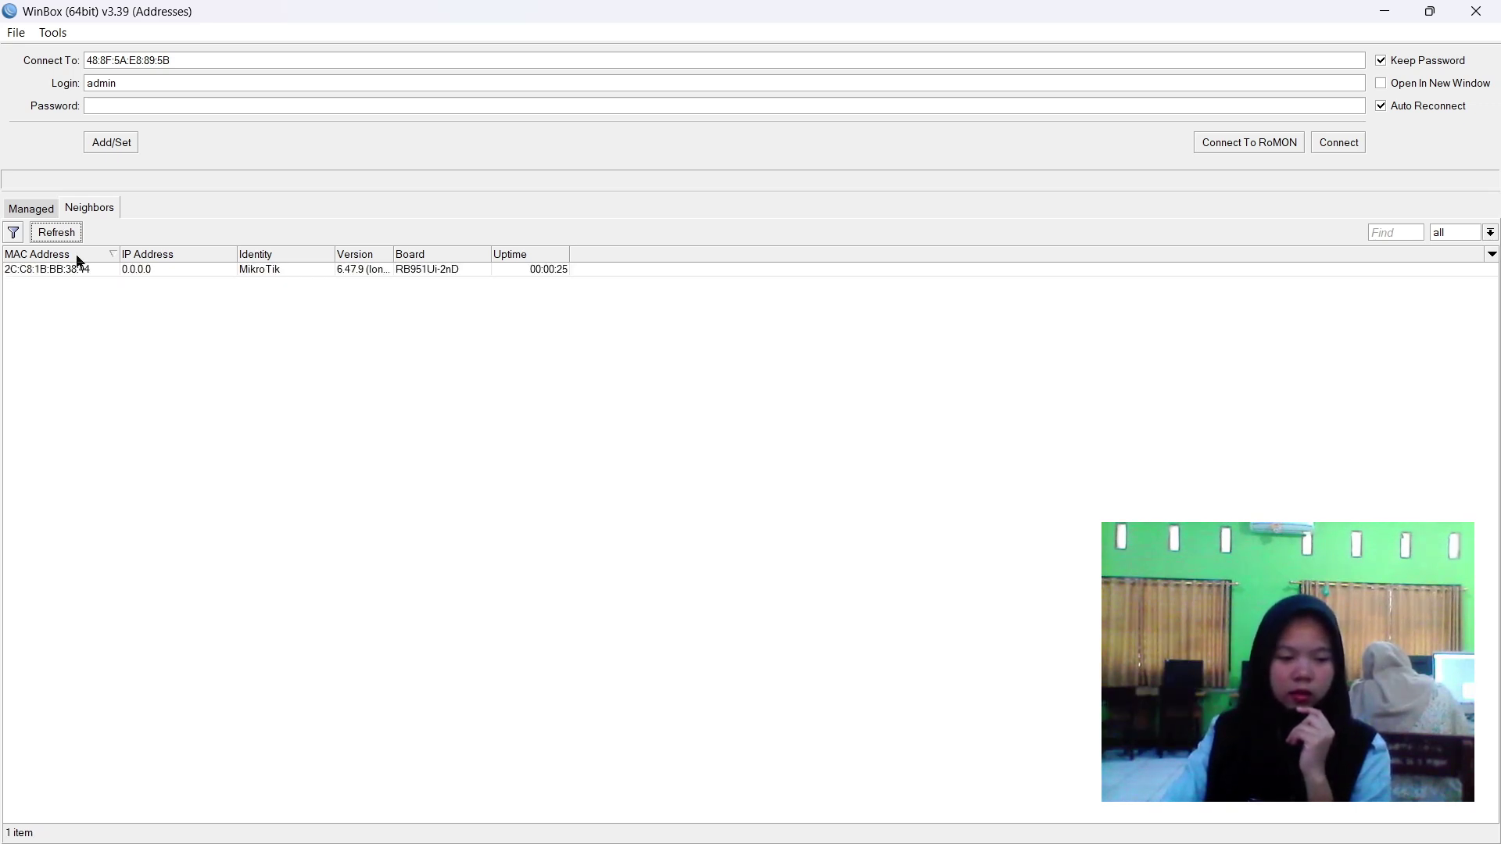
pyautogui.click(102, 269)
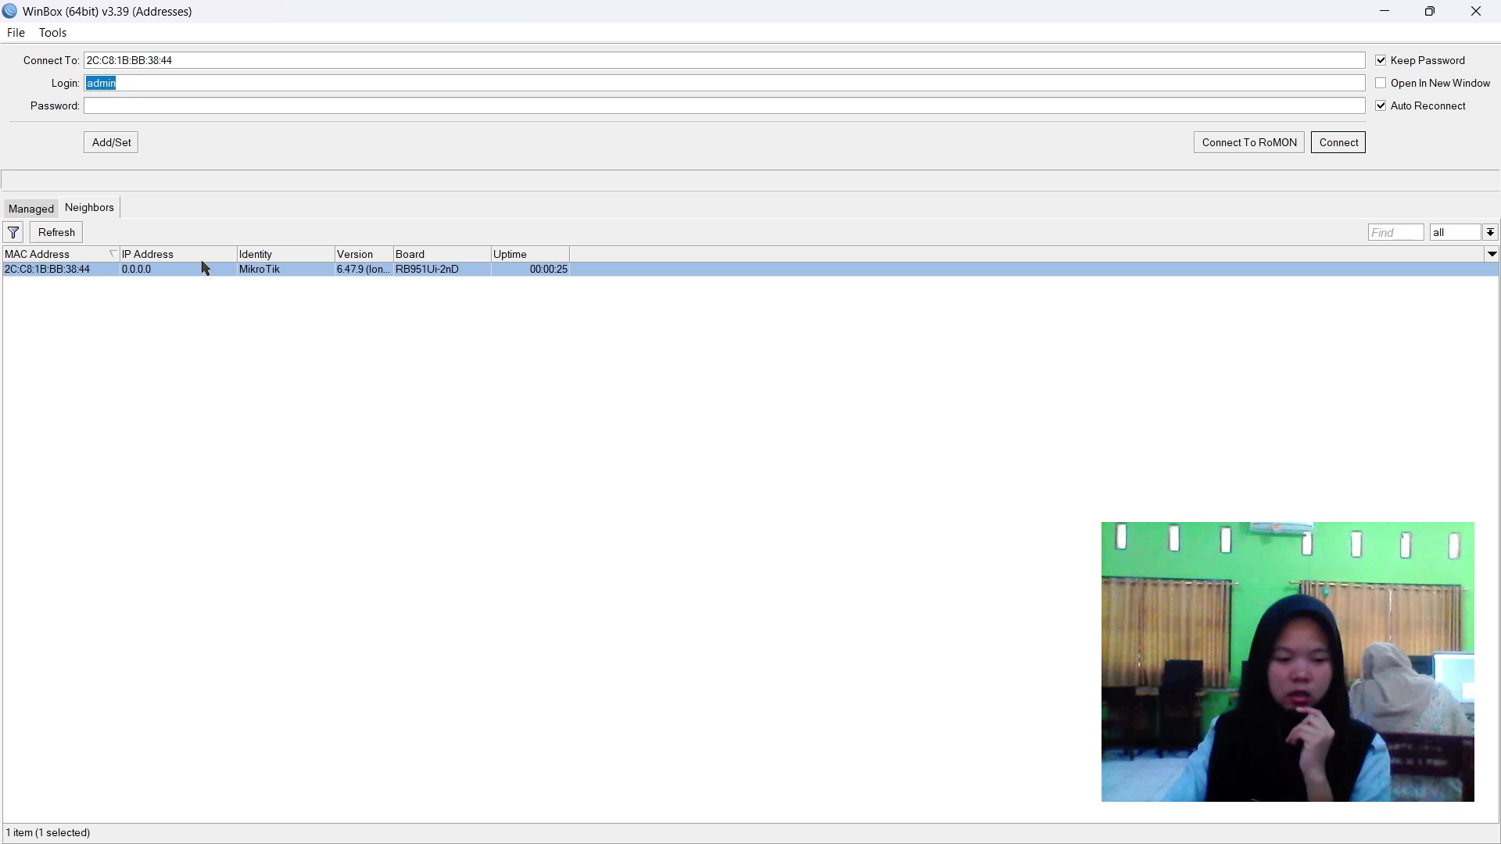
pyautogui.click(1346, 147)
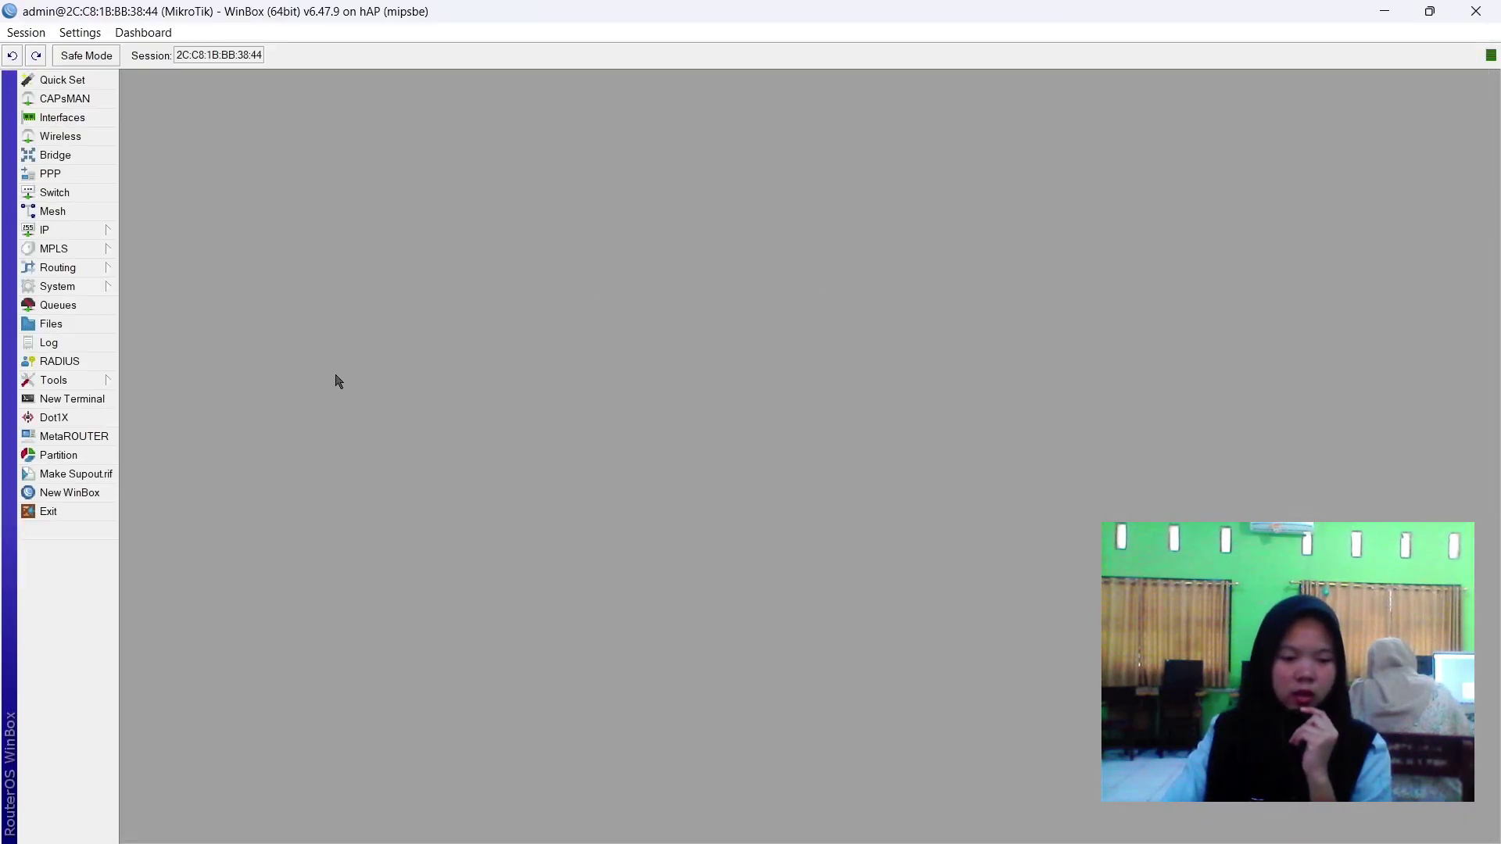
# Change the router identity from MikroTik to 'Router A' followed by a personal nickname.
pyautogui.click(70, 295)
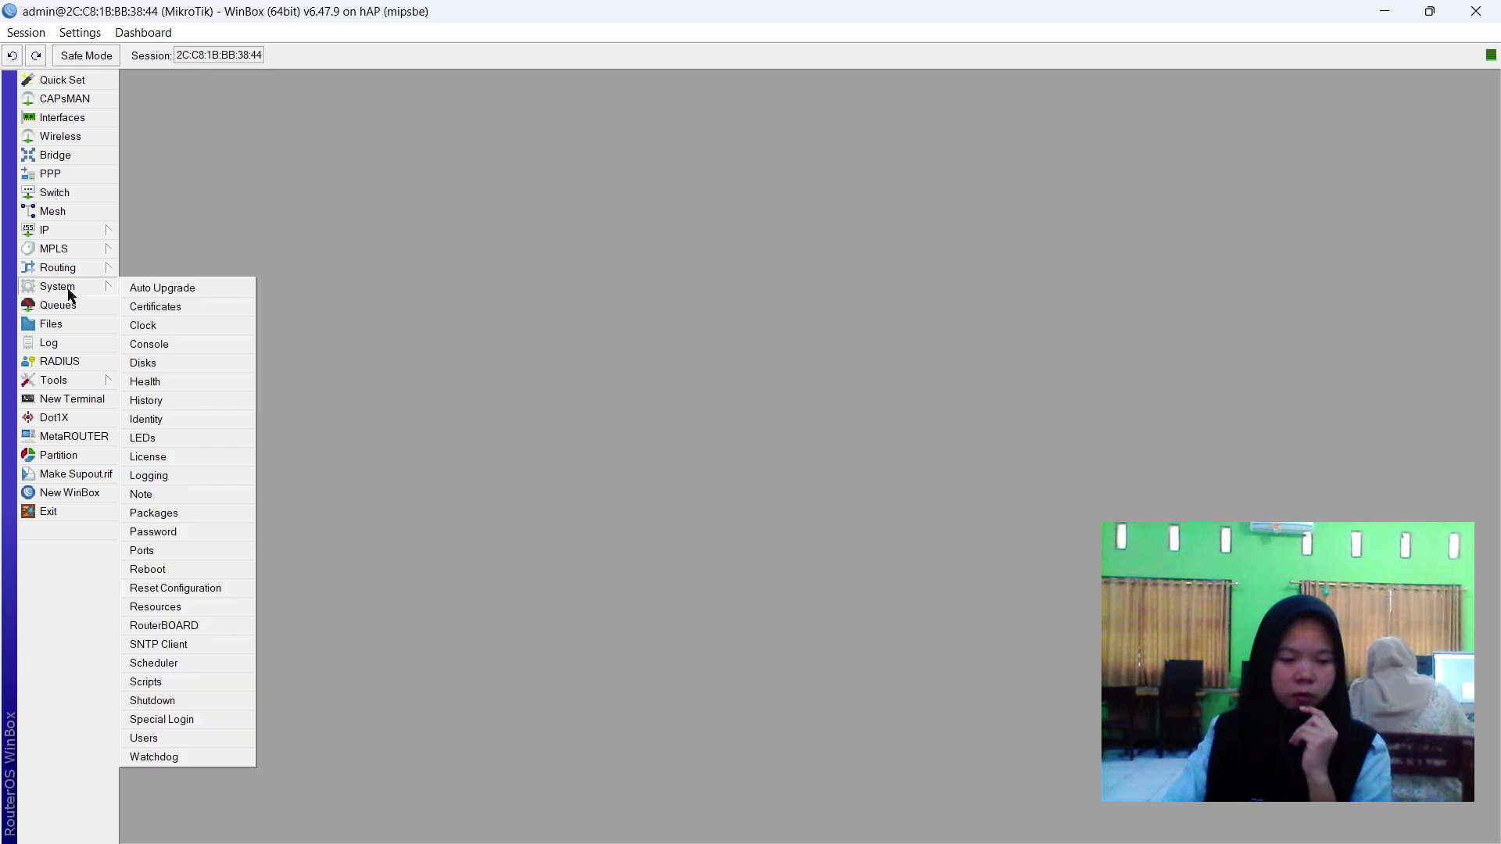
pyautogui.click(166, 422)
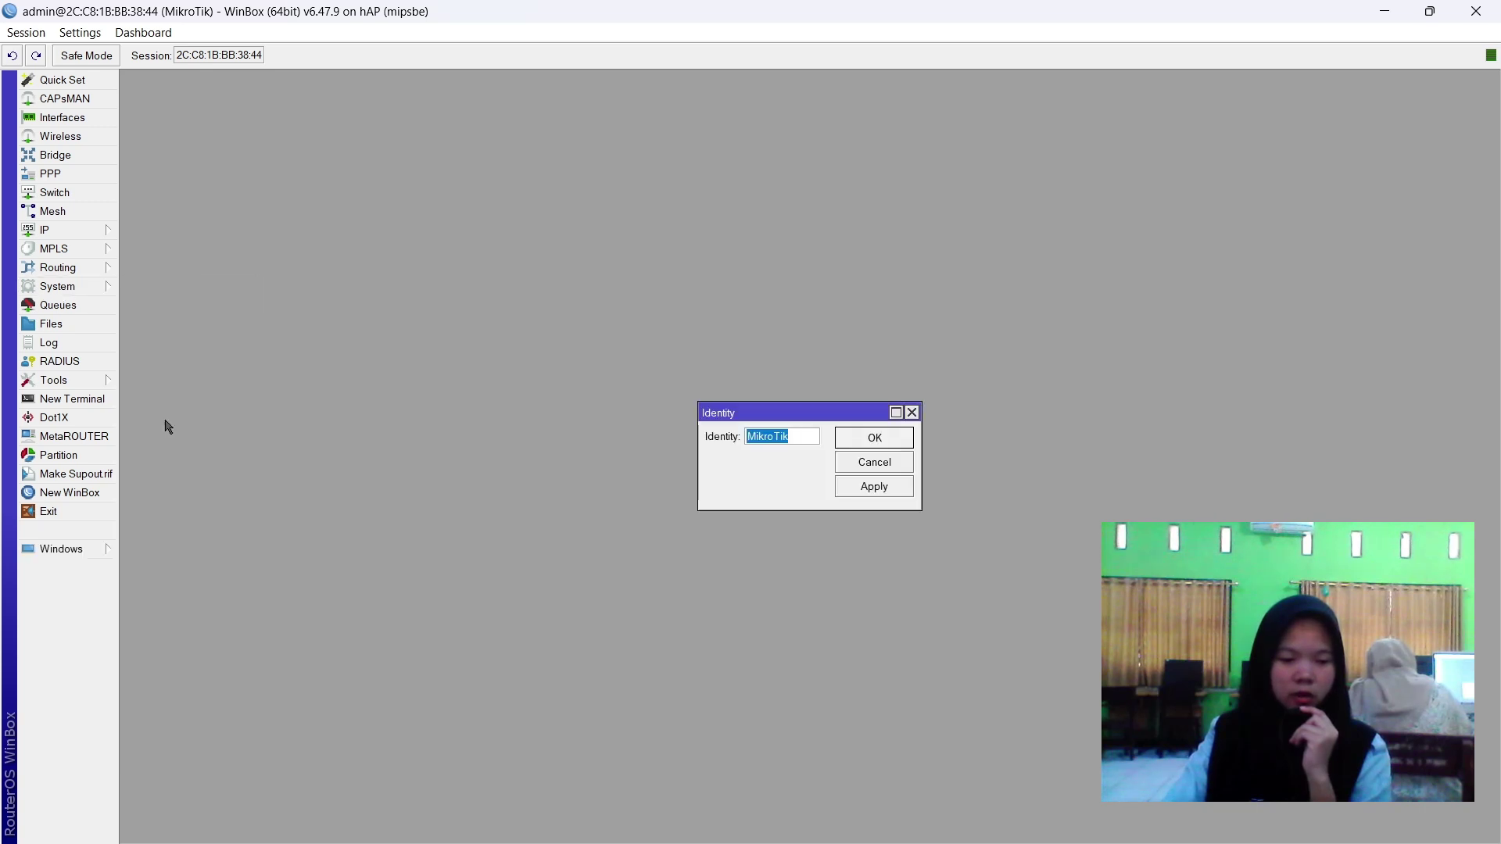
pyautogui.write('Router A ')
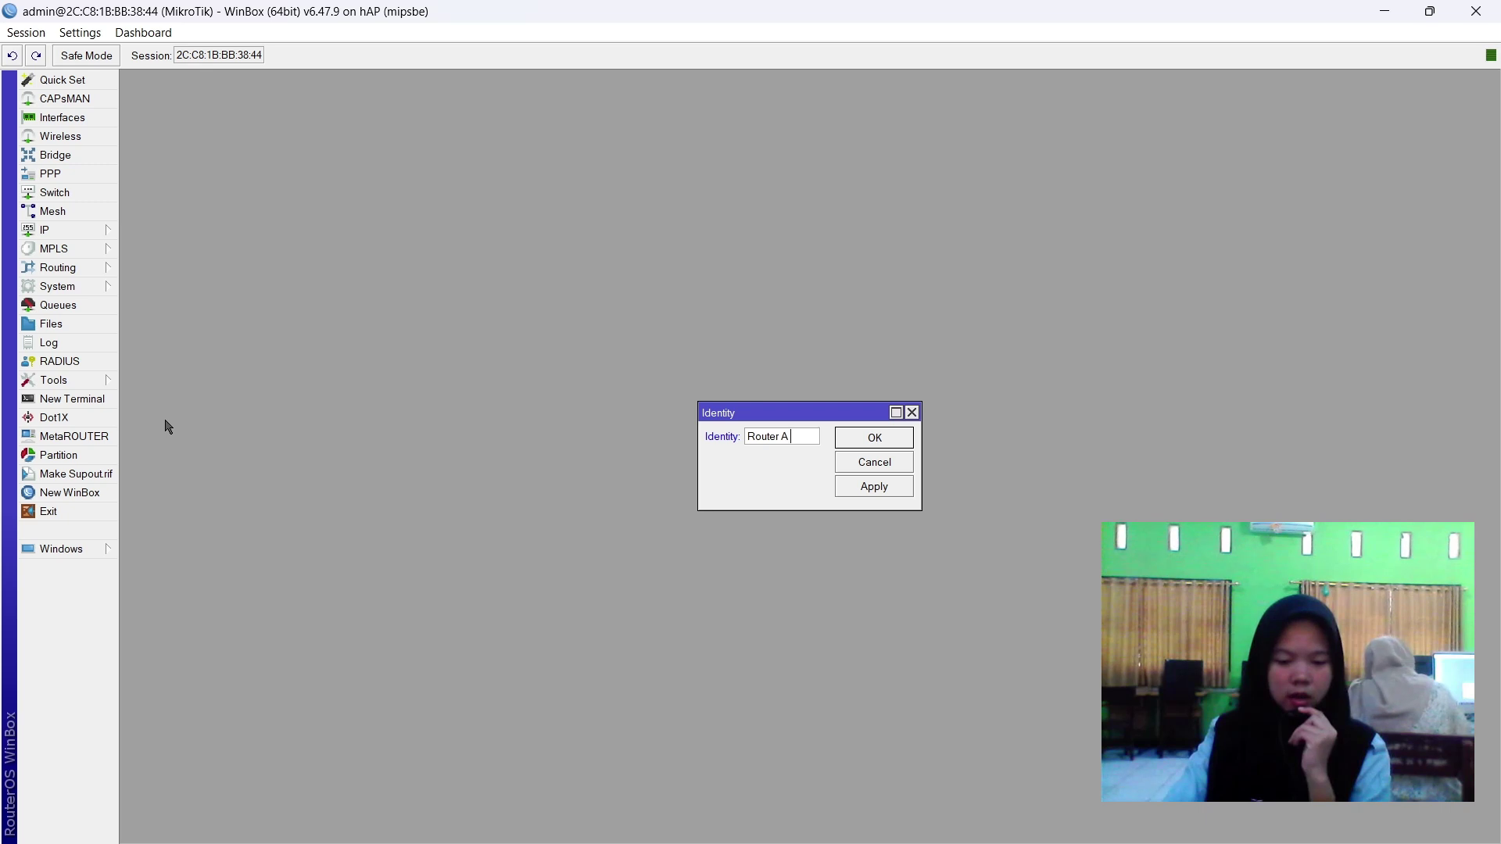
pyautogui.write('-ipitt')
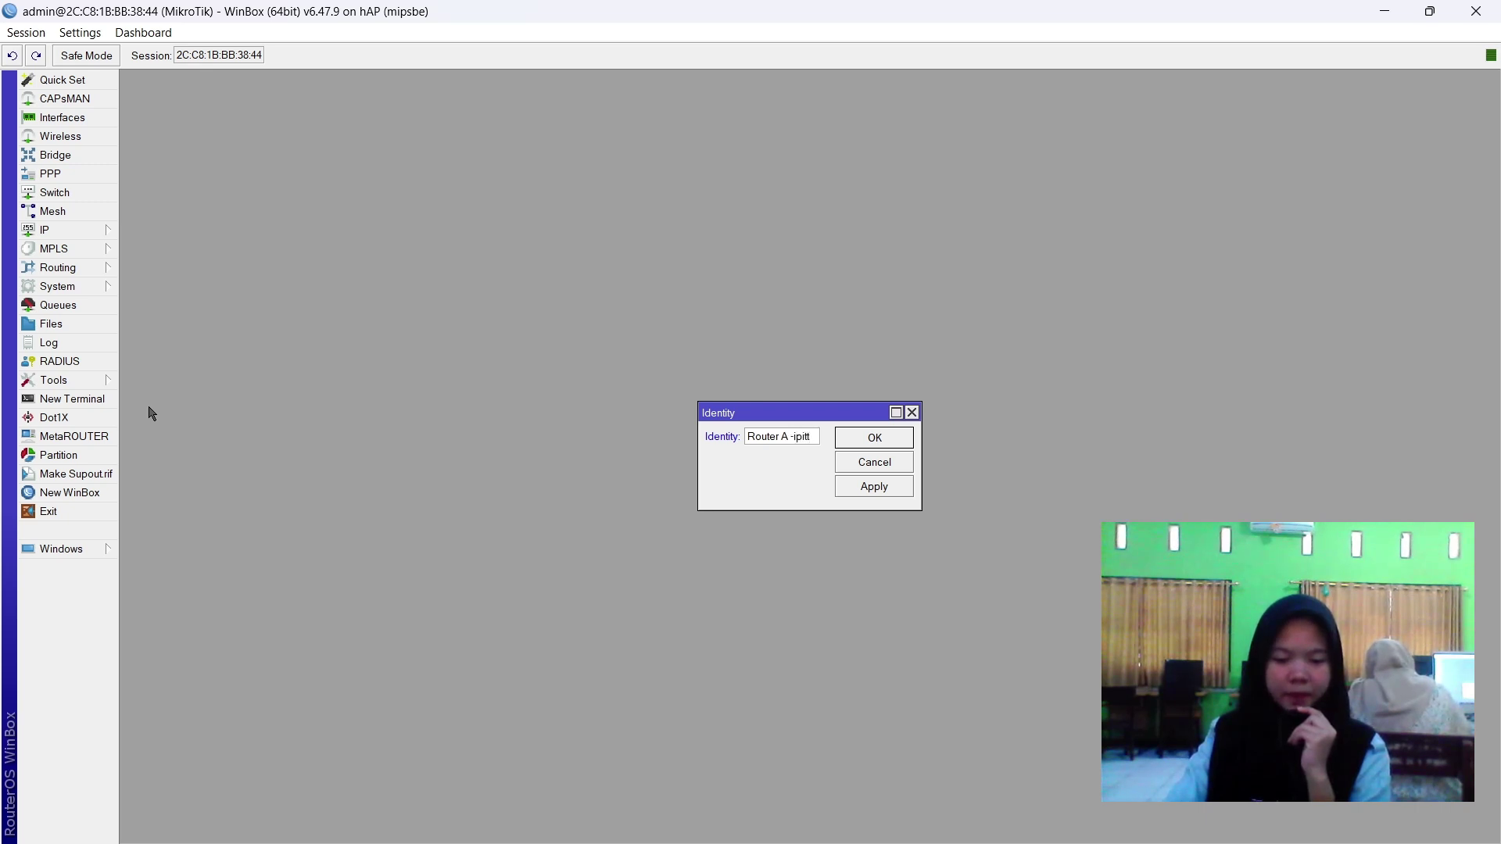
pyautogui.click(866, 488)
pyautogui.click(876, 441)
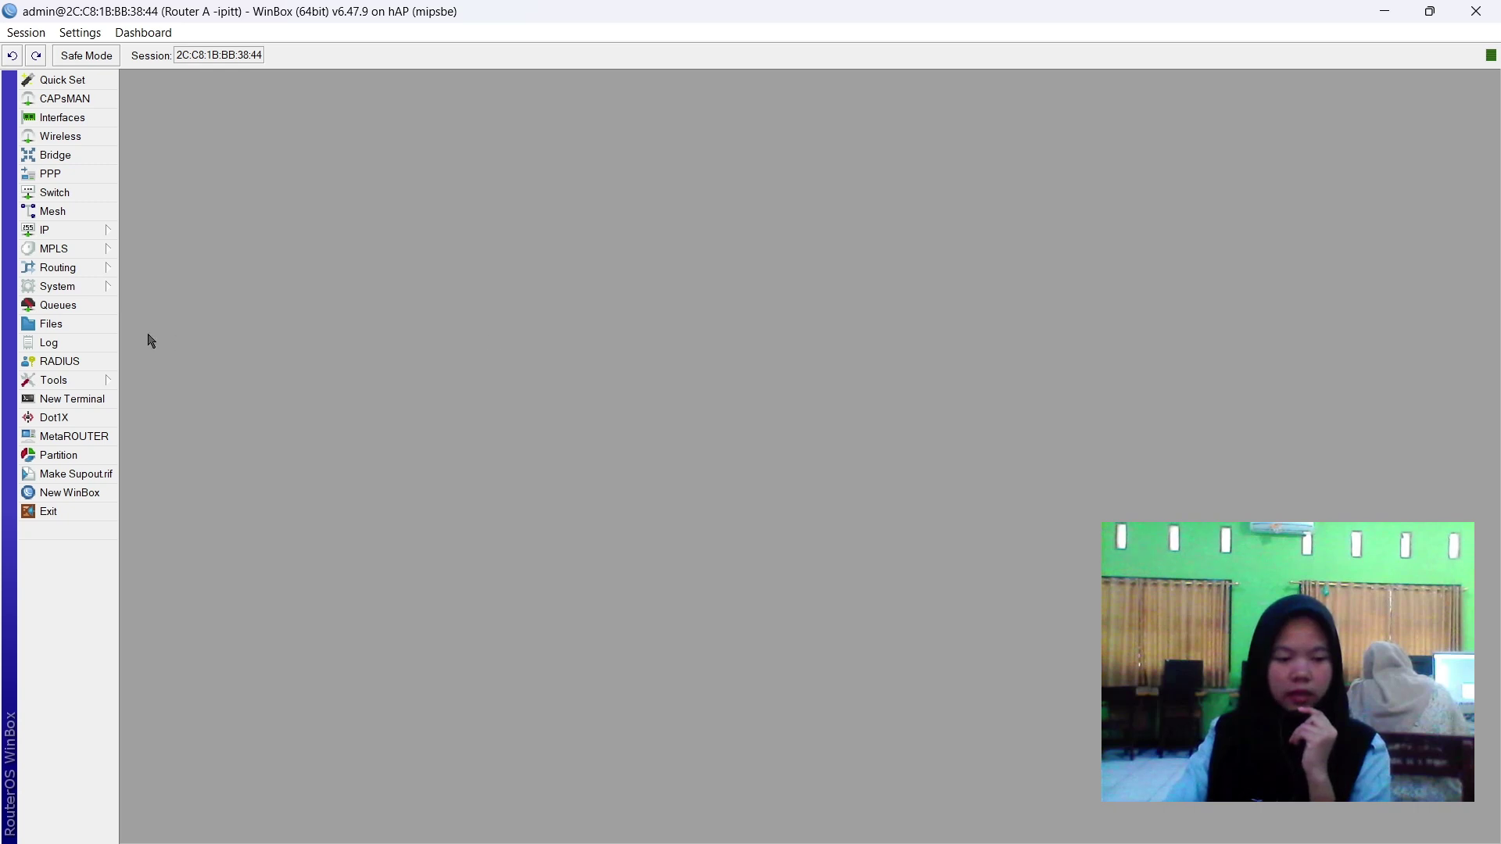
pyautogui.click(53, 228)
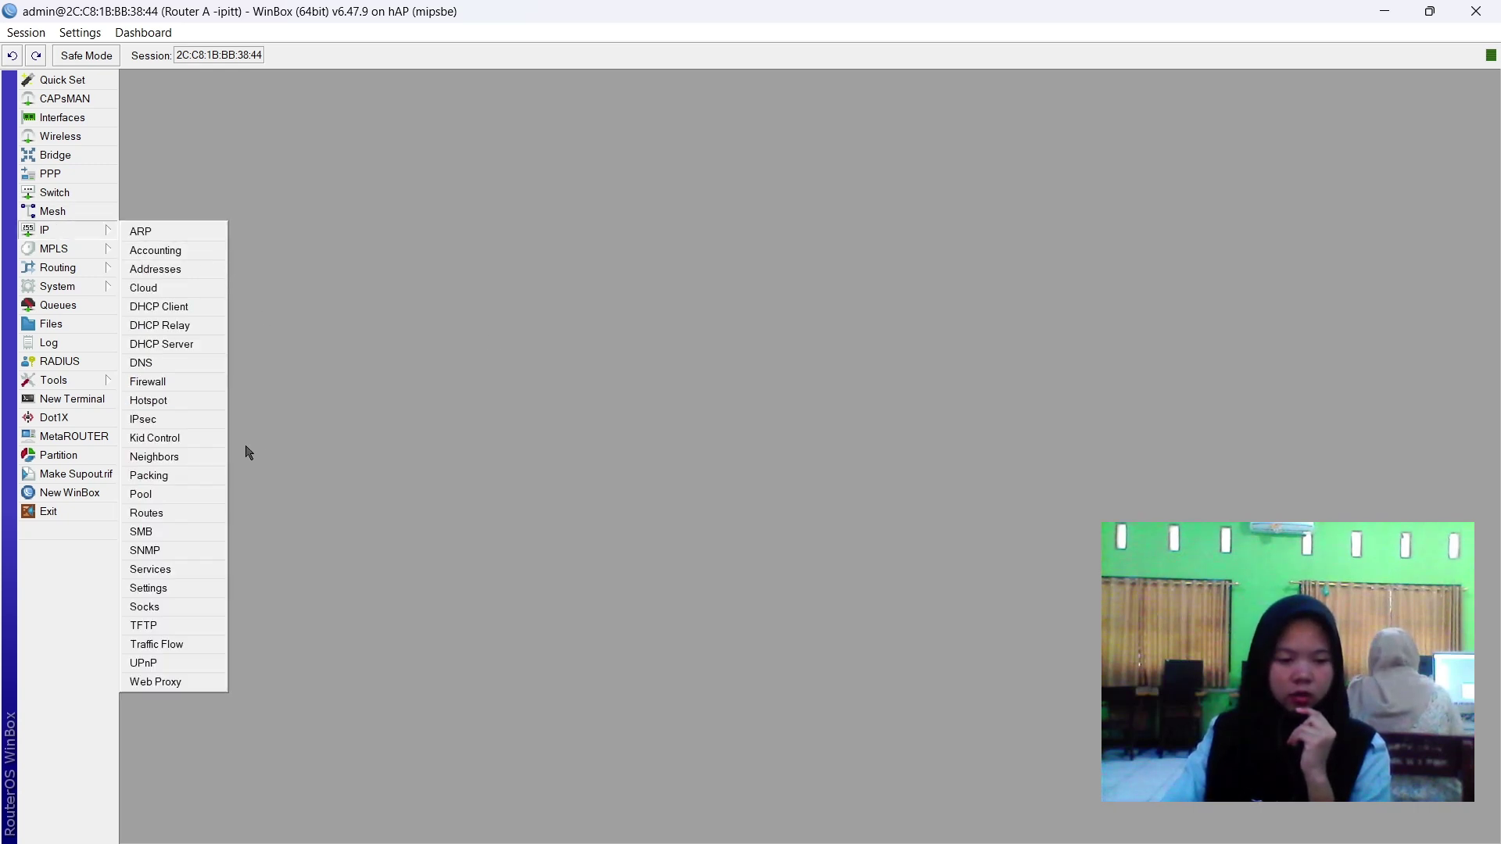
# Add a DHCP client on ether1 so it binds 192.168.2.21/24 with peer DNS and default route.
pyautogui.click(160, 308)
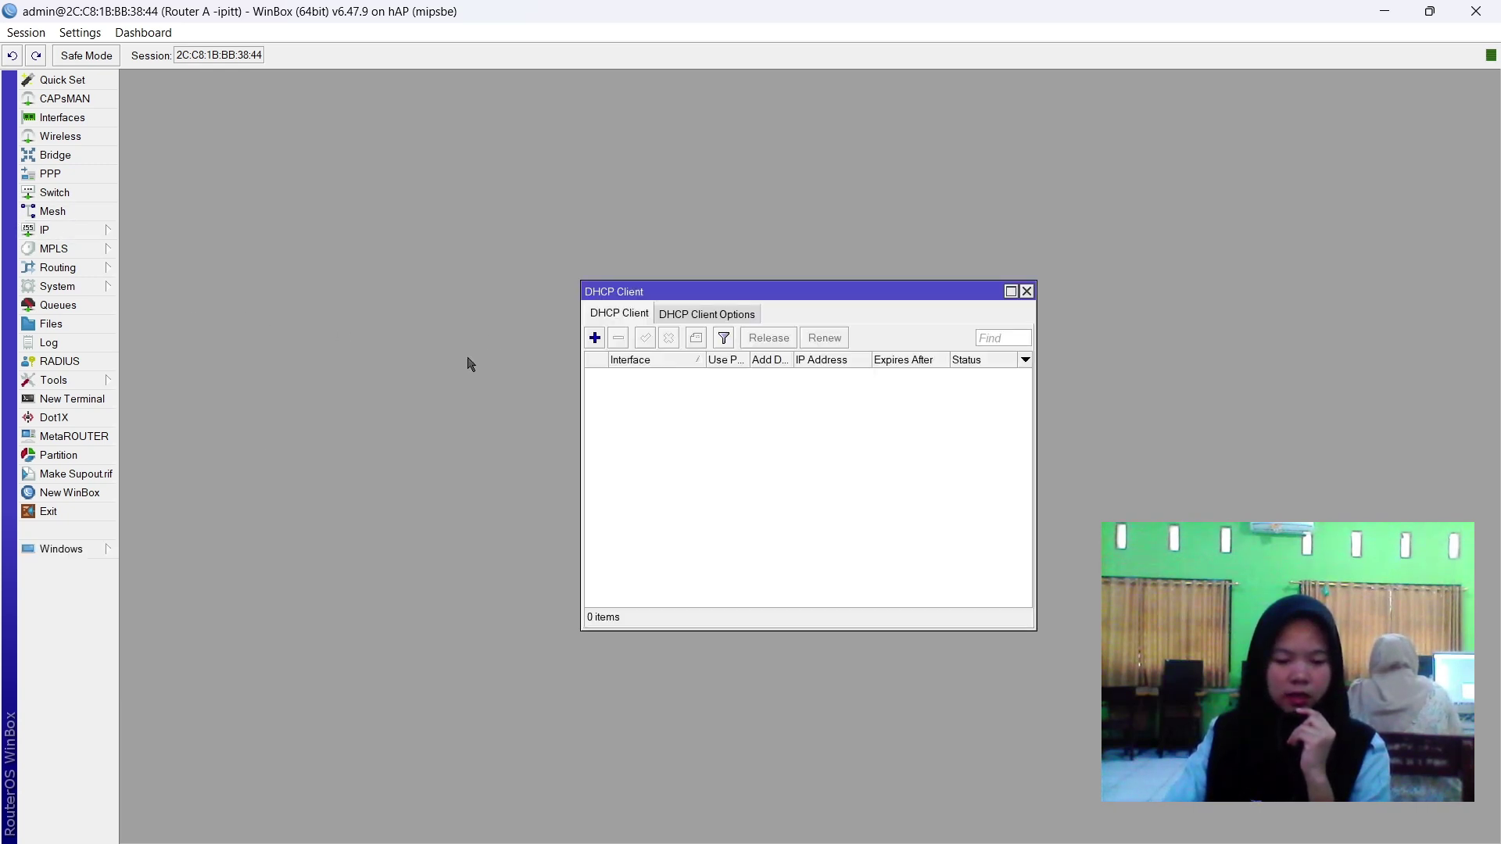
pyautogui.click(595, 338)
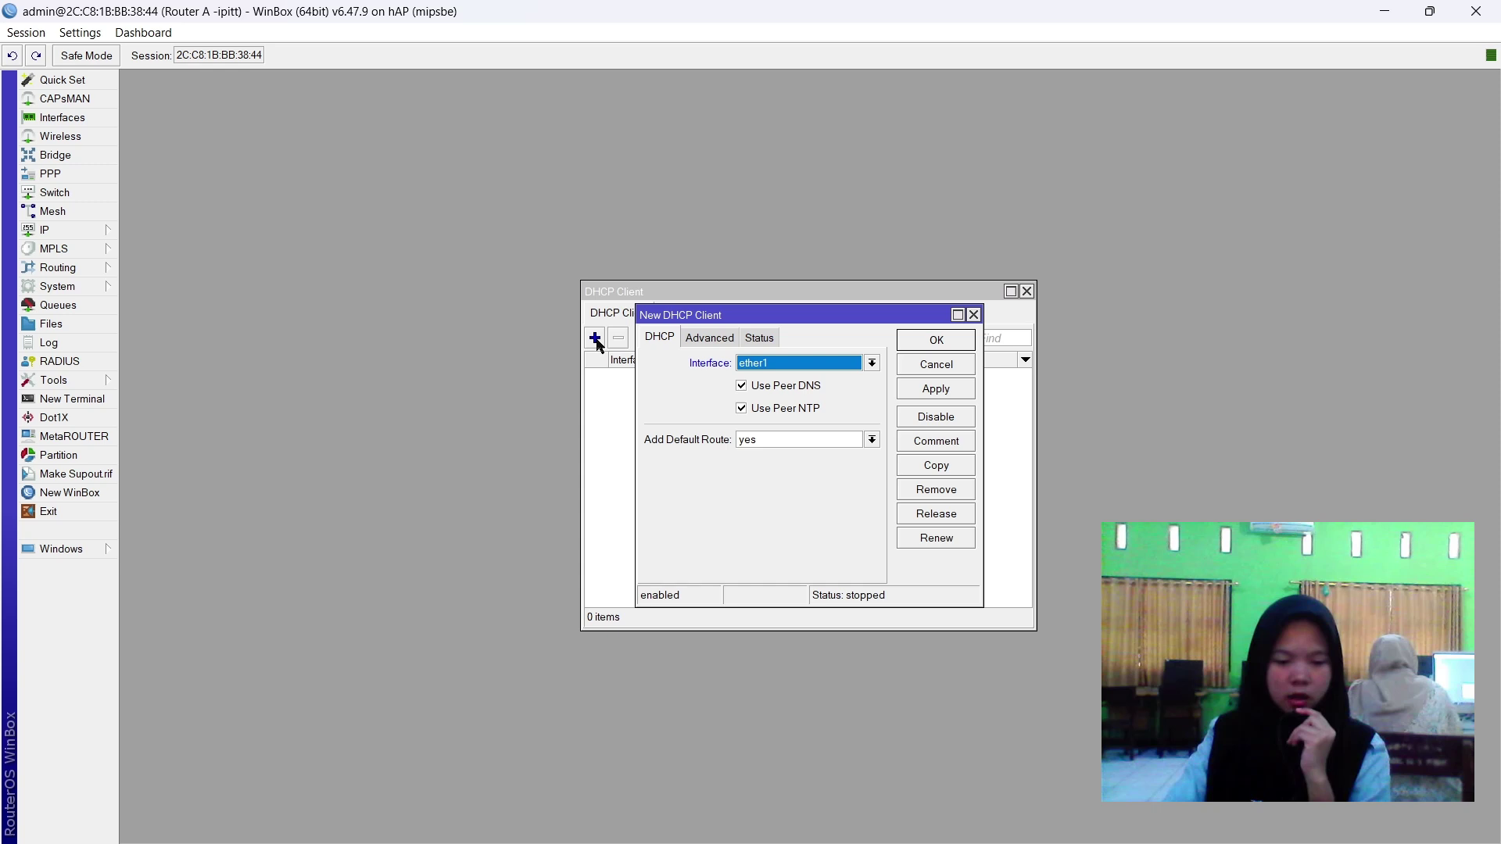
pyautogui.click(829, 364)
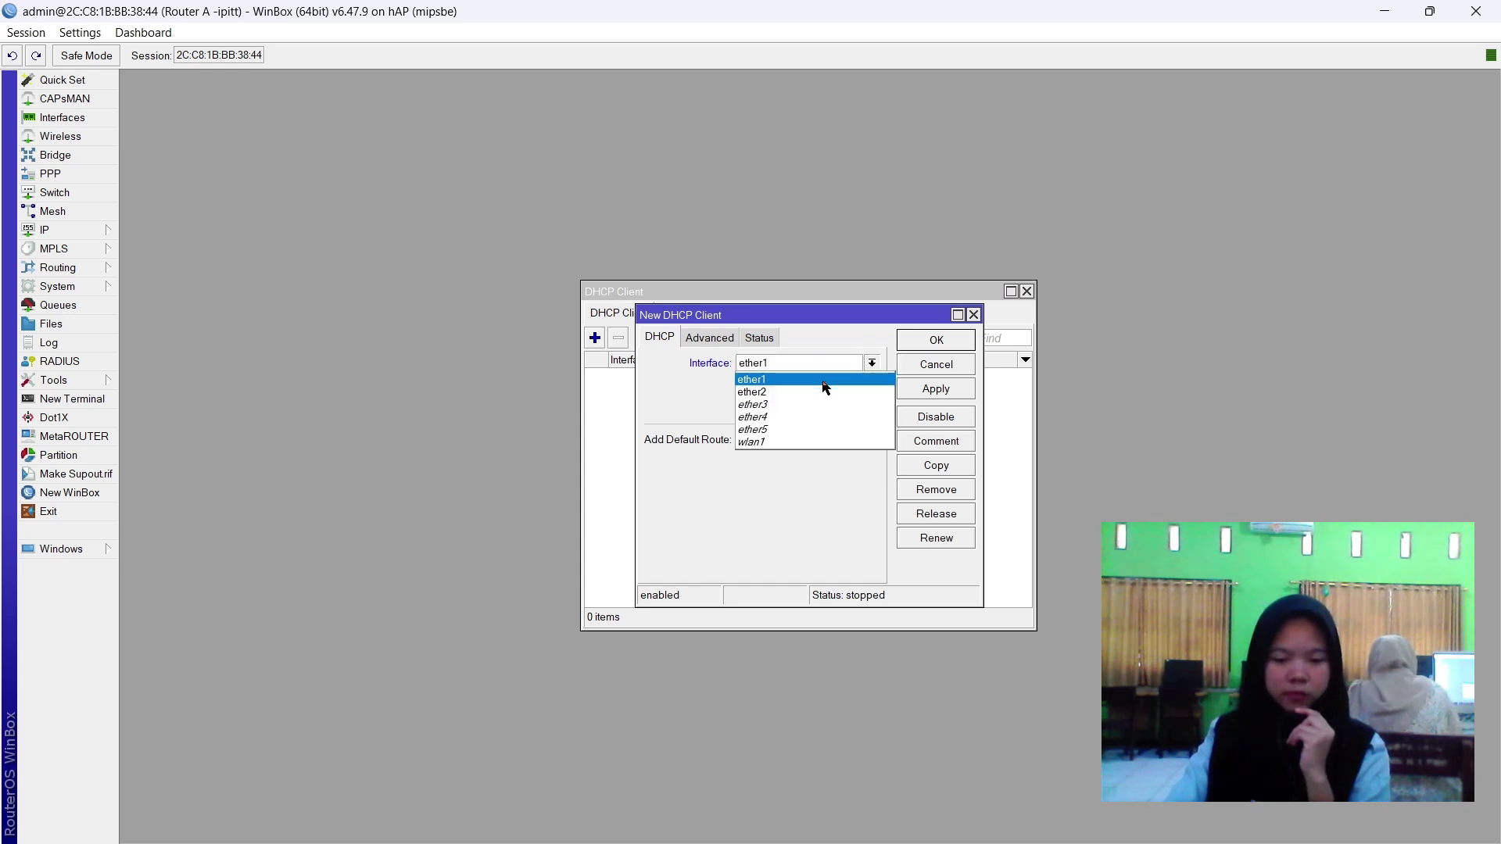
pyautogui.click(823, 380)
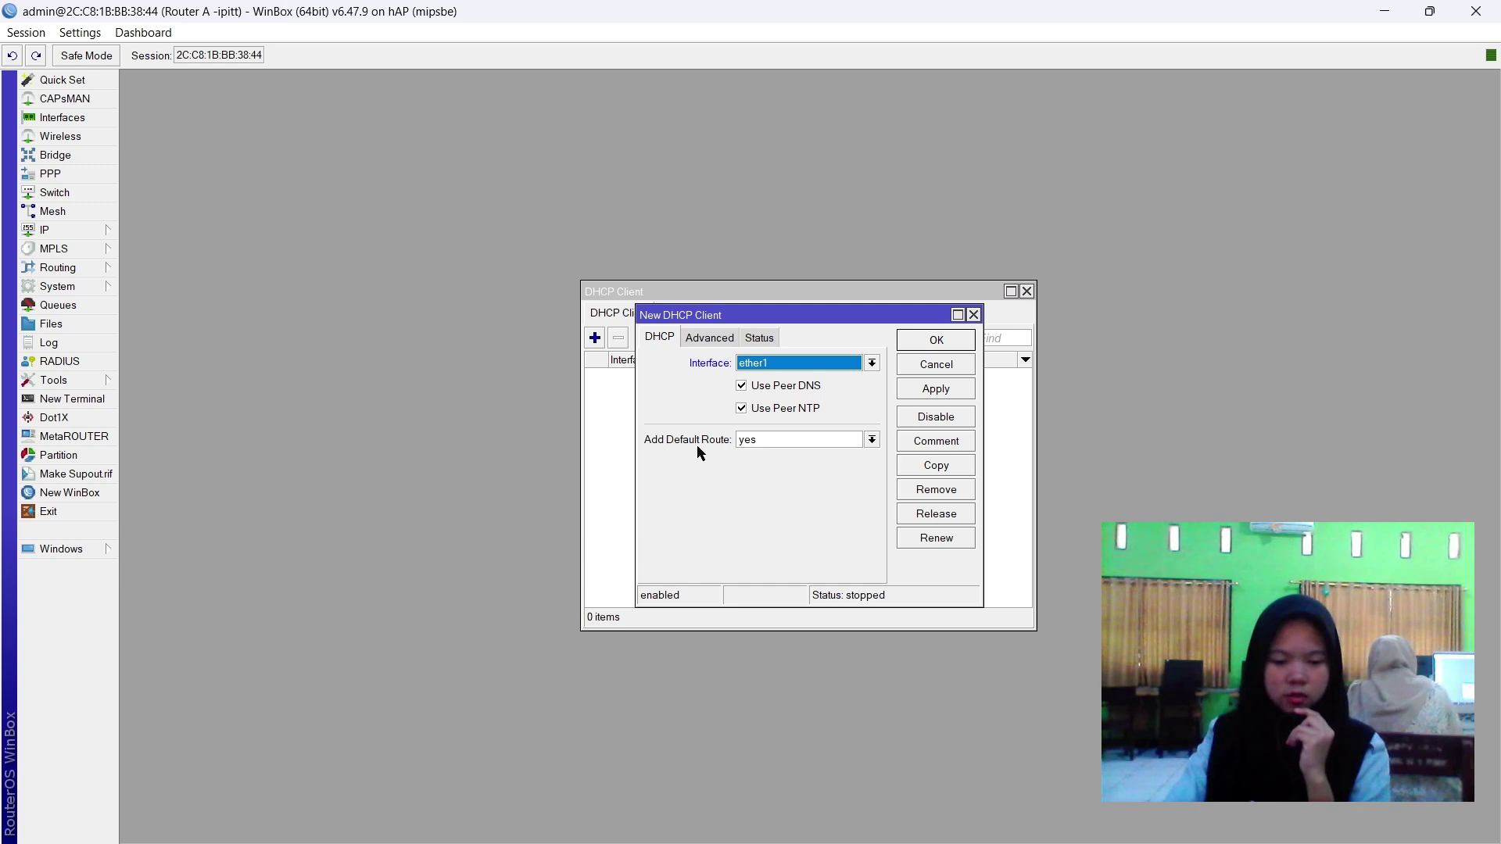
pyautogui.click(943, 391)
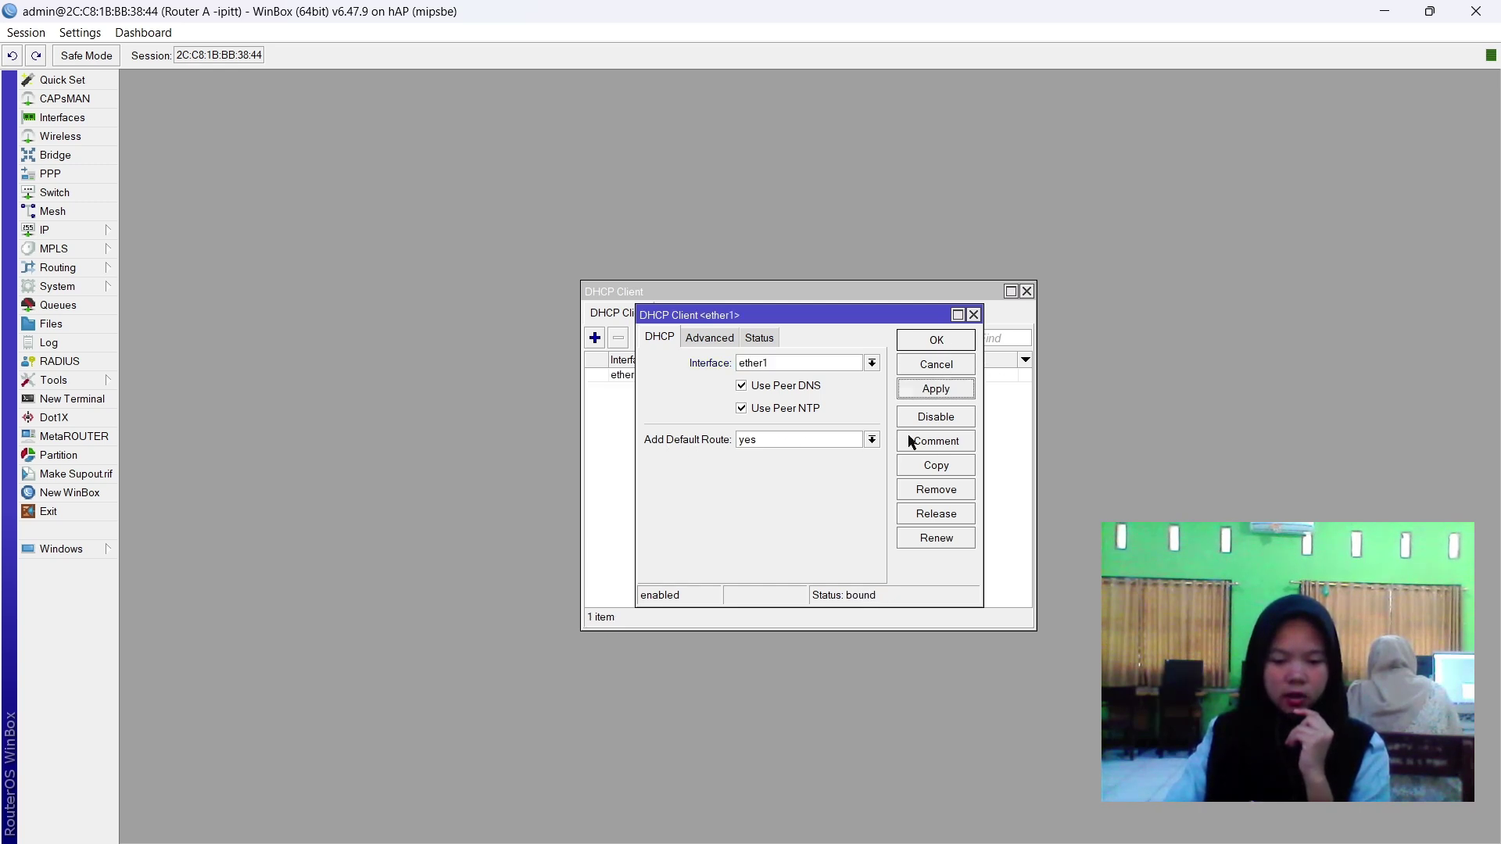
pyautogui.click(937, 341)
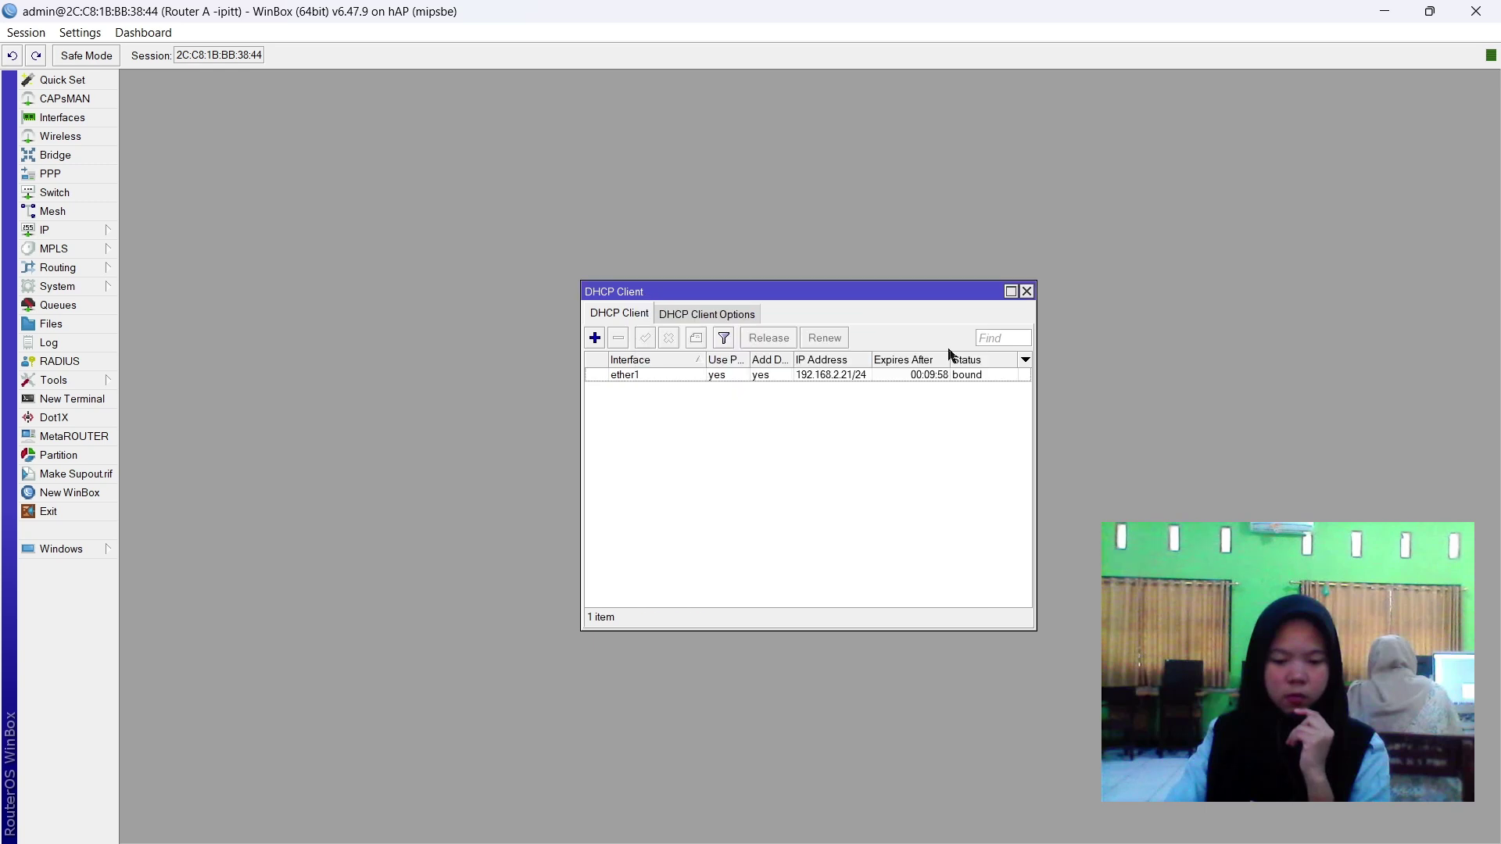
pyautogui.click(979, 376)
pyautogui.click(937, 401)
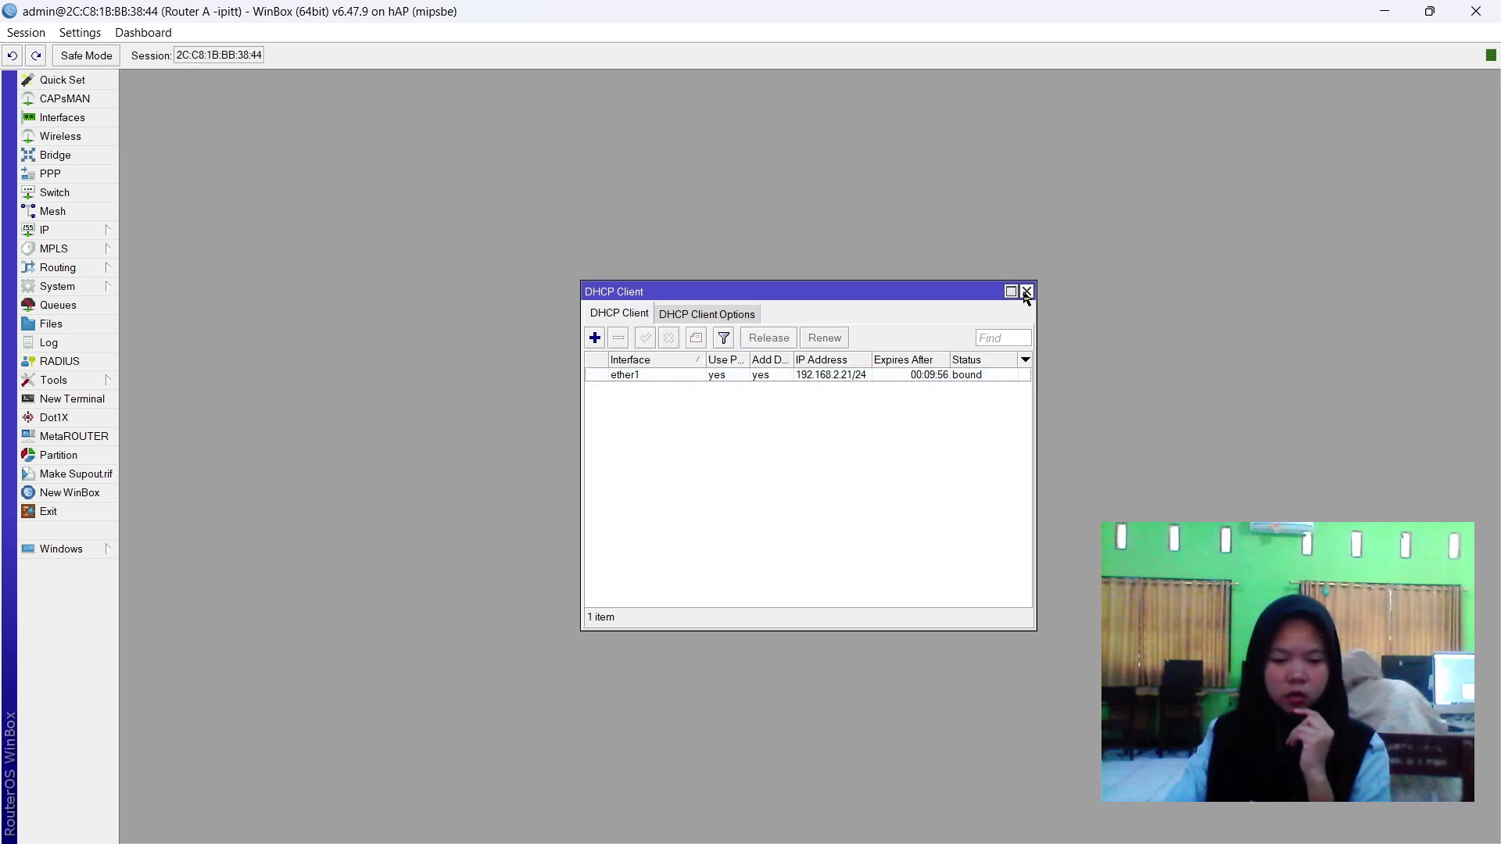
pyautogui.click(1027, 292)
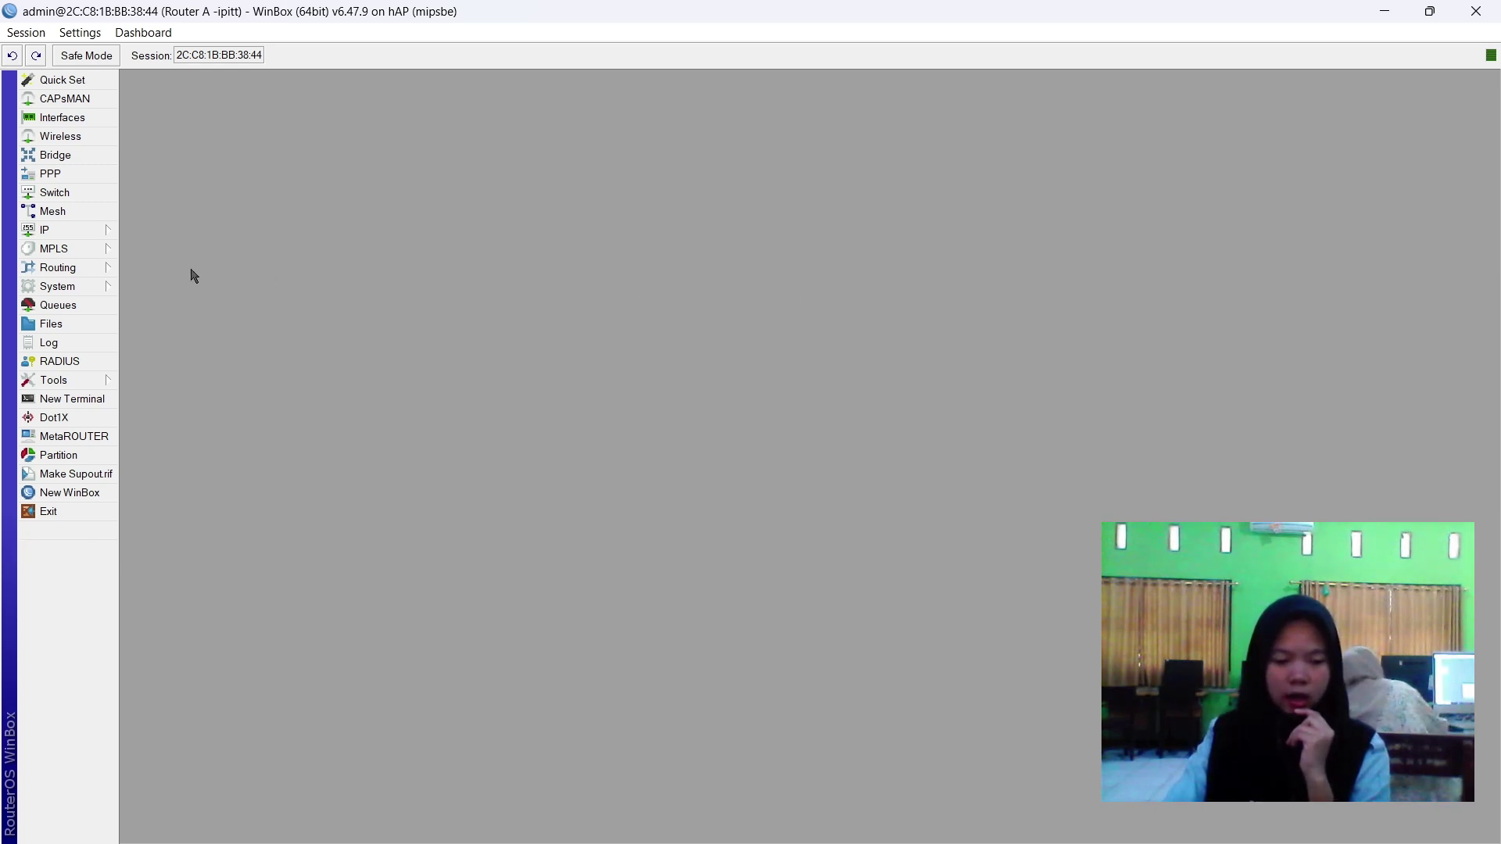
# Add the static address 192.210.10.2/24 on ether2.
pyautogui.click(52, 231)
pyautogui.click(148, 270)
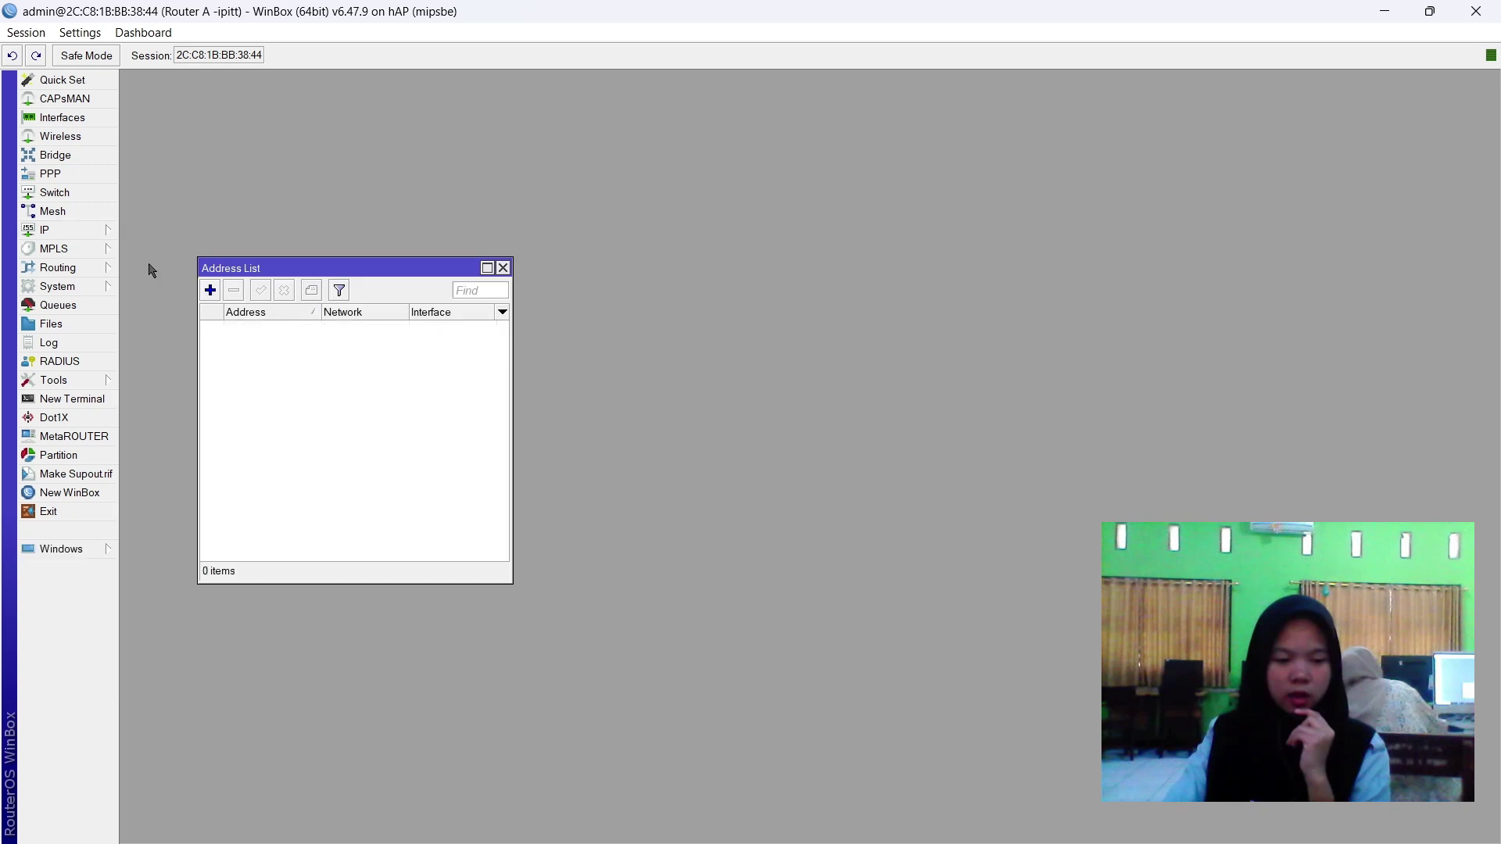
pyautogui.click(211, 291)
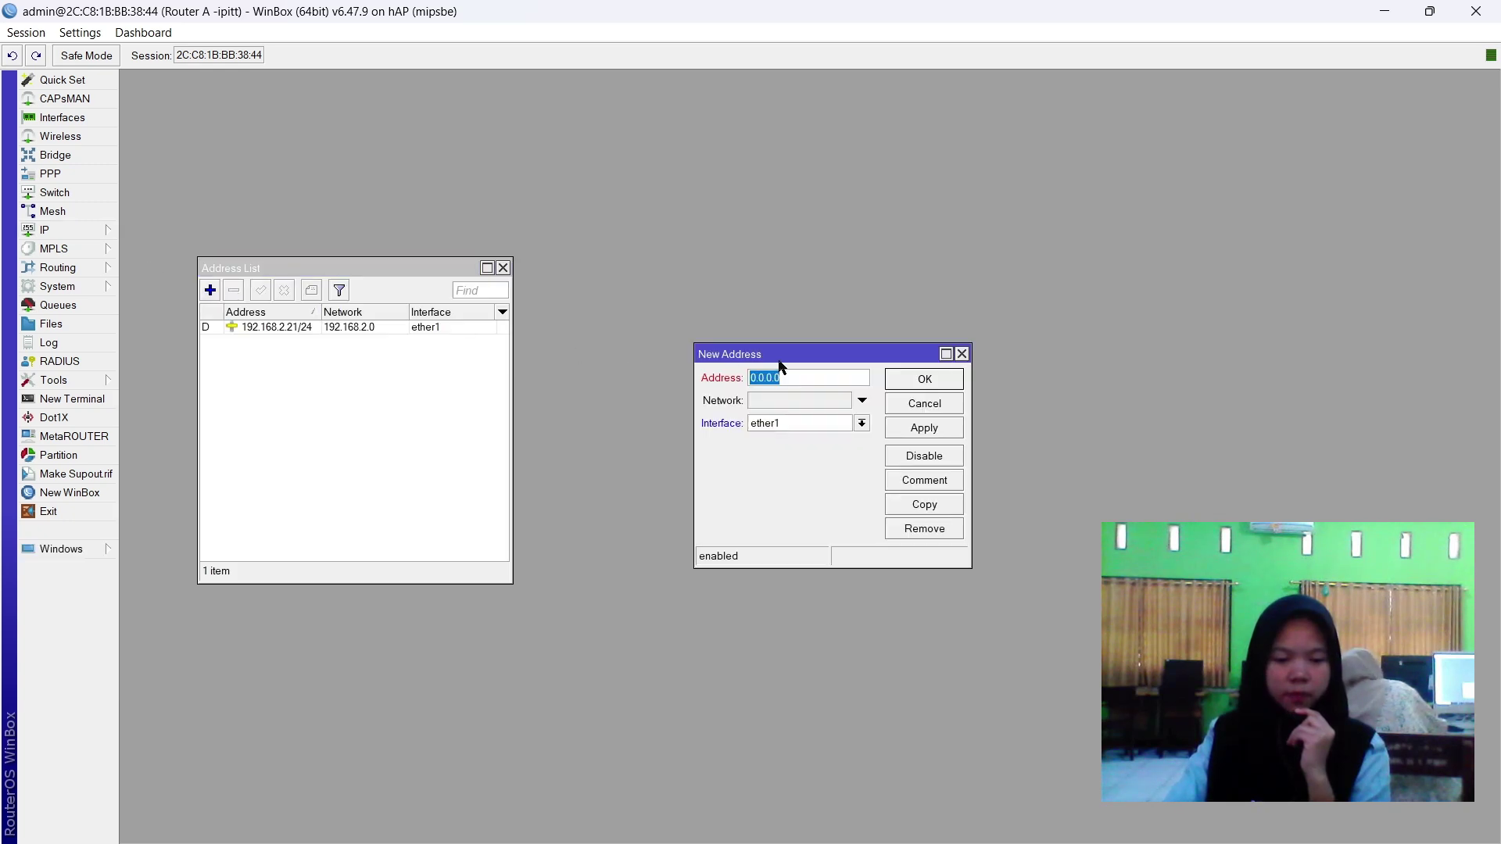
pyautogui.write('192.2')
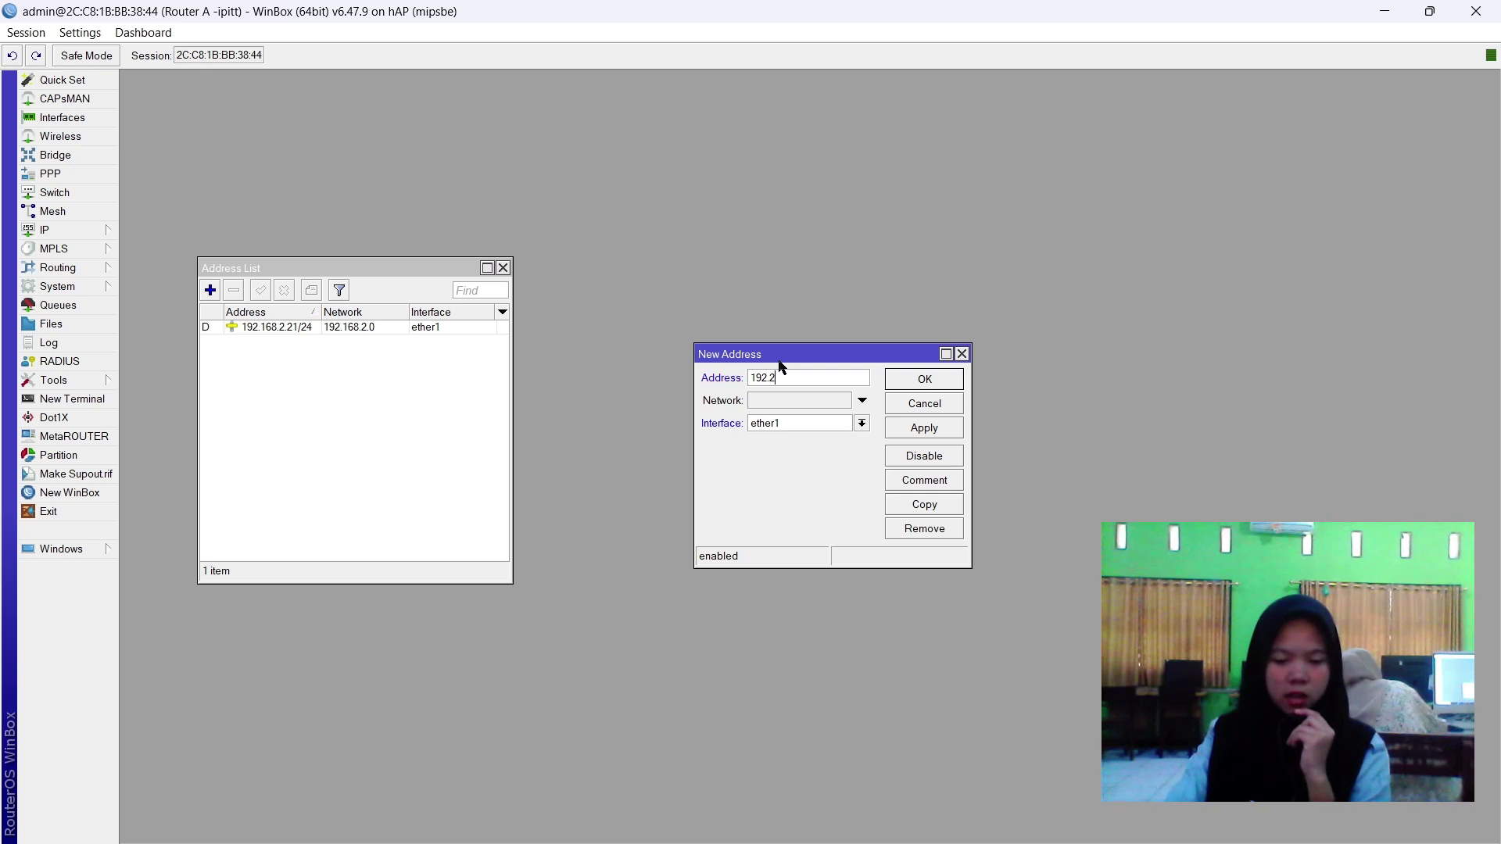
pyautogui.write('10')
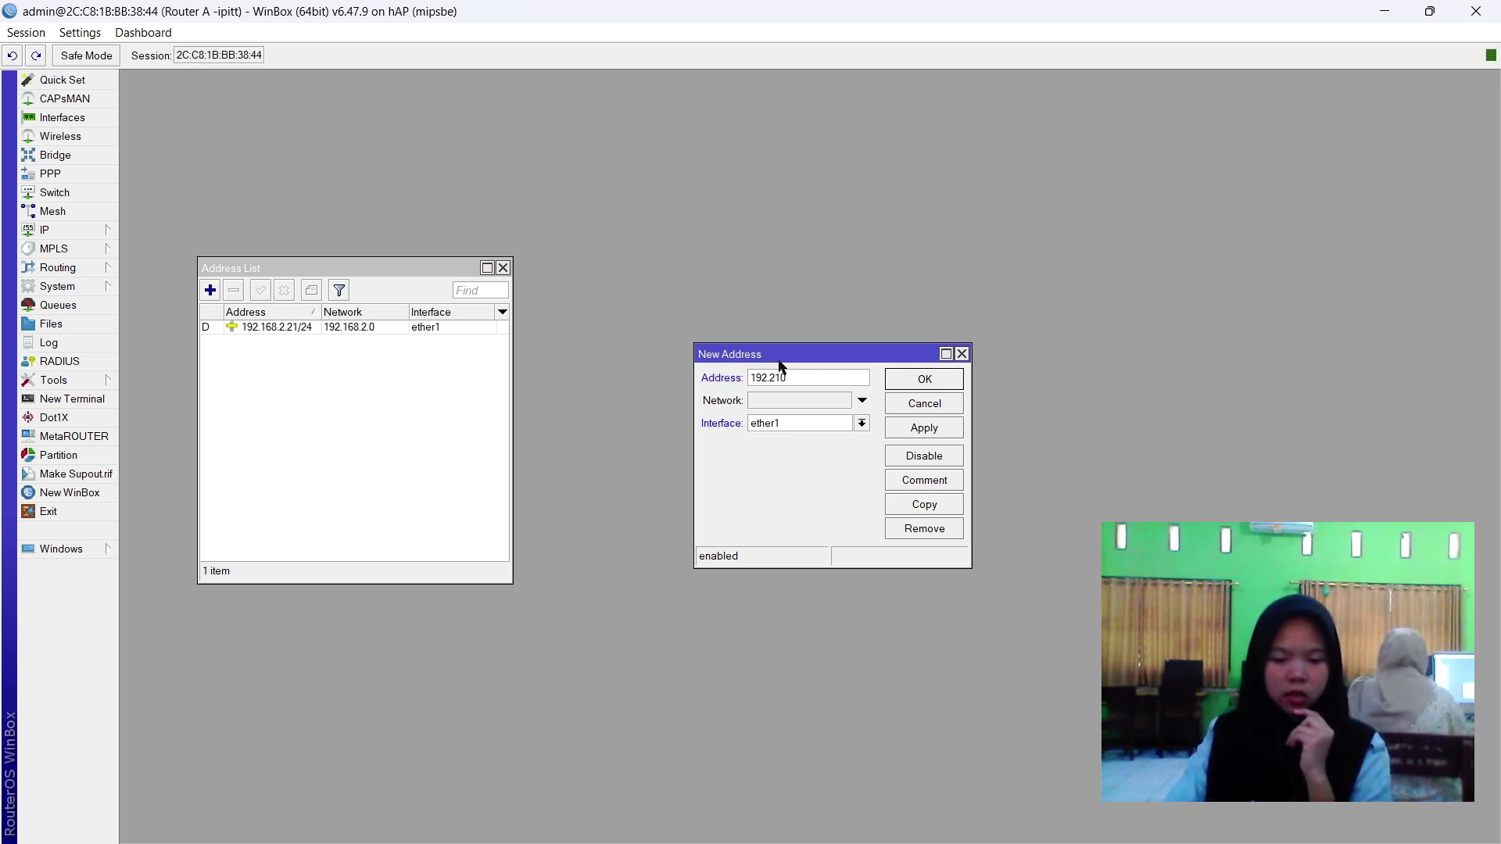
pyautogui.write('.10.')
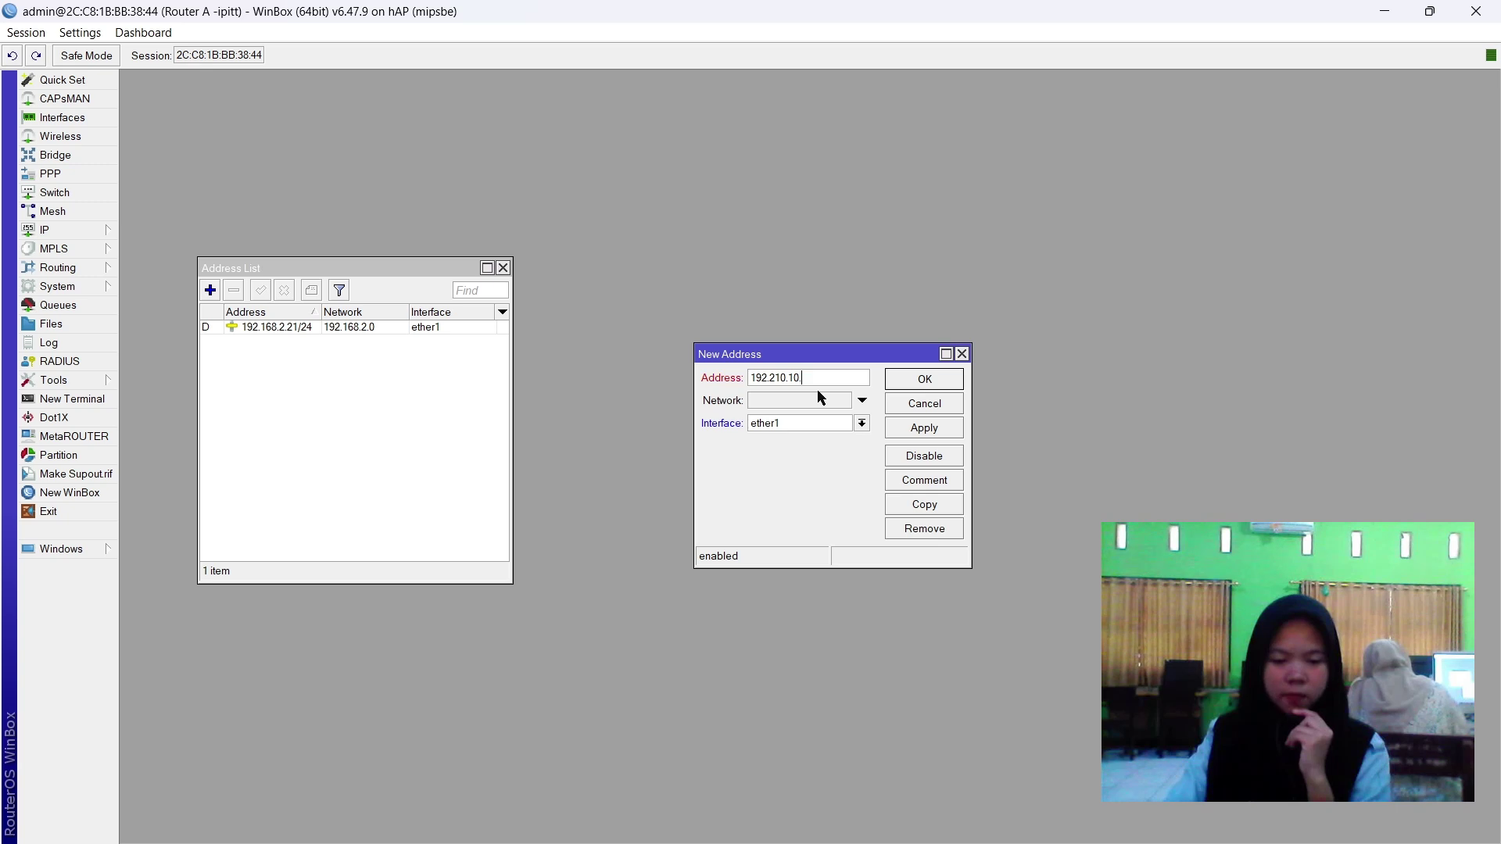
pyautogui.write('2/2')
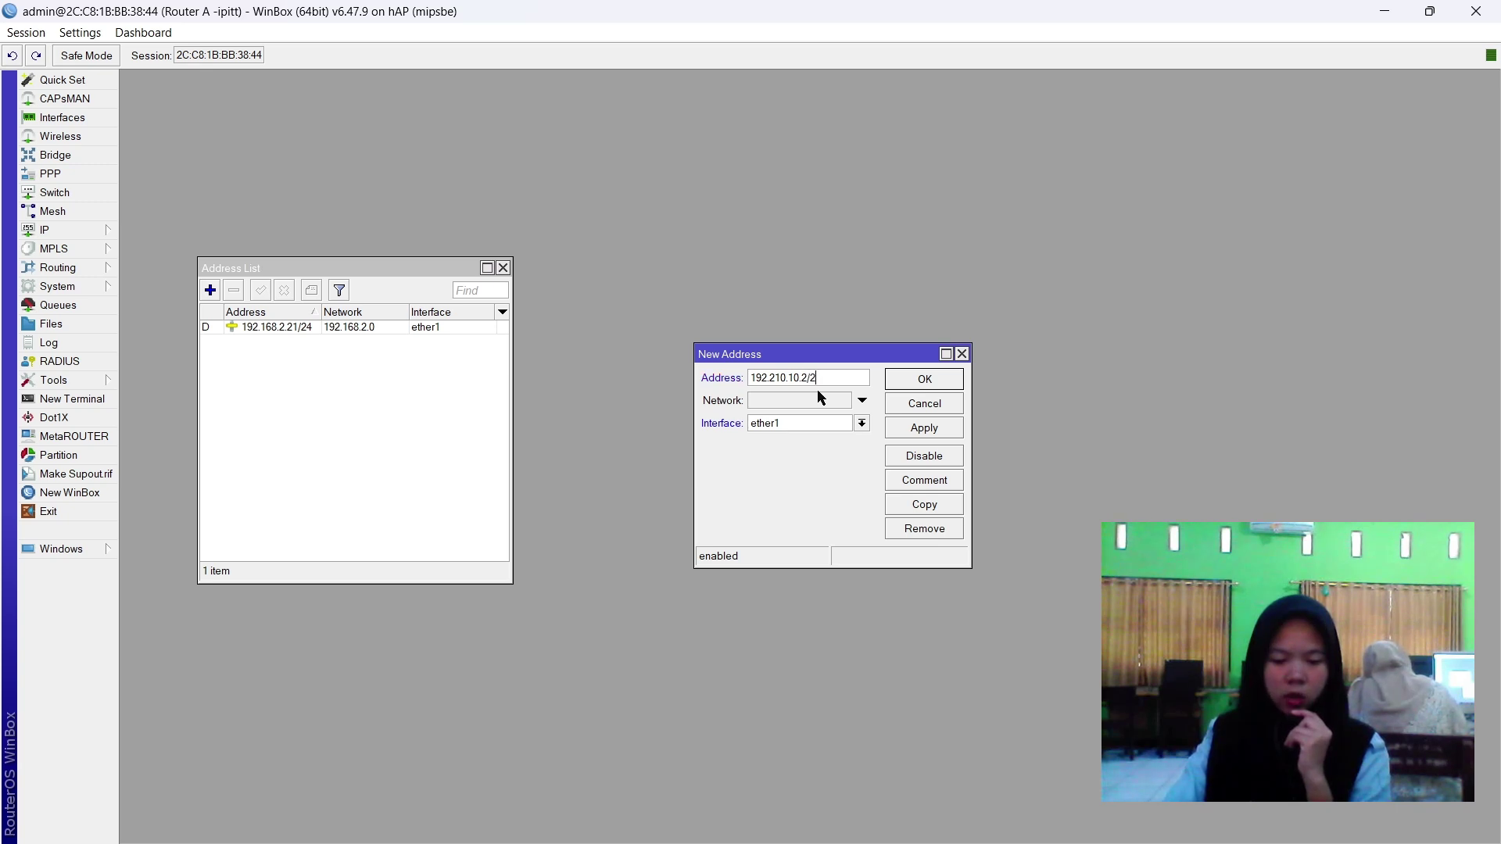
pyautogui.write('4')
pyautogui.click(818, 399)
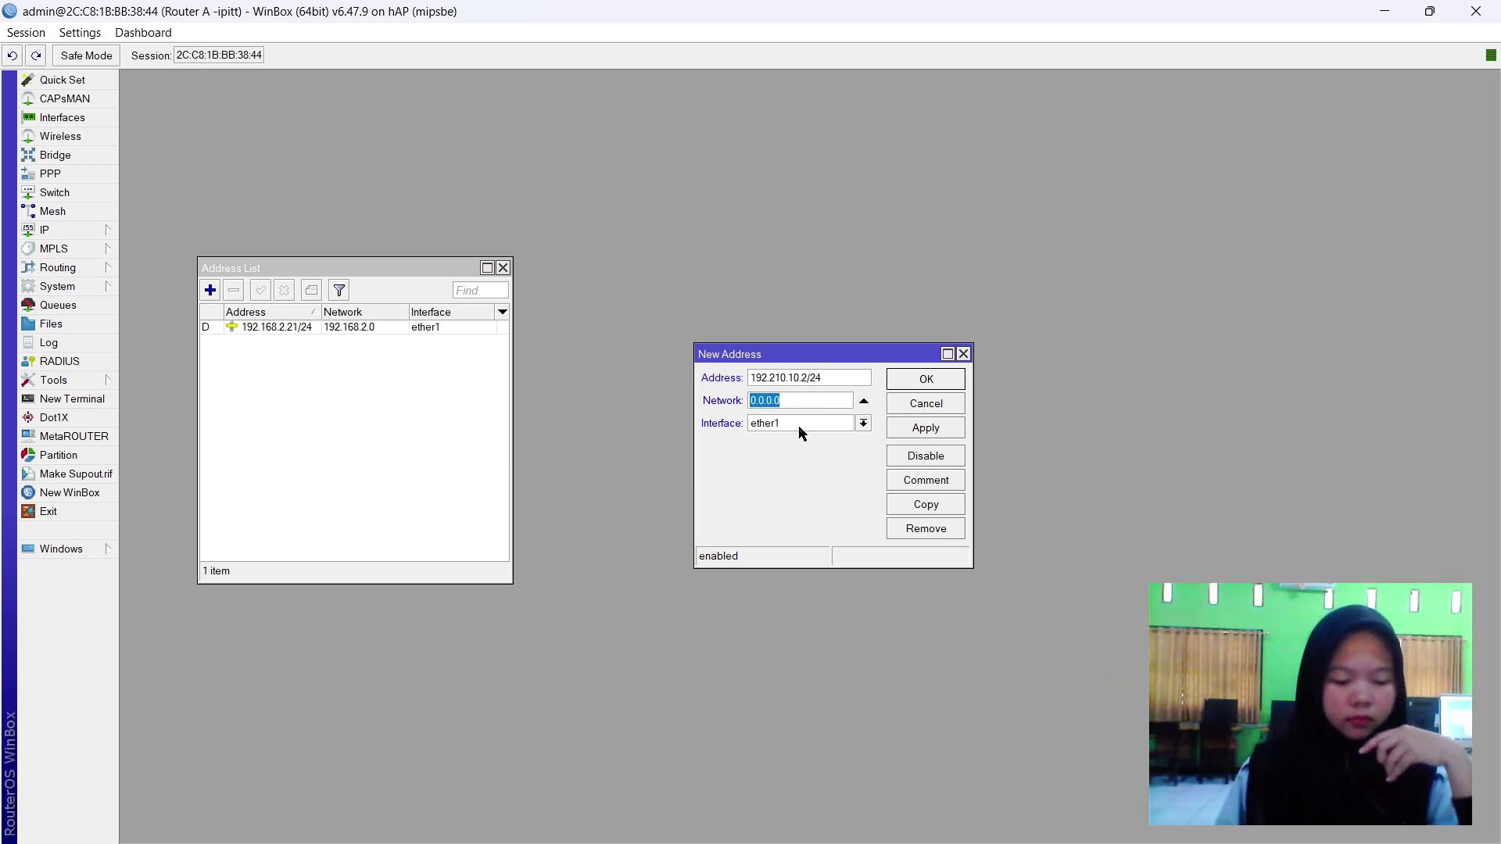
pyautogui.click(801, 427)
pyautogui.click(791, 440)
pyautogui.click(827, 433)
pyautogui.click(791, 456)
pyautogui.click(905, 432)
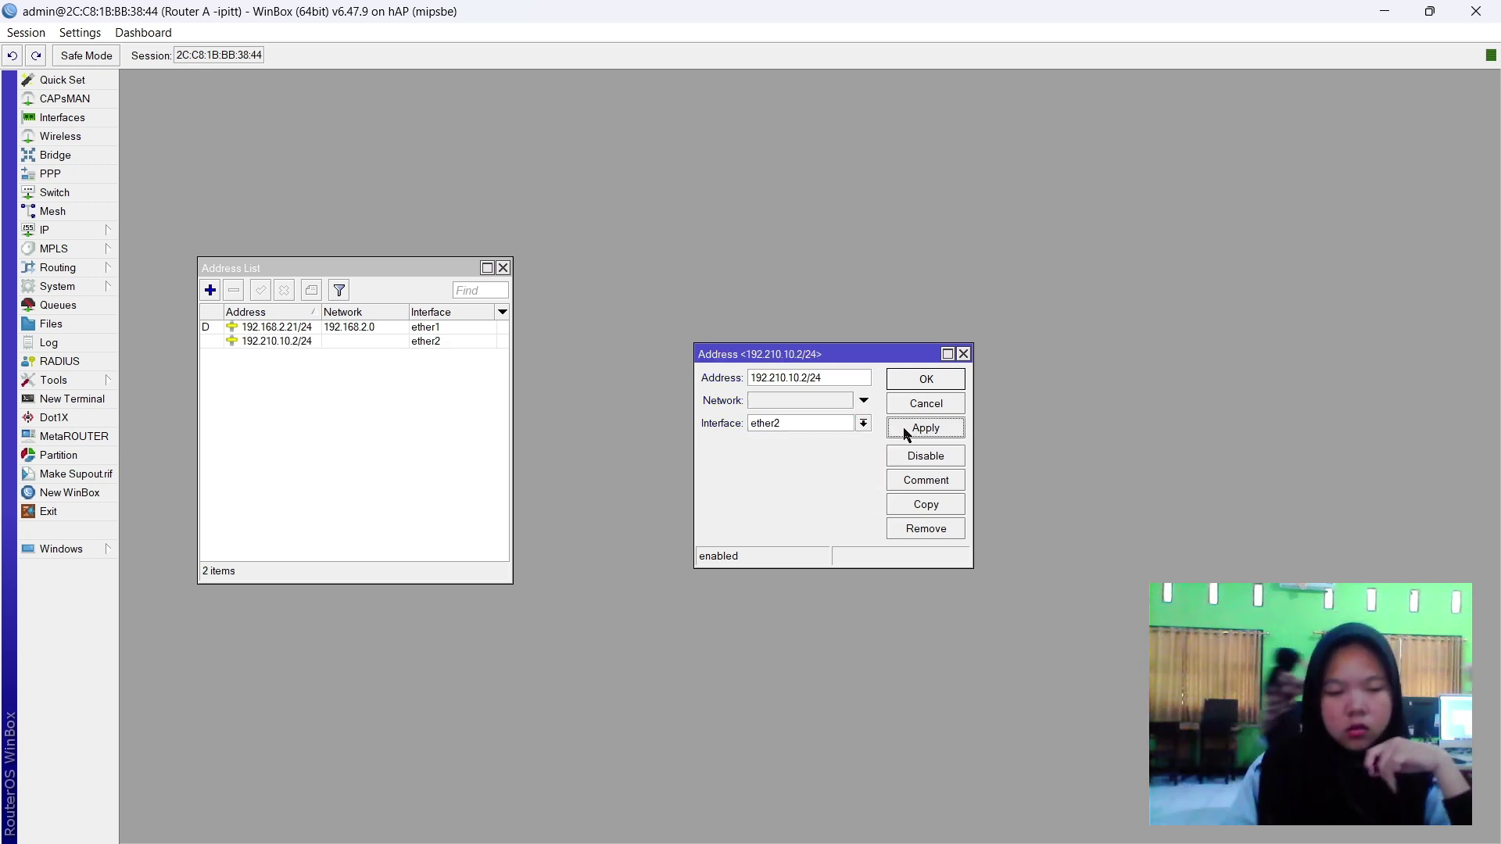
pyautogui.click(923, 383)
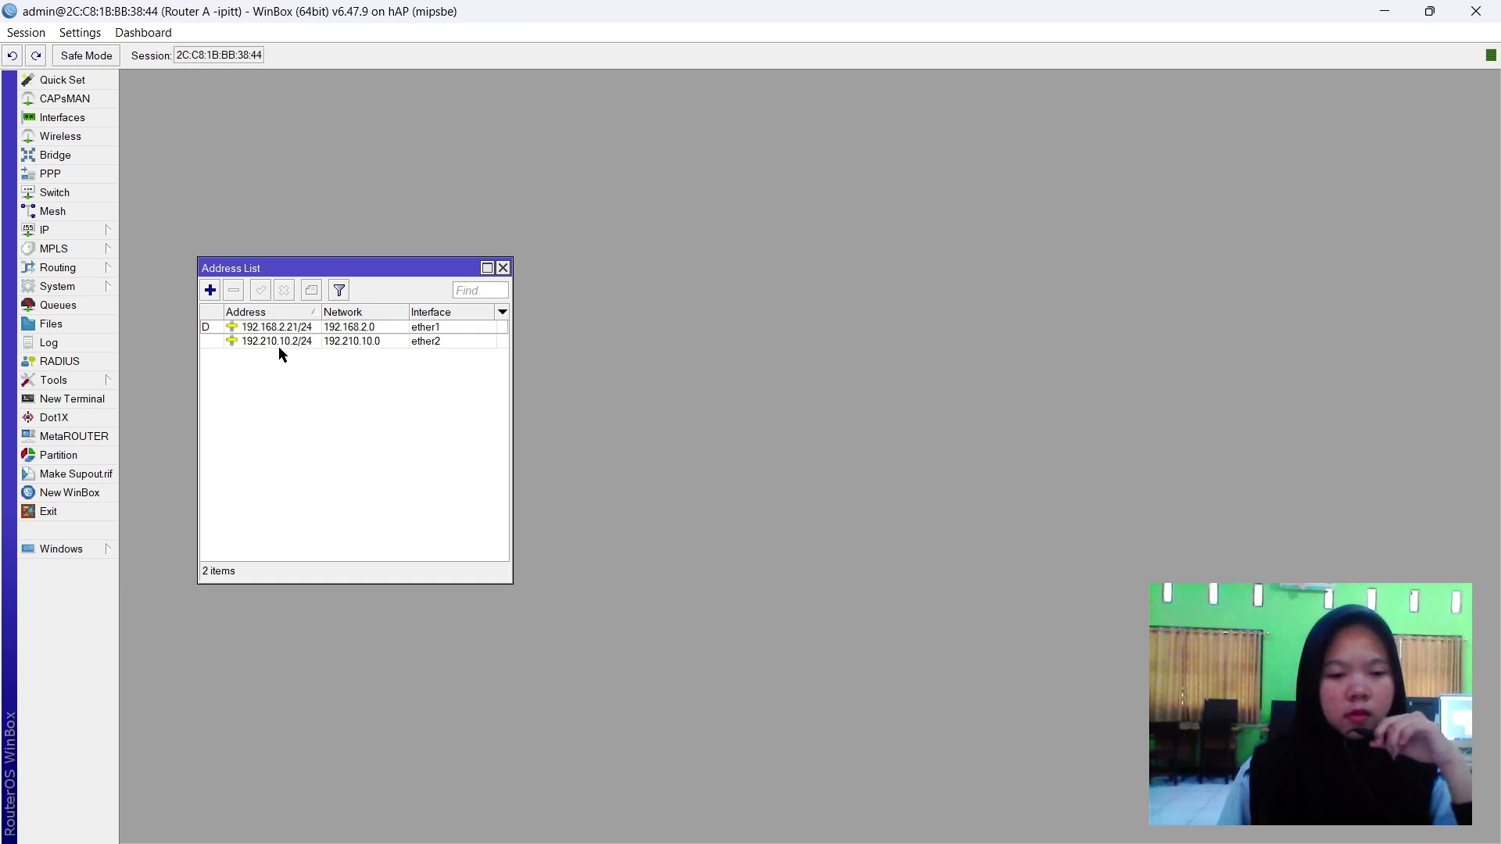
# Check both addresses in the Address List, then bring up the Firewall's NAT rules.
pyautogui.click(293, 332)
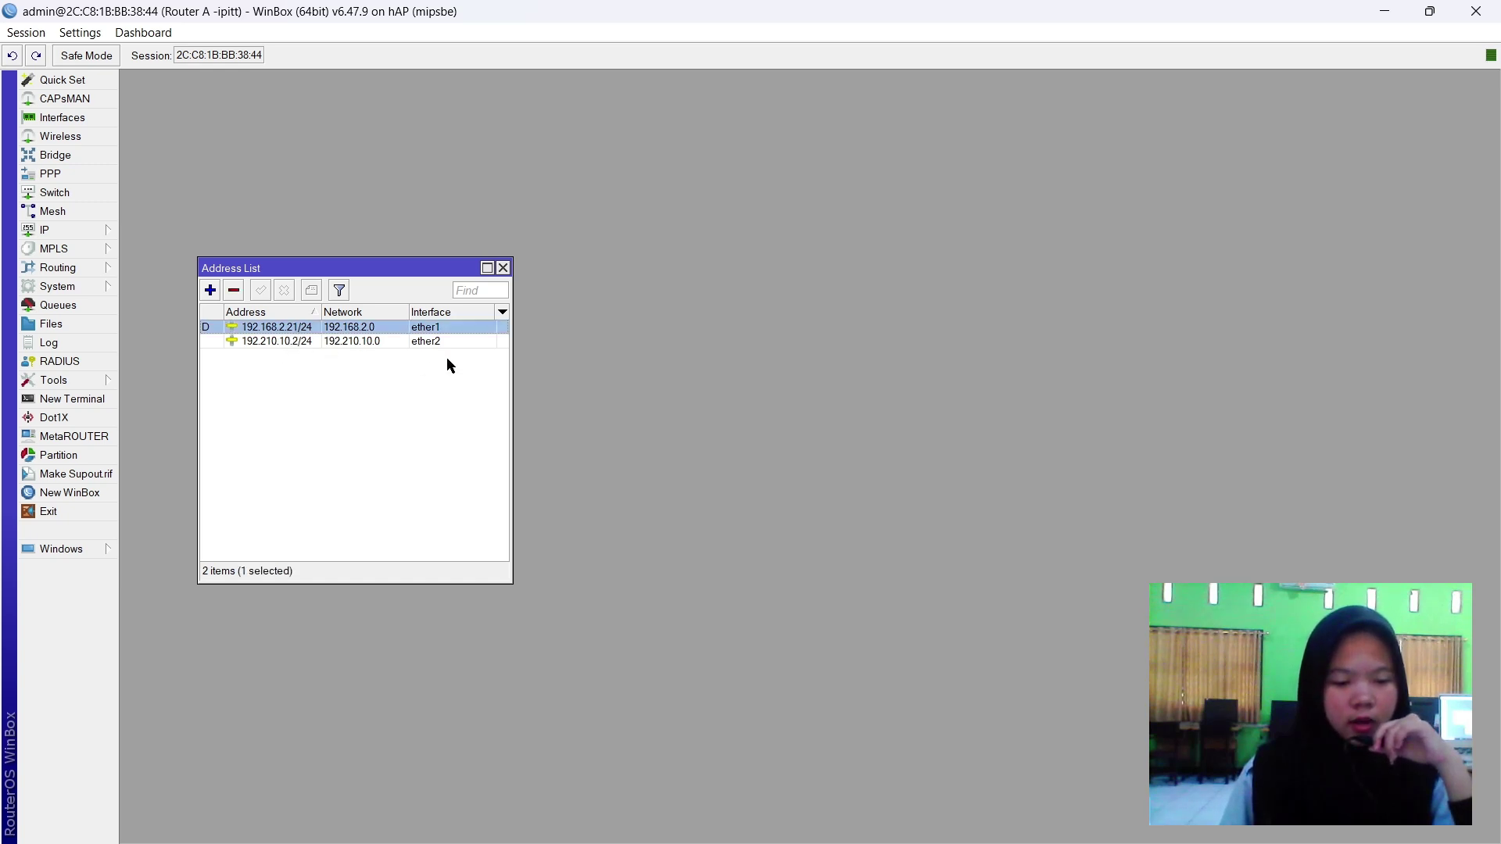
pyautogui.click(408, 342)
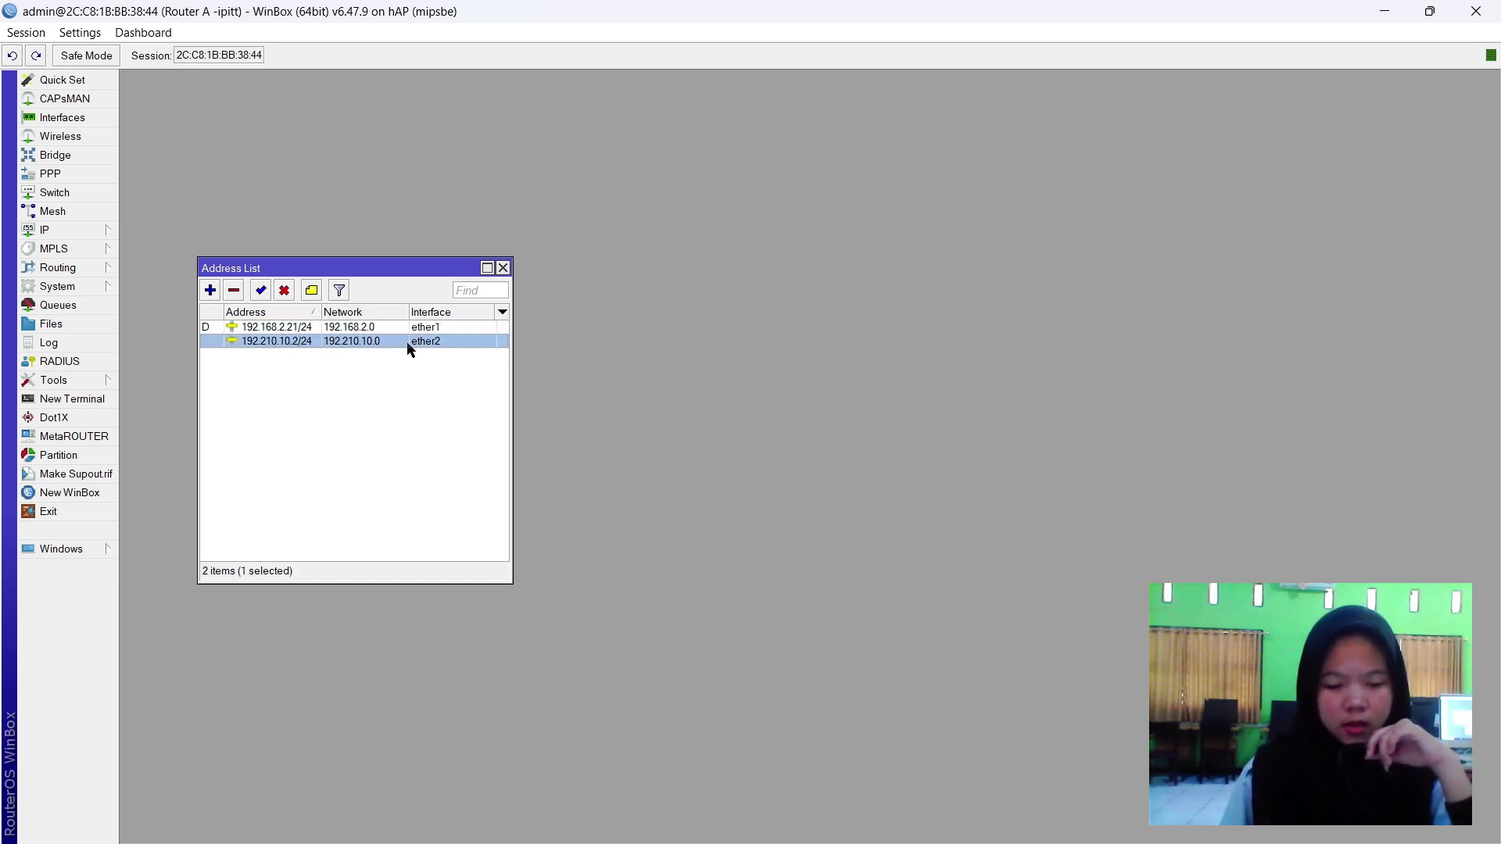
pyautogui.click(372, 373)
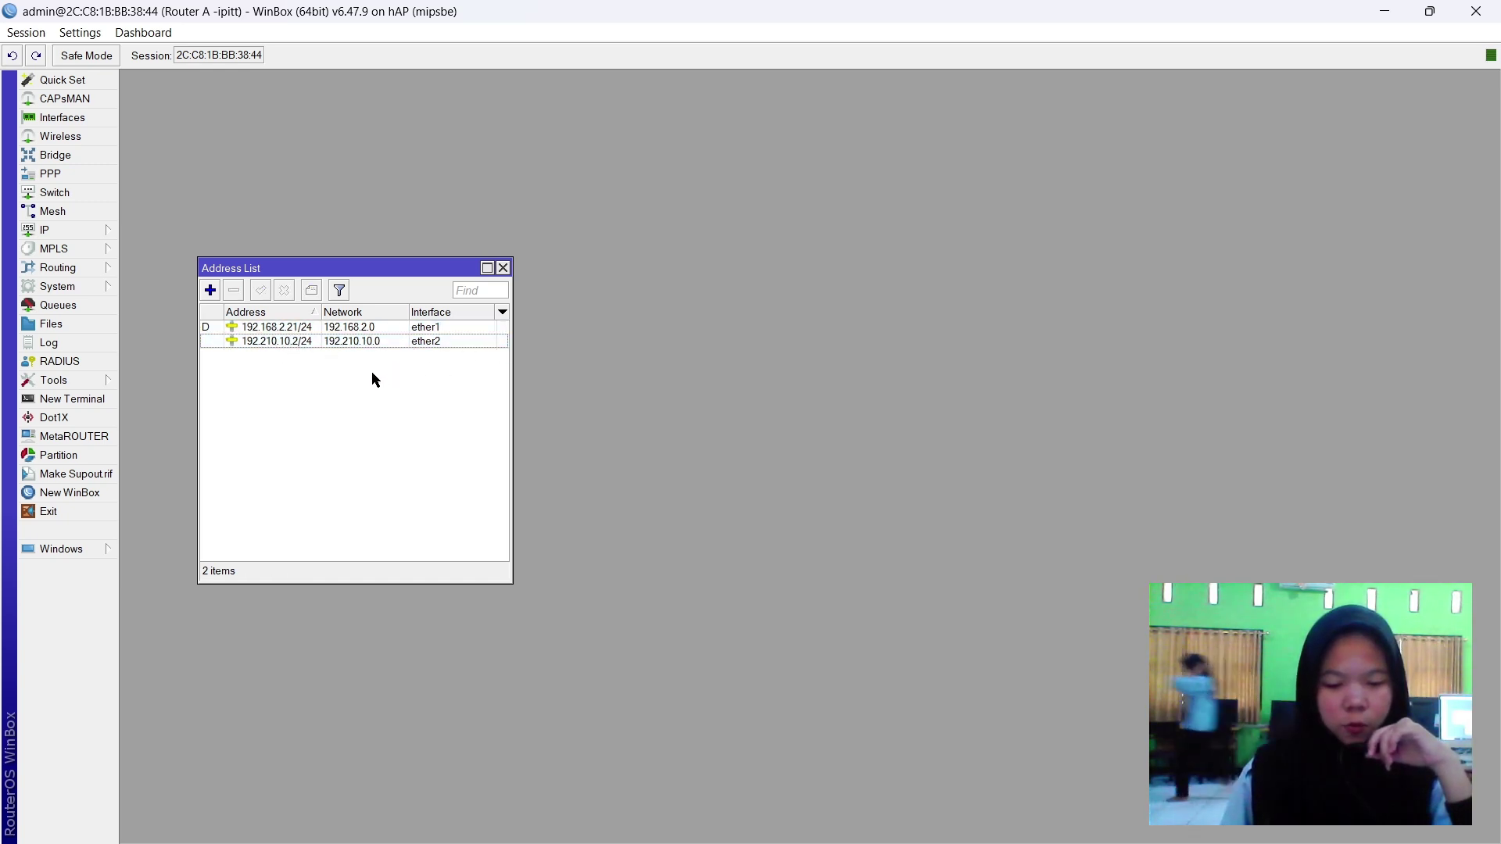
pyautogui.click(503, 268)
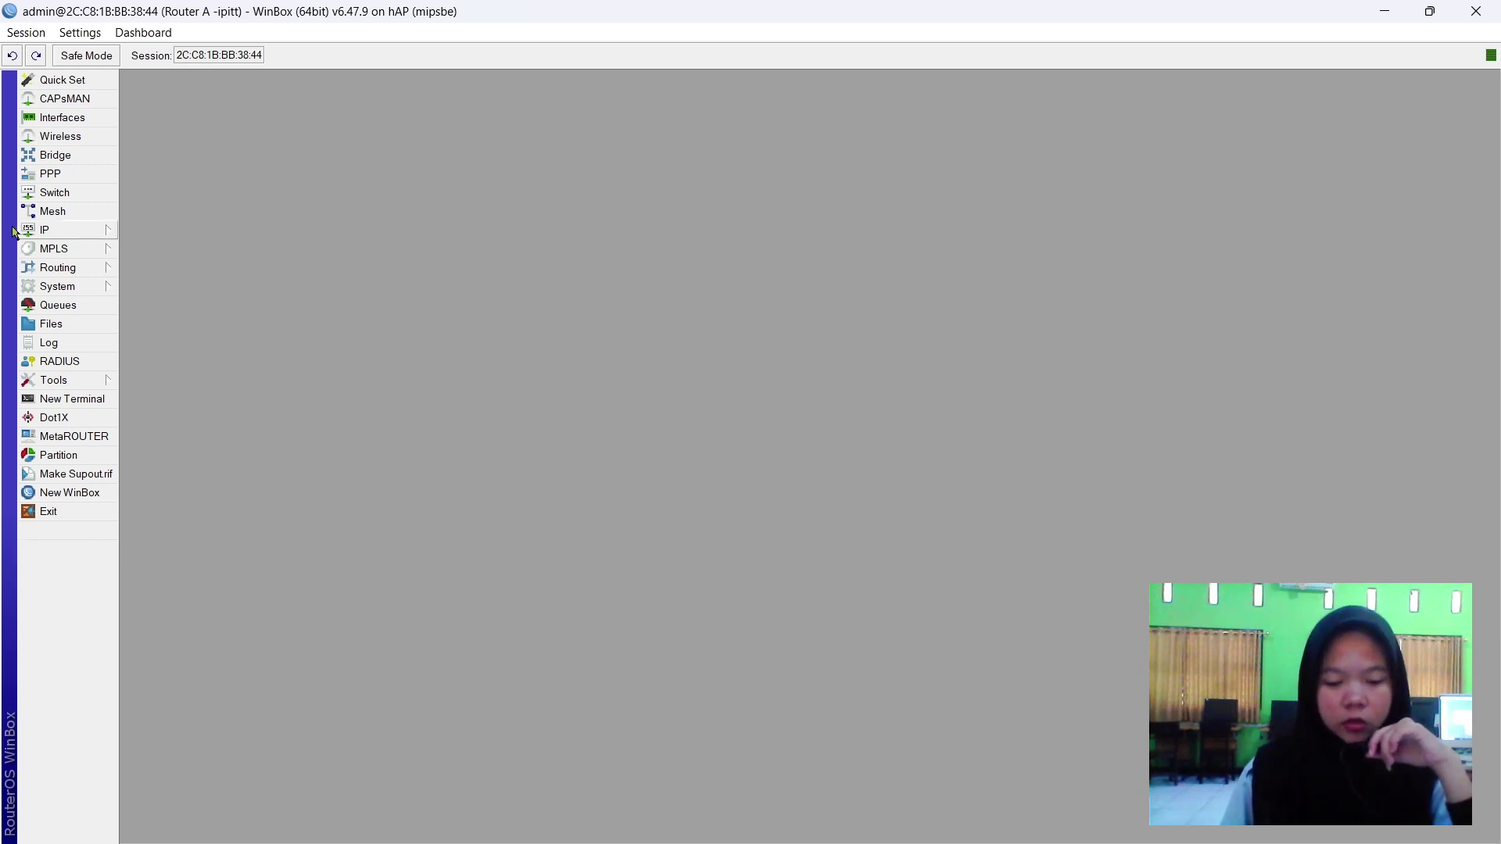
pyautogui.click(62, 230)
pyautogui.click(131, 383)
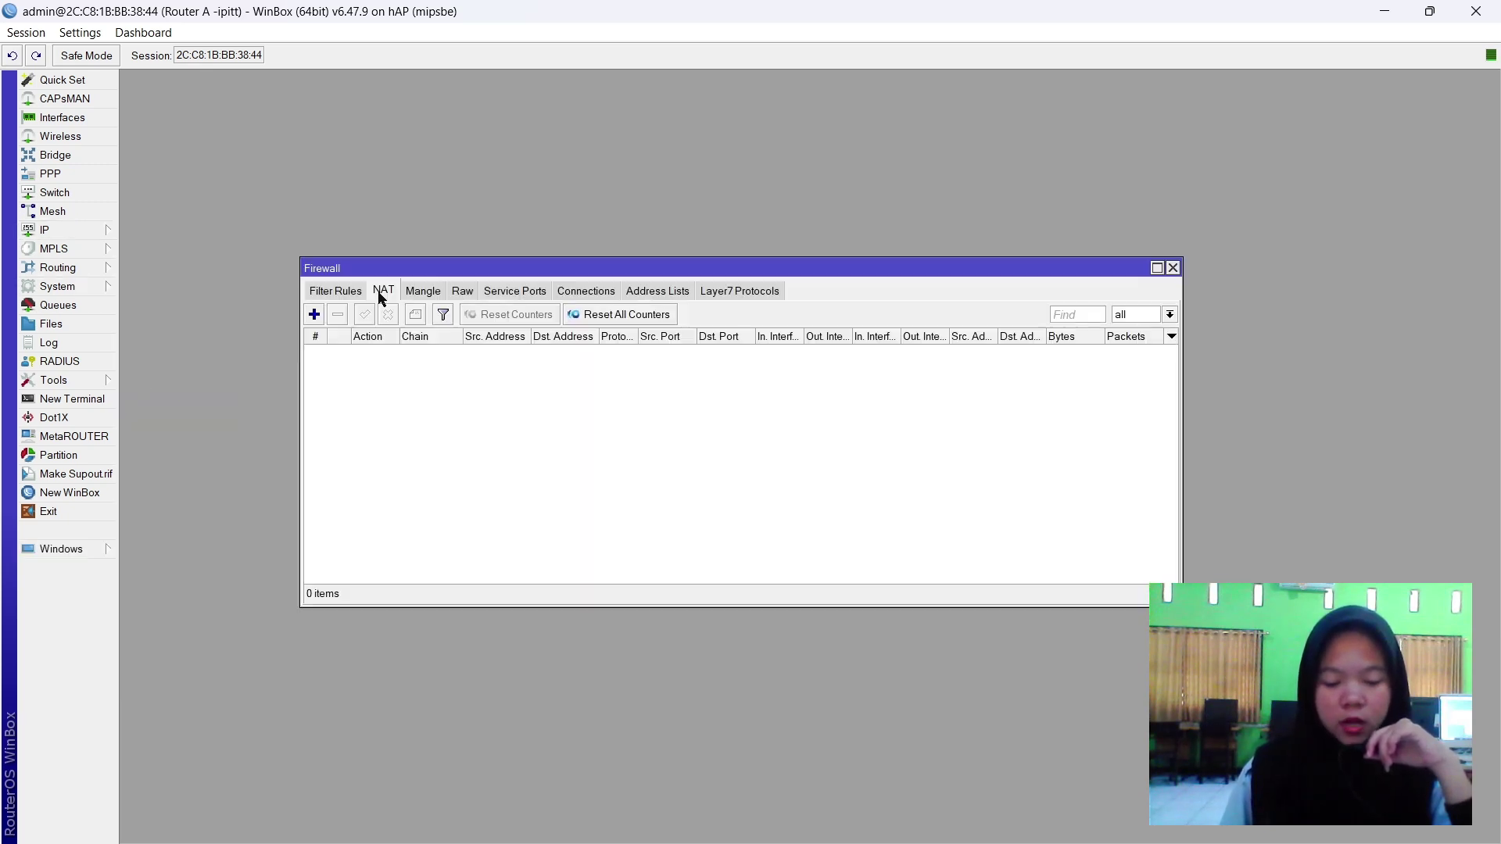
# Create a srcnat masquerade NAT rule with out-interface ether1.
pyautogui.click(314, 315)
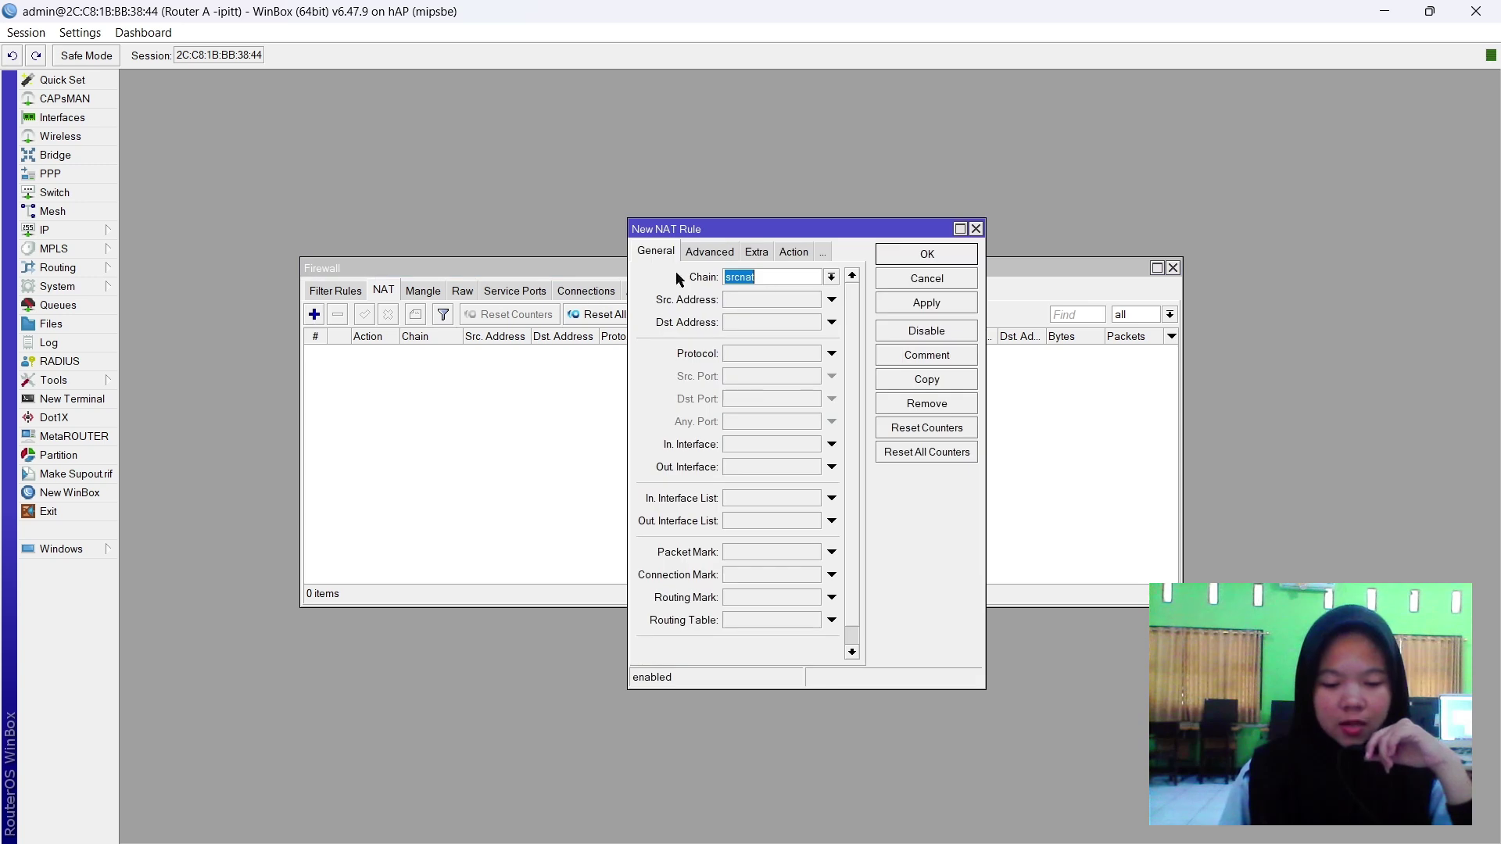
pyautogui.click(766, 279)
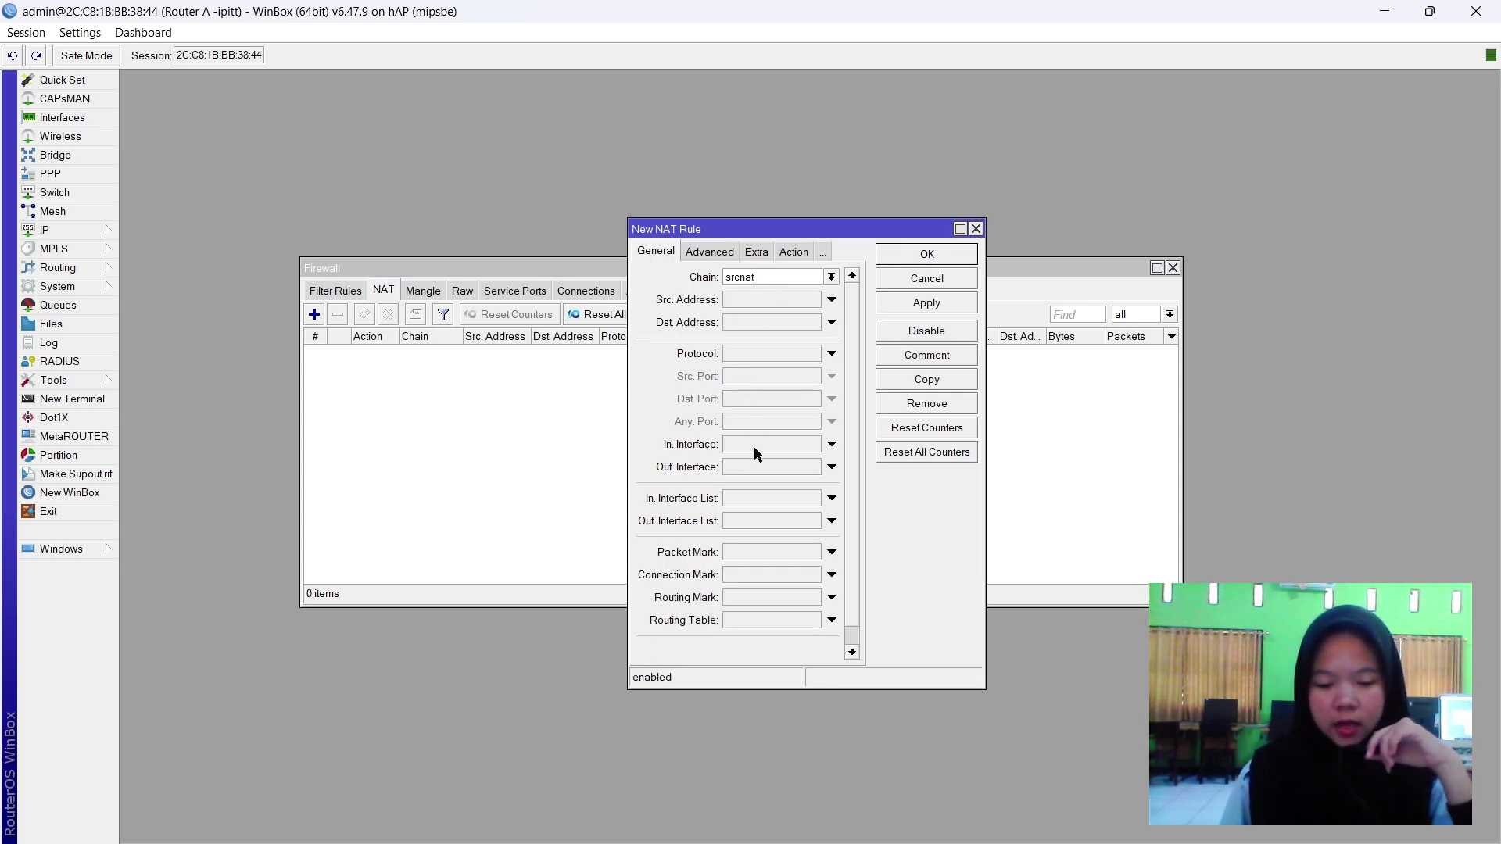
pyautogui.click(831, 467)
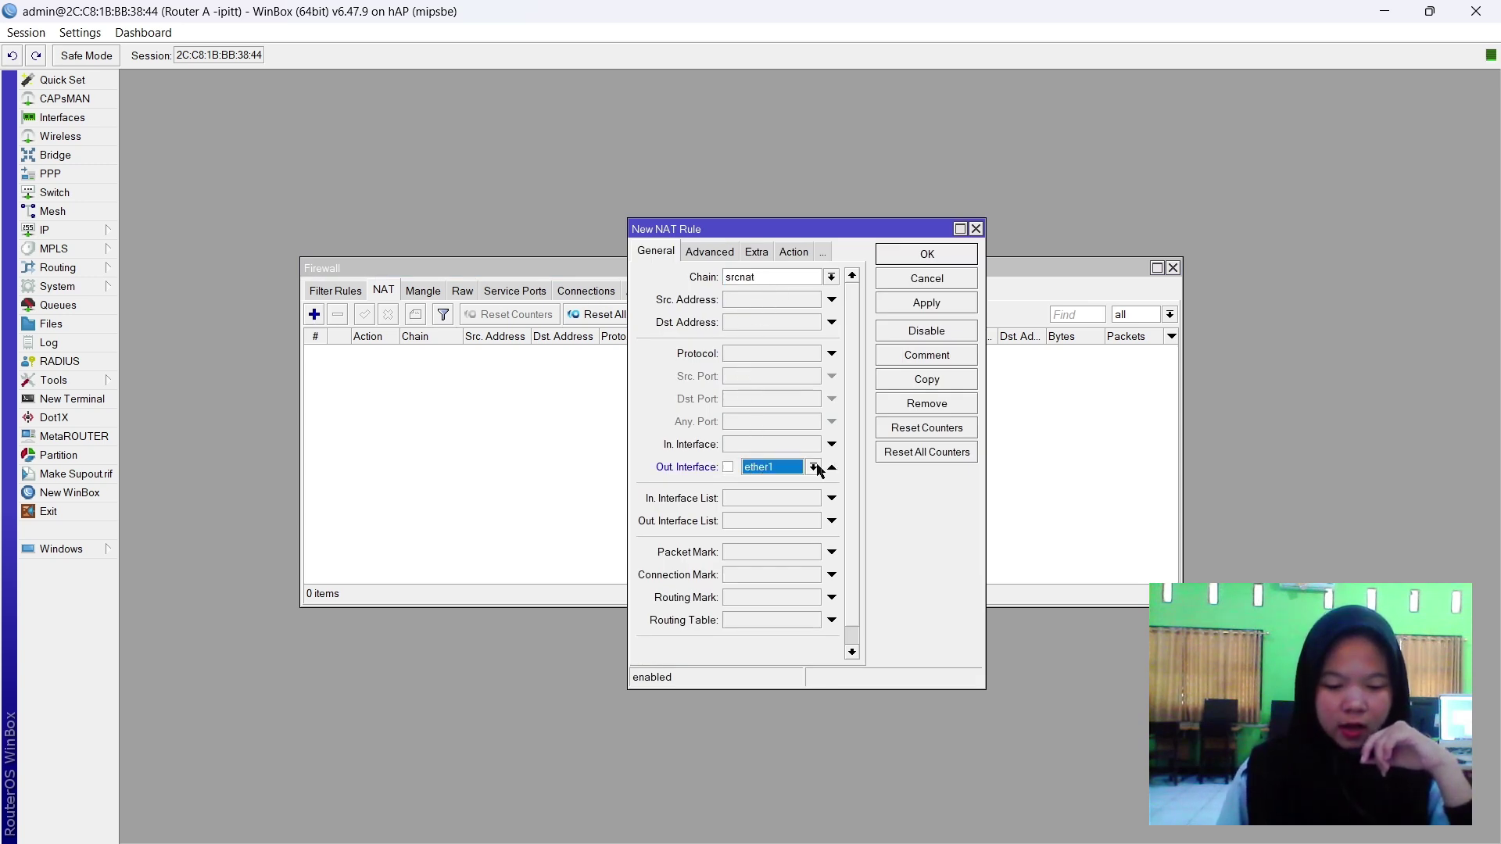
pyautogui.click(814, 467)
pyautogui.click(763, 535)
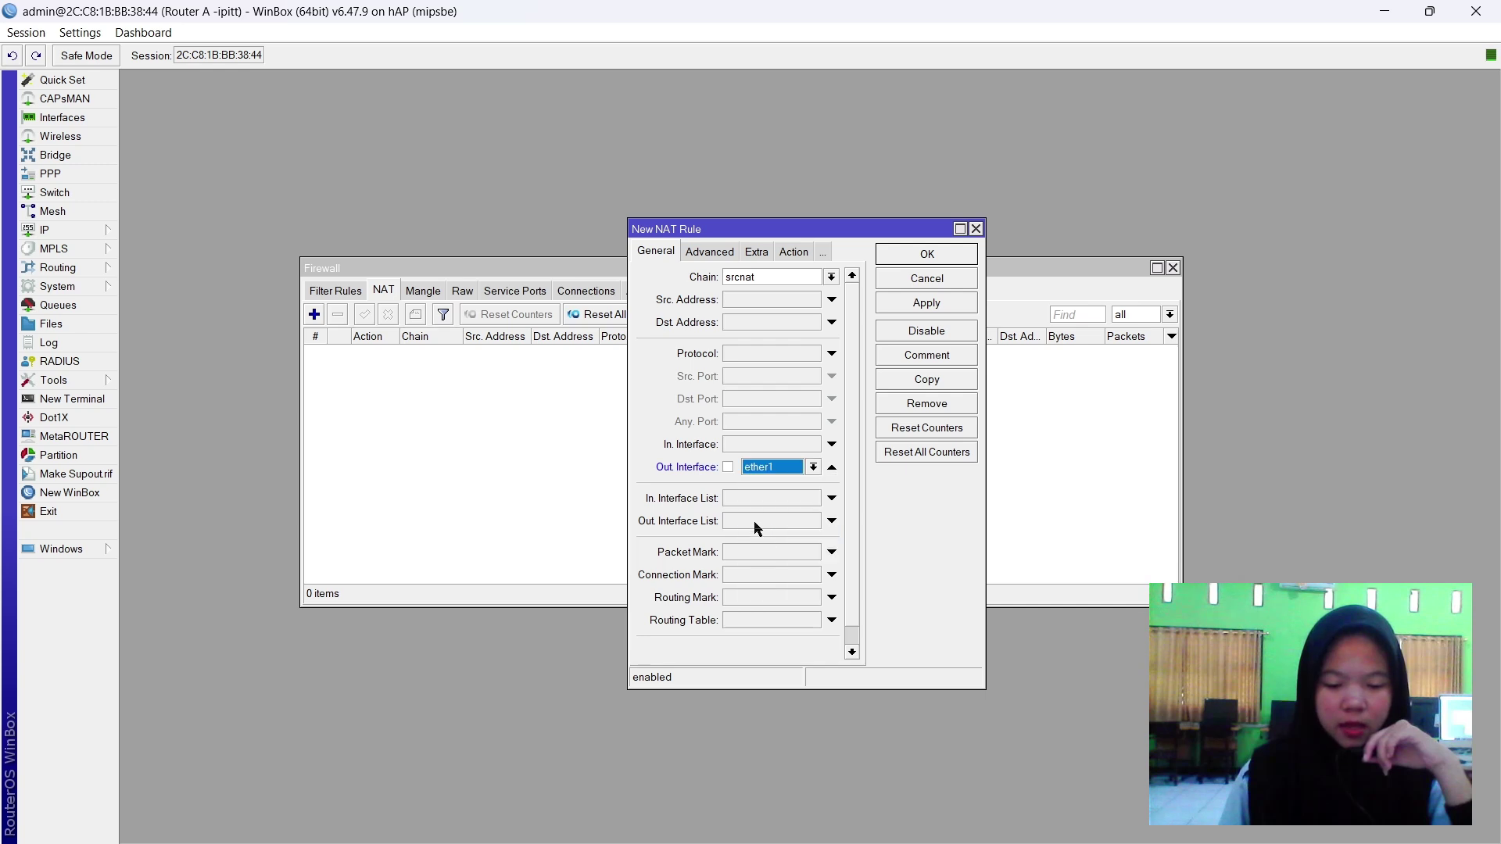
pyautogui.click(793, 252)
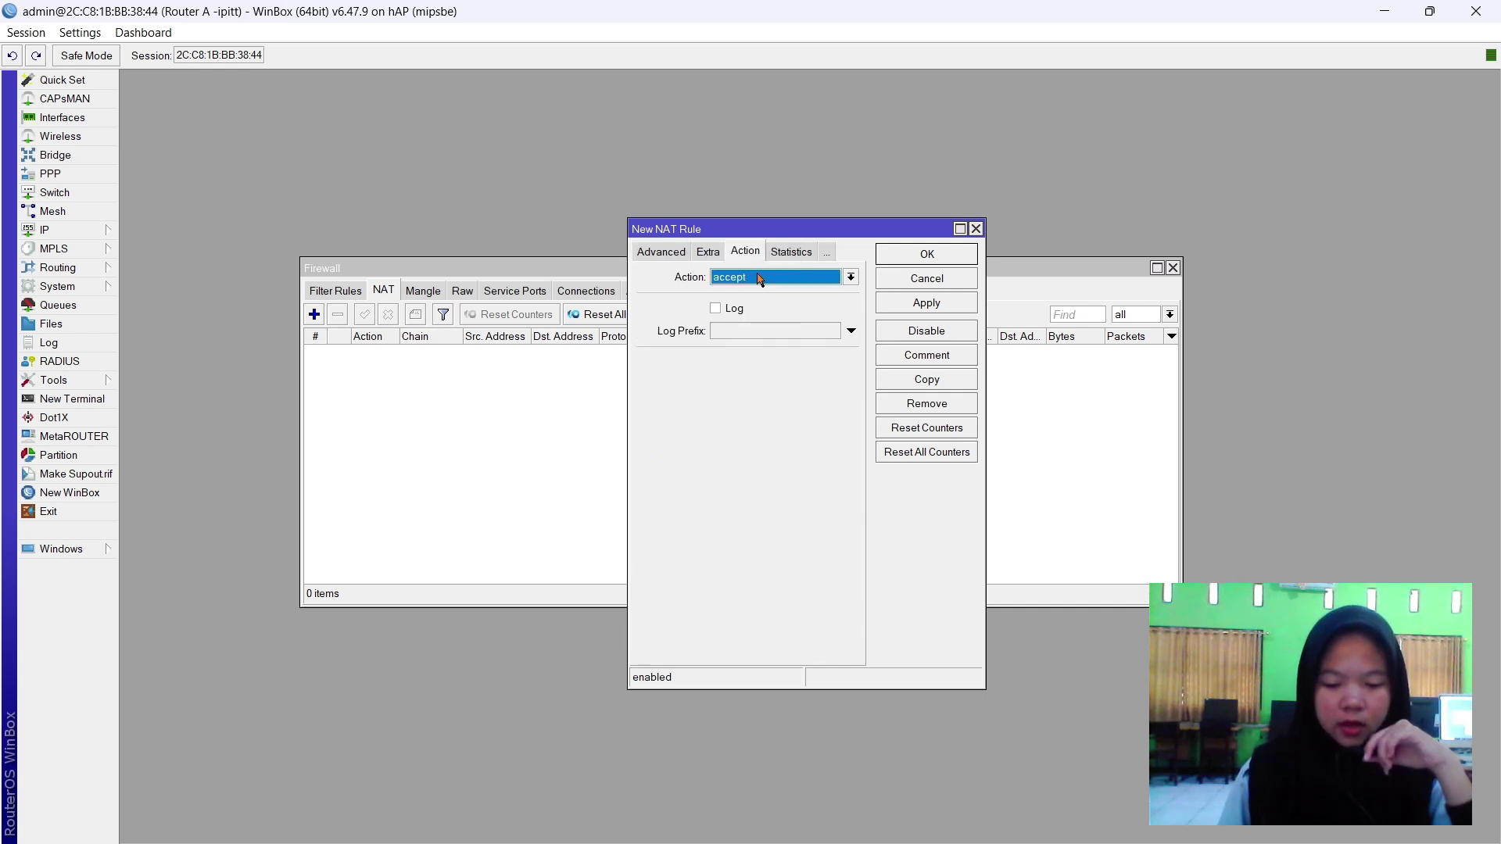
pyautogui.click(759, 278)
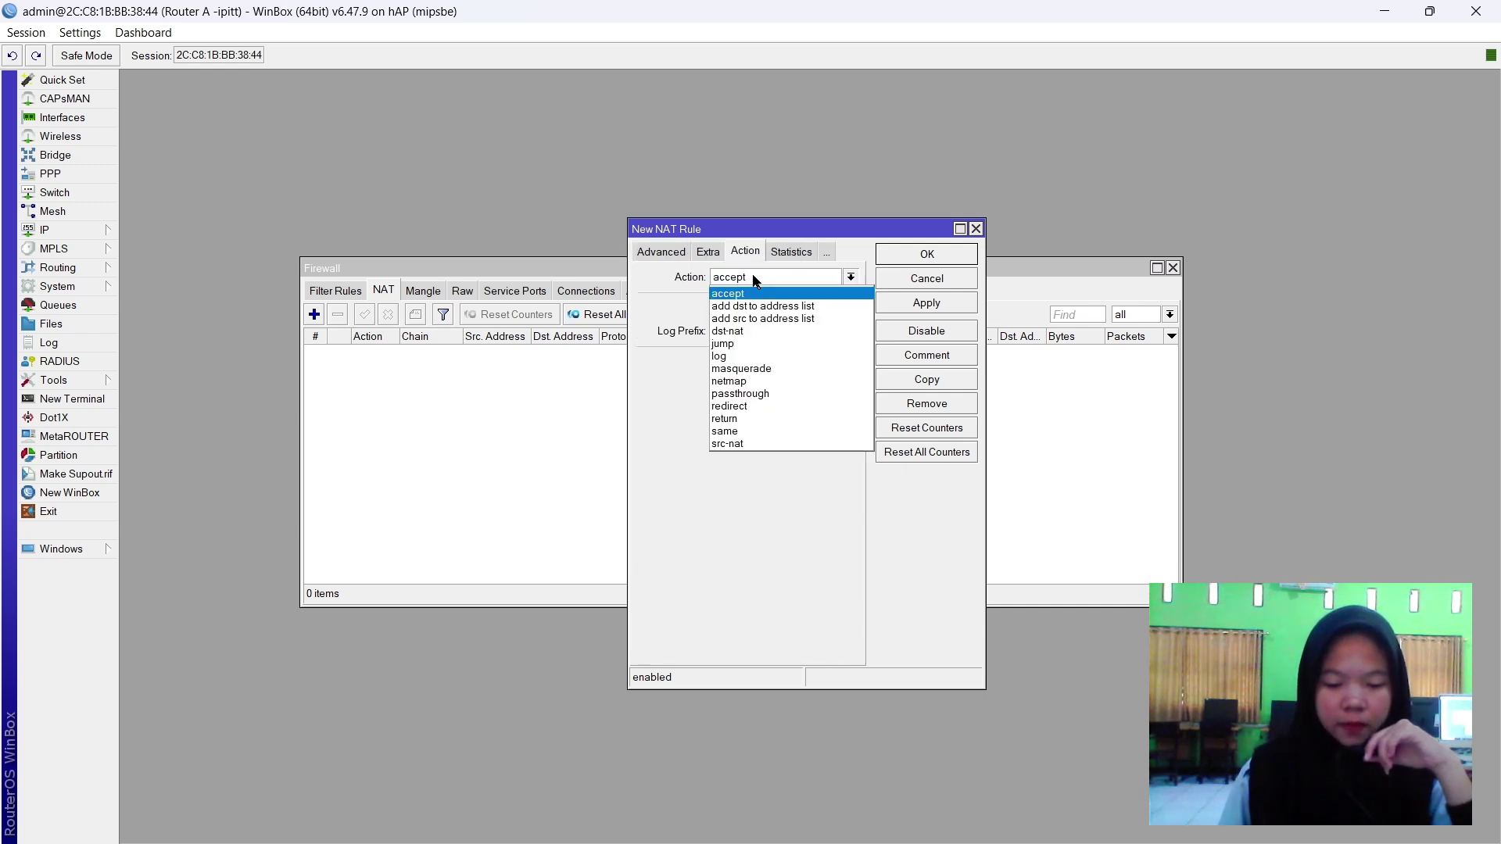
pyautogui.click(757, 370)
pyautogui.click(672, 252)
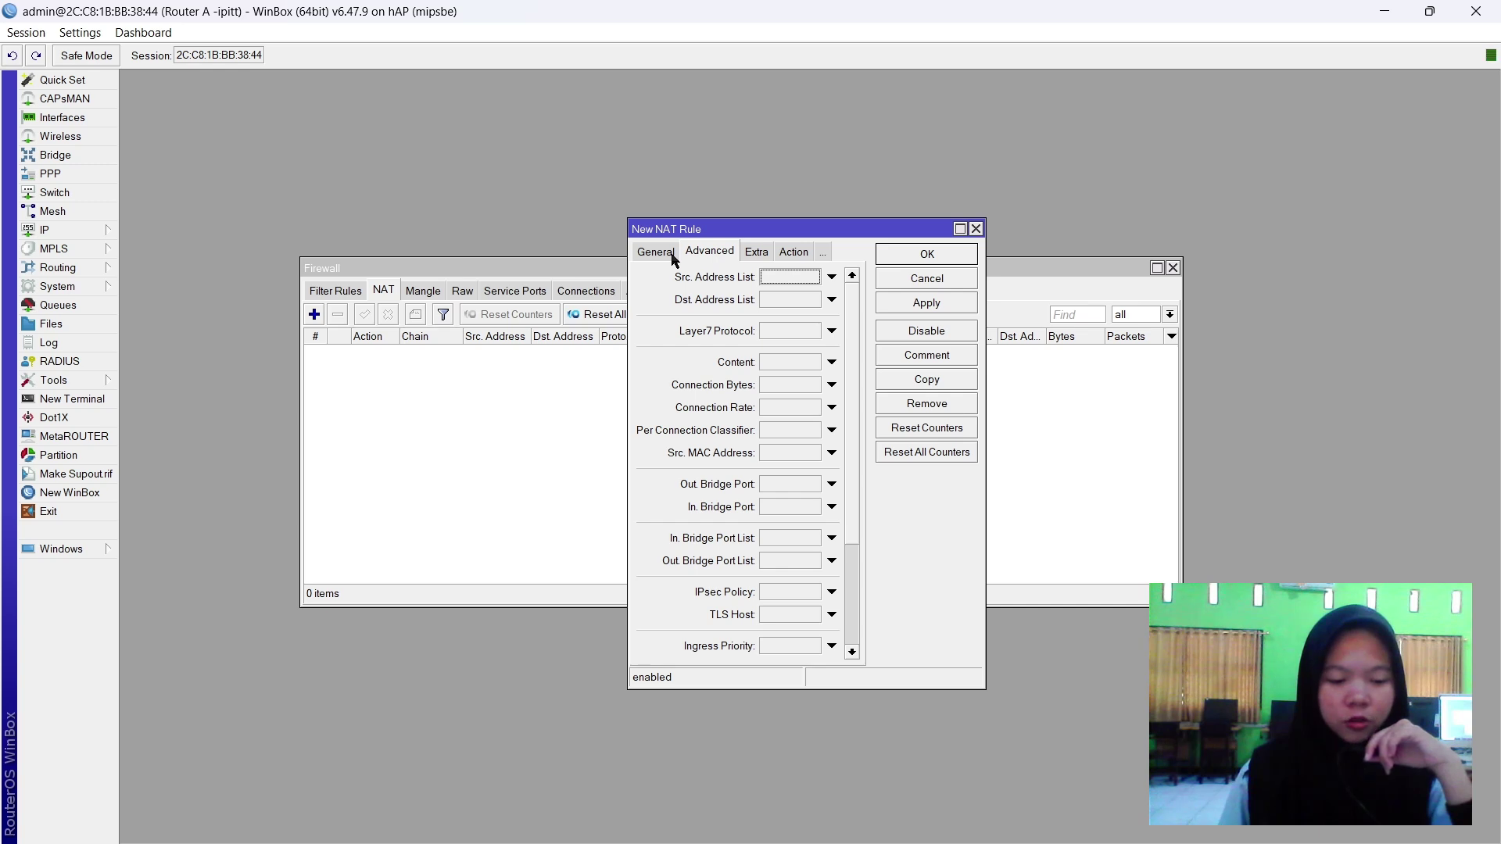
pyautogui.click(672, 256)
pyautogui.click(925, 307)
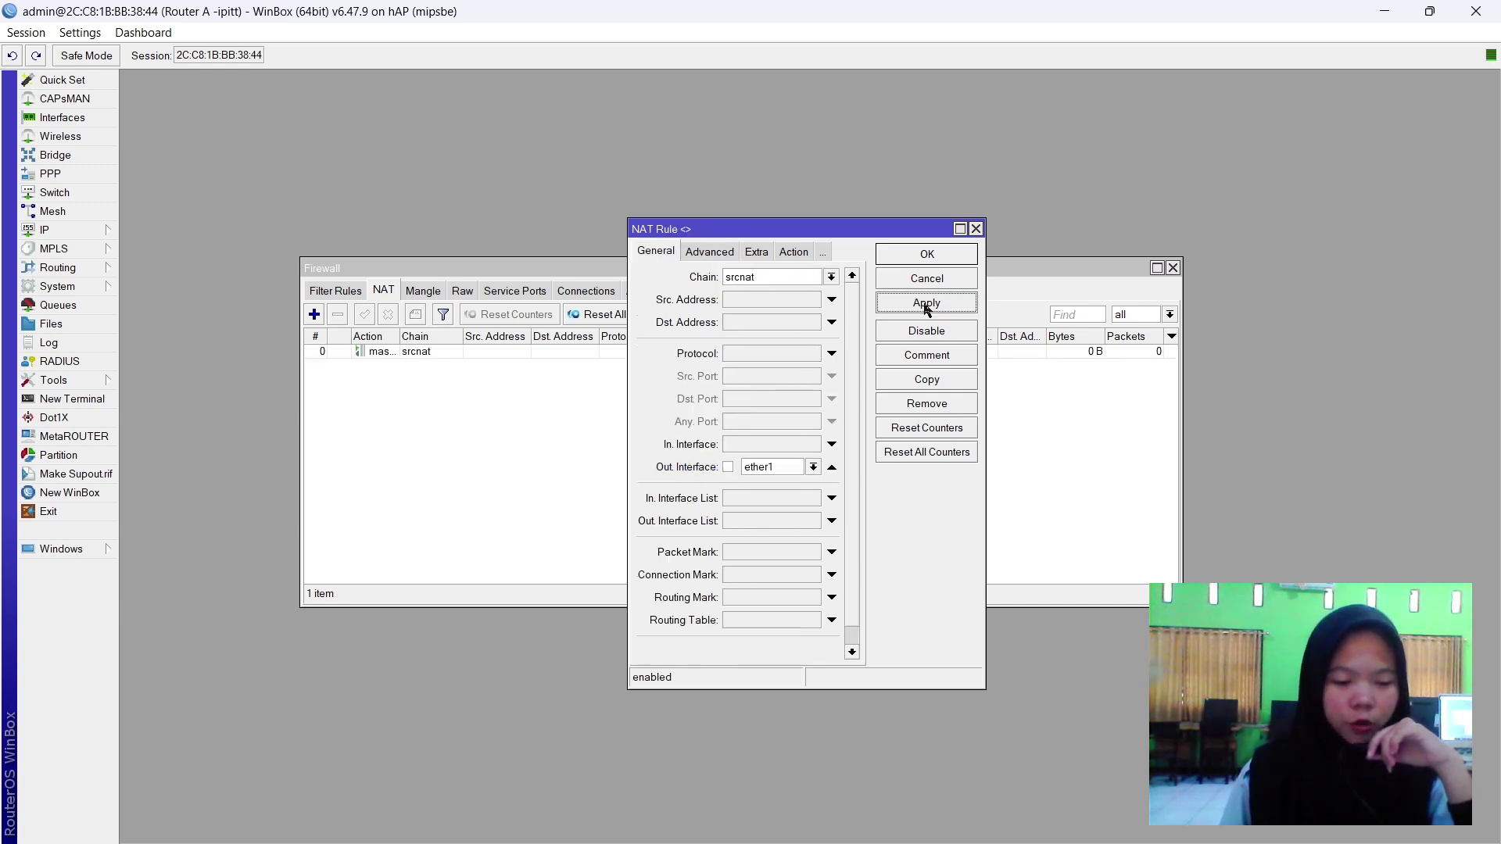
pyautogui.click(909, 254)
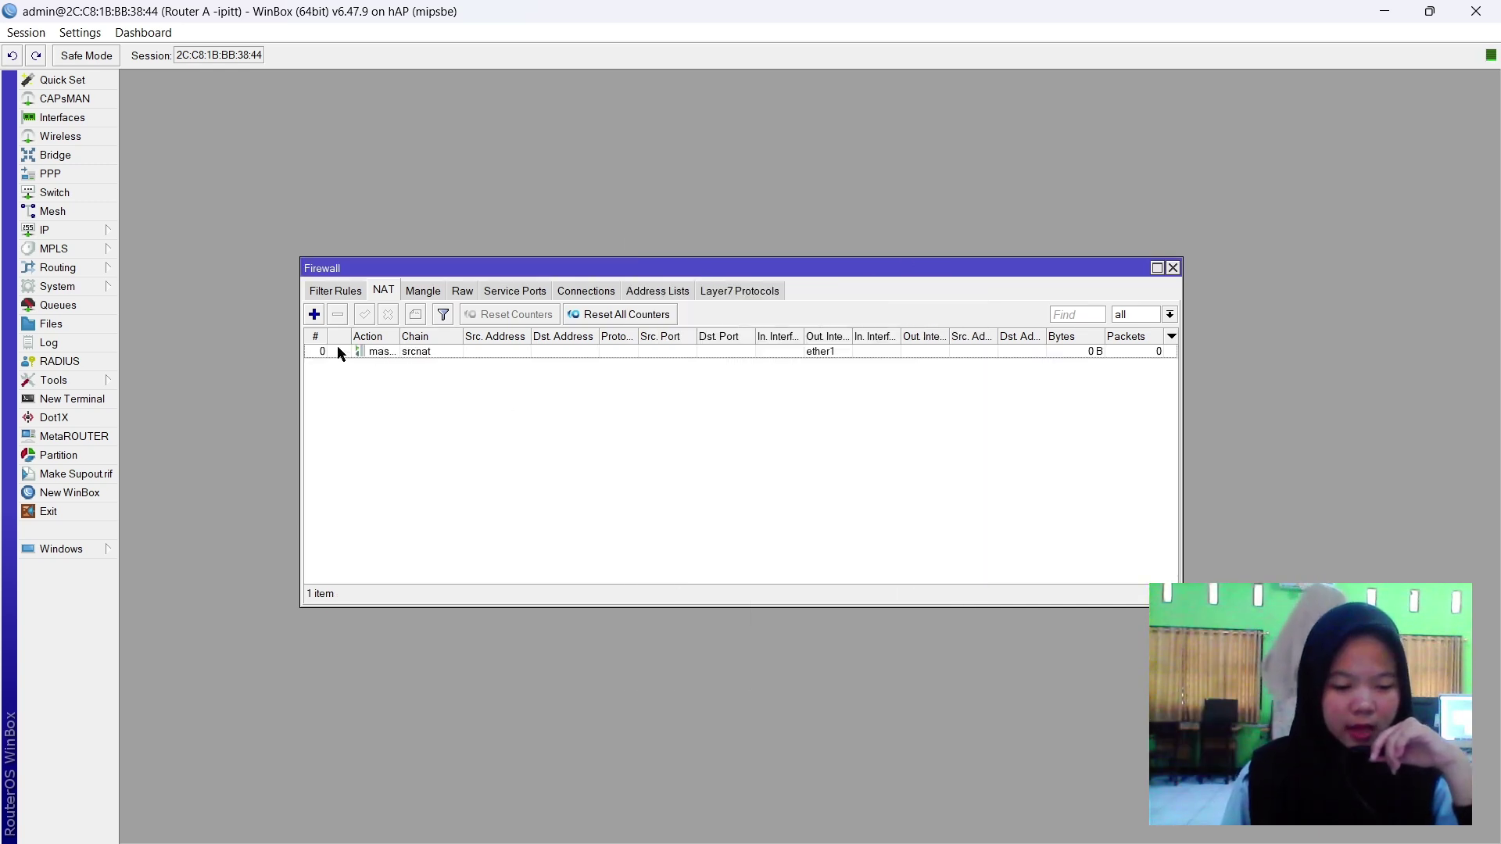
# Start a dstnat NAT rule matching TCP destination port 80 arriving on ether2.
pyautogui.click(313, 314)
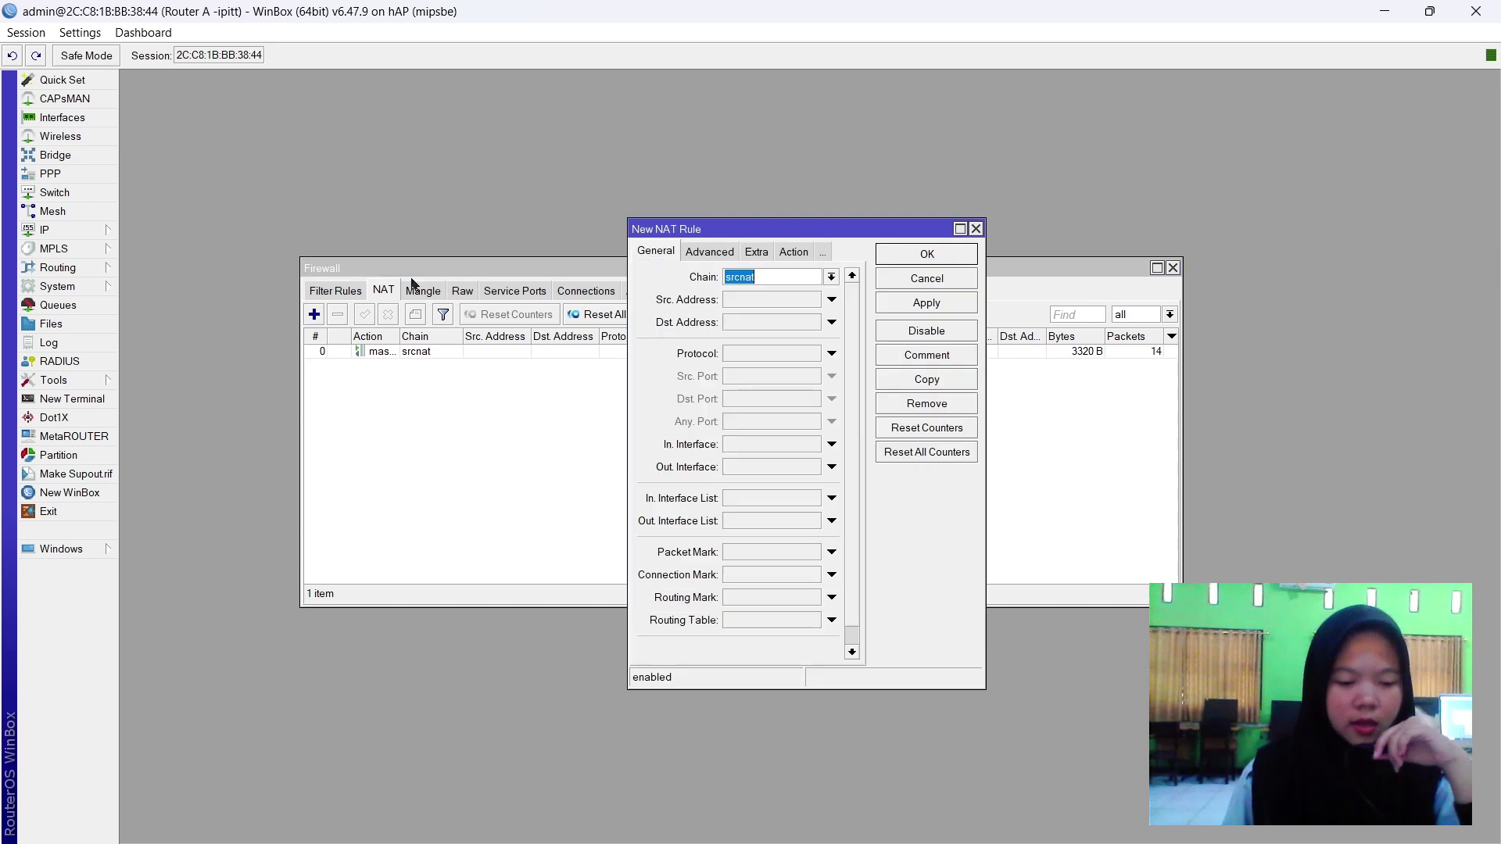
pyautogui.click(831, 277)
pyautogui.click(781, 295)
pyautogui.click(831, 354)
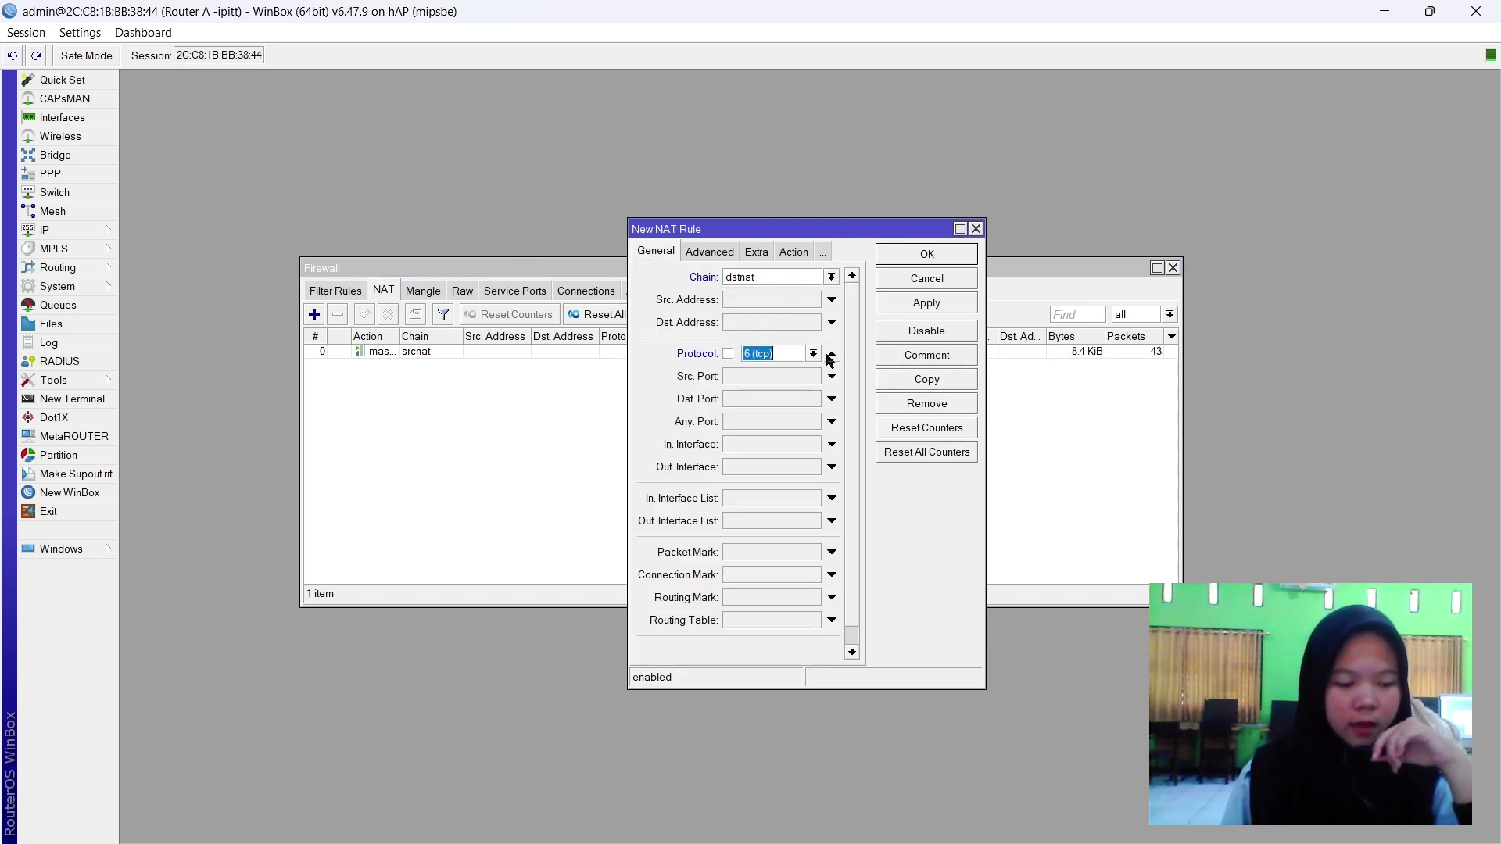
pyautogui.click(758, 399)
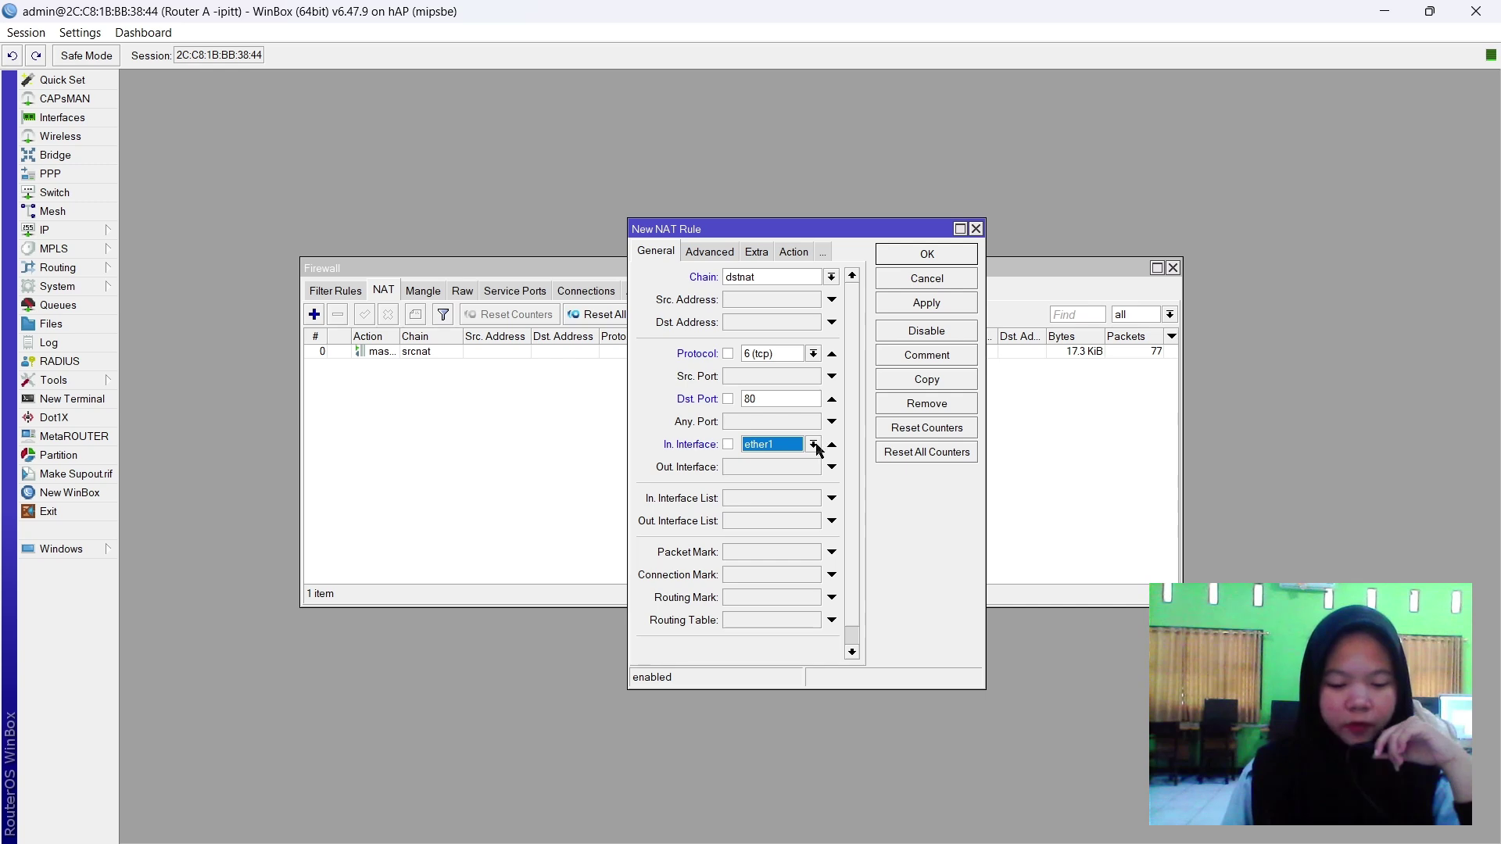
pyautogui.click(814, 444)
pyautogui.click(774, 524)
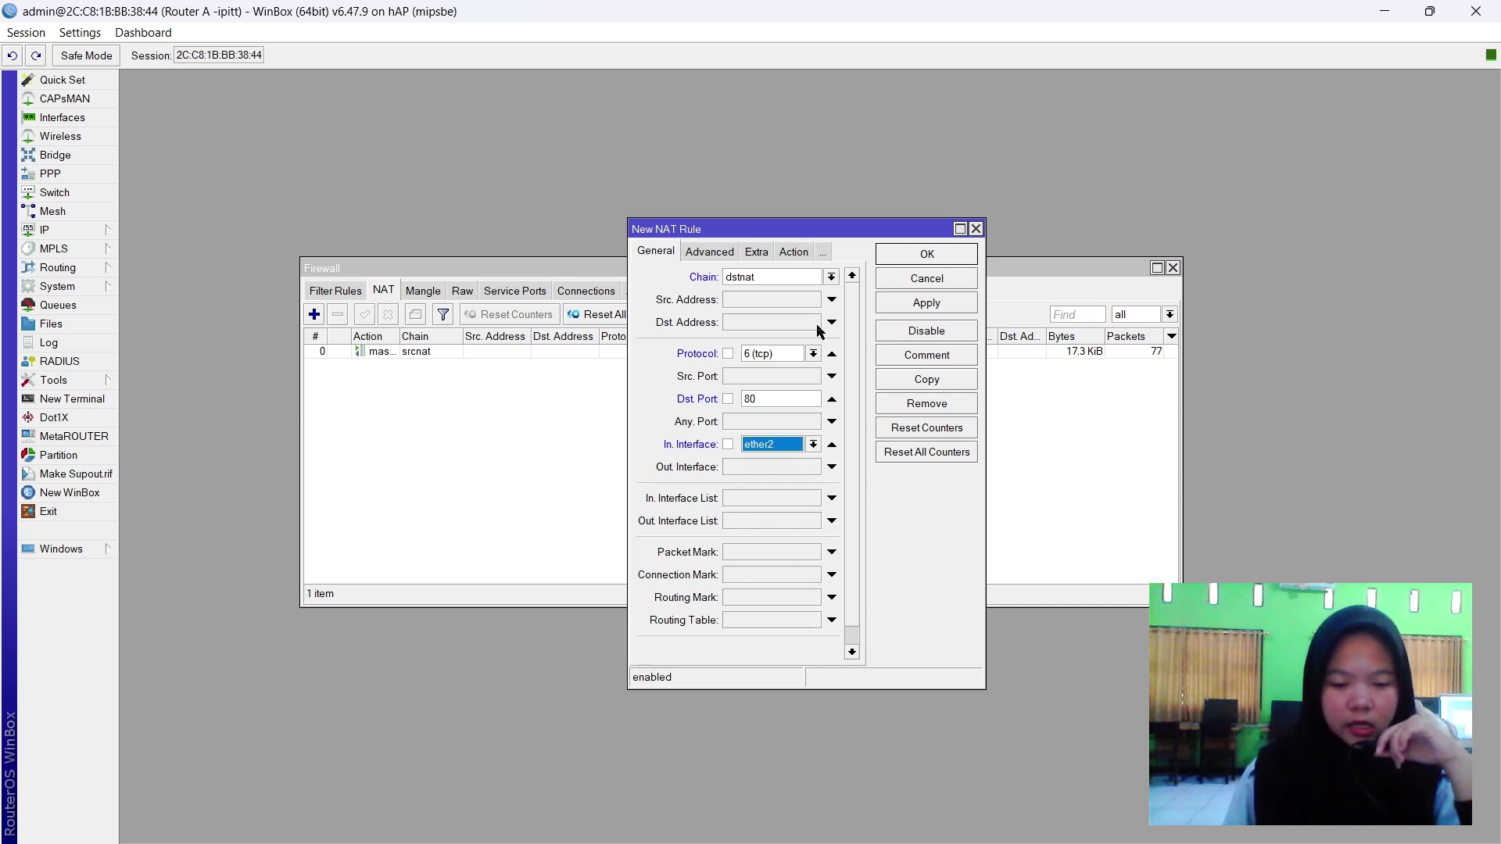
# Set the rule's action to redirect with To Ports 3128 and save it.
pyautogui.click(792, 250)
pyautogui.click(741, 279)
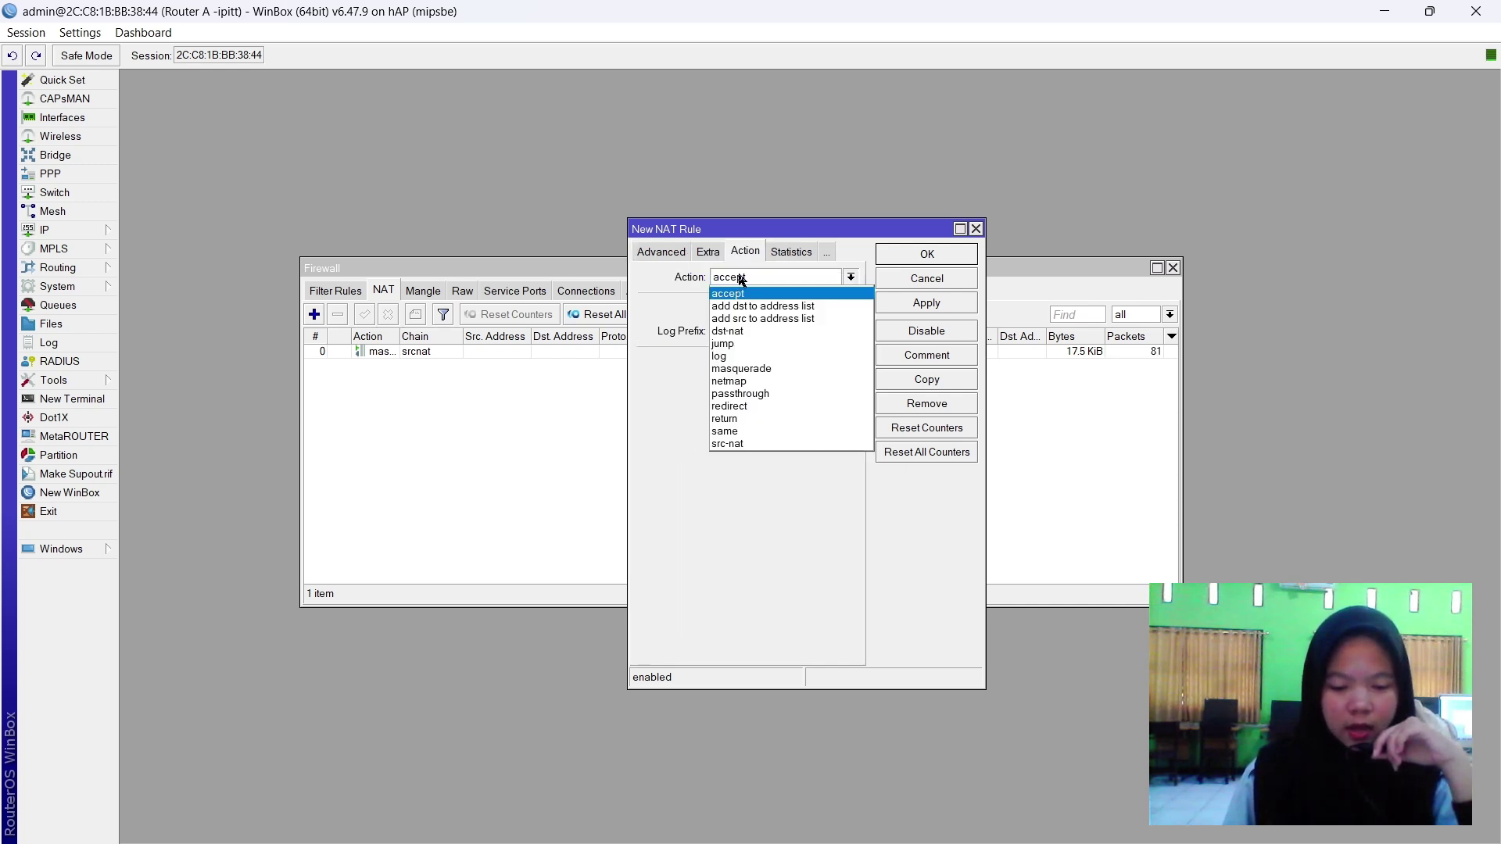
pyautogui.click(745, 406)
pyautogui.click(749, 369)
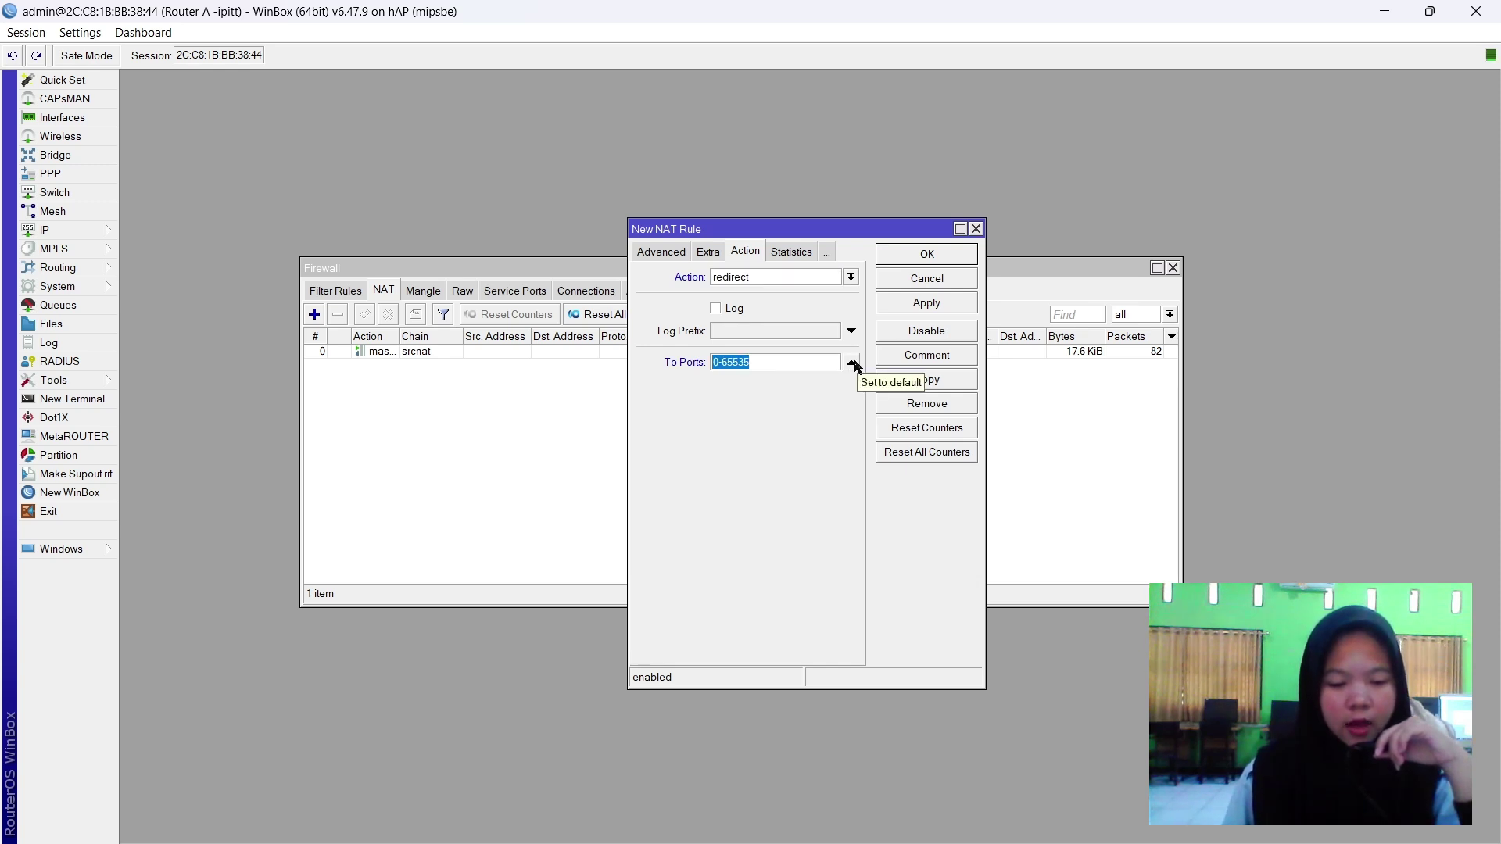
pyautogui.write('3128')
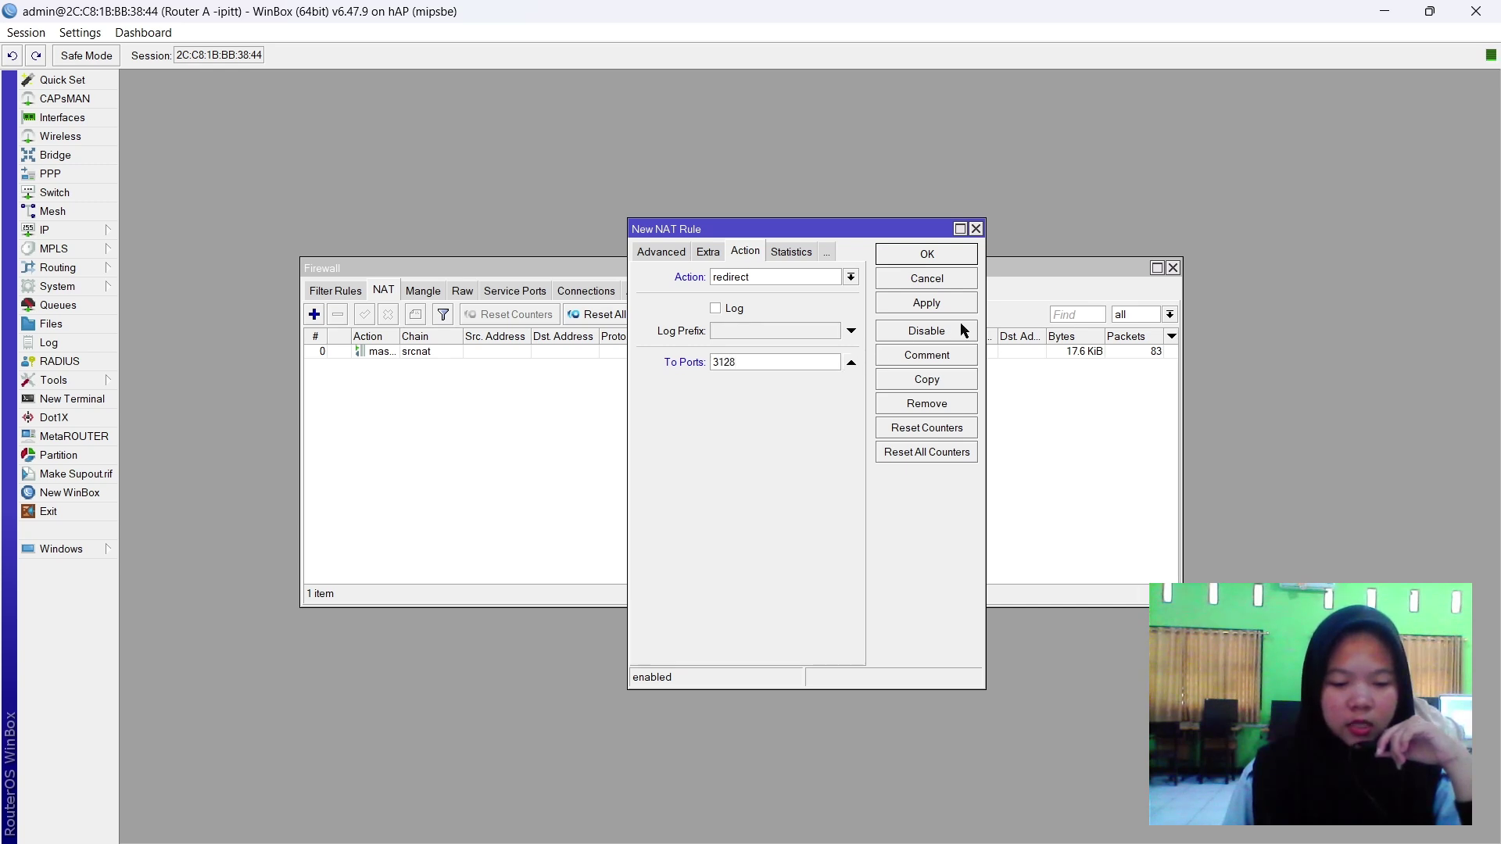
pyautogui.click(942, 305)
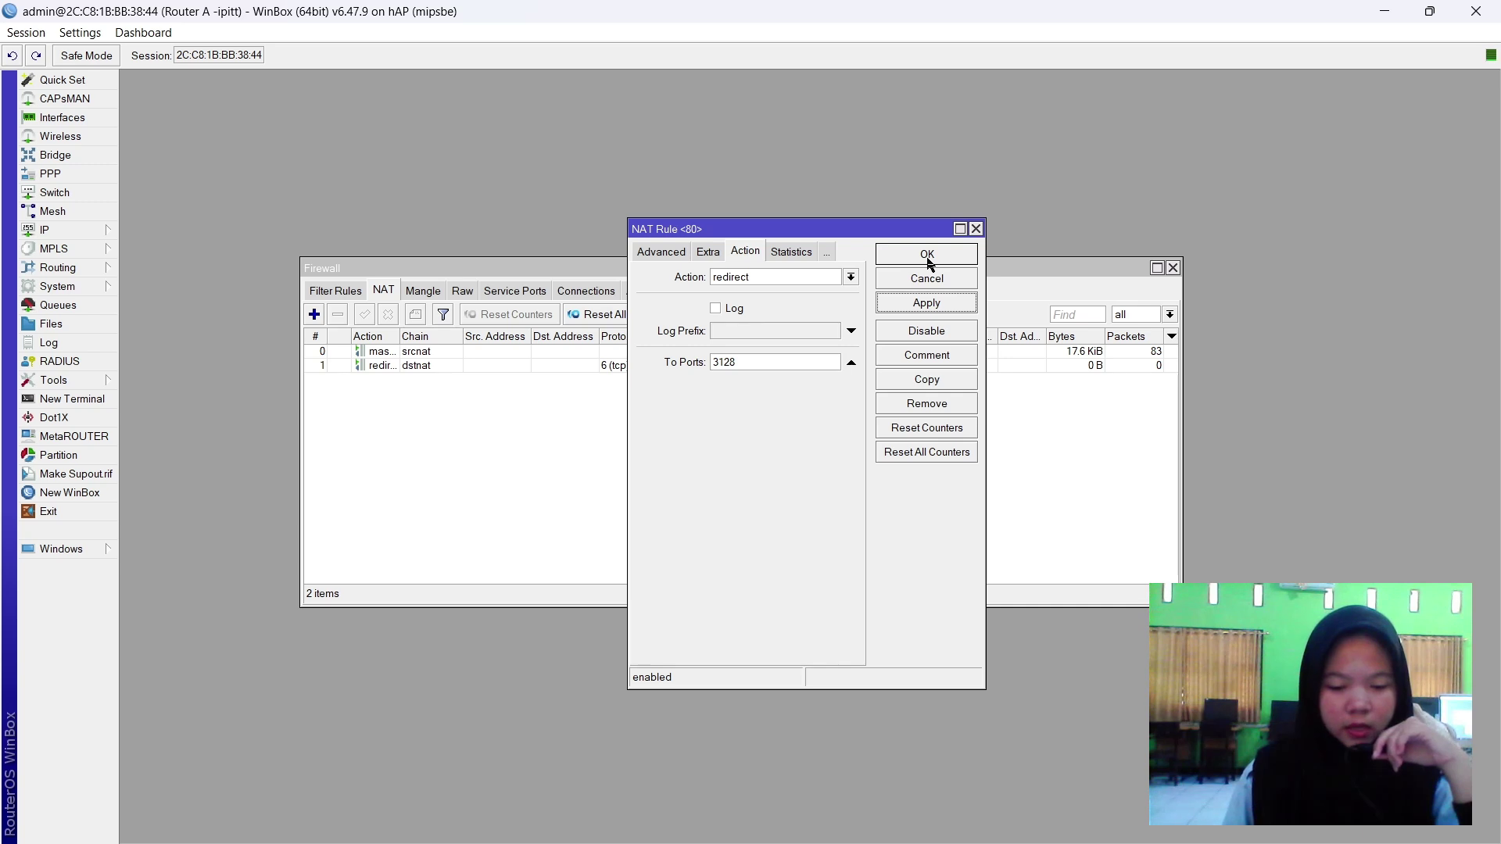
pyautogui.click(927, 258)
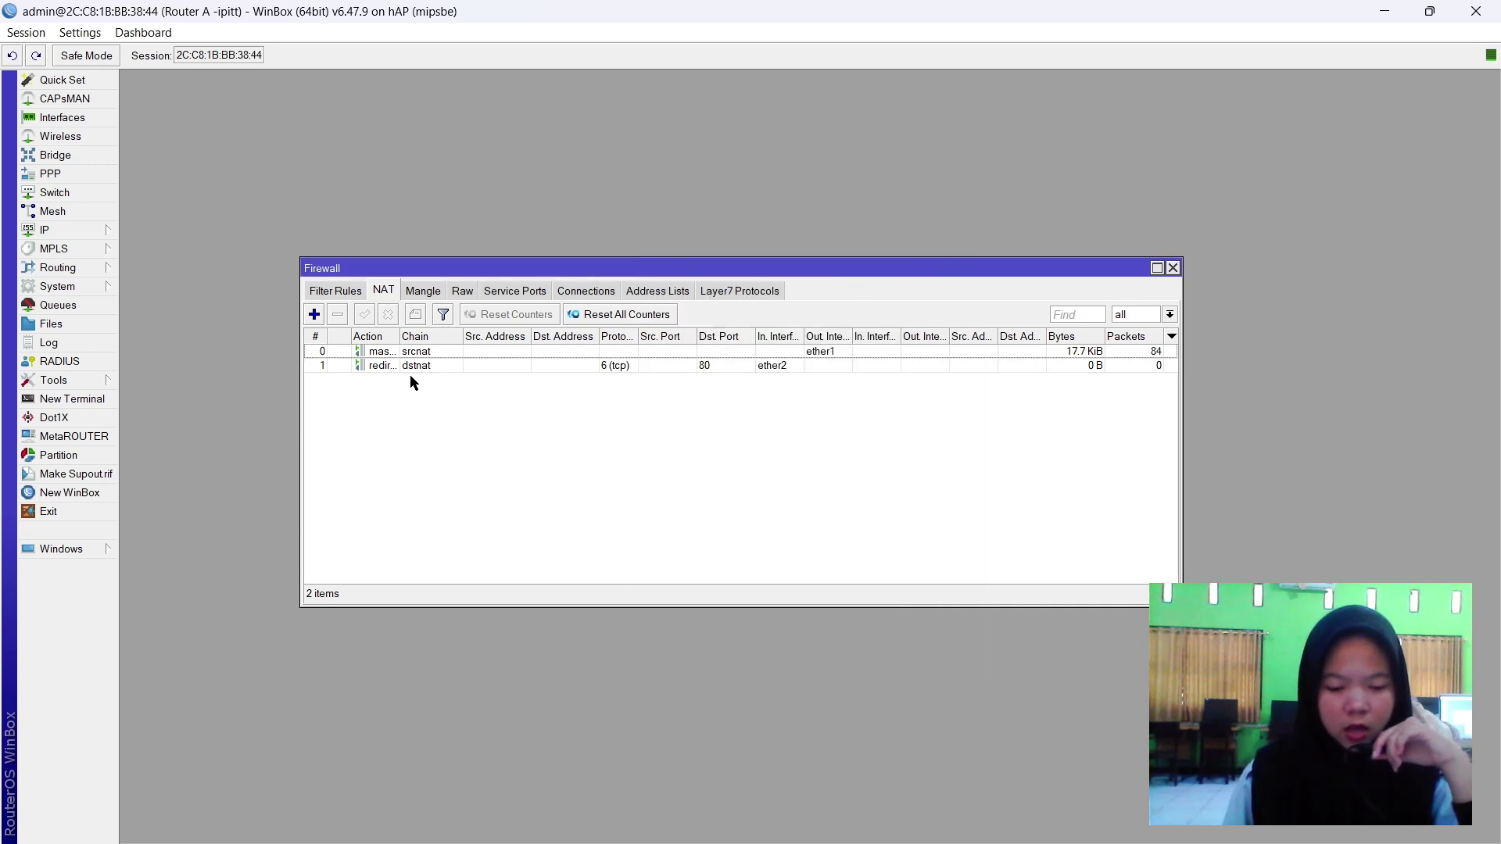
# Copy the port 80 redirect rule into a new rule with Dst. Port 443.
pyautogui.doubleClick(420, 366)
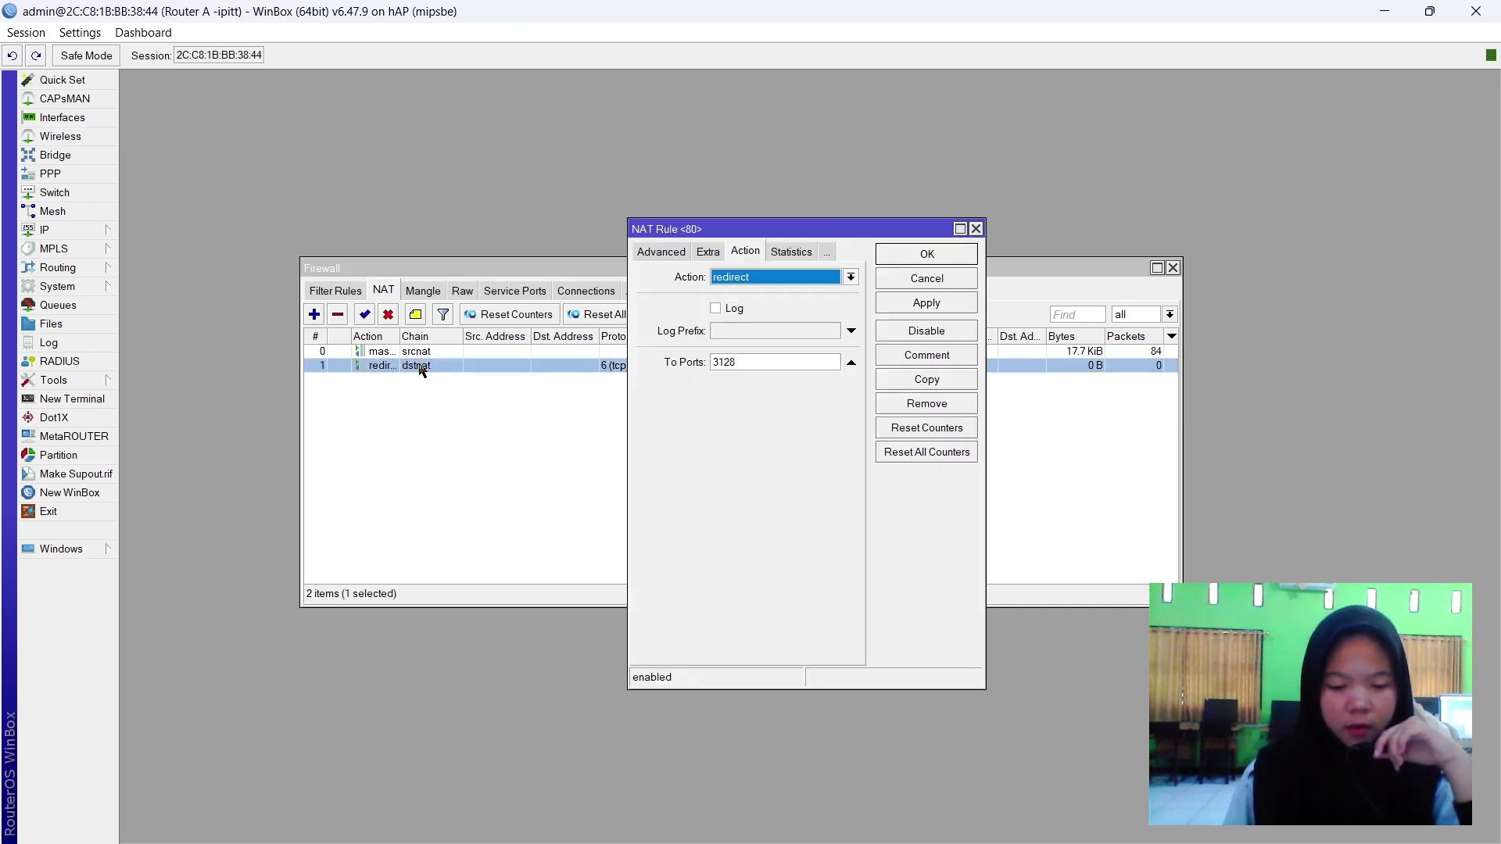
pyautogui.click(939, 304)
pyautogui.click(926, 380)
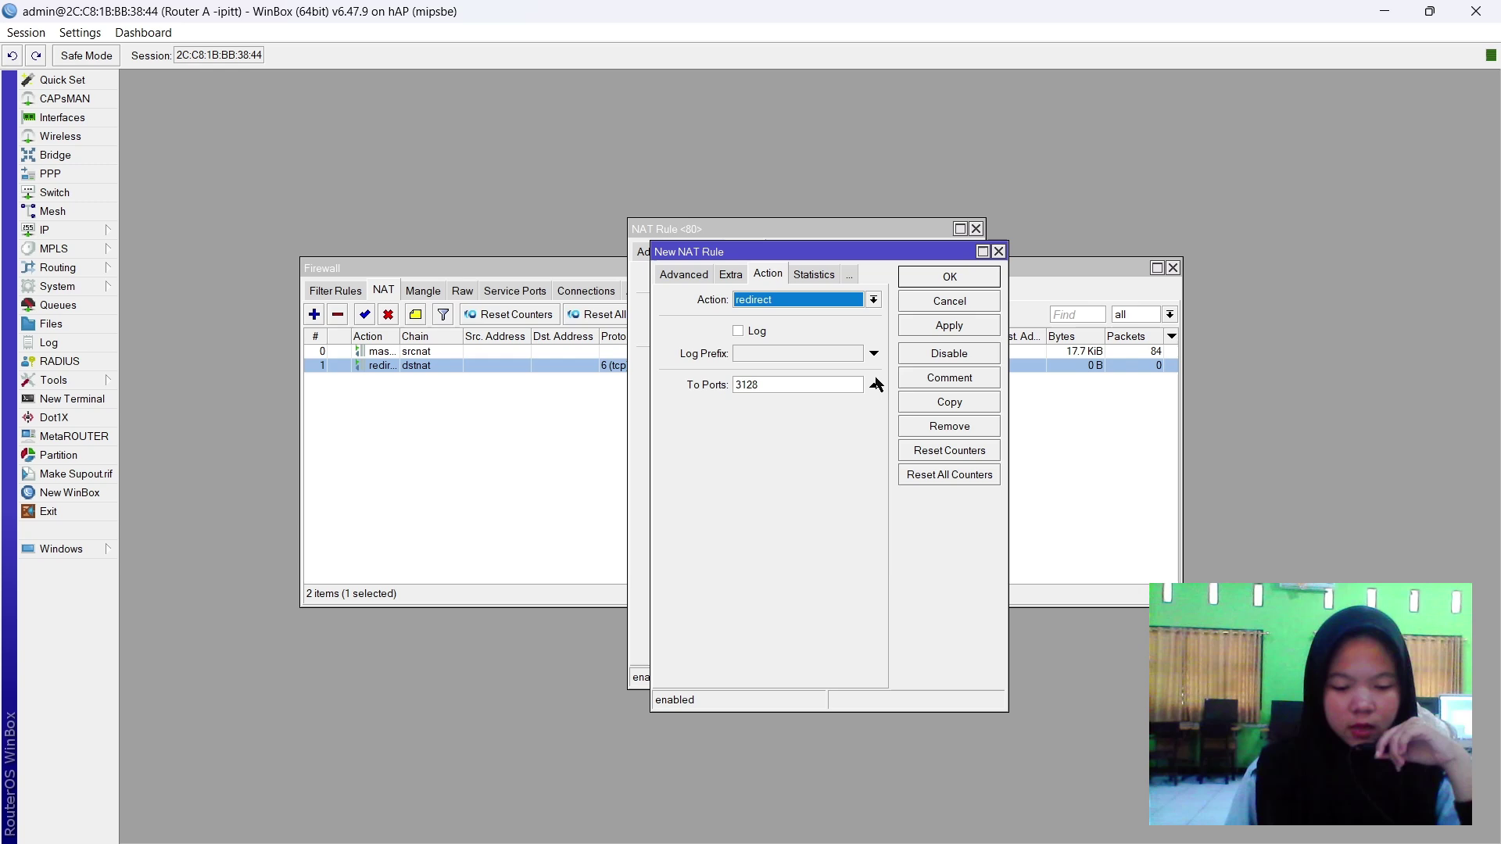
pyautogui.click(687, 274)
pyautogui.click(680, 274)
pyautogui.click(783, 426)
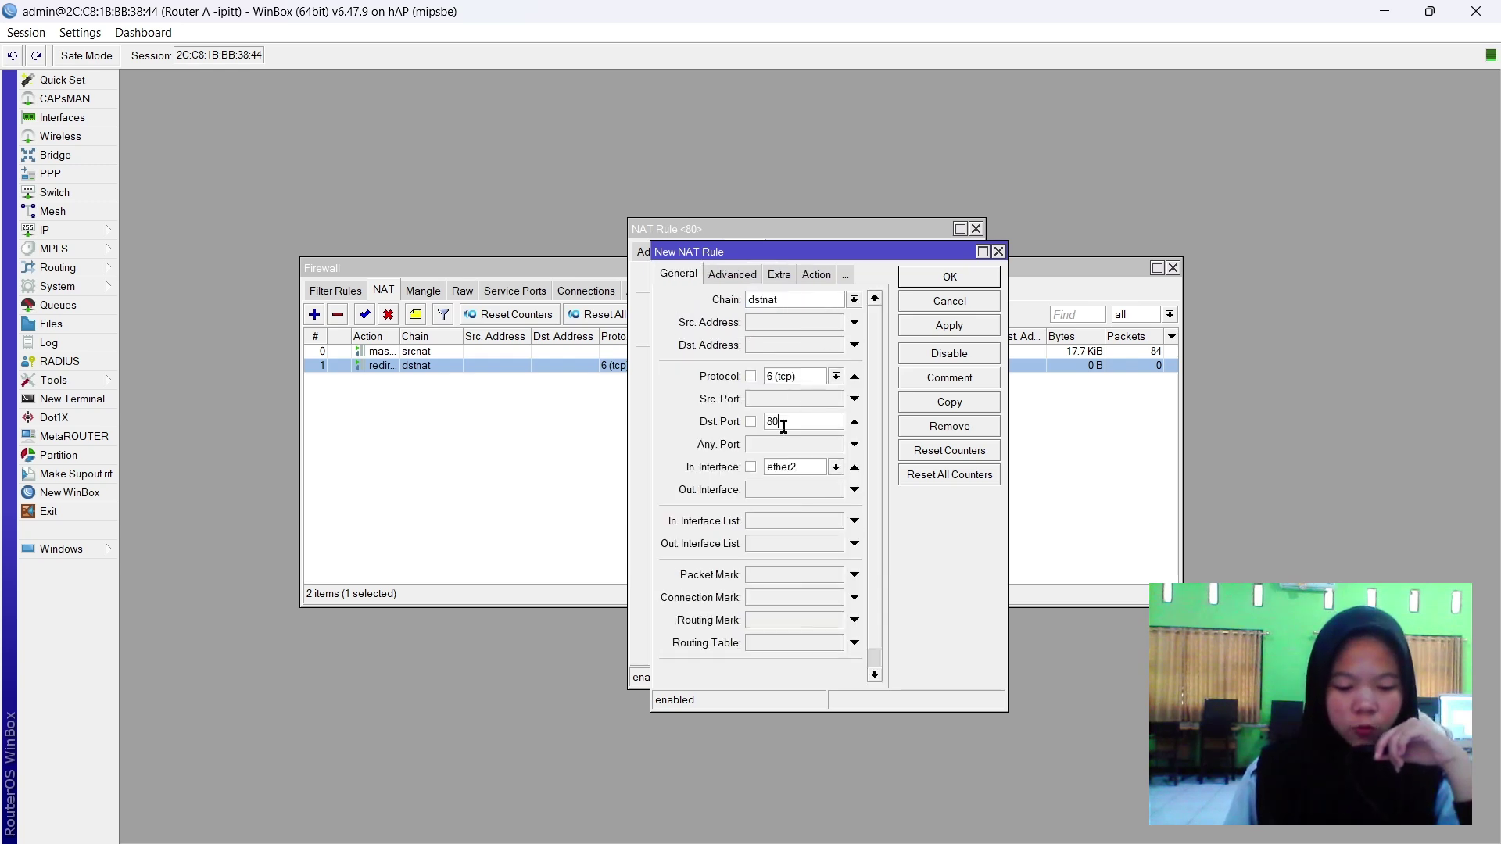
pyautogui.write('443')
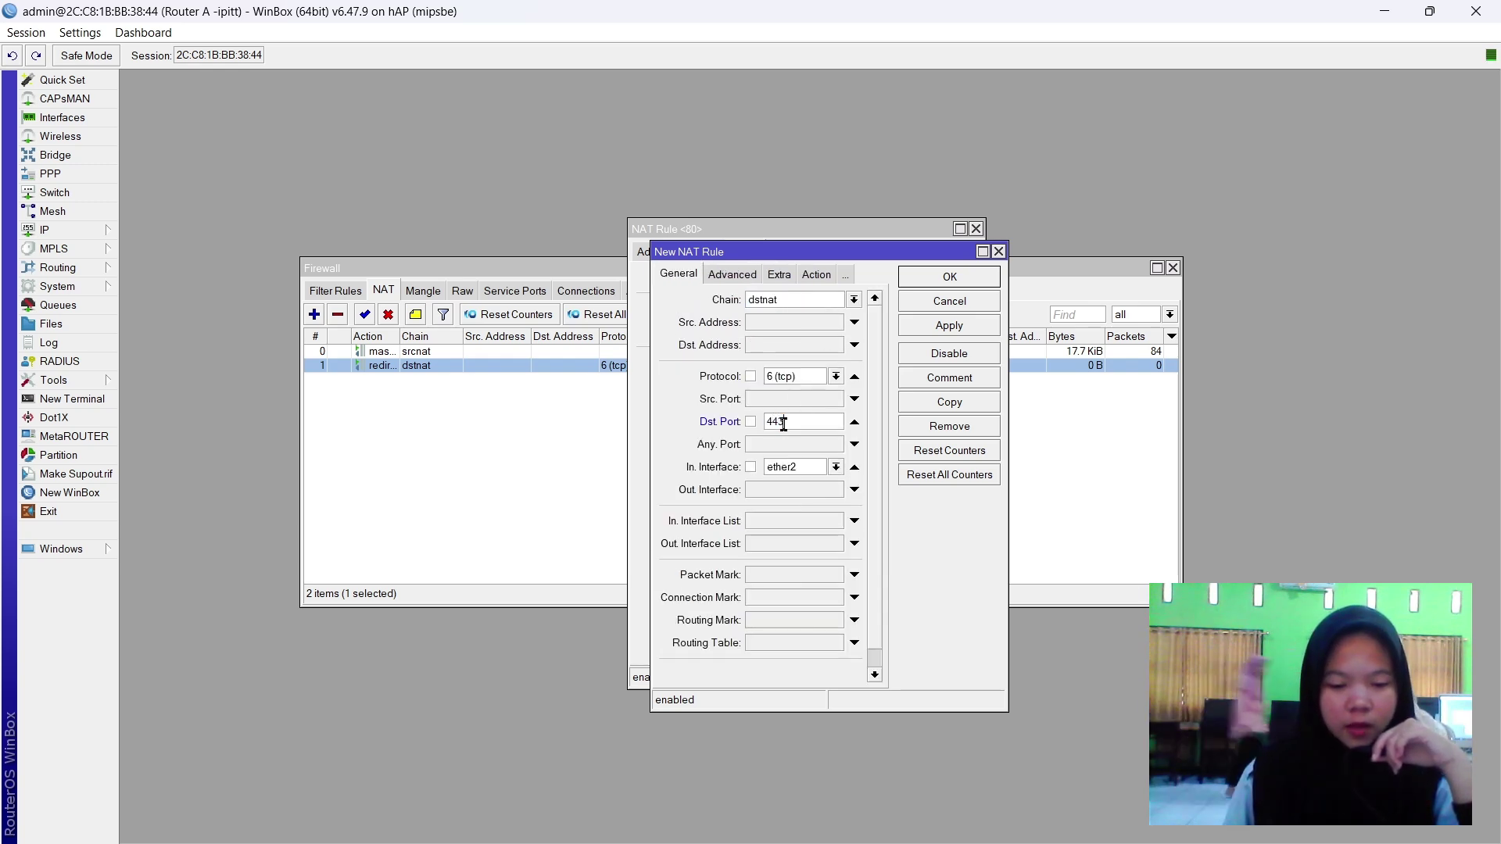
pyautogui.click(948, 339)
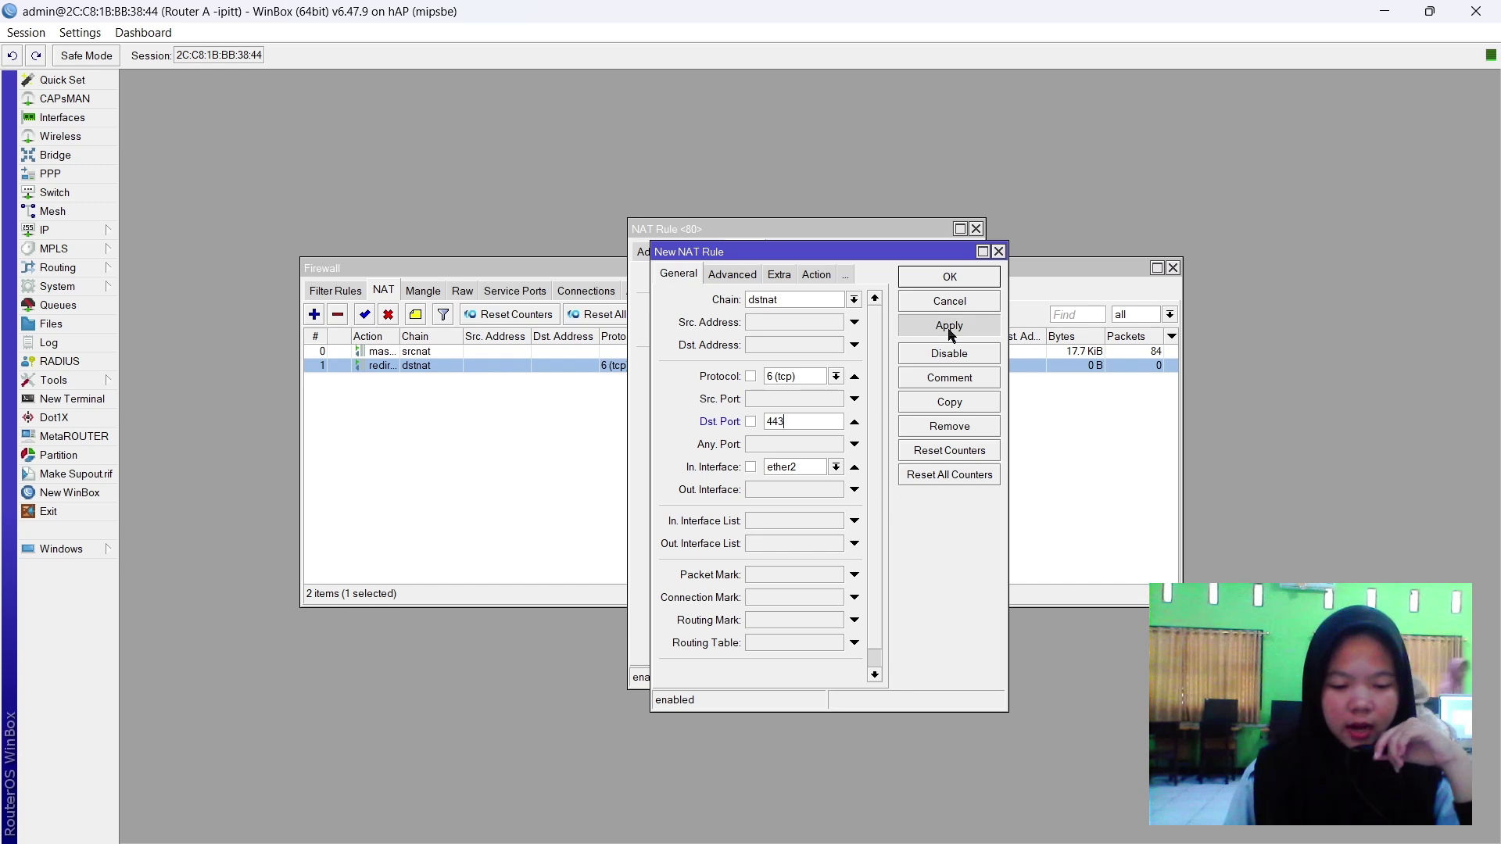
pyautogui.click(955, 278)
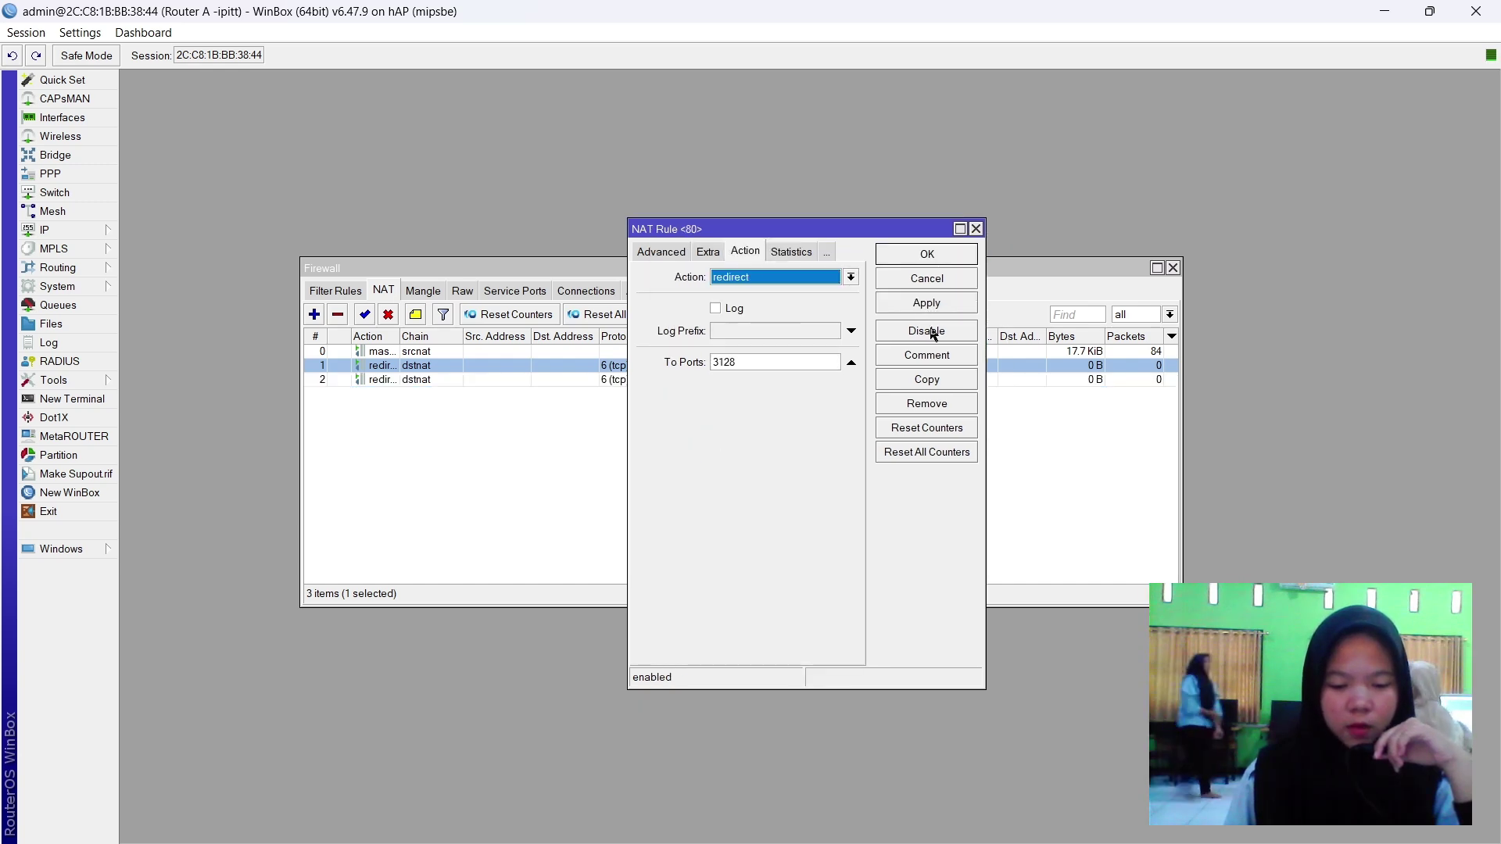
# Close the original rule and review the three NAT rules: masquerade, port 80 and port 443 redirects.
pyautogui.click(929, 302)
pyautogui.click(944, 252)
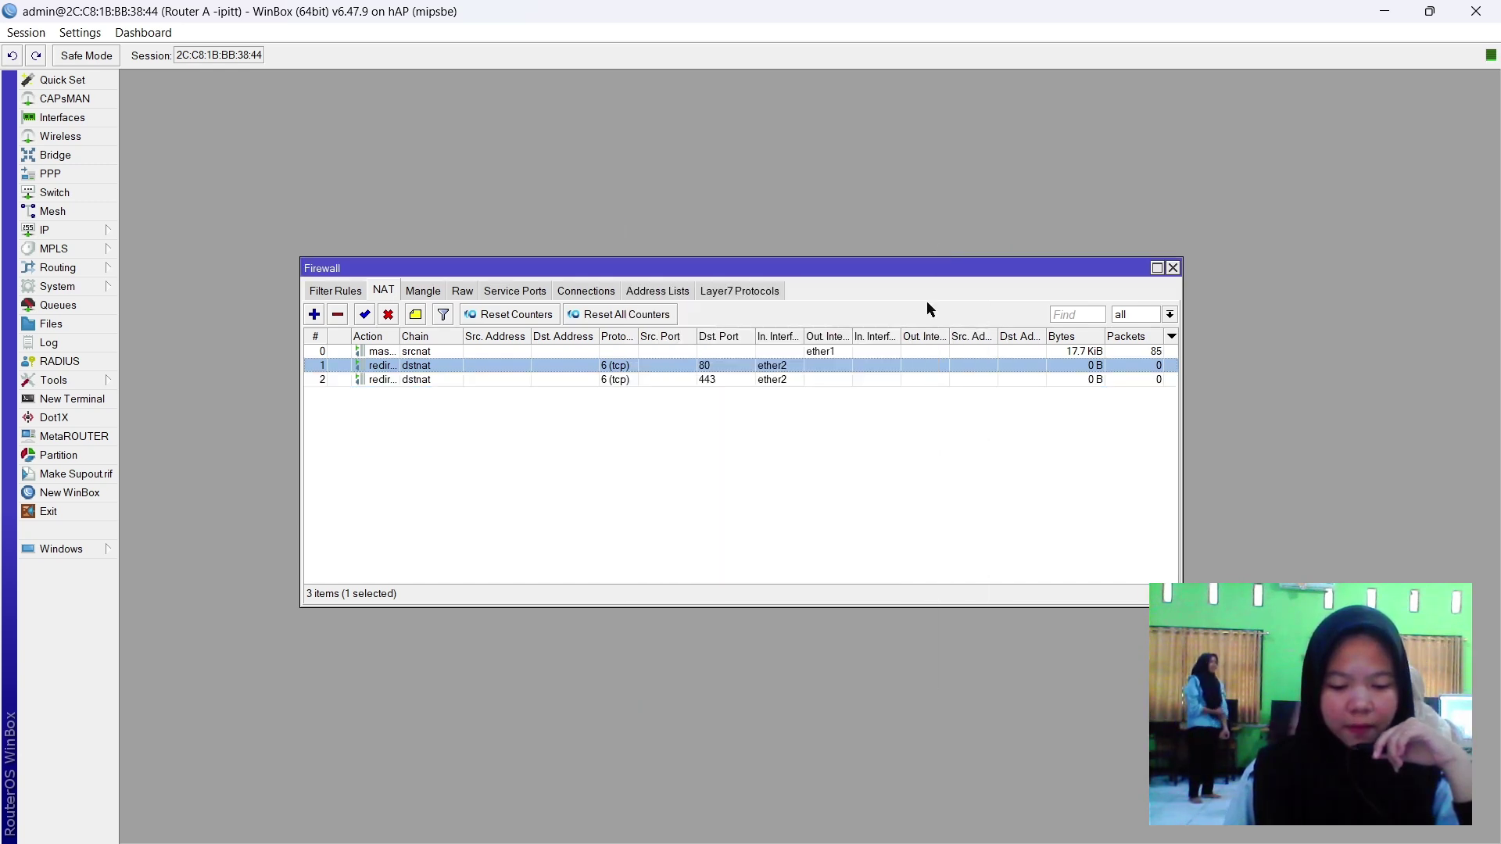
pyautogui.click(747, 391)
pyautogui.click(831, 355)
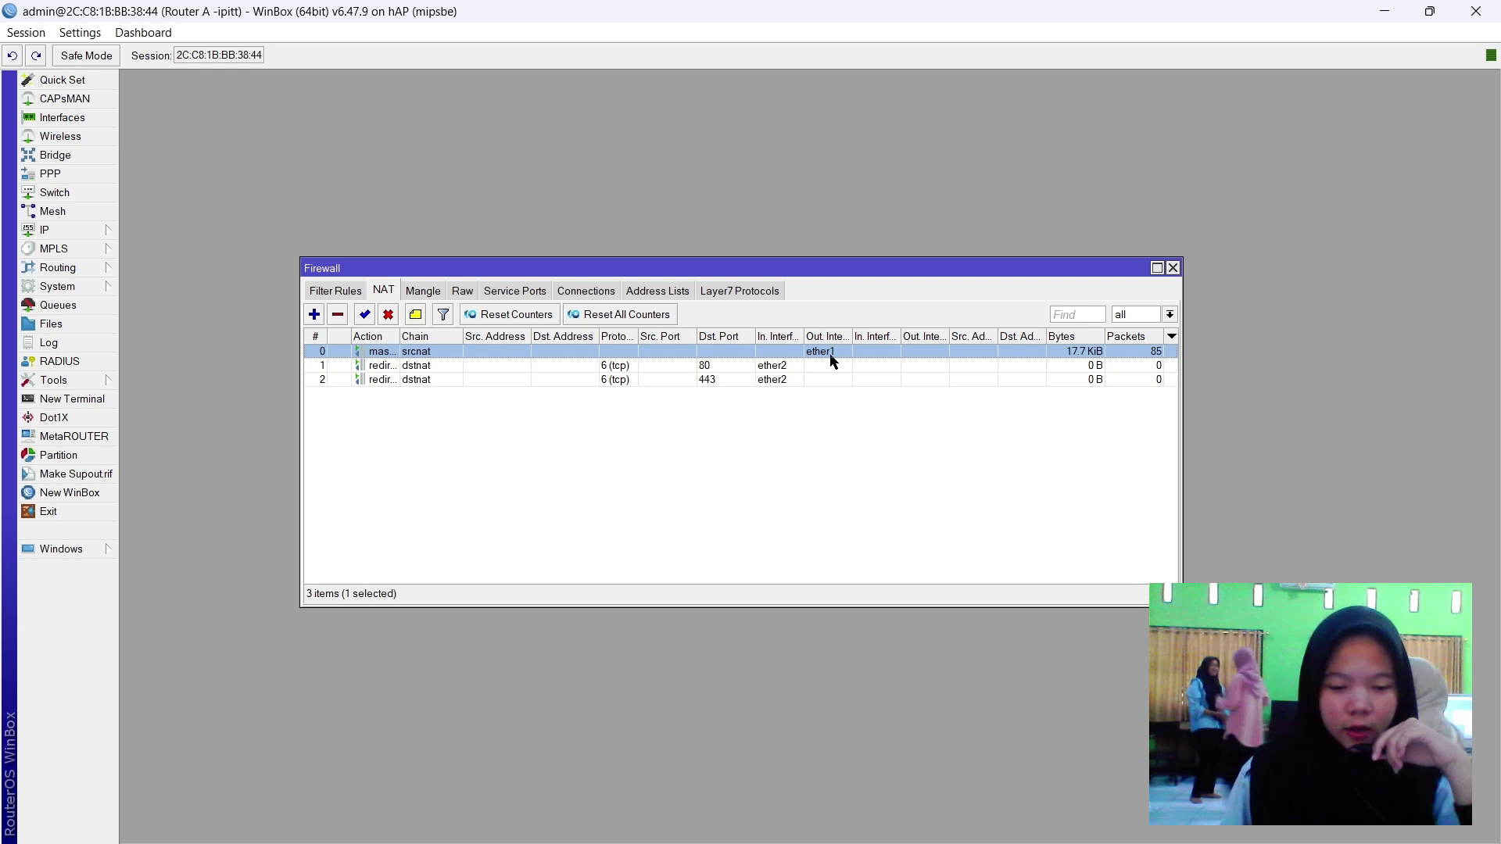
pyautogui.click(780, 366)
pyautogui.click(770, 380)
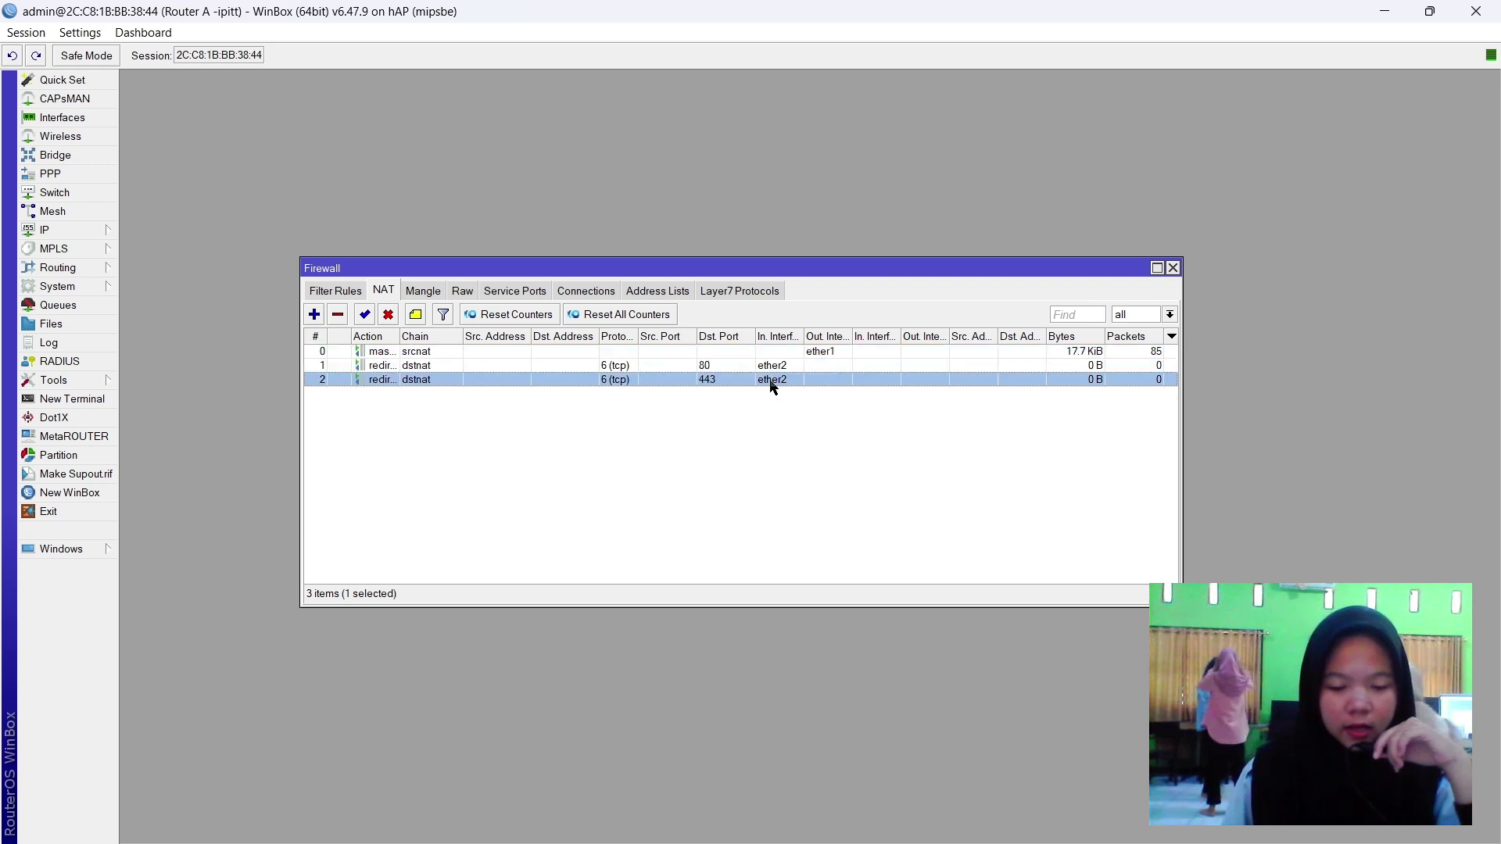
pyautogui.click(643, 419)
# Enable the web proxy on port 3128 with anonymous access and the cache administrator's e-mail, then apply.
pyautogui.click(1173, 269)
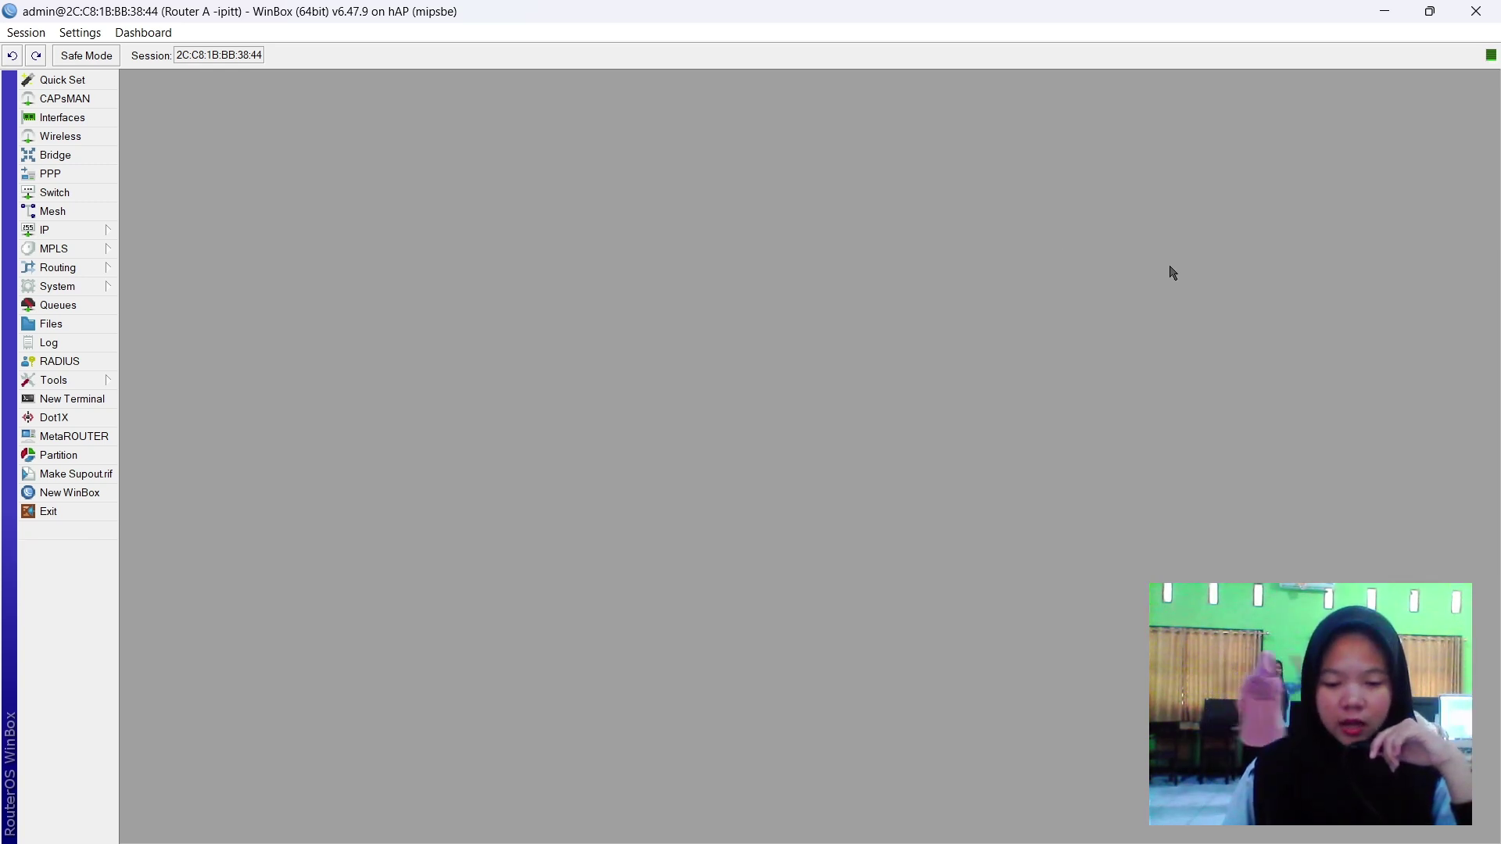
pyautogui.click(48, 233)
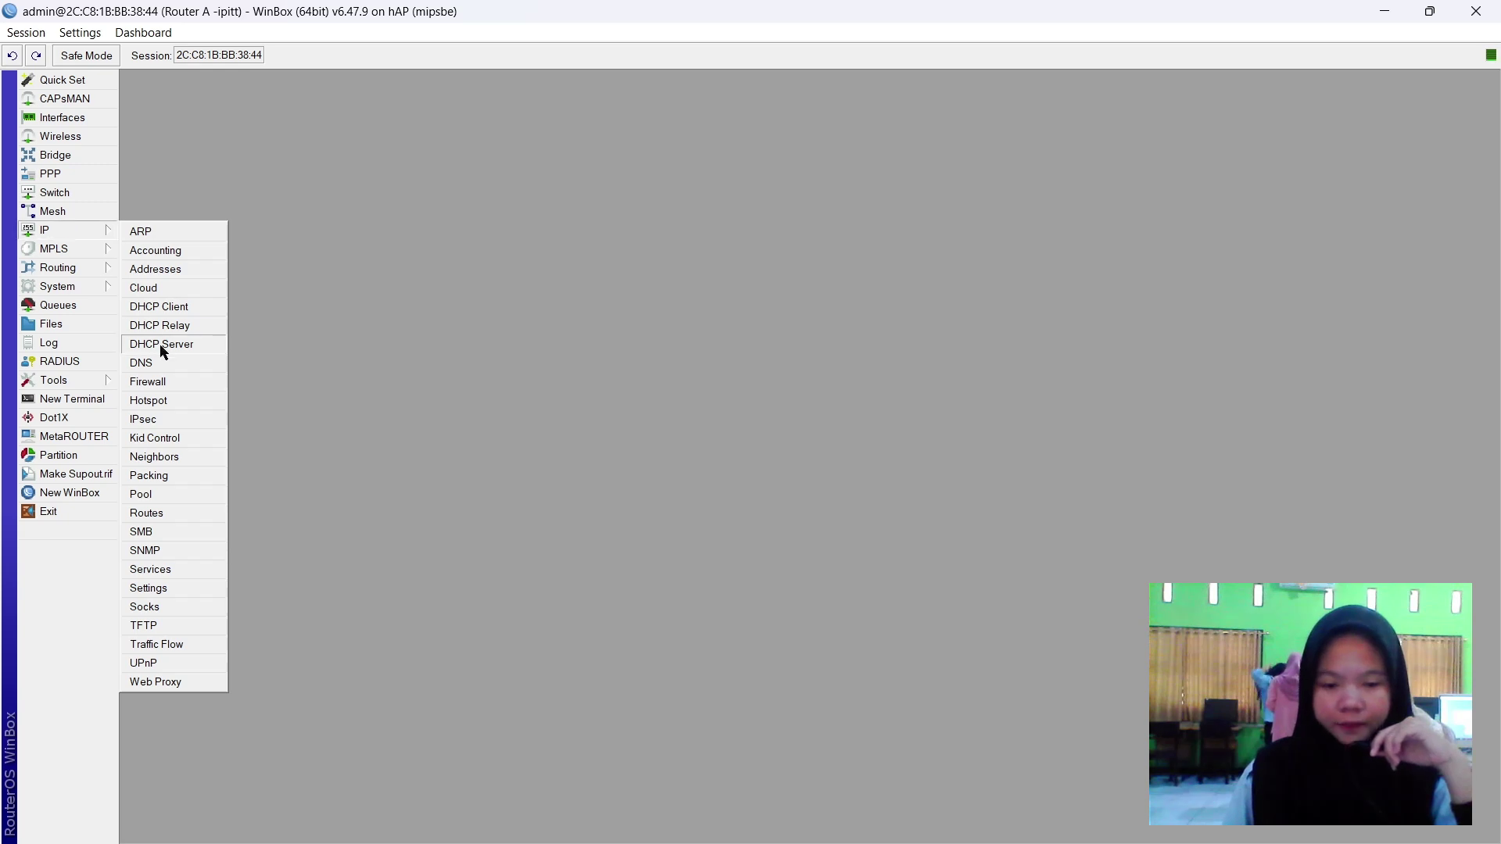
pyautogui.click(166, 682)
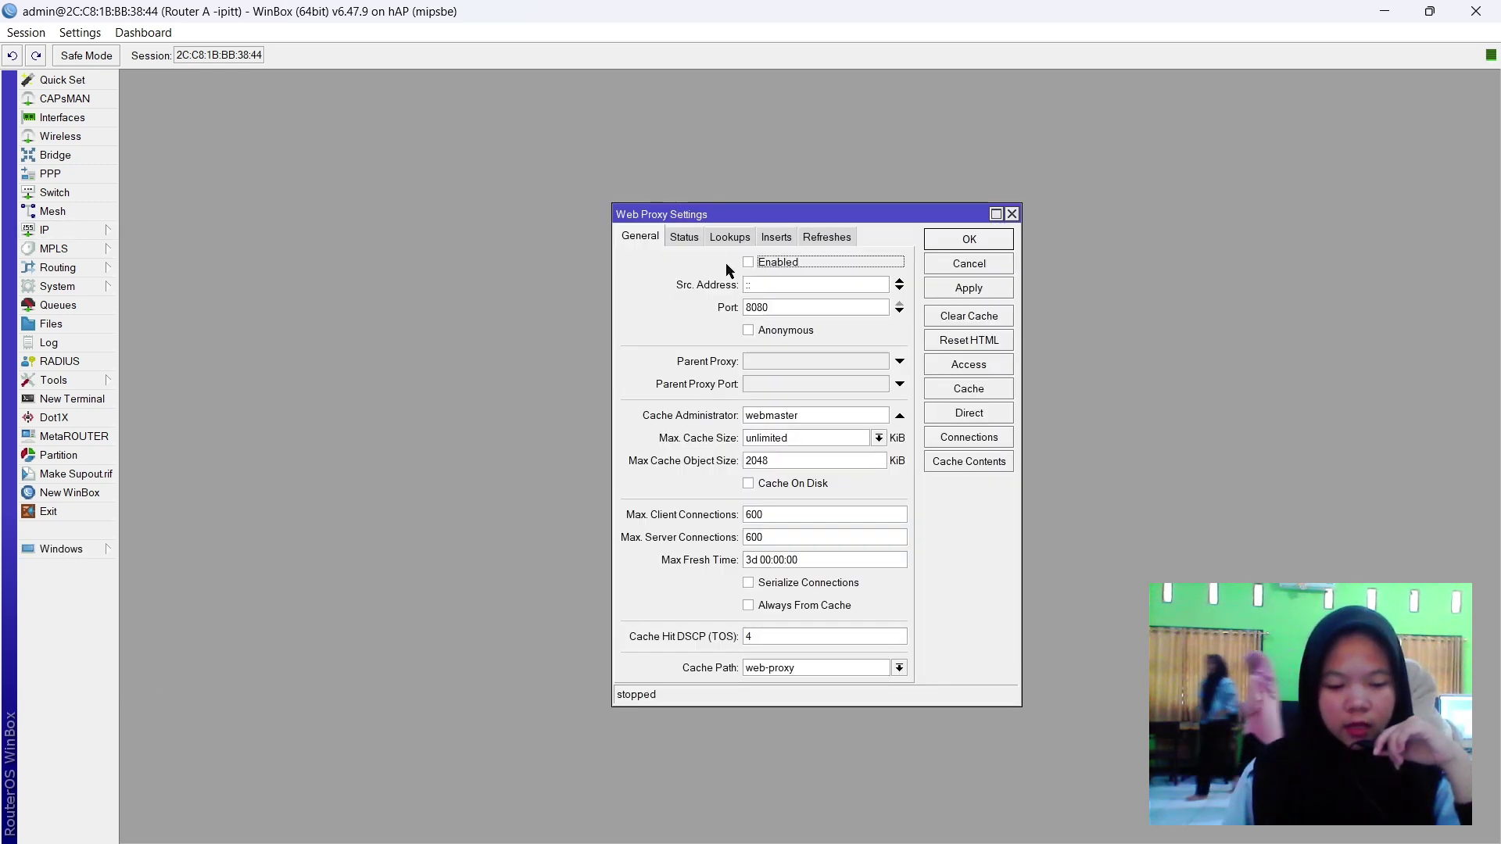
pyautogui.click(789, 270)
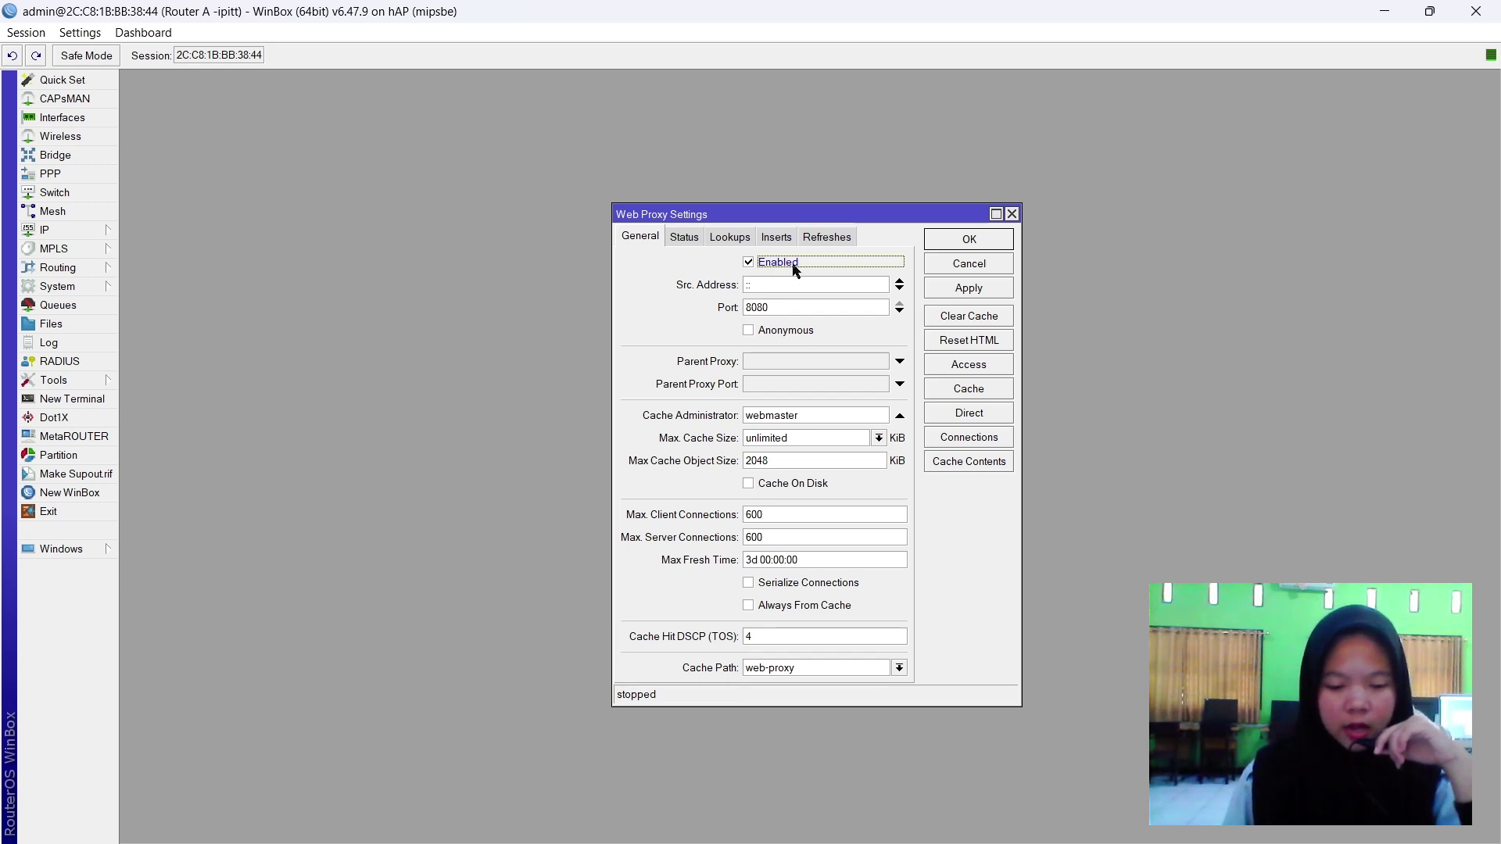
pyautogui.doubleClick(760, 308)
pyautogui.write('3128')
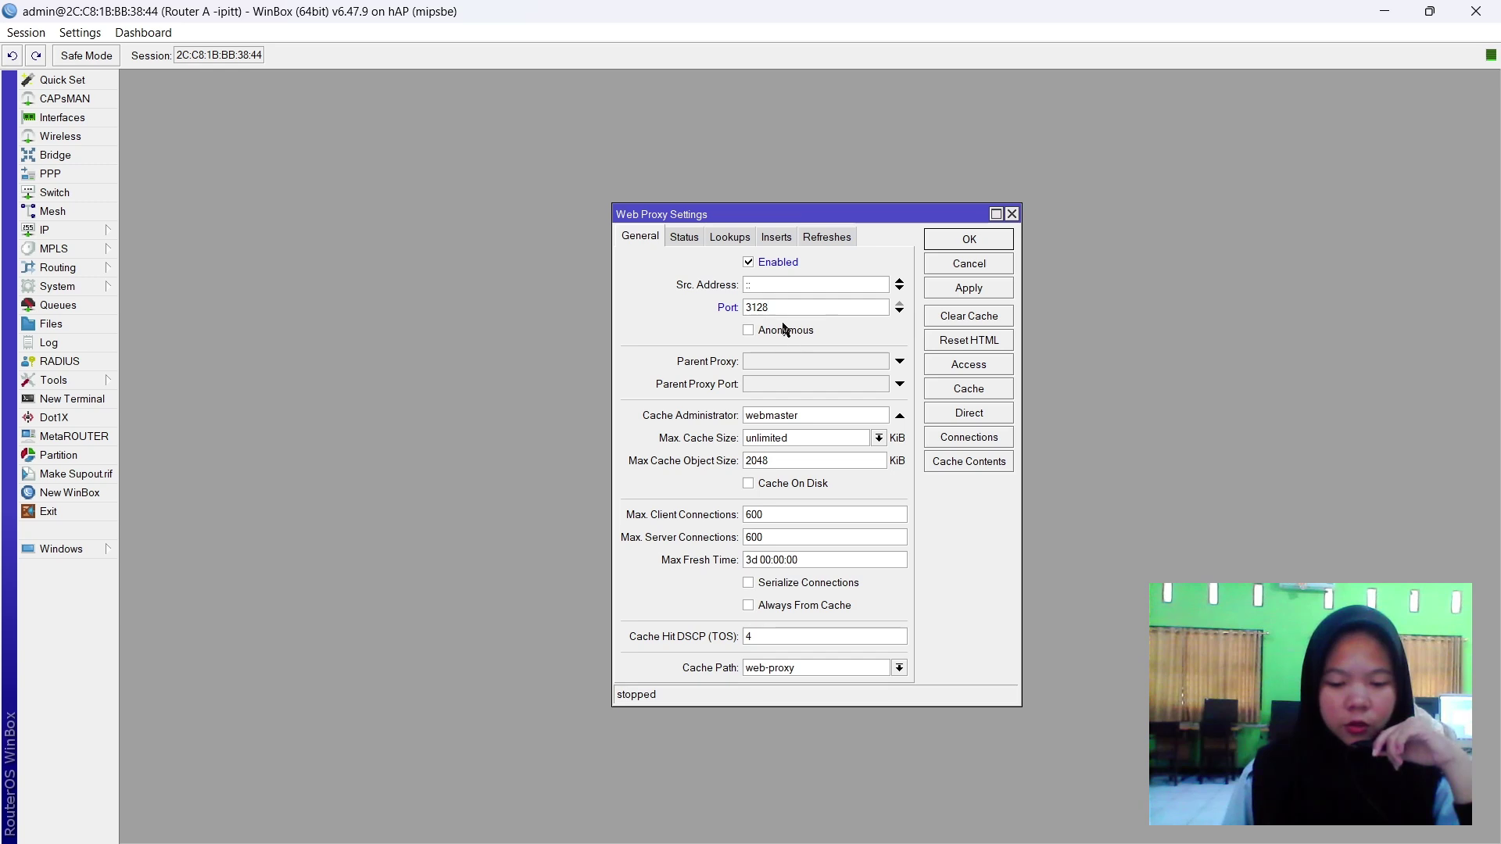
pyautogui.click(772, 334)
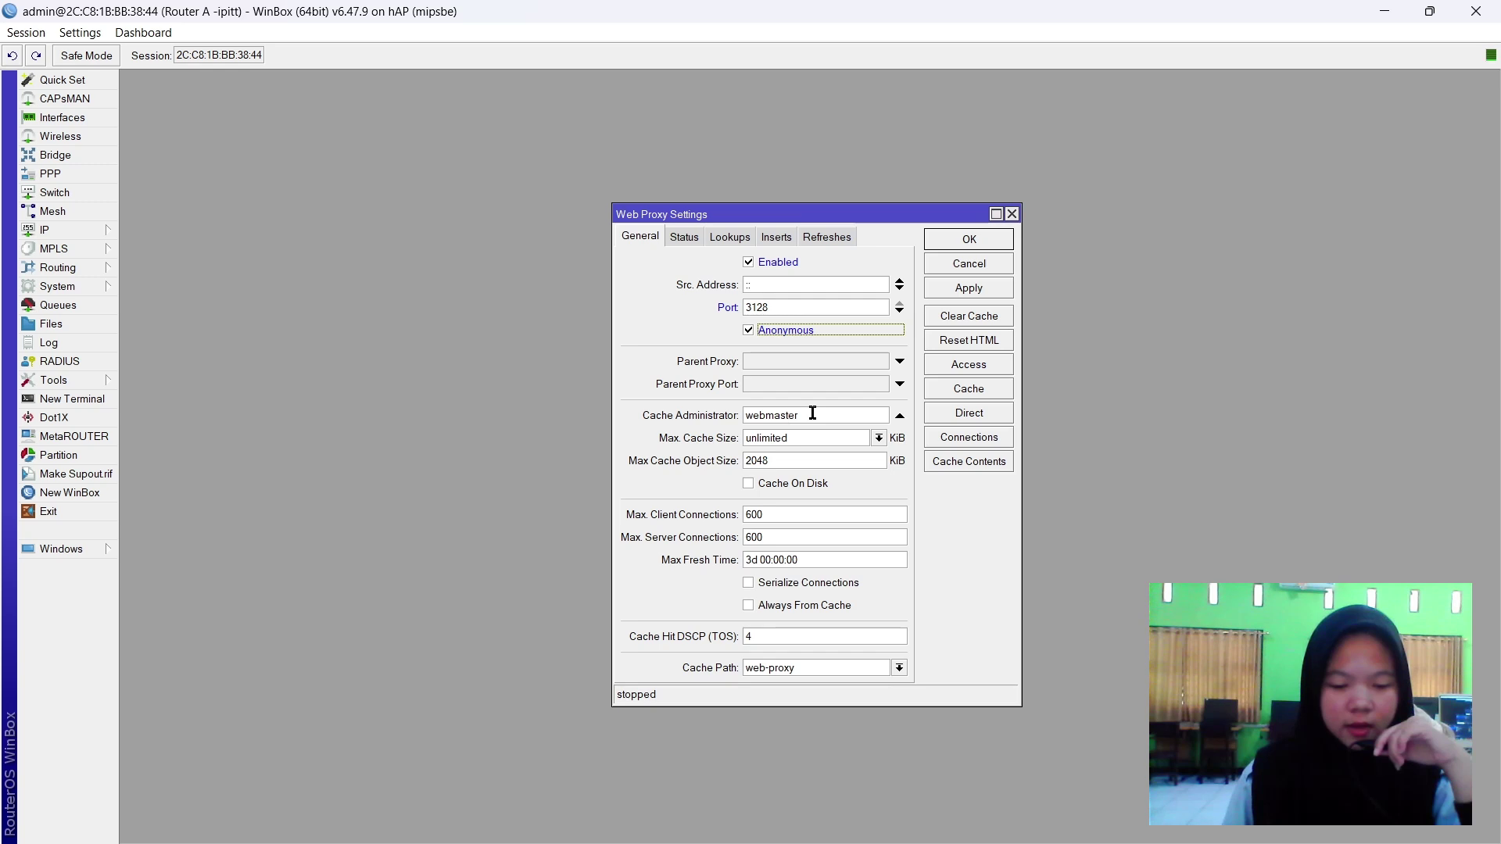
pyautogui.doubleClick(815, 415)
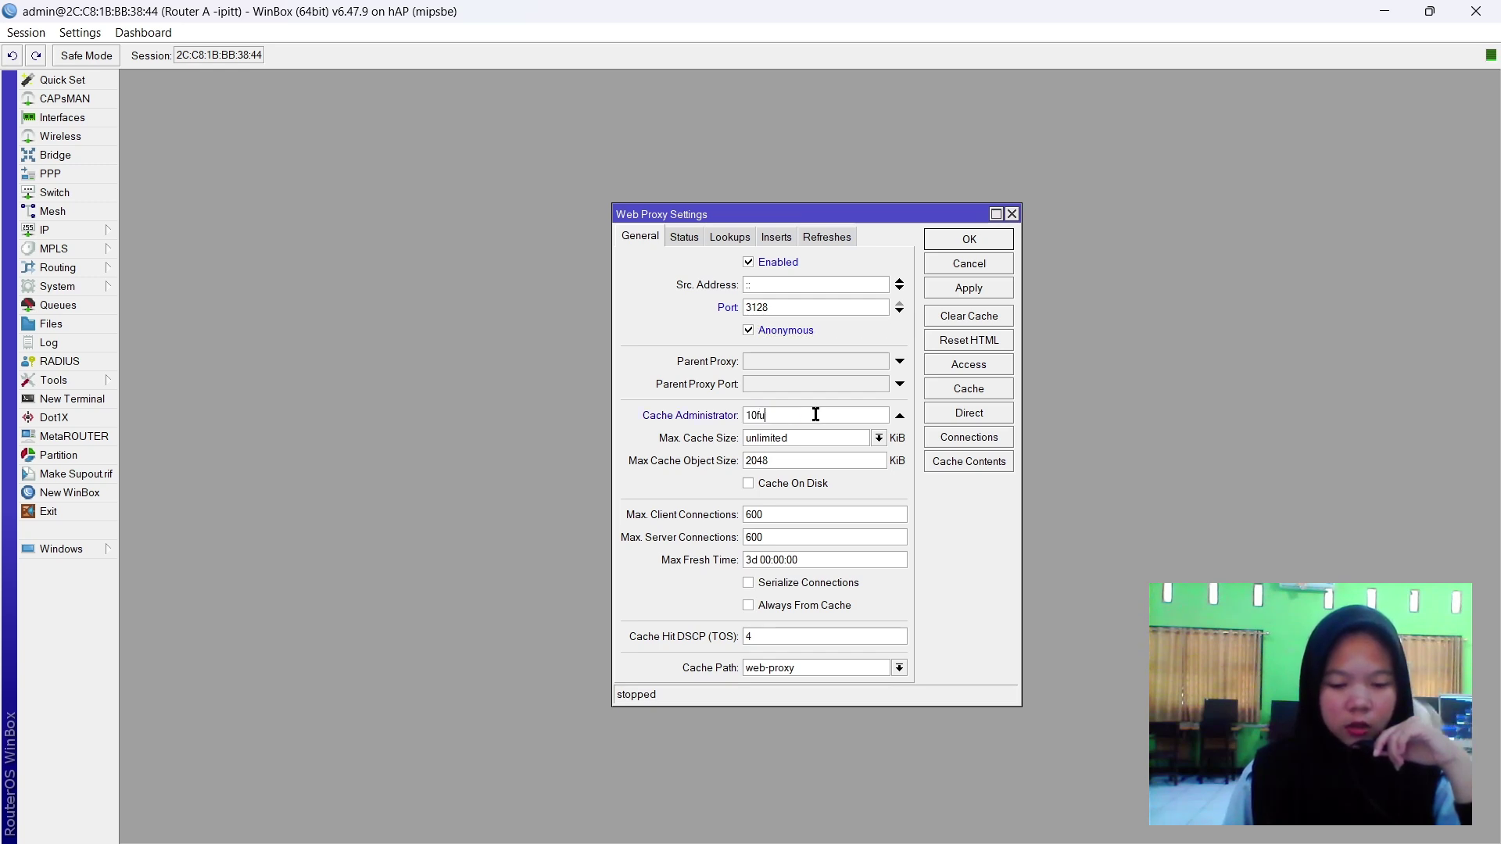
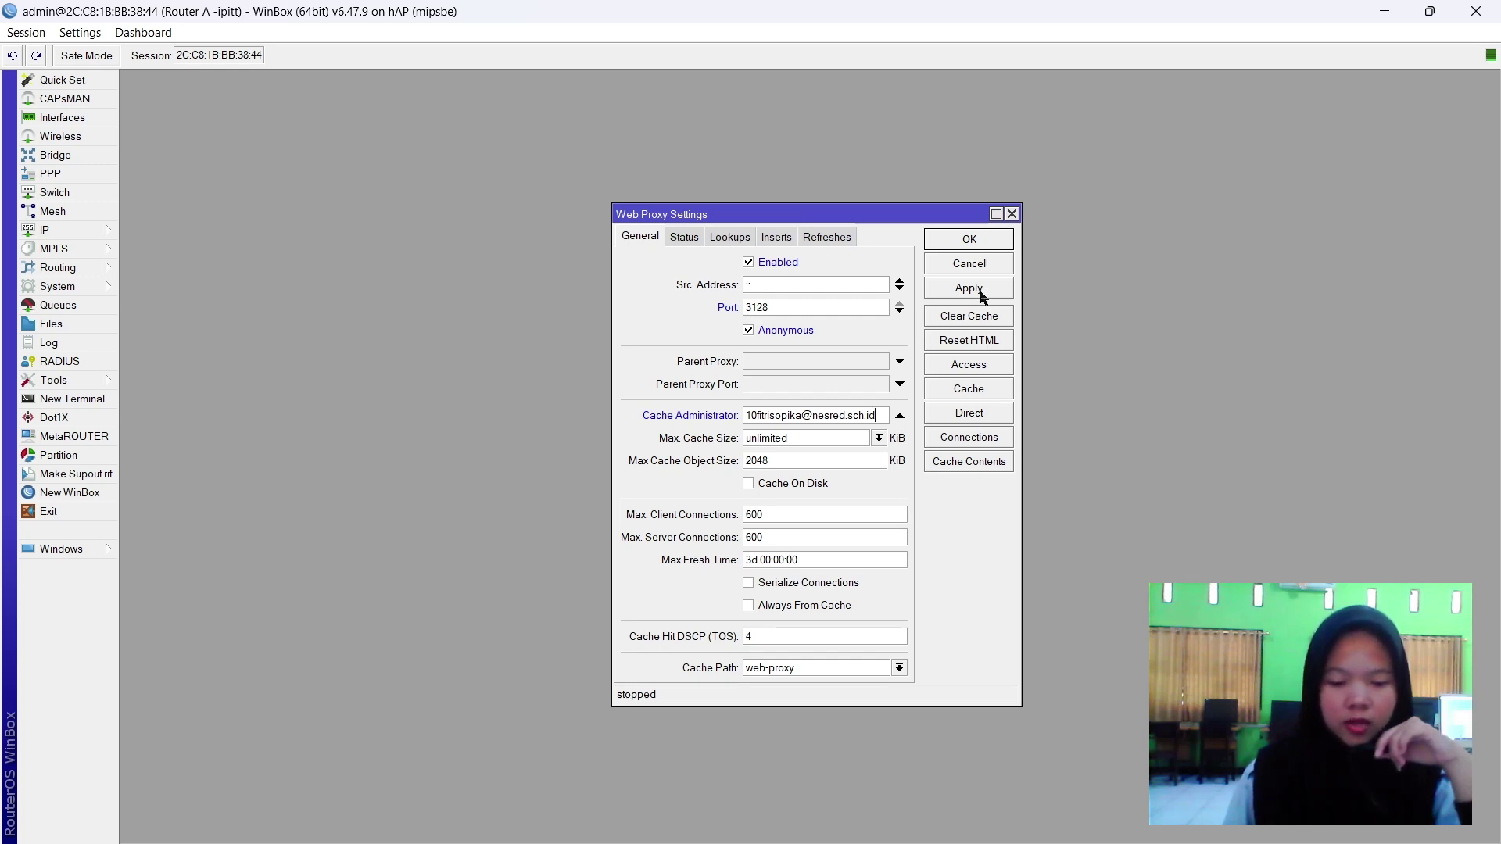
pyautogui.click(843, 334)
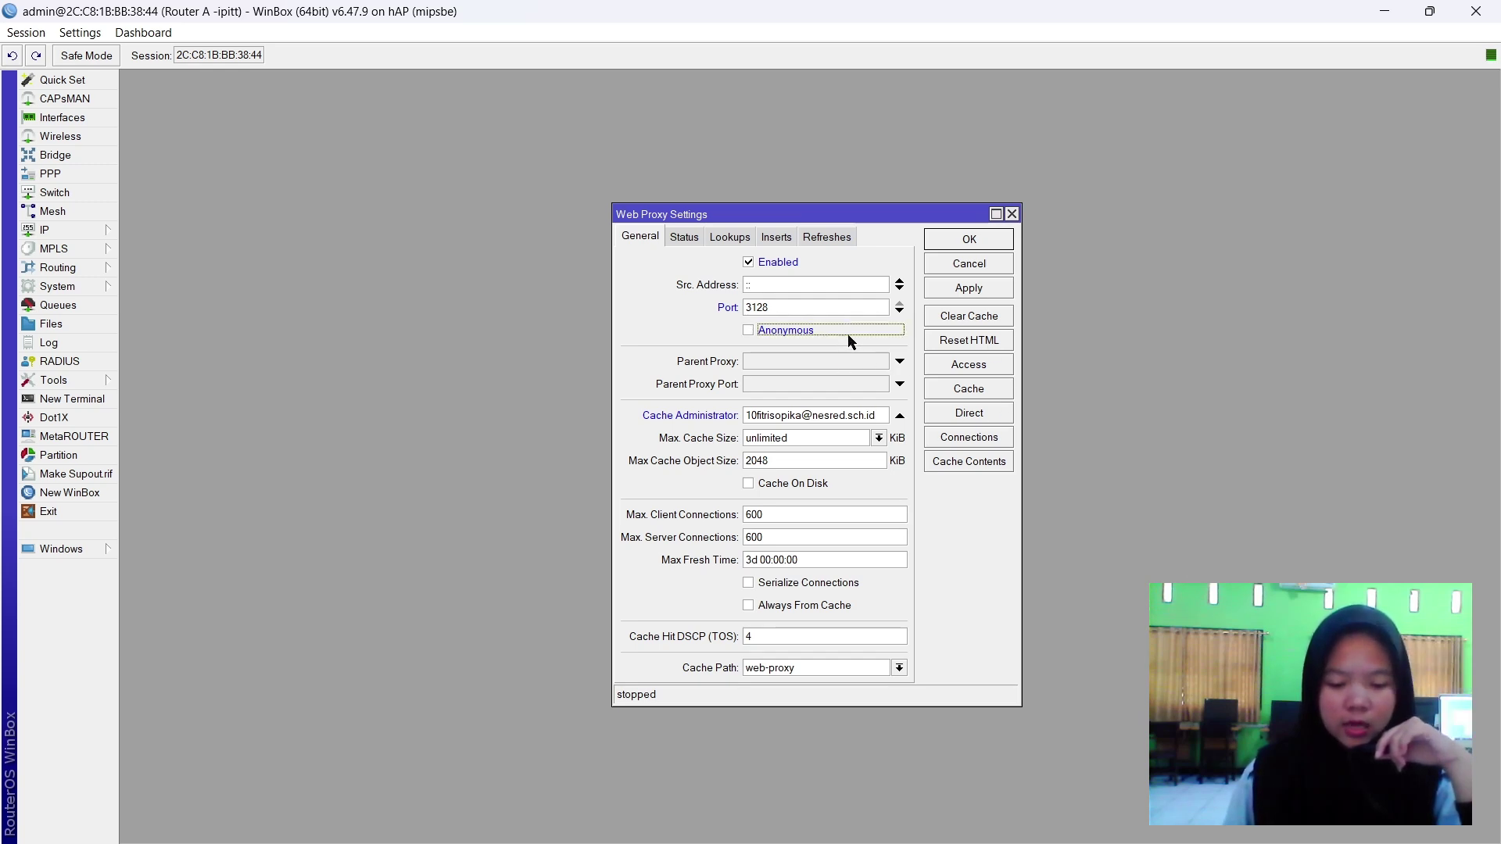
pyautogui.click(969, 291)
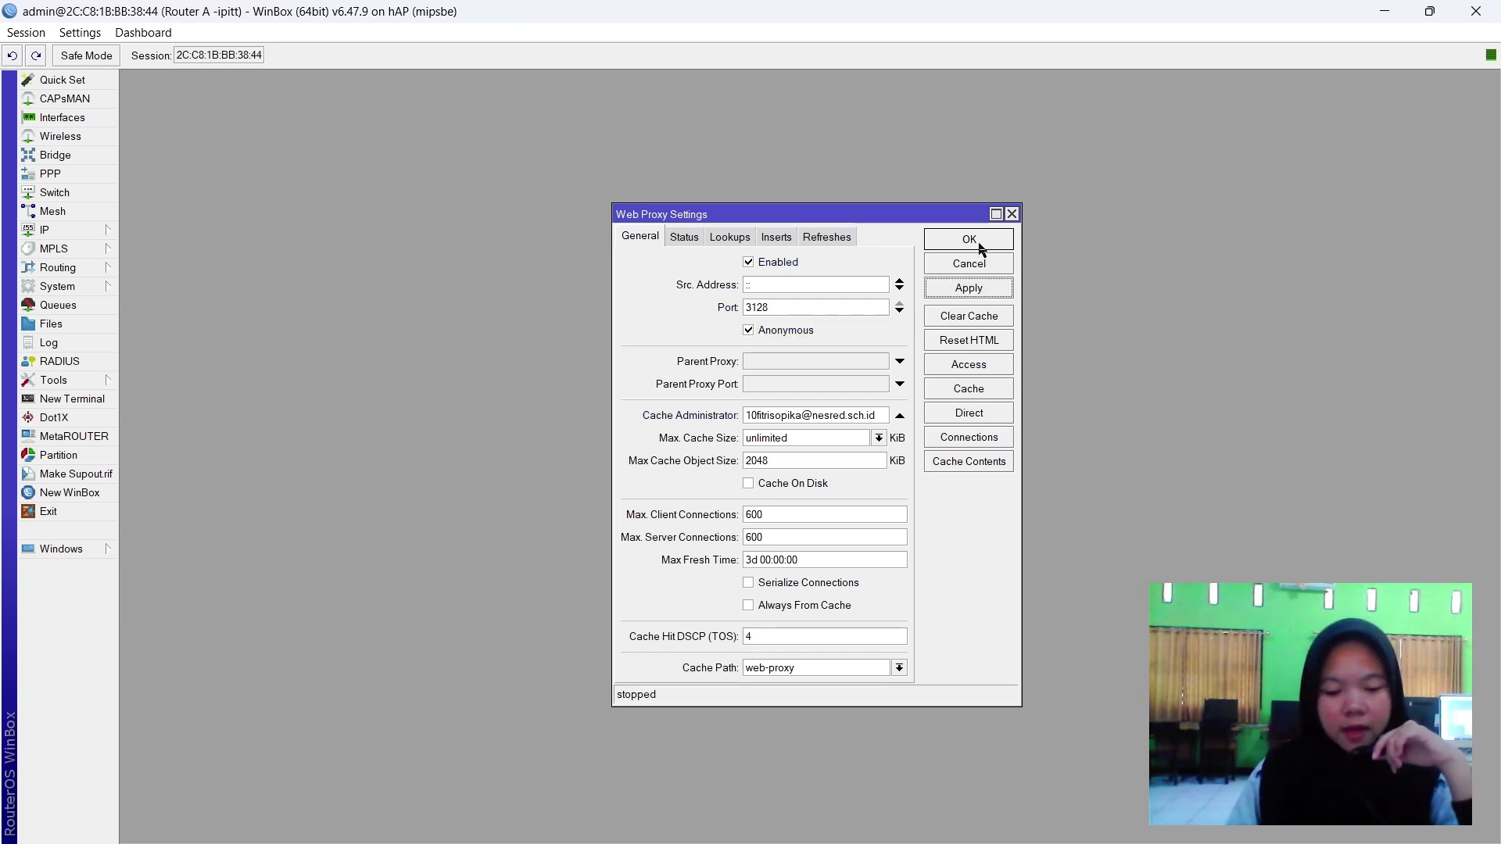
# Add a web proxy access rule denying destination host *linux.org.
pyautogui.click(969, 364)
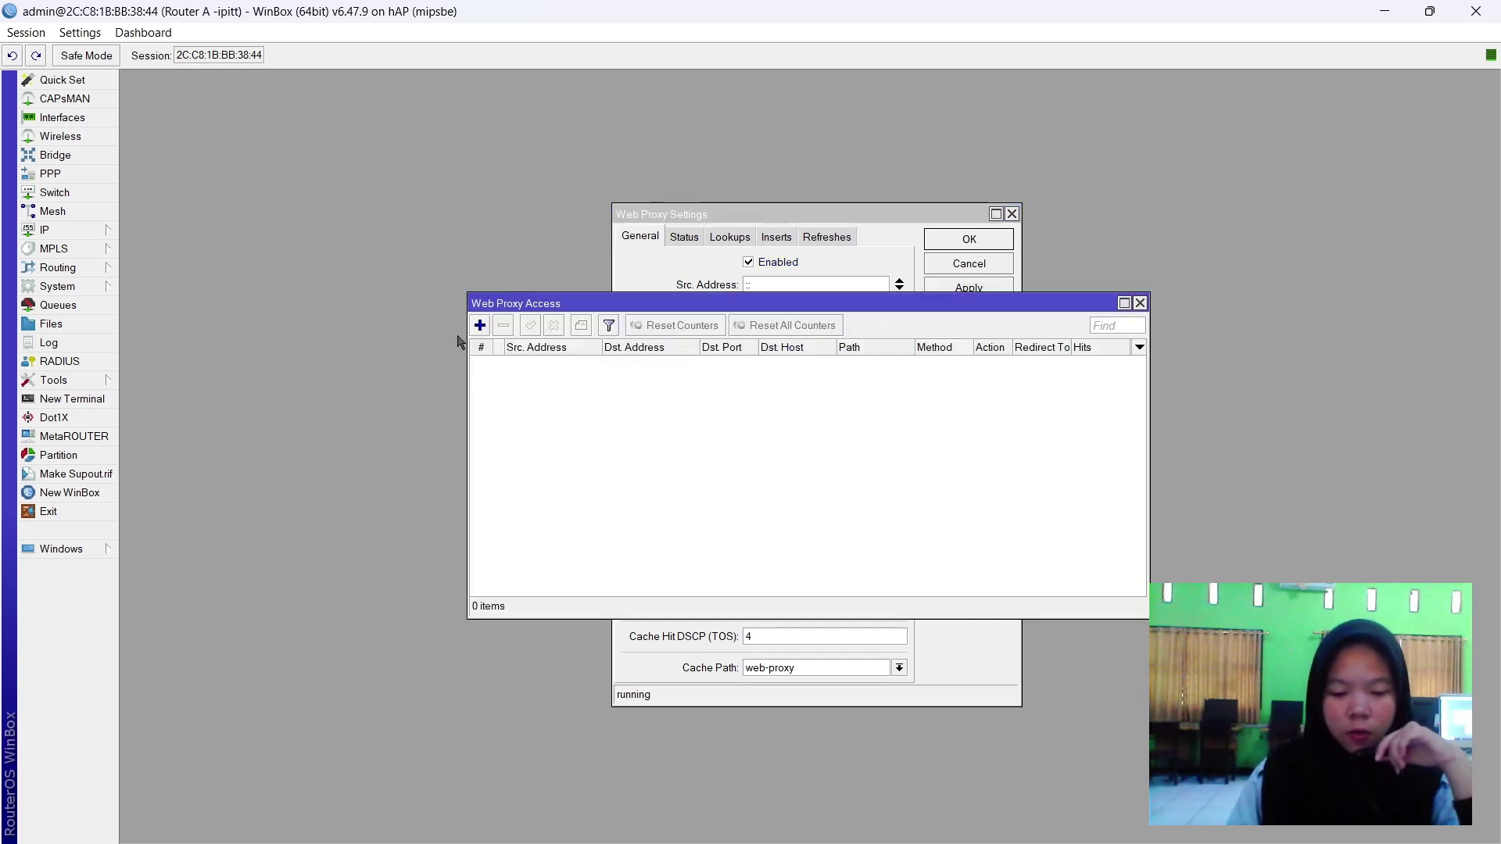
pyautogui.click(480, 326)
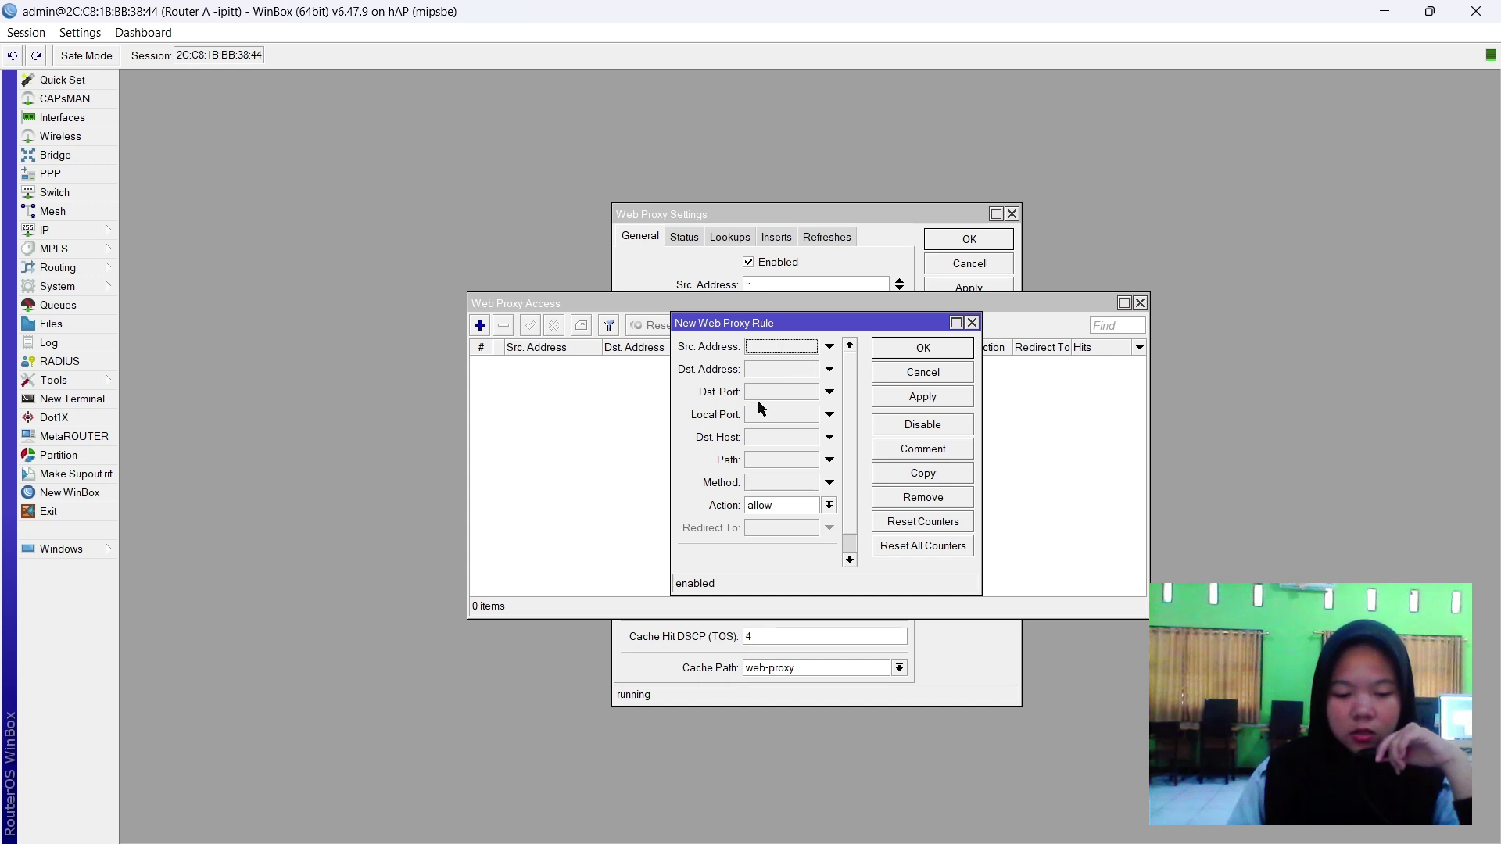
pyautogui.click(768, 438)
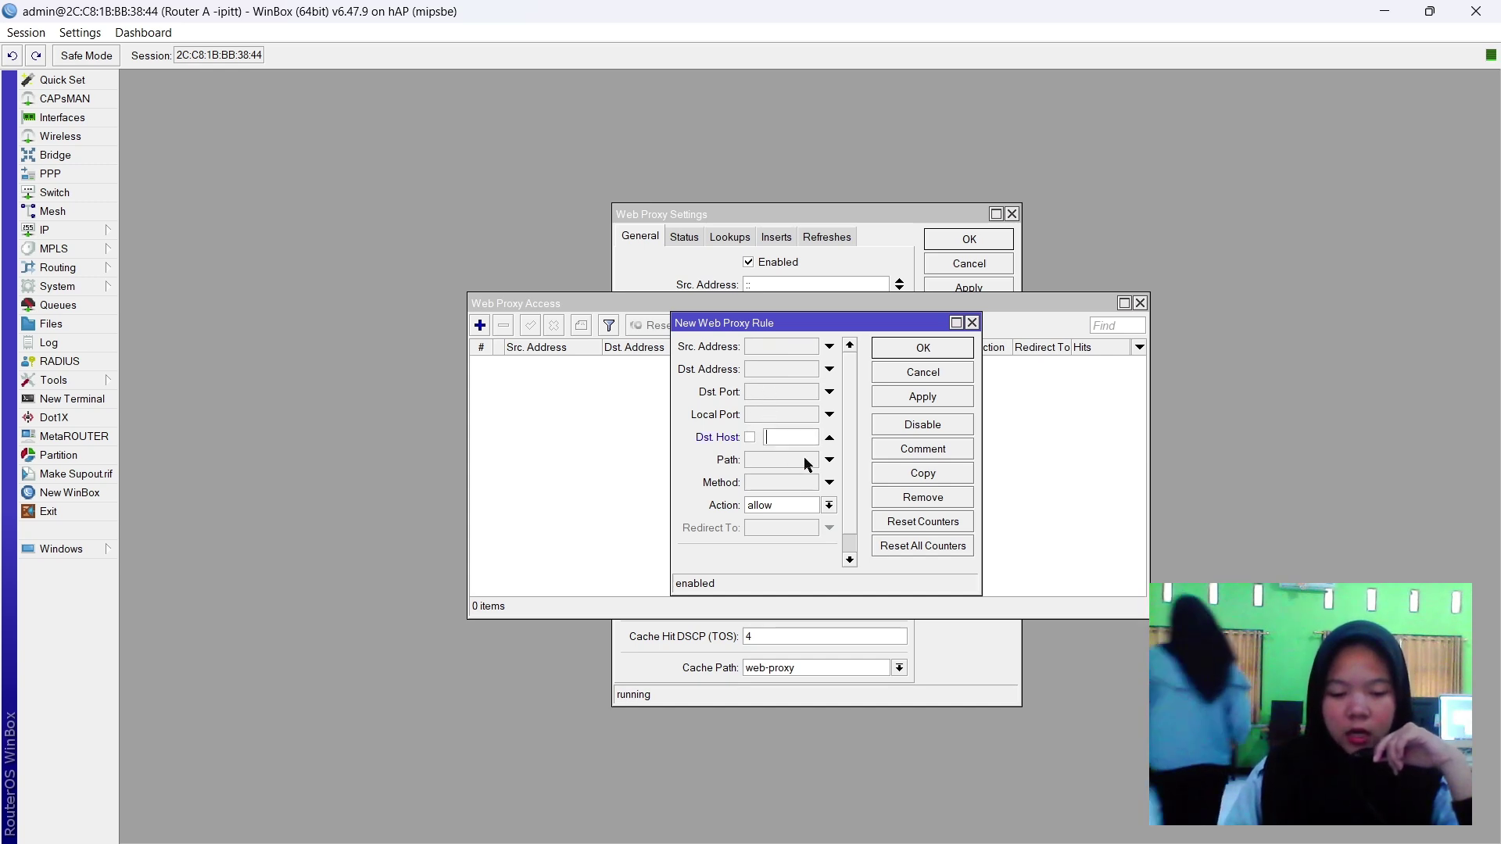
pyautogui.write('*')
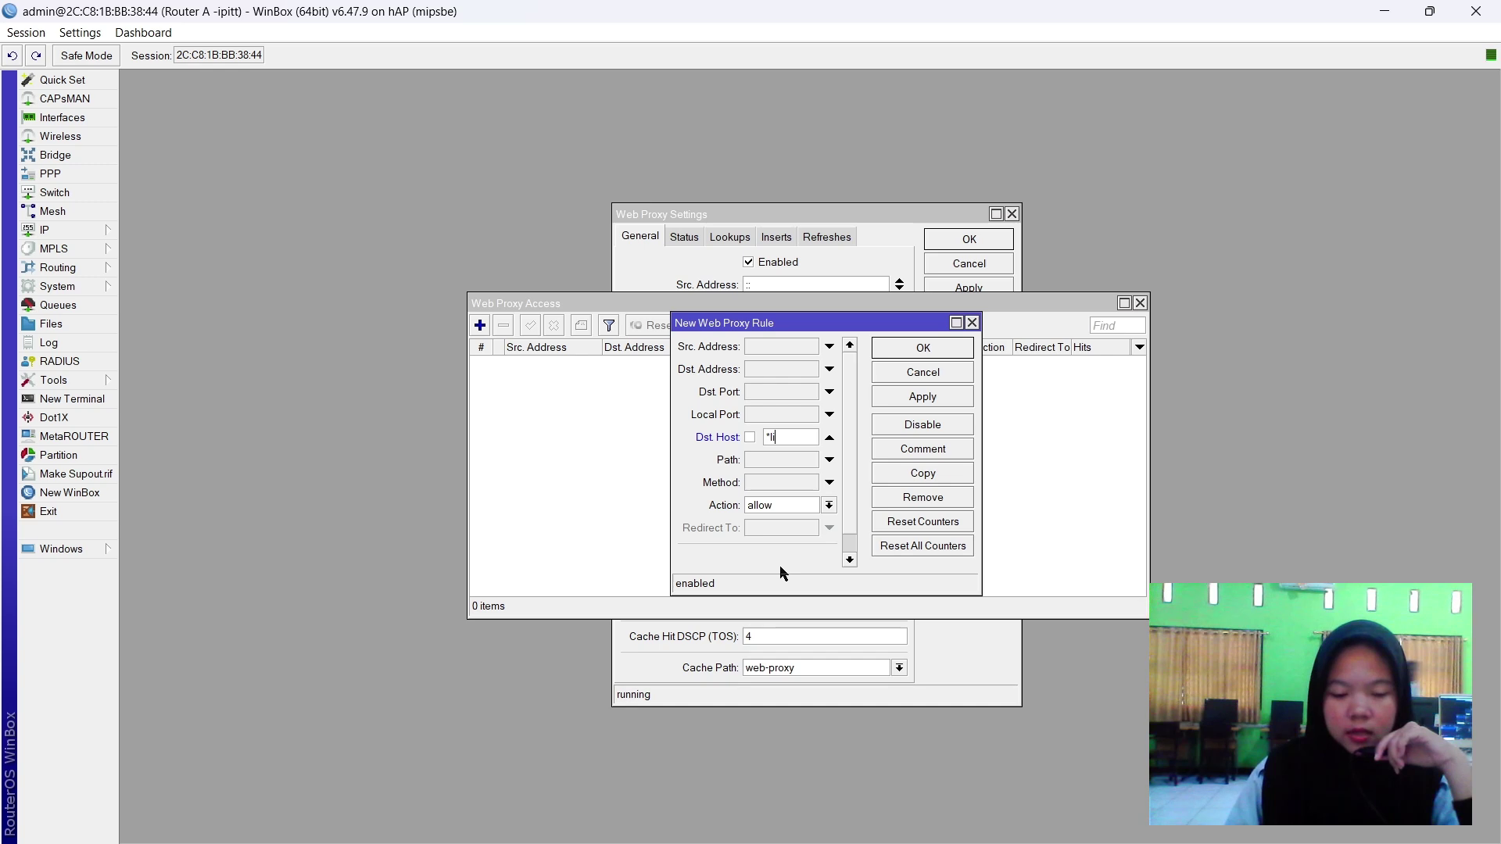
pyautogui.write('linux.org')
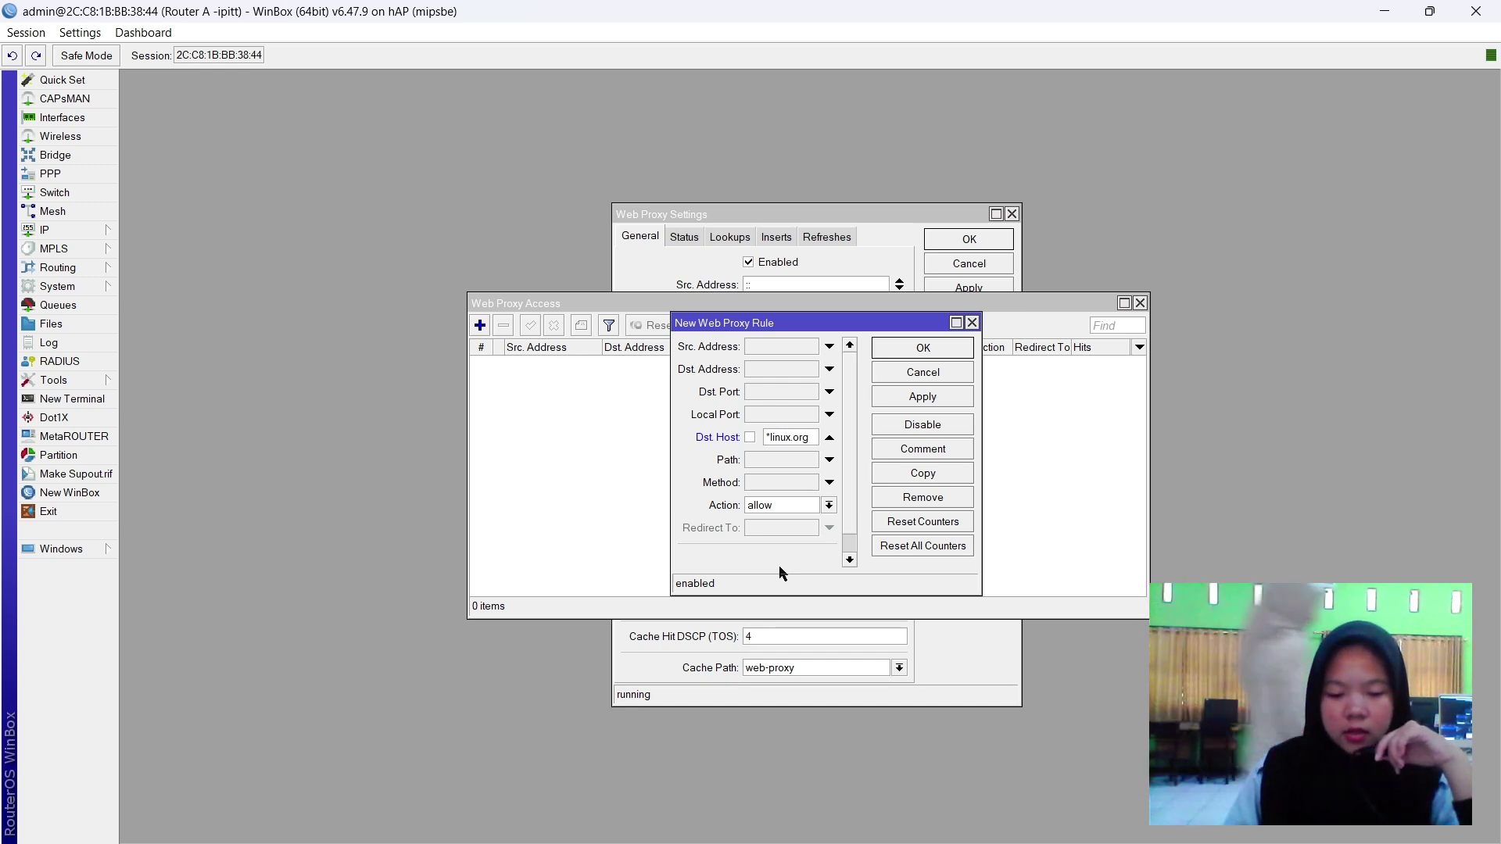
pyautogui.click(813, 506)
pyautogui.click(790, 531)
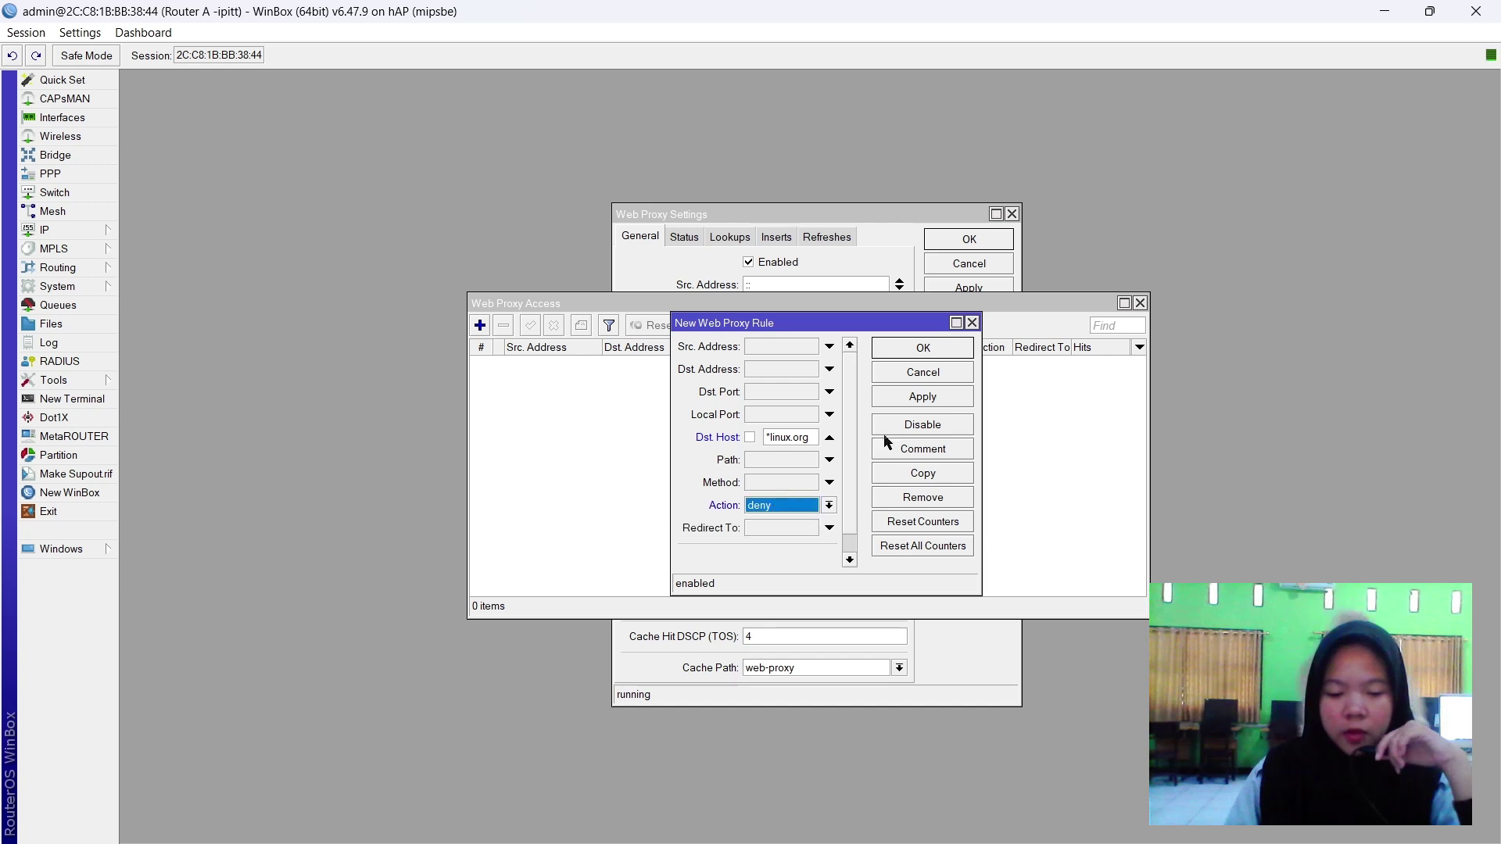
pyautogui.click(908, 398)
pyautogui.click(934, 350)
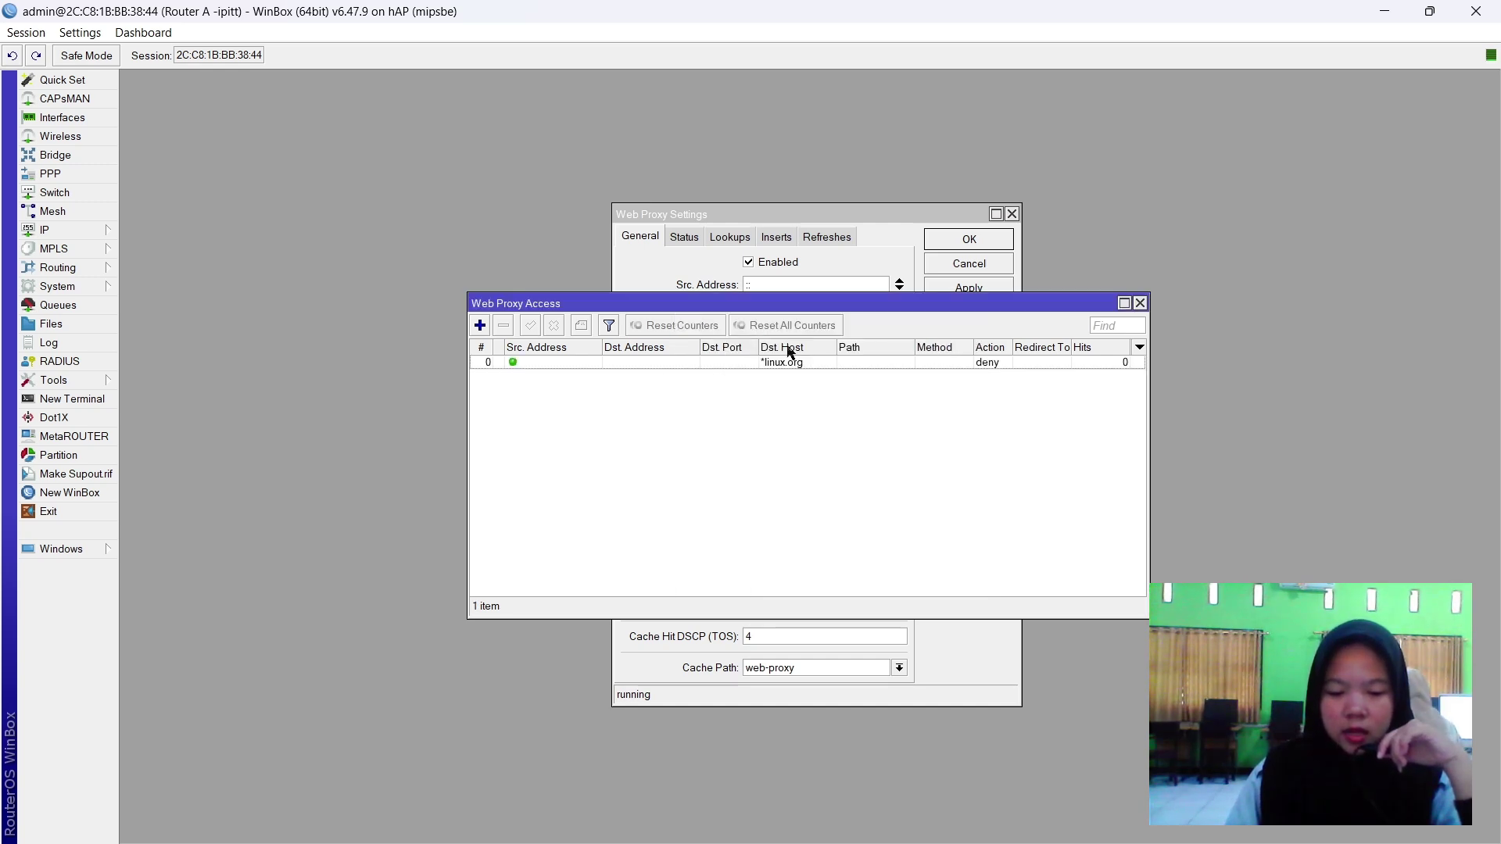
# Copy the rule into a second deny rule for *detik.com, then close the proxy windows.
pyautogui.doubleClick(486, 363)
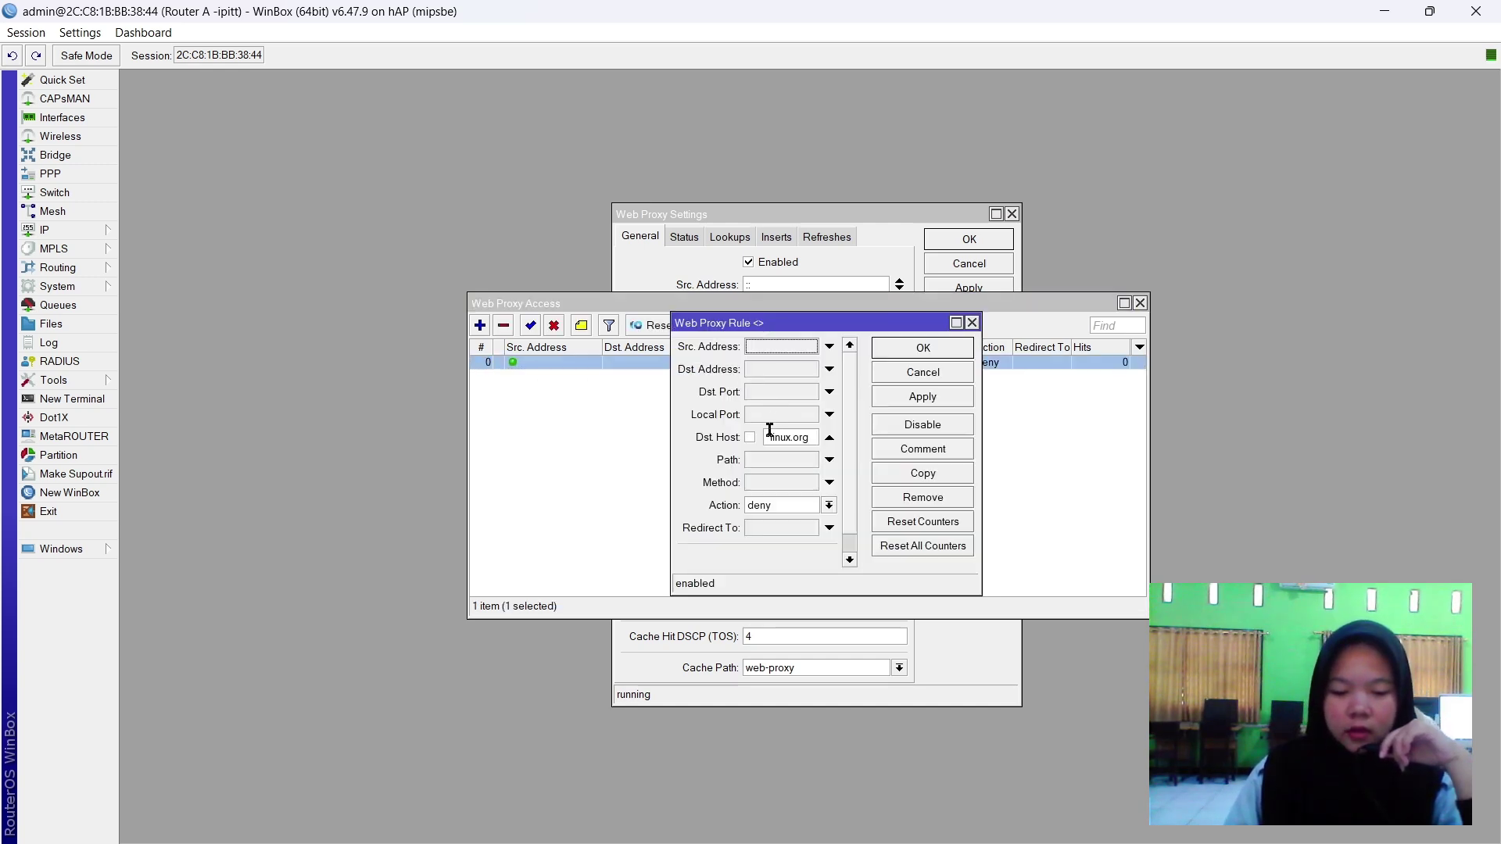
pyautogui.click(921, 397)
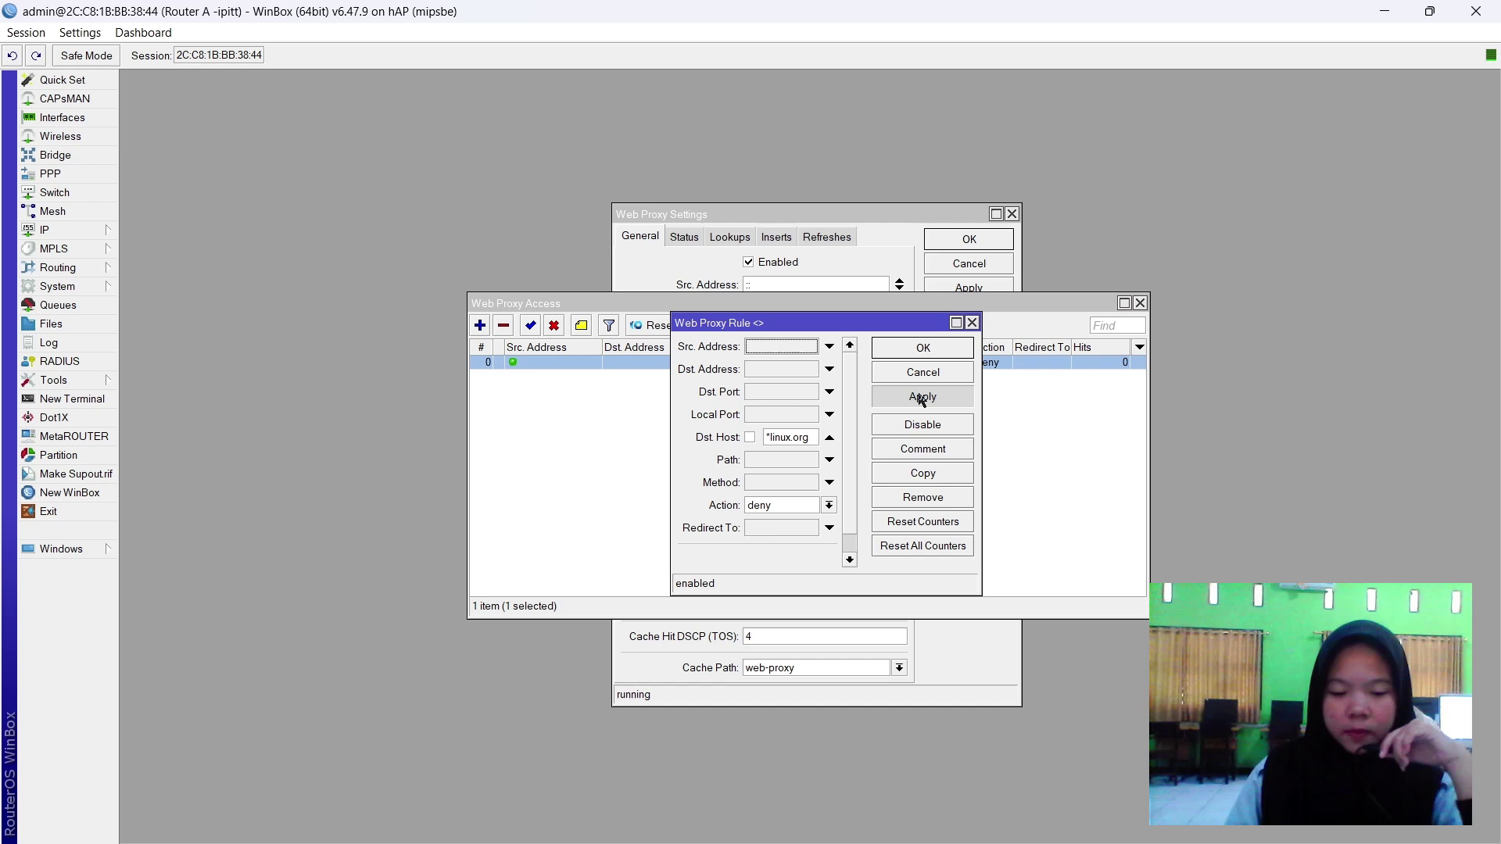
pyautogui.click(923, 472)
pyautogui.doubleClick(807, 459)
pyautogui.press('BackSpace')
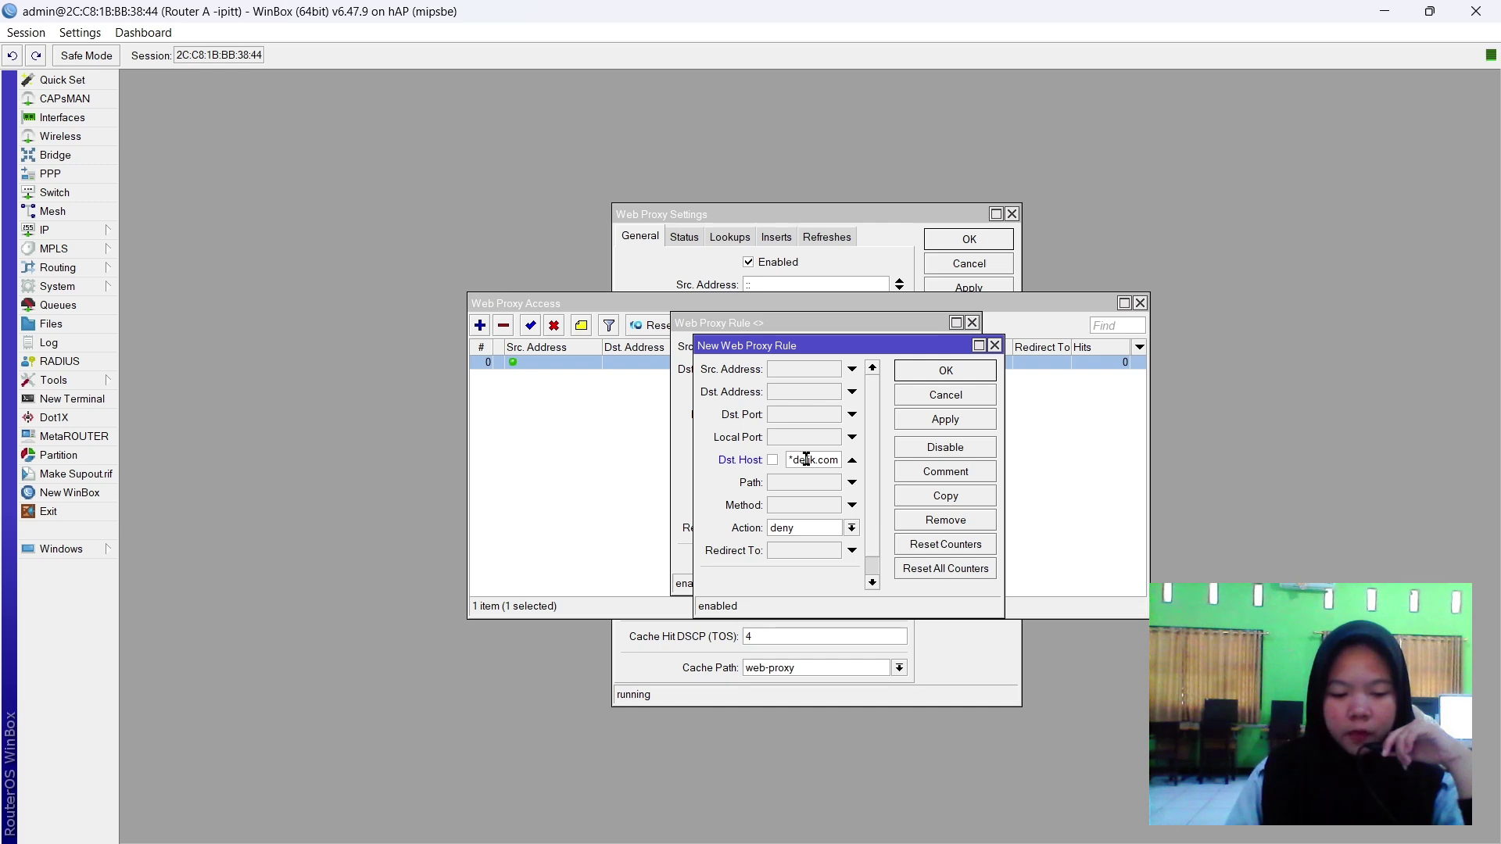
pyautogui.click(944, 419)
pyautogui.click(953, 375)
pyautogui.click(951, 399)
pyautogui.click(938, 349)
pyautogui.click(789, 432)
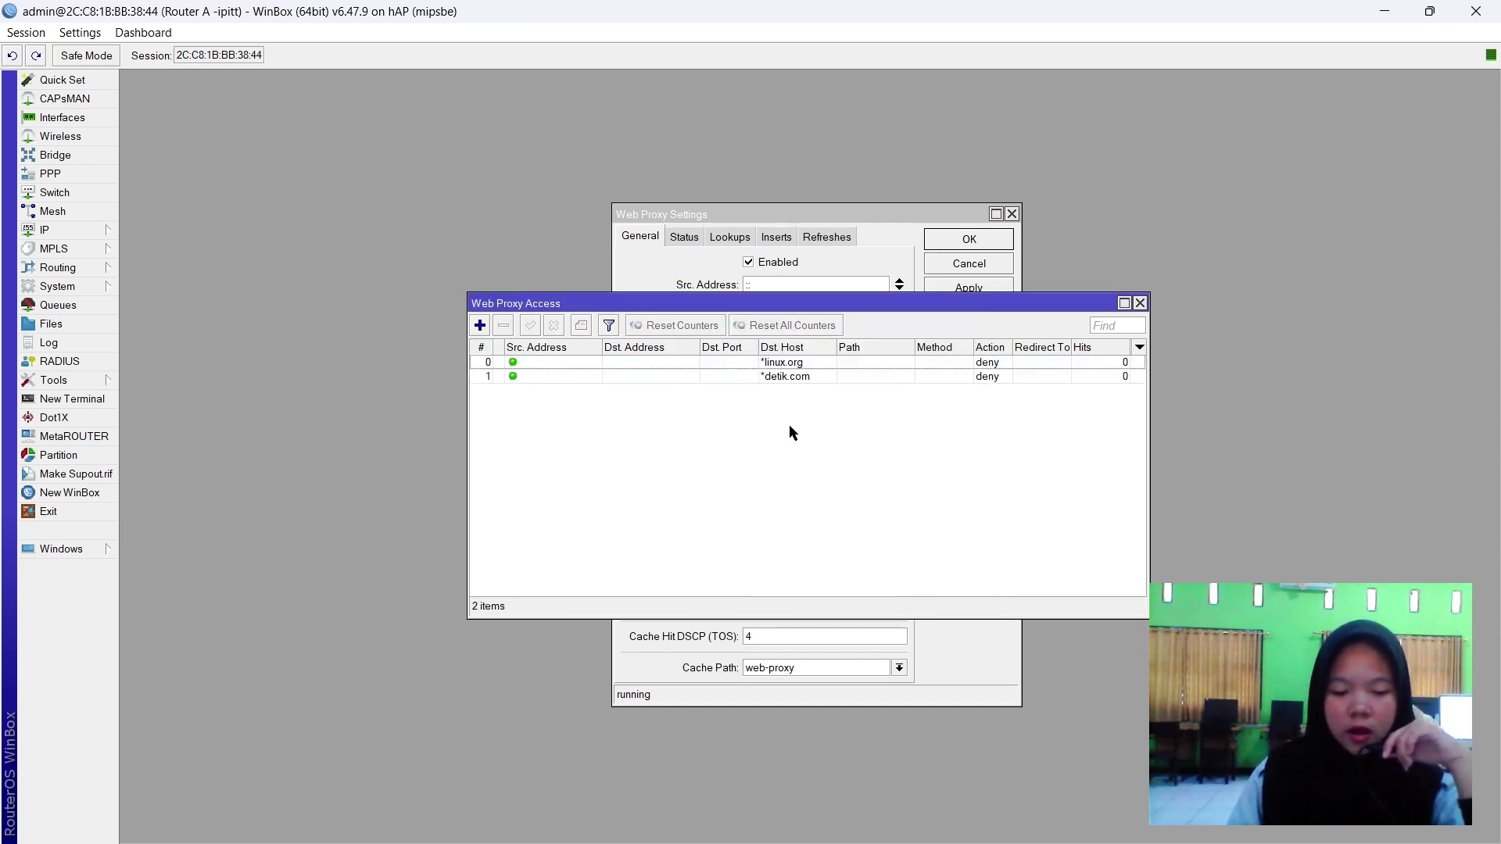
pyautogui.click(1140, 303)
pyautogui.click(1012, 215)
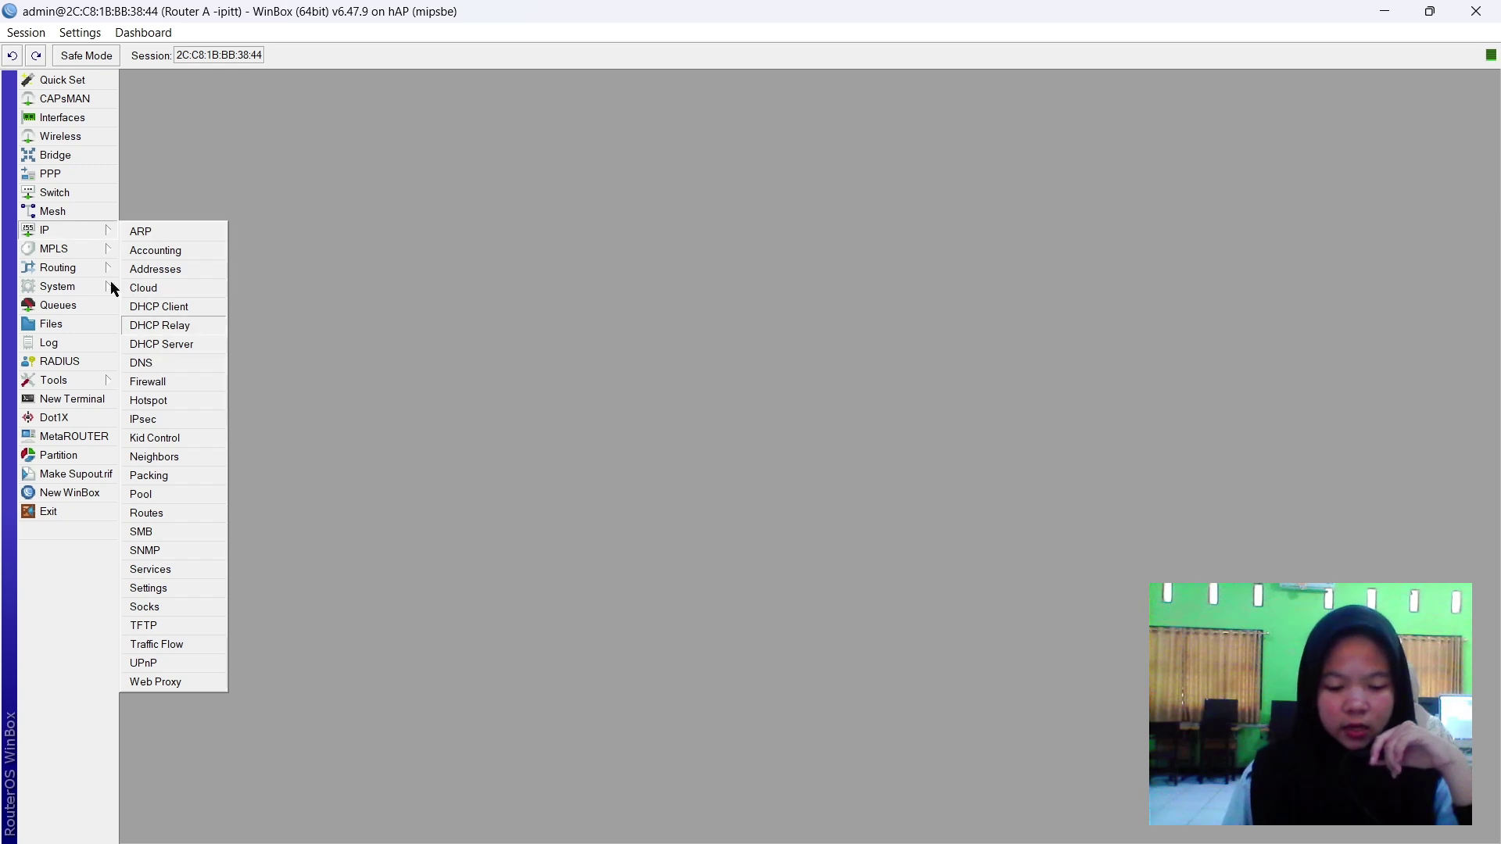
# Add OSPF network 192.168.2.0/24, checking the ether1 address in the IP address list.
pyautogui.moveTo(102, 268)
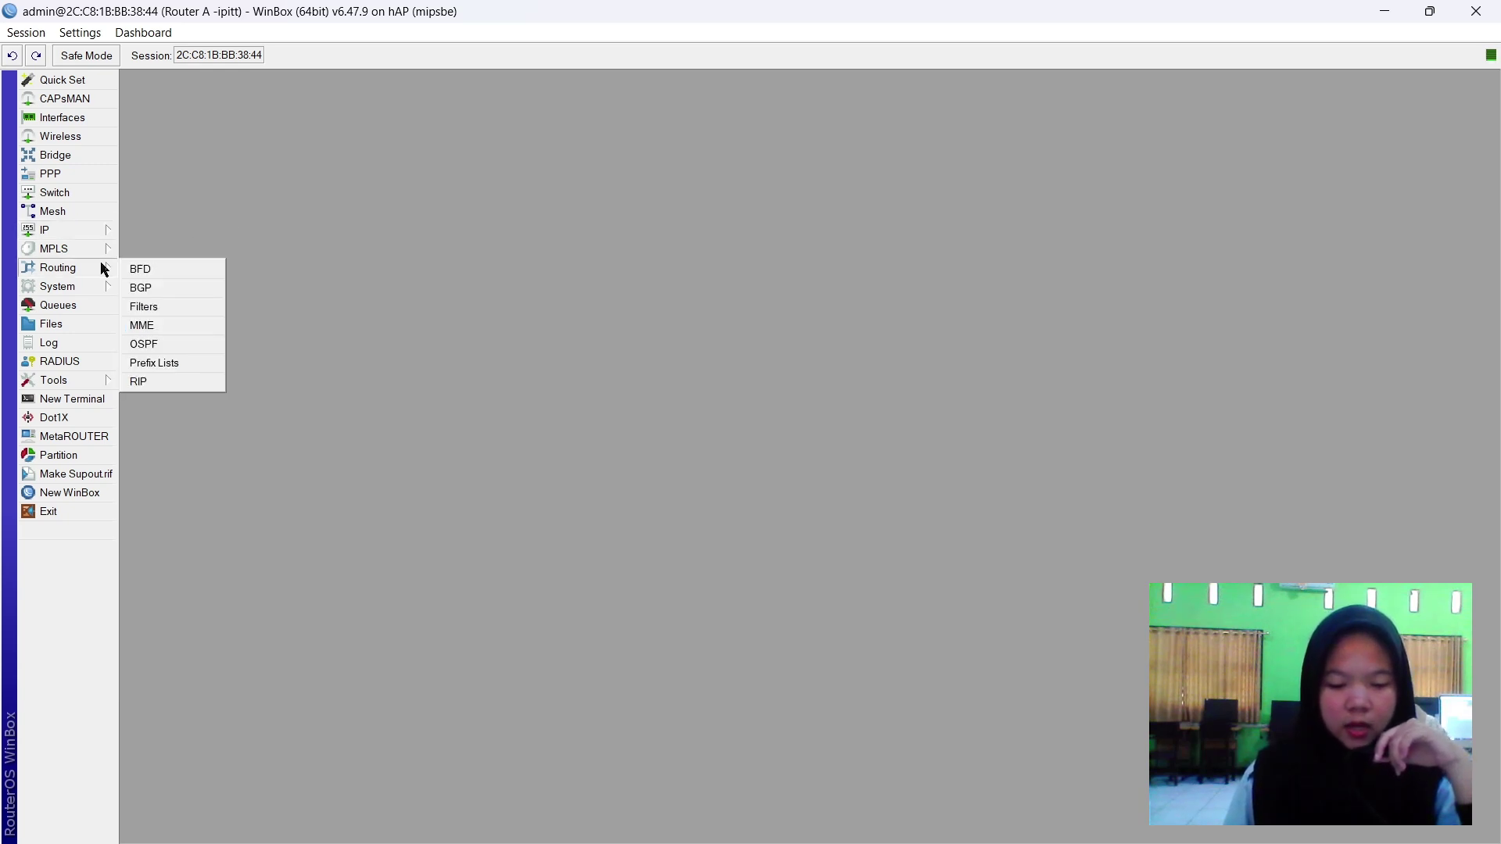
pyautogui.click(175, 344)
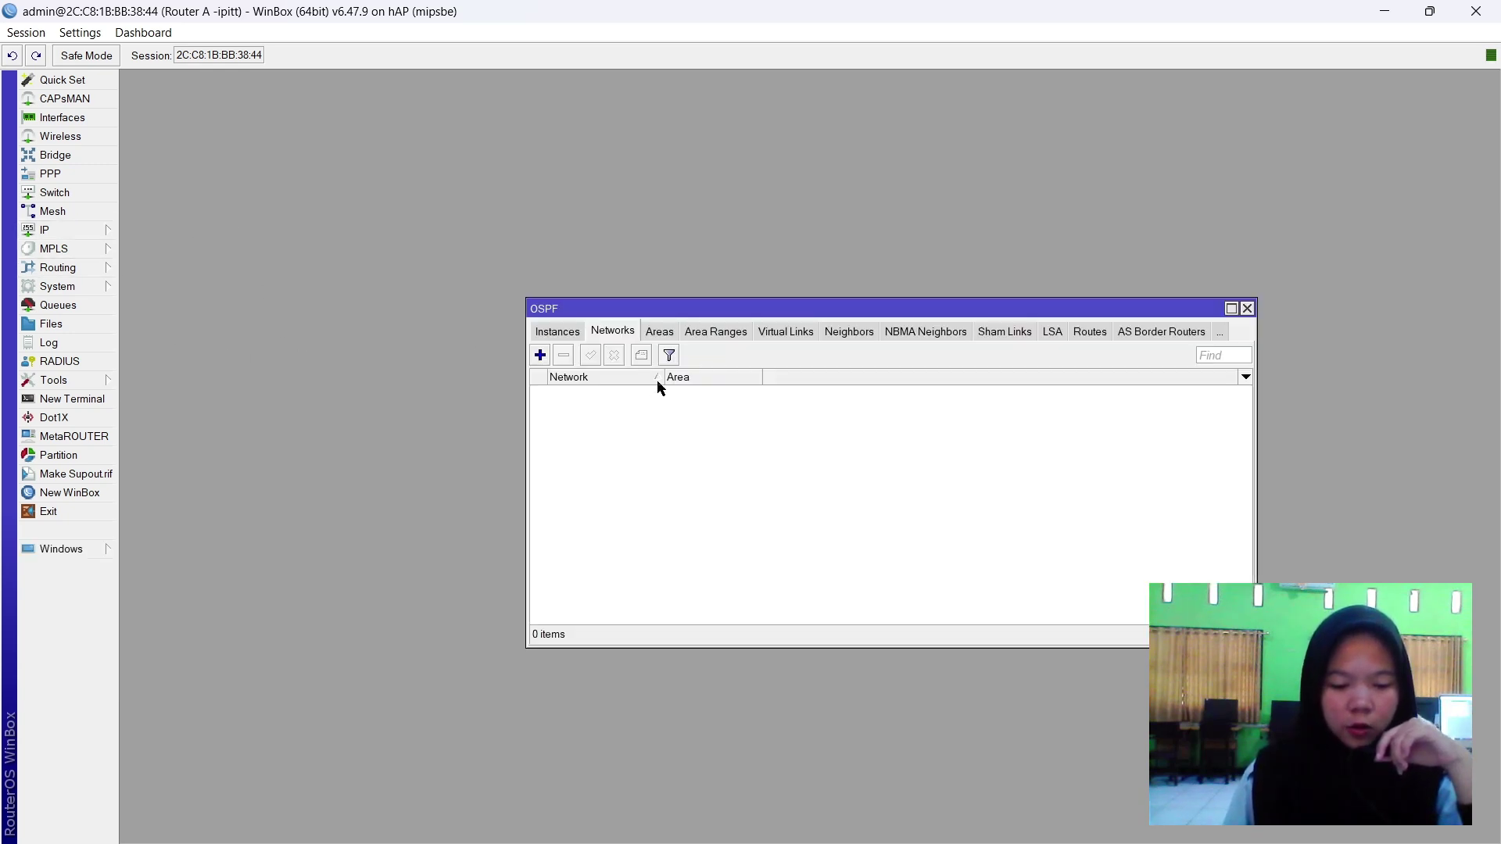
pyautogui.click(539, 356)
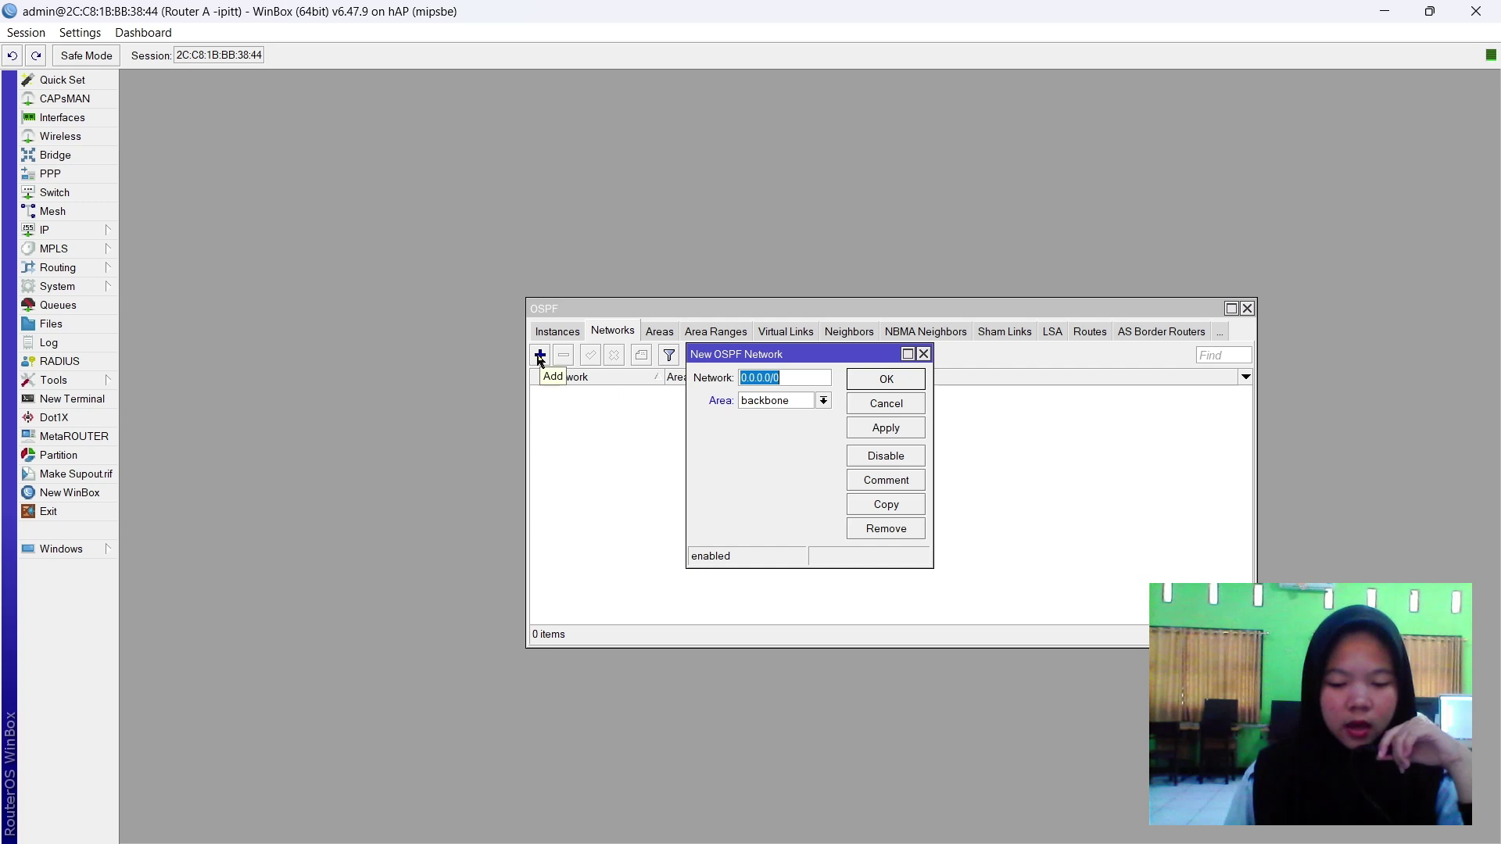
pyautogui.write('1')
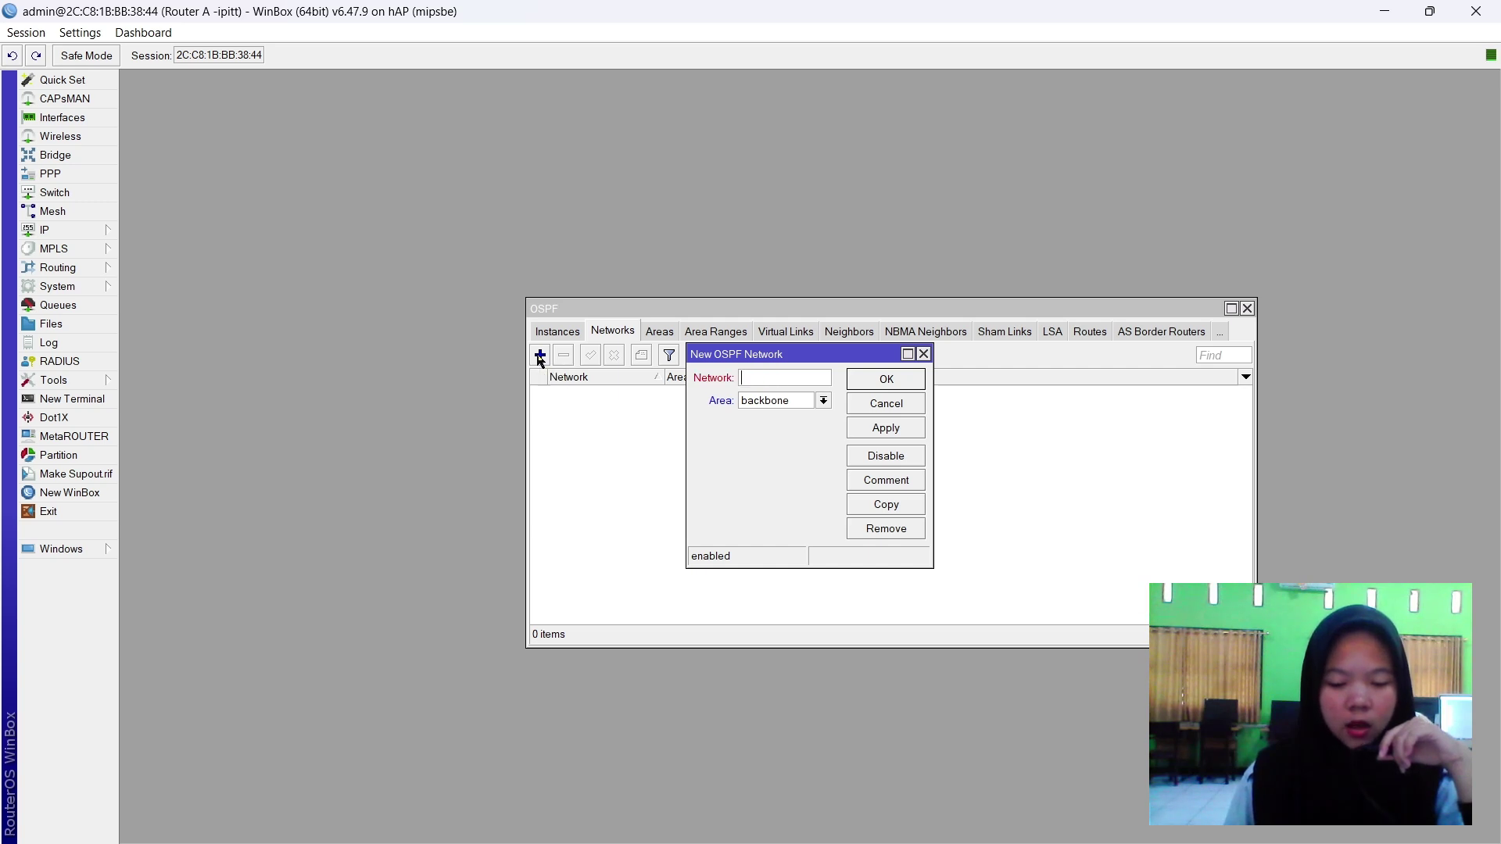
pyautogui.click(43, 233)
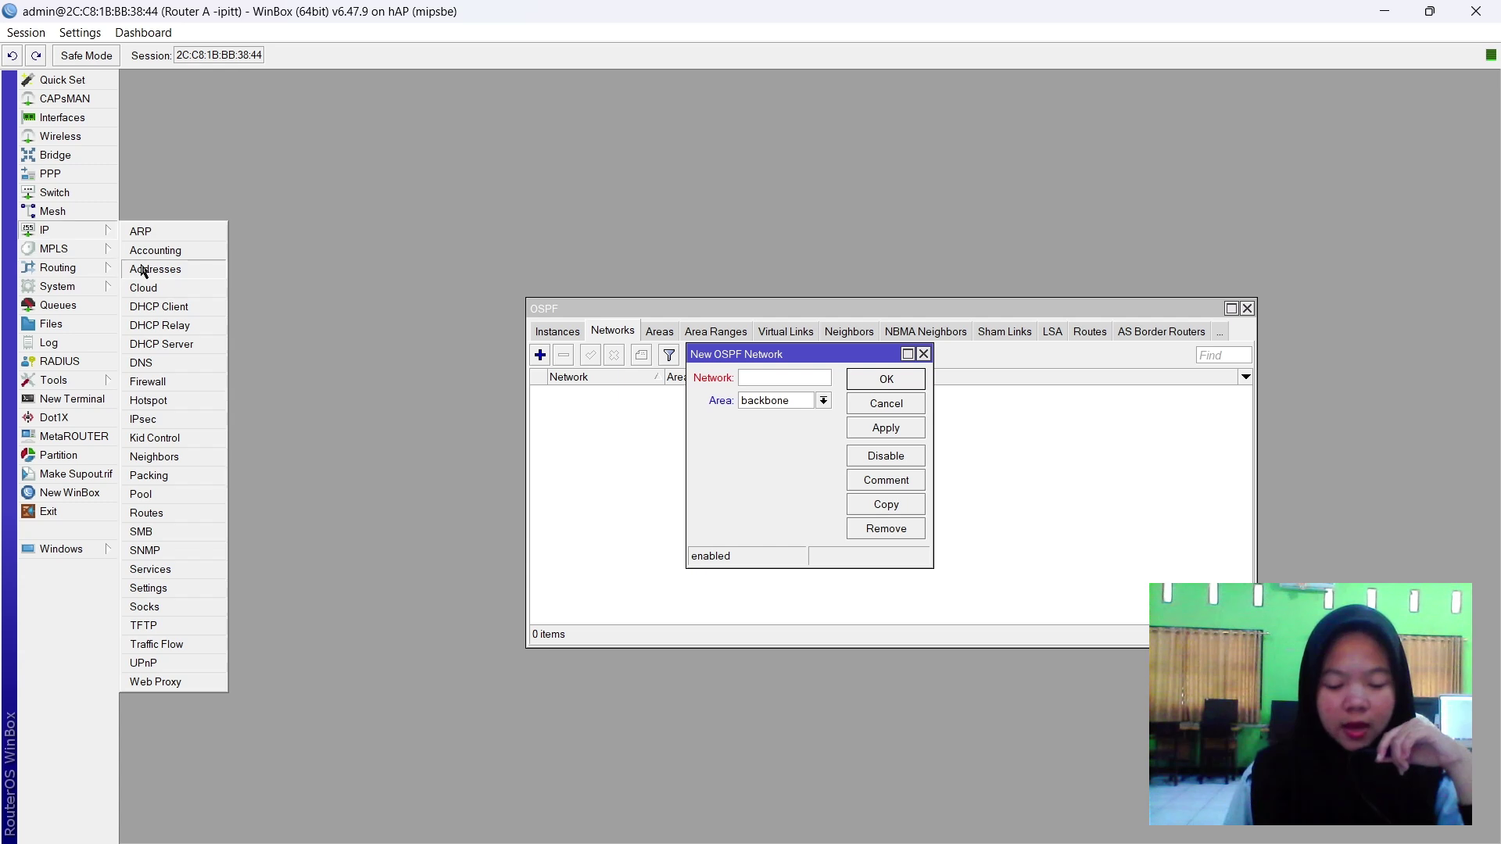
pyautogui.click(145, 268)
pyautogui.click(429, 327)
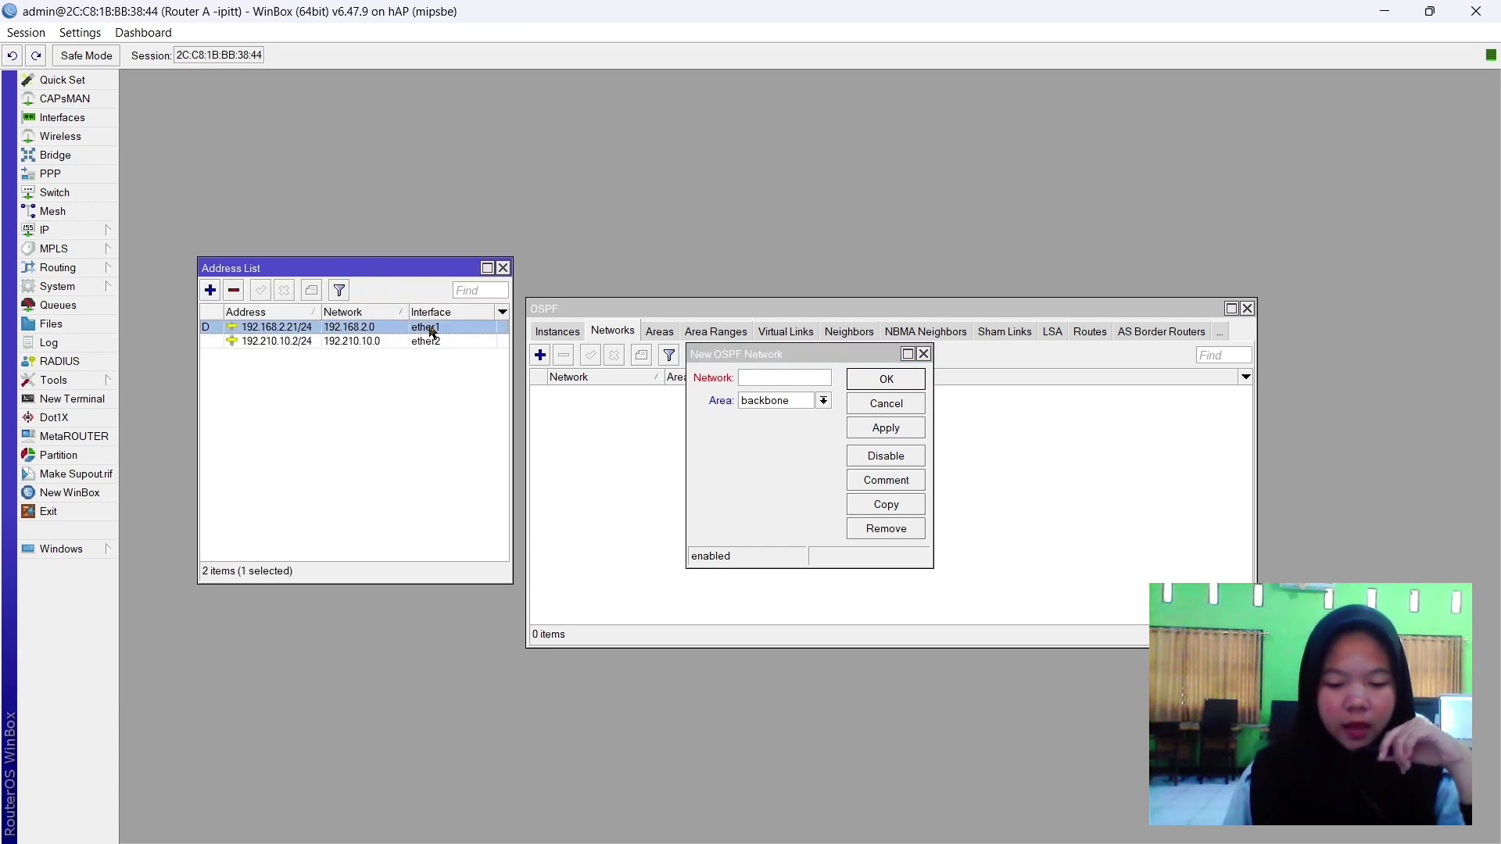
pyautogui.click(811, 377)
pyautogui.write('19')
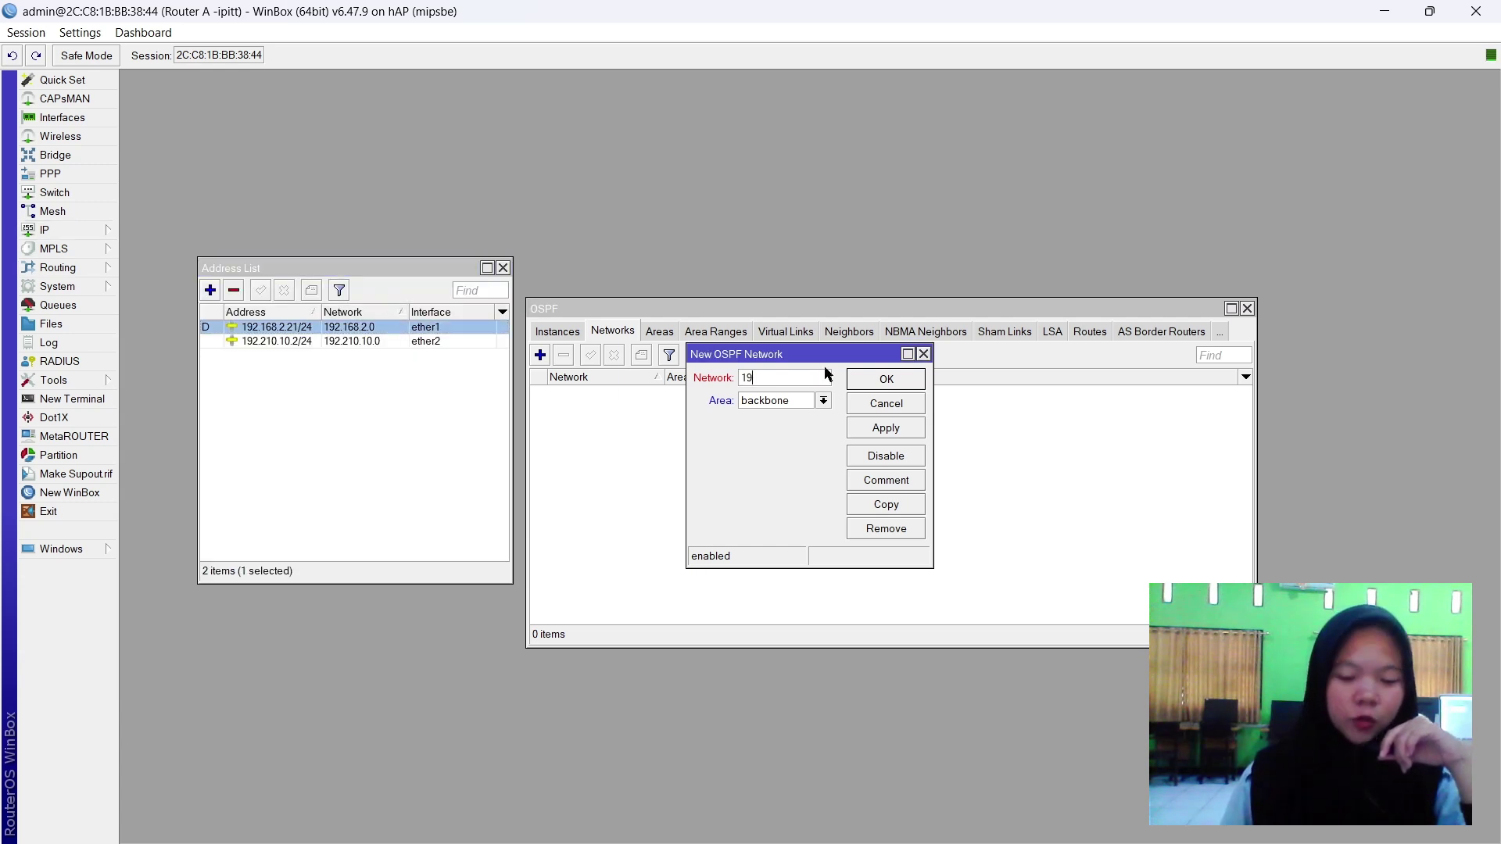
pyautogui.write('2.168.2.0/2')
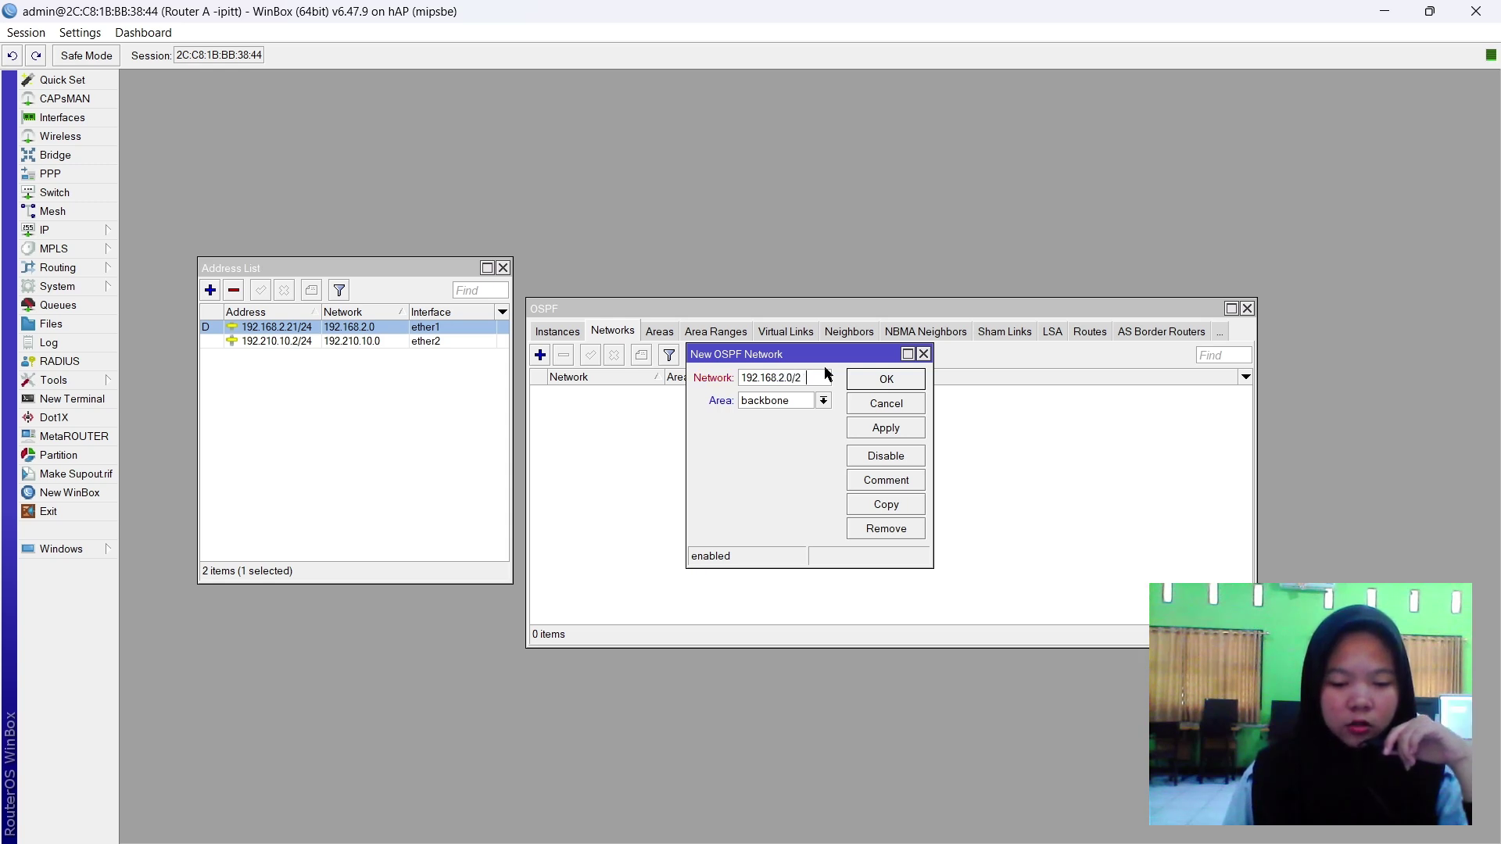
pyautogui.write('4')
pyautogui.click(881, 427)
pyautogui.click(891, 381)
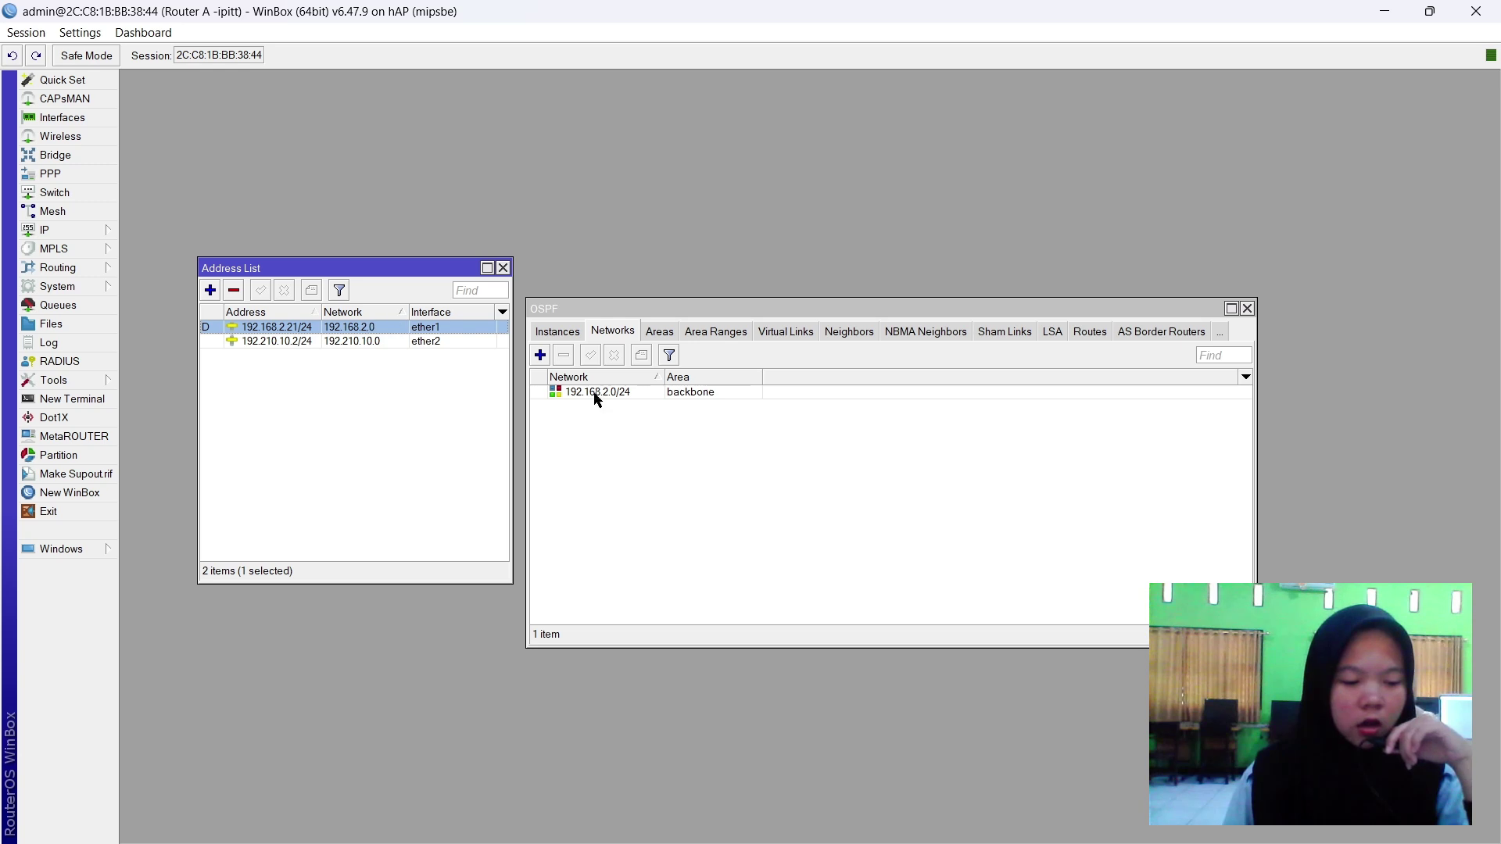
# Add OSPF network 192.210.10.0/24 in the backbone area and close the OSPF window.
pyautogui.click(542, 357)
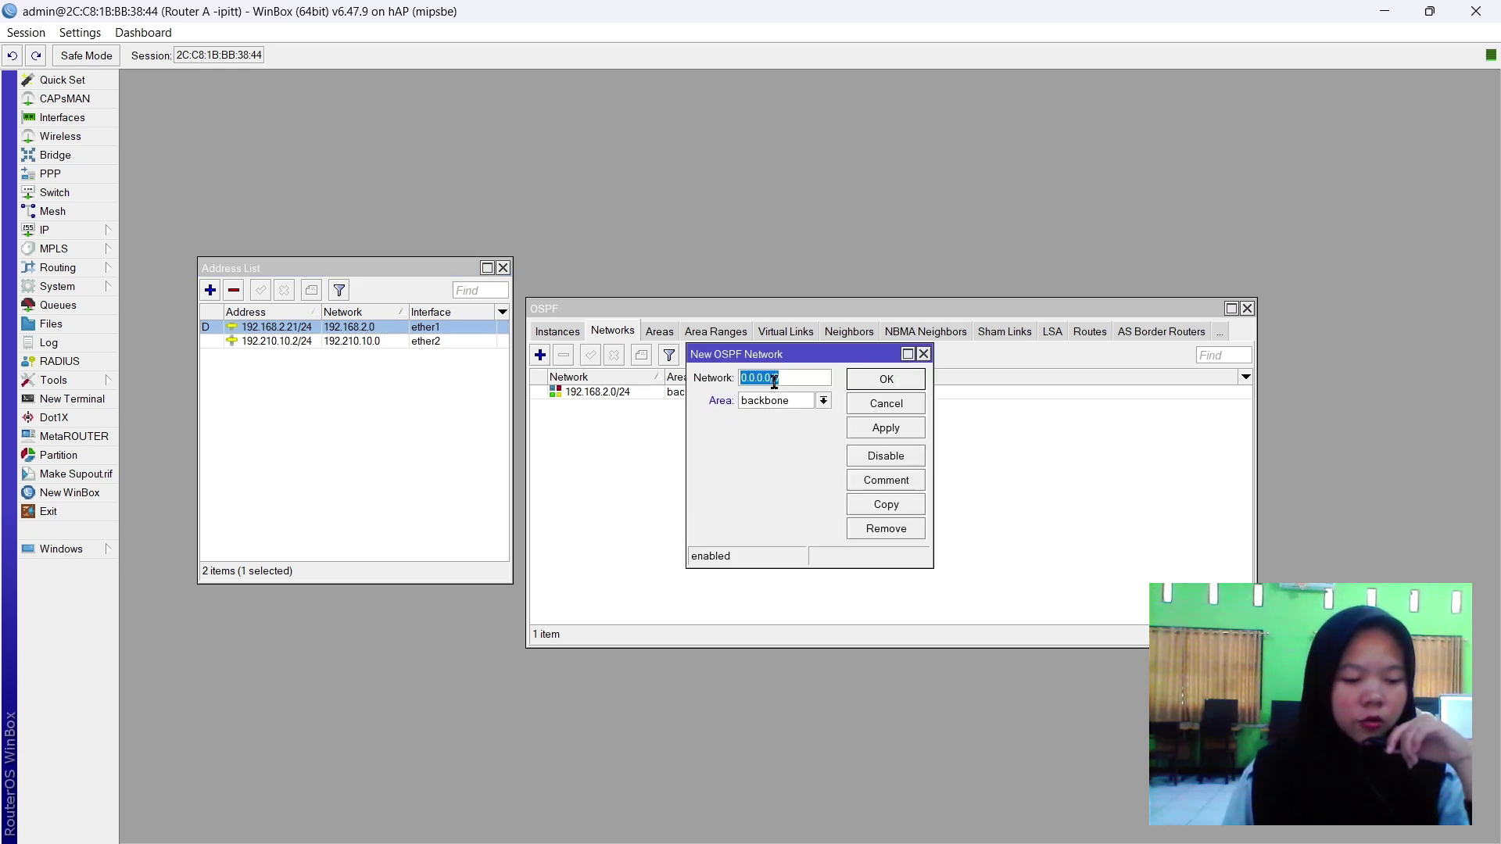
pyautogui.click(471, 345)
pyautogui.doubleClick(760, 378)
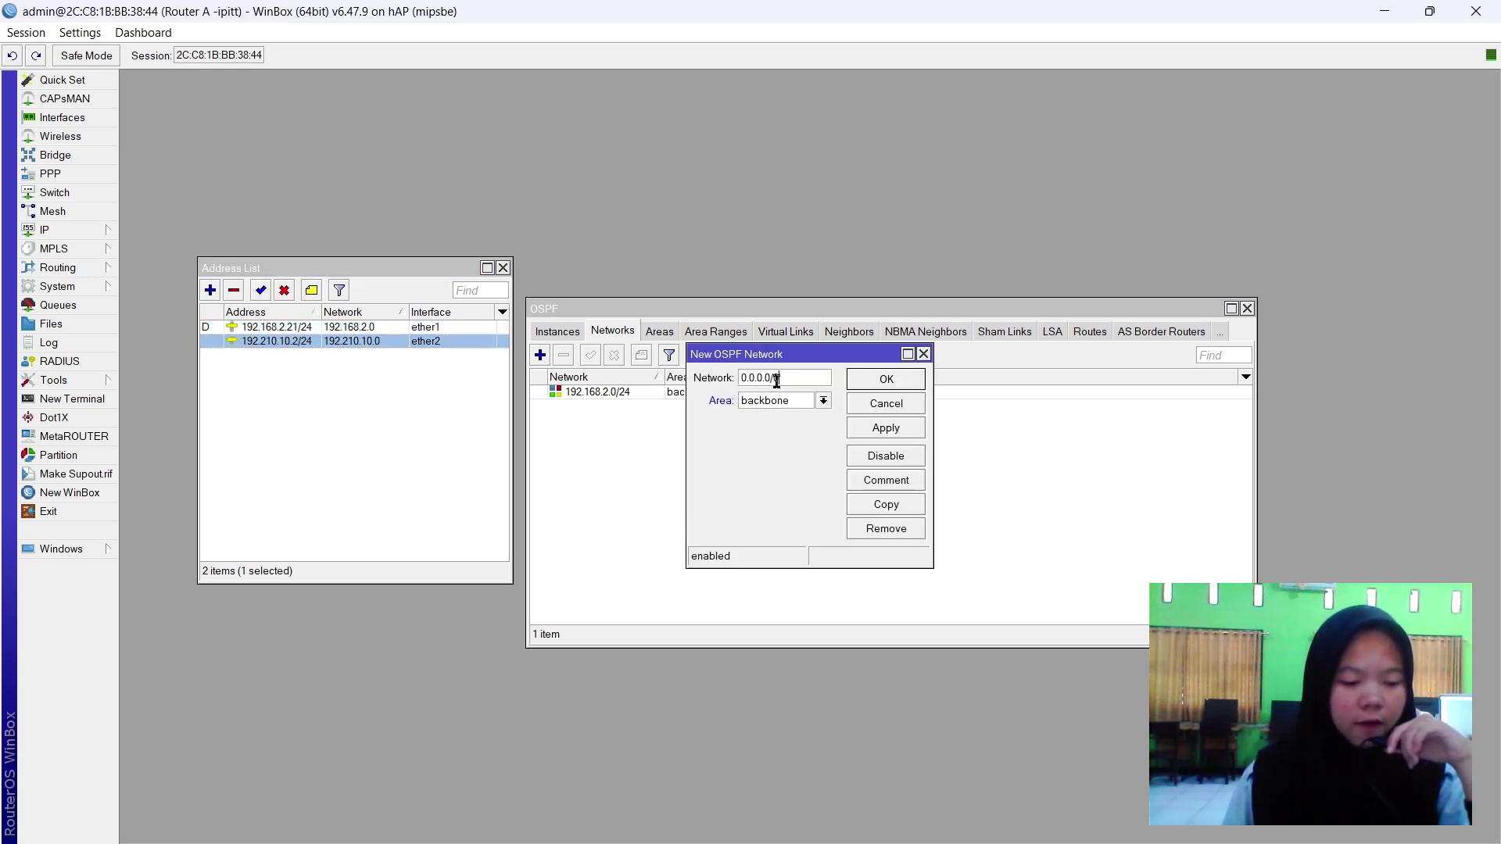
pyautogui.write('192.21')
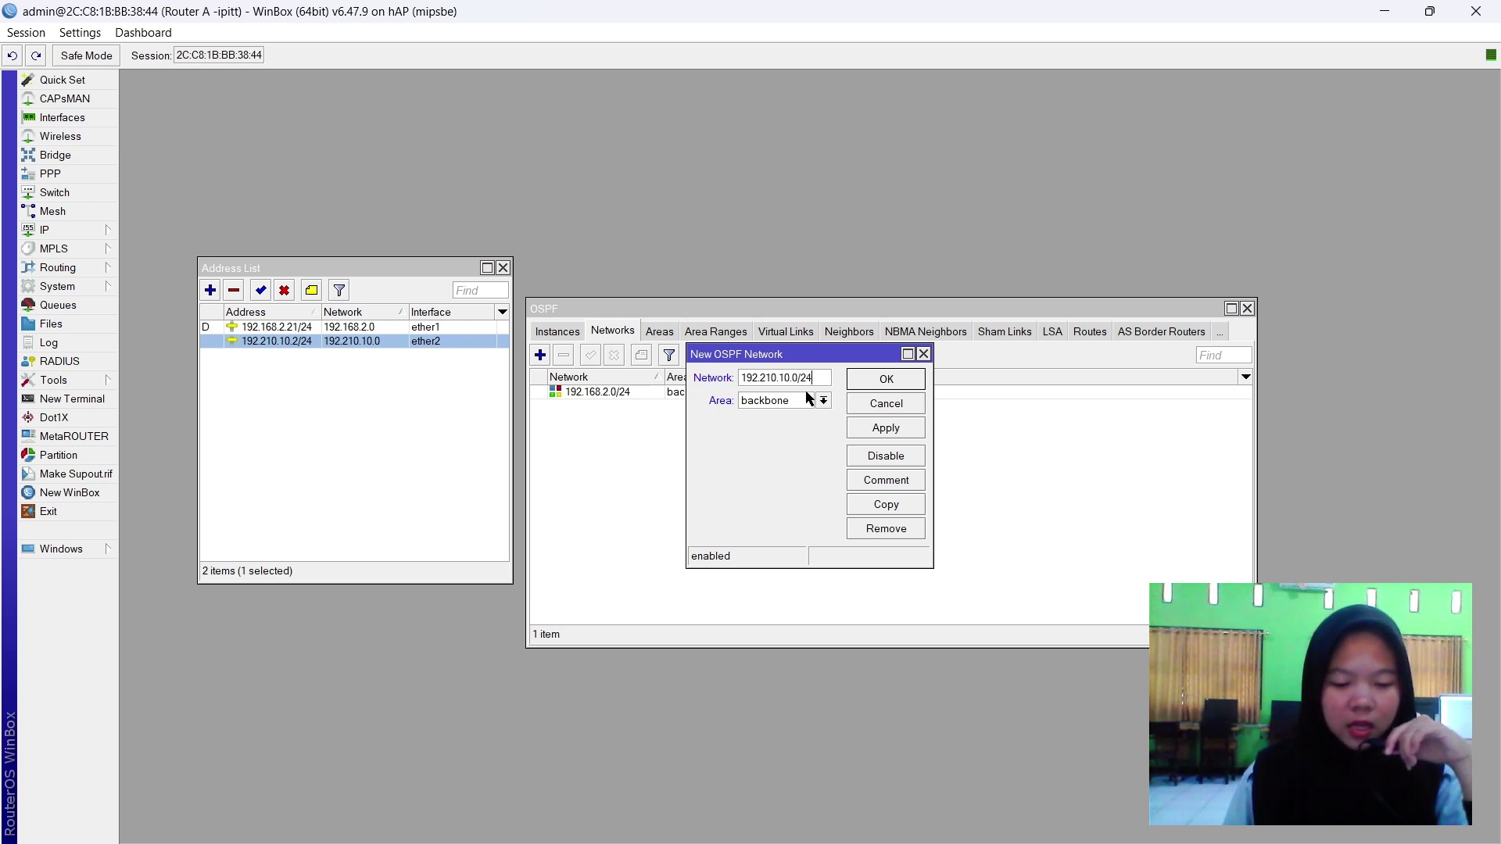
pyautogui.click(791, 405)
pyautogui.click(788, 419)
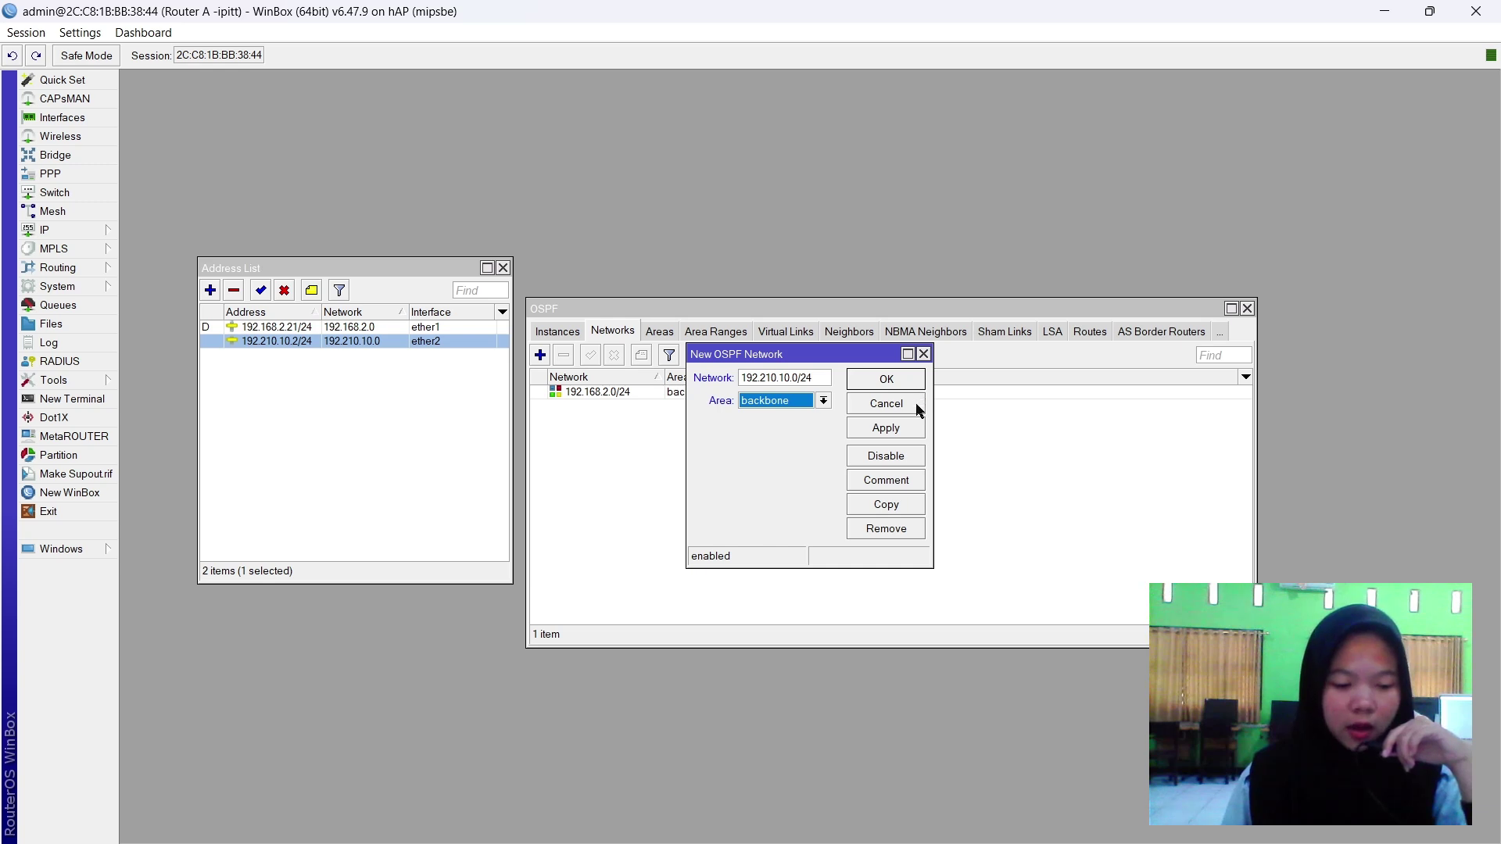
pyautogui.click(904, 429)
pyautogui.click(892, 382)
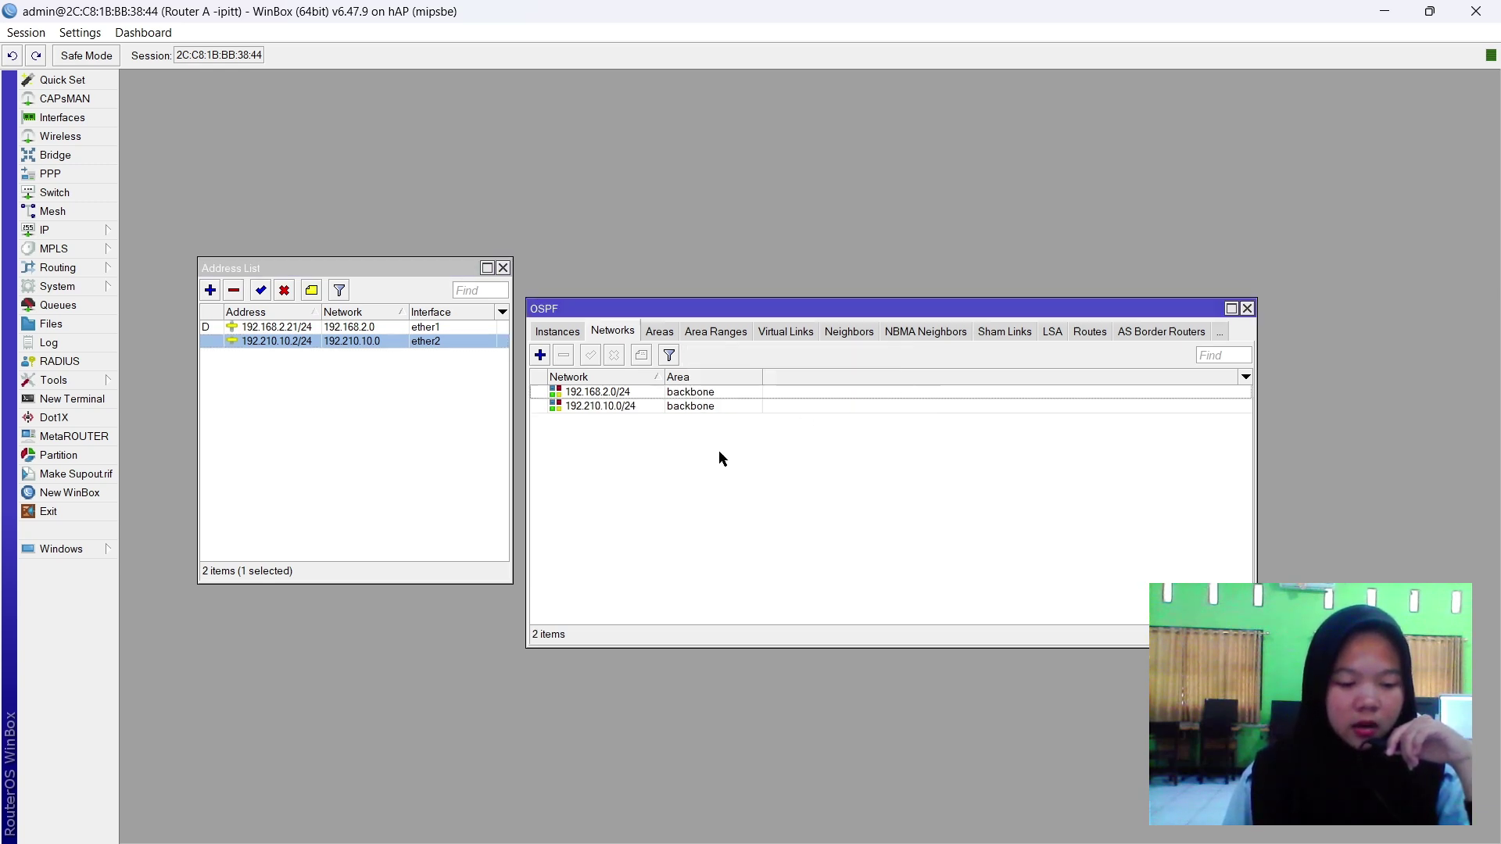
pyautogui.click(1247, 309)
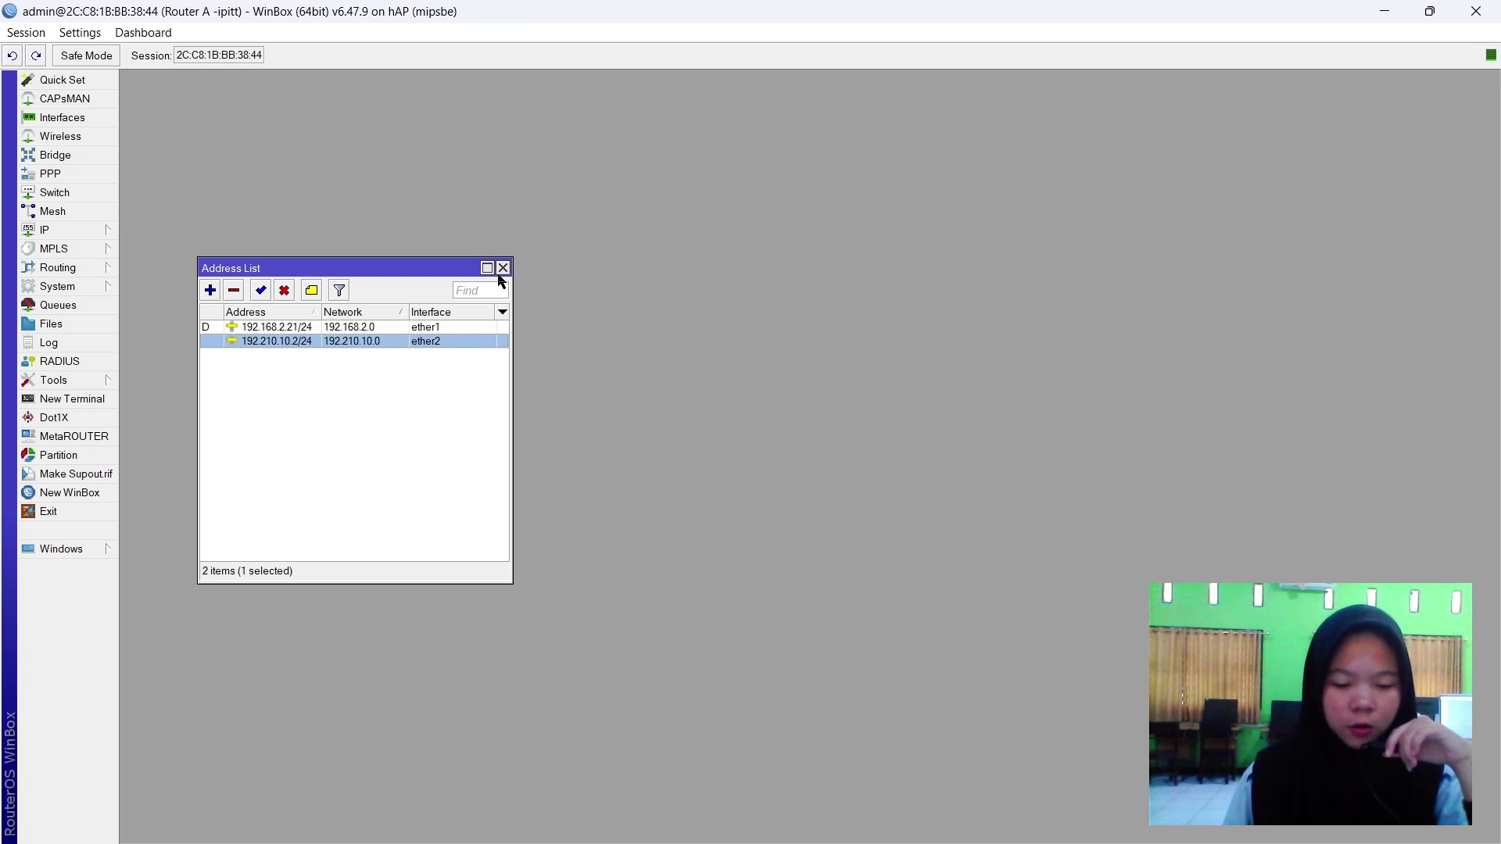
# Check the NAT redirect counters (17 packets on port 80, 32 on 443) and proxy rules, then close all windows.
pyautogui.click(503, 268)
pyautogui.click(110, 233)
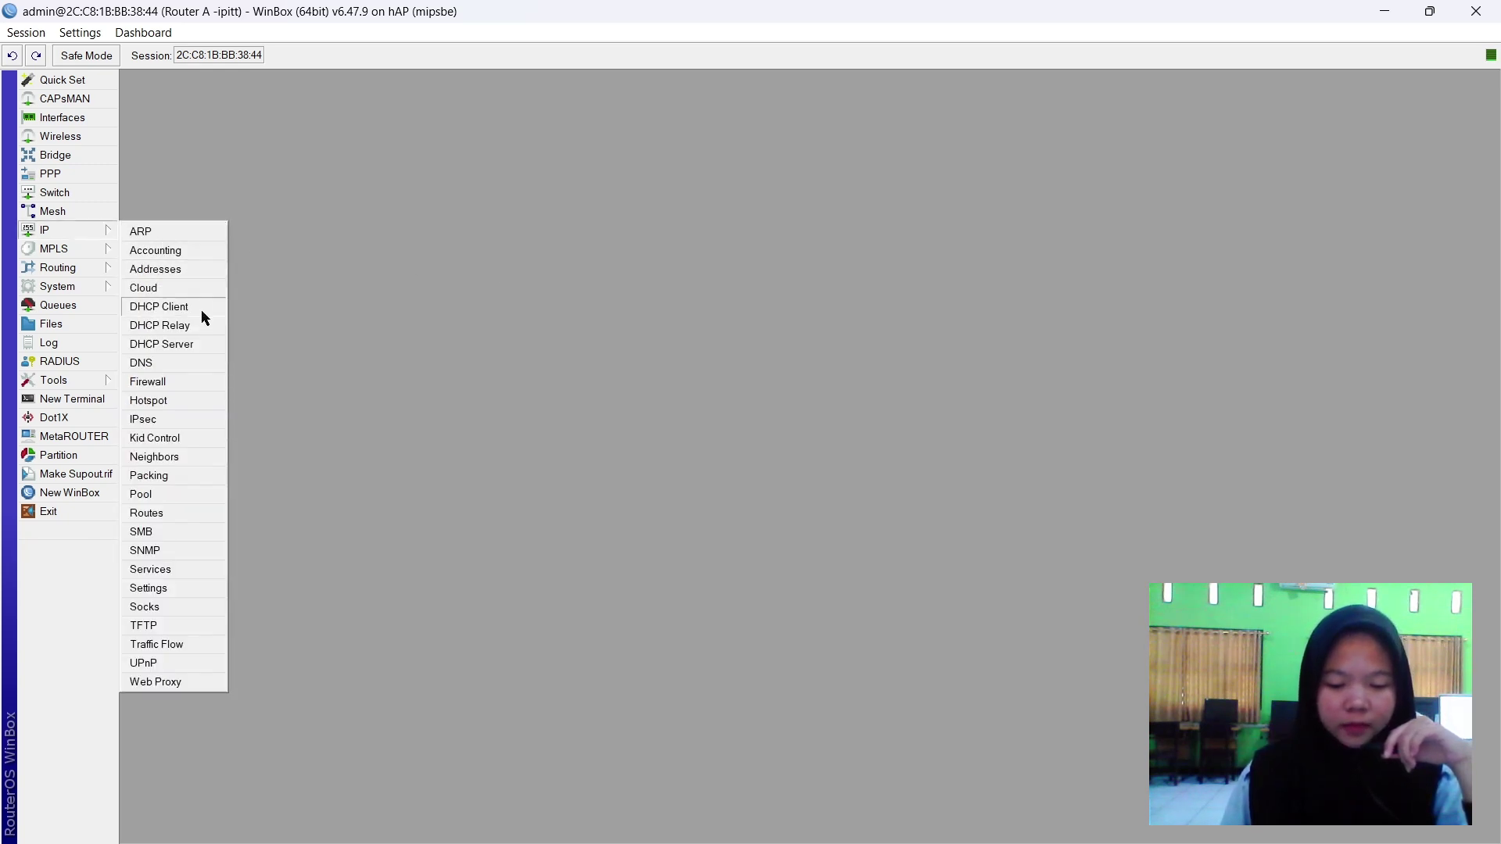
pyautogui.click(178, 385)
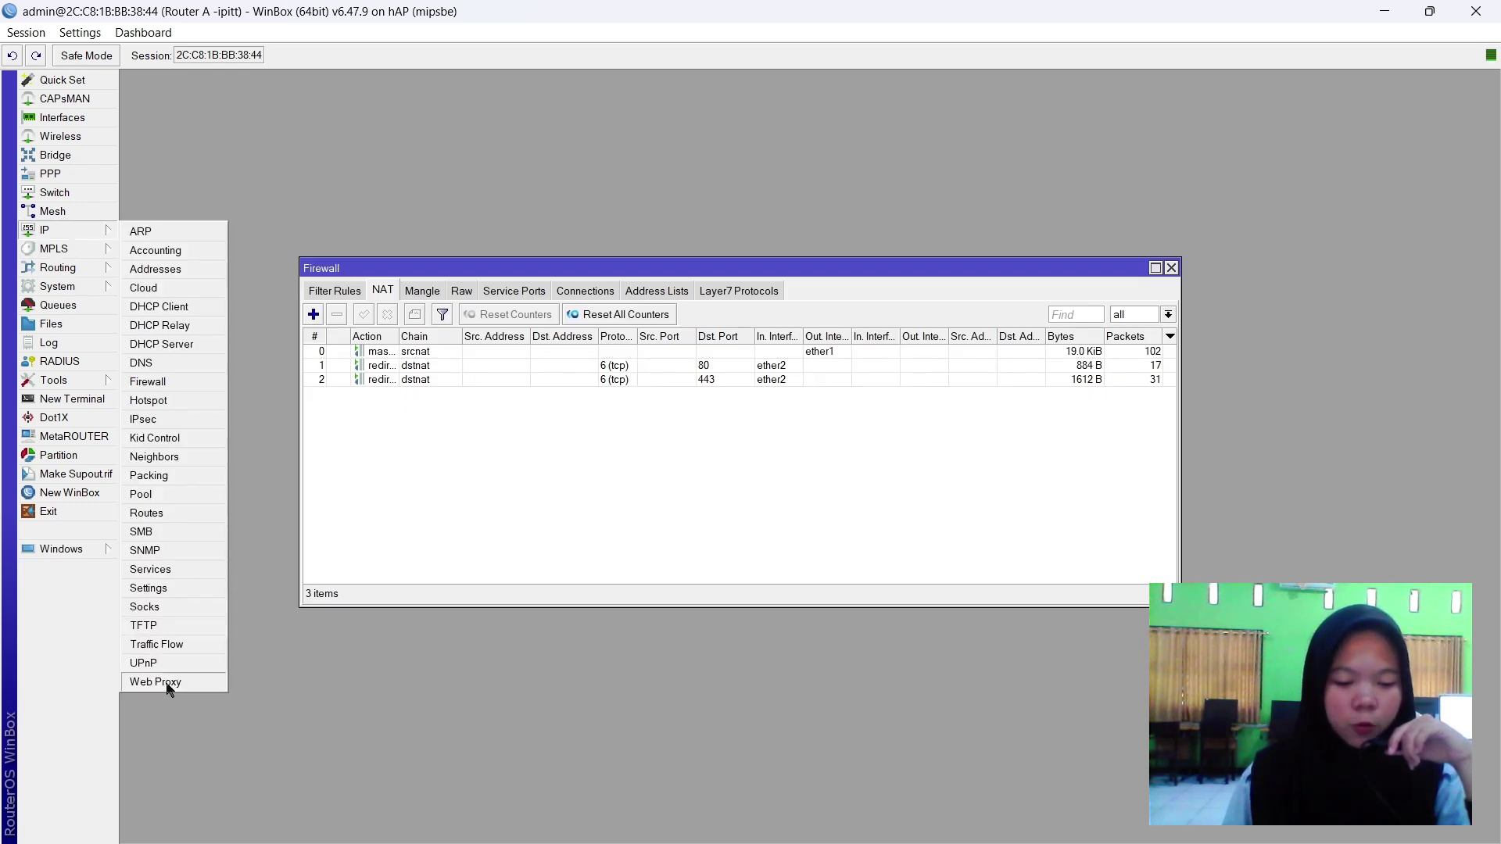
pyautogui.click(166, 682)
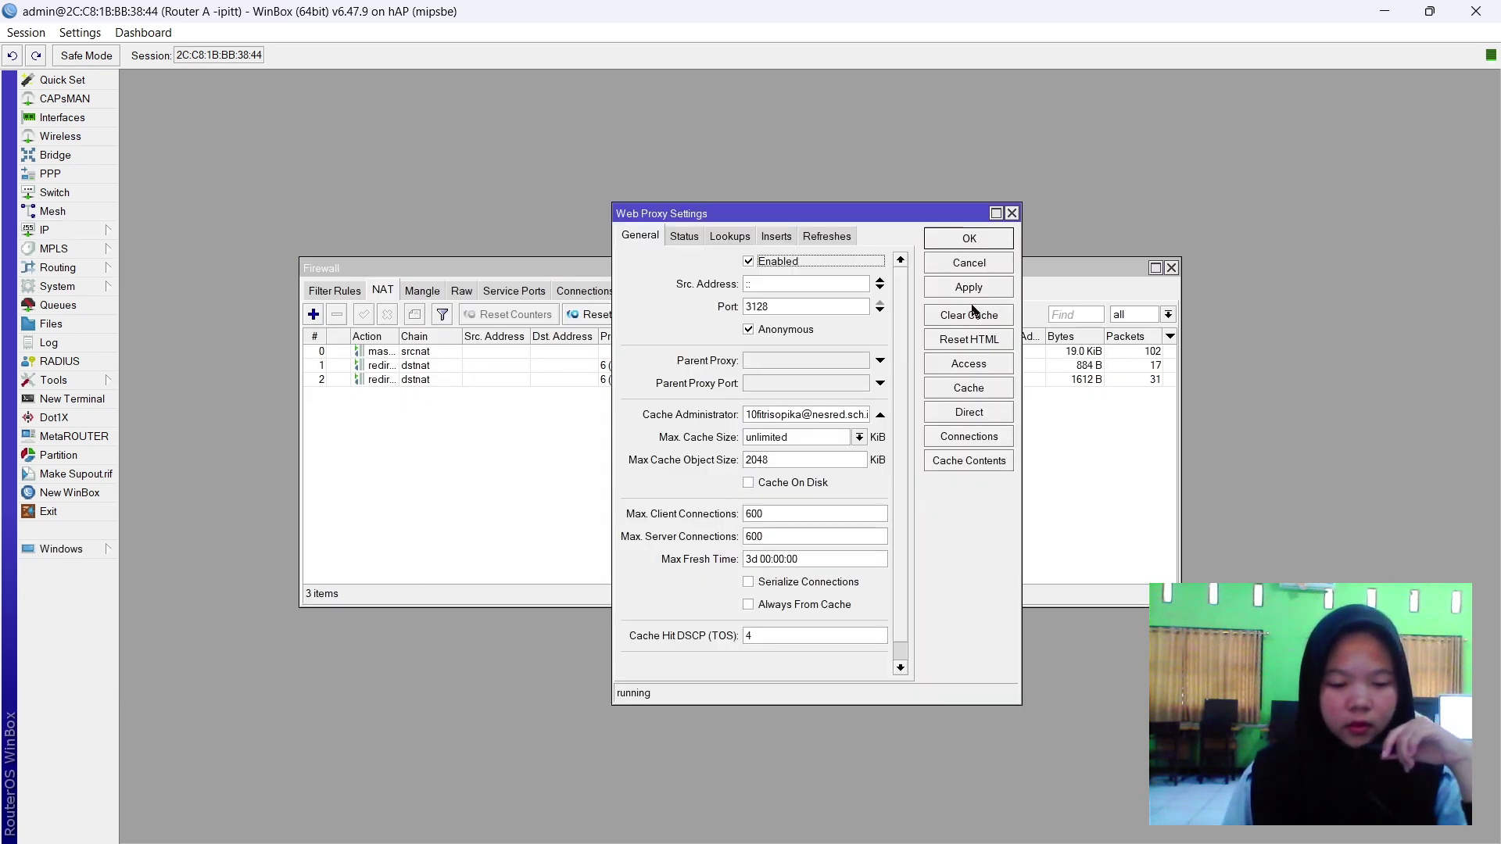
pyautogui.click(975, 370)
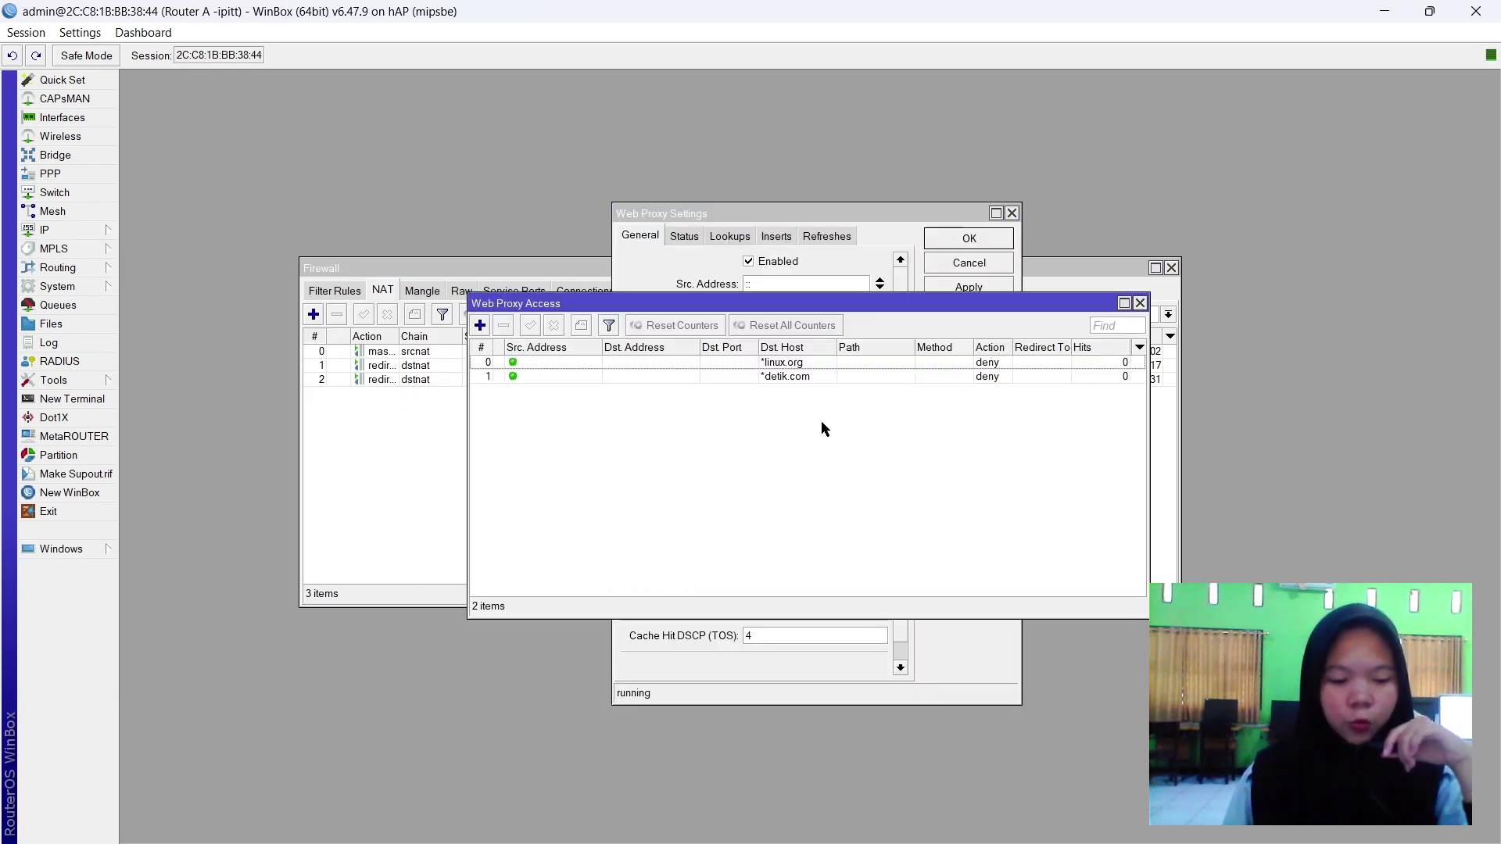
pyautogui.click(1141, 303)
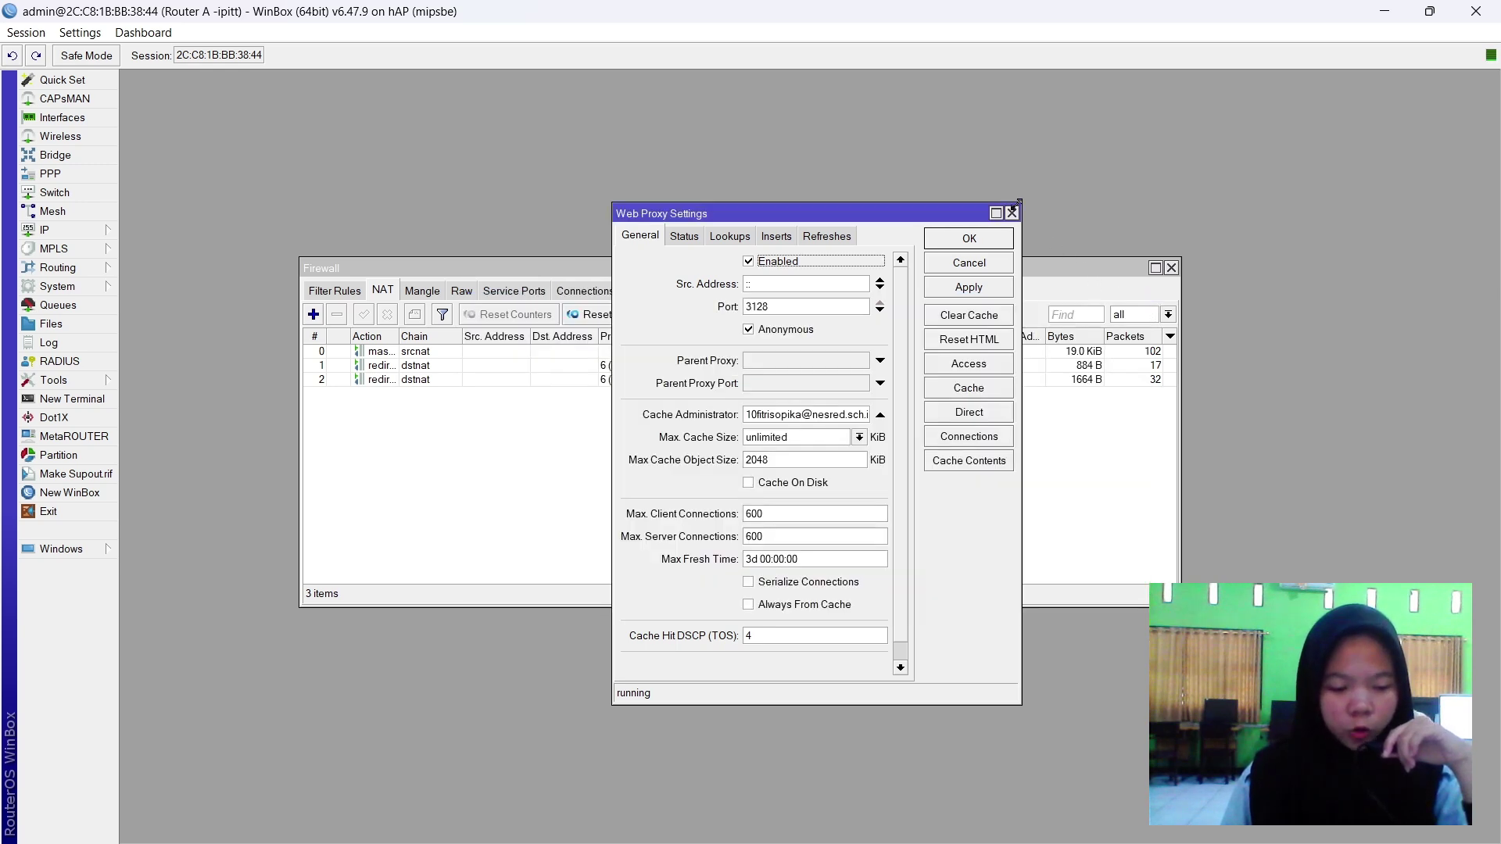
pyautogui.click(1012, 212)
pyautogui.click(1170, 267)
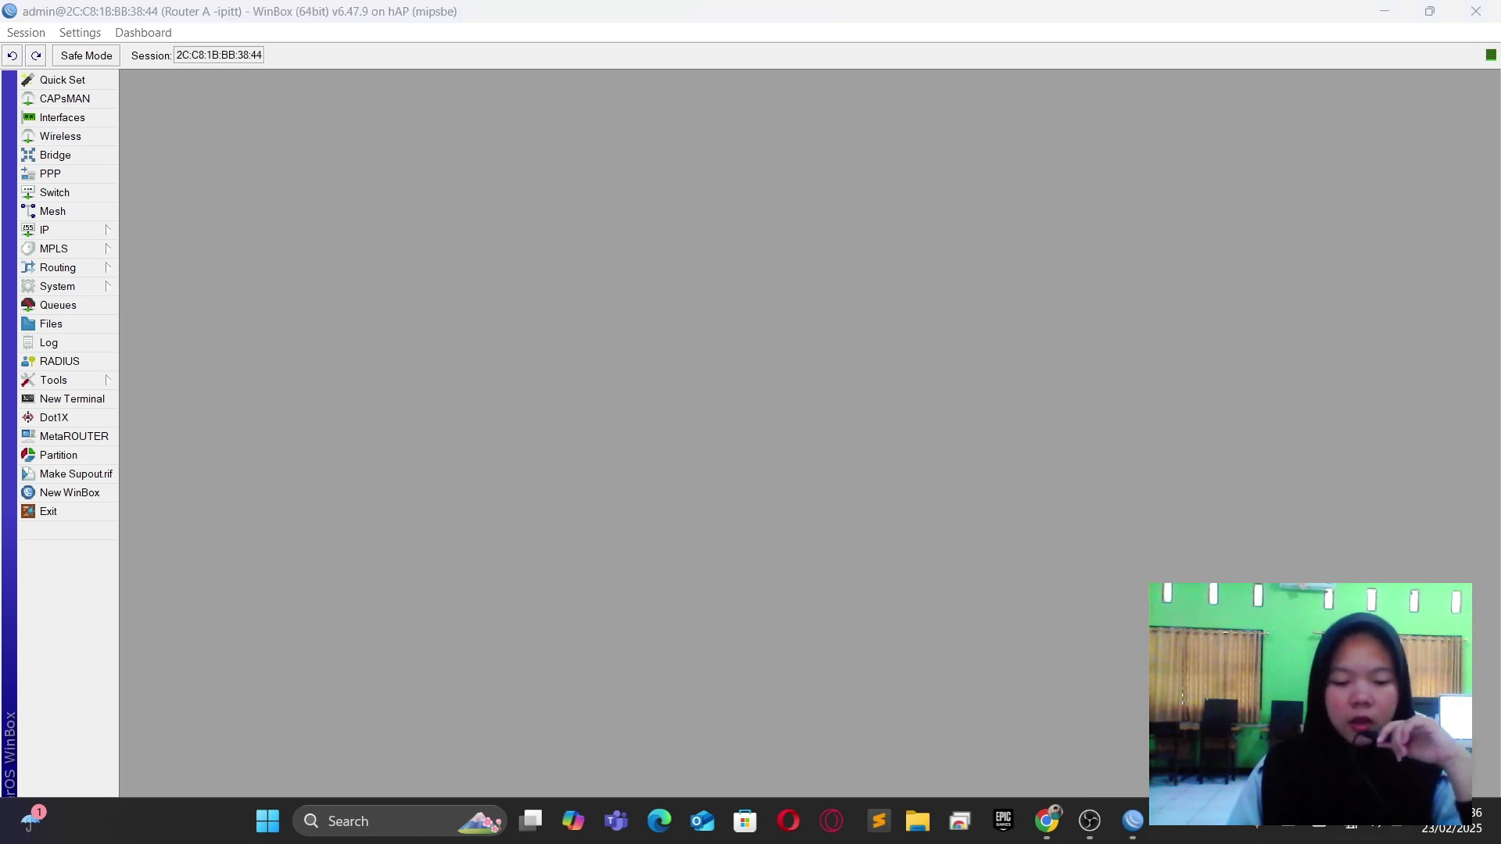
# Switch Ethernet 4's IPv4 to manual and enter the address 192.210.10.3.
pyautogui.press('super+i')
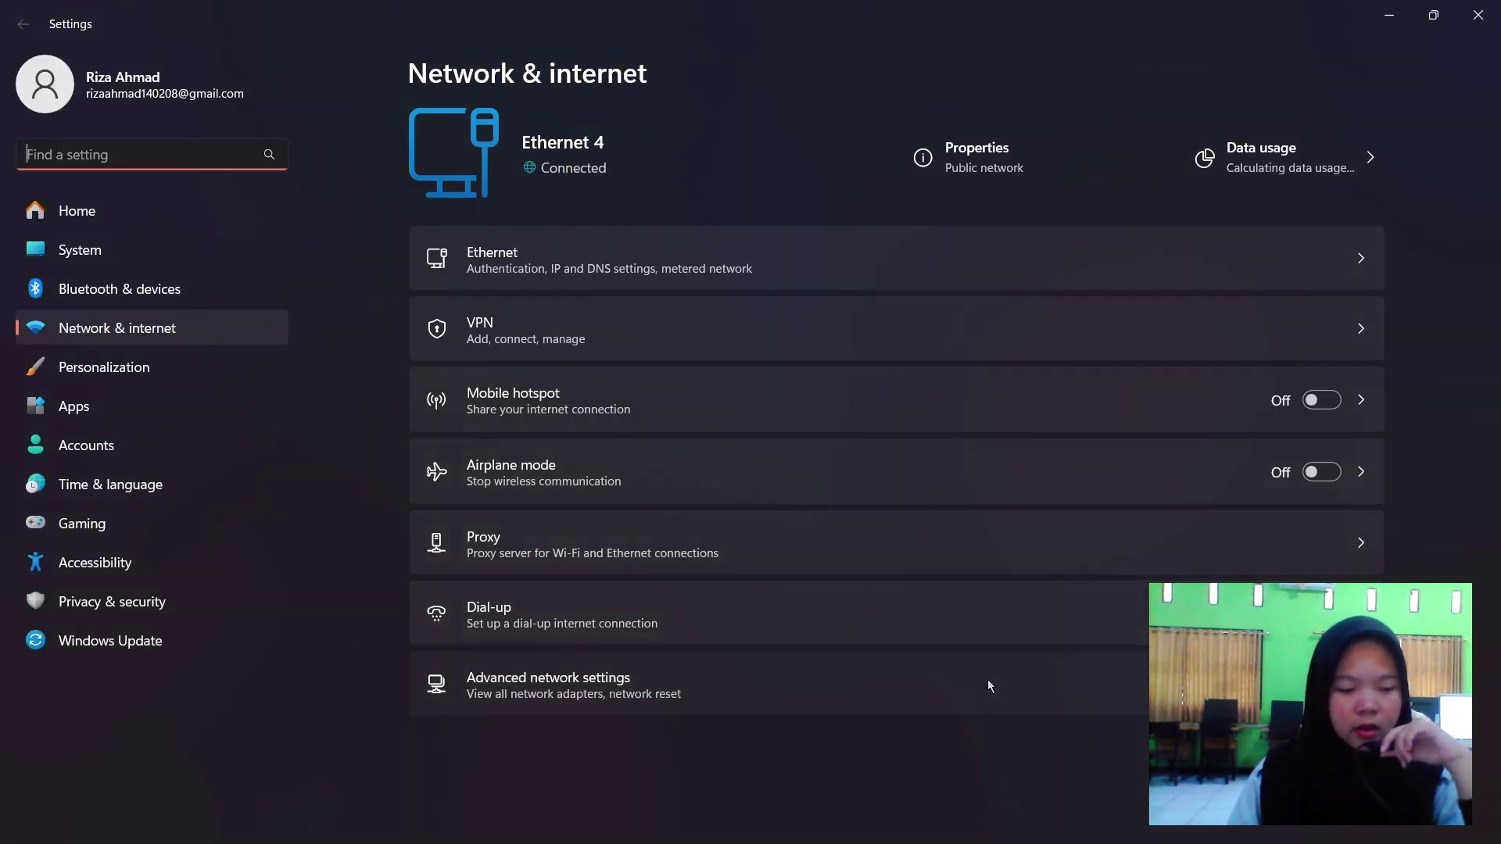
pyautogui.click(989, 686)
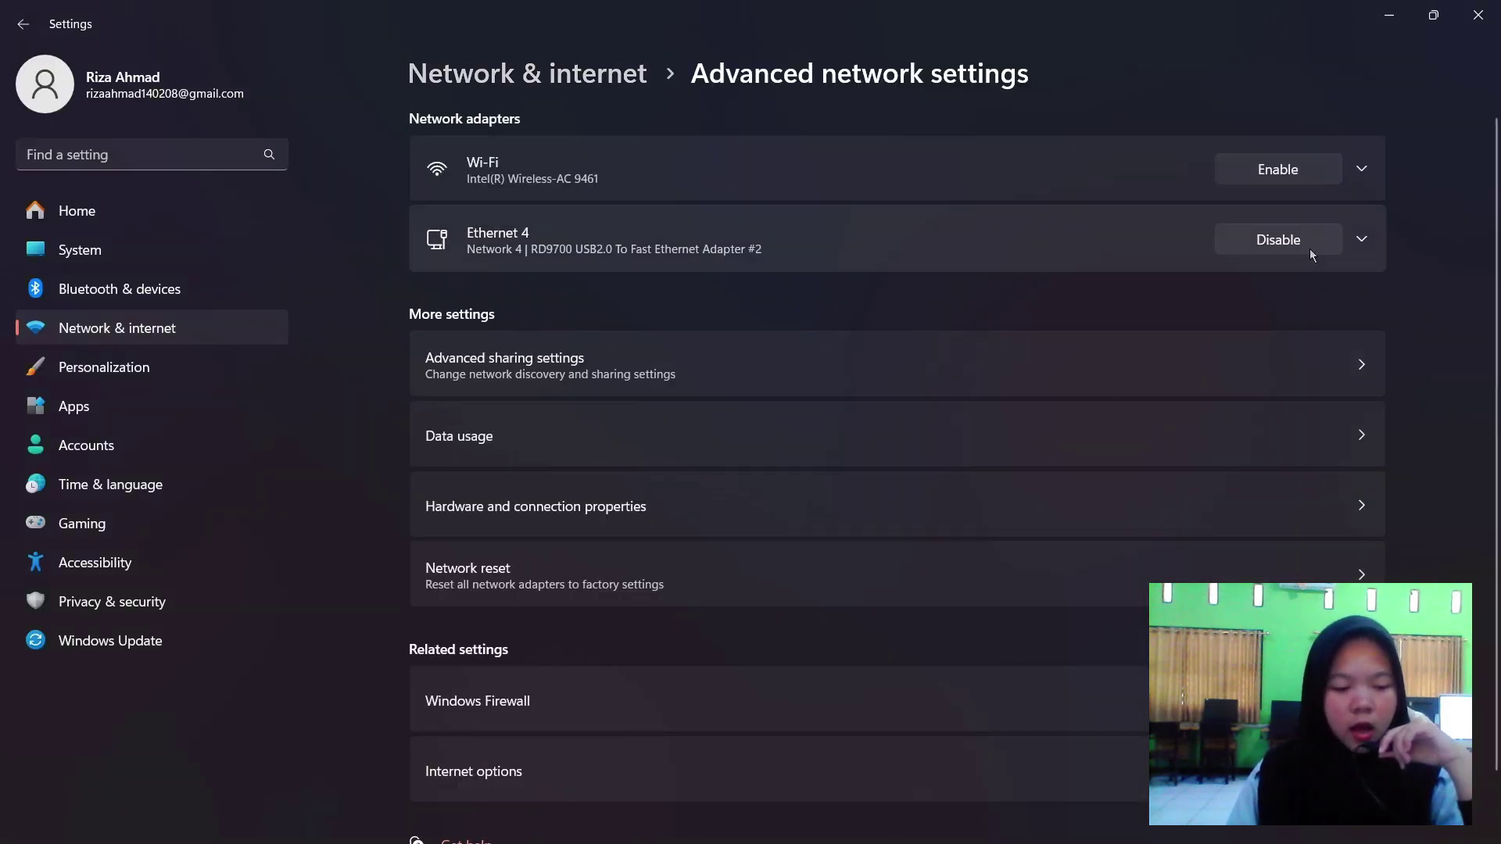
pyautogui.click(1359, 241)
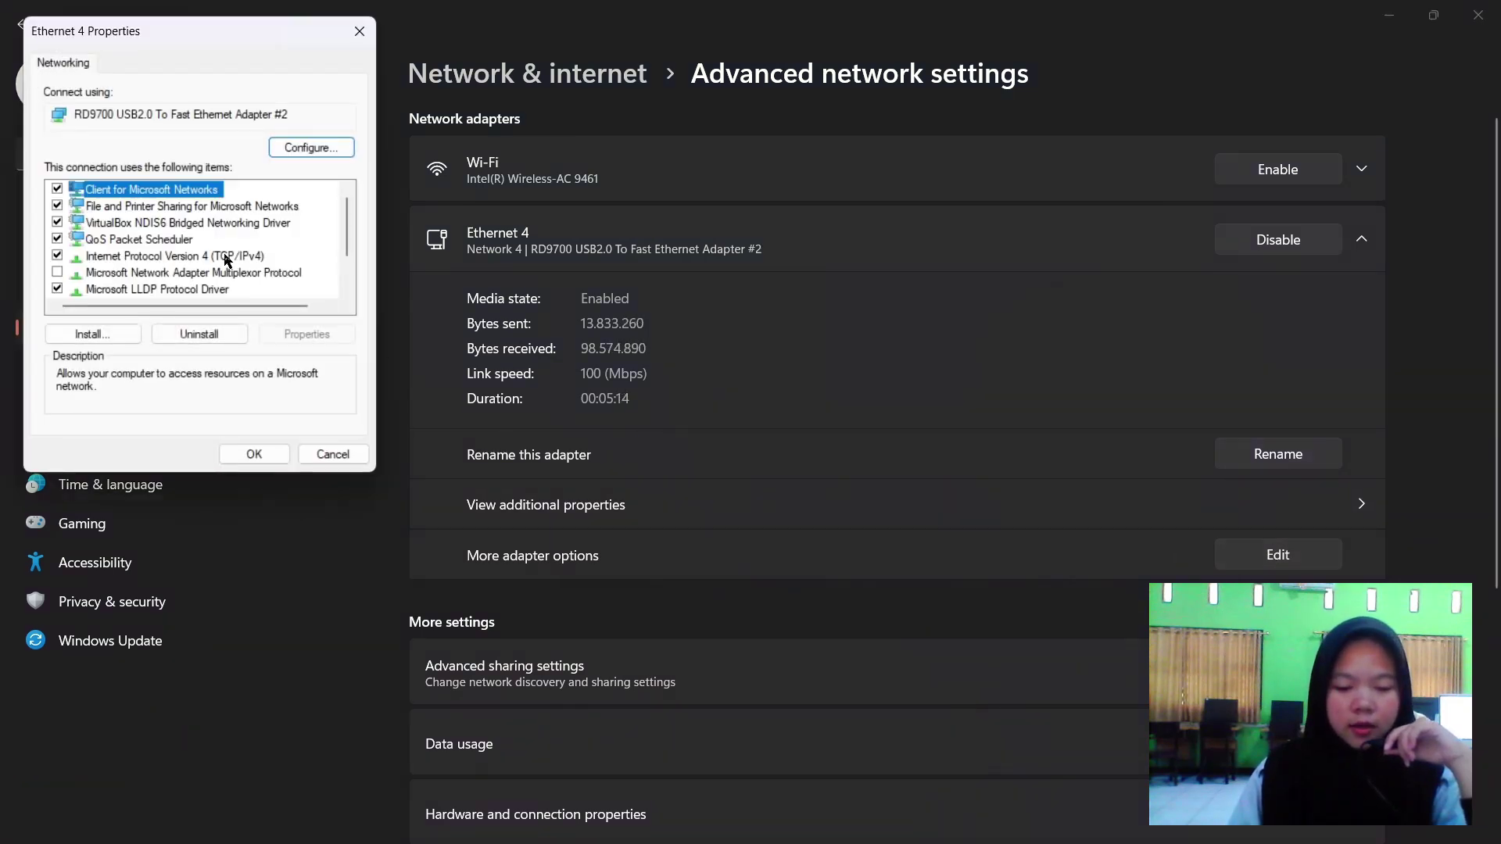
pyautogui.doubleClick(226, 257)
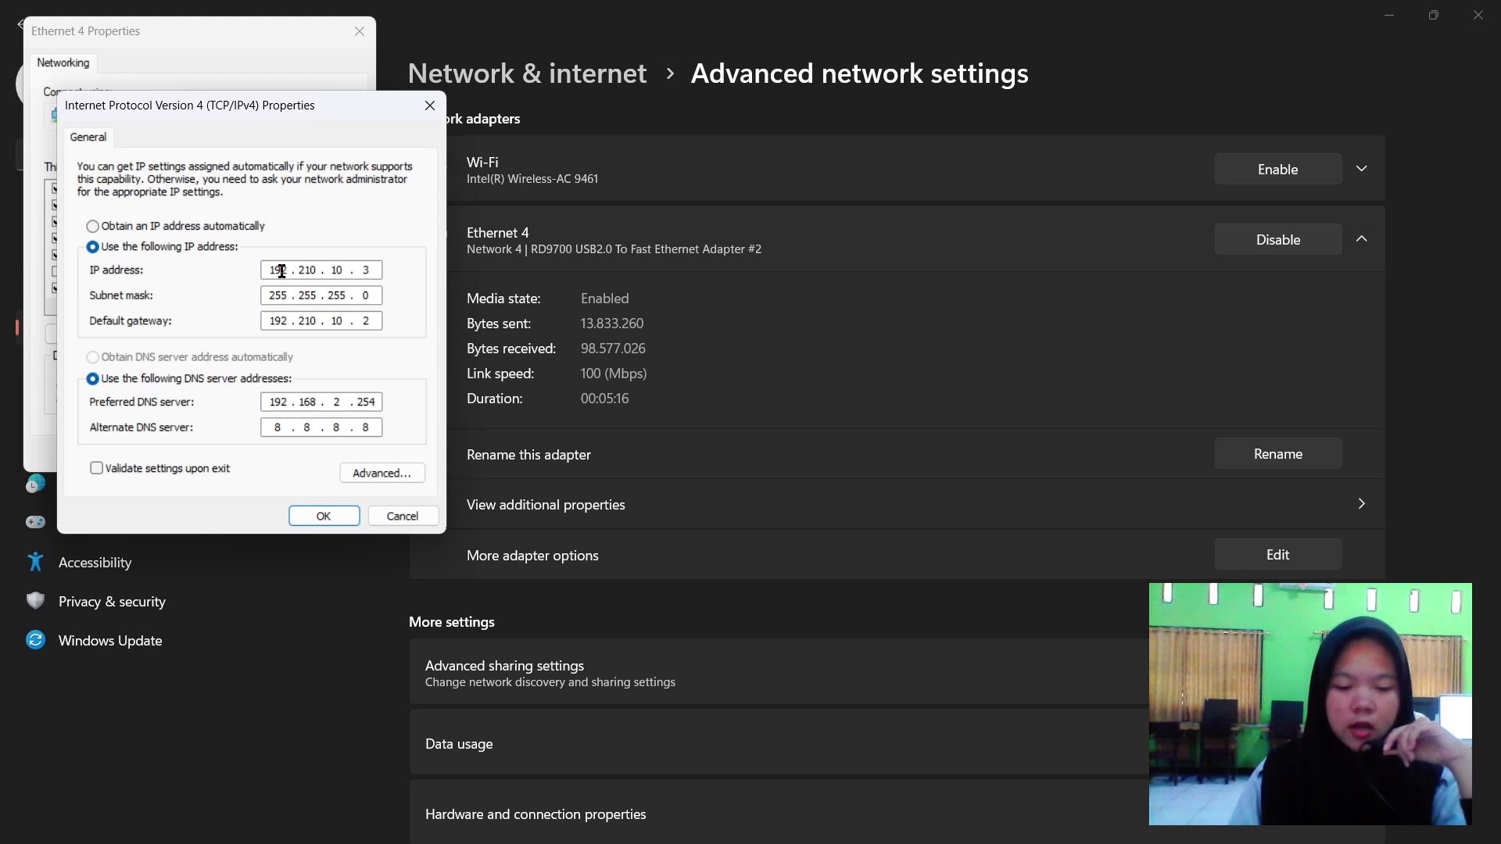
pyautogui.click(227, 226)
pyautogui.click(123, 358)
pyautogui.click(223, 248)
pyautogui.click(279, 269)
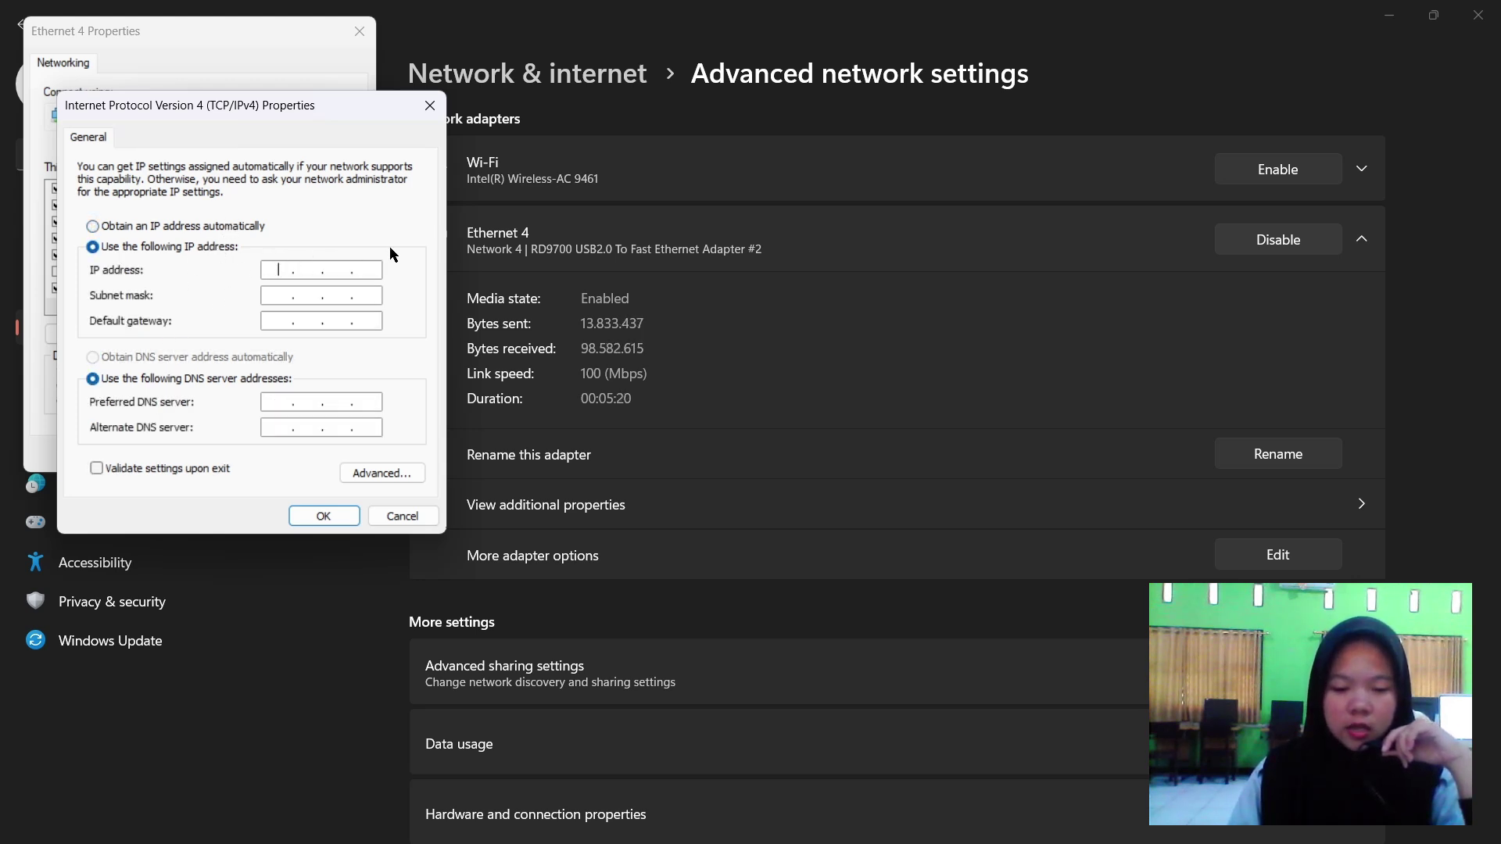
pyautogui.write('192 . 21')
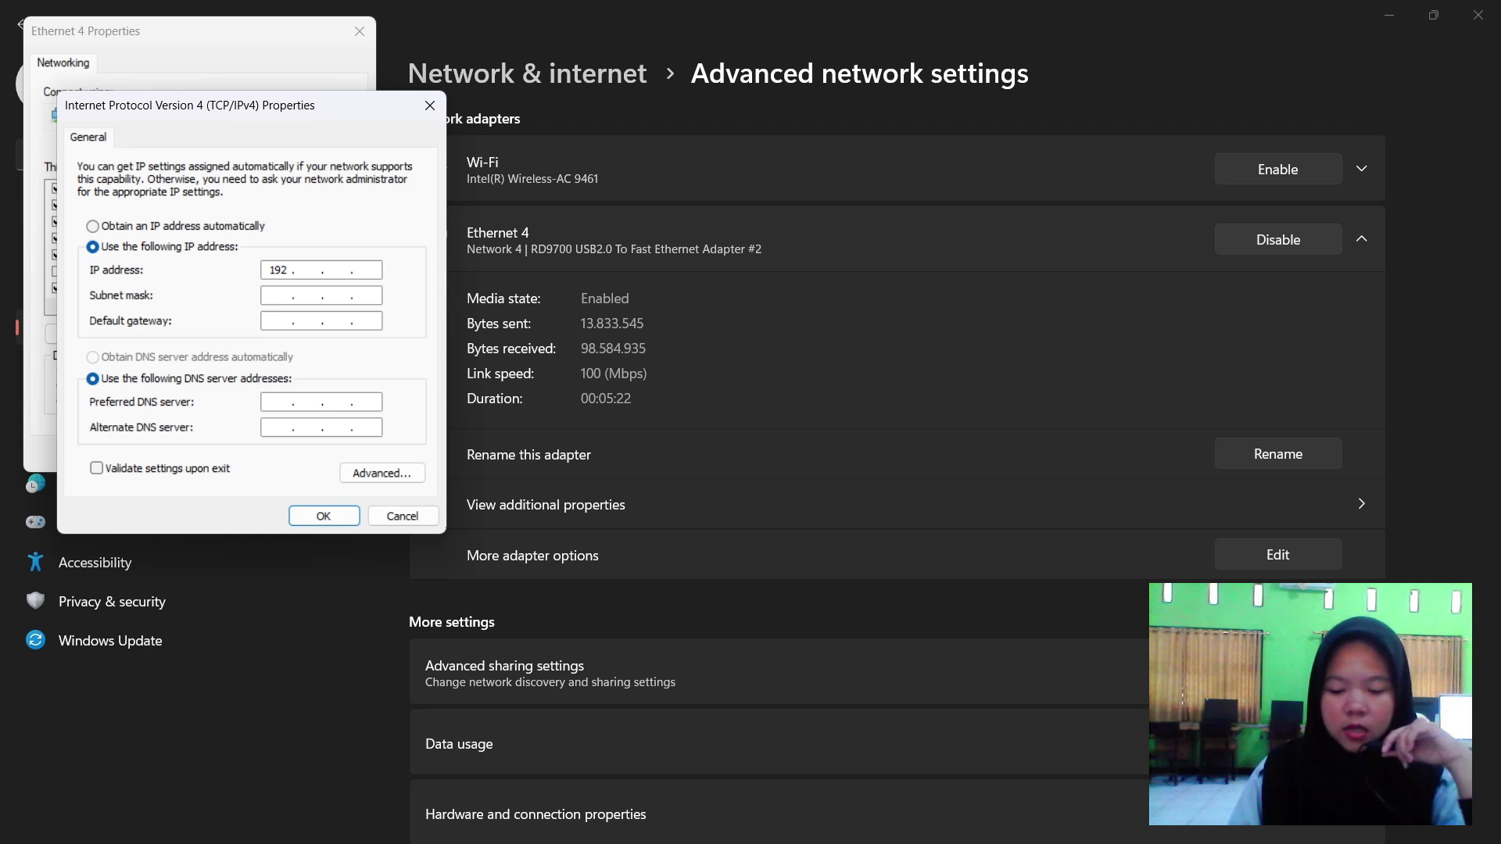
pyautogui.write('0 . 10')
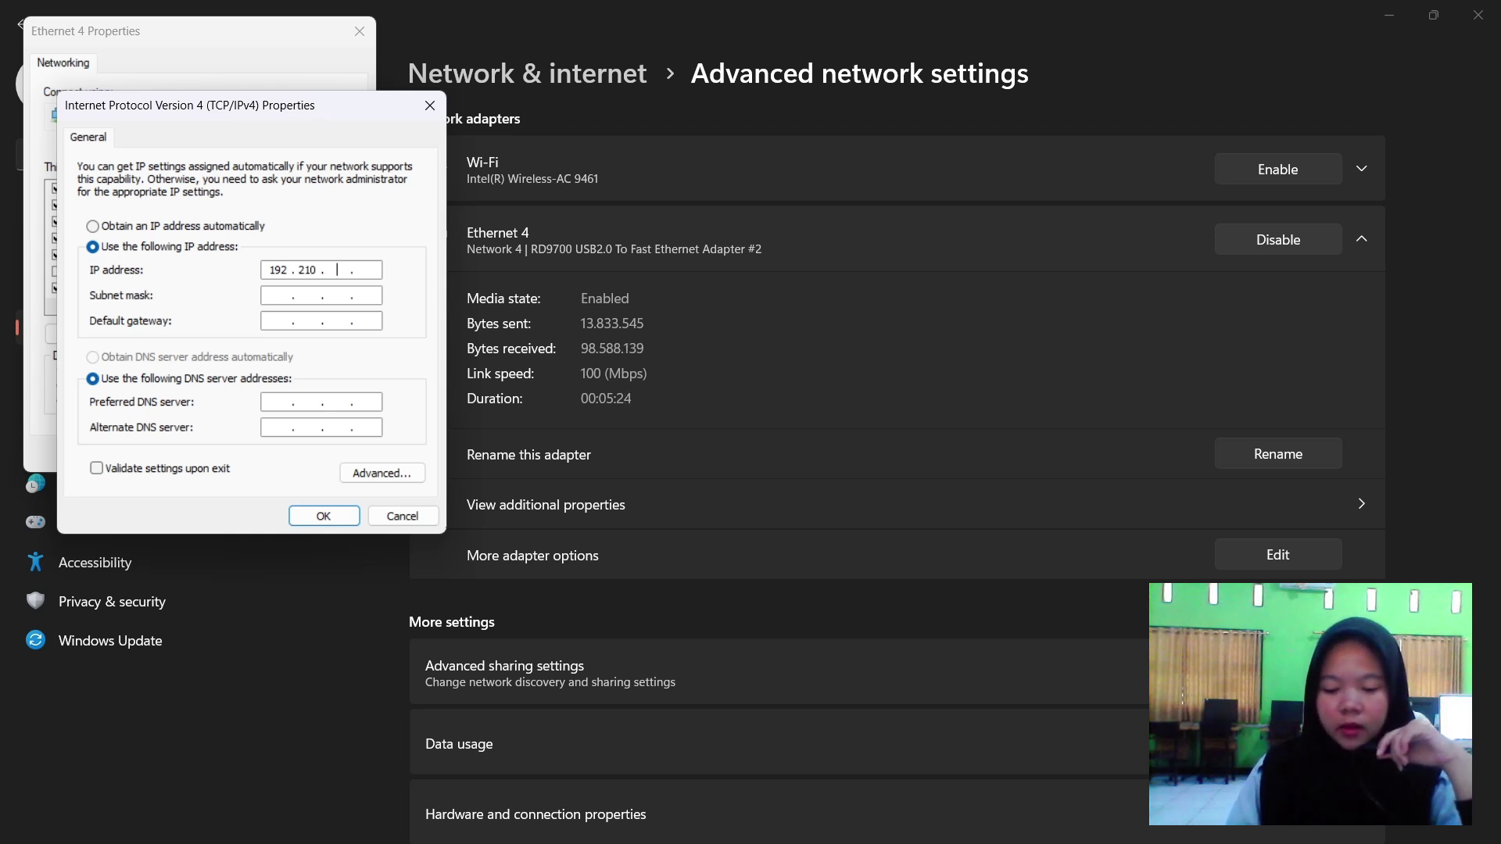
pyautogui.write('2')
pyautogui.press('BackSpace')
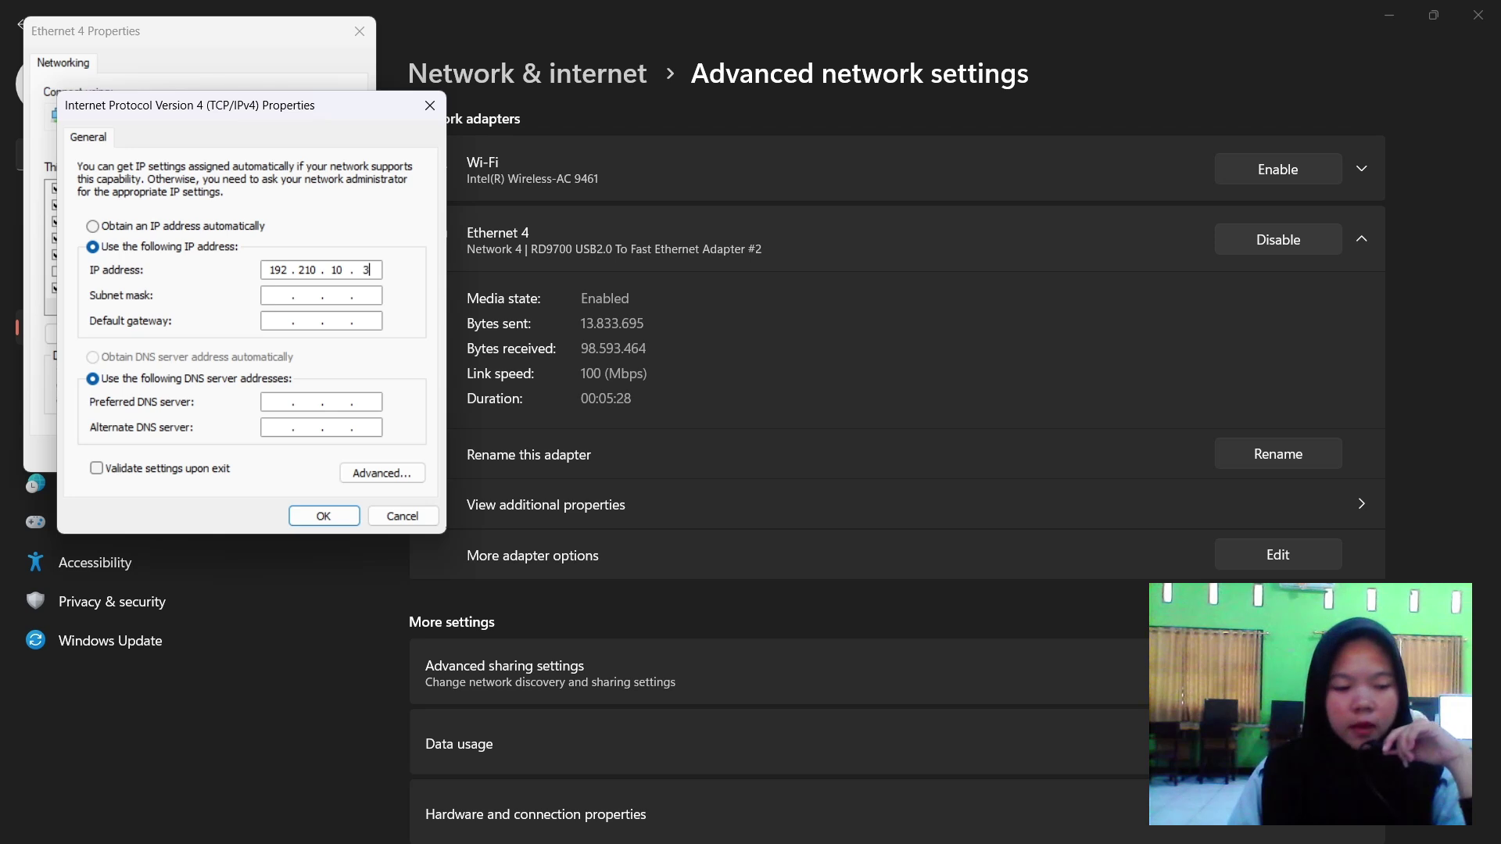
# Set subnet mask 255.255.255.0 and default gateway 192.210.10.2, correcting the mistyped octets.
pyautogui.click(331, 296)
pyautogui.click(288, 319)
pyautogui.write('192 . ')
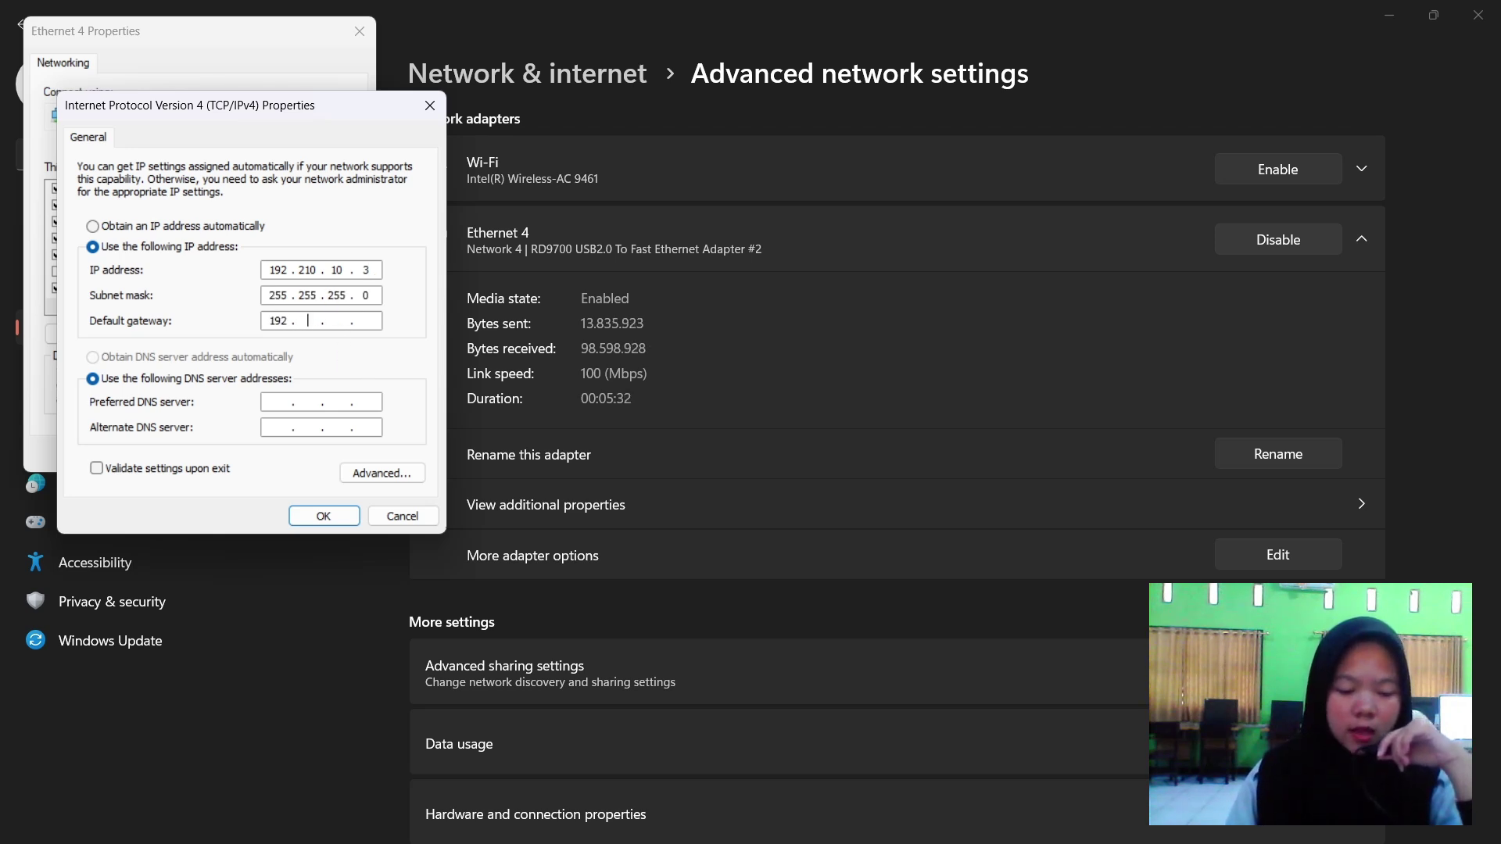
pyautogui.write('21 ')
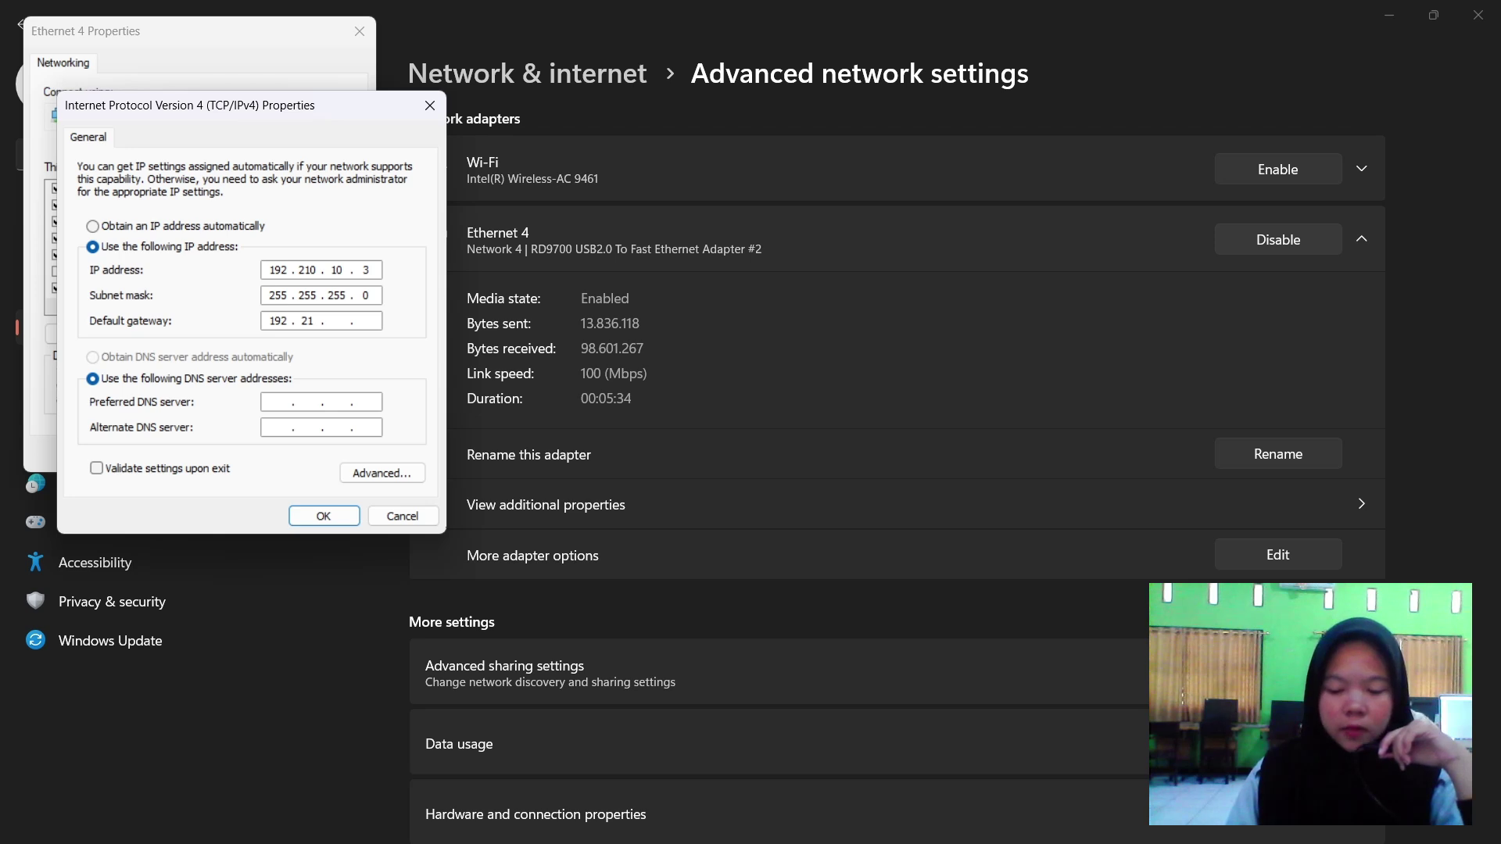
pyautogui.write('0')
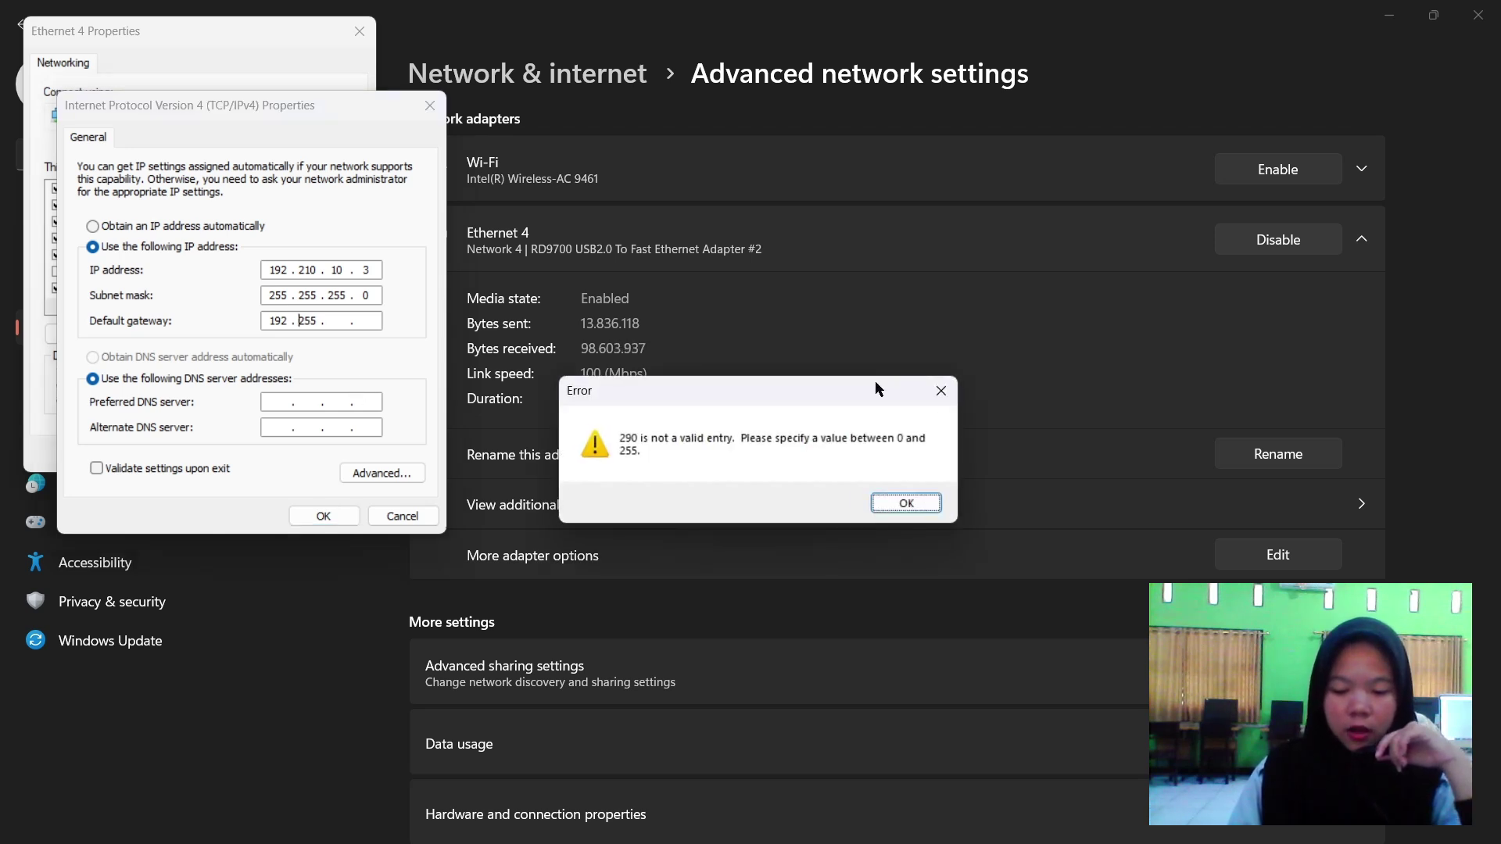
pyautogui.click(940, 390)
pyautogui.doubleClick(310, 320)
pyautogui.write('210 . ')
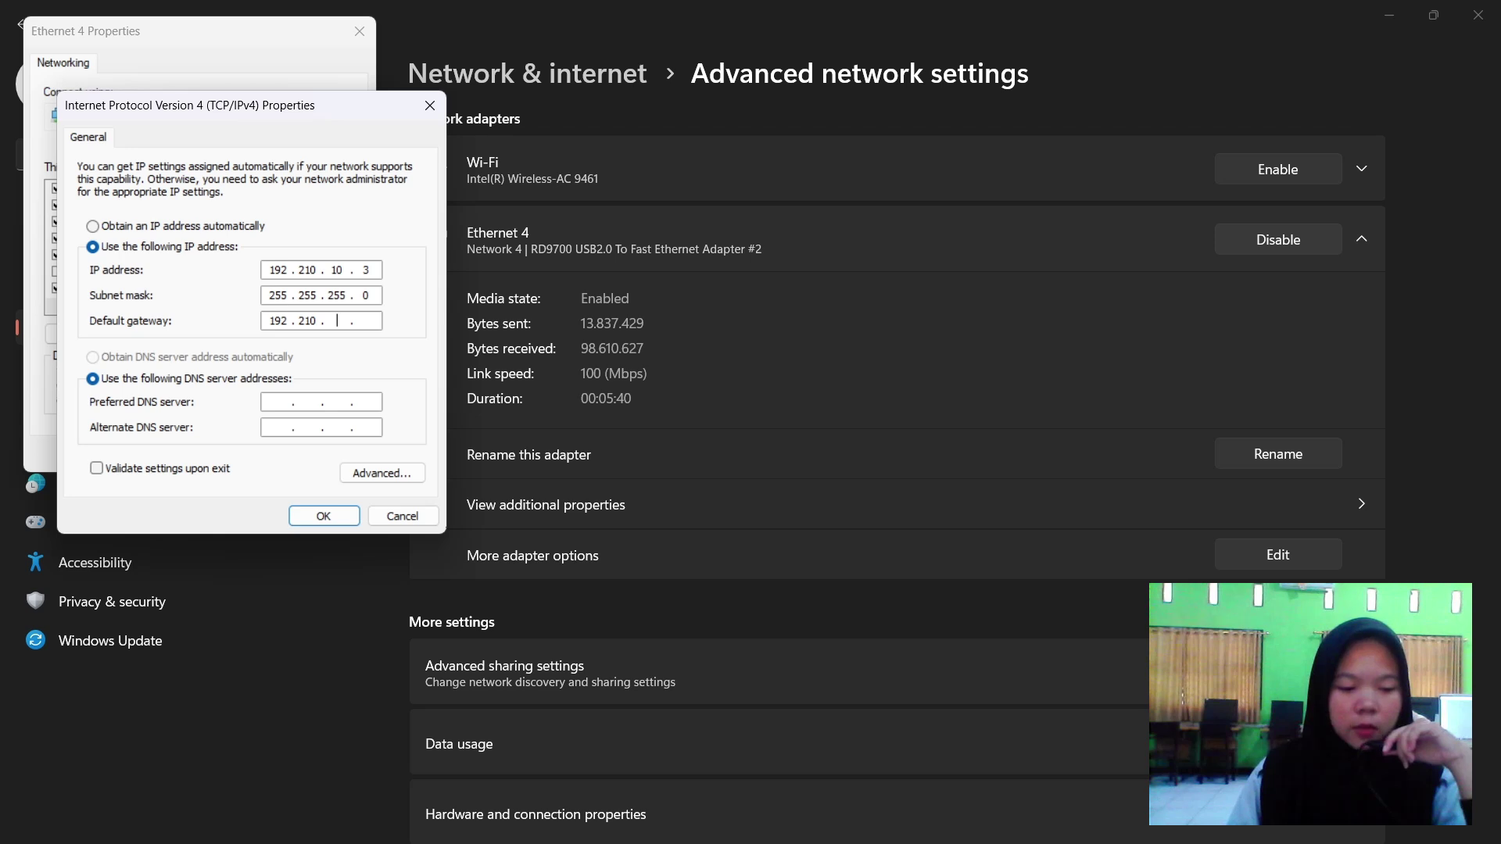
pyautogui.write('102')
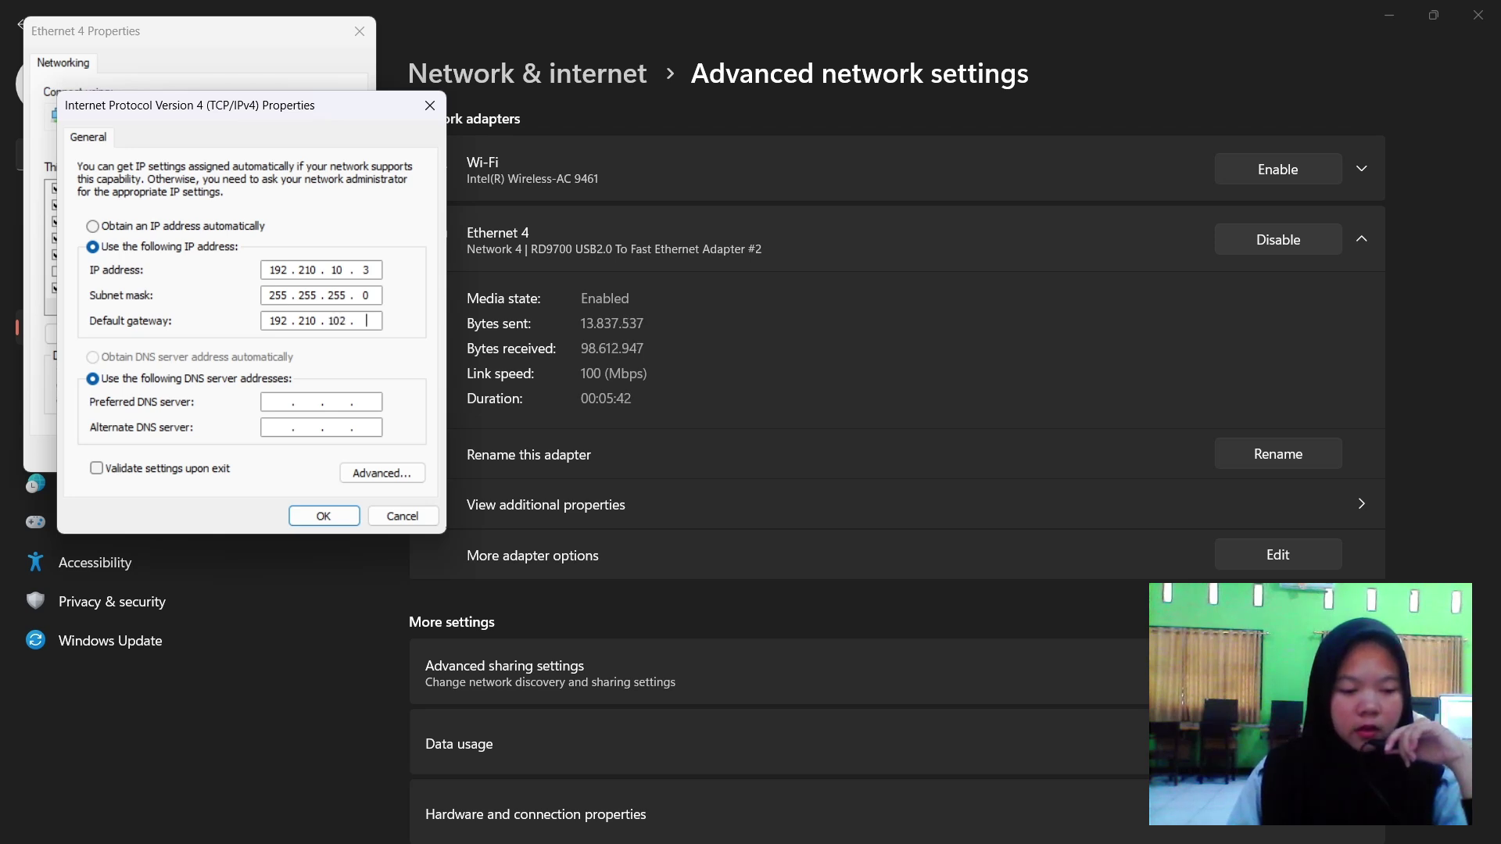
pyautogui.press('BackSpace')
pyautogui.write('2')
# Set DNS servers 192.168.2.254 and 8.8.8.8 and save the IPv4 settings.
pyautogui.click(280, 404)
pyautogui.write('192 . ')
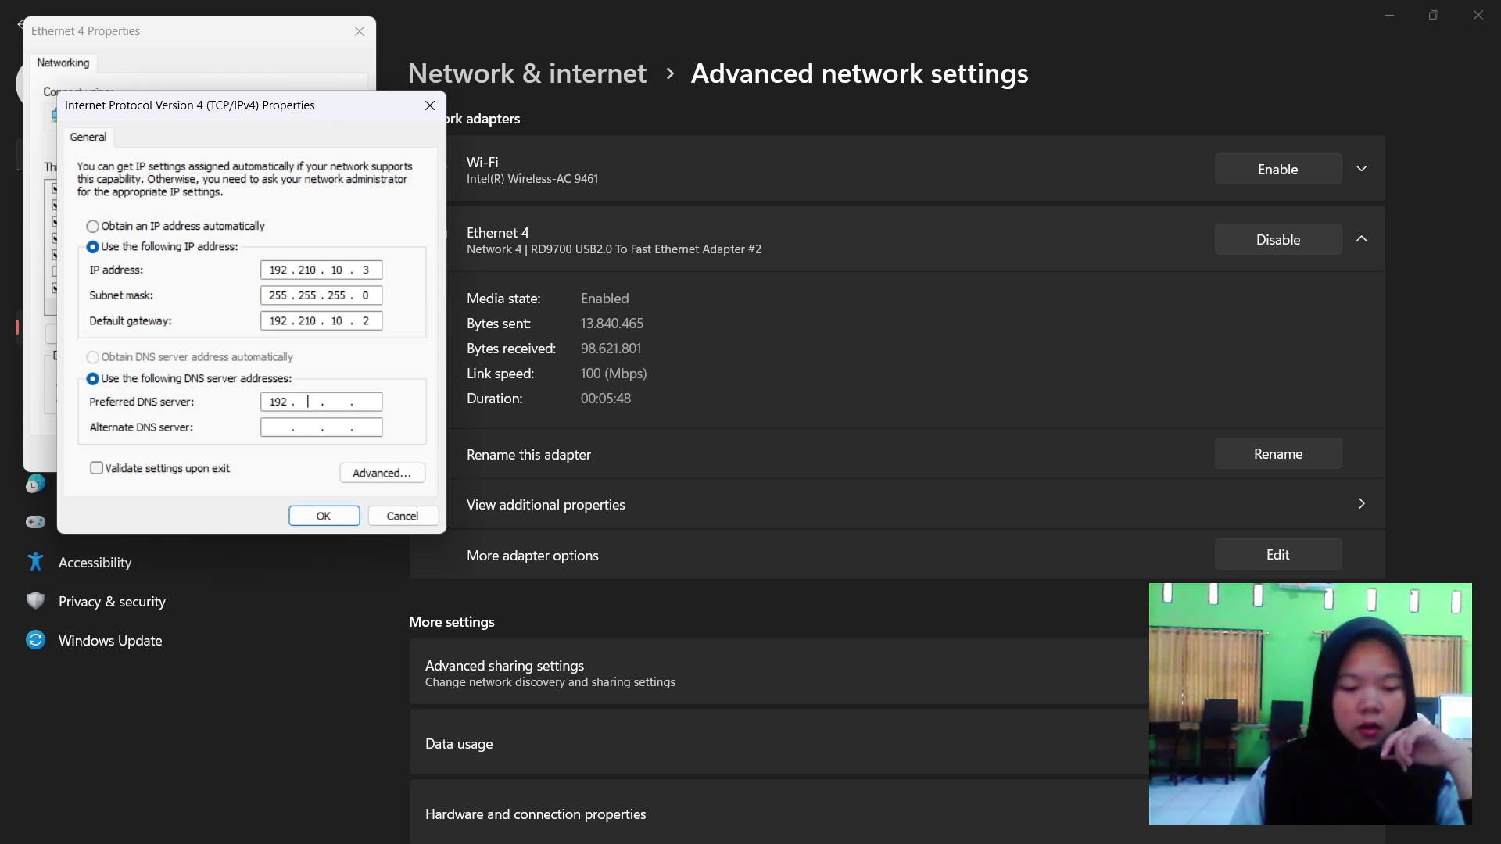
pyautogui.write('168 . 2 . 254')
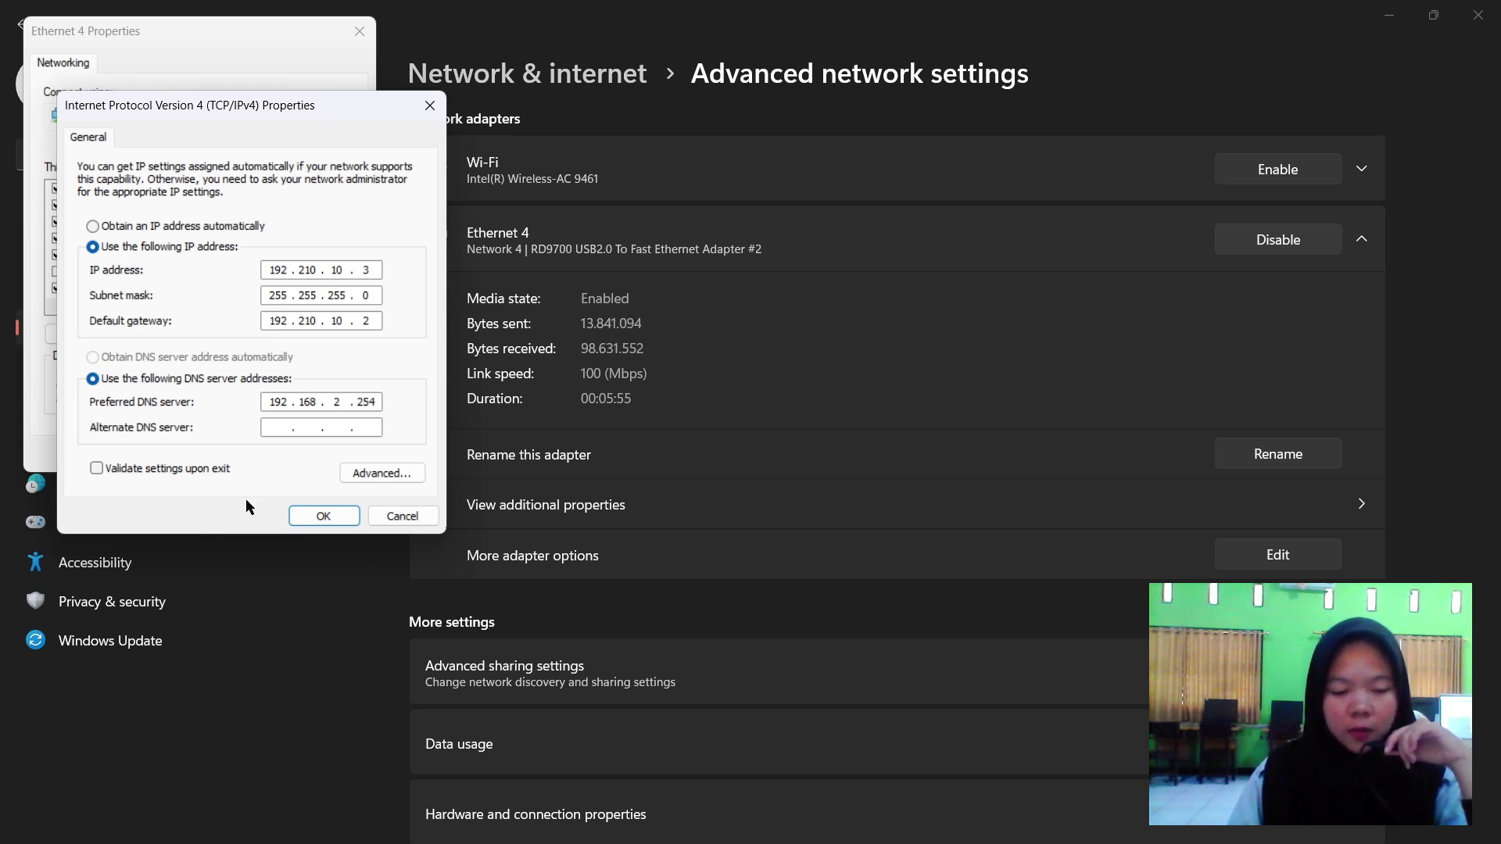
pyautogui.click(294, 426)
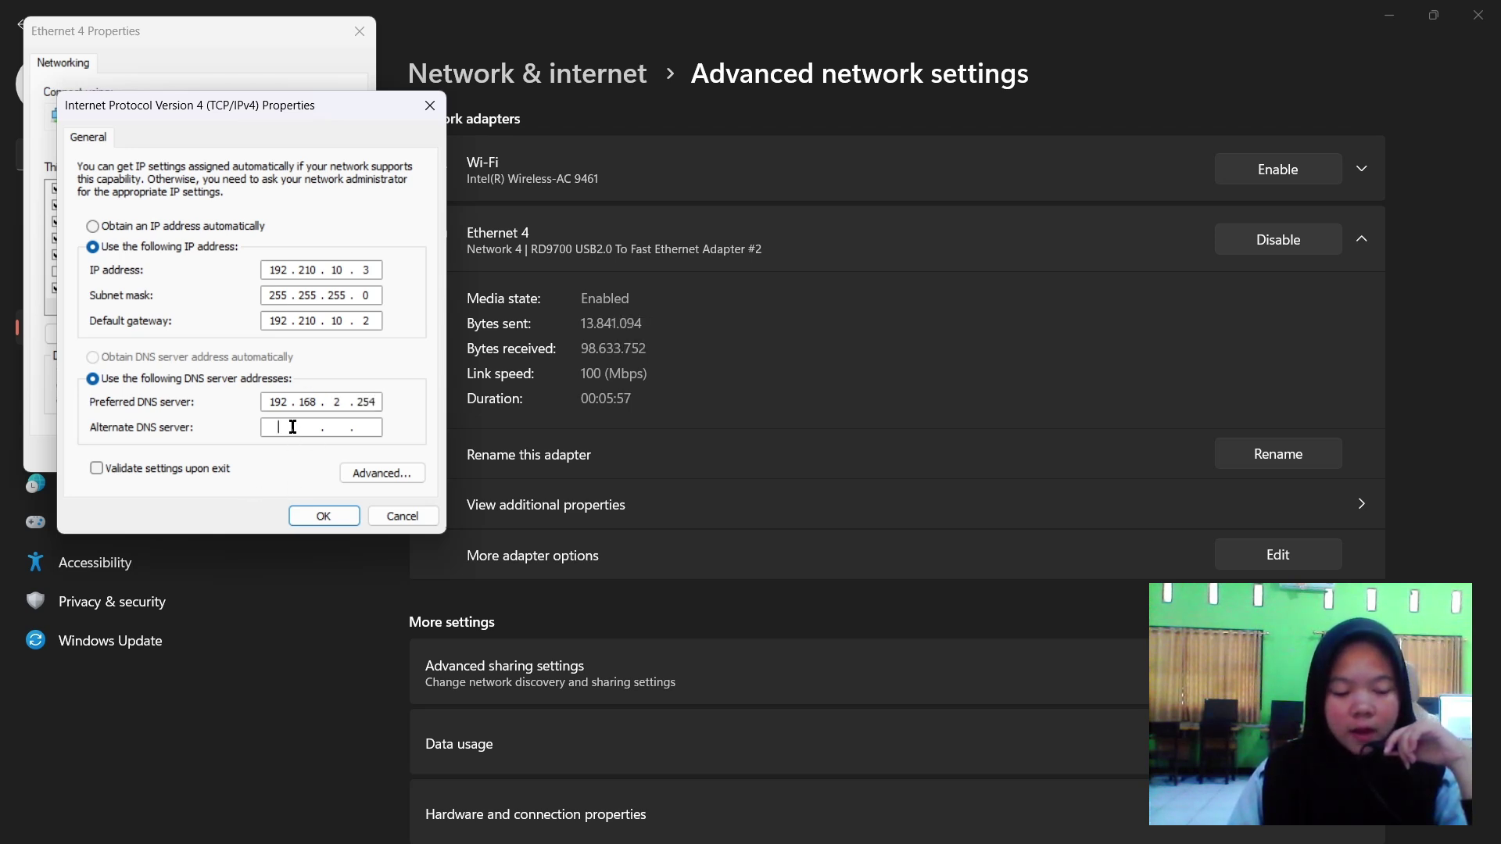
pyautogui.write('8.8.8.8')
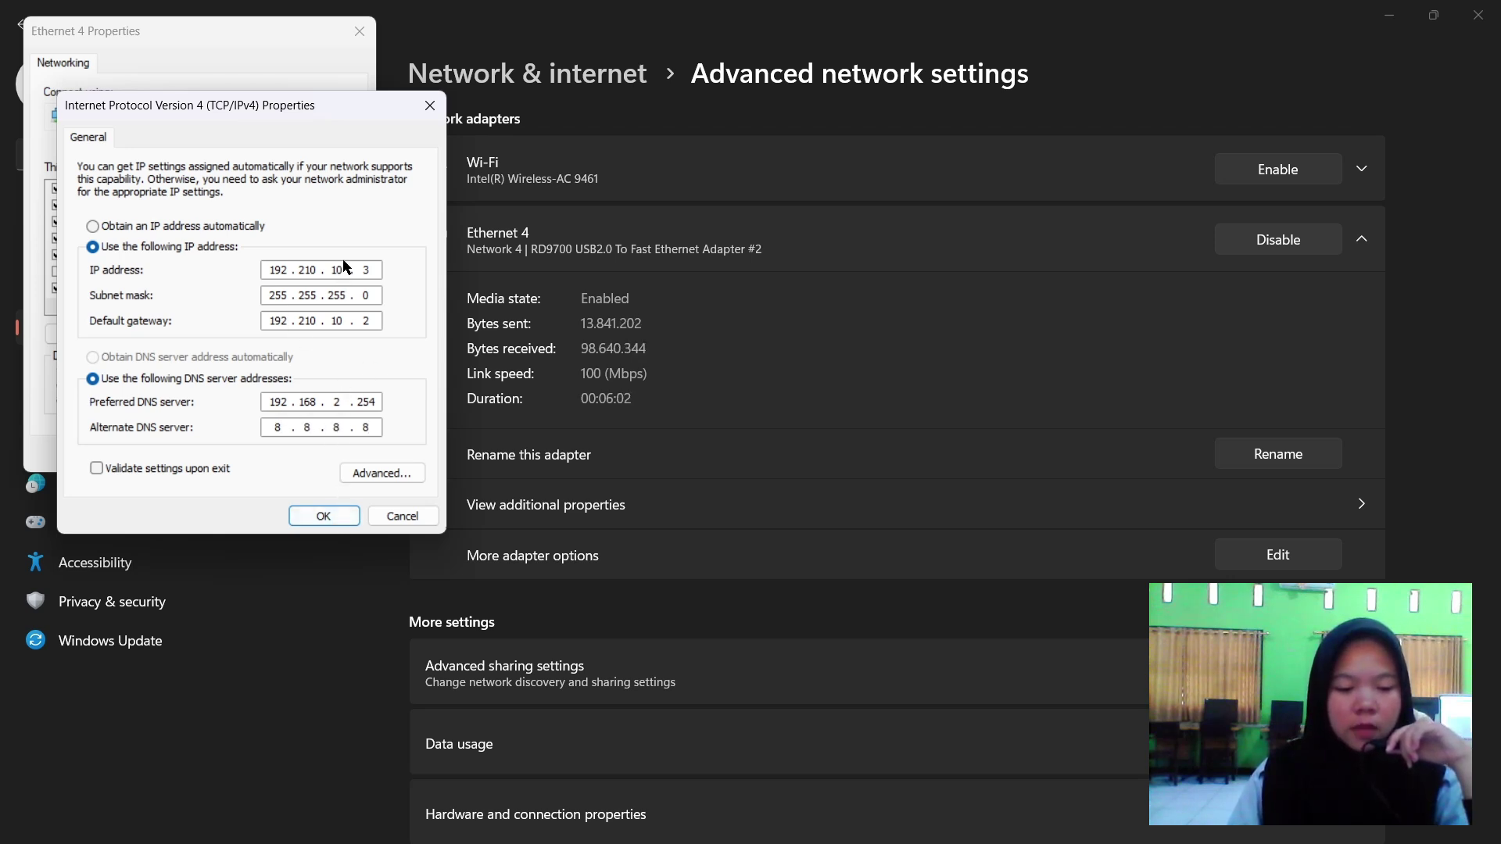
pyautogui.click(322, 321)
pyautogui.click(343, 322)
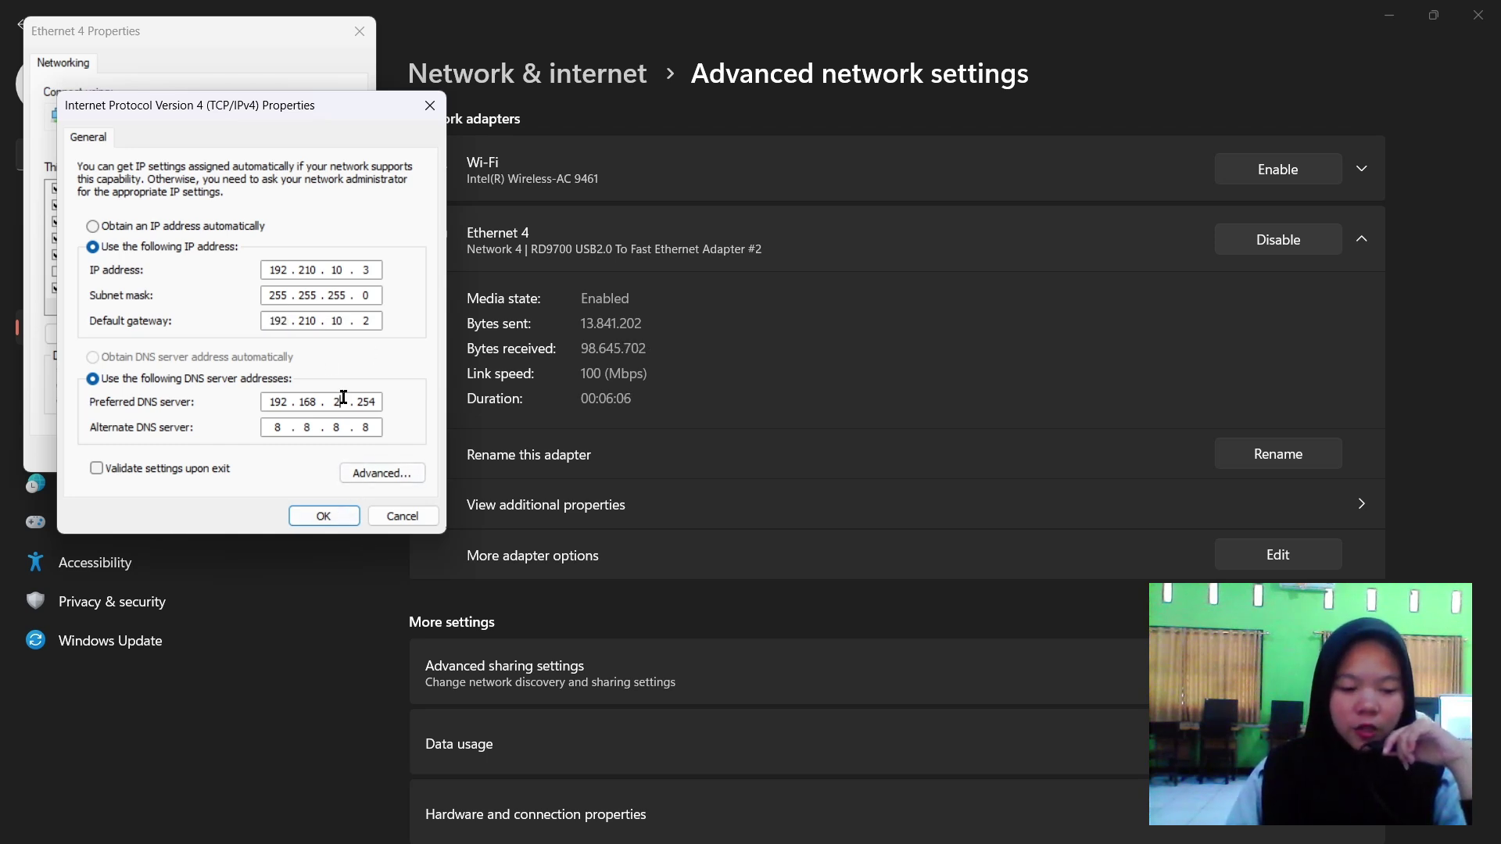
pyautogui.click(327, 520)
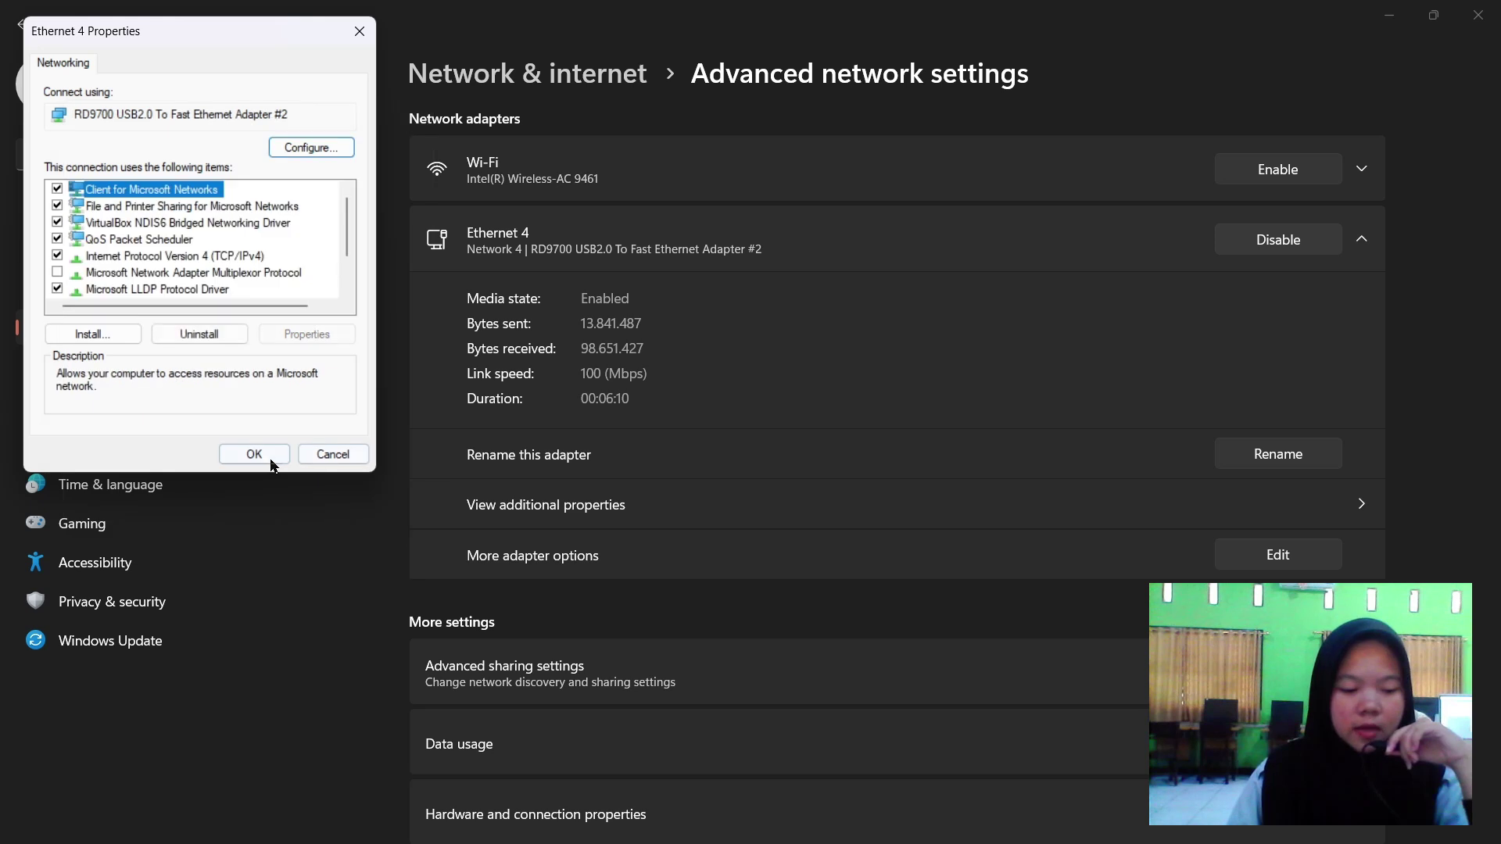
pyautogui.click(258, 455)
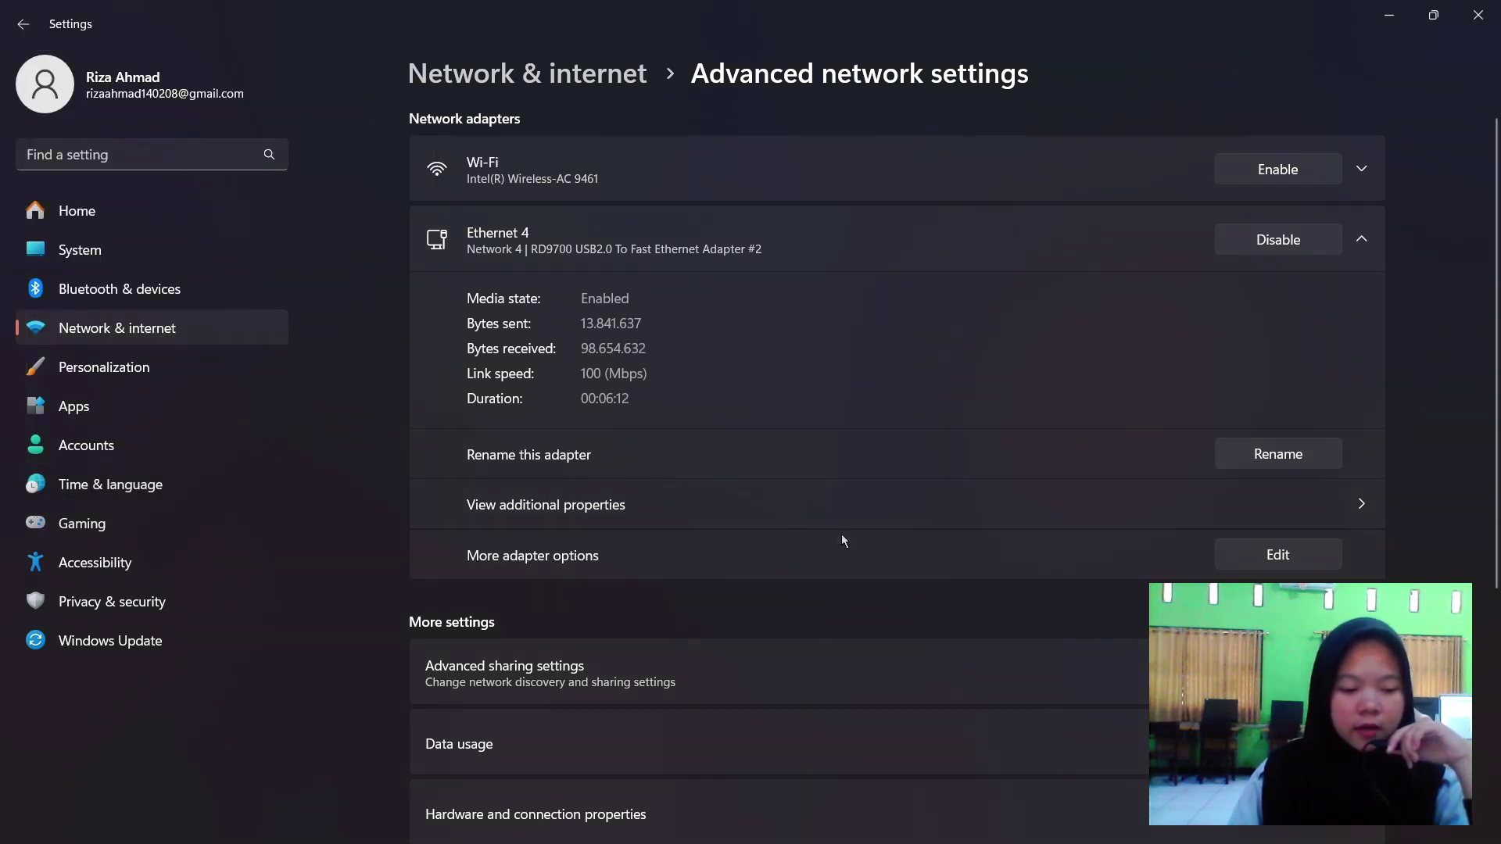
# Verify Ethernet 4's manual address 192.210.10.3, gateway 192.210.10.2 and DNS servers in its properties.
pyautogui.click(1289, 509)
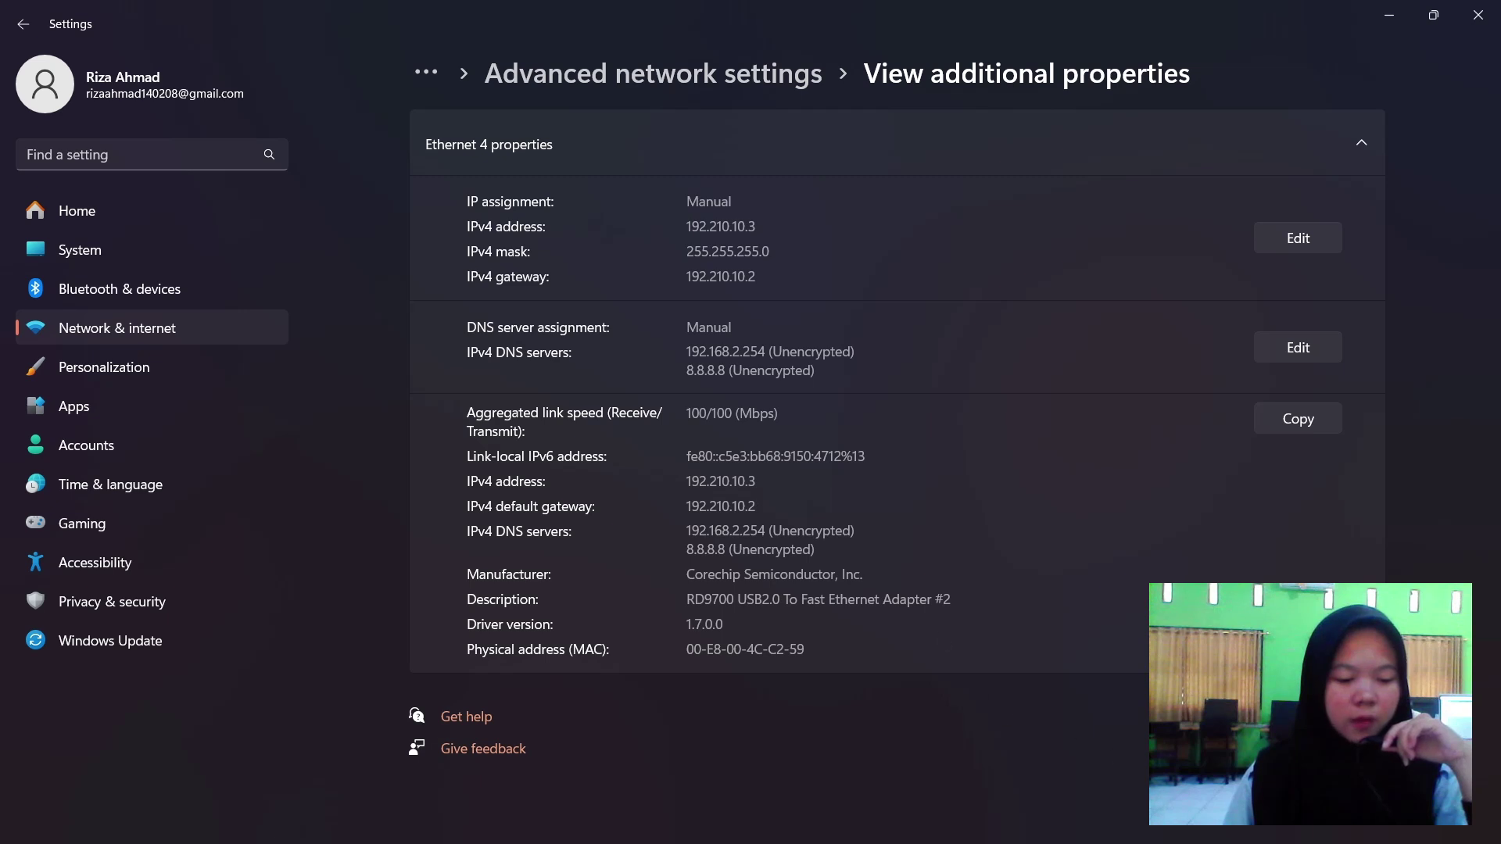
pyautogui.moveTo(1224, 833)
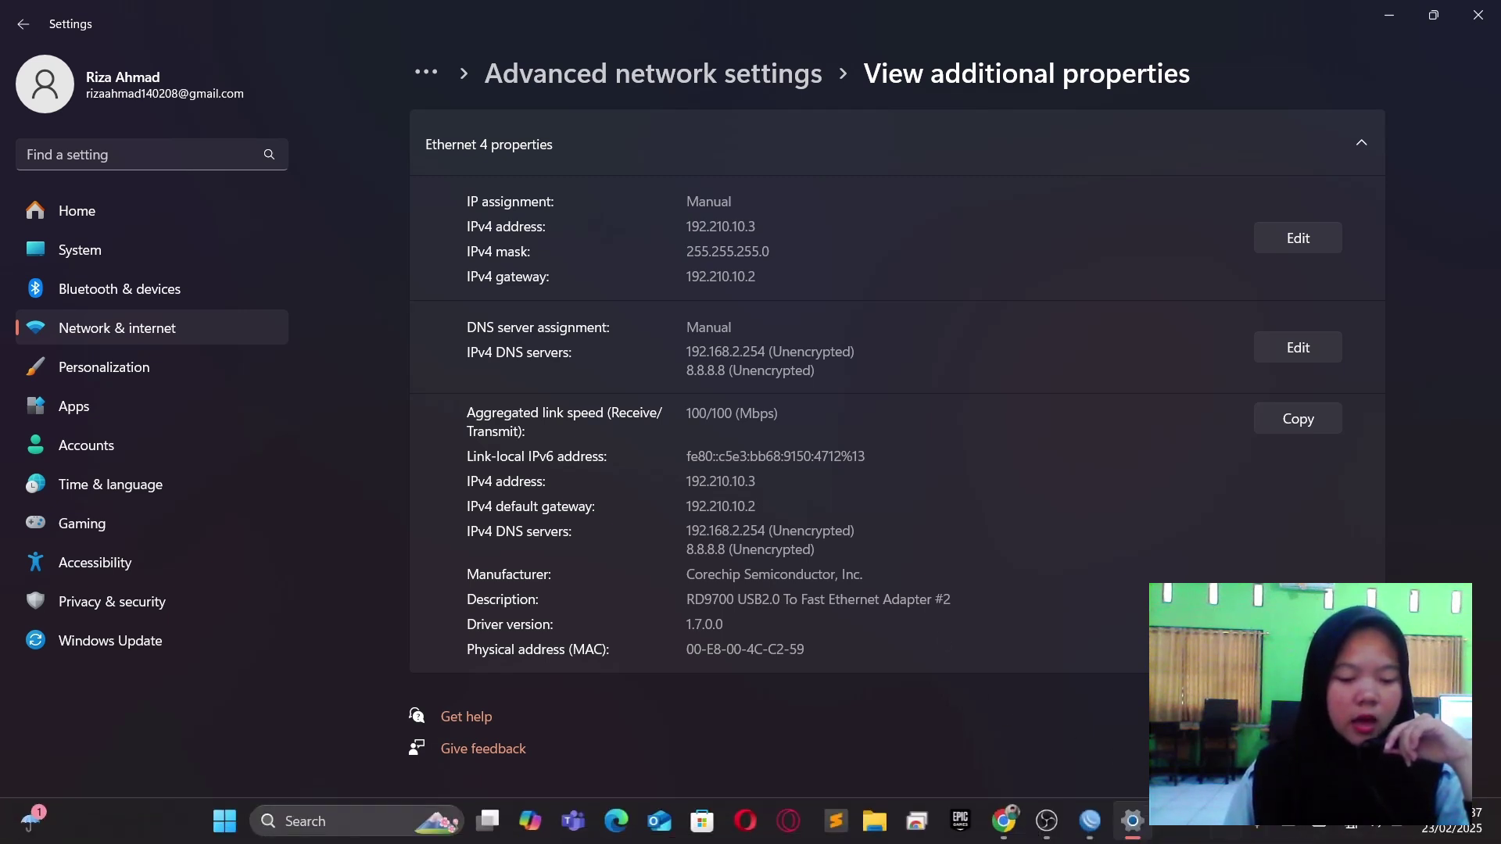
pyautogui.click(1091, 825)
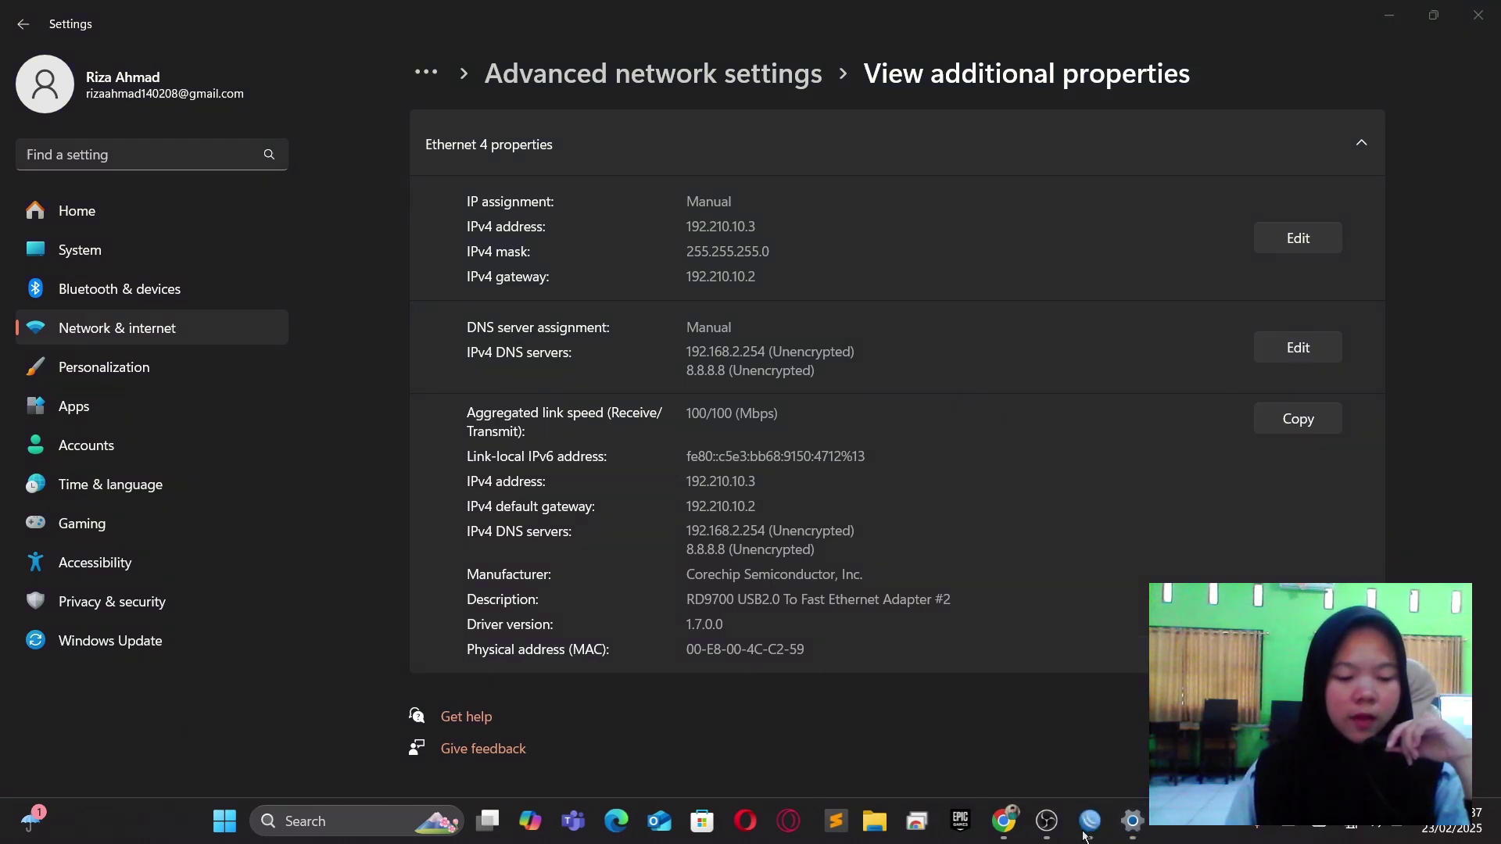
pyautogui.moveTo(1088, 828)
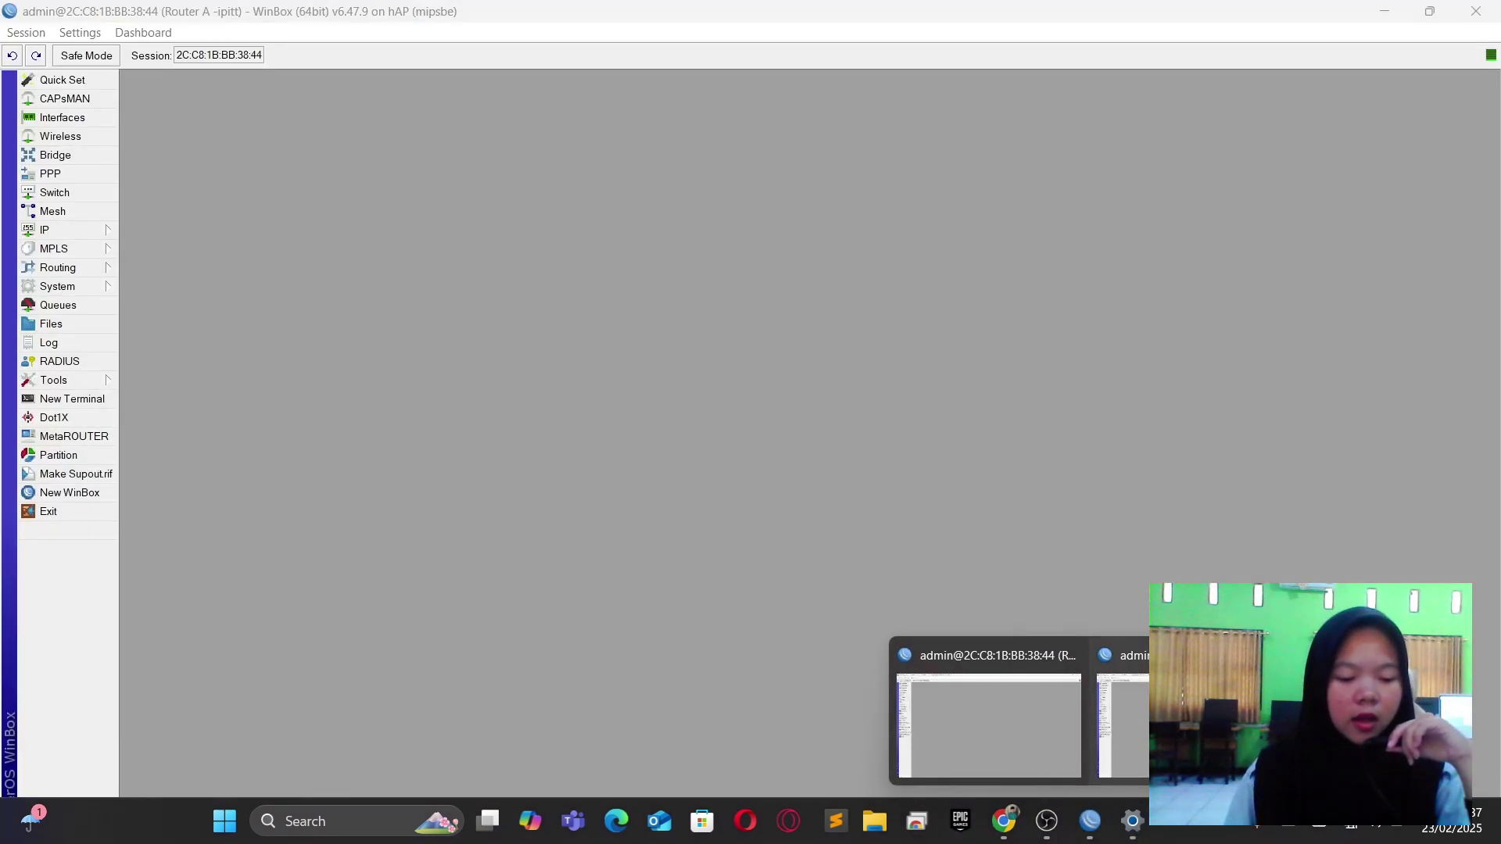
# Ping 8.8.8.8 from Router A's terminal and stop it to see the summary.
pyautogui.click(1079, 731)
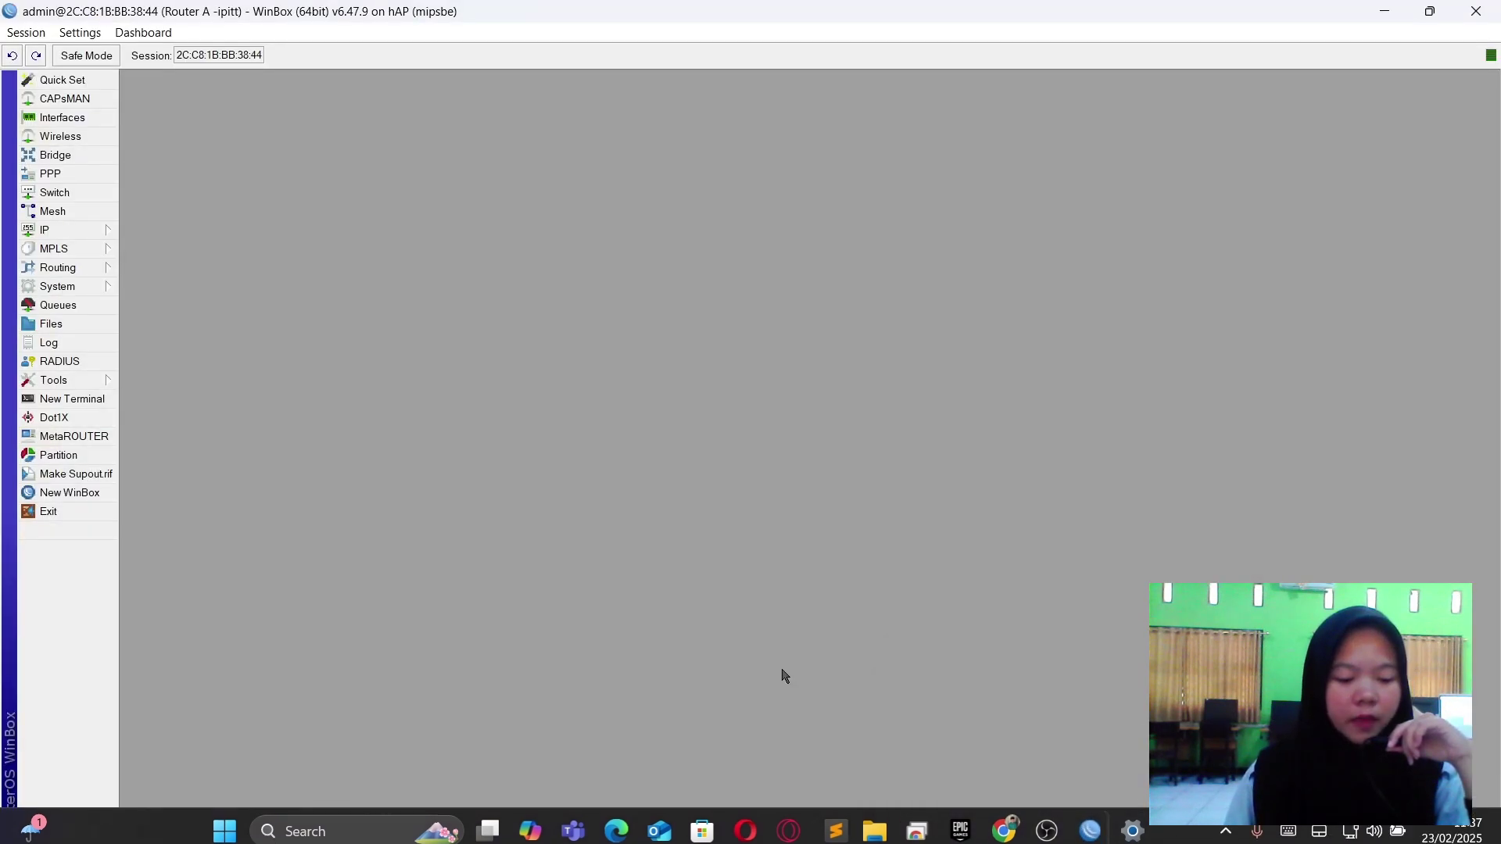
pyautogui.click(78, 402)
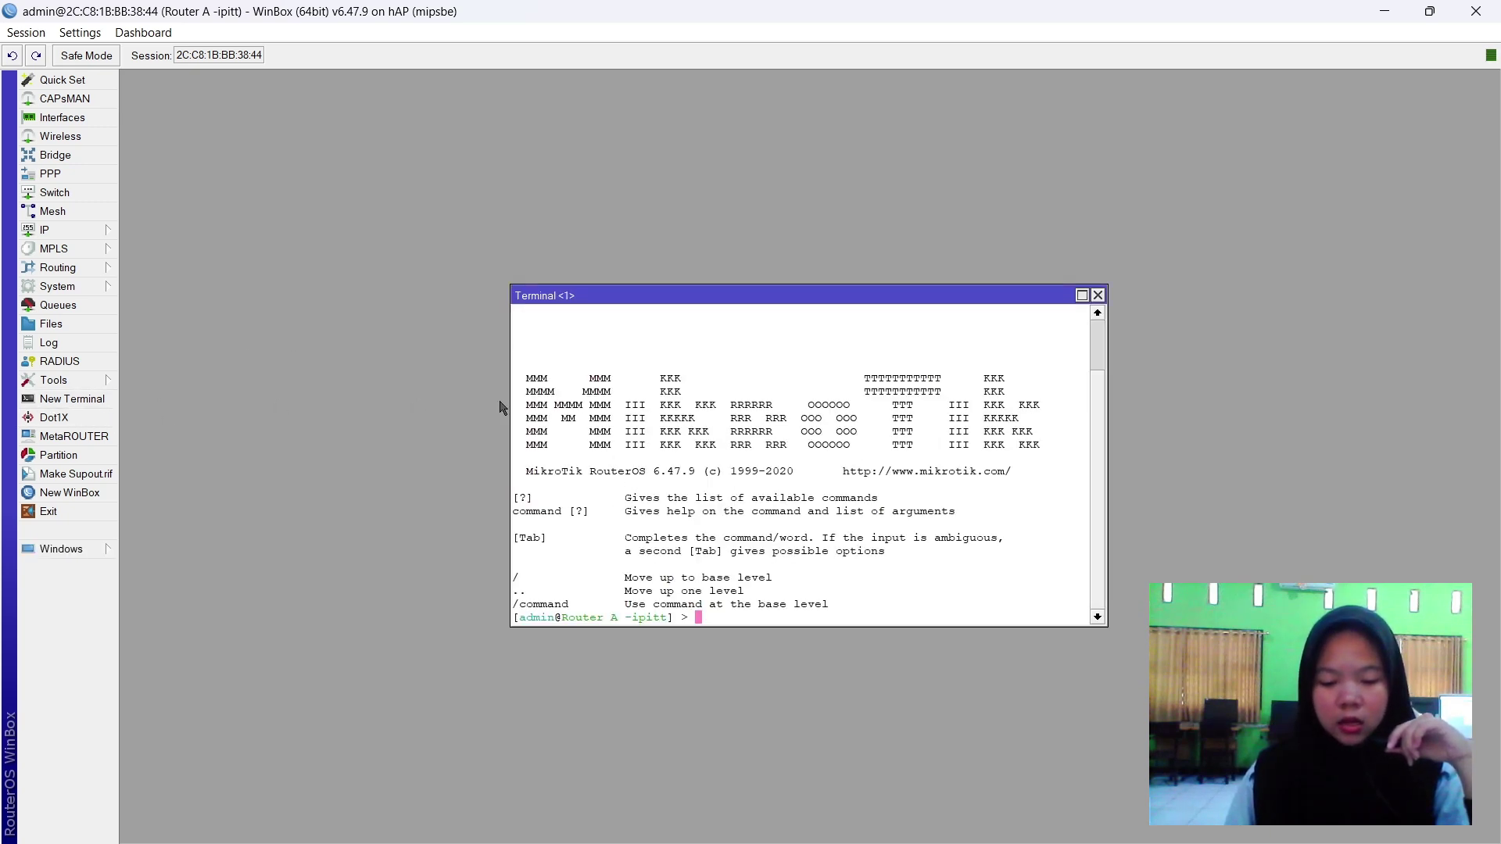
pyautogui.write('pin')
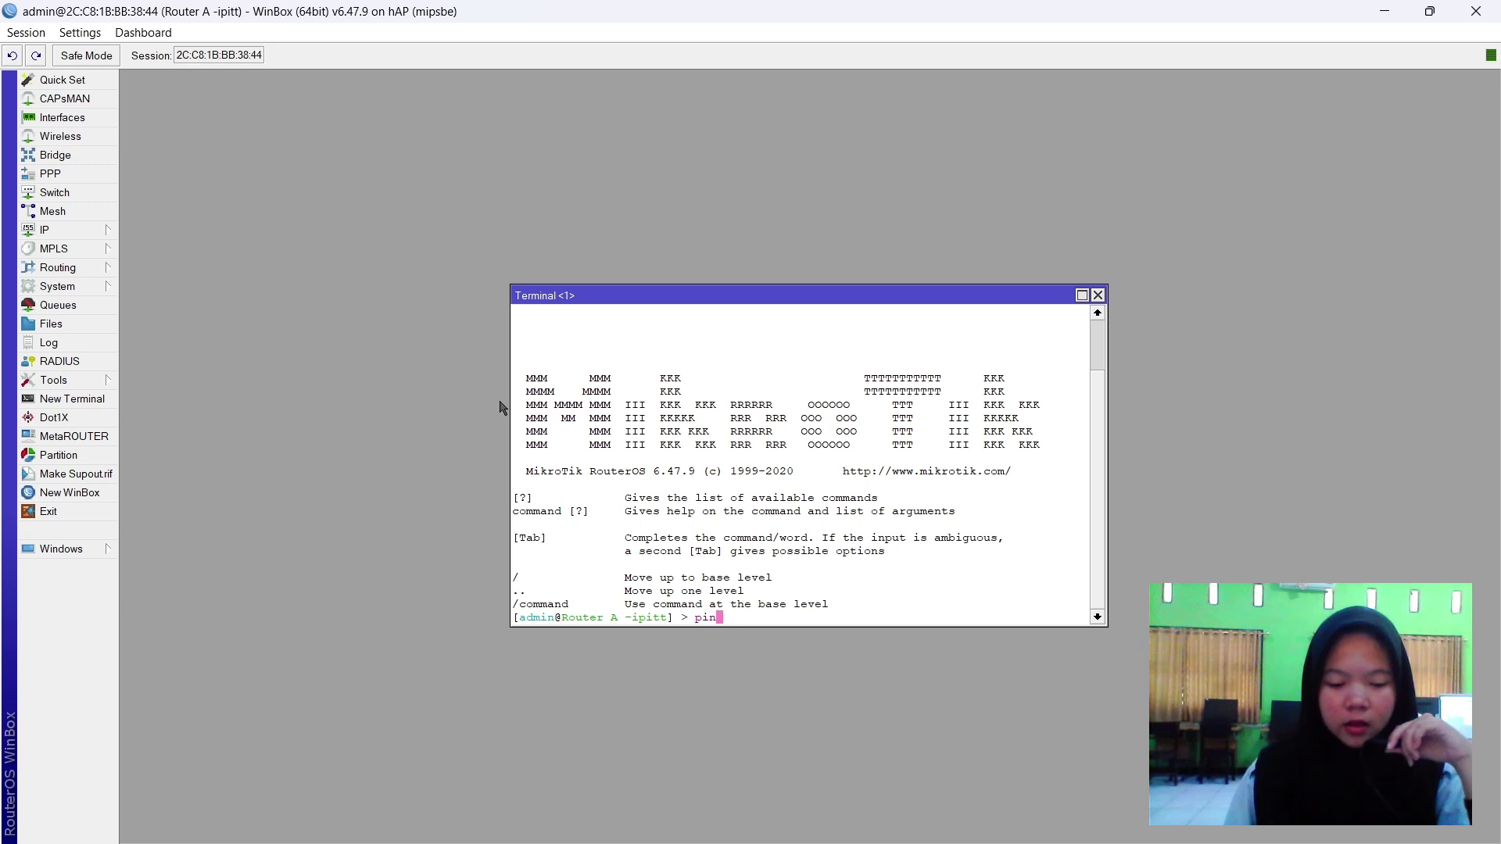
pyautogui.write('g 8.8.8.8')
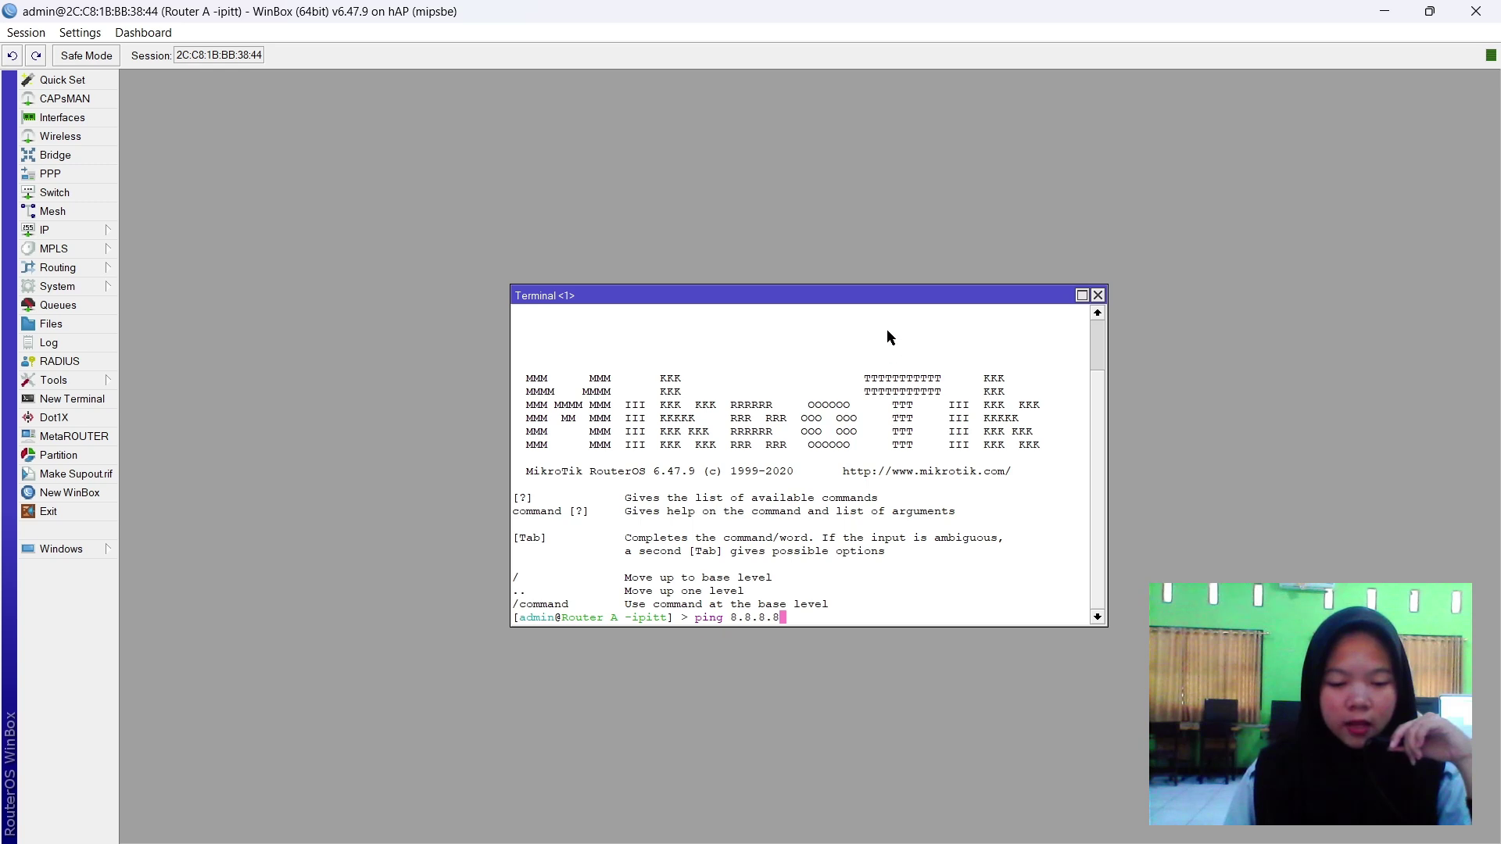
pyautogui.moveTo(885, 303); pyautogui.dragTo(888, 202)
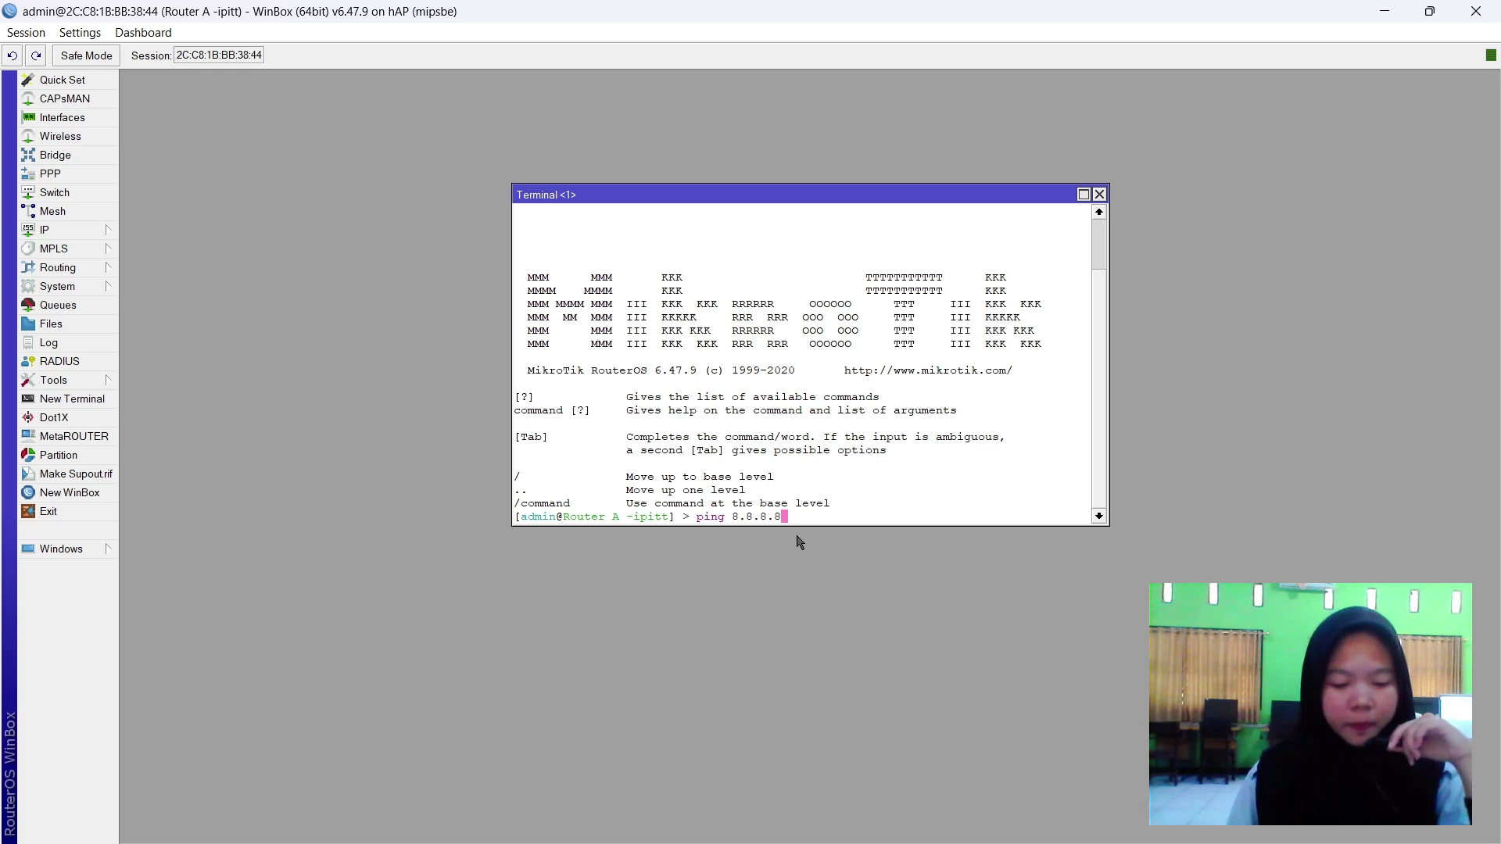
pyautogui.press('Return')
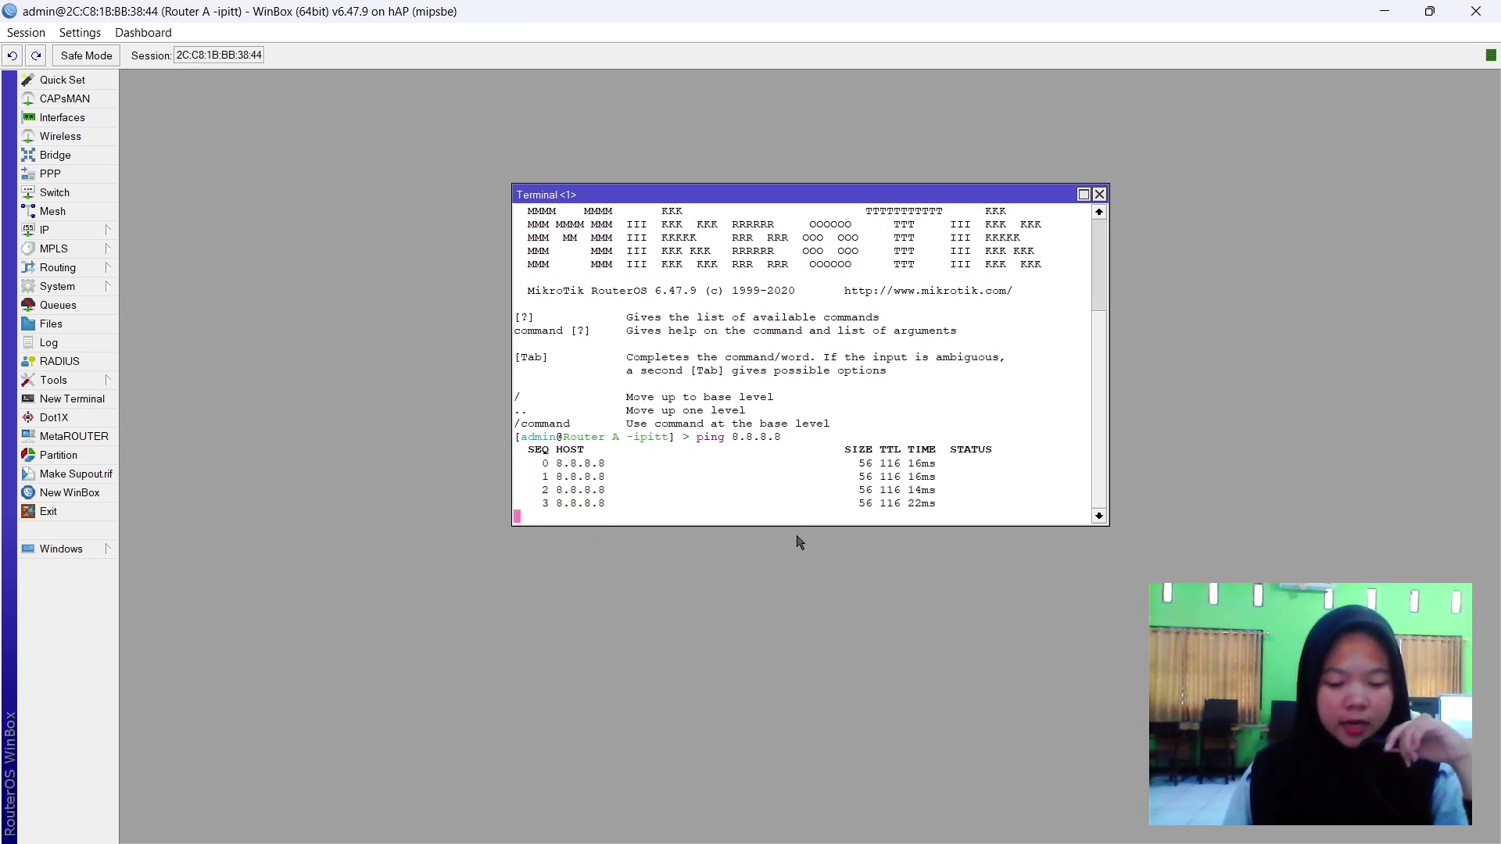
pyautogui.hotkey('ctrl', 'c')
# Ping google.com from the terminal, stop it, and close the terminal.
pyautogui.press('Up')
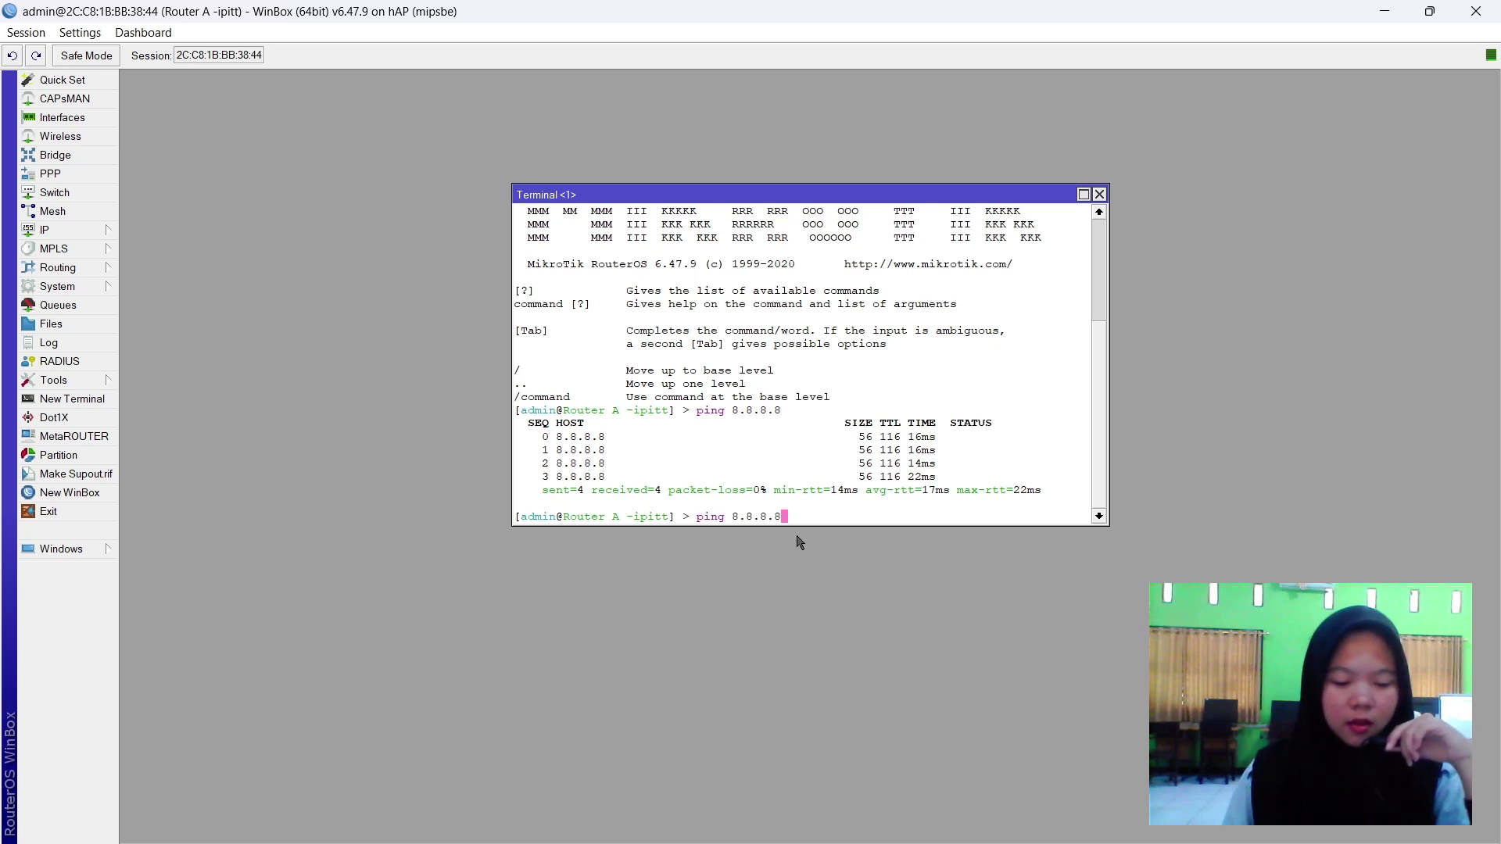
pyautogui.press('BackSpace')
pyautogui.press('BackSpace')
pyautogui.press('BackSpace')
pyautogui.press('BackSpace')
pyautogui.press('BackSpace')
pyautogui.press('BackSpace')
pyautogui.press('BackSpace')
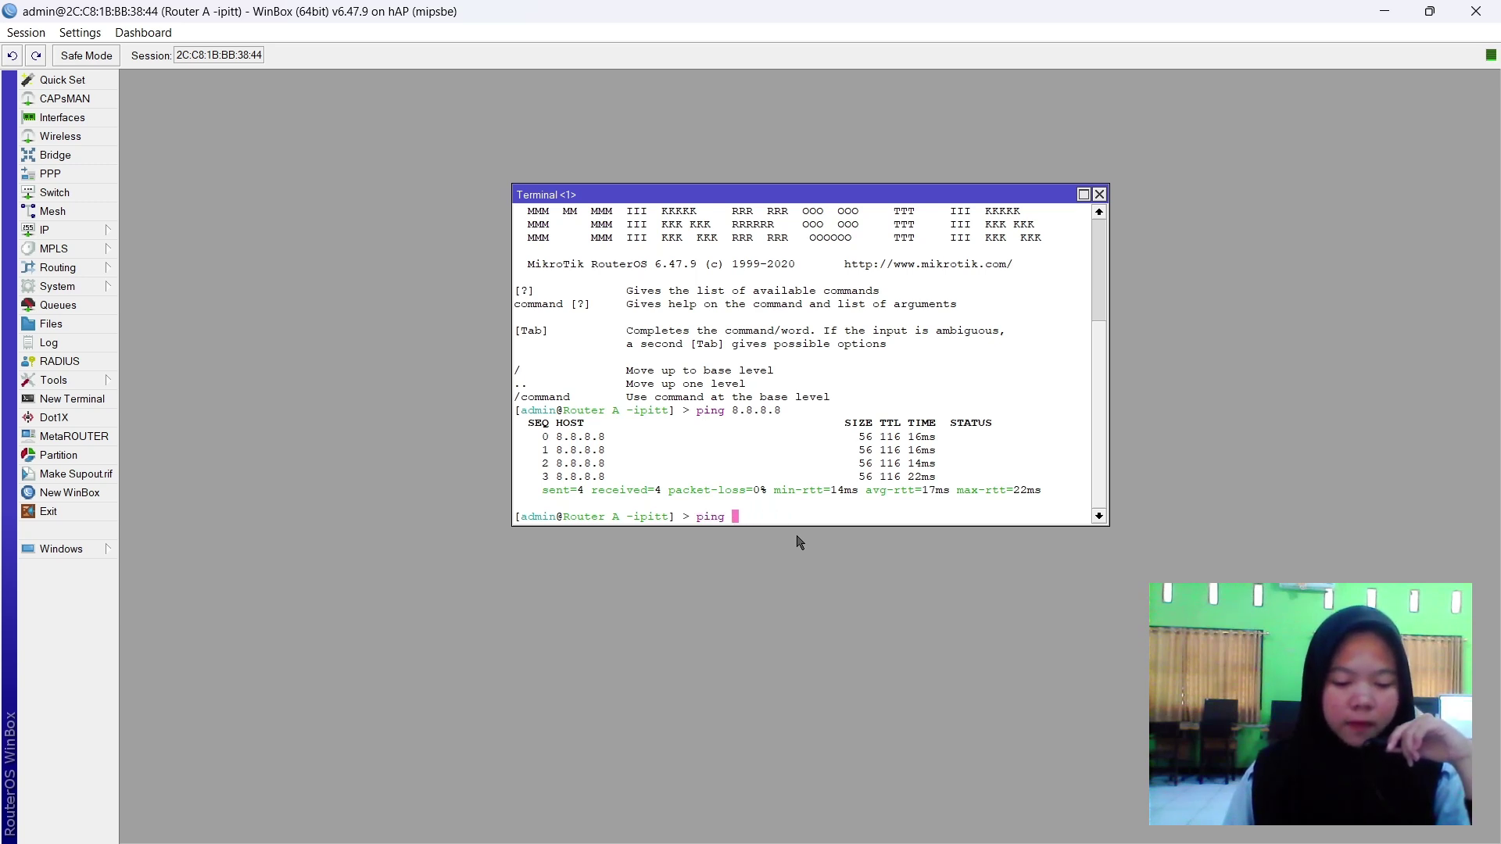
pyautogui.write('googl')
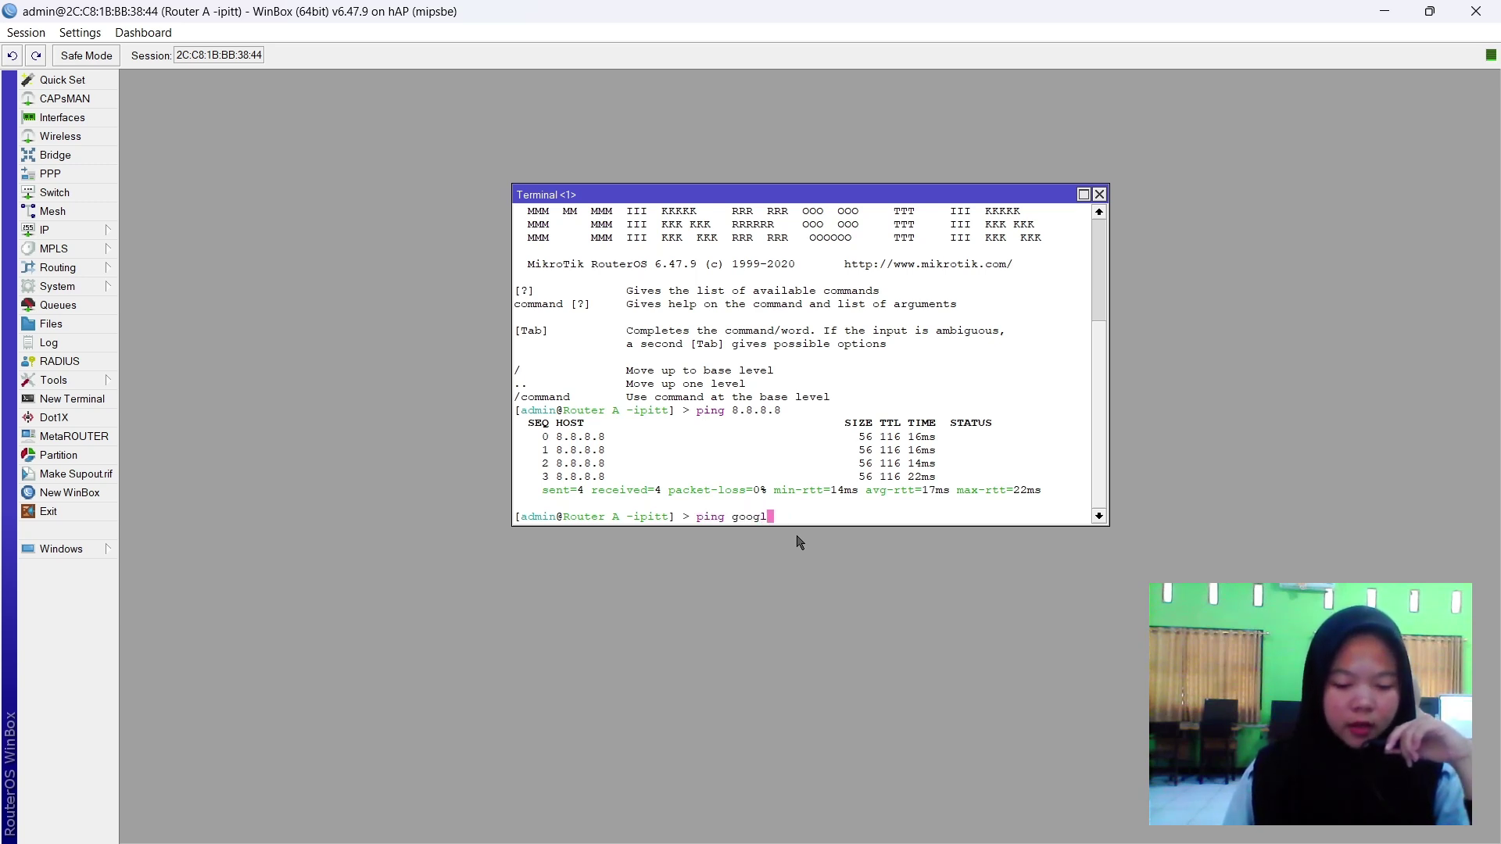
pyautogui.write('e')
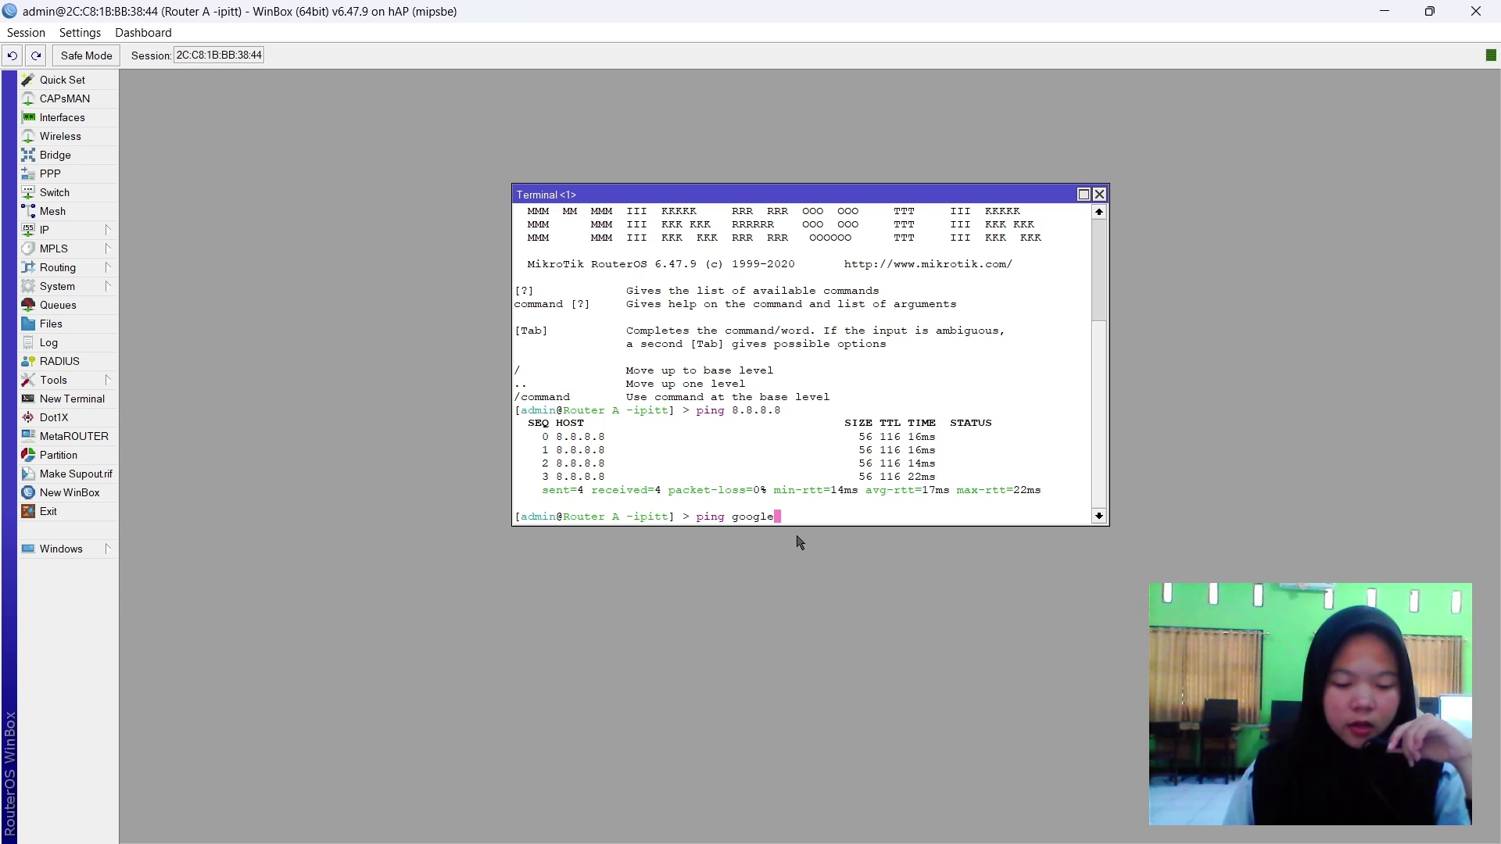
pyautogui.write('.com')
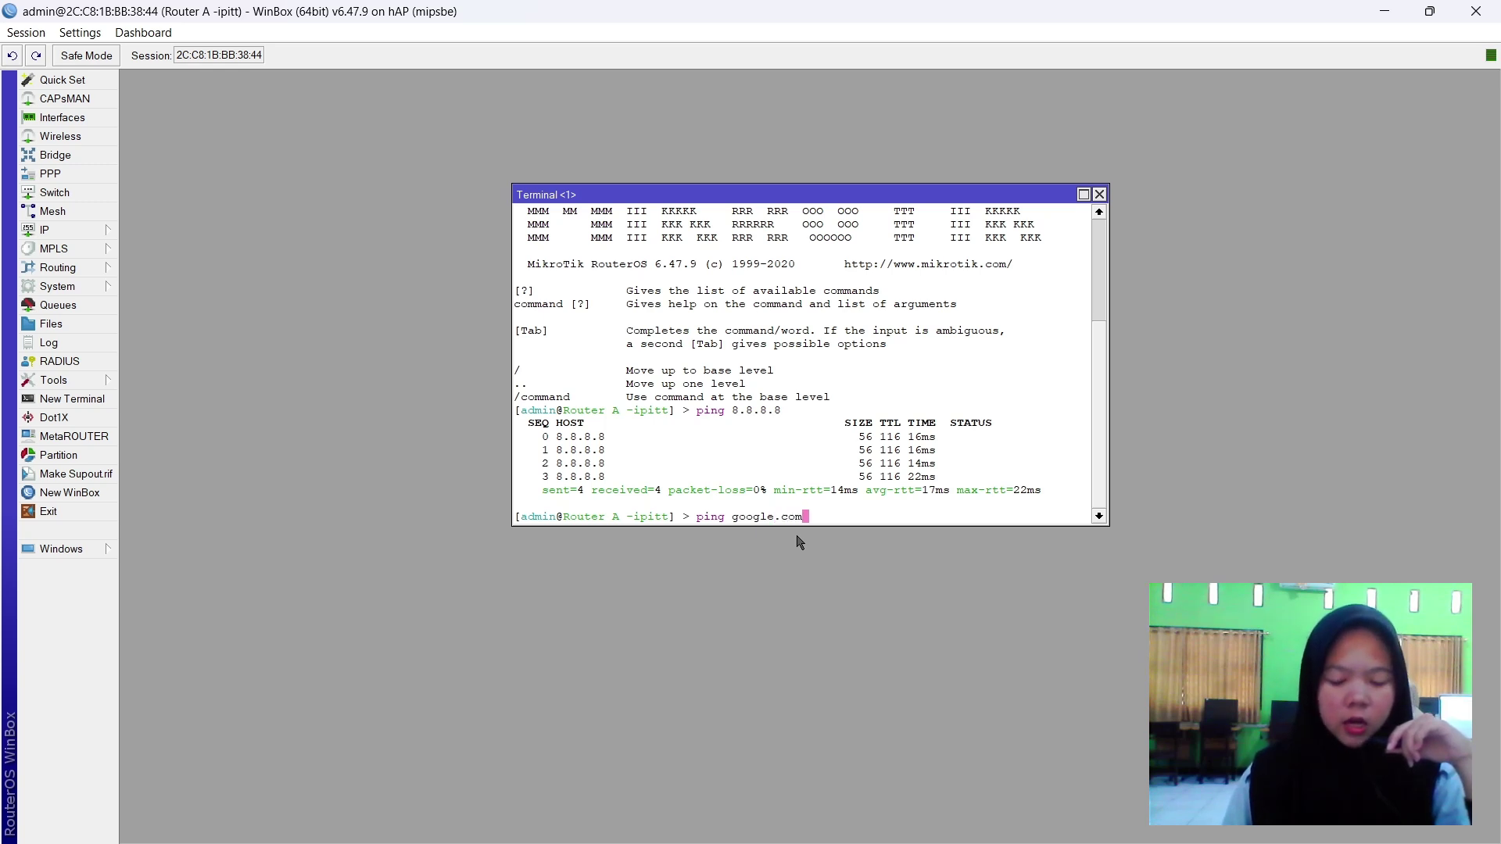
pyautogui.press('Return')
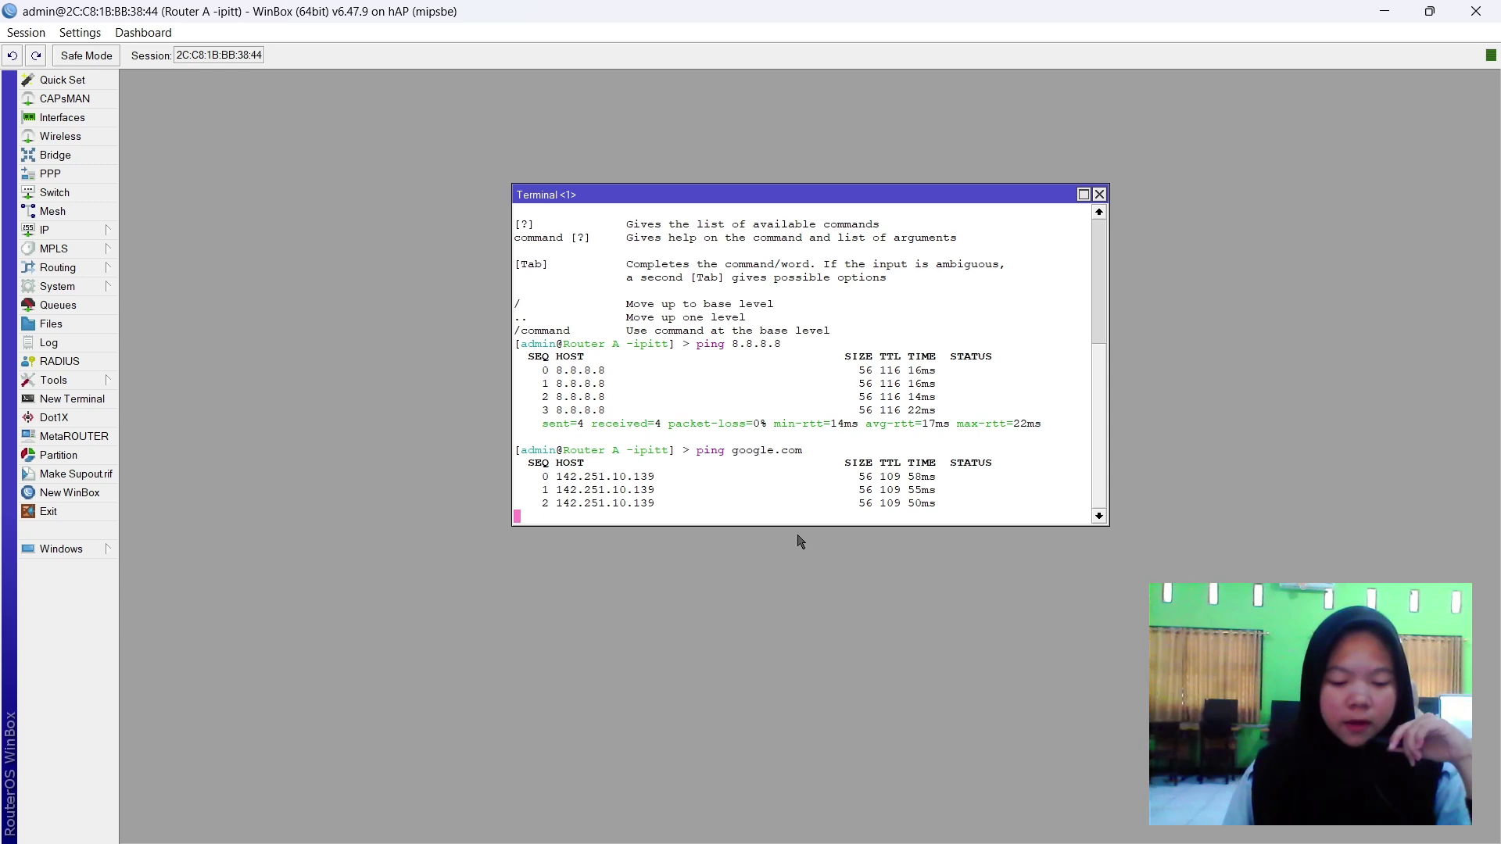
pyautogui.hotkey('ctrl', 'c')
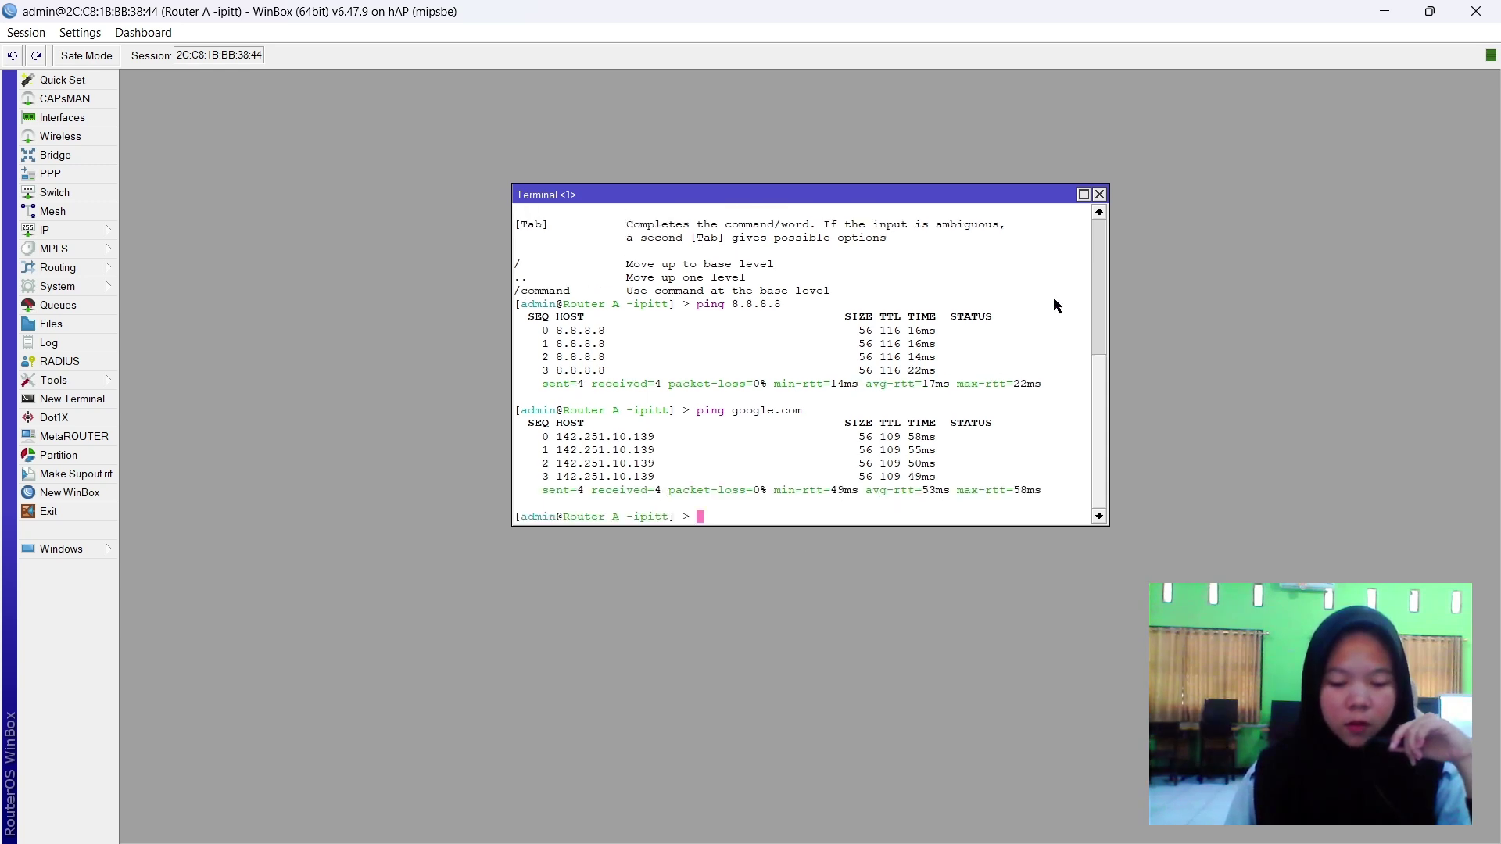
pyautogui.click(1100, 195)
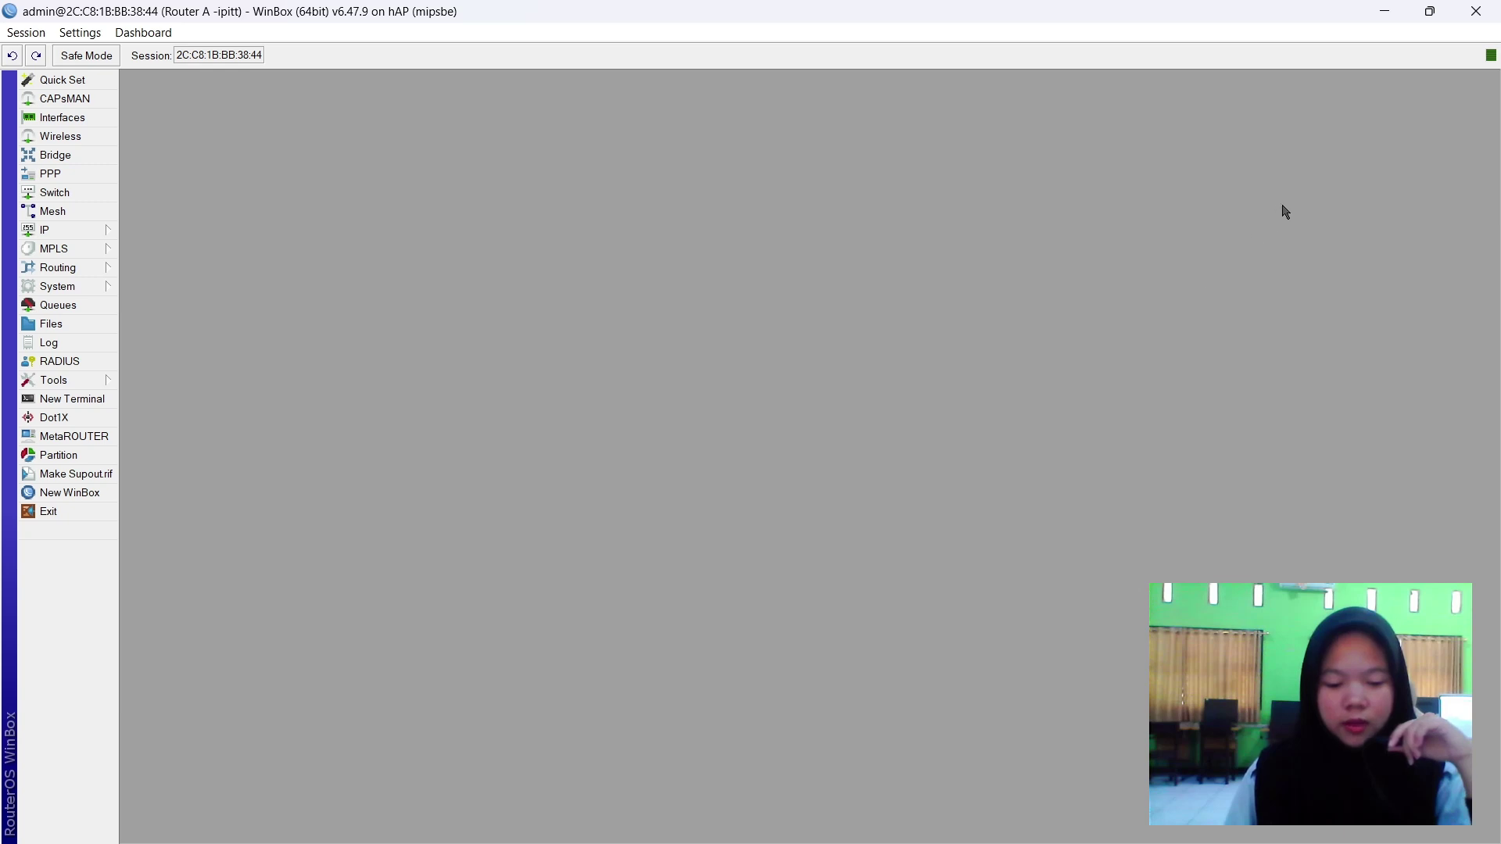
# Switch over to the Router B WinBox connection.
pyautogui.hotkey('alt', 'Tab')
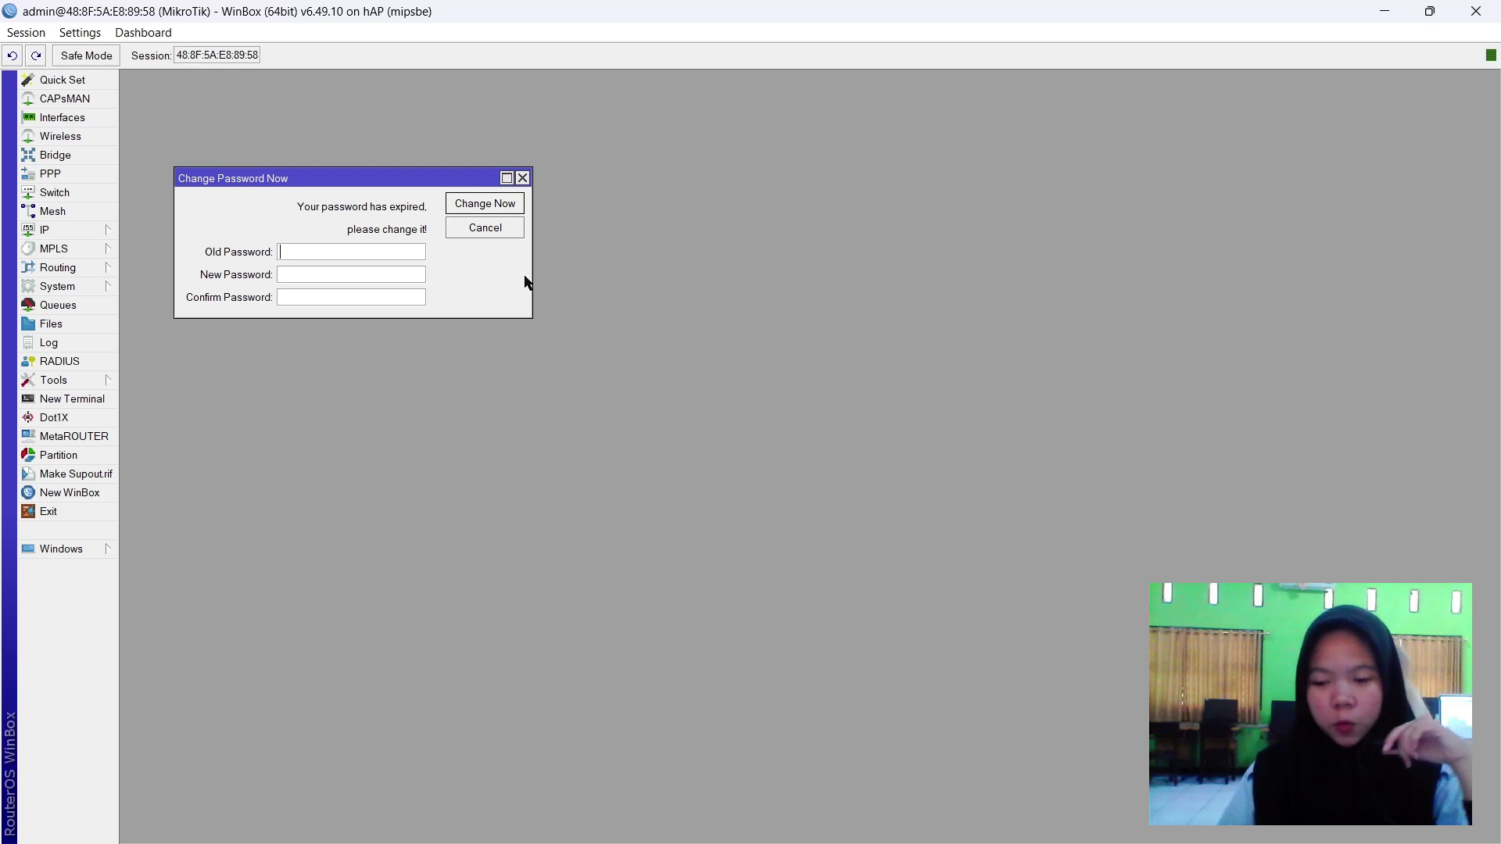
# Dismiss the expired-password prompt and set the identity to Router B with the user's name suffix.
pyautogui.click(522, 178)
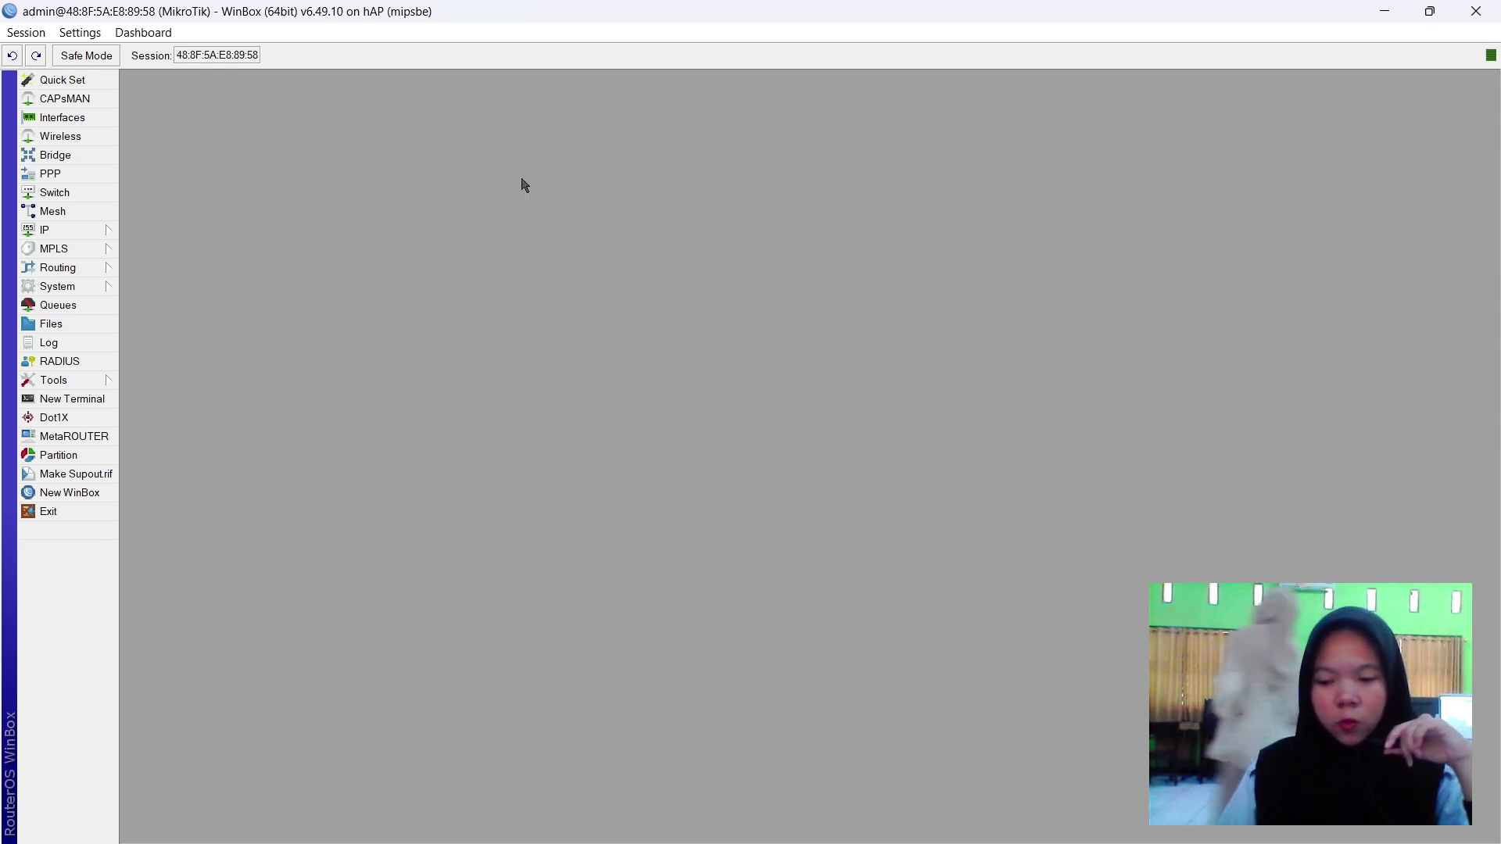
pyautogui.click(64, 234)
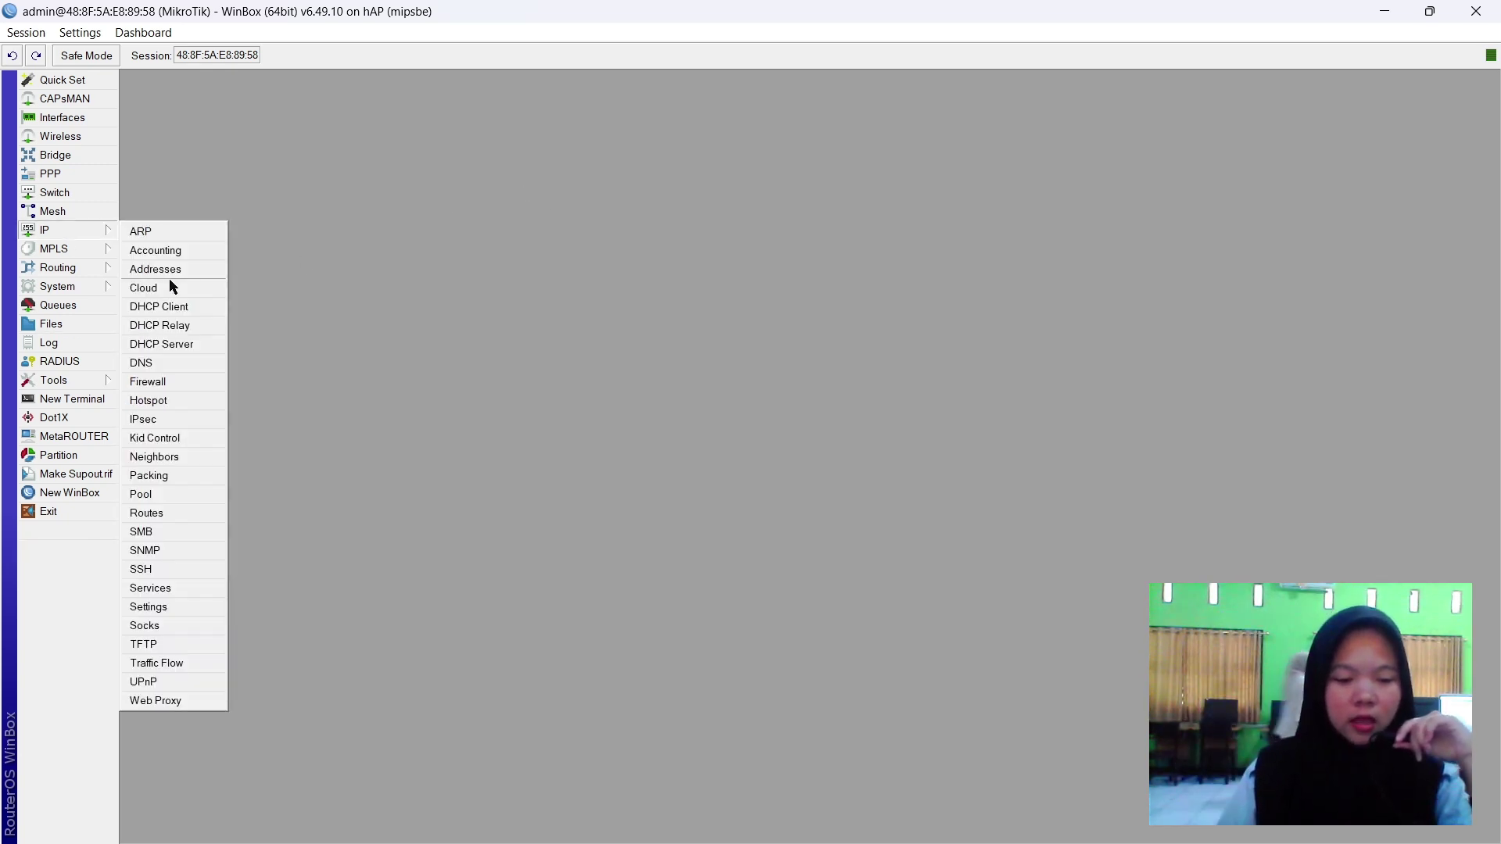
pyautogui.click(95, 284)
pyautogui.click(167, 418)
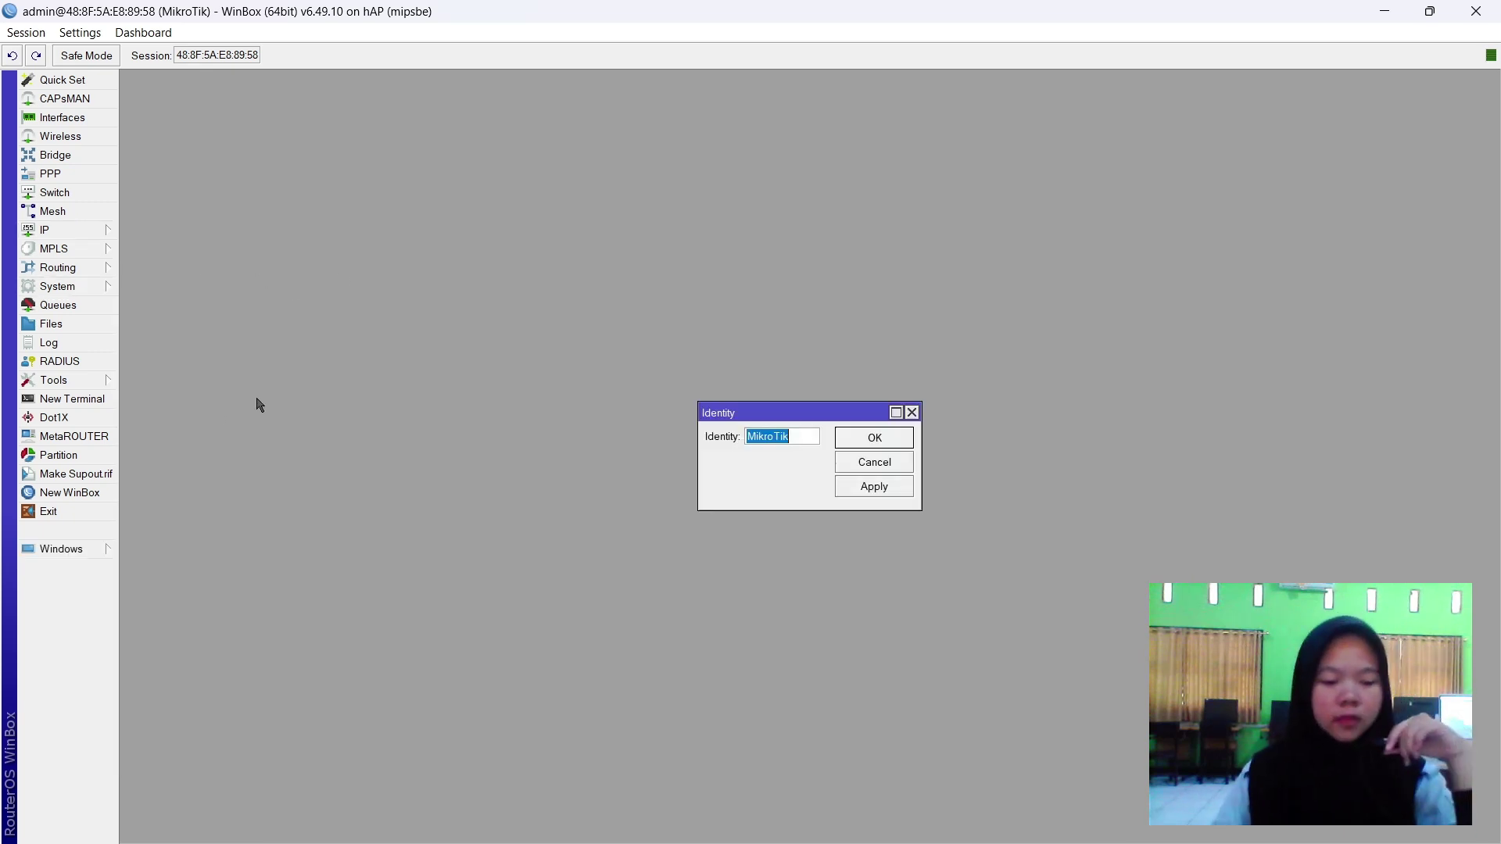
pyautogui.write('r')
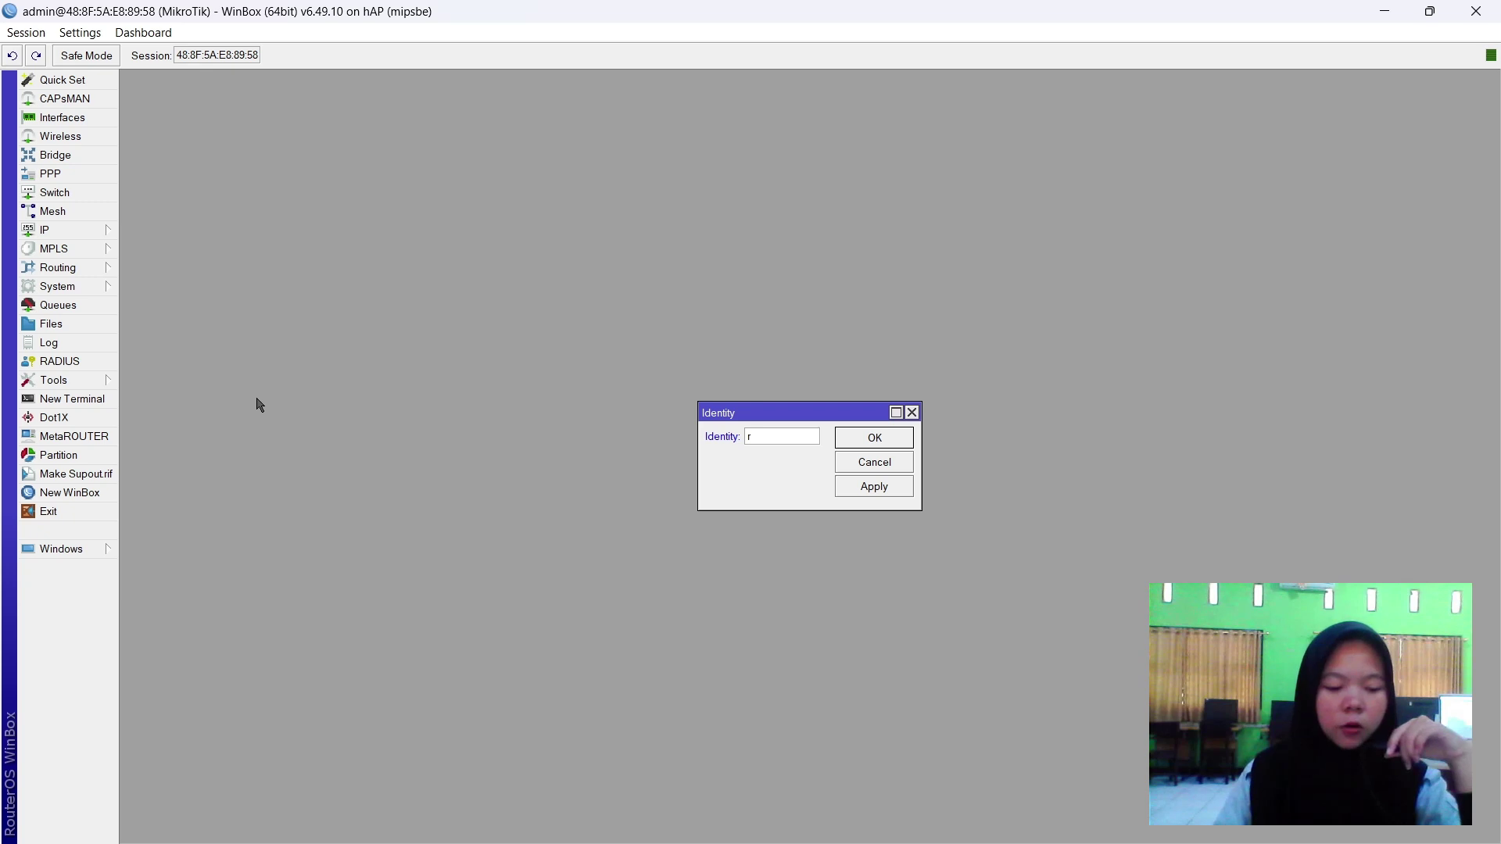
pyautogui.write('Rou')
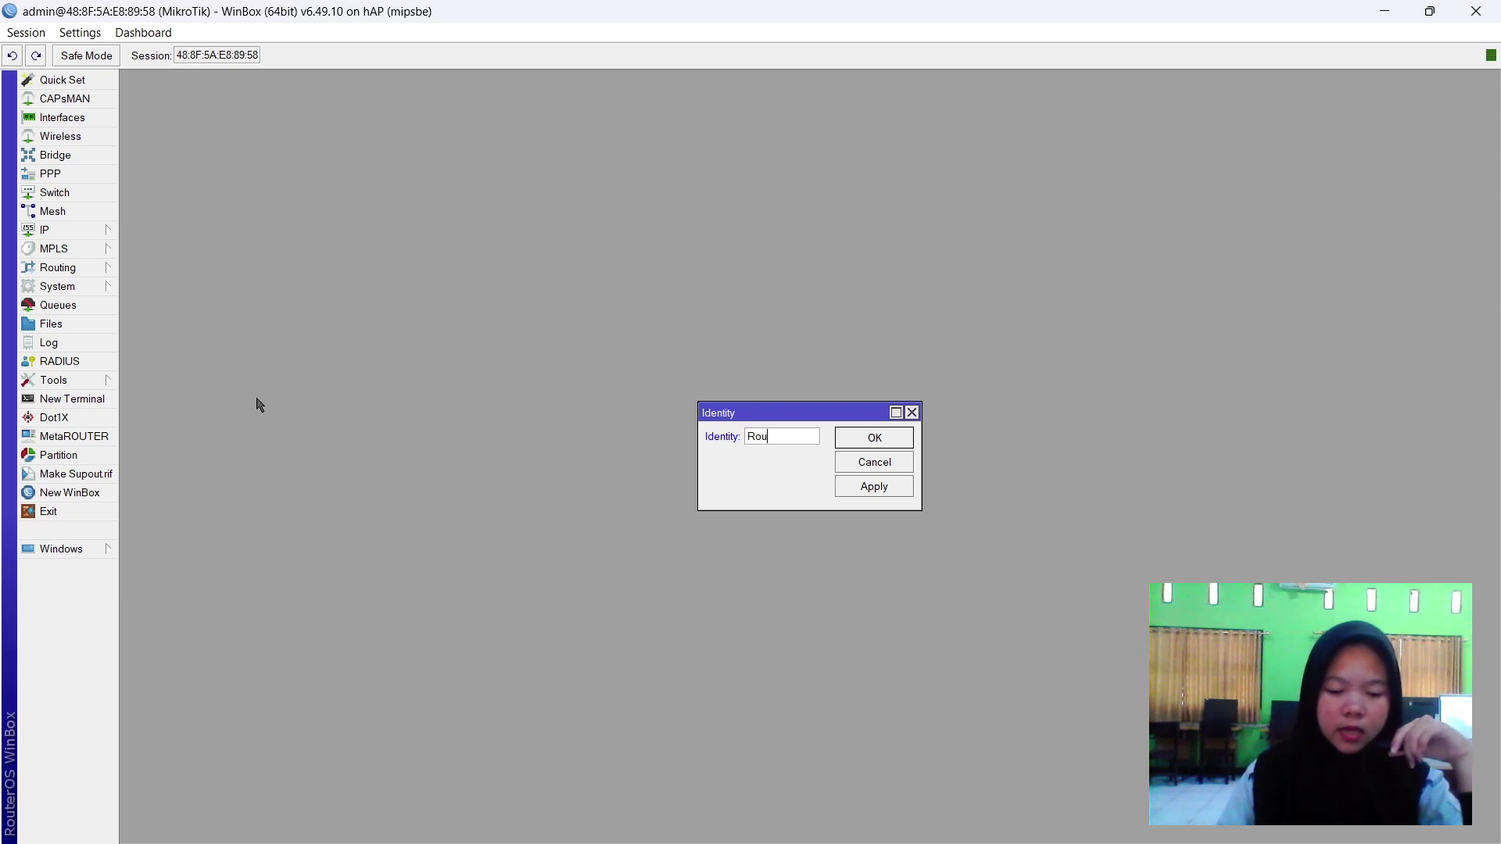
pyautogui.write('ter B -IPITT')
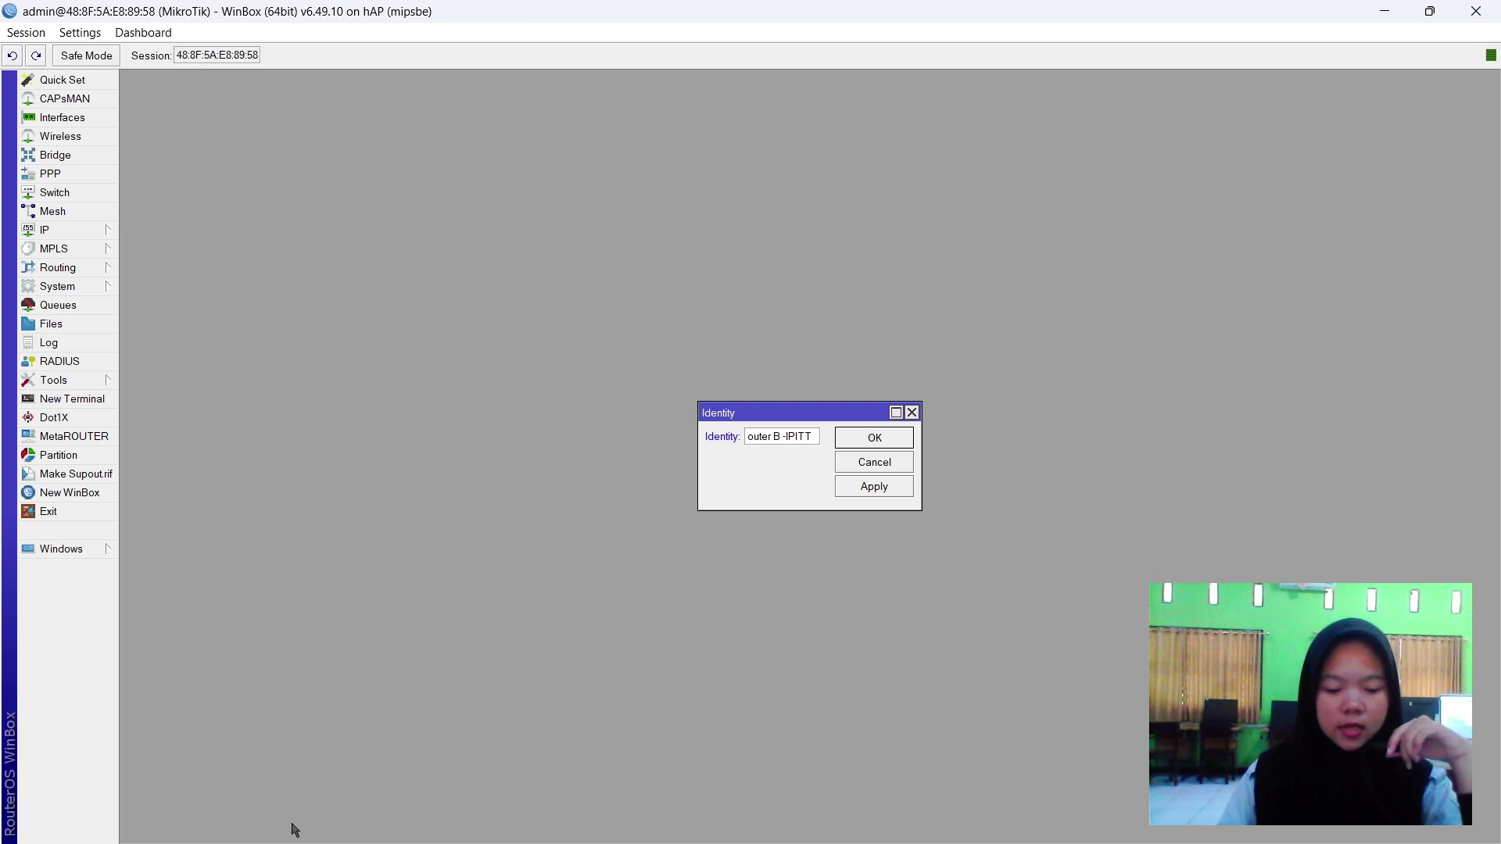
pyautogui.click(854, 494)
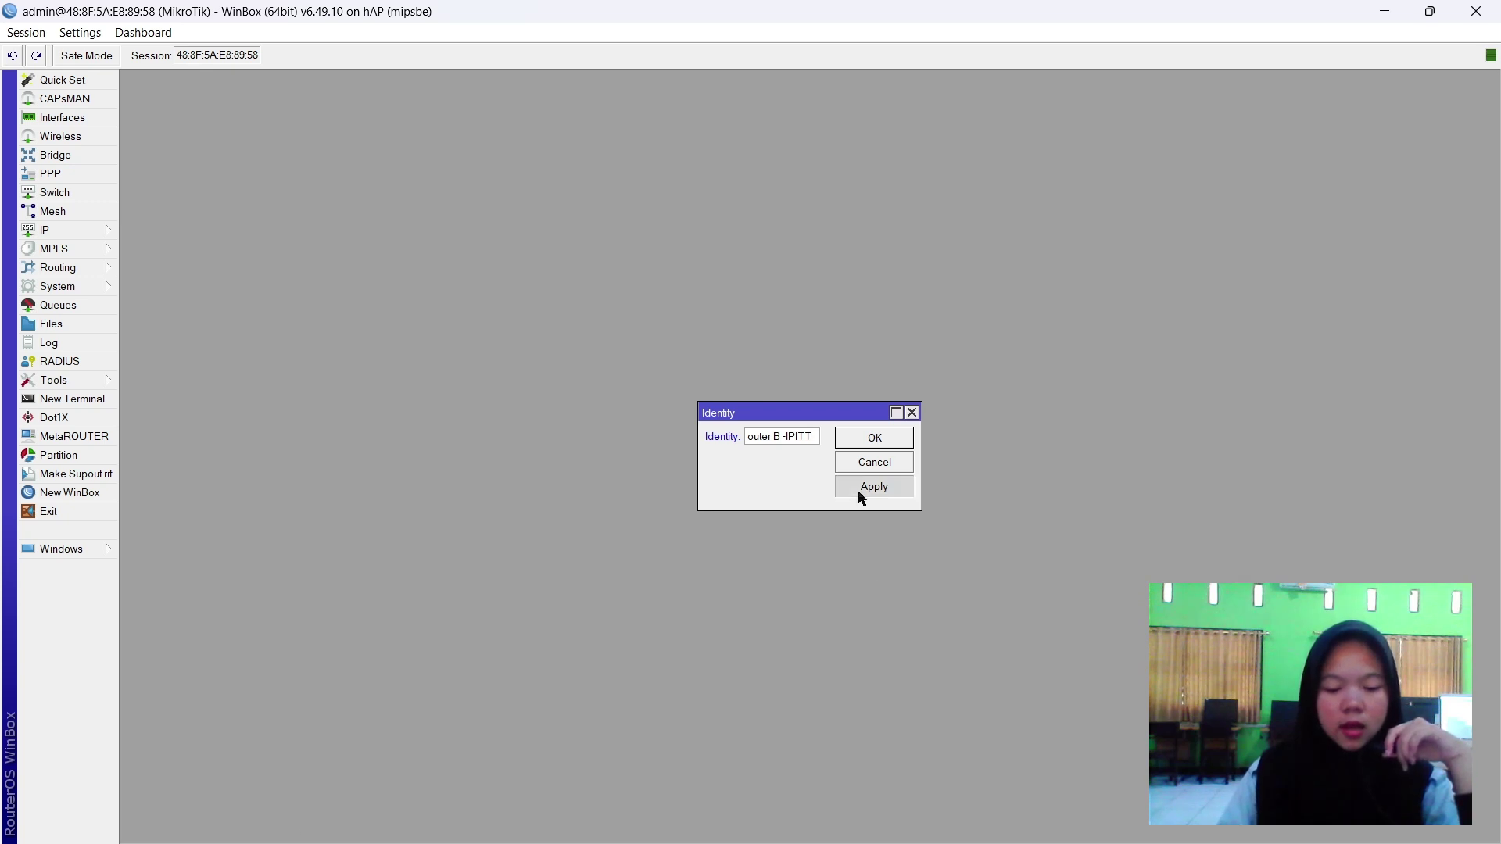
pyautogui.click(883, 437)
pyautogui.click(77, 229)
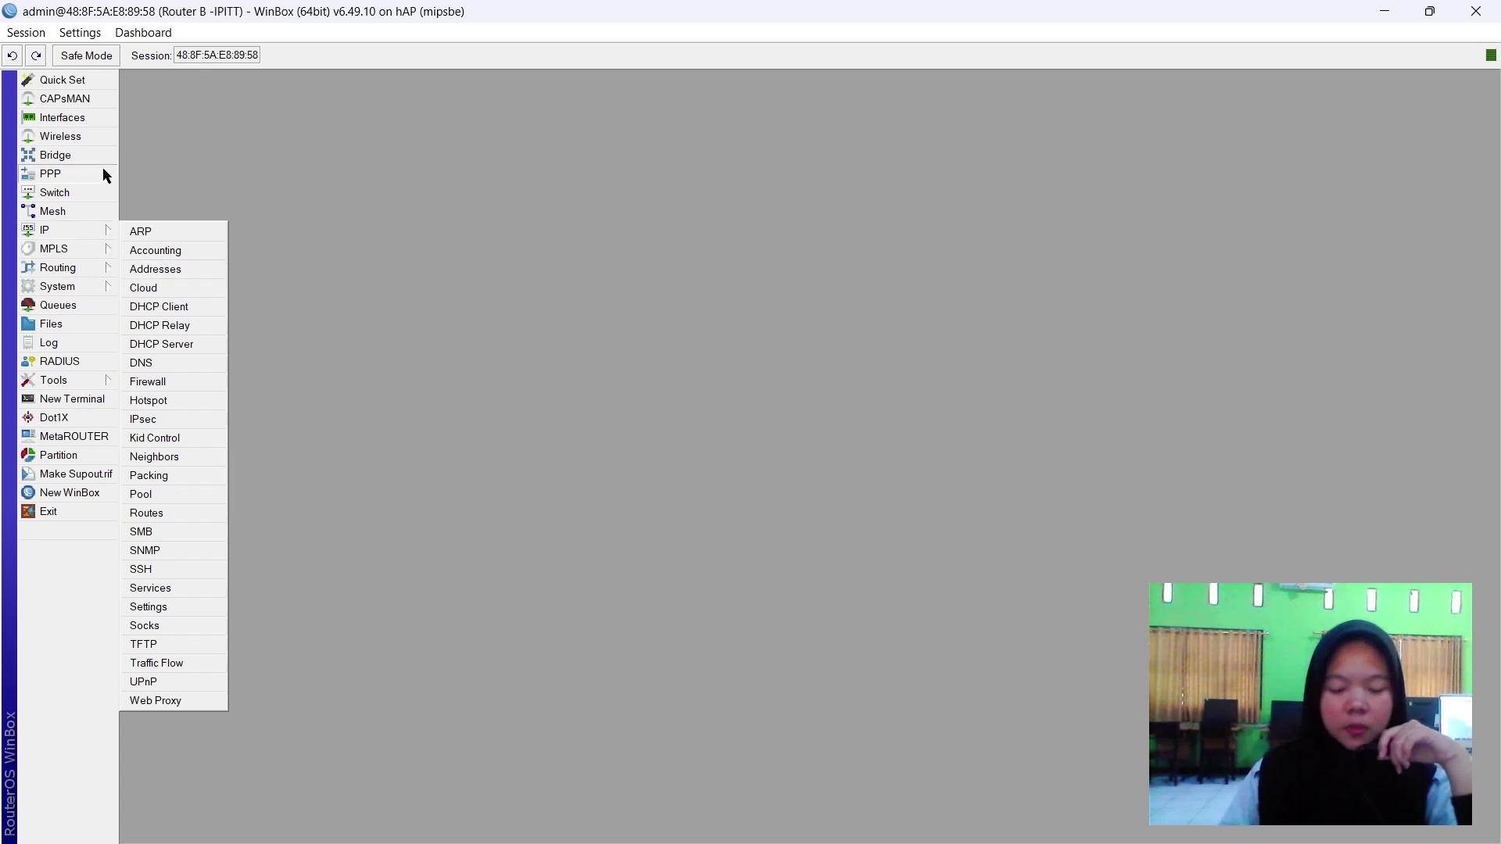
# Enable the wlan1 wireless interface in the wireless table.
pyautogui.click(106, 137)
pyautogui.click(106, 138)
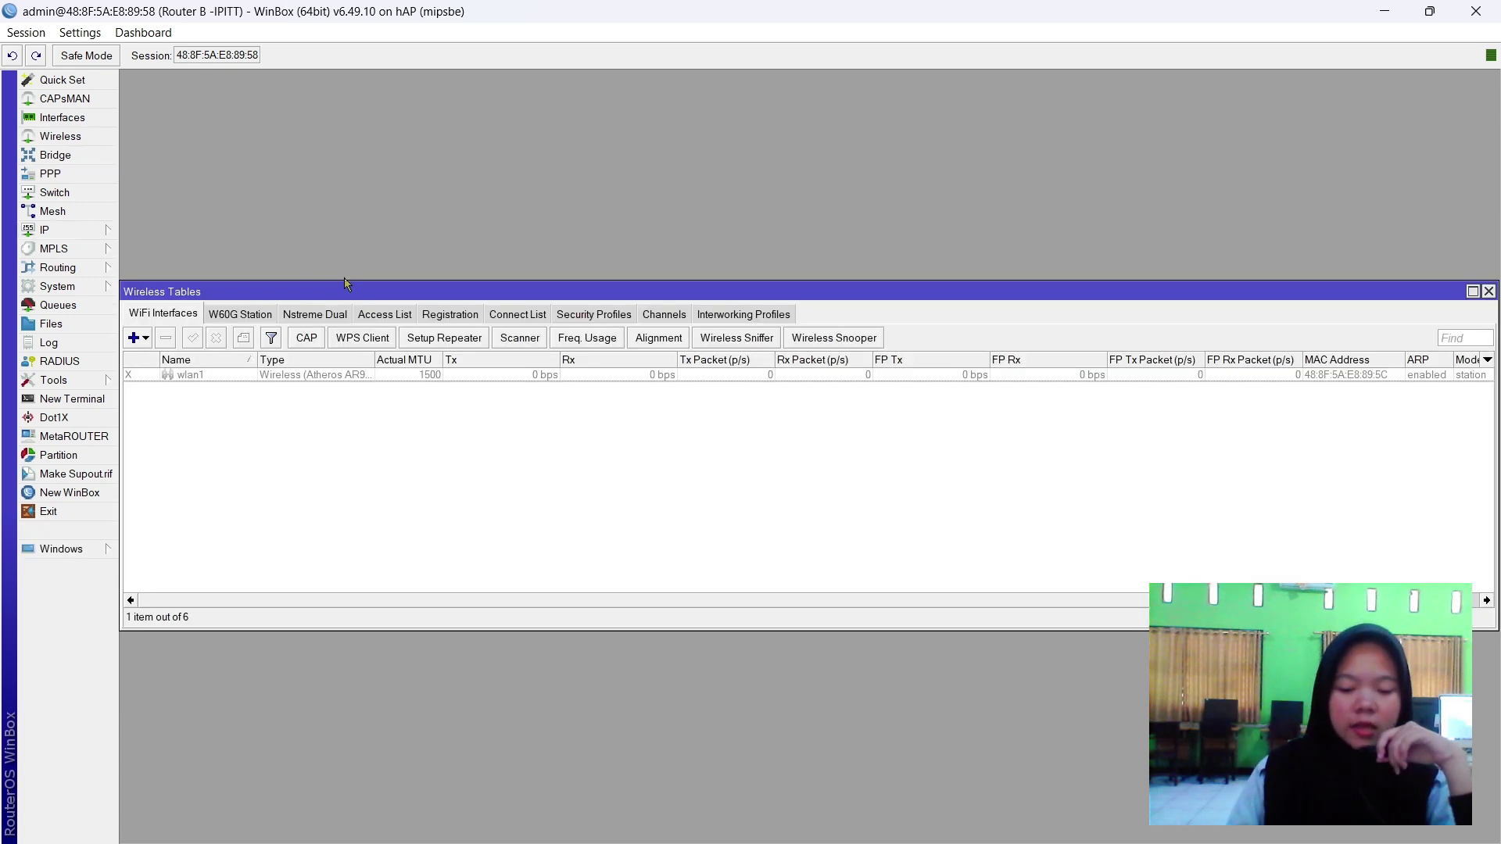
pyautogui.click(179, 376)
pyautogui.click(192, 338)
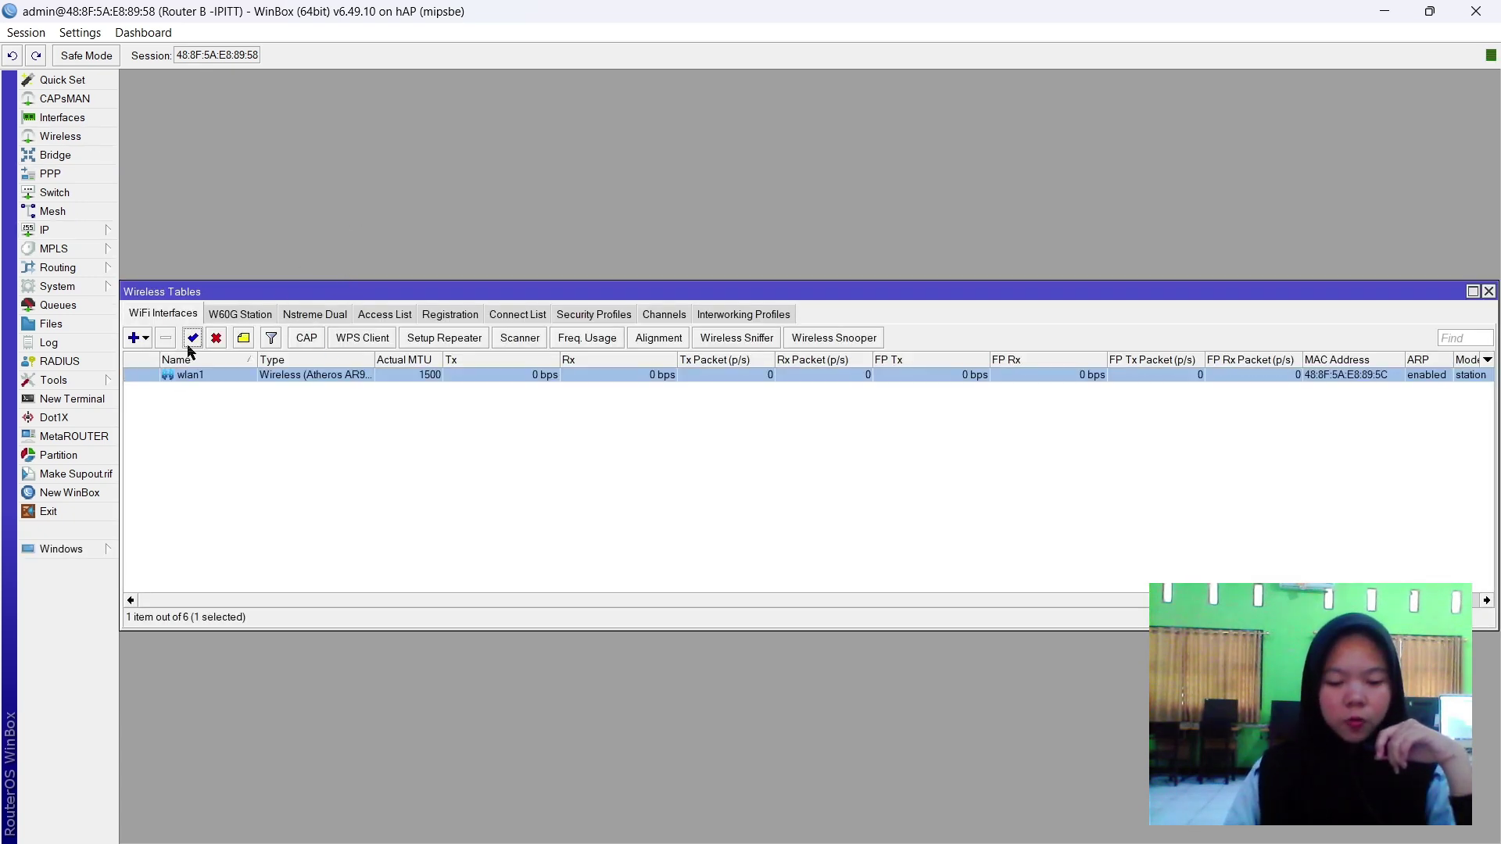
pyautogui.doubleClick(193, 376)
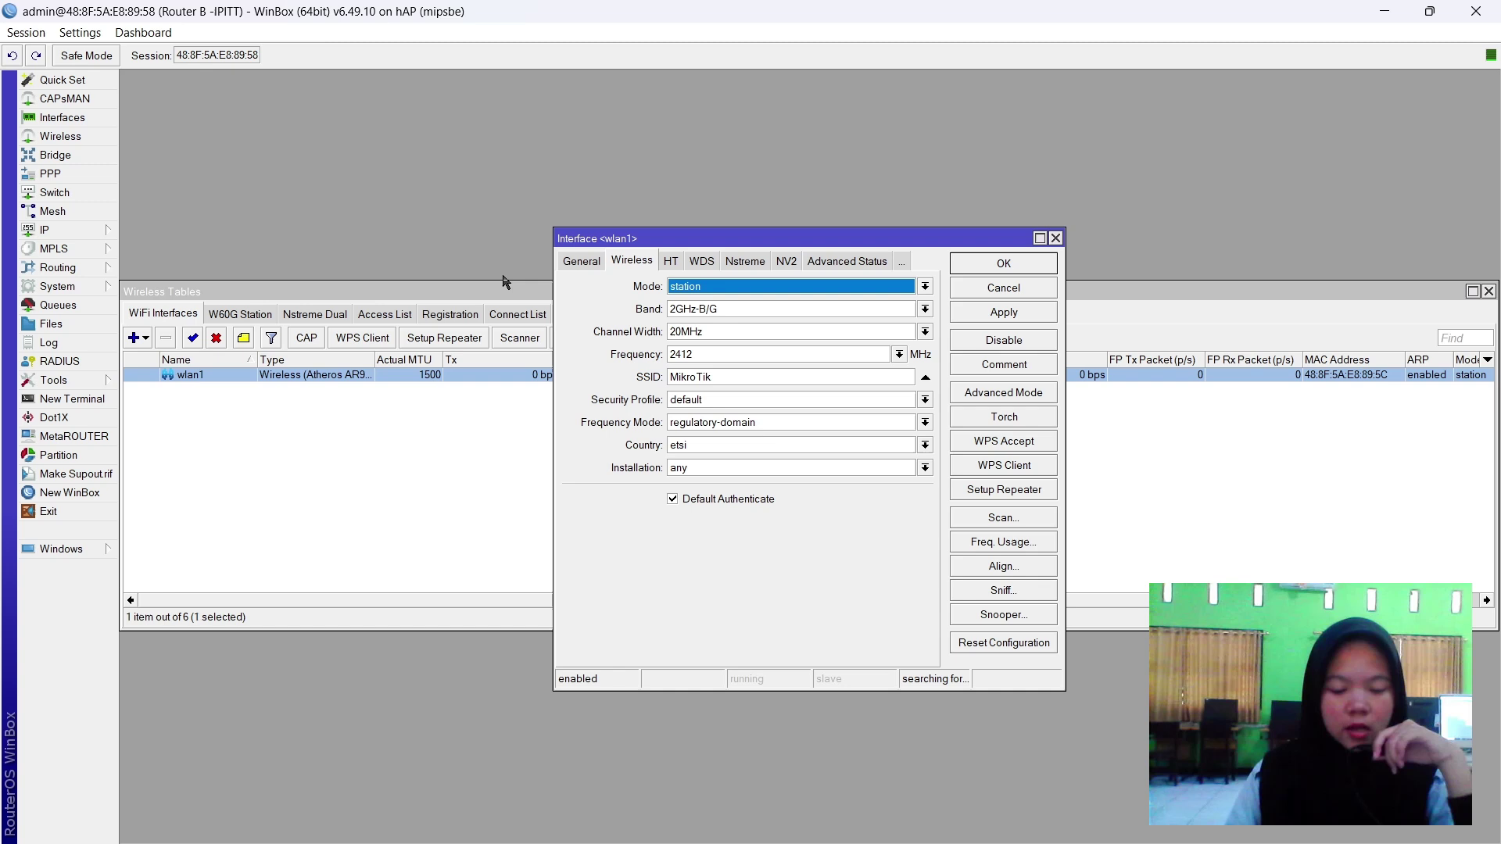
# Set wlan1 to ap bridge, 2GHz-B/G/N, 20/40MHz Ce, 2452 MHz, SSID UKK_10 plus the user's name.
pyautogui.click(675, 293)
pyautogui.click(702, 313)
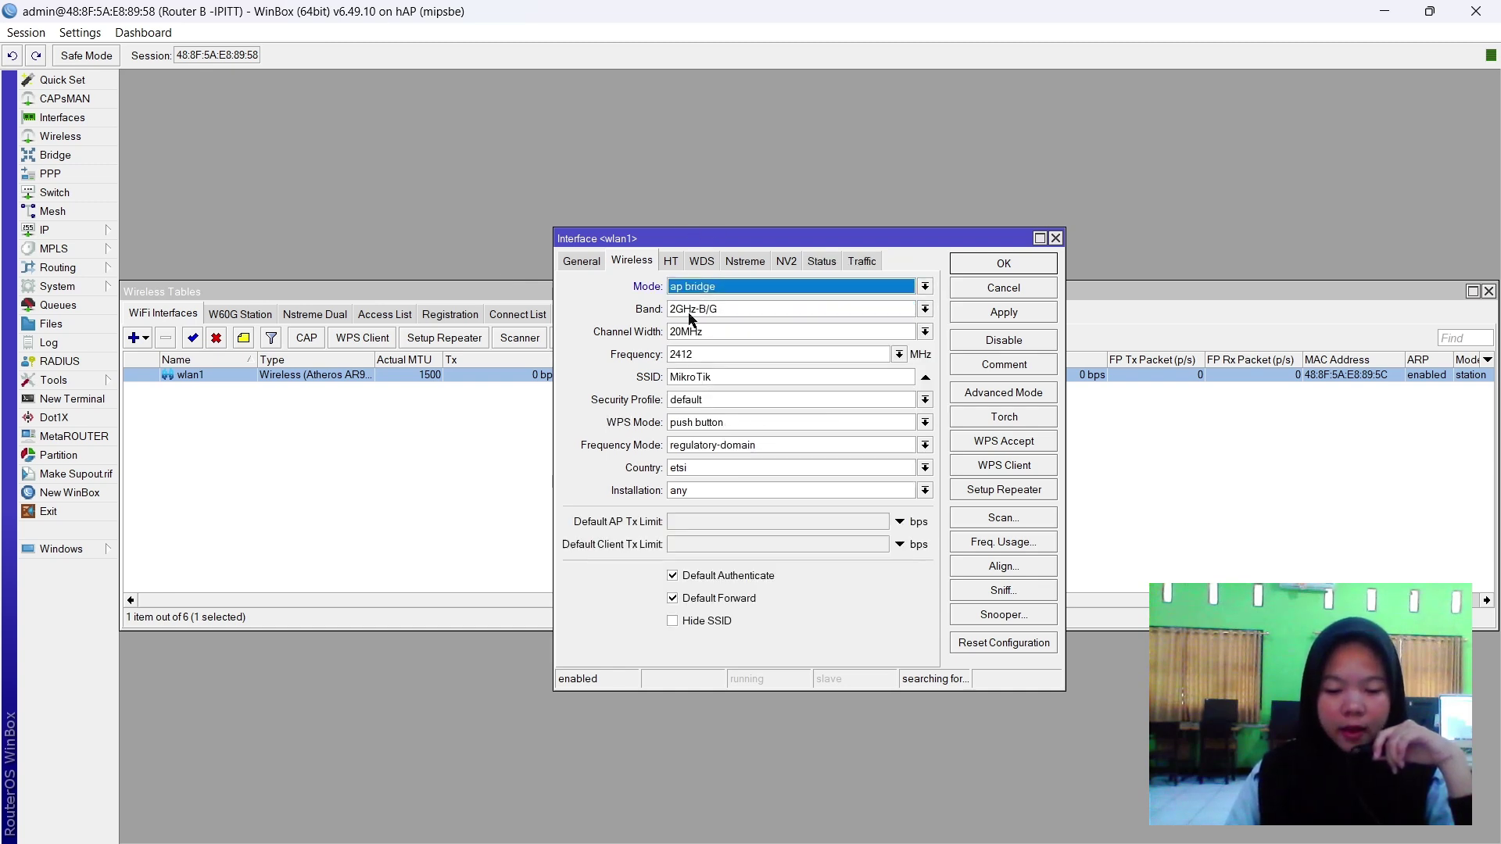
pyautogui.click(702, 310)
pyautogui.click(713, 368)
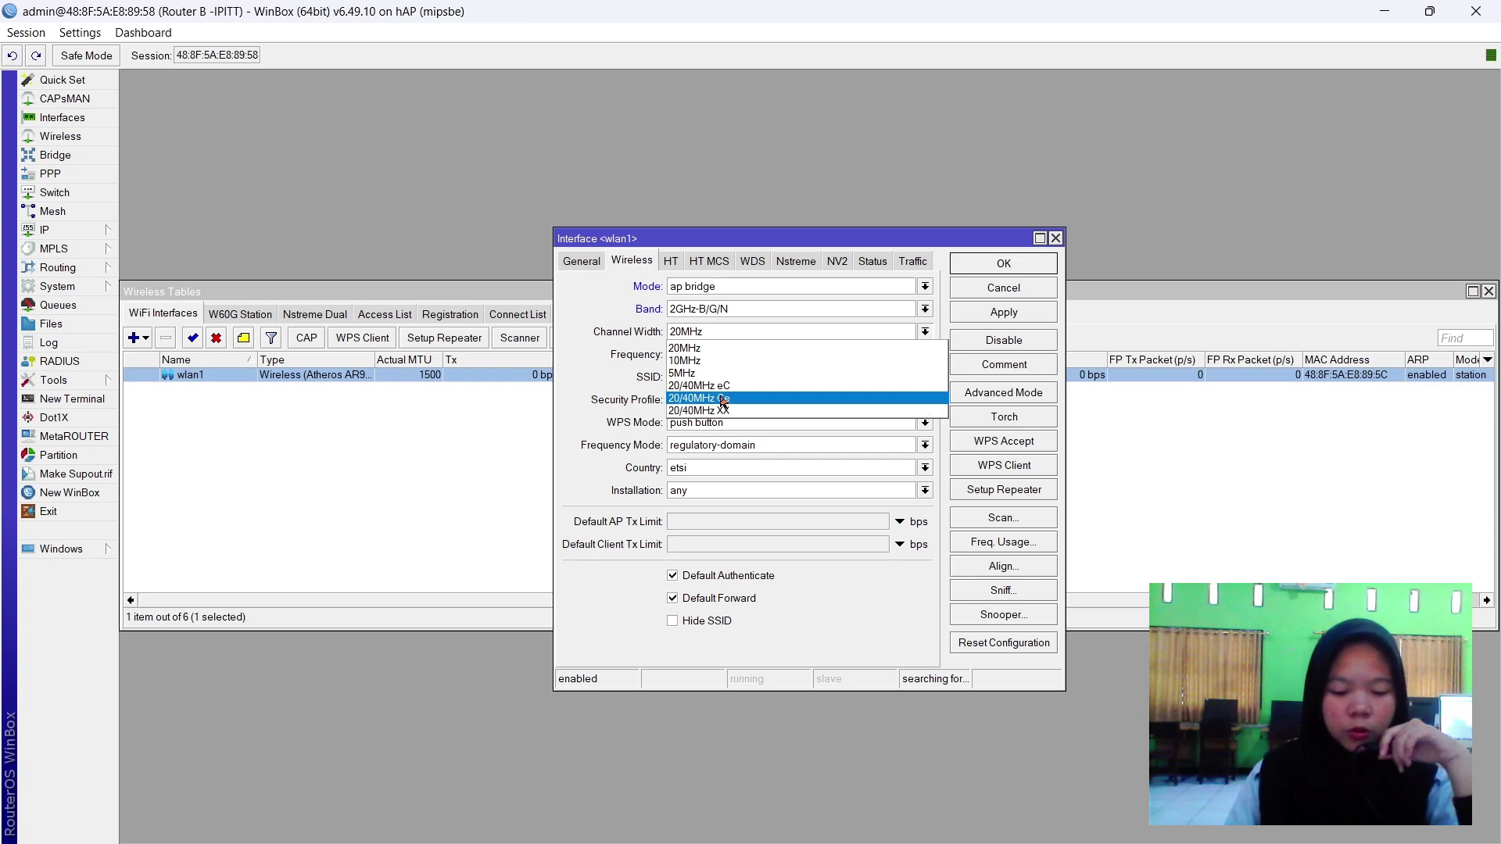
pyautogui.click(718, 399)
pyautogui.click(720, 362)
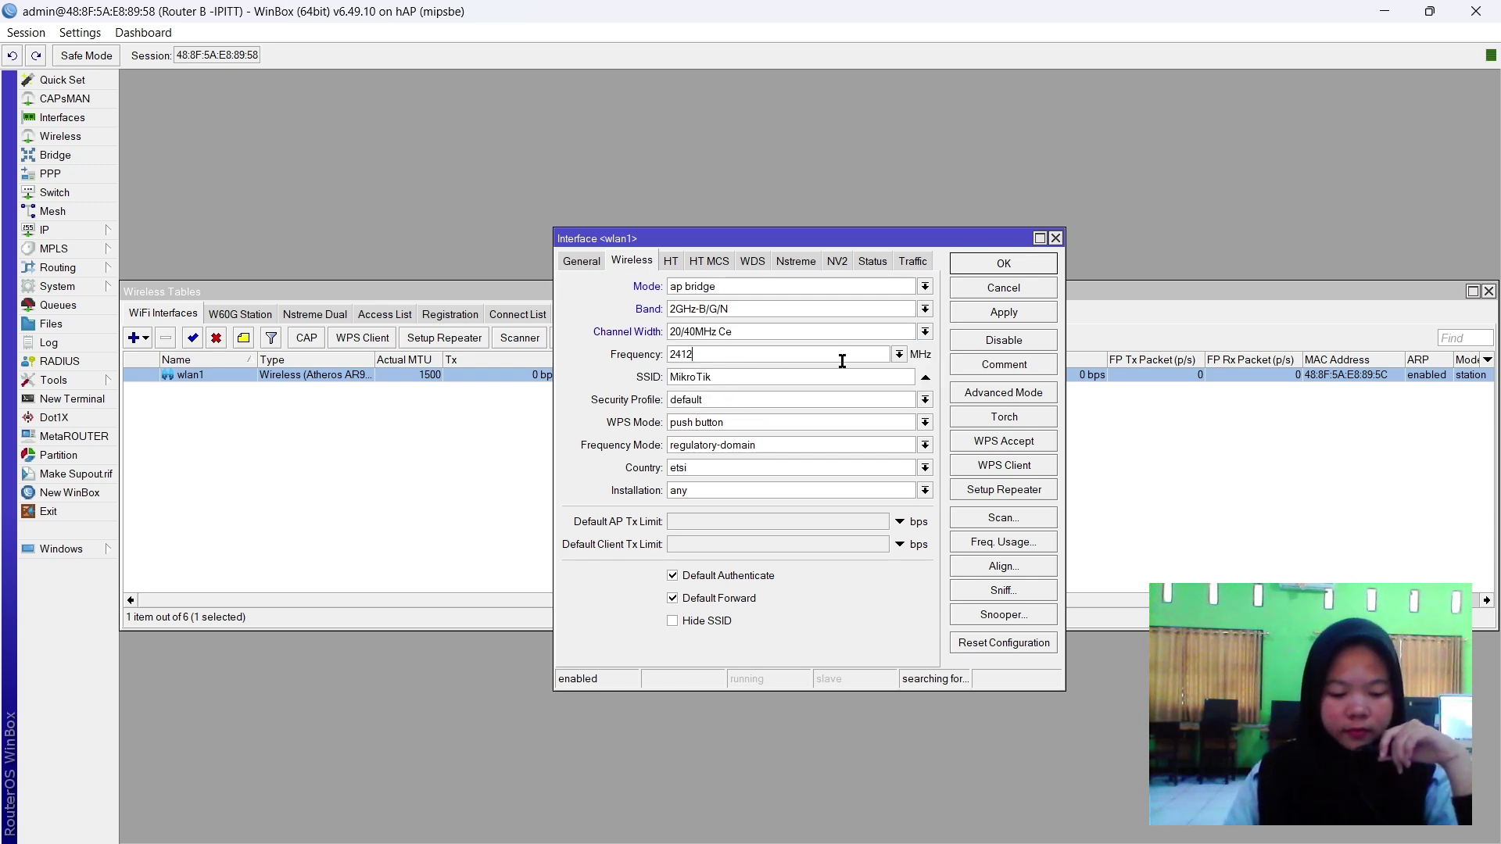
pyautogui.click(899, 354)
pyautogui.click(701, 470)
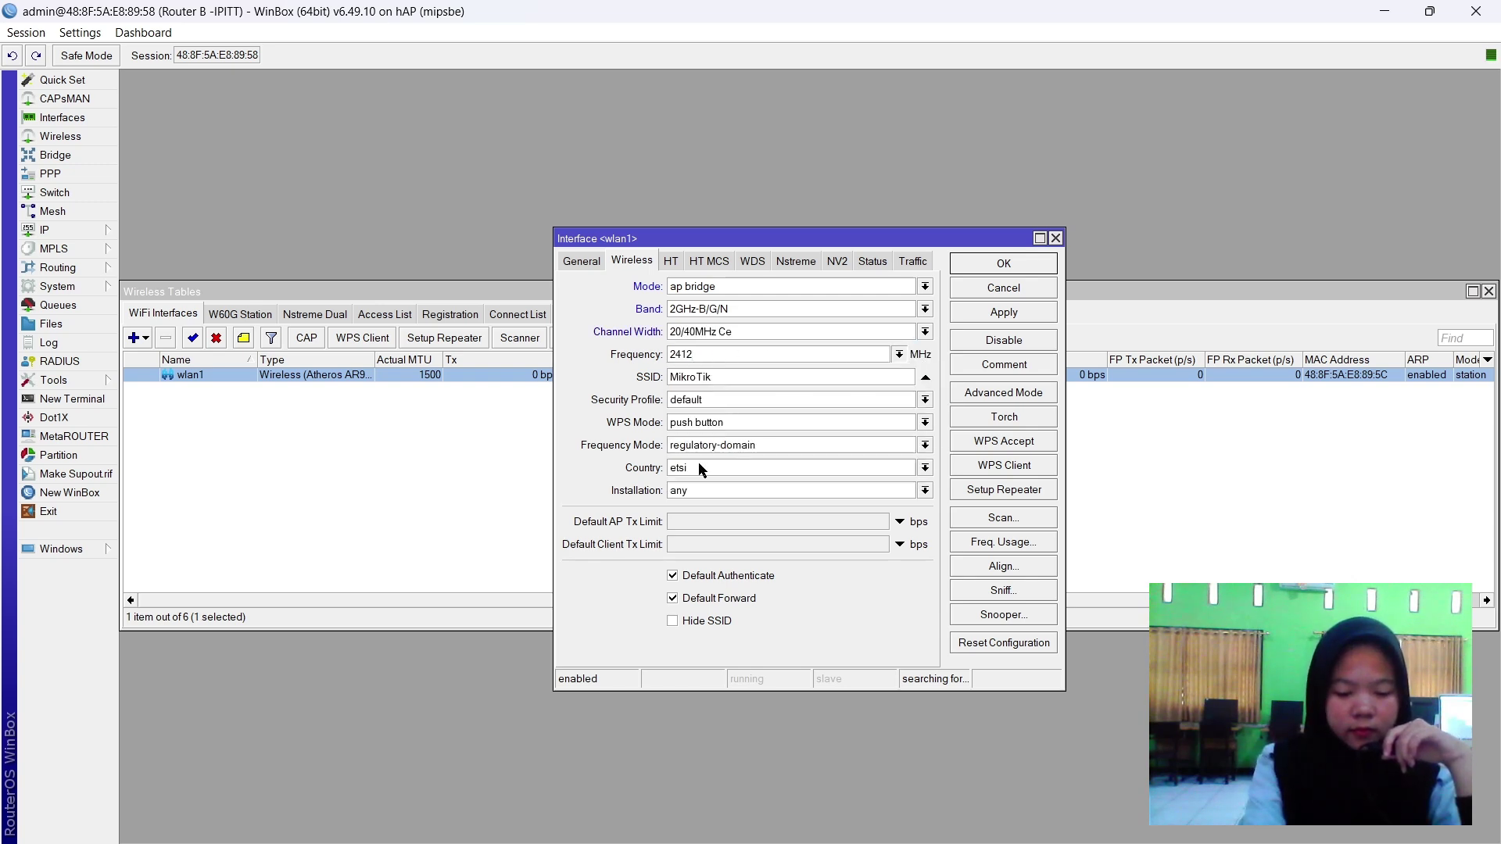
pyautogui.doubleClick(706, 377)
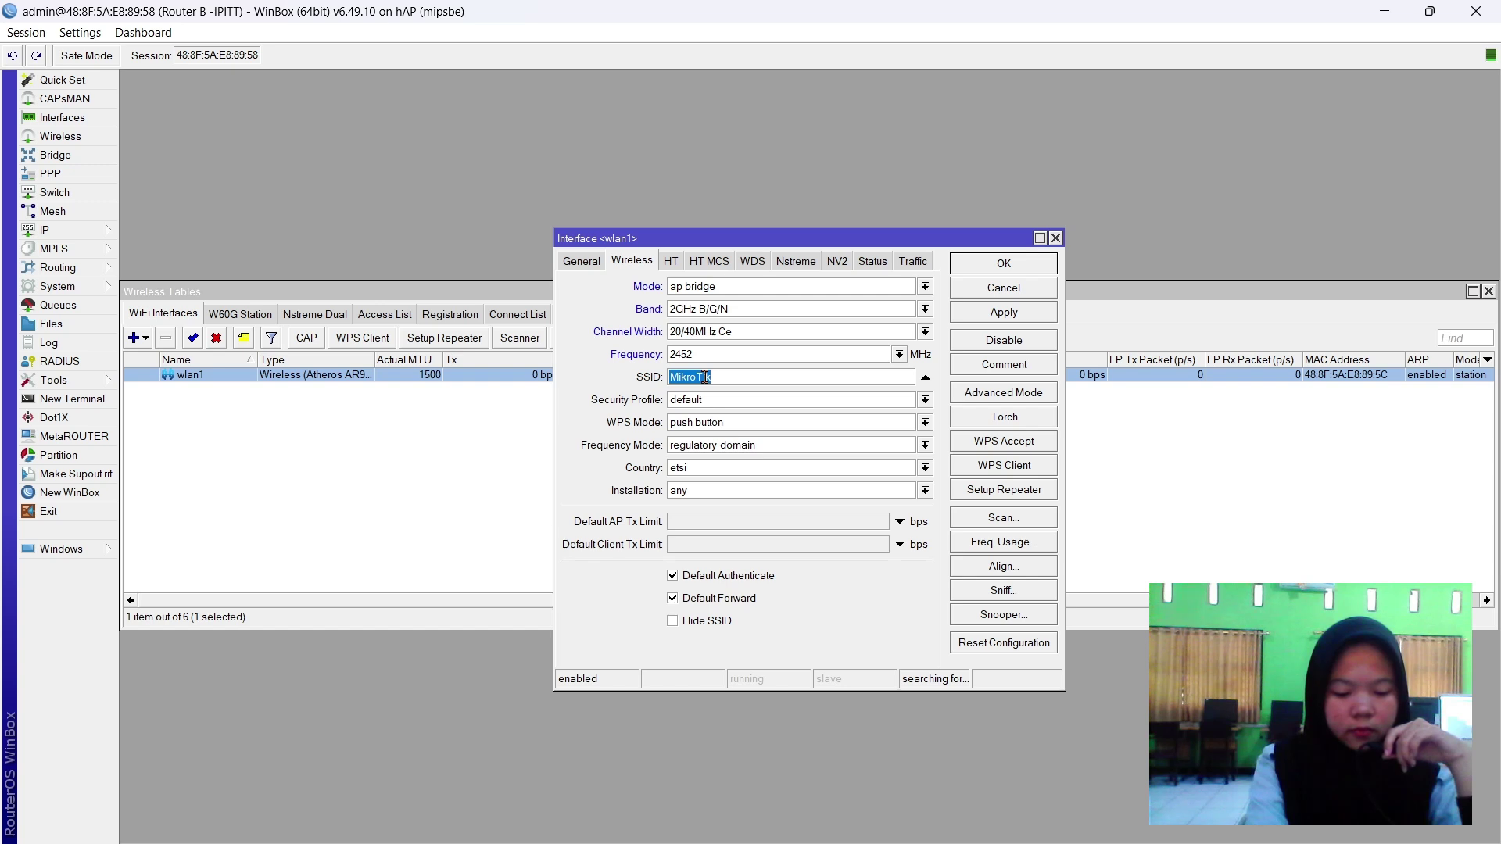
pyautogui.write('U')
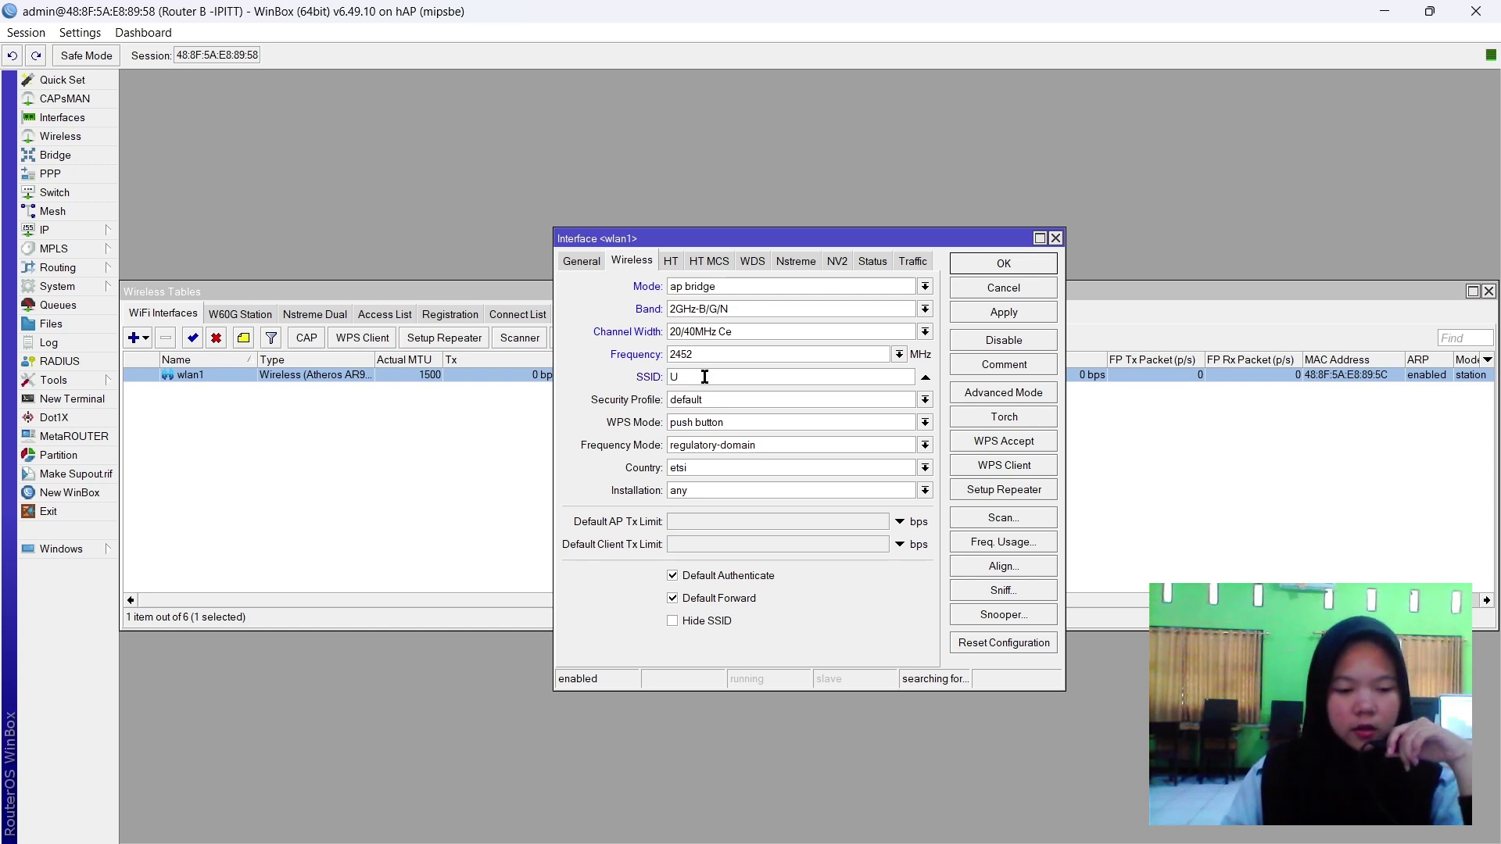
pyautogui.write('KK_1')
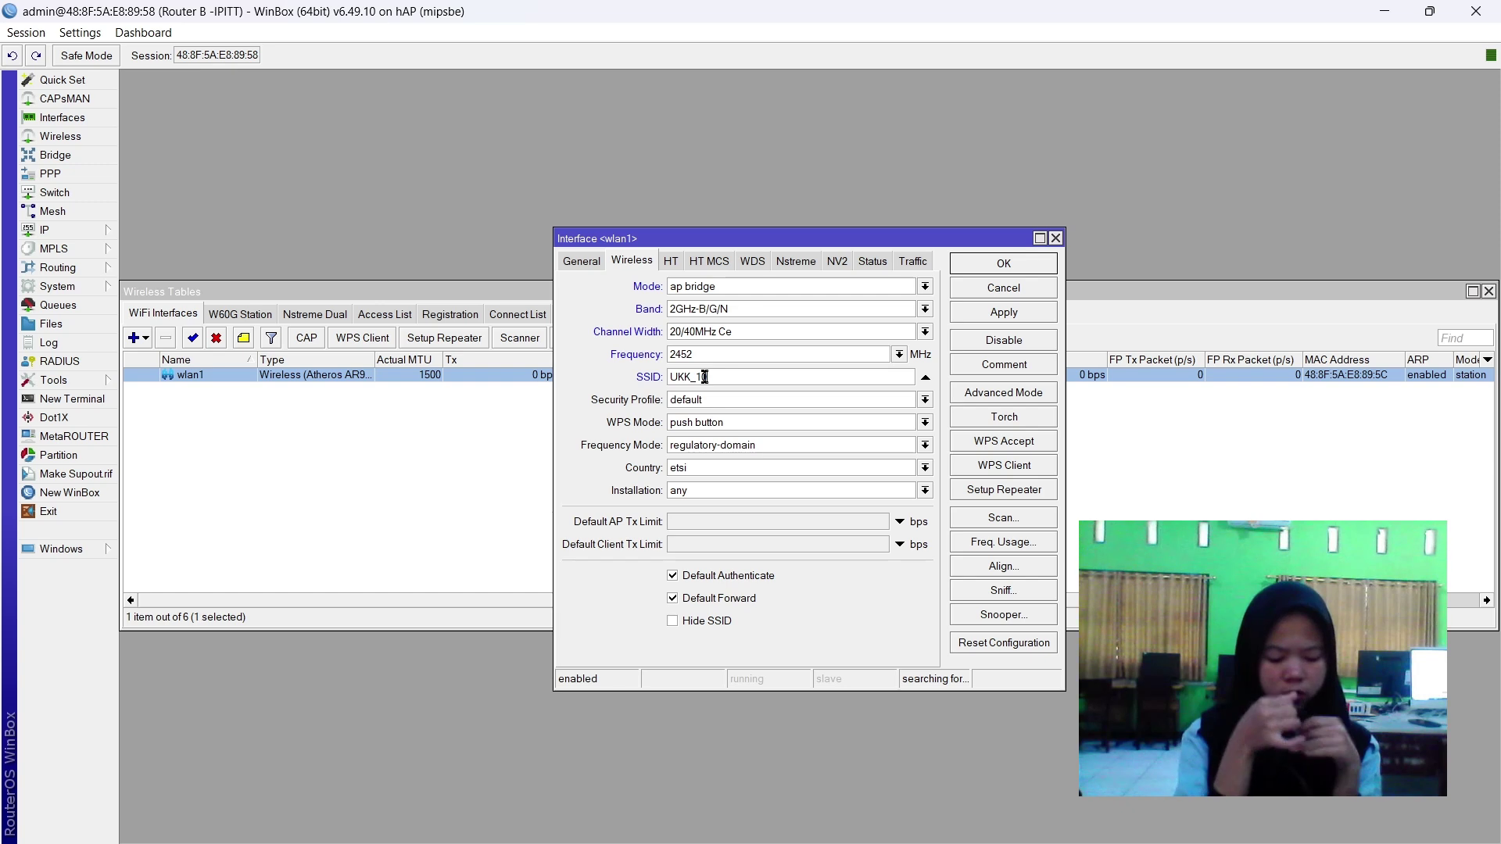
pyautogui.write('0_F')
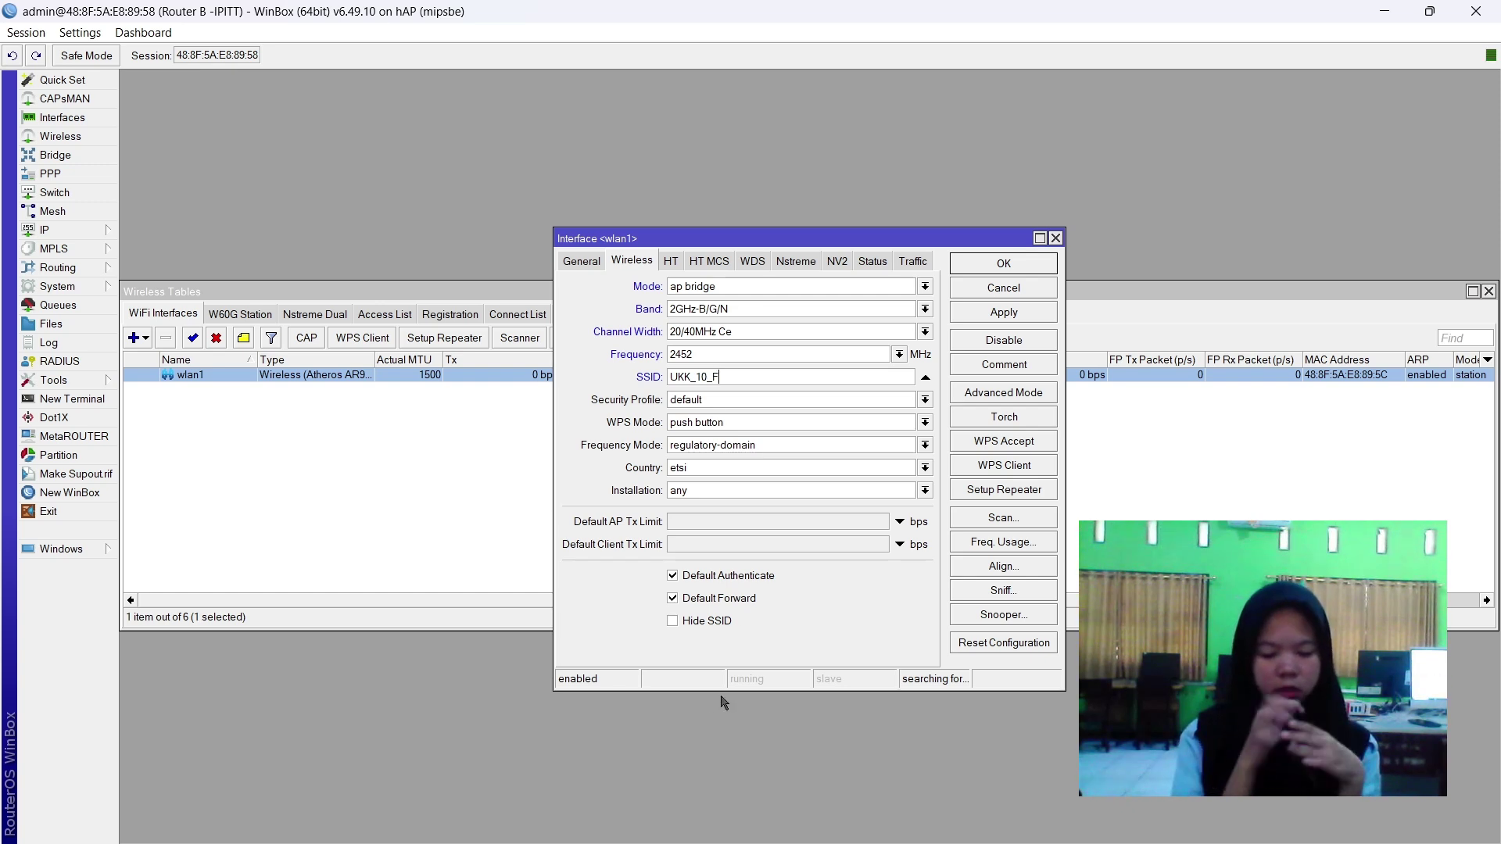
pyautogui.write('ITRISOPIKA')
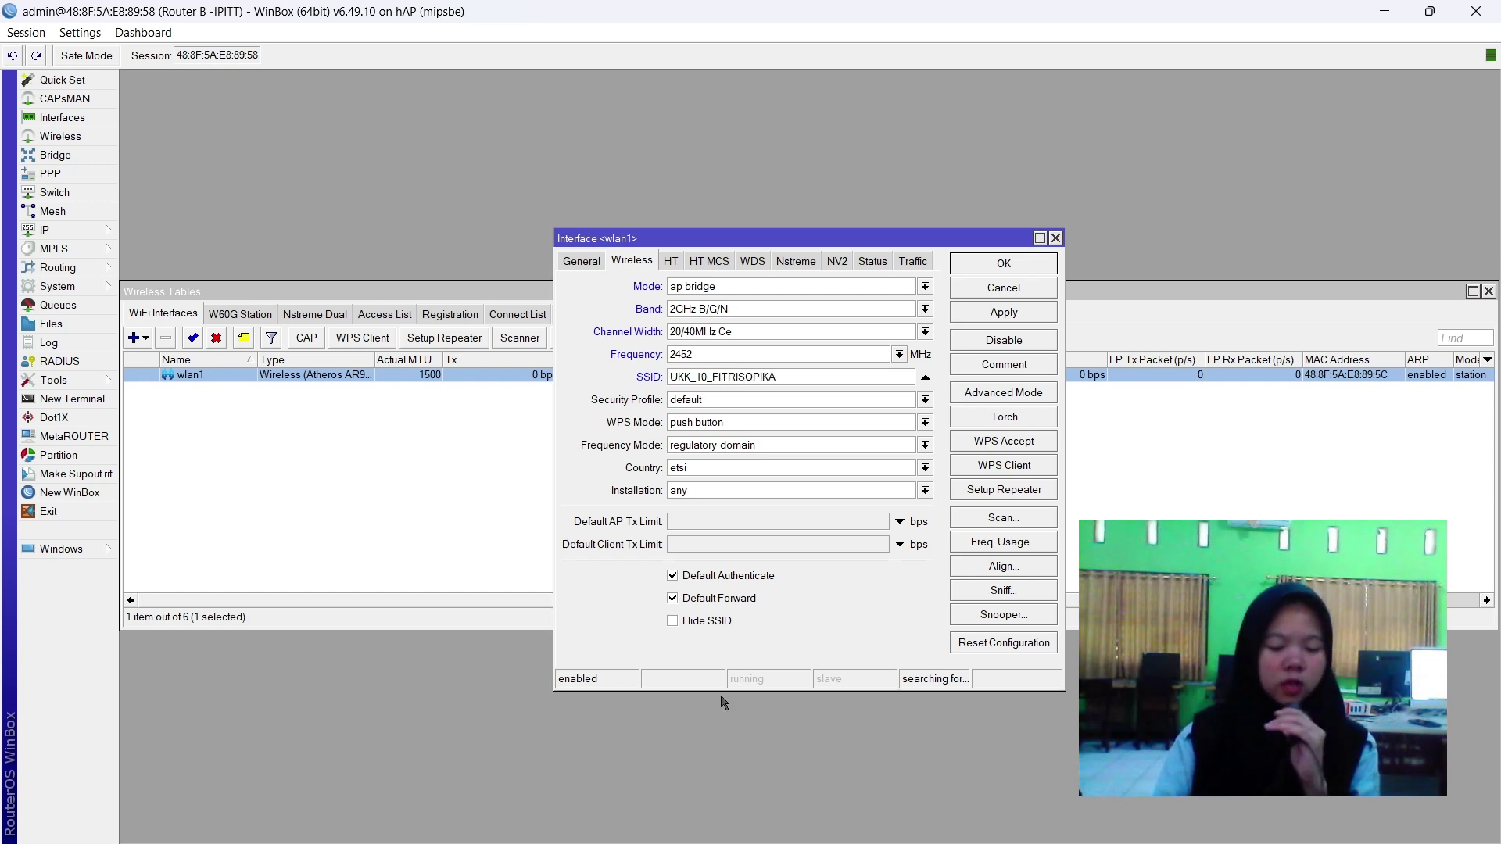
pyautogui.click(1004, 312)
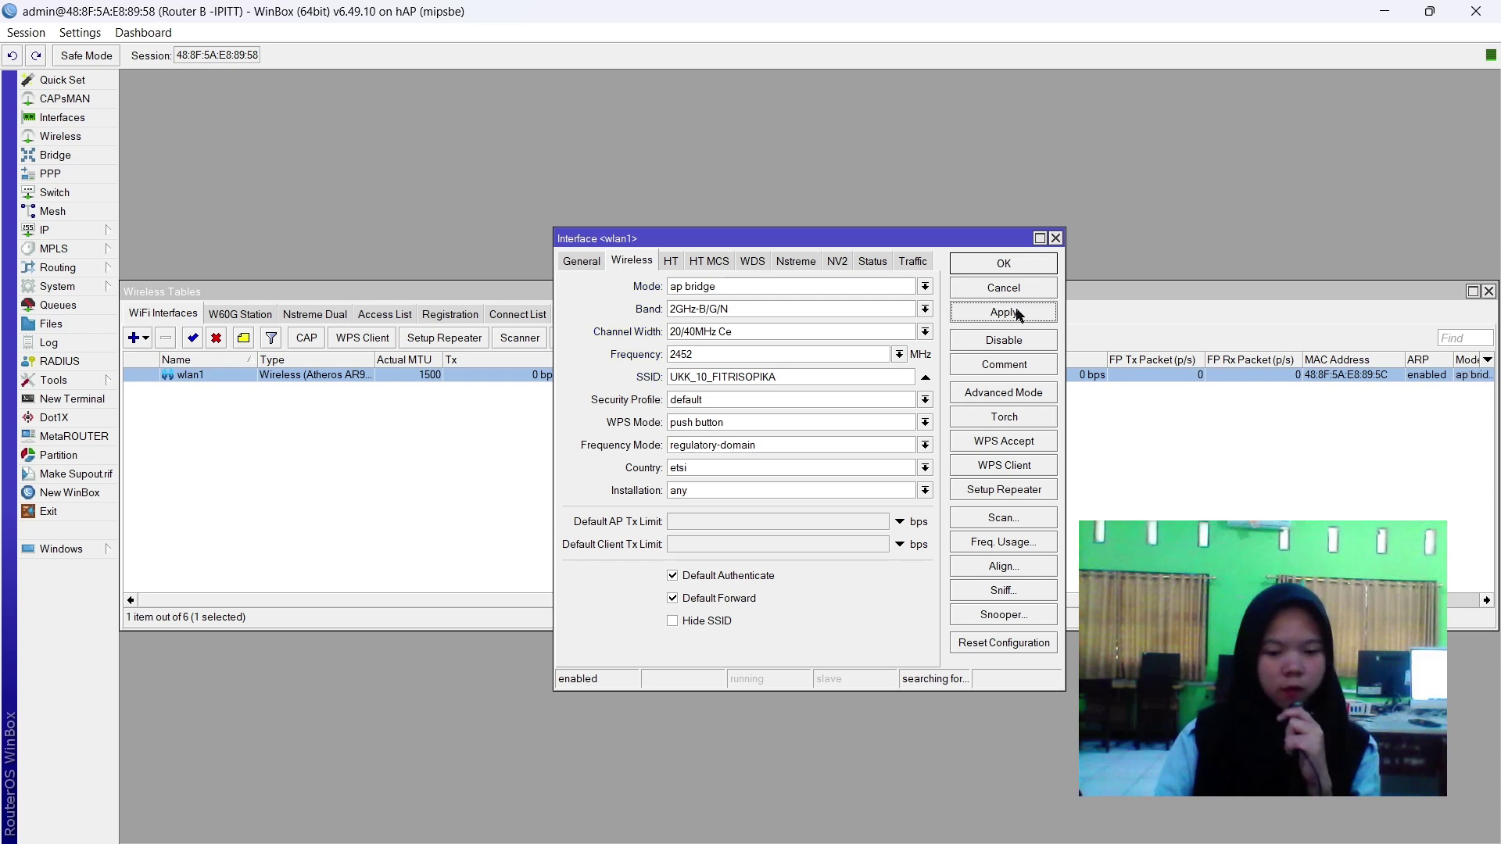
pyautogui.click(1004, 264)
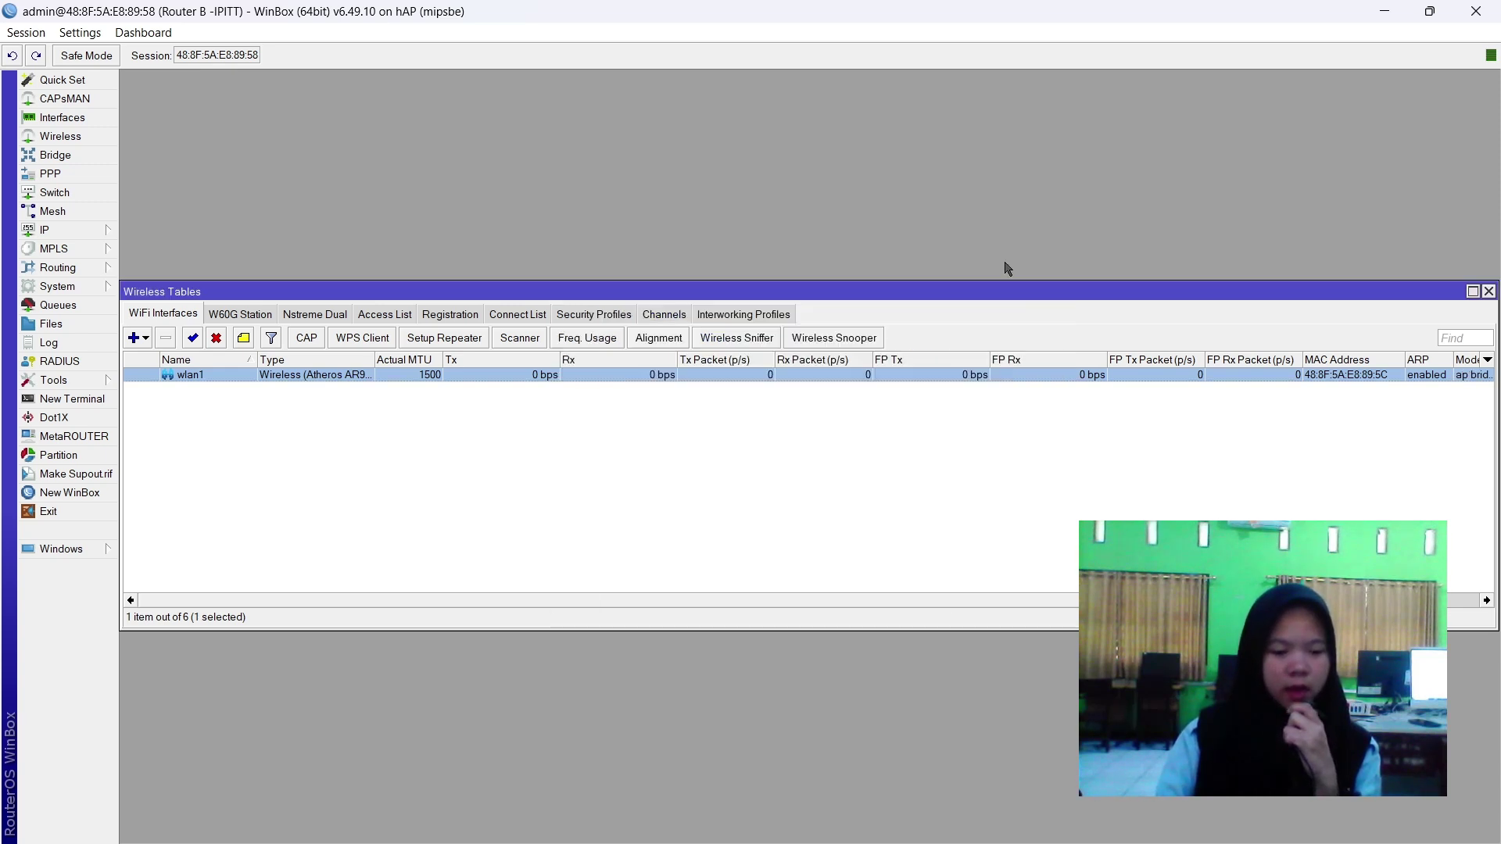
# Add a DHCP client on ether1 with Add Default Route set to no, bound to 192.168.2.11/24.
pyautogui.click(1490, 291)
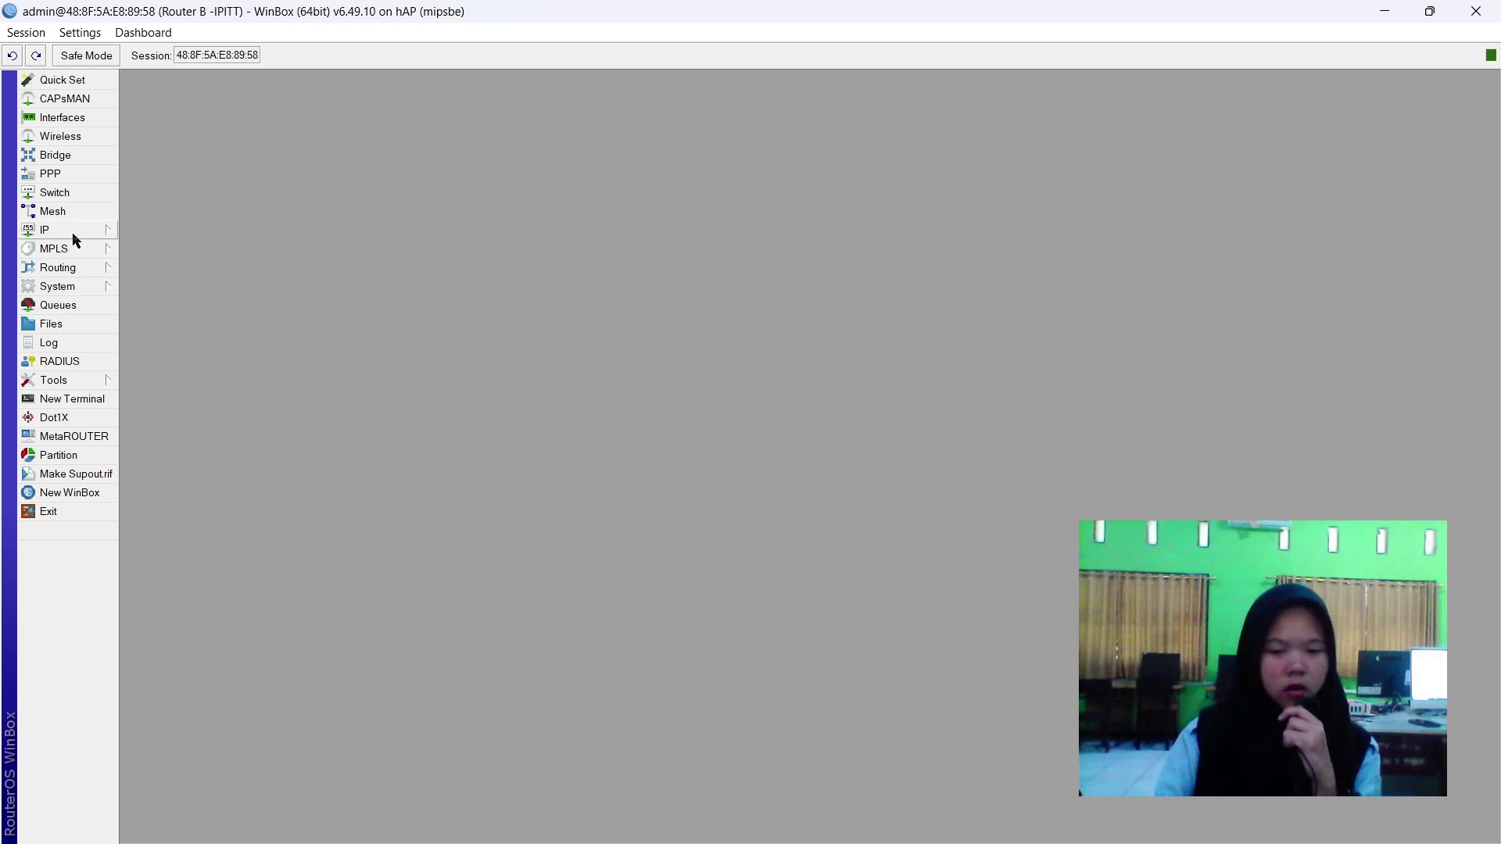
pyautogui.click(70, 230)
pyautogui.click(191, 308)
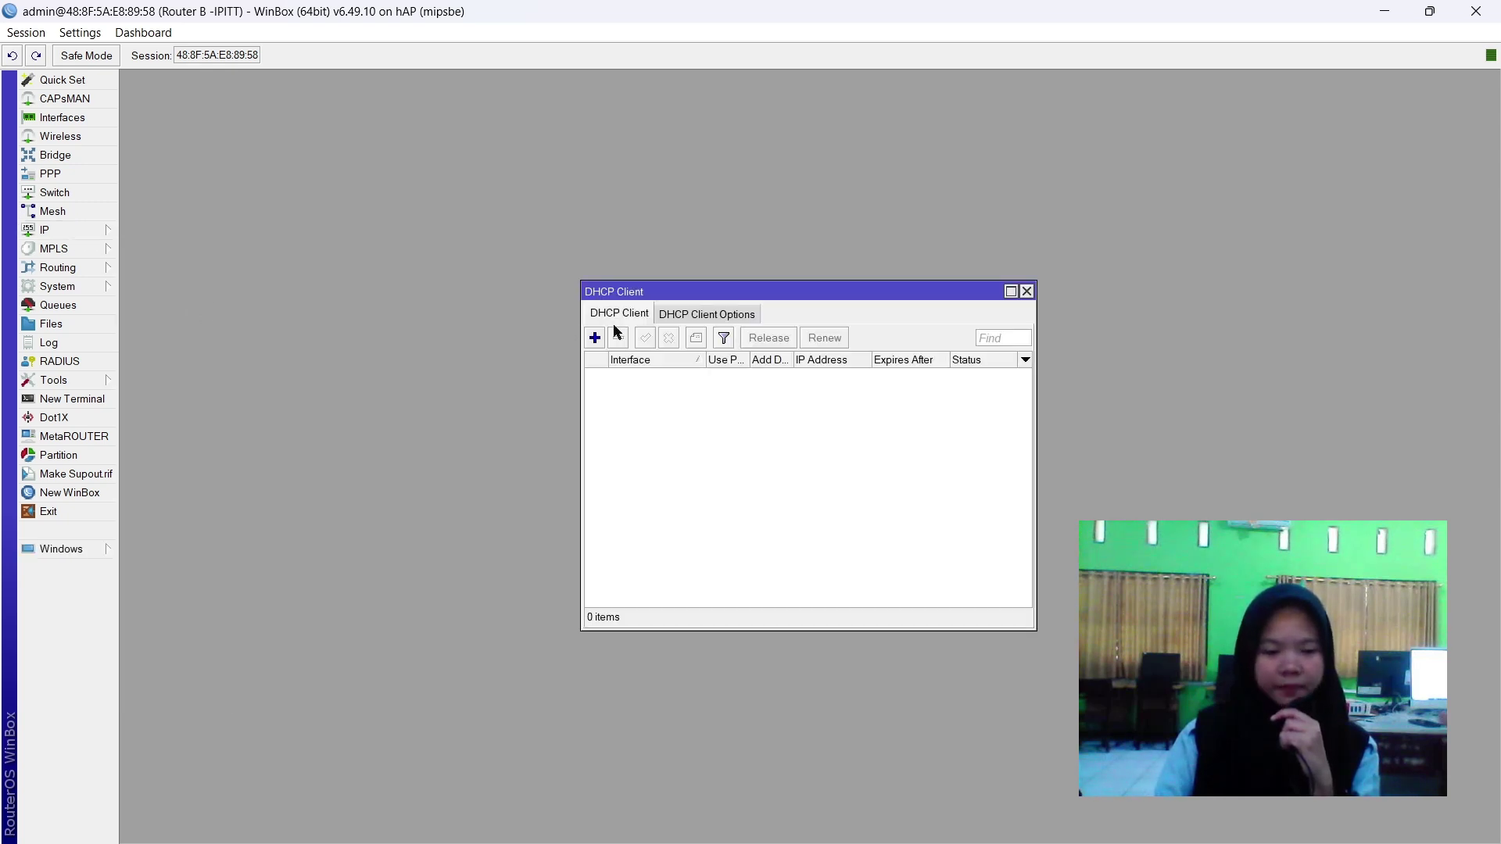
pyautogui.click(595, 337)
pyautogui.click(808, 368)
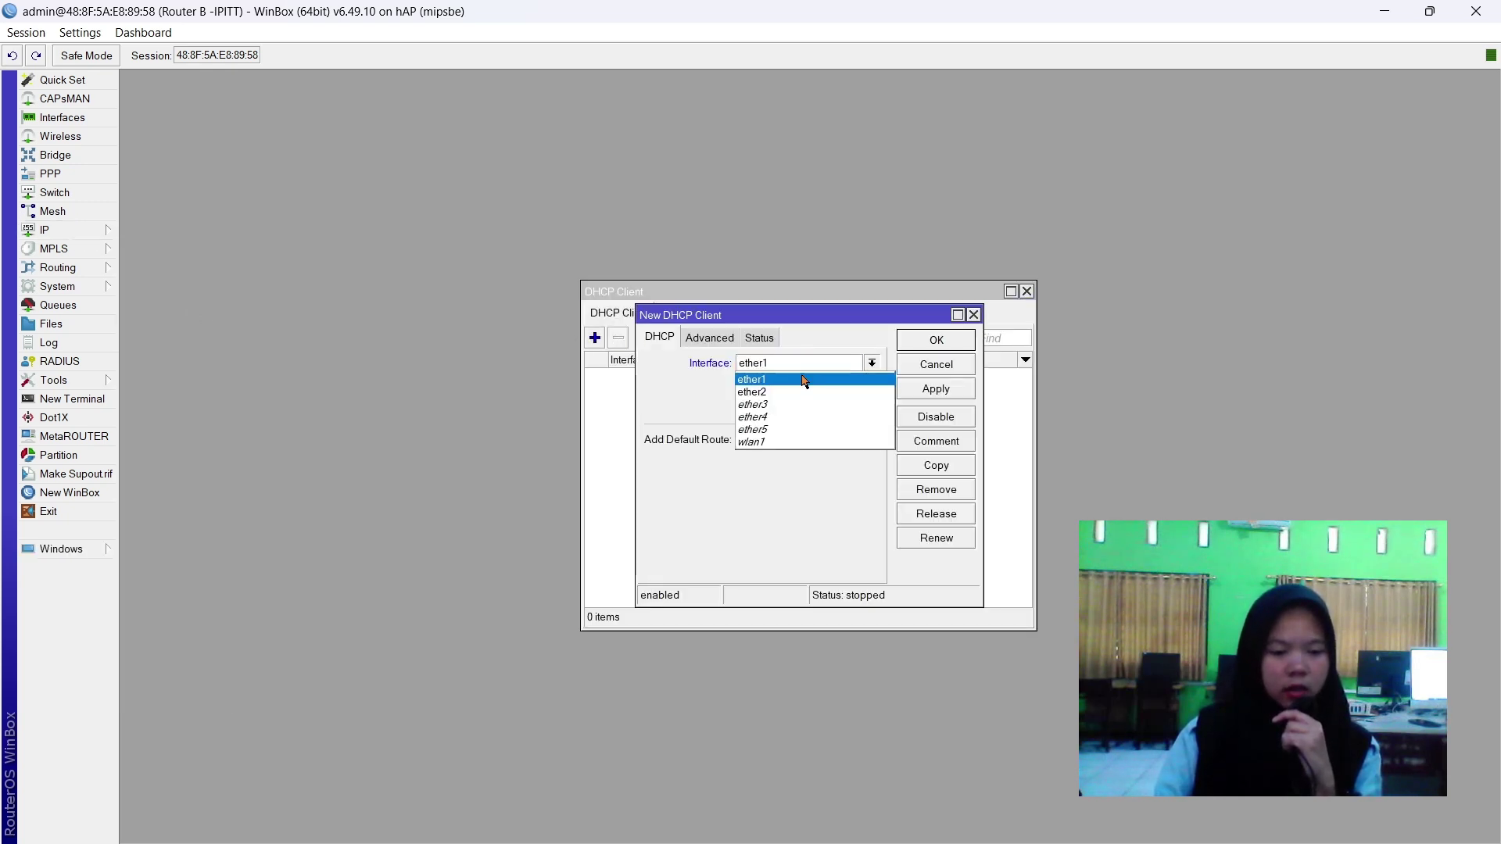
pyautogui.click(770, 379)
pyautogui.click(770, 438)
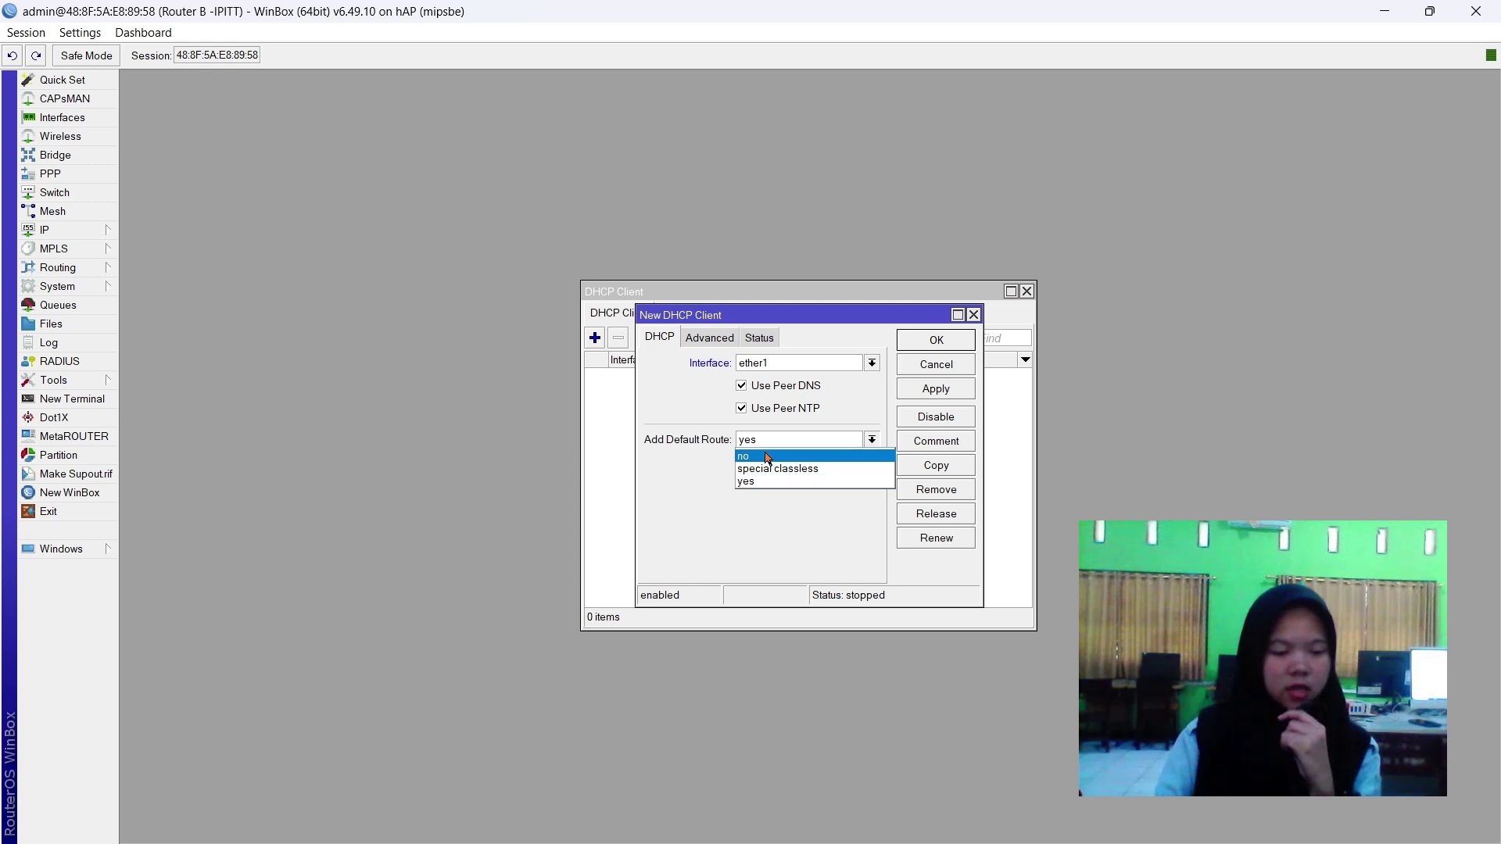
pyautogui.click(768, 456)
pyautogui.click(935, 389)
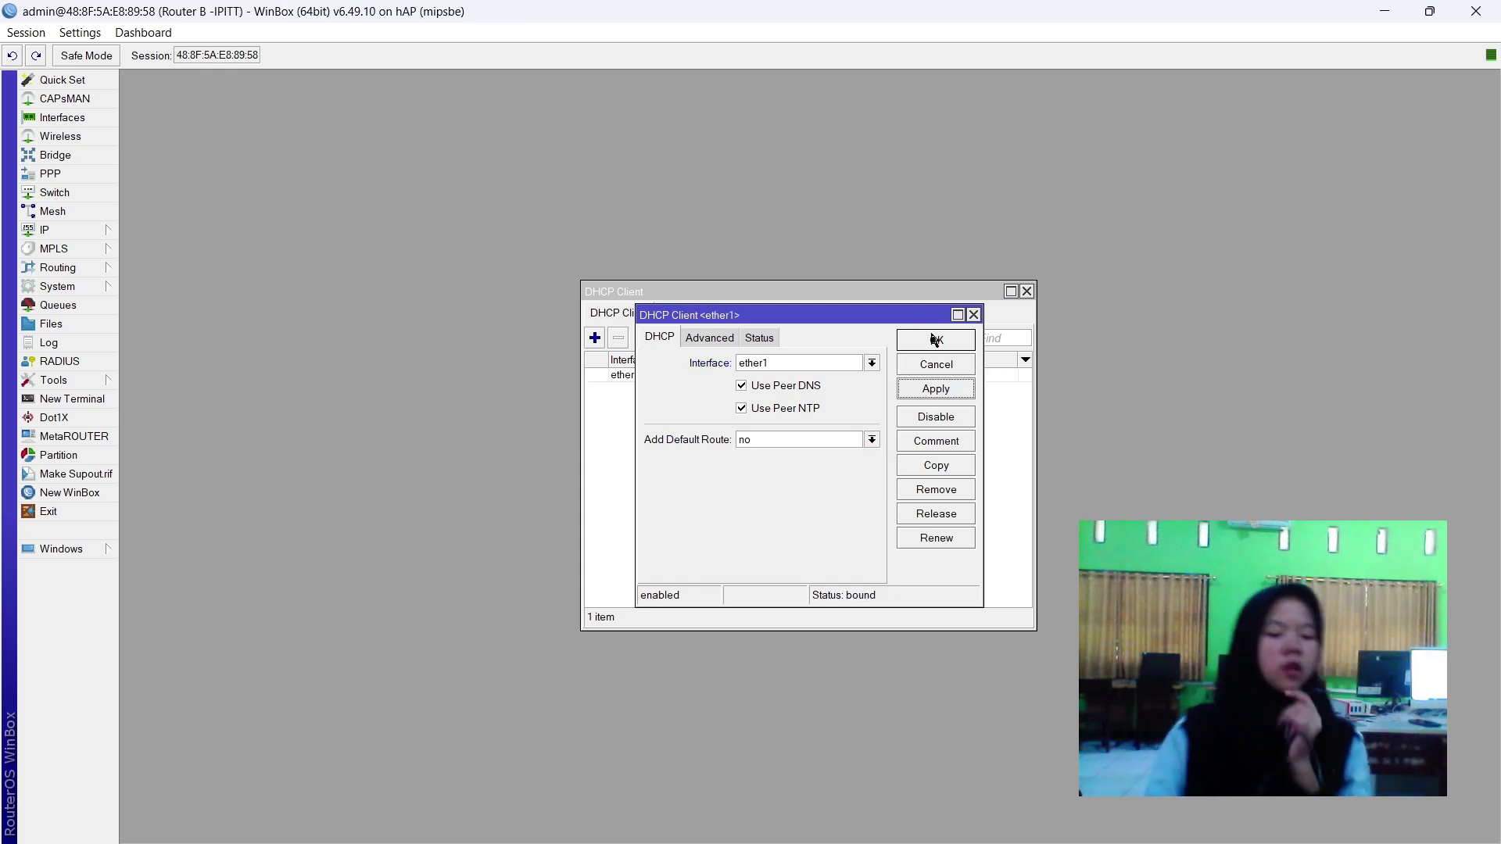
pyautogui.click(920, 342)
pyautogui.click(916, 378)
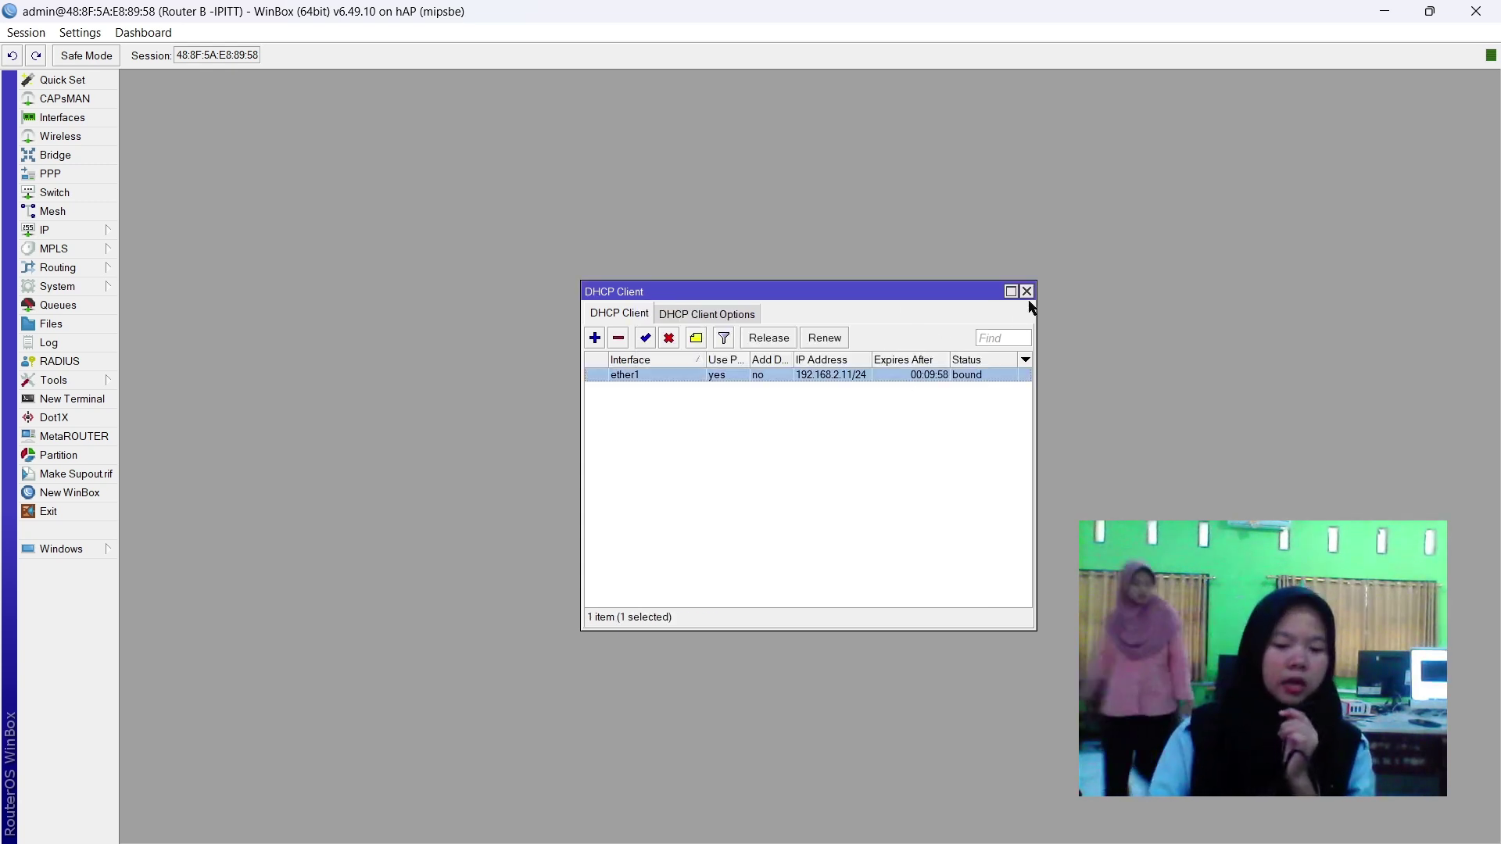
pyautogui.click(1026, 292)
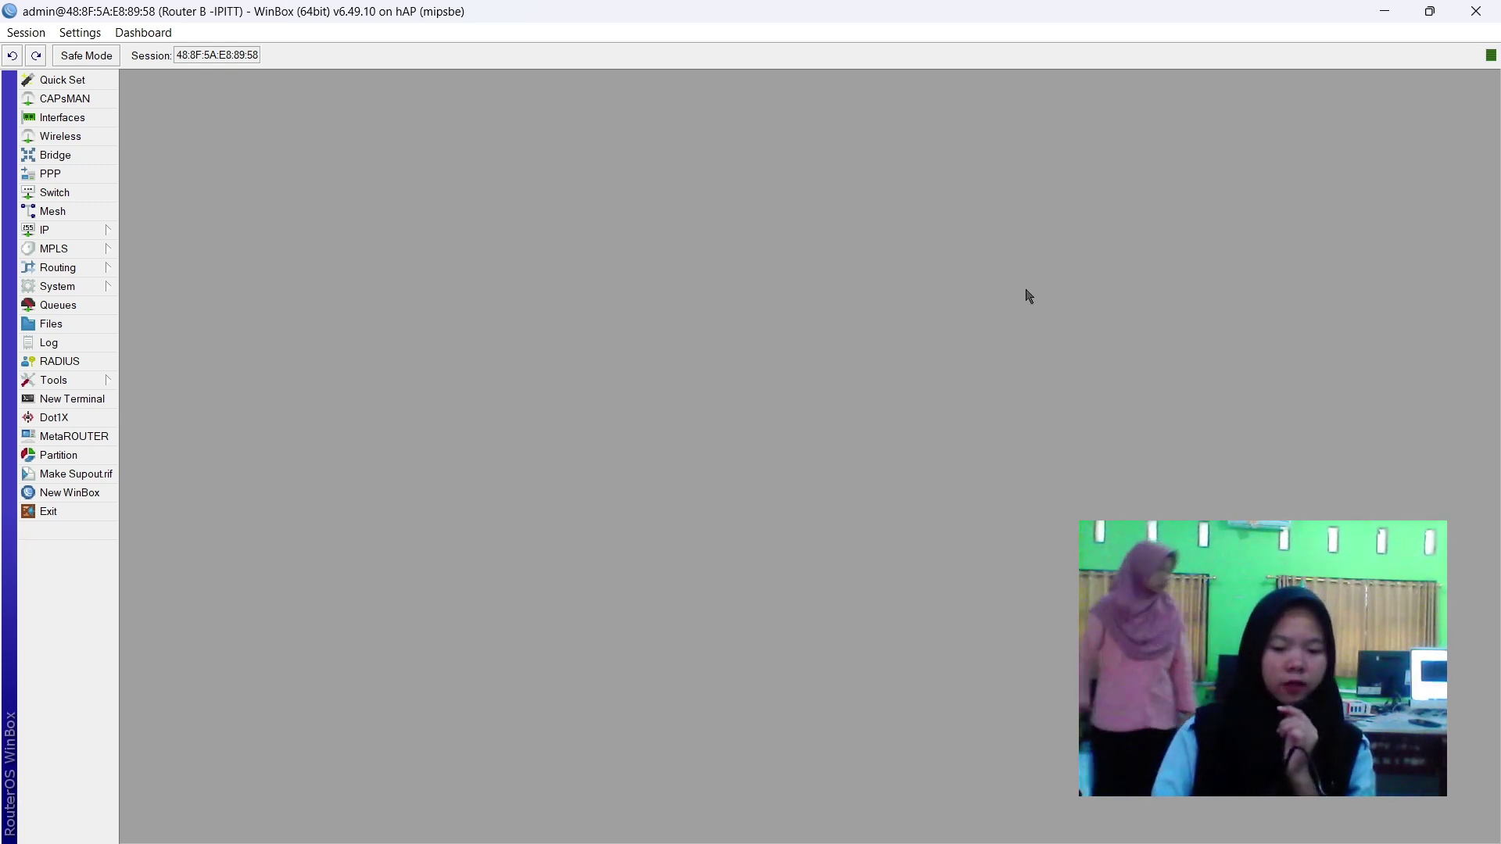
pyautogui.click(71, 231)
# Add the IP address 192.110.20.2/24 to the address list.
pyautogui.click(171, 270)
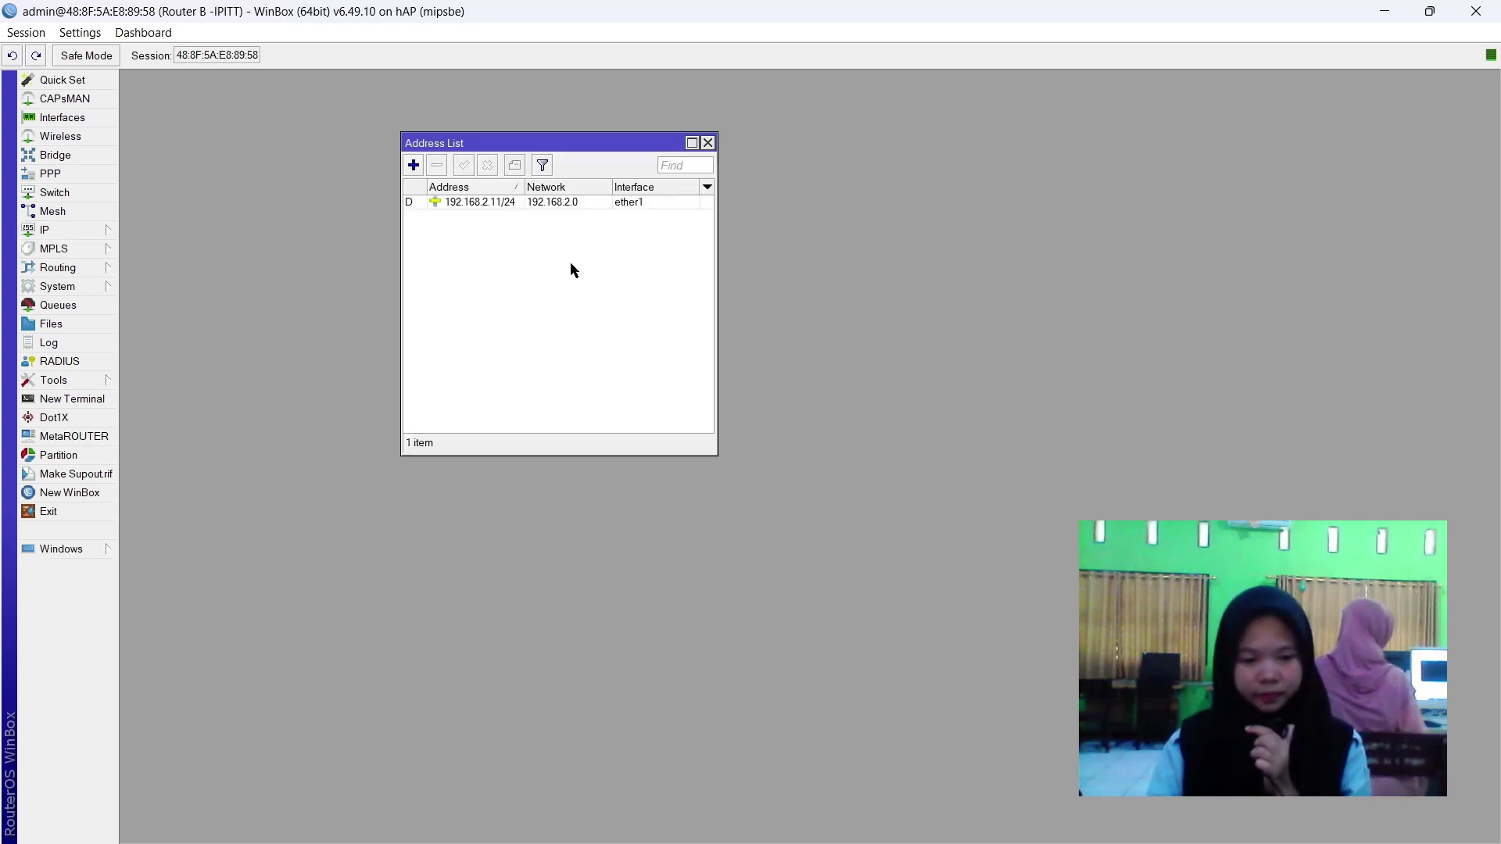
pyautogui.click(413, 165)
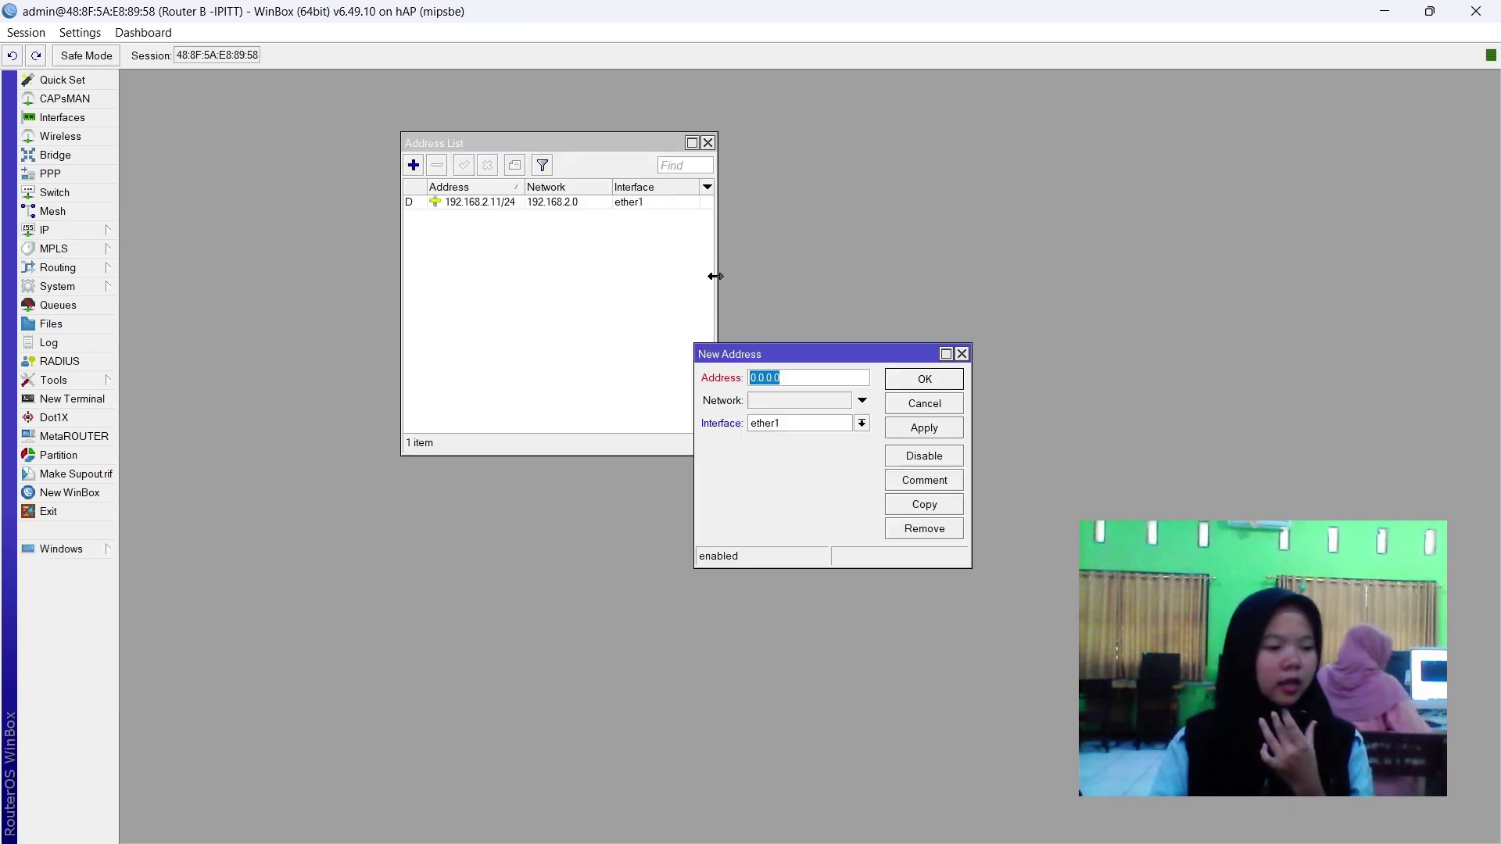
pyautogui.write('192.11')
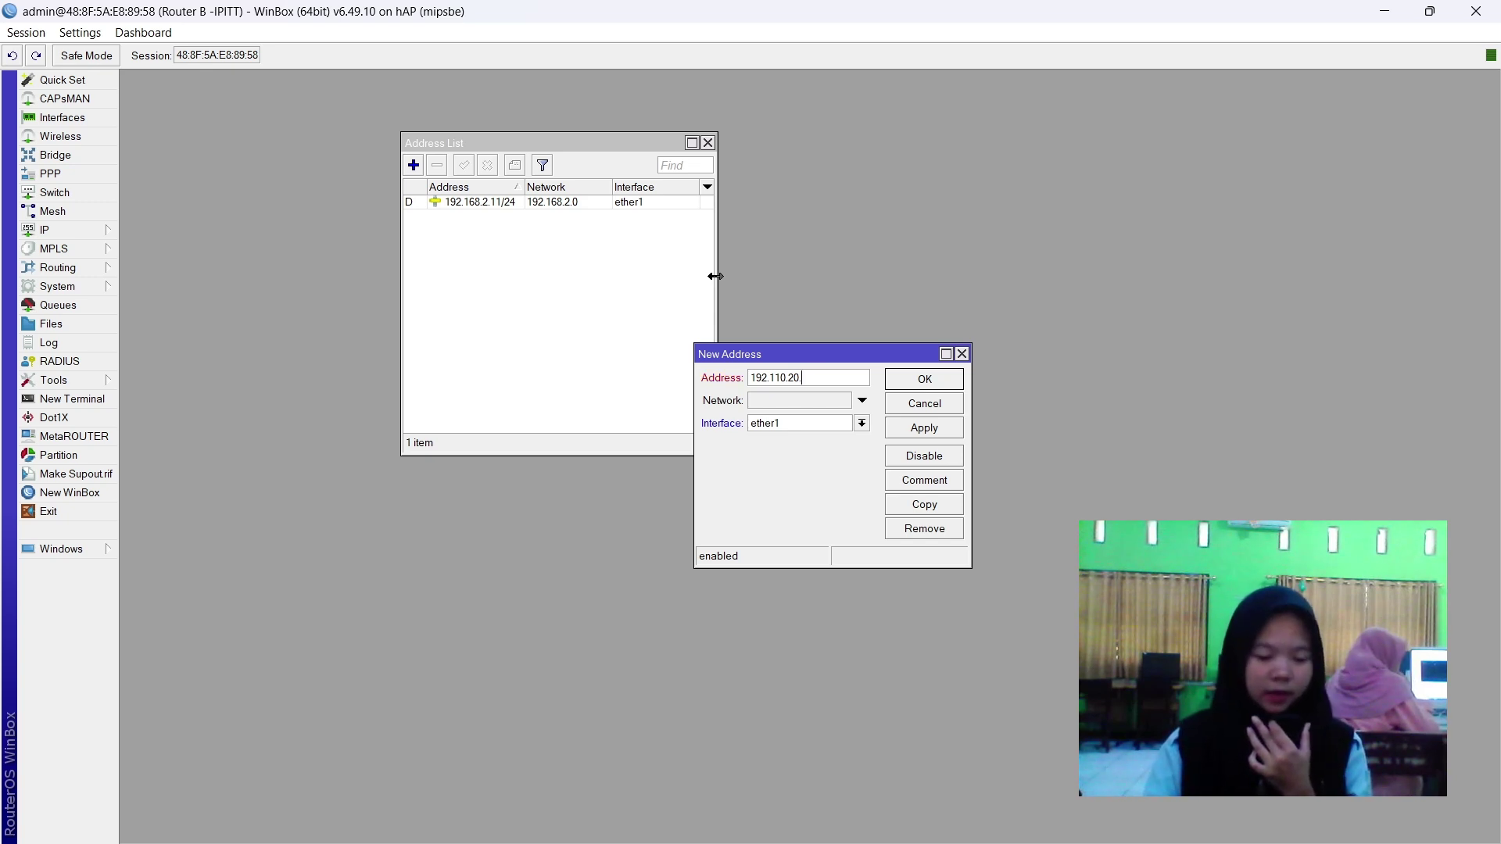
pyautogui.write('4')
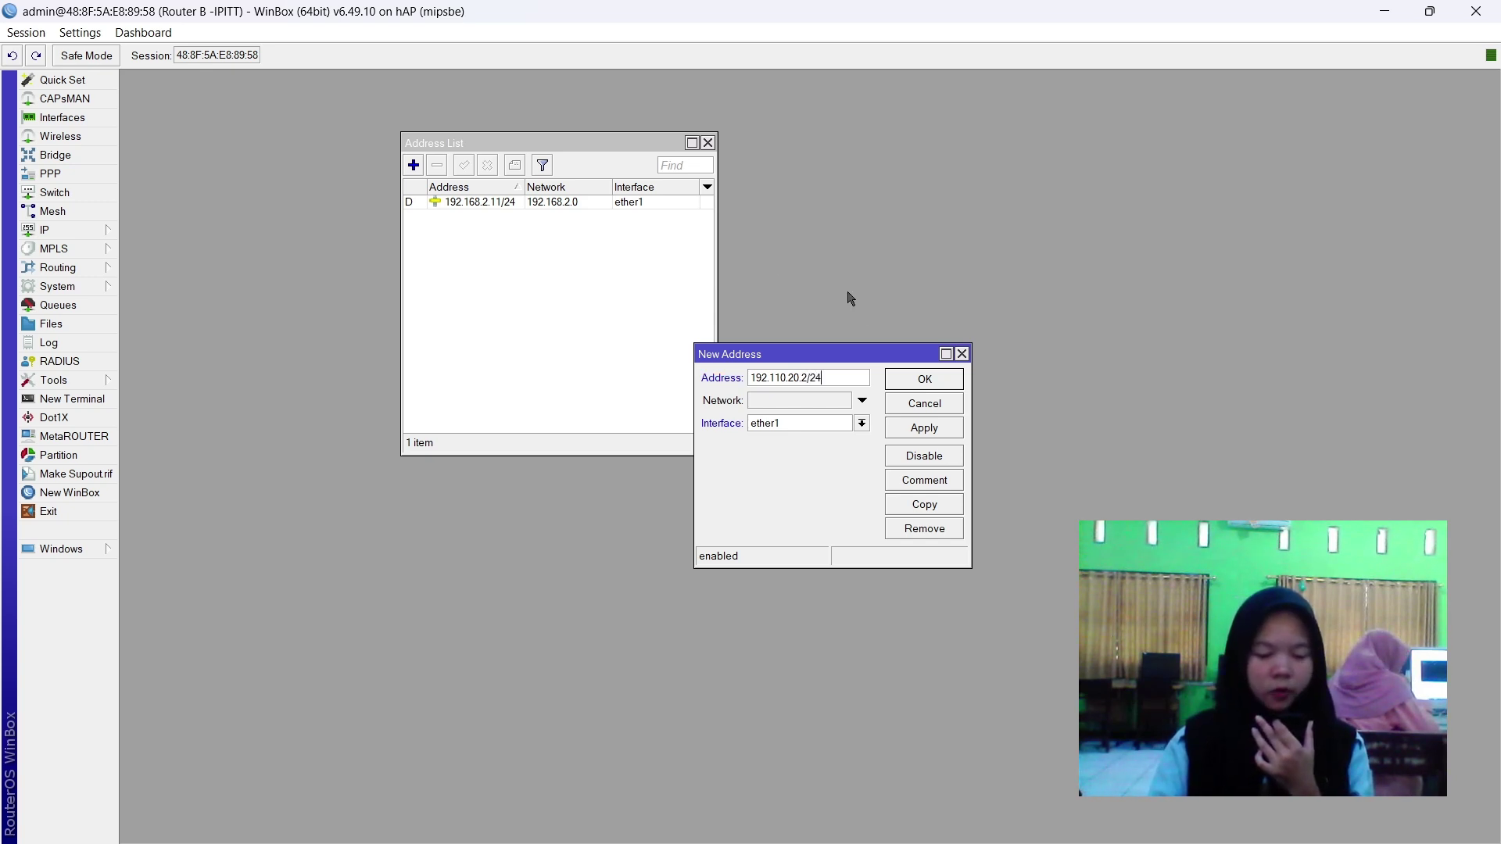
pyautogui.click(818, 426)
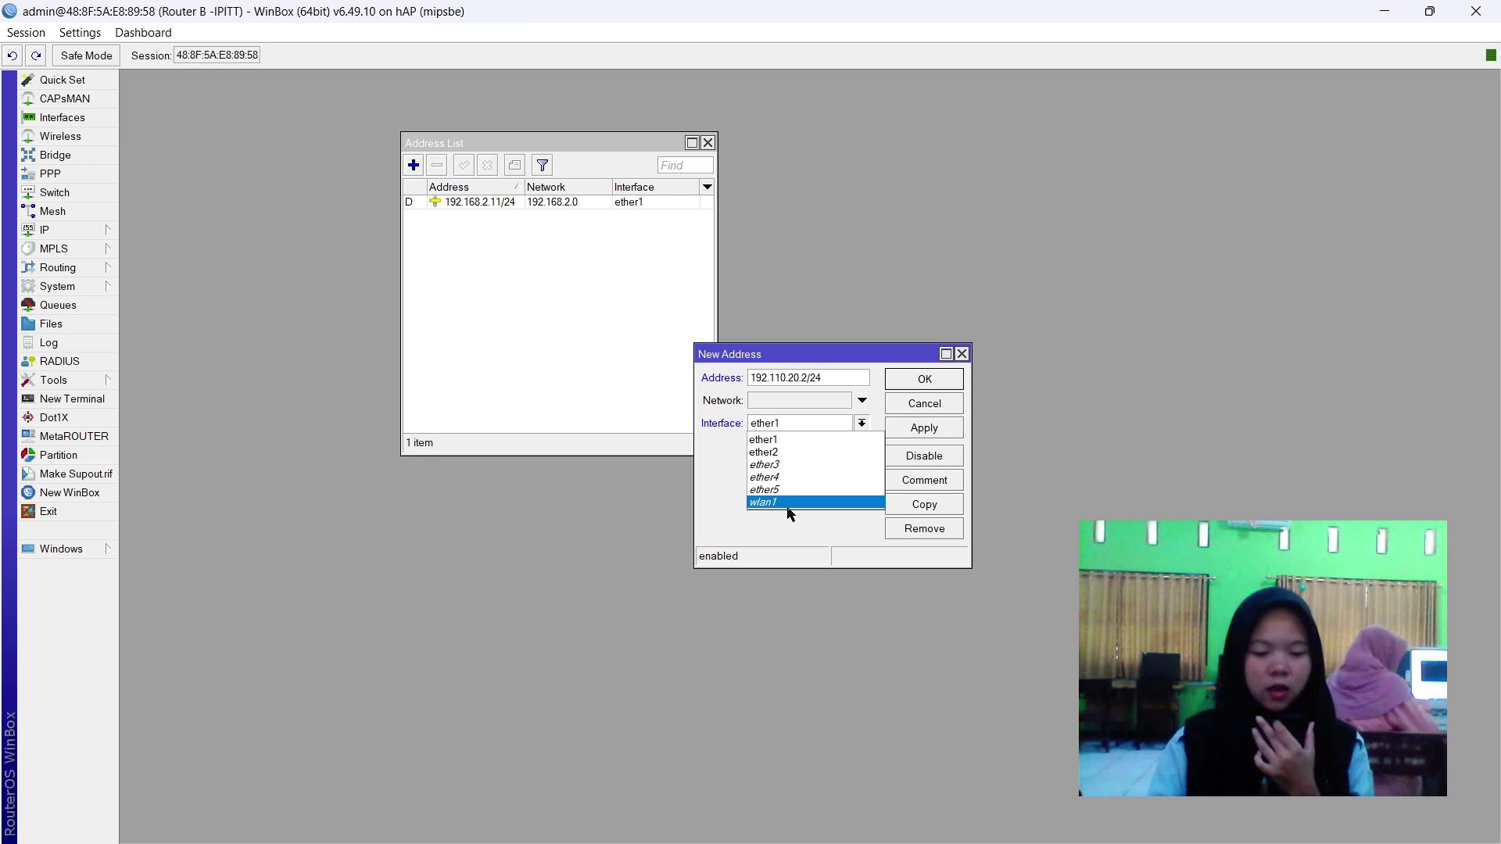
pyautogui.click(935, 406)
pyautogui.click(926, 429)
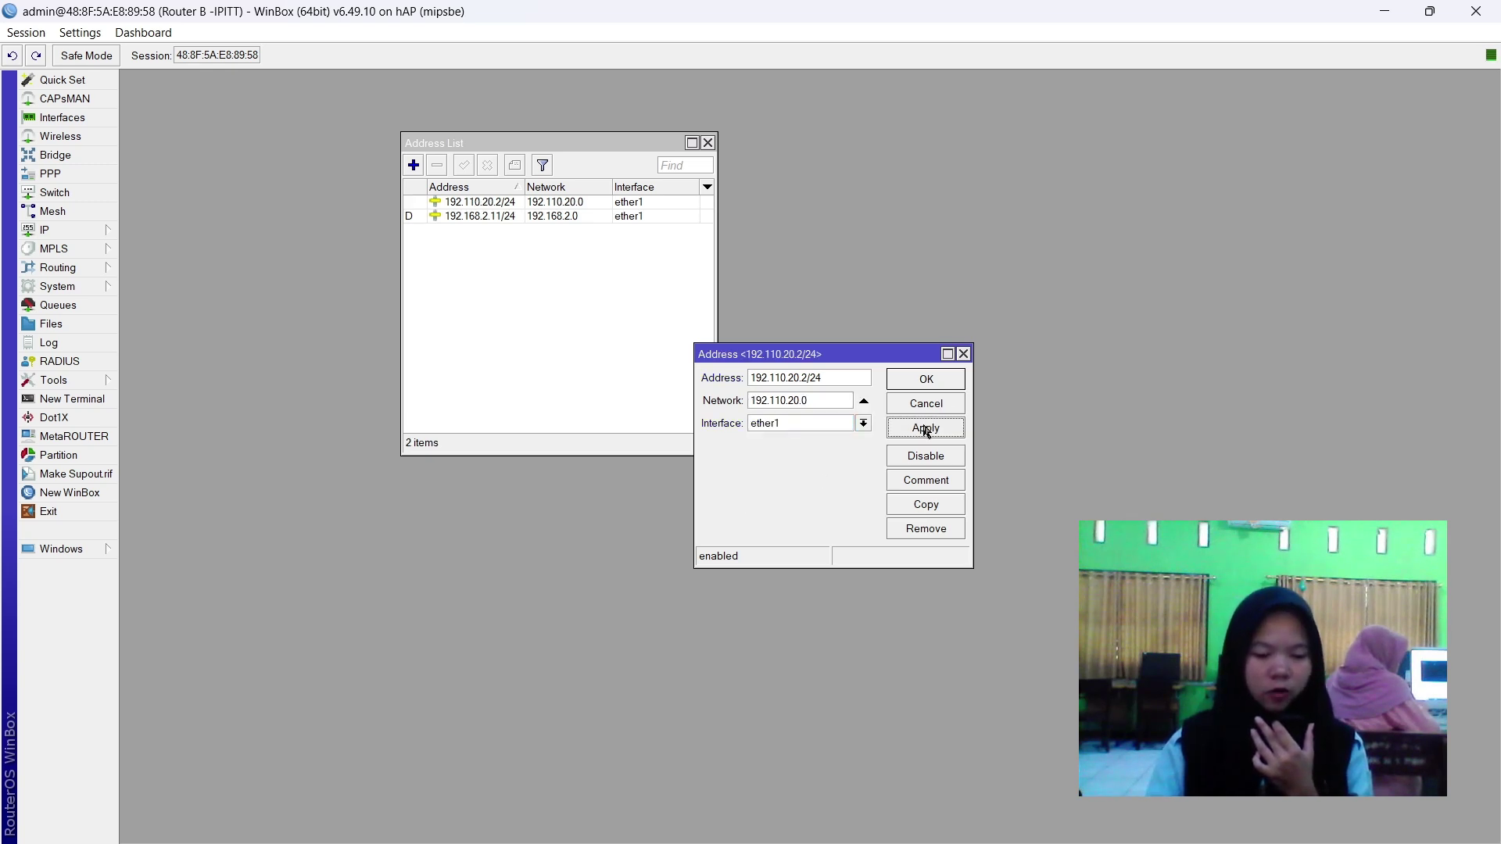
pyautogui.click(926, 381)
# Assign the 192.110.20.2/24 address to wlan1 and close the address list.
pyautogui.doubleClick(647, 202)
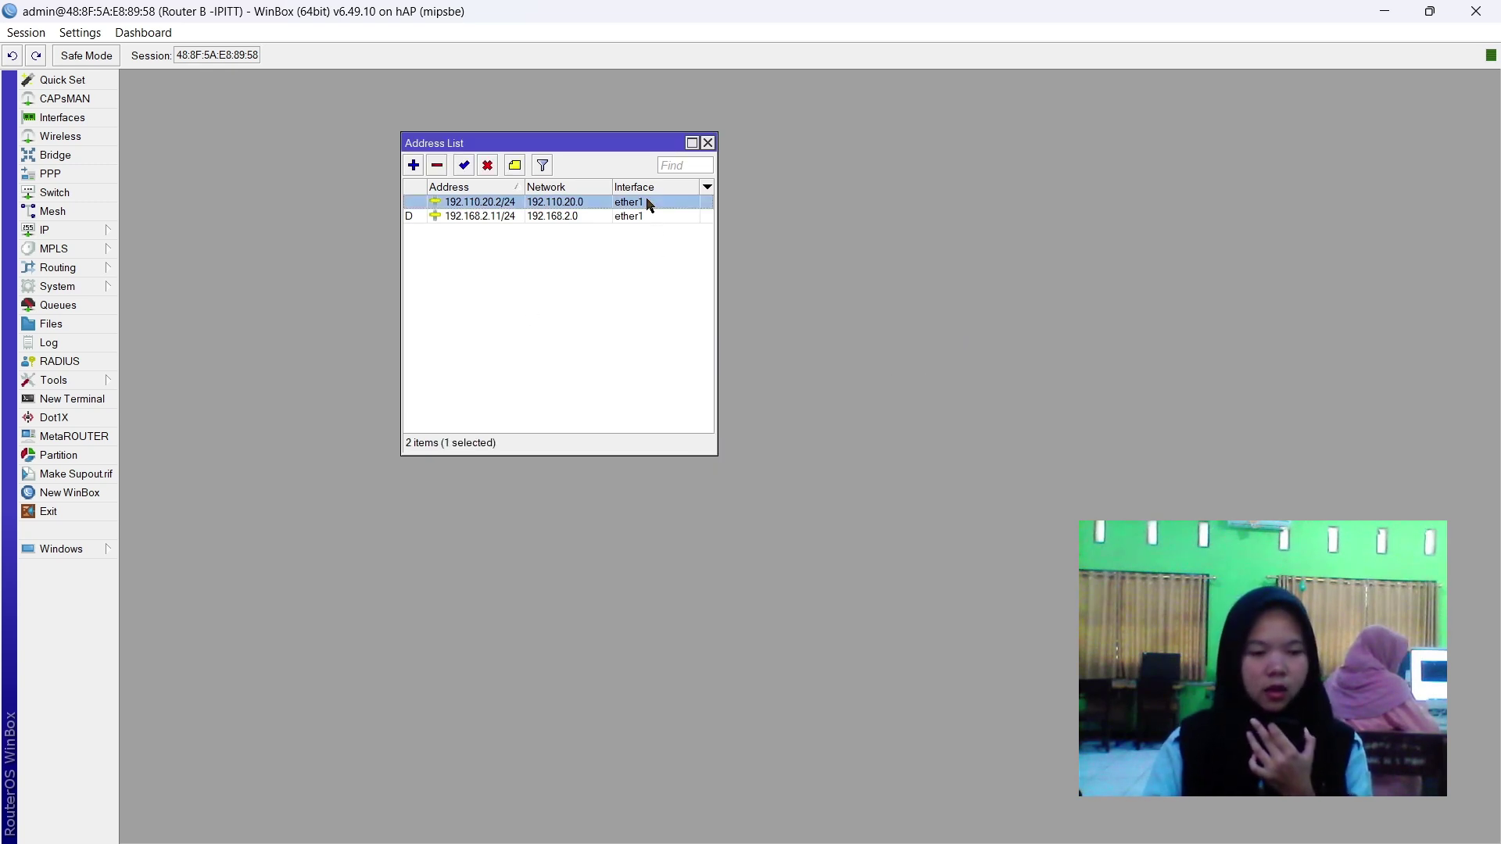
pyautogui.click(825, 425)
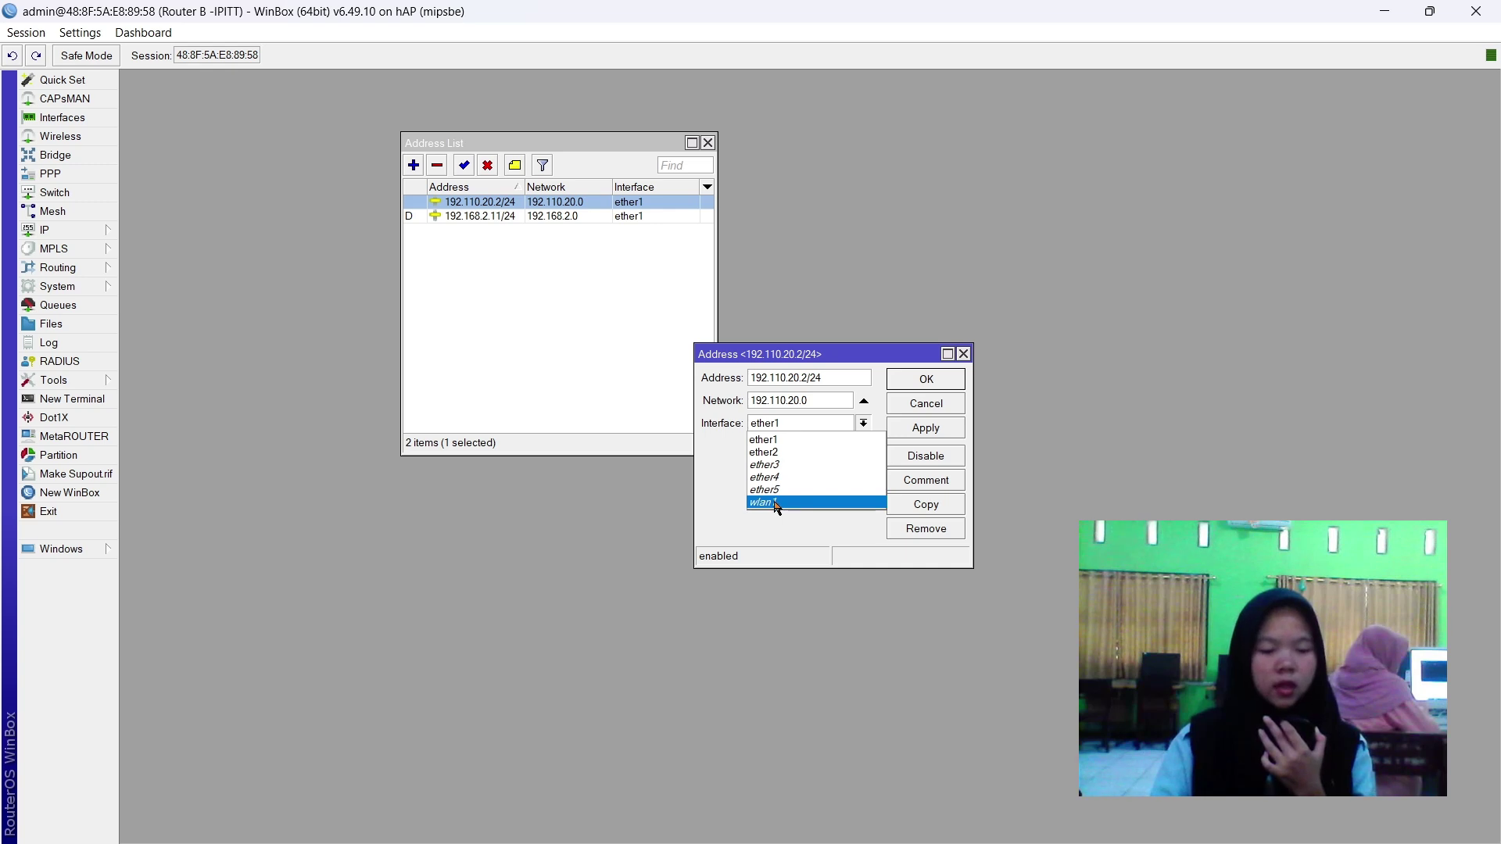
pyautogui.click(782, 502)
pyautogui.click(952, 431)
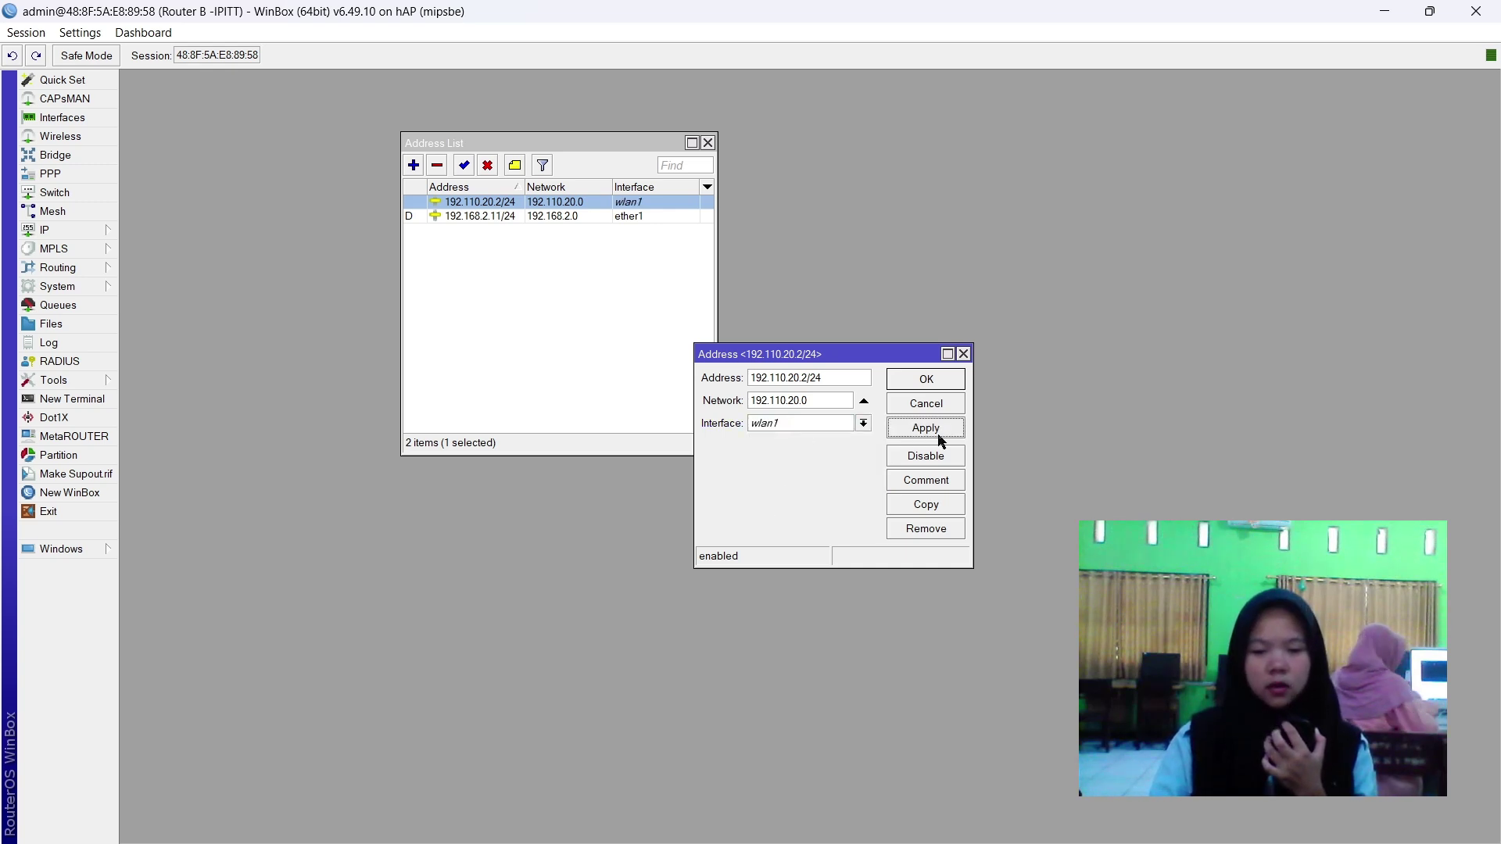
pyautogui.click(936, 380)
pyautogui.click(508, 296)
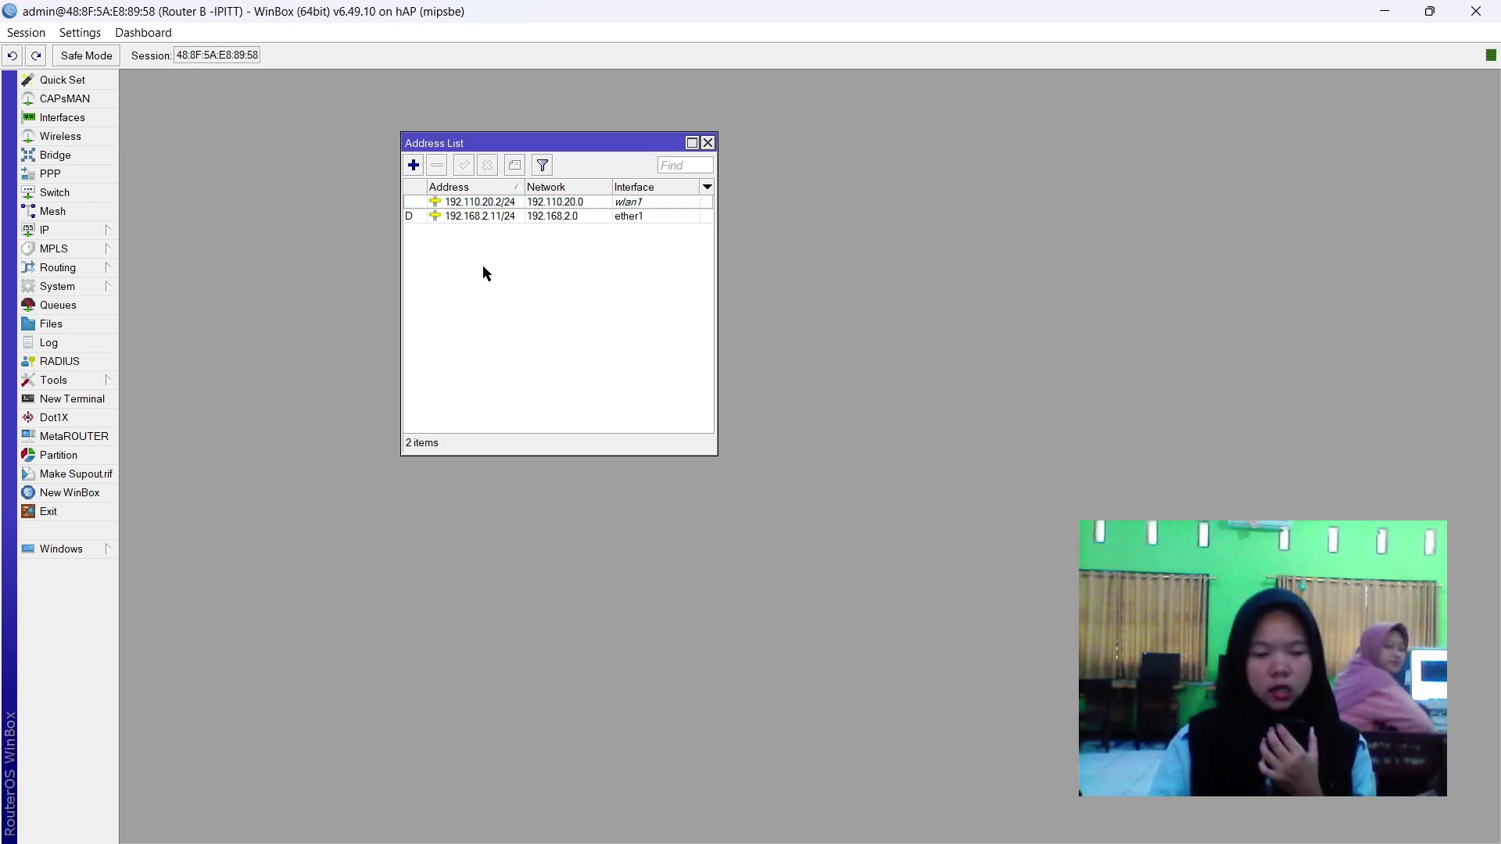
pyautogui.click(549, 205)
pyautogui.click(547, 217)
pyautogui.click(556, 228)
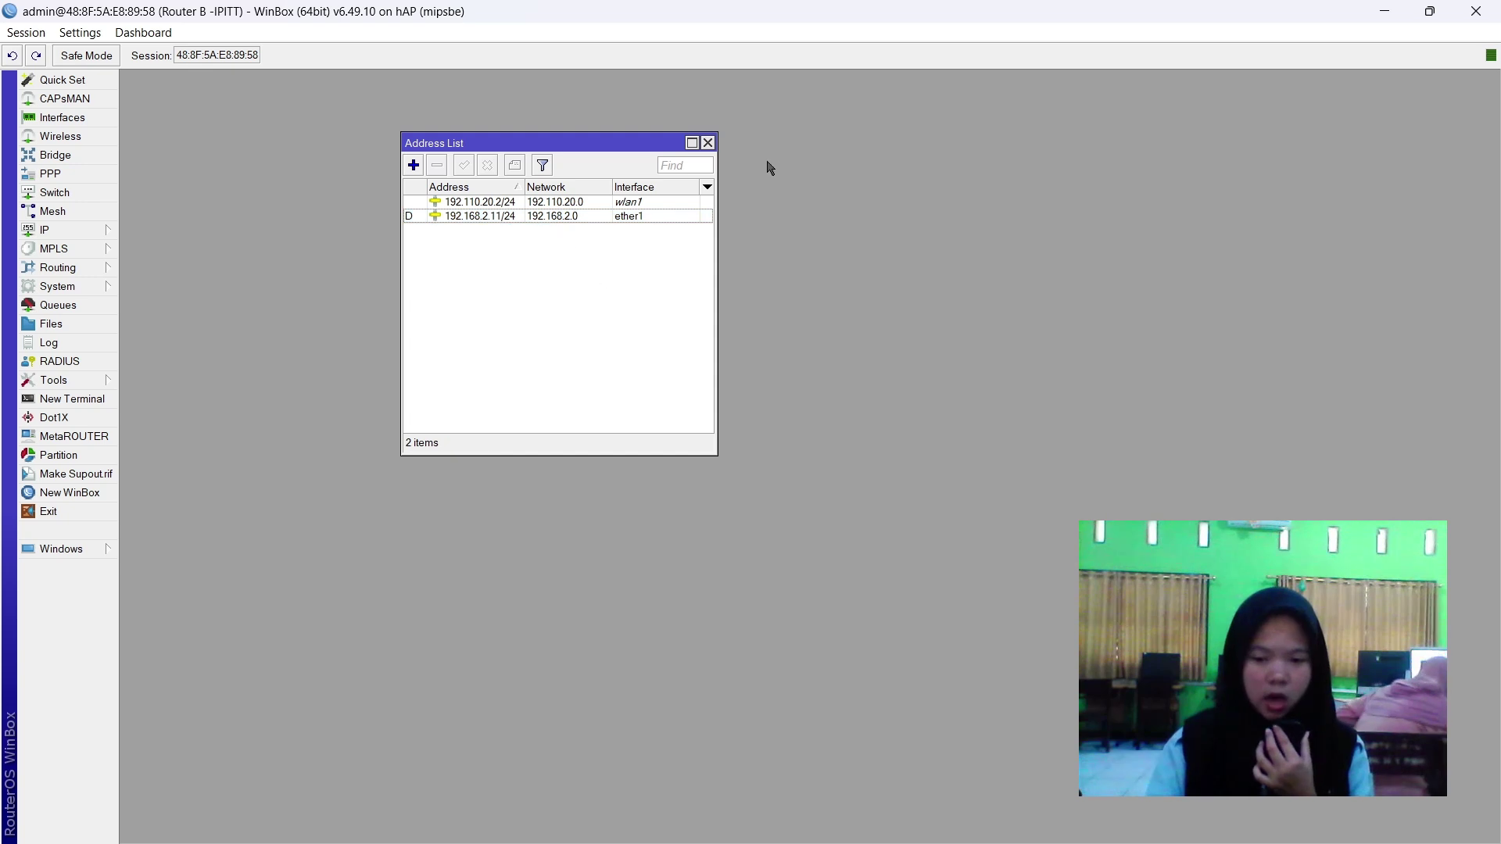
pyautogui.click(708, 144)
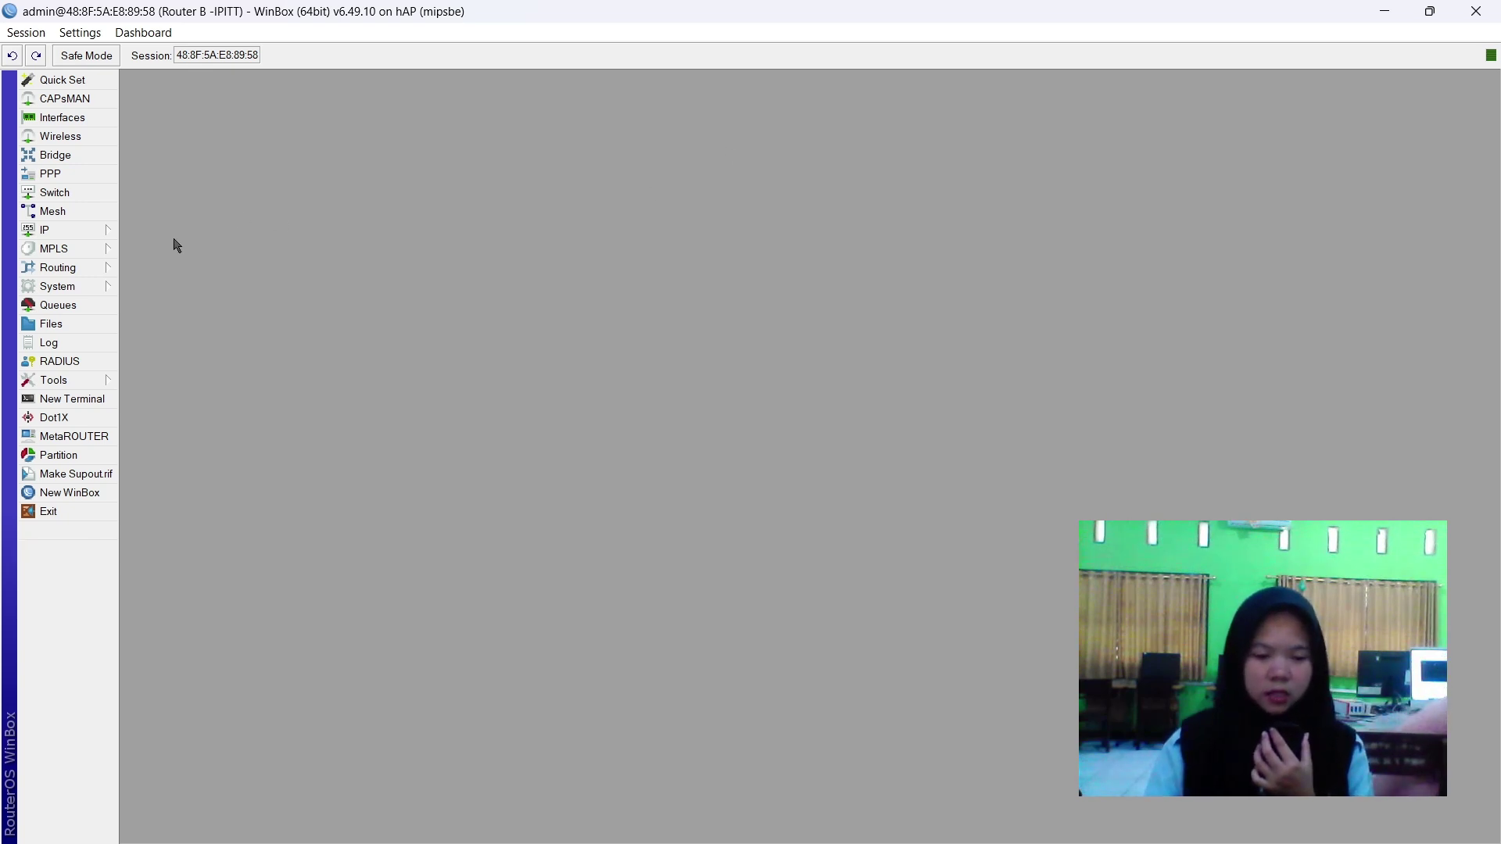
# Create a new firewall NAT rule with ether1 as its outgoing interface.
pyautogui.click(105, 233)
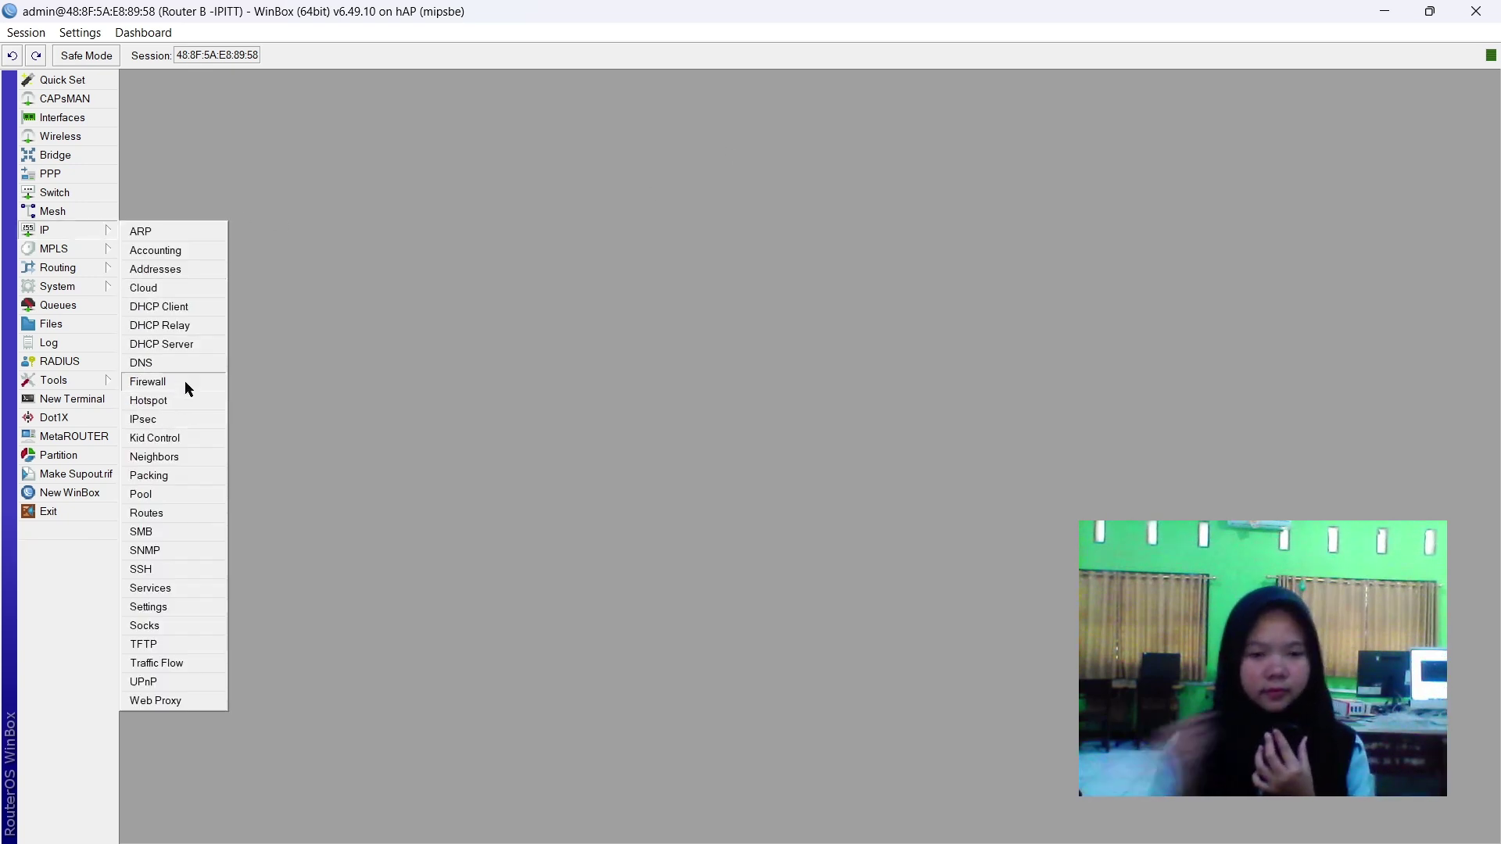
pyautogui.click(184, 382)
pyautogui.click(382, 337)
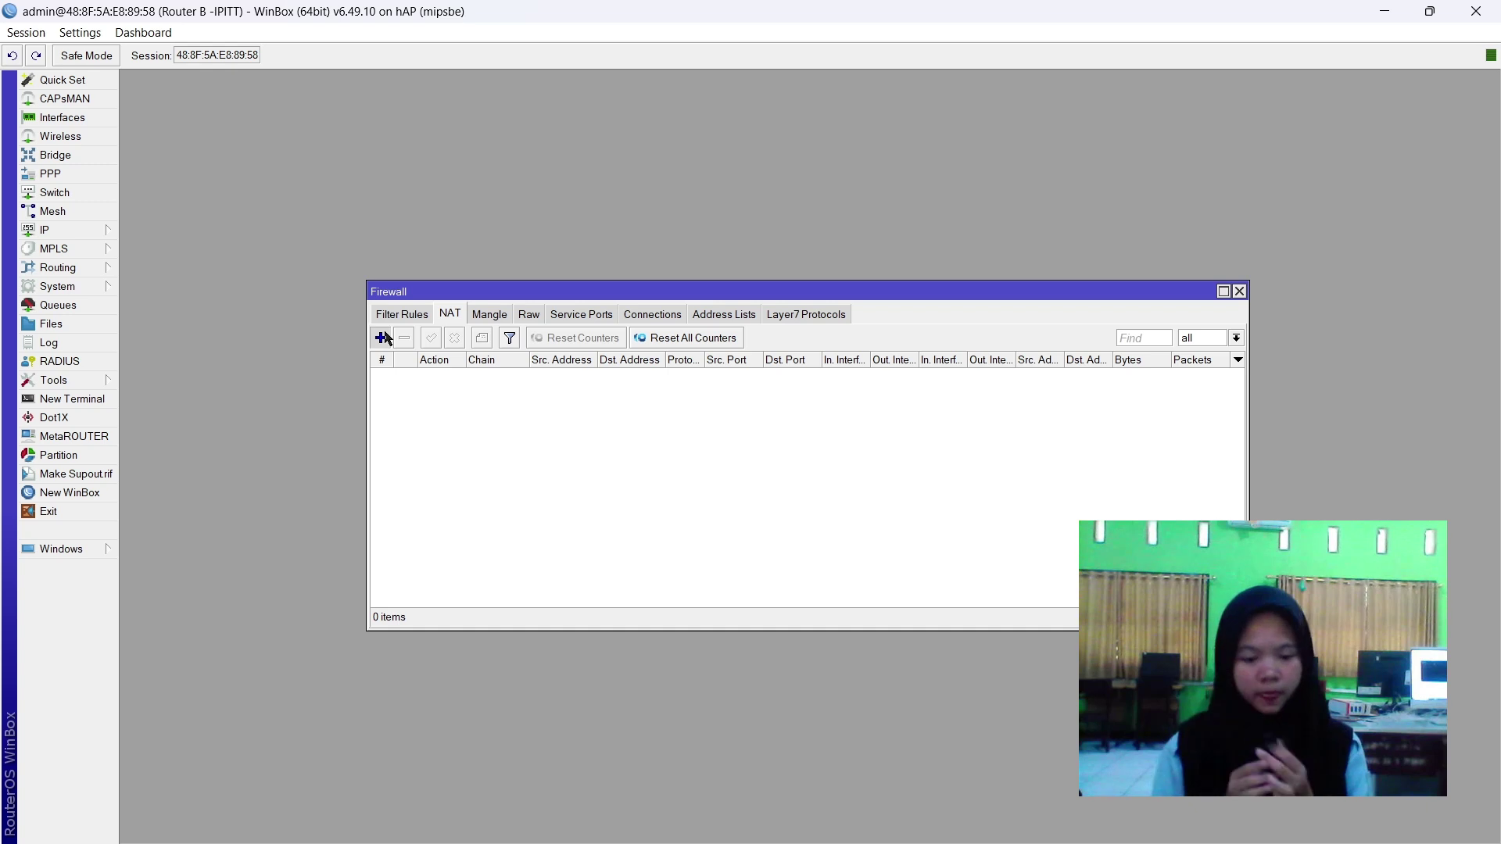
pyautogui.click(661, 253)
pyautogui.click(657, 252)
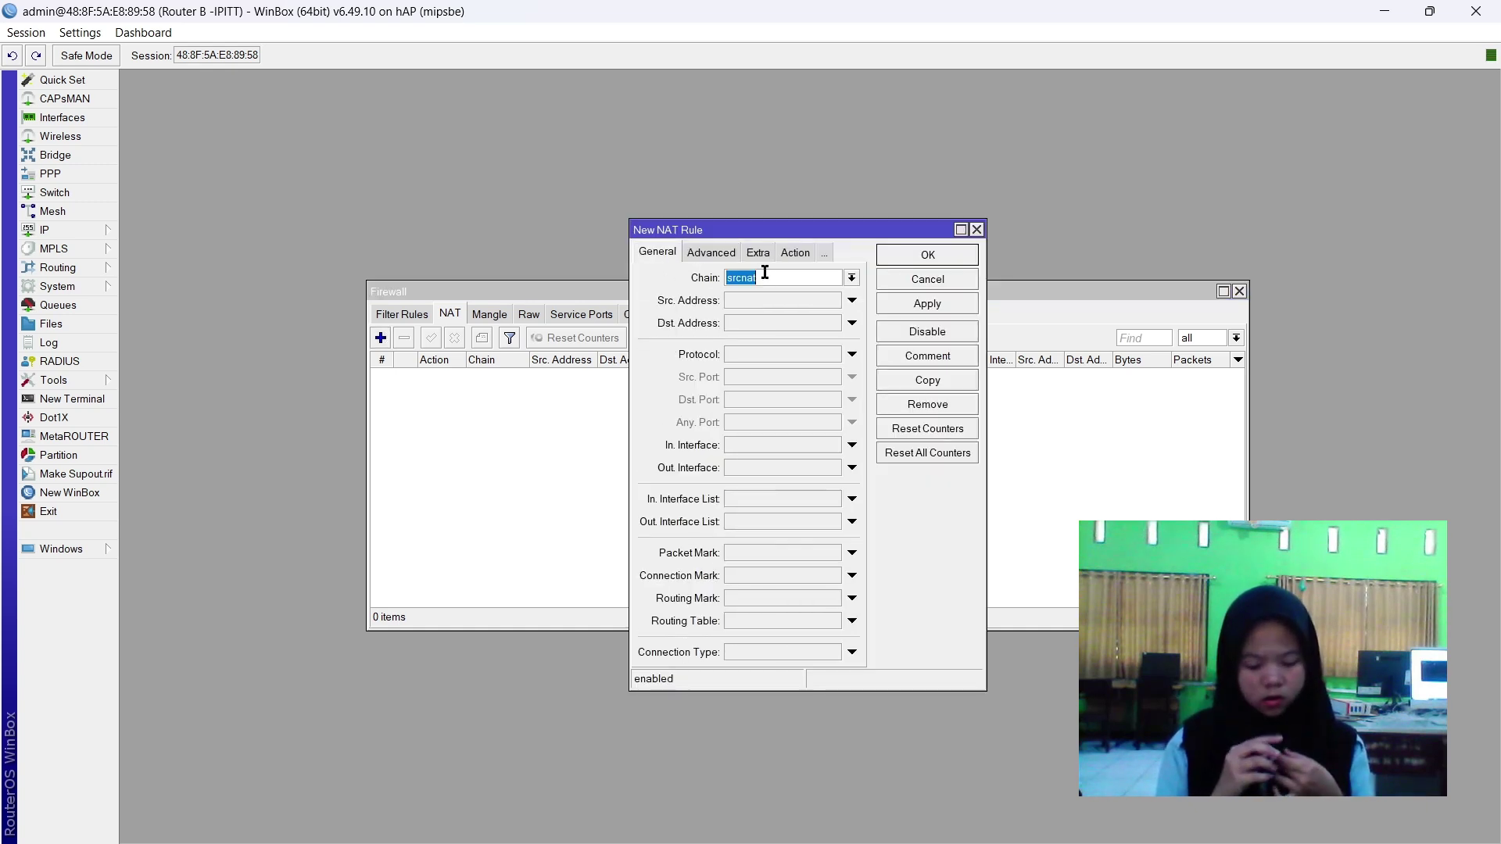
pyautogui.click(764, 468)
pyautogui.click(812, 480)
pyautogui.click(833, 468)
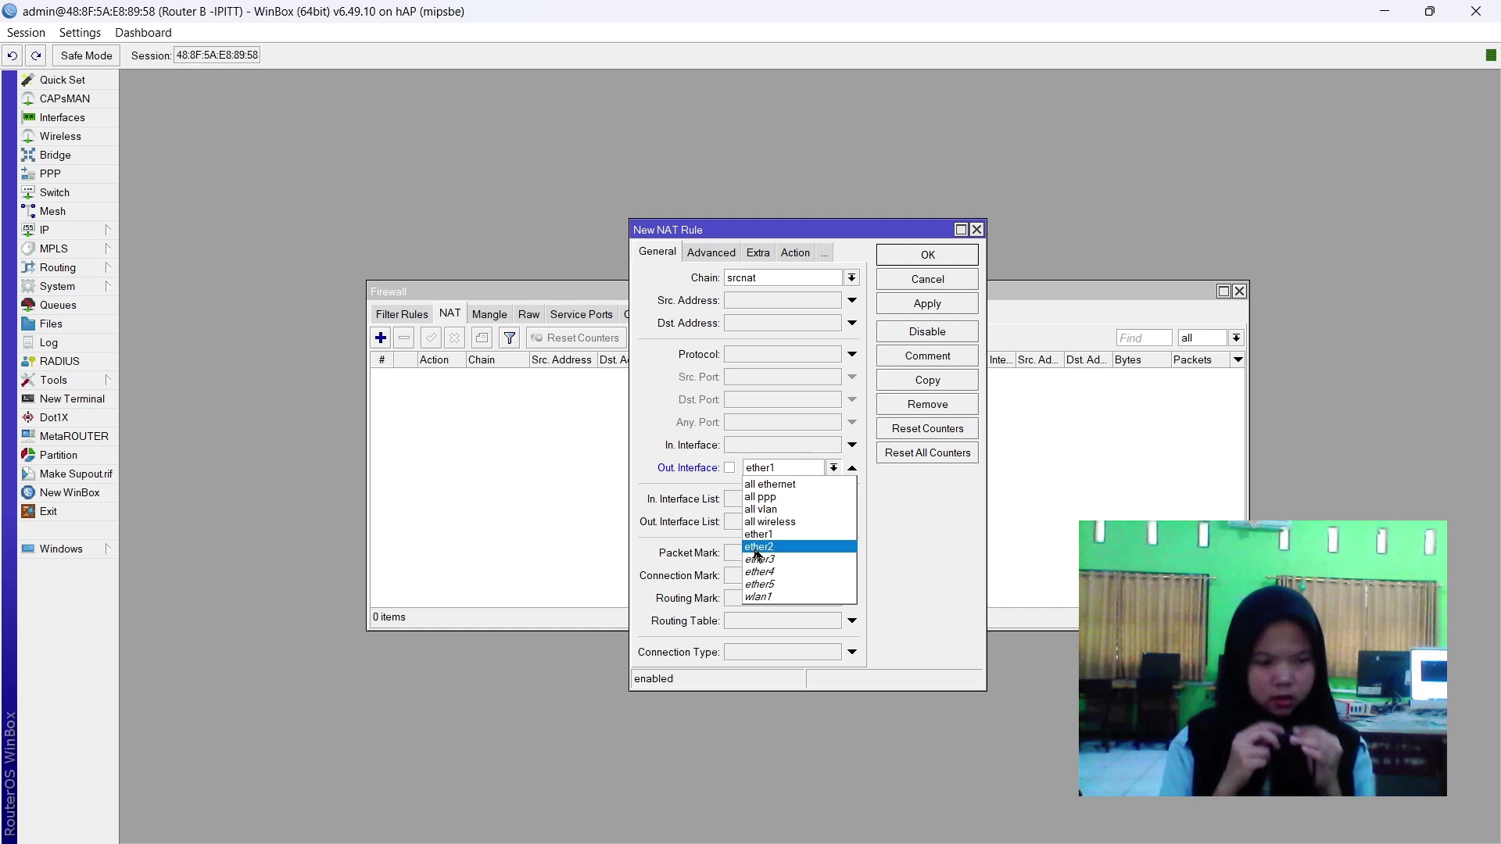
pyautogui.click(789, 536)
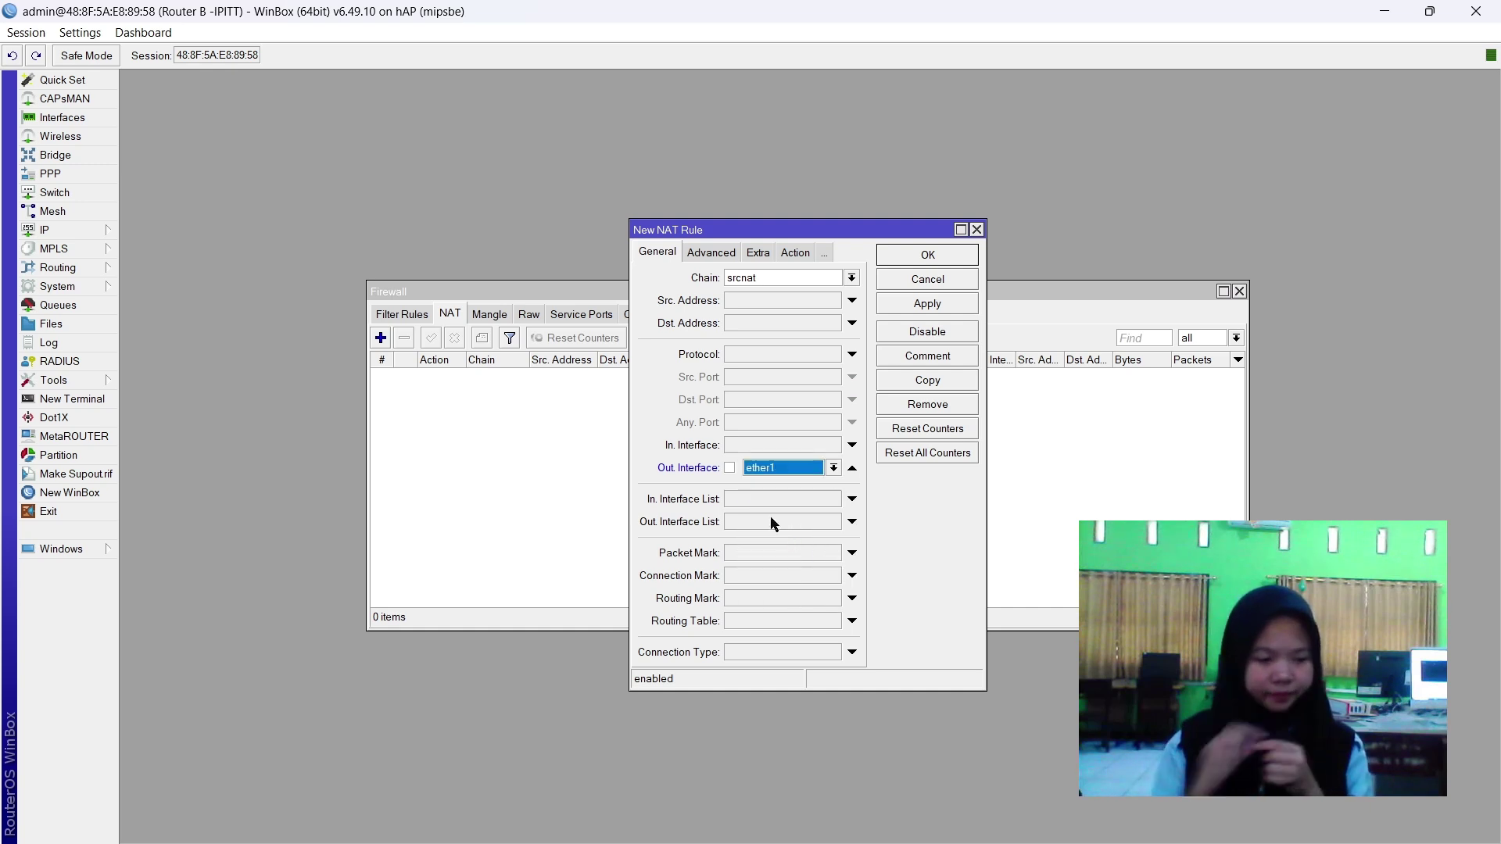
# Set the NAT rule's action to masquerade, save it, and close the Firewall window.
pyautogui.click(786, 254)
pyautogui.click(771, 283)
pyautogui.click(774, 369)
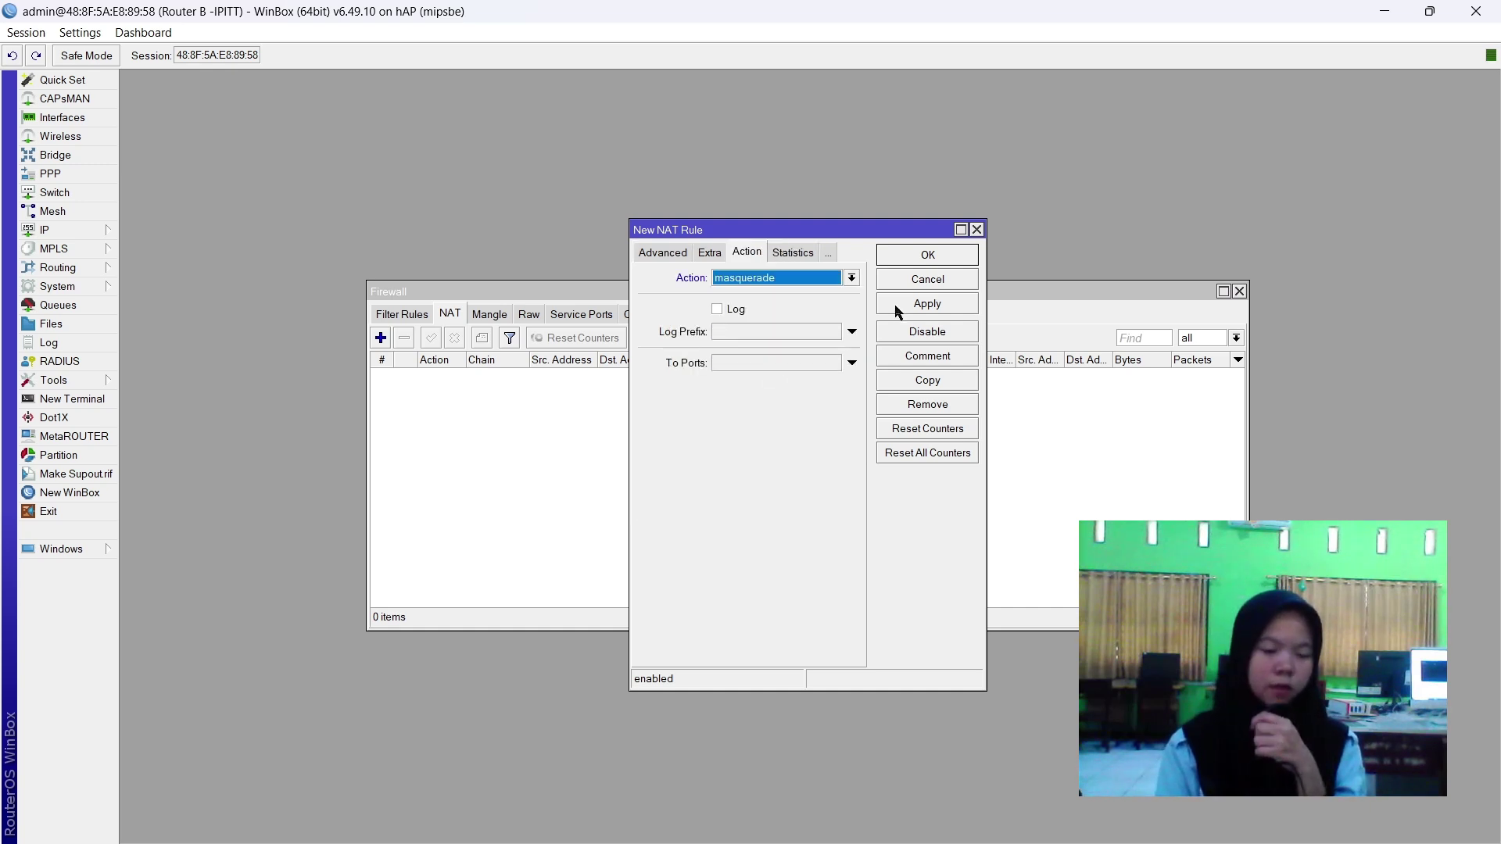
pyautogui.click(912, 307)
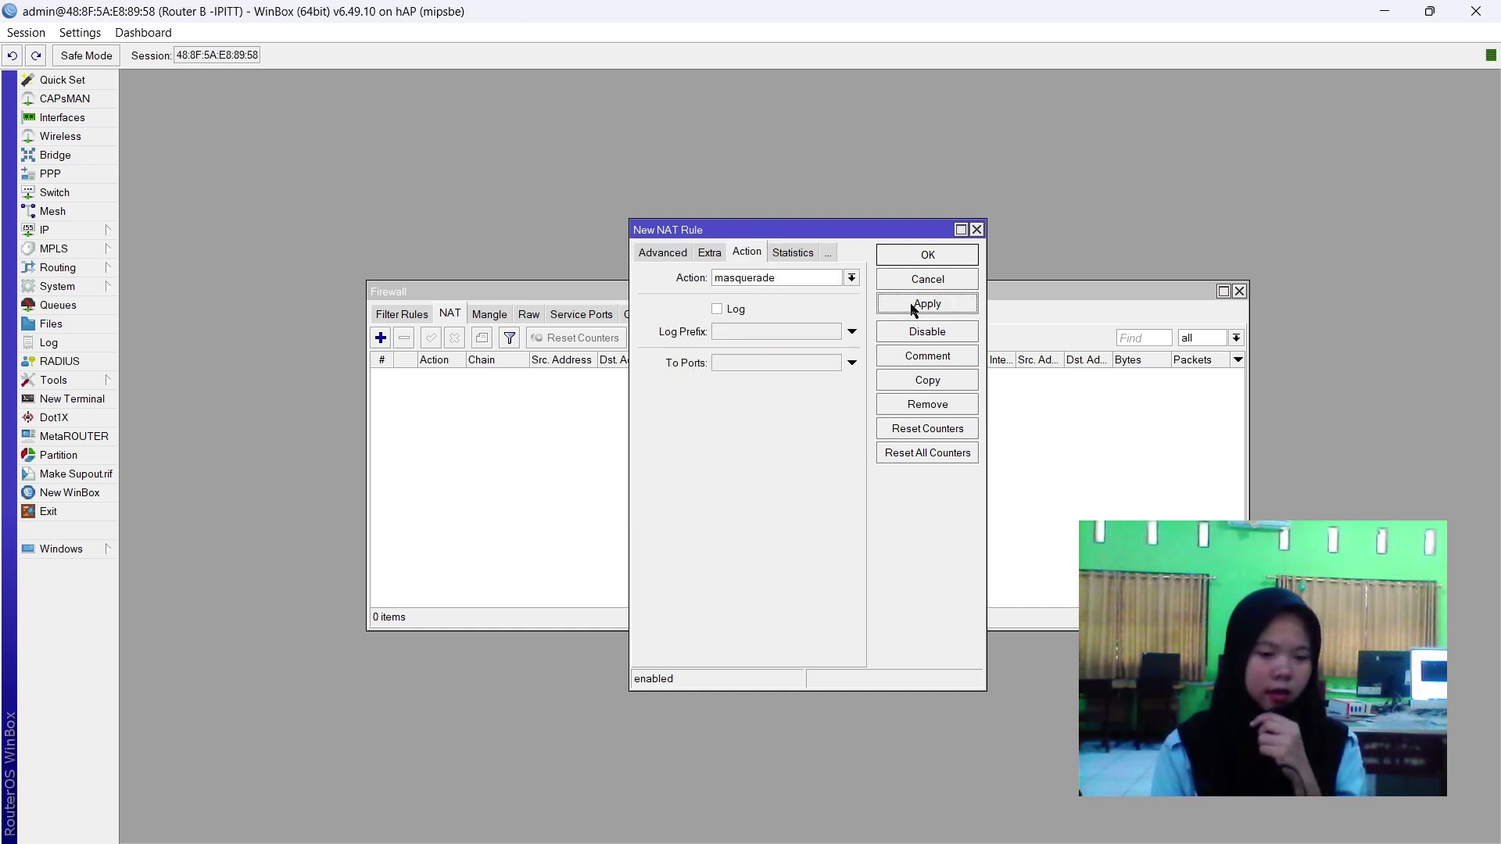
pyautogui.click(940, 257)
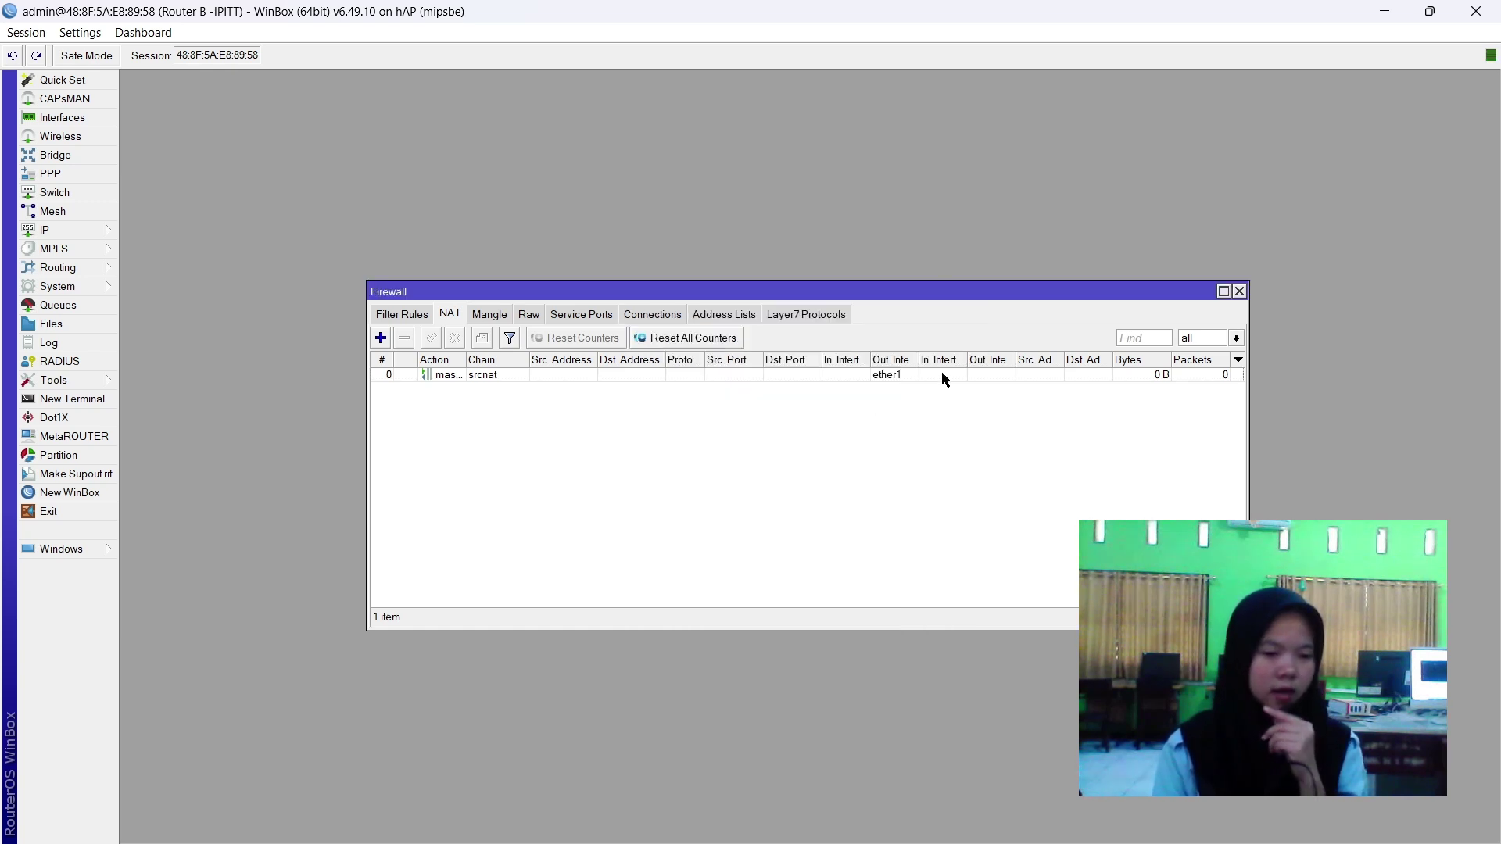
pyautogui.click(1239, 291)
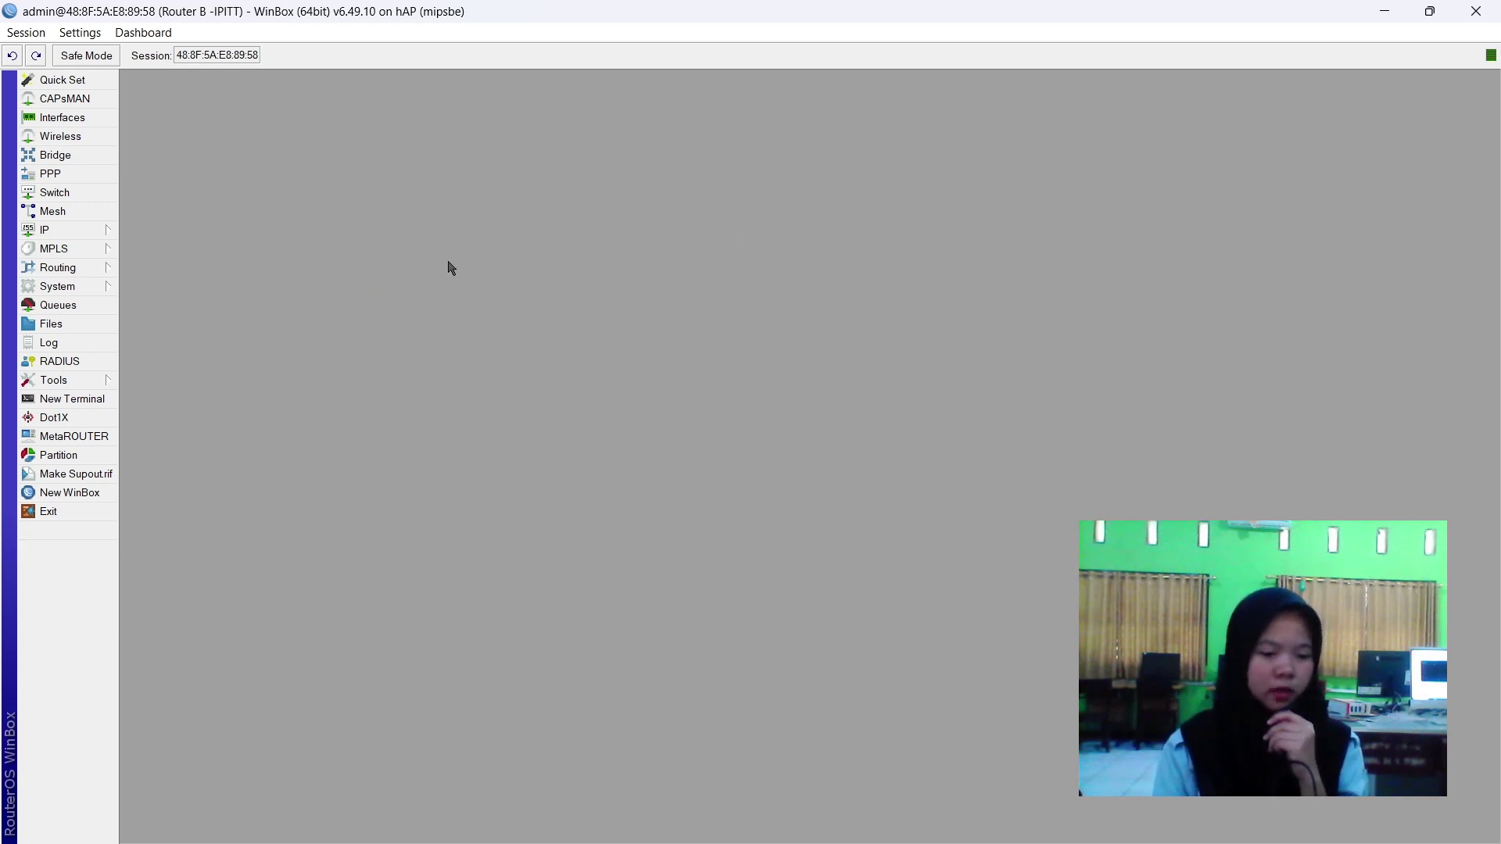
# Add a static default route 0.0.0.0/0 via gateway 192.168.2.254.
pyautogui.click(44, 235)
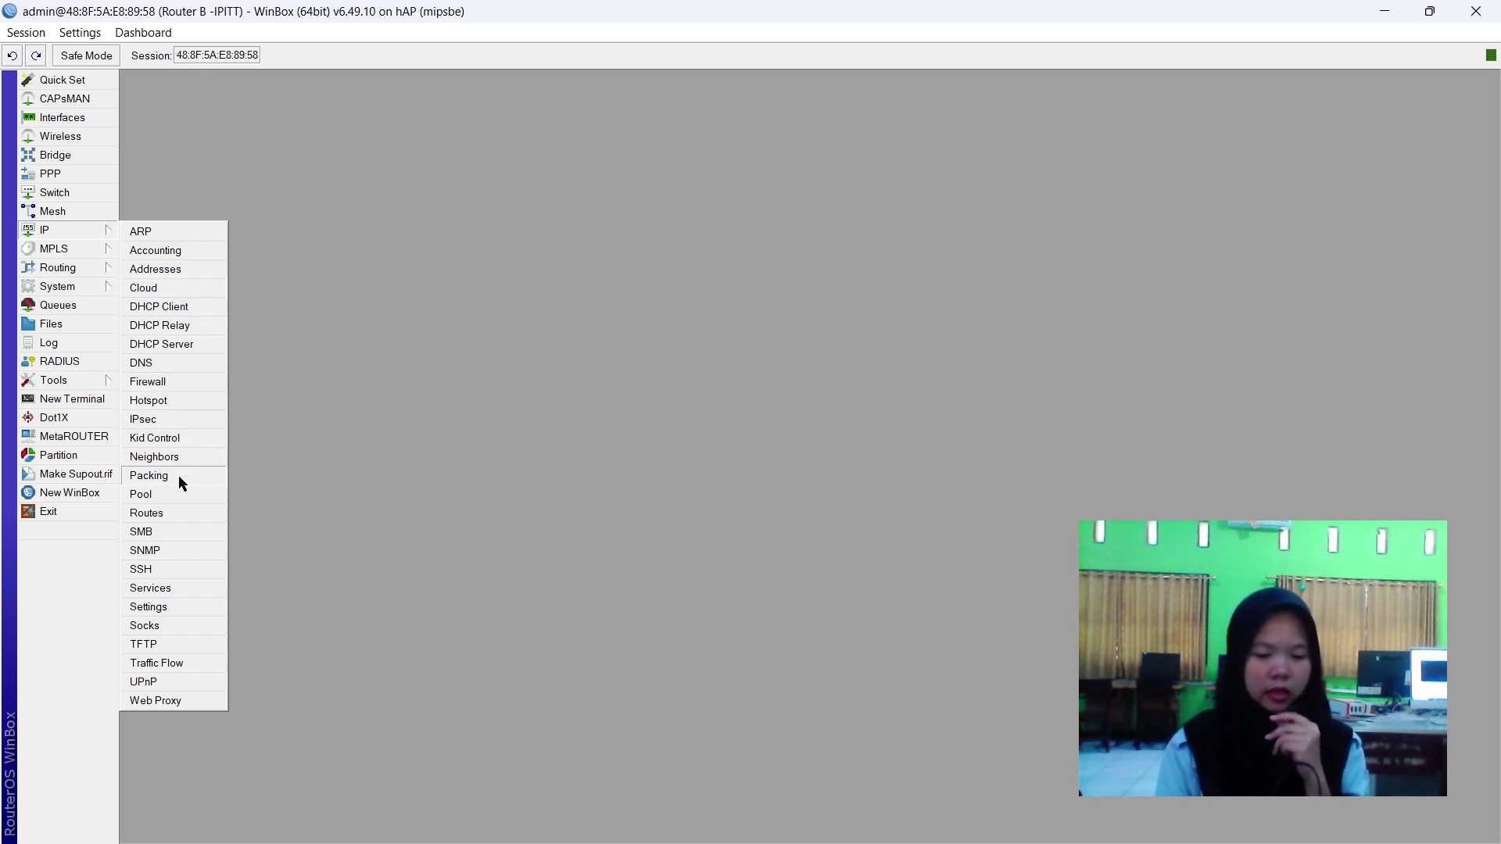
pyautogui.click(147, 513)
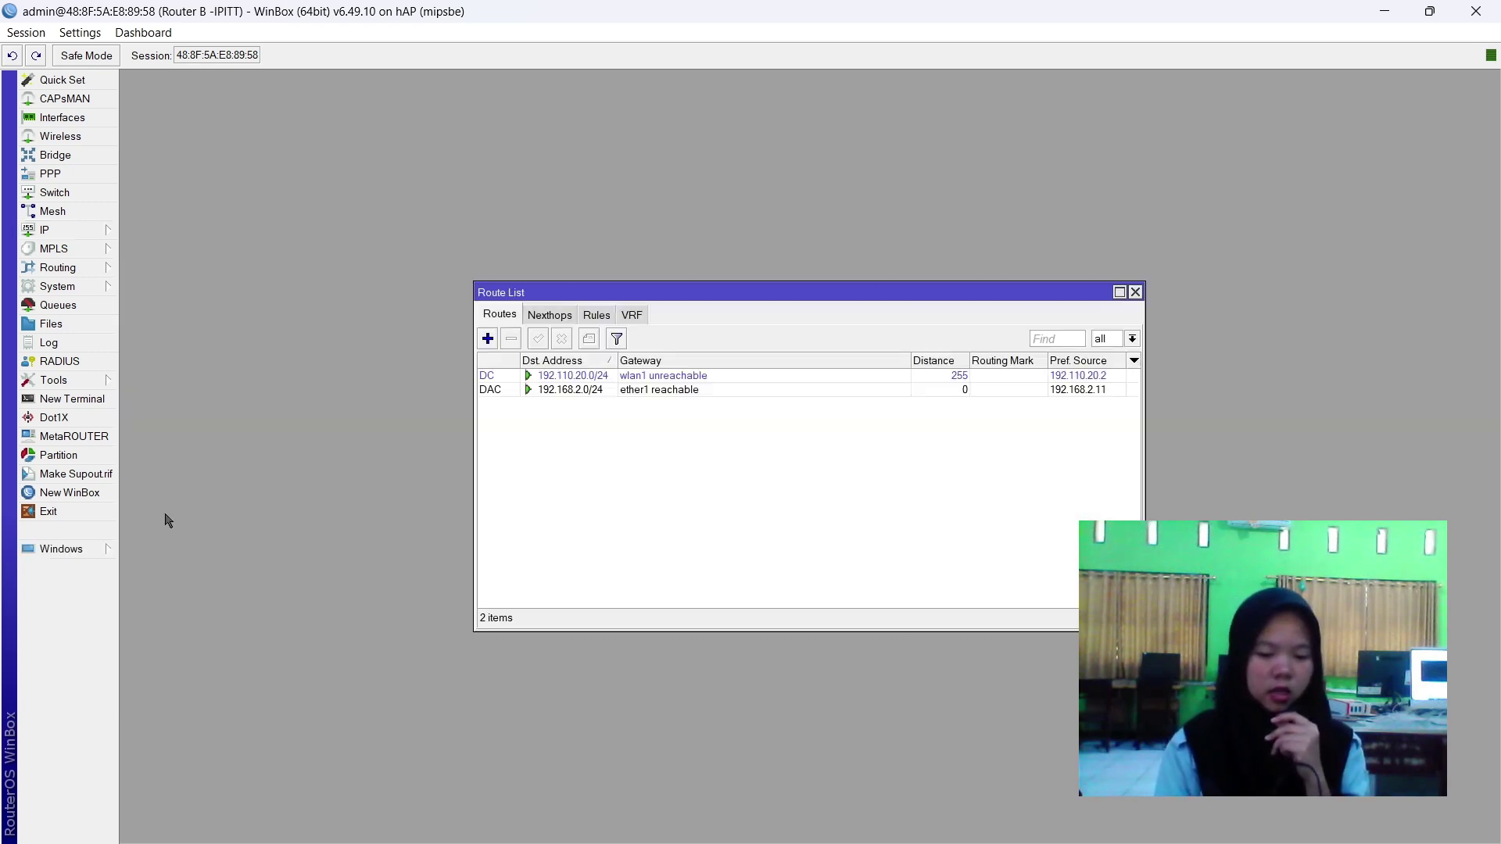
pyautogui.click(488, 339)
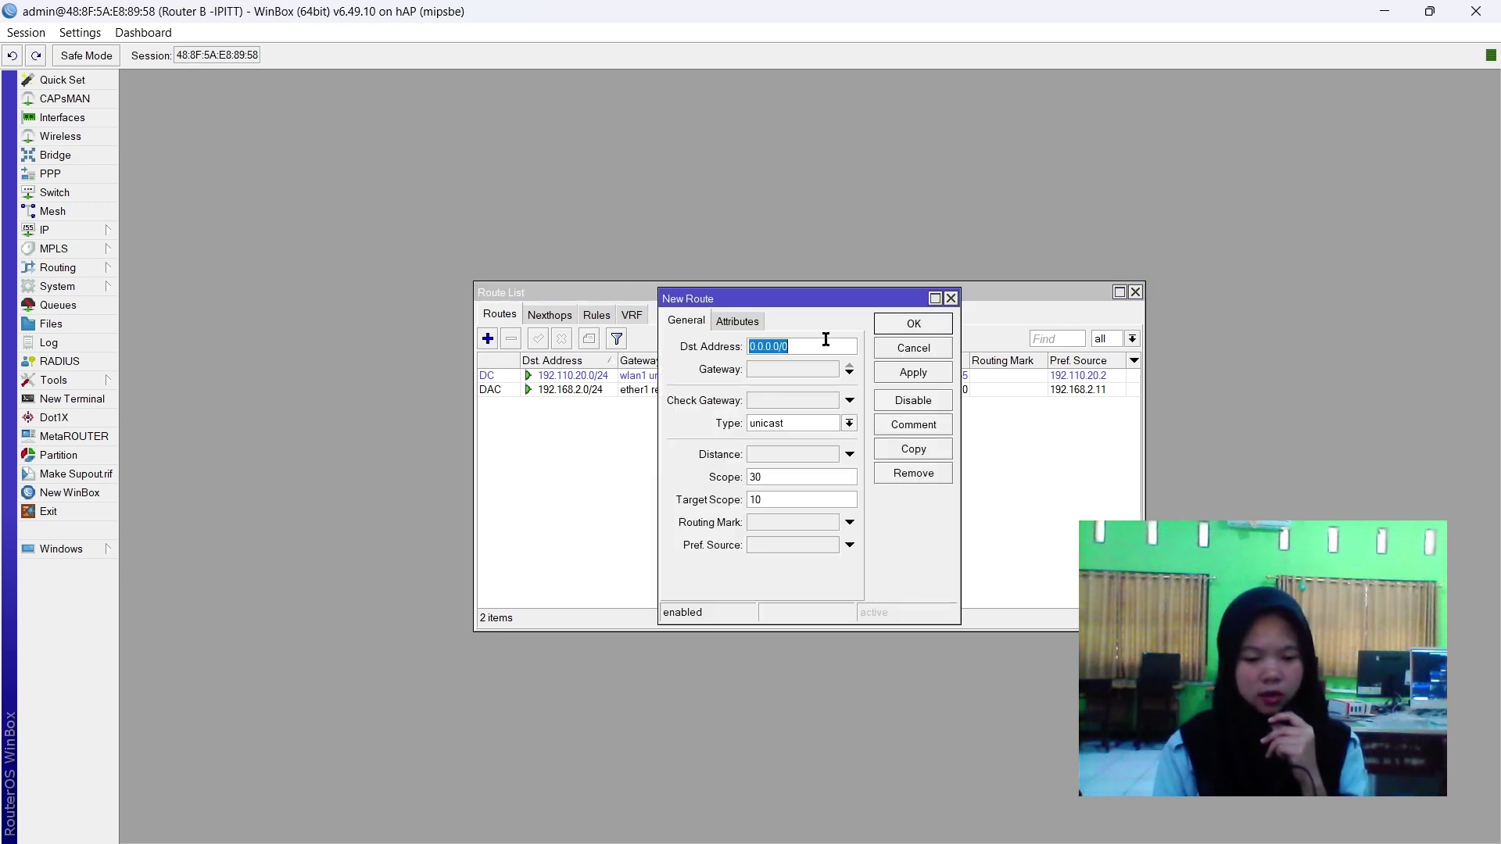
pyautogui.click(798, 369)
pyautogui.write('192.168.2.254')
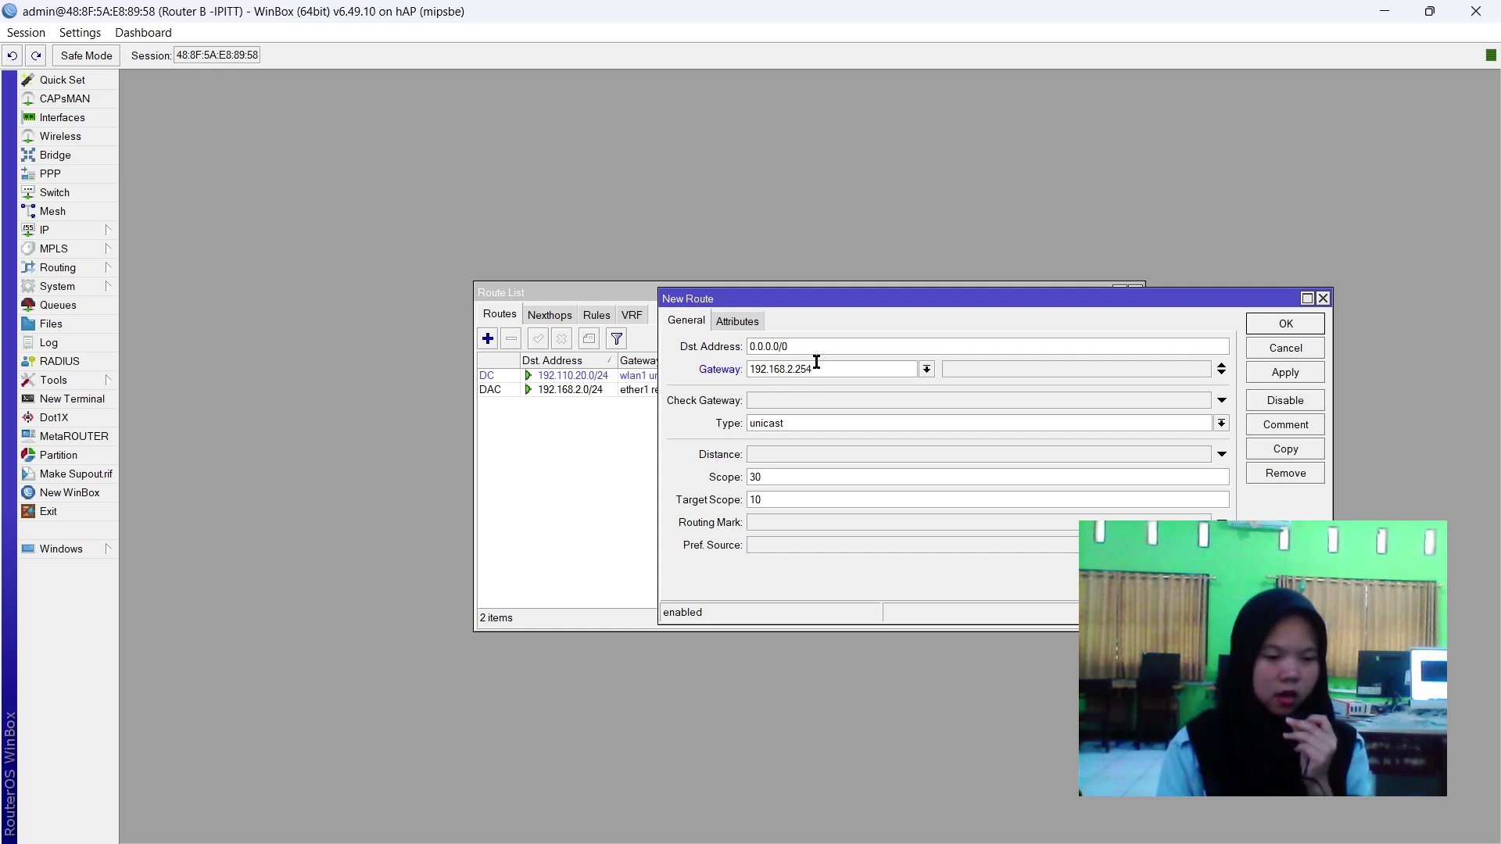
pyautogui.click(1296, 372)
pyautogui.click(1286, 334)
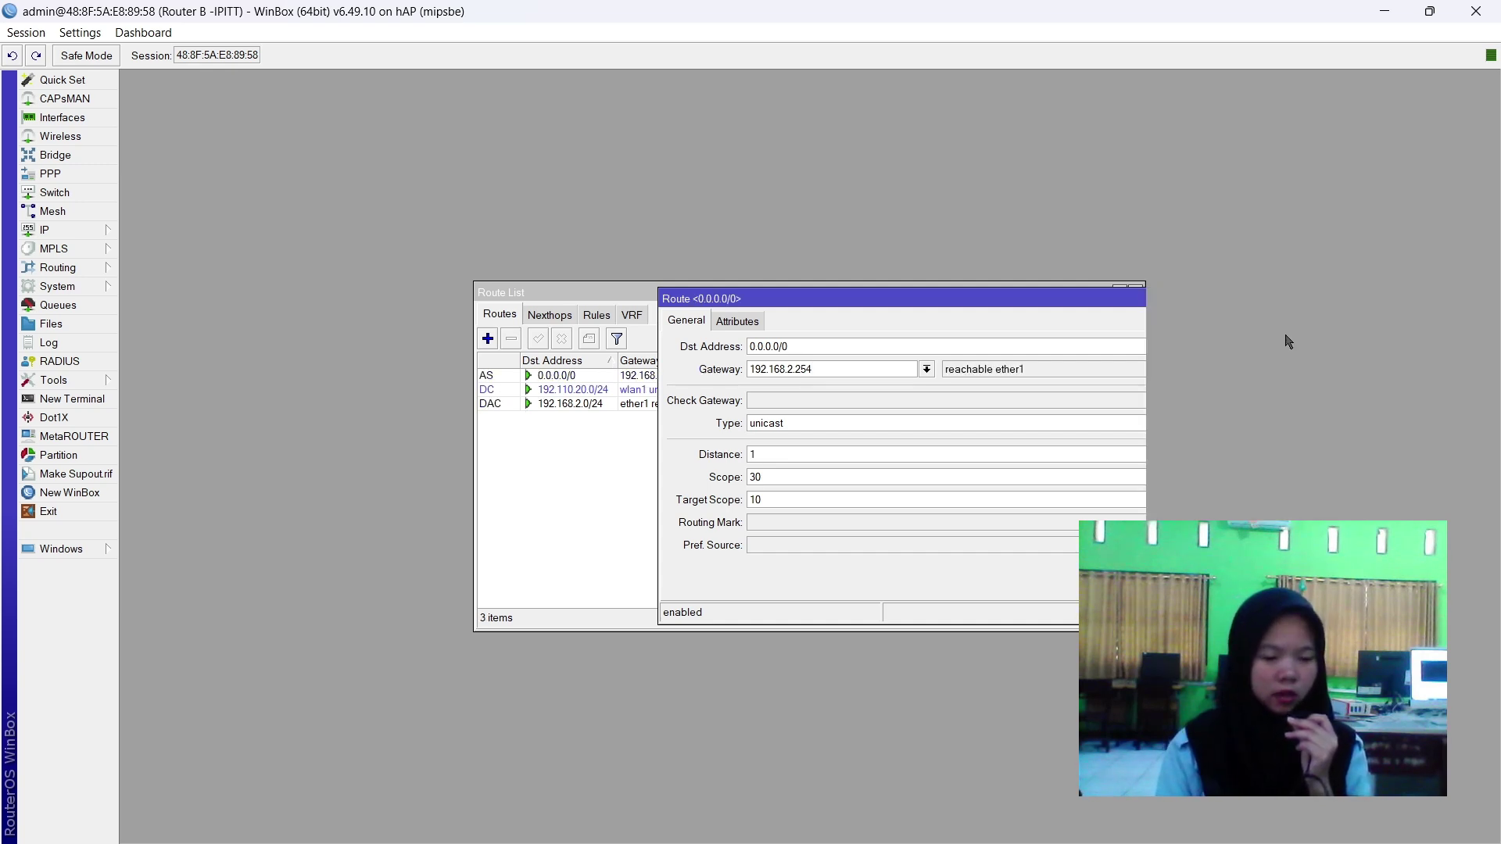
# Review the route table to confirm the new 0.0.0.0/0 route through ether1.
pyautogui.click(487, 390)
pyautogui.click(489, 402)
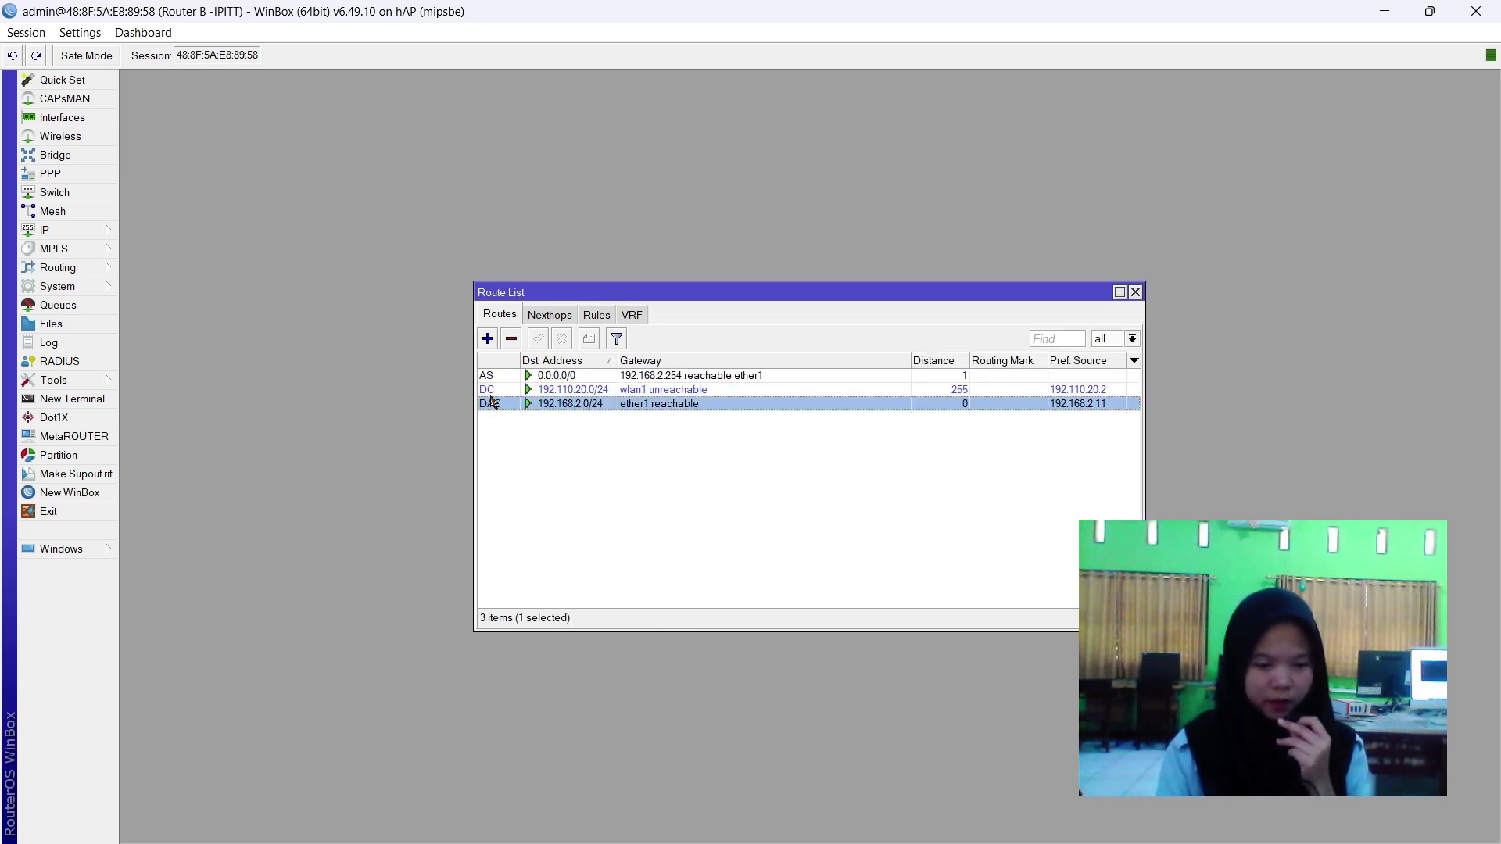
pyautogui.click(499, 375)
pyautogui.click(548, 447)
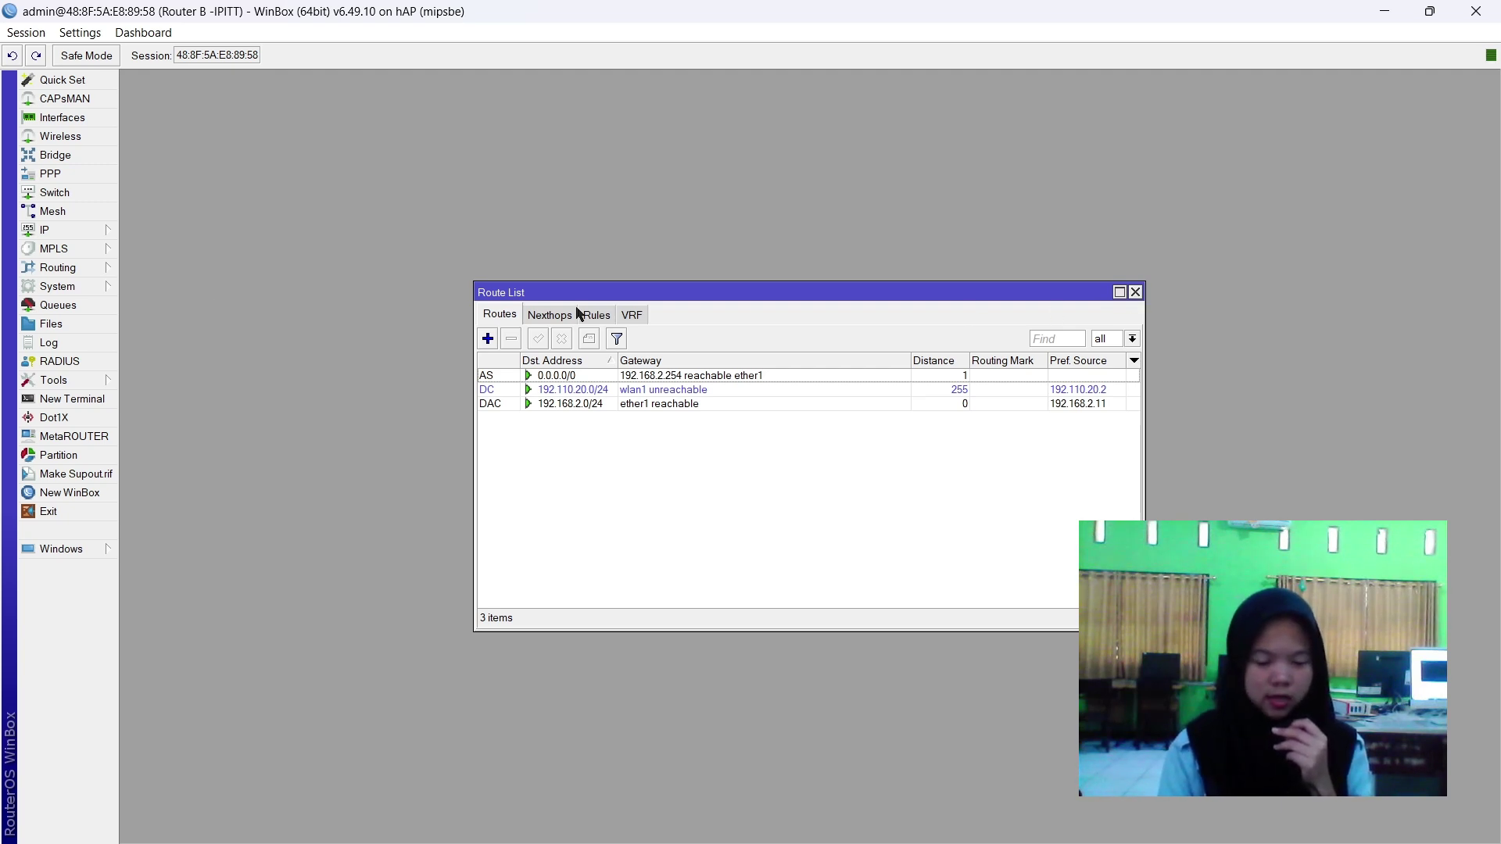
pyautogui.click(62, 268)
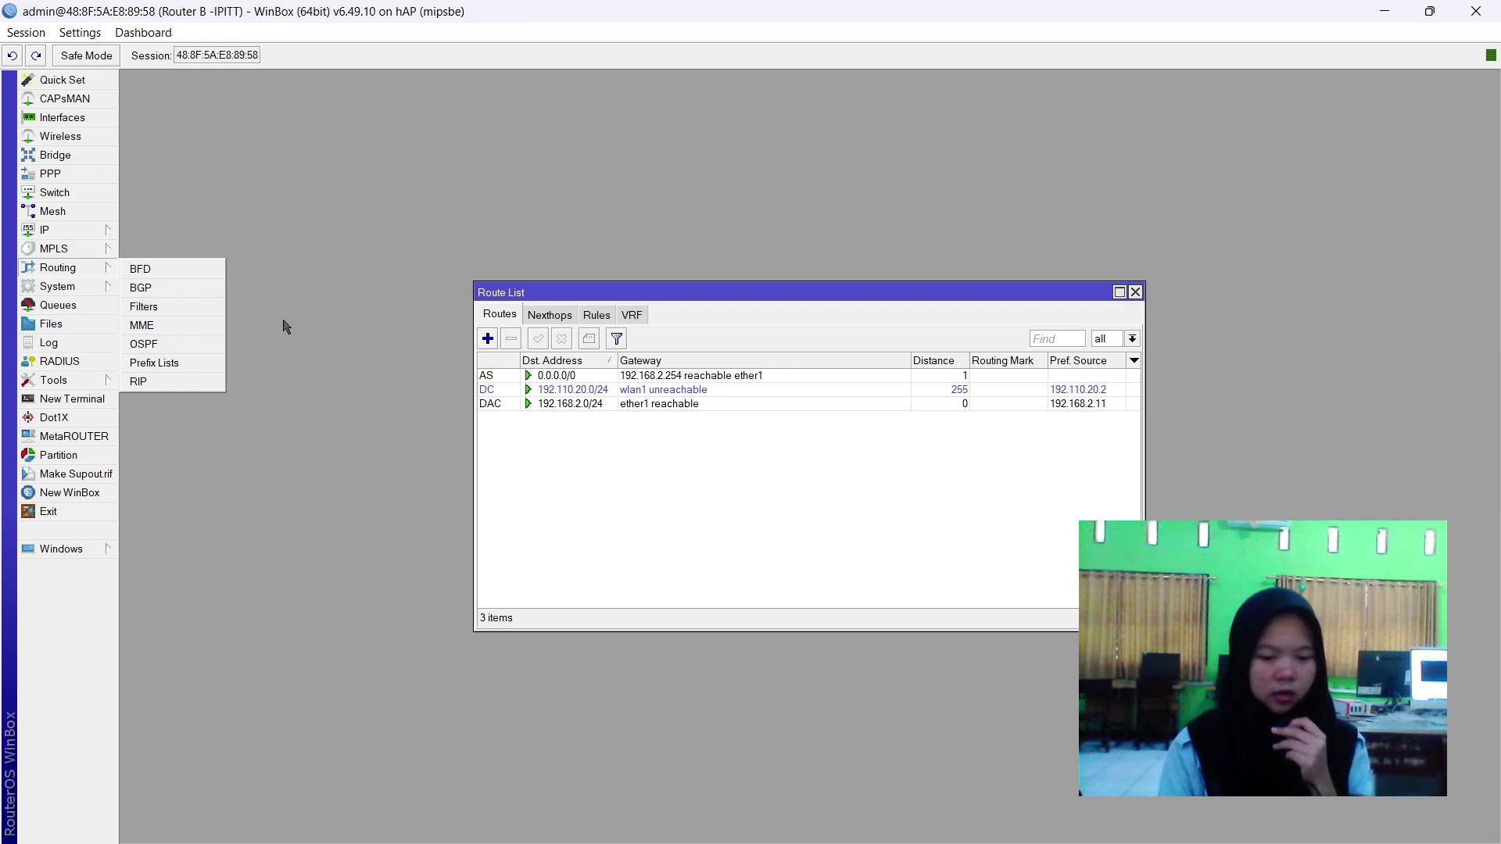
# Add OSPF network 192.110.20.0/24 in the backbone area, with the address list open for reference.
pyautogui.click(158, 346)
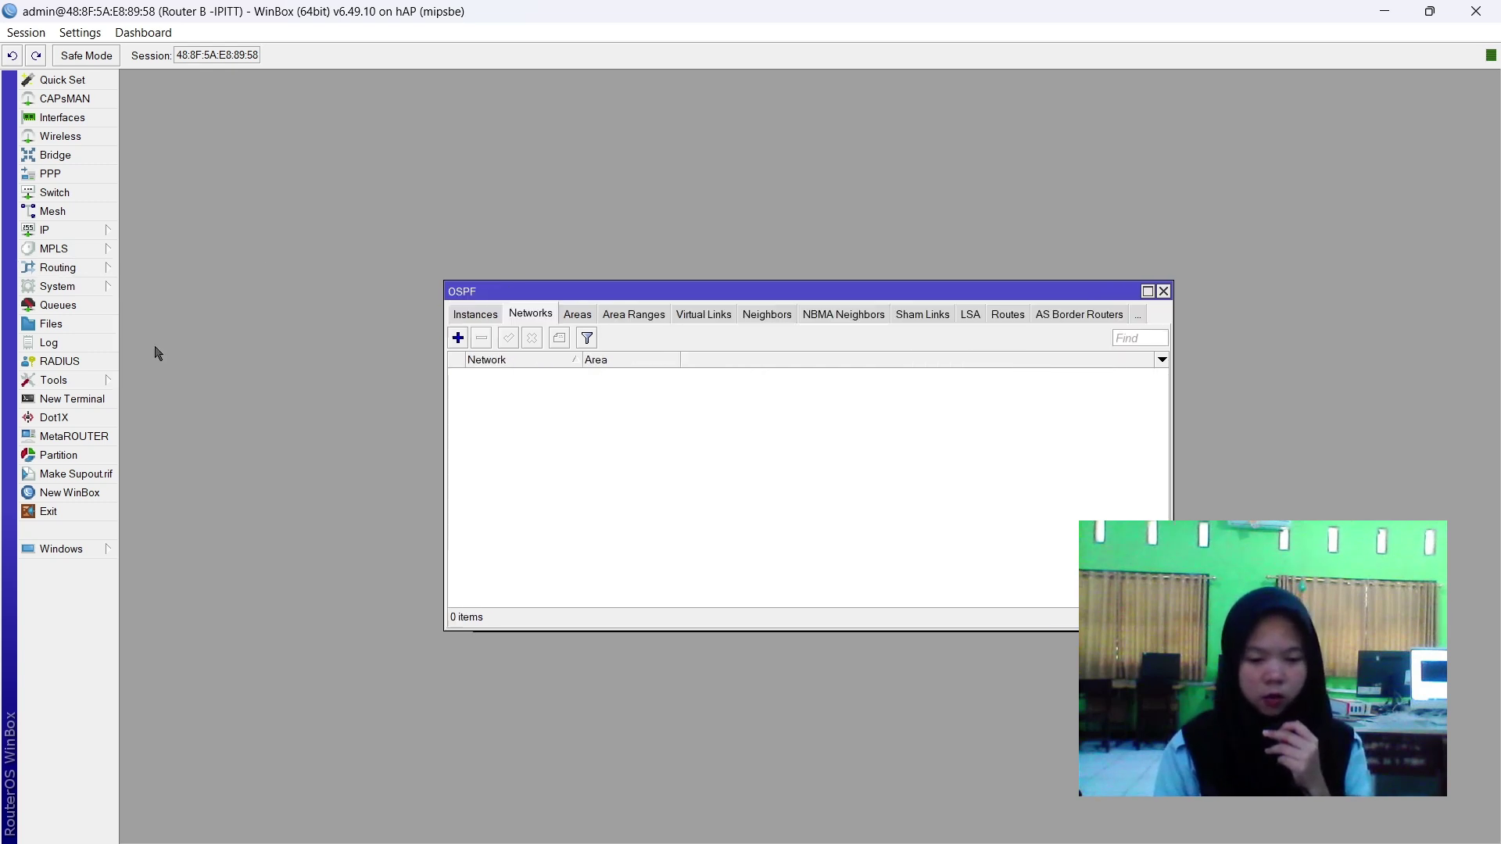
pyautogui.click(459, 338)
pyautogui.write('192.110.20.0/24')
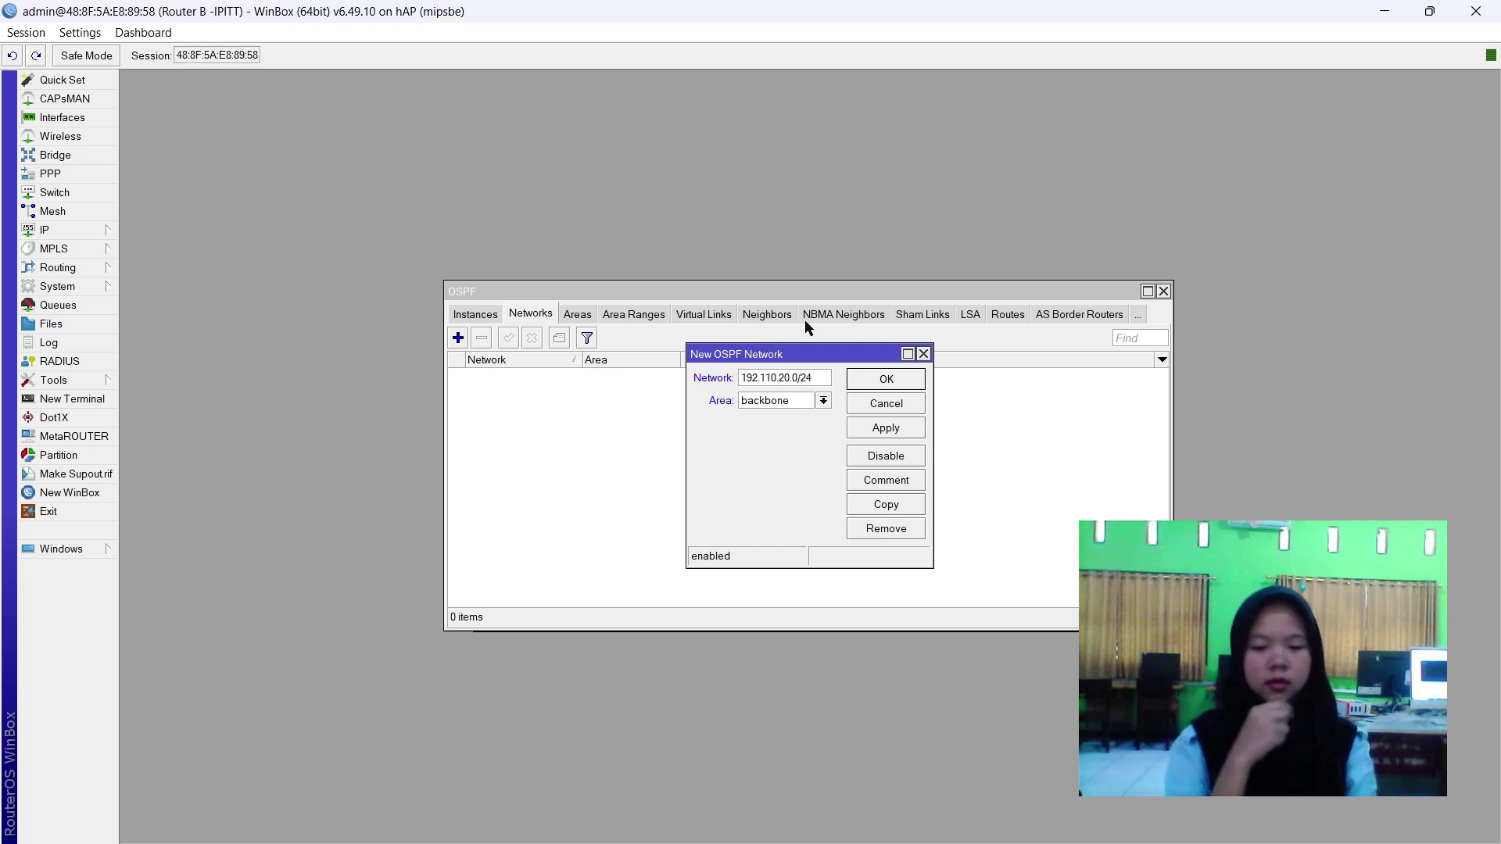
pyautogui.click(86, 230)
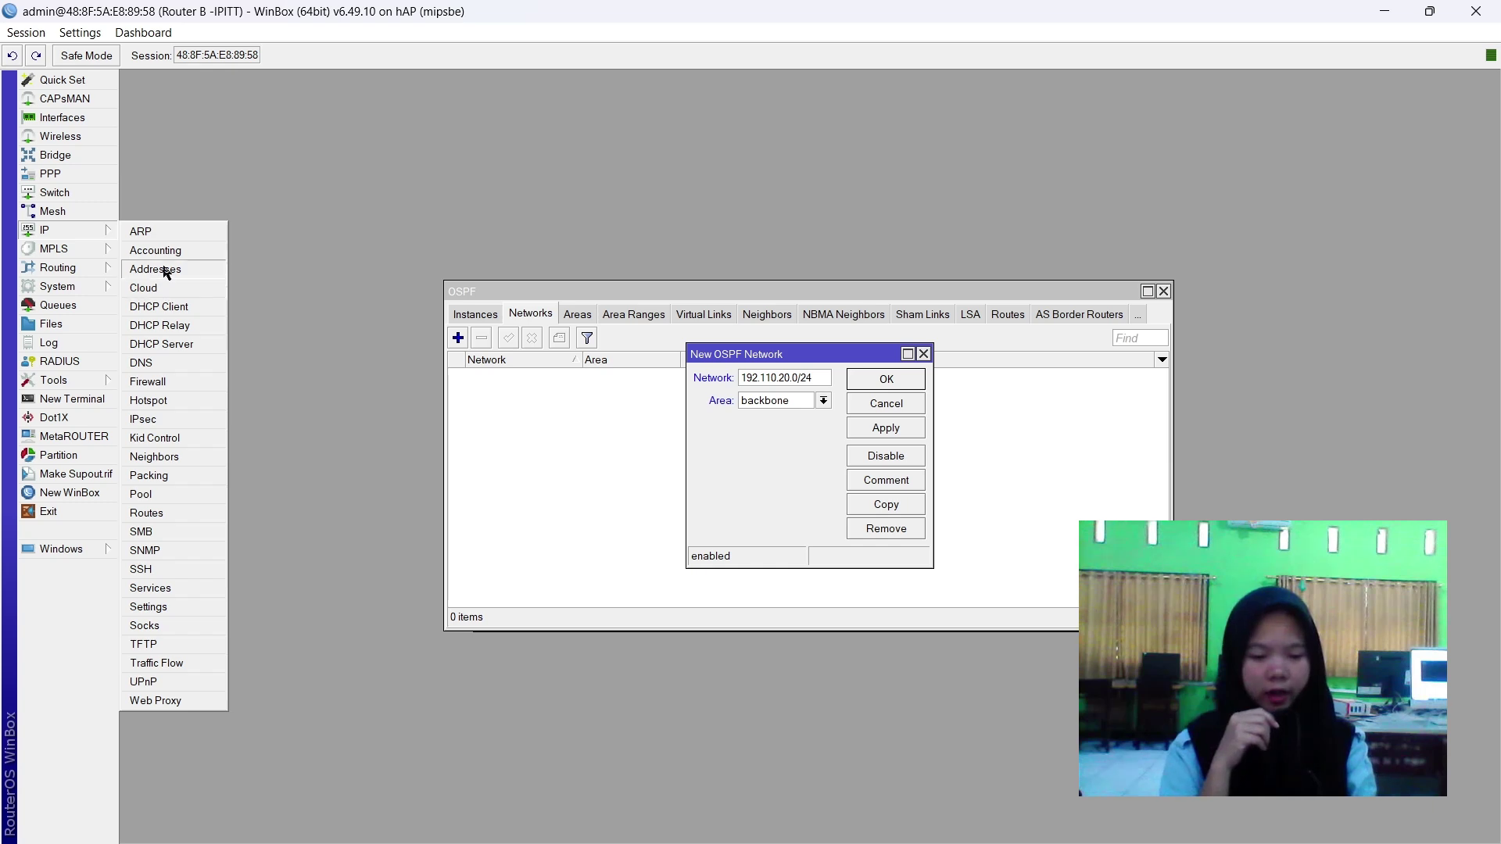
pyautogui.click(166, 273)
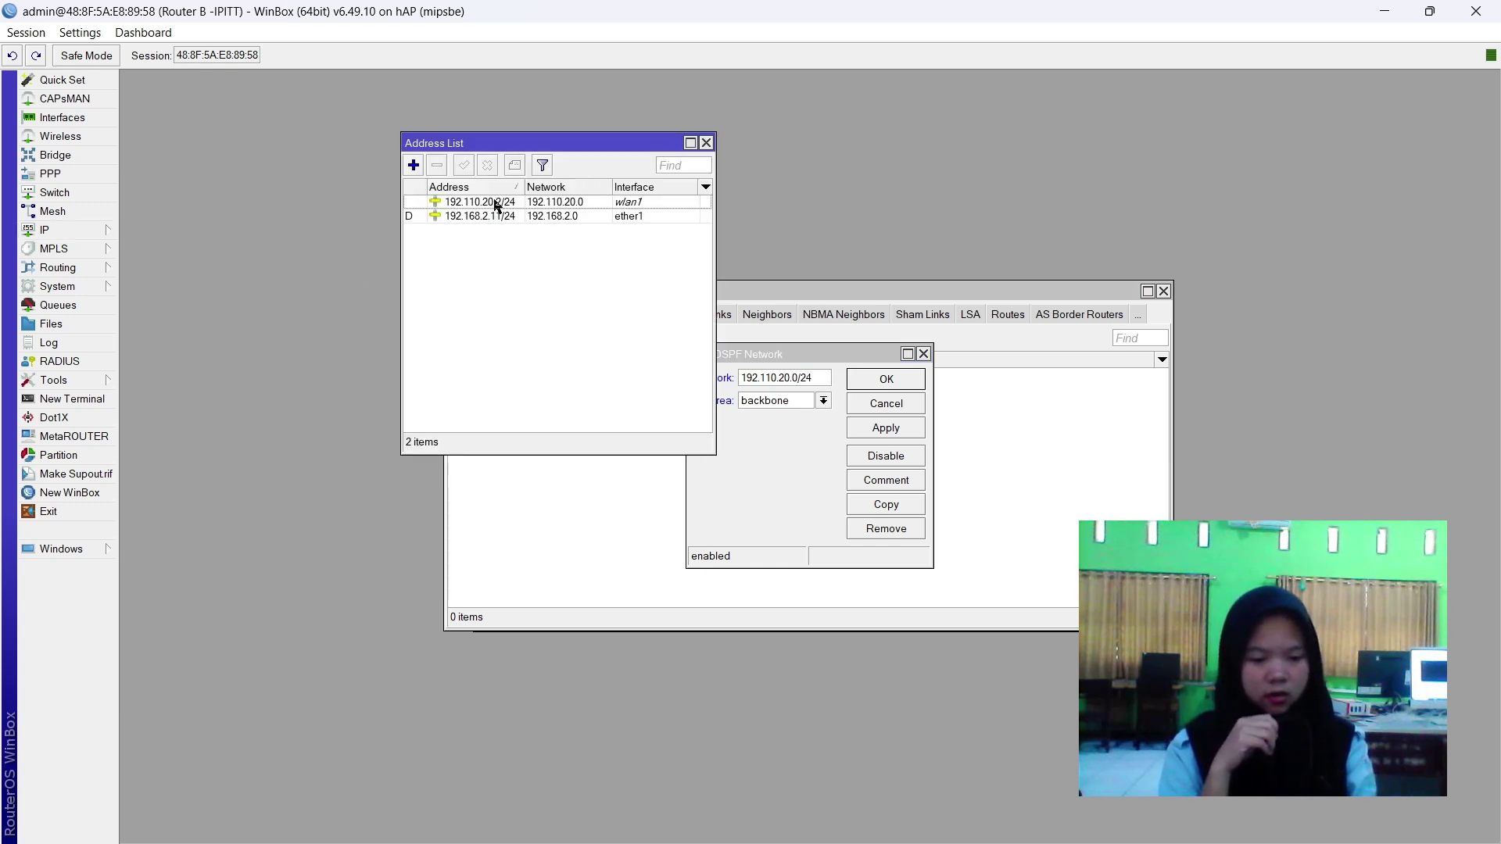
pyautogui.moveTo(532, 144); pyautogui.dragTo(381, 185)
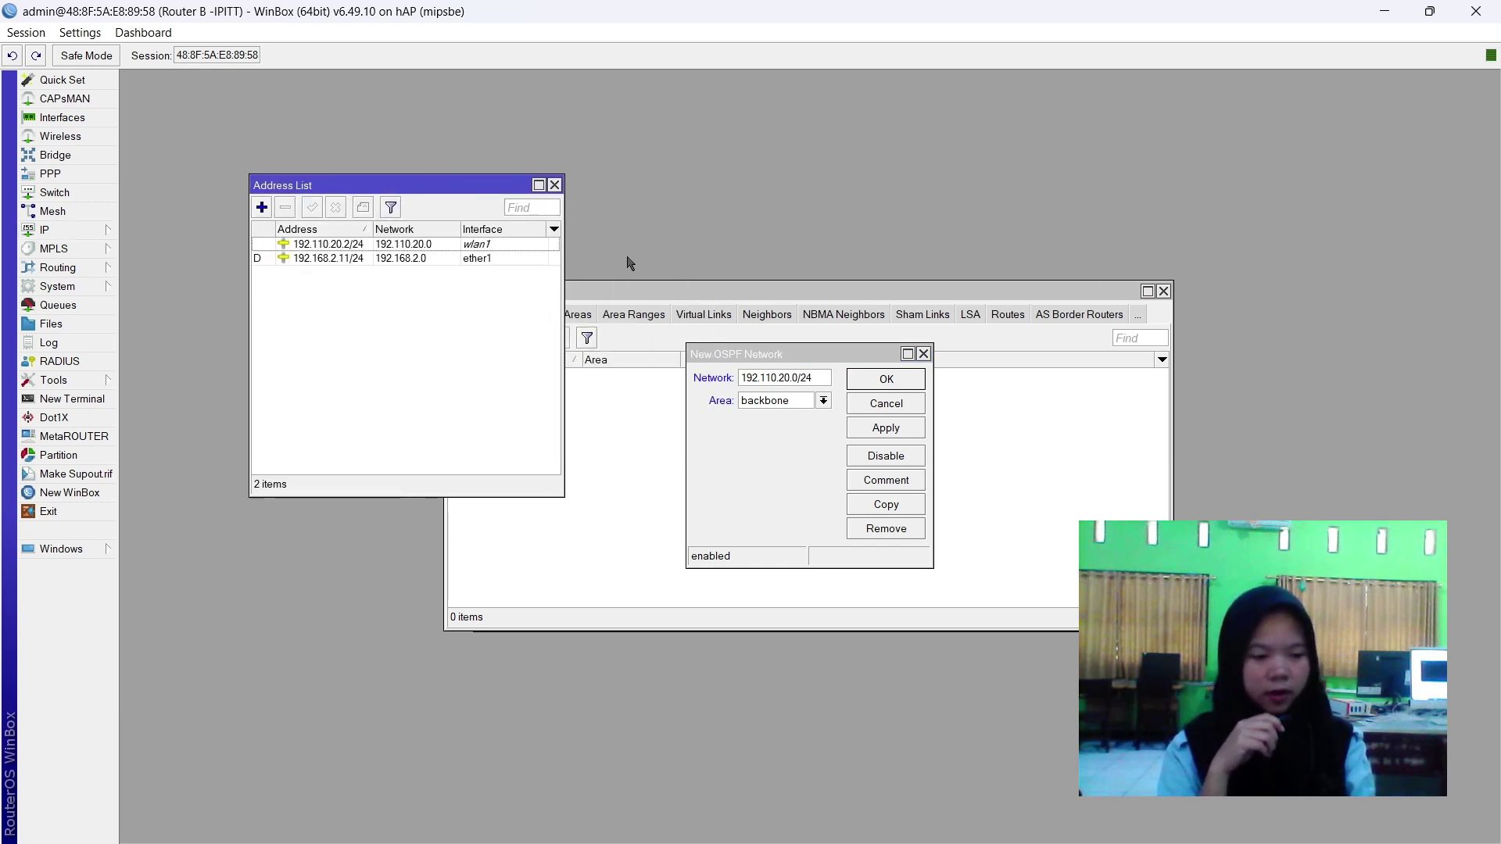
pyautogui.click(880, 440)
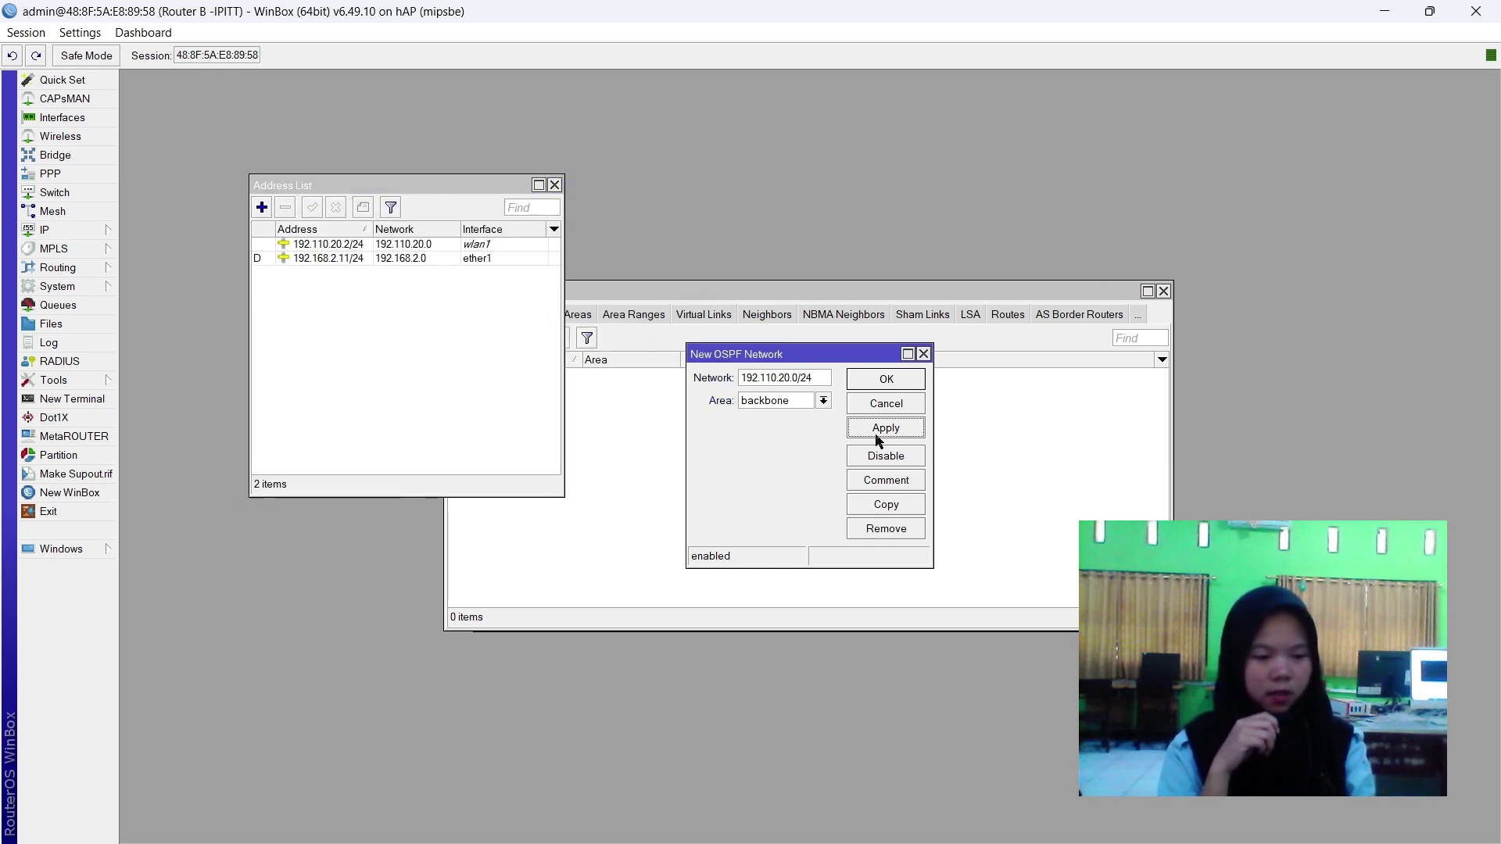
pyautogui.click(887, 383)
pyautogui.click(736, 296)
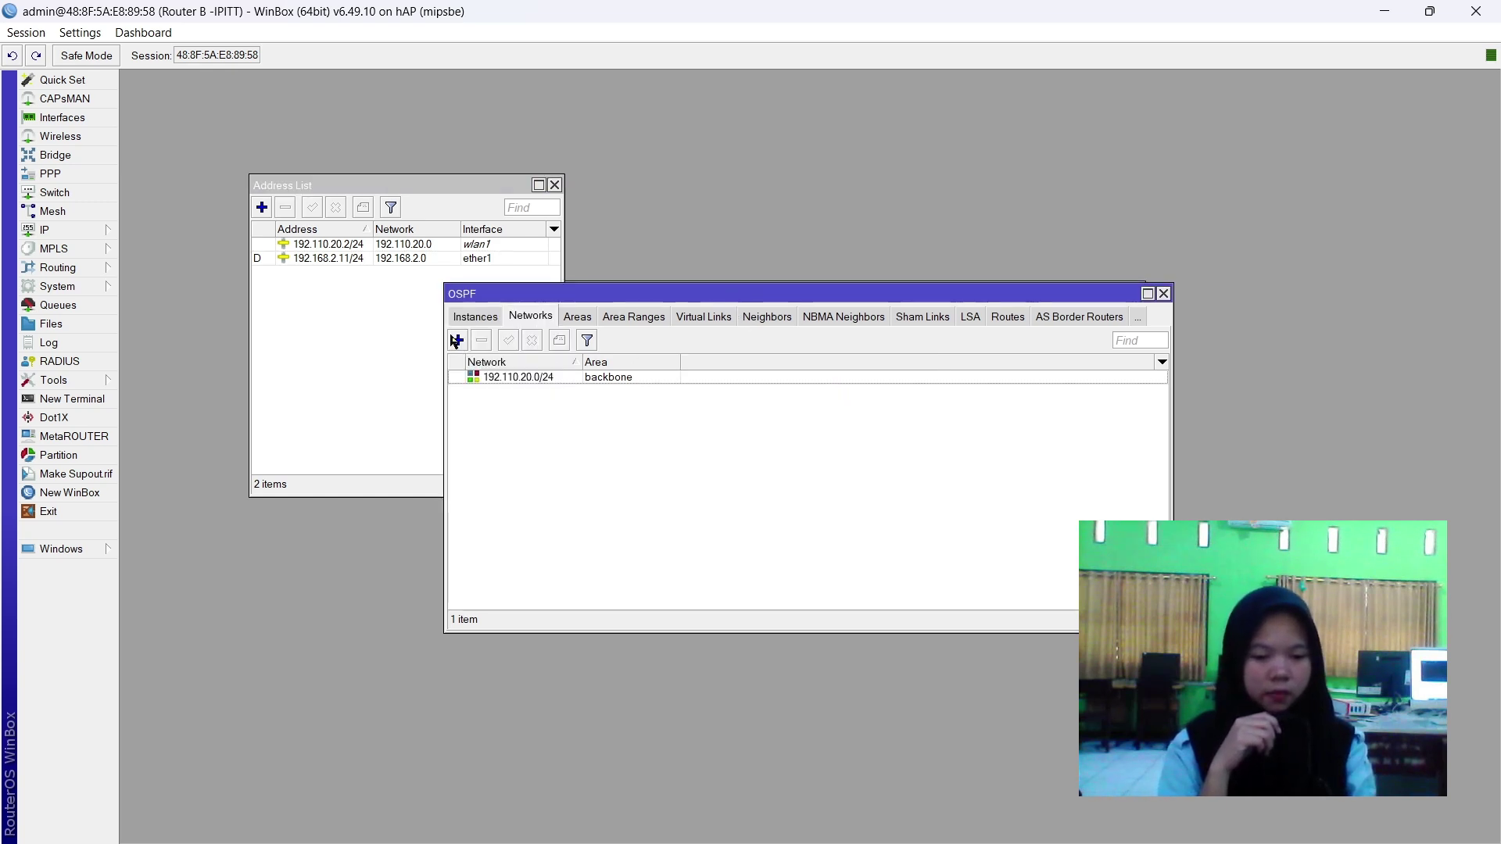
pyautogui.click(456, 341)
# Add OSPF network 192.168.2.0/24 in the backbone area, correcting the invalid address error.
pyautogui.write('192.168.2.254')
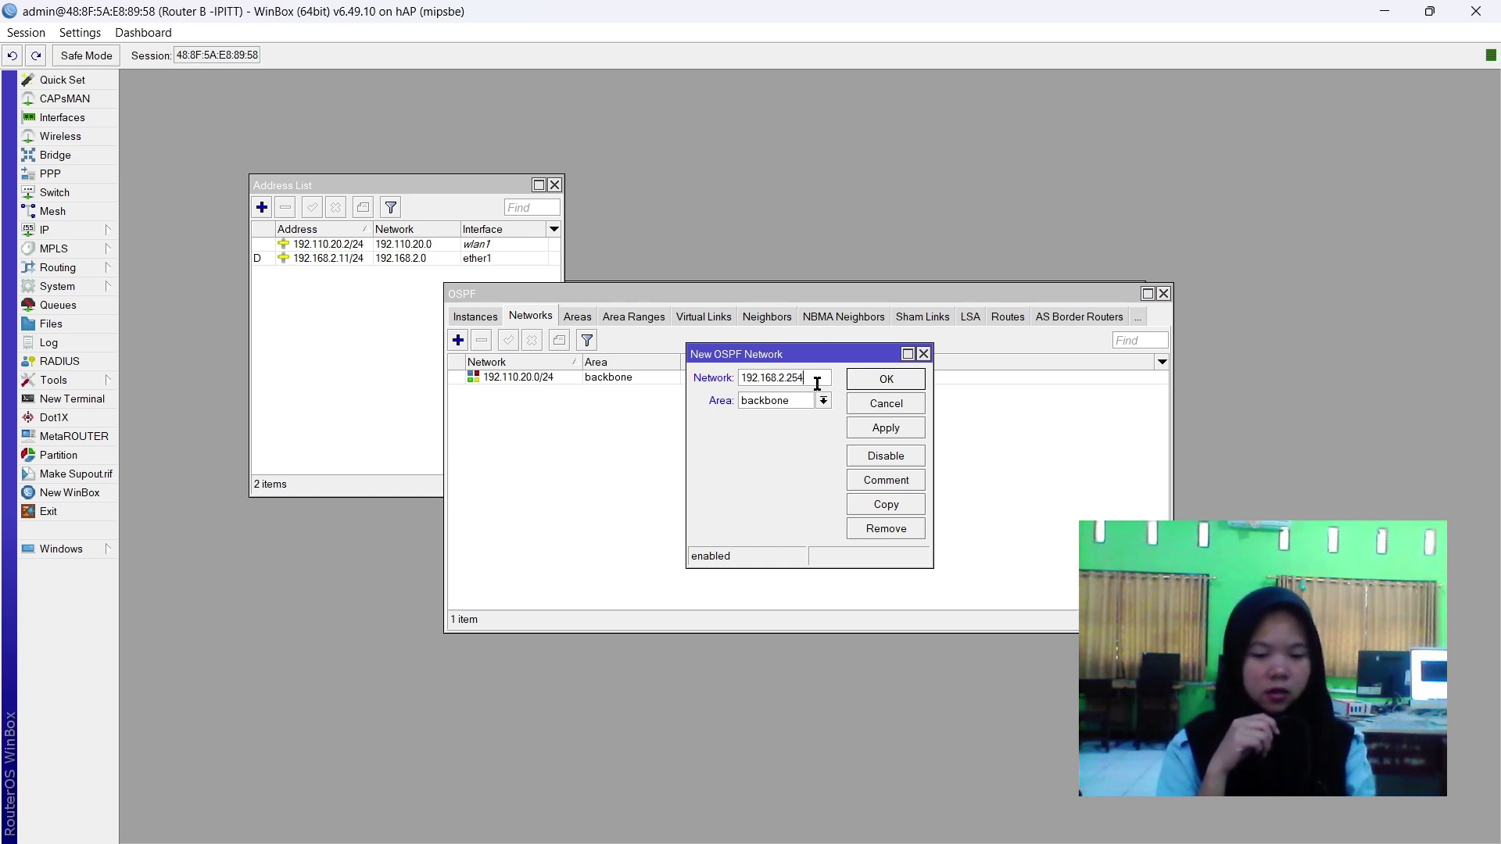
pyautogui.click(876, 432)
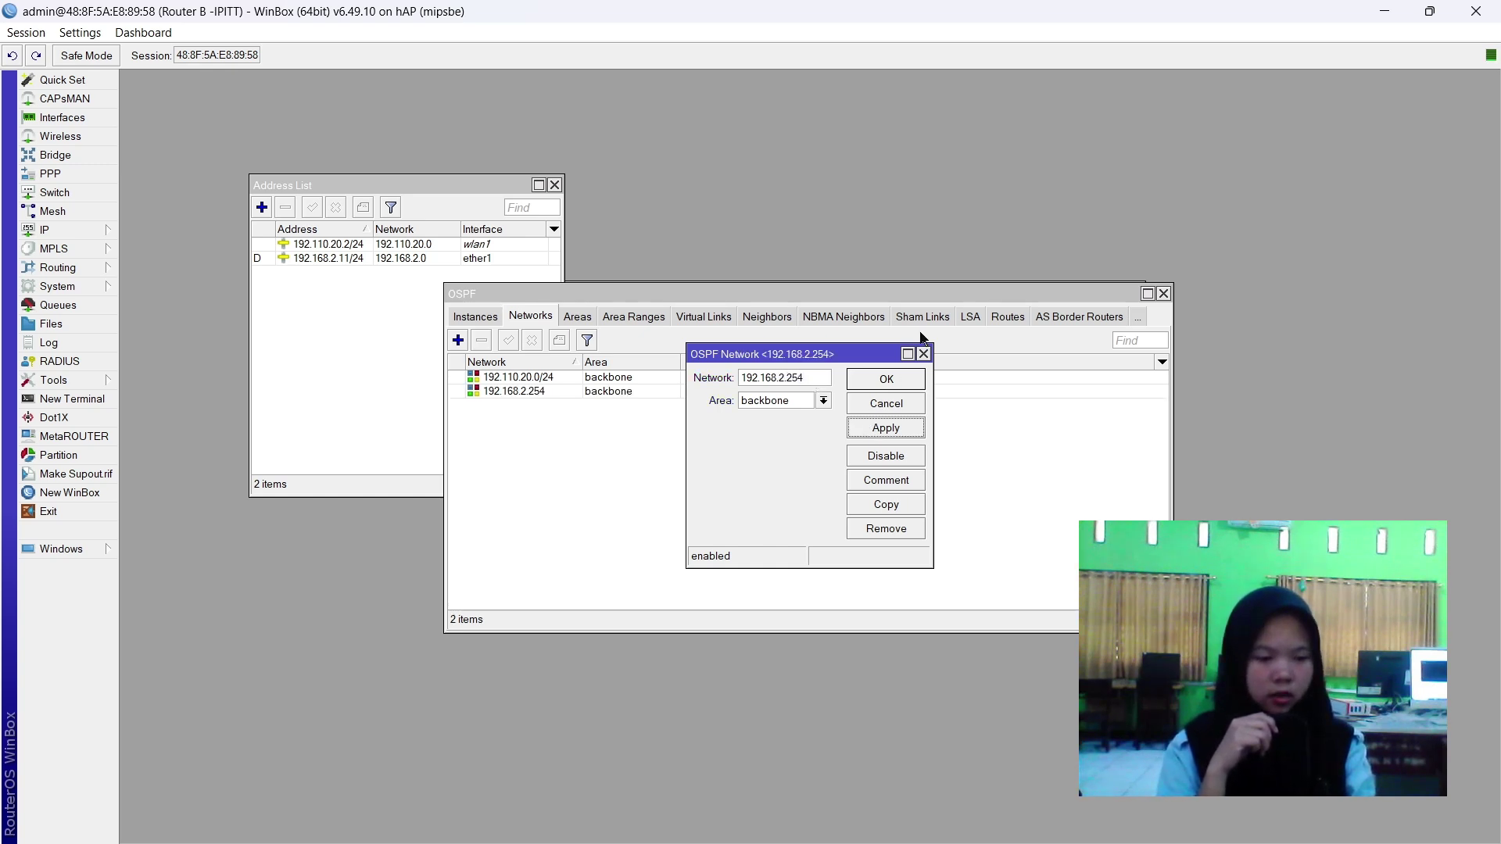
pyautogui.click(814, 378)
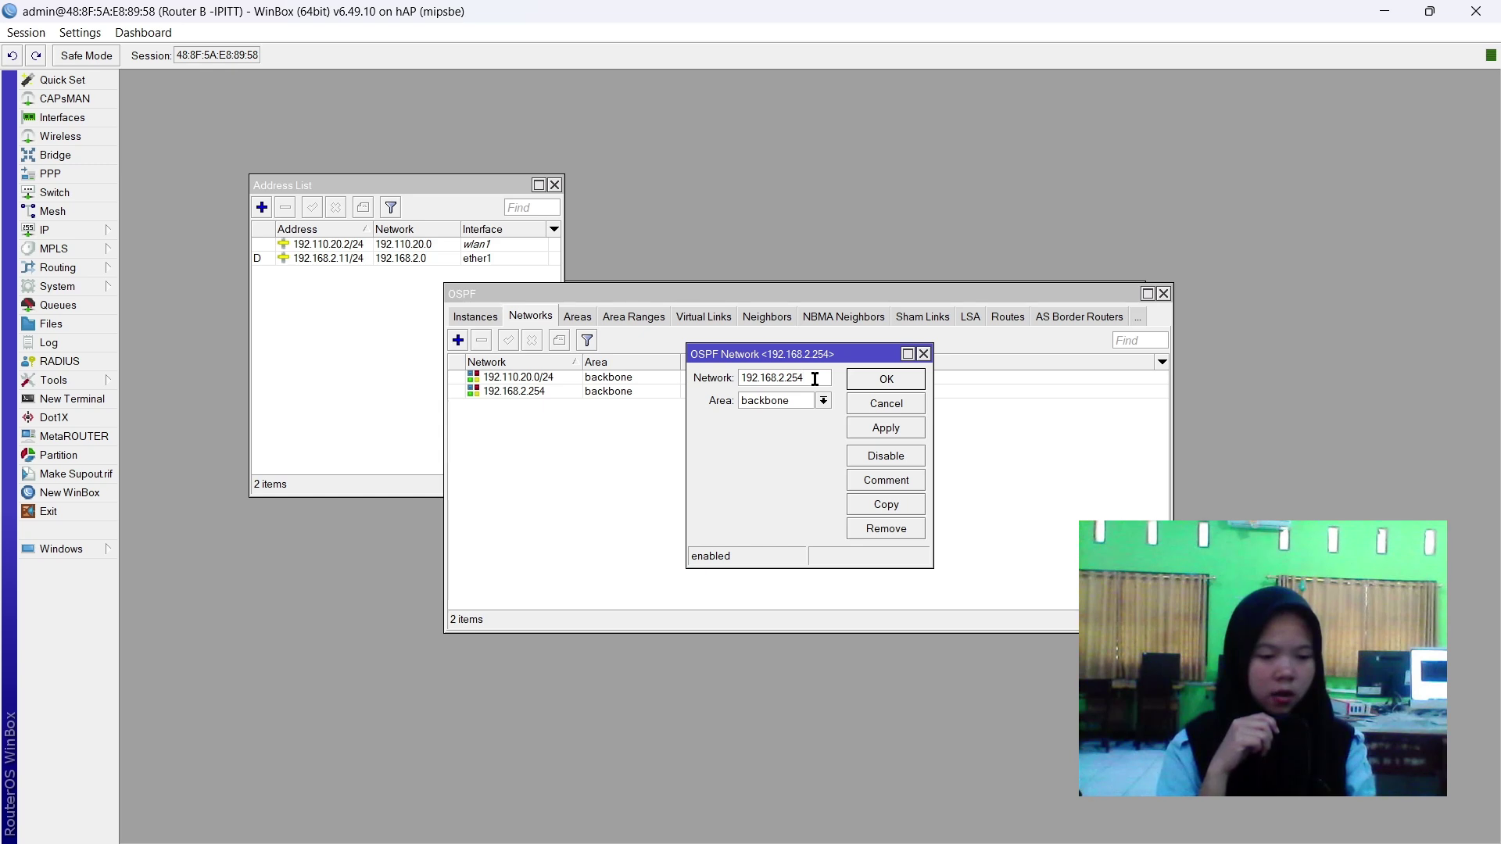
pyautogui.click(883, 428)
pyautogui.click(843, 449)
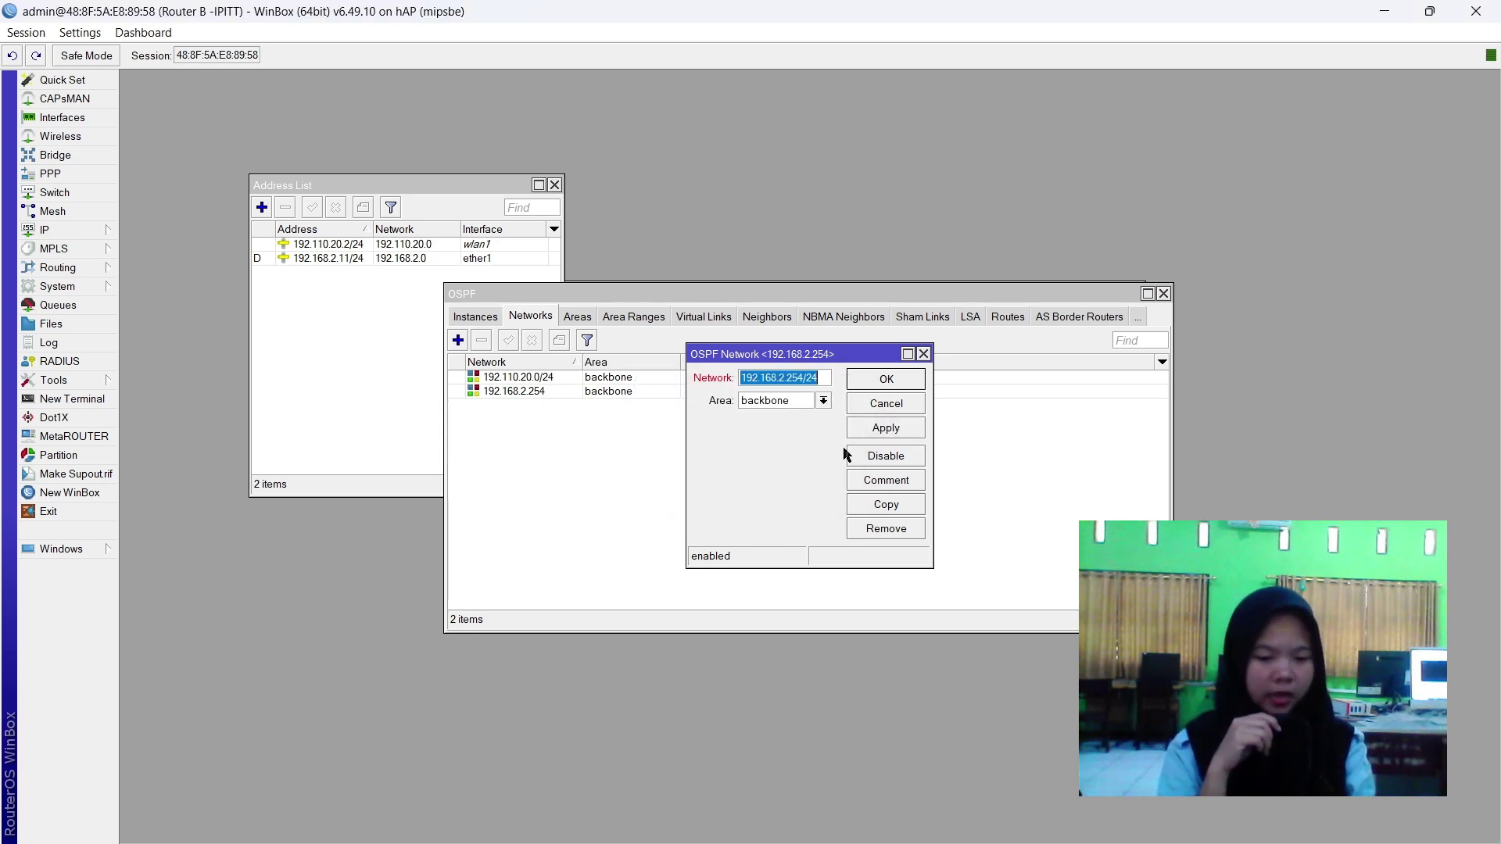
pyautogui.click(808, 378)
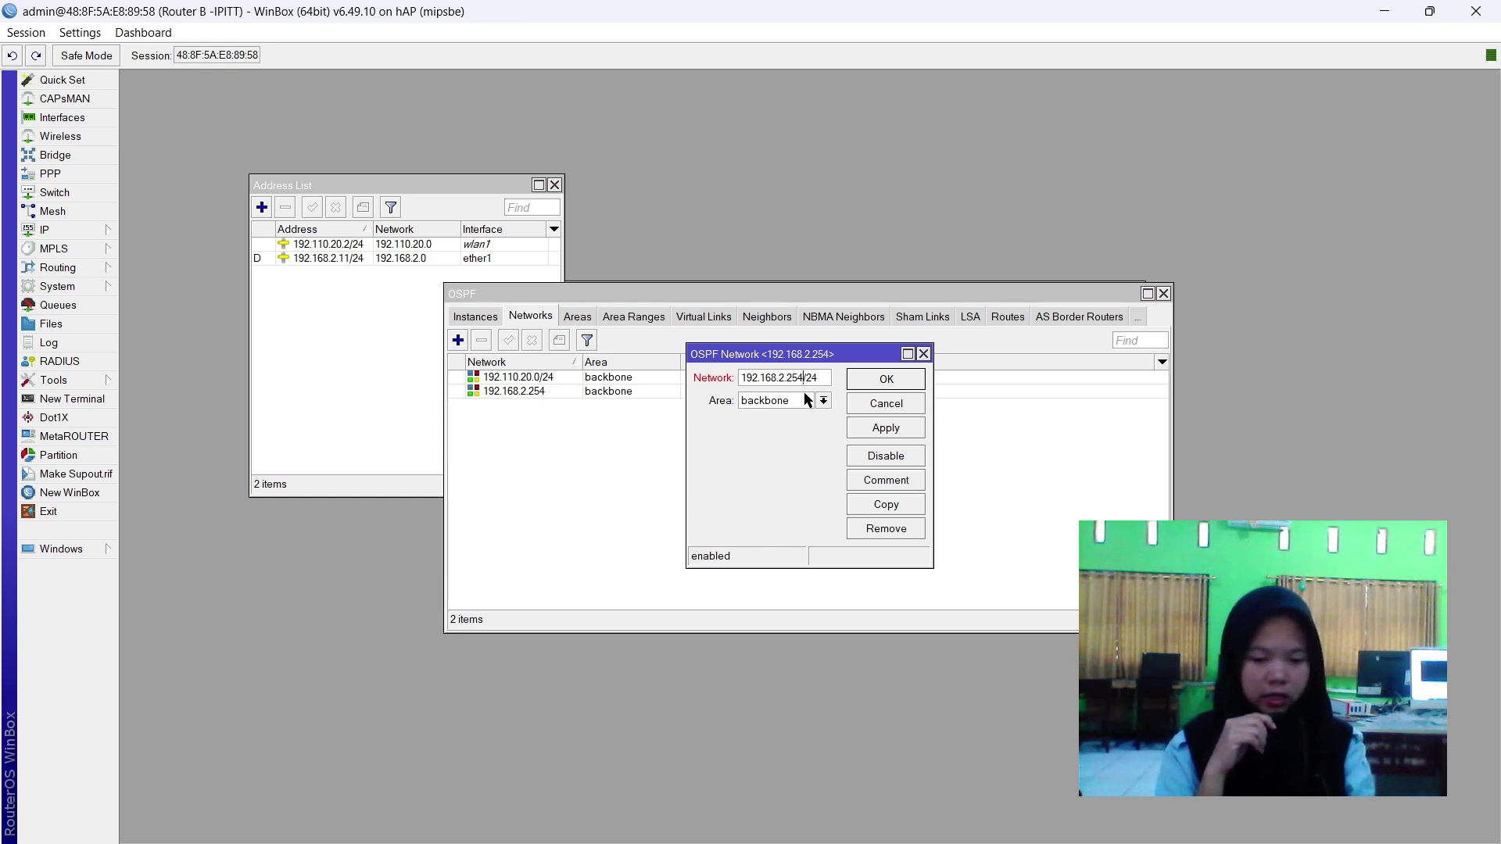
pyautogui.press('BackSpace')
pyautogui.press('BackSpace')
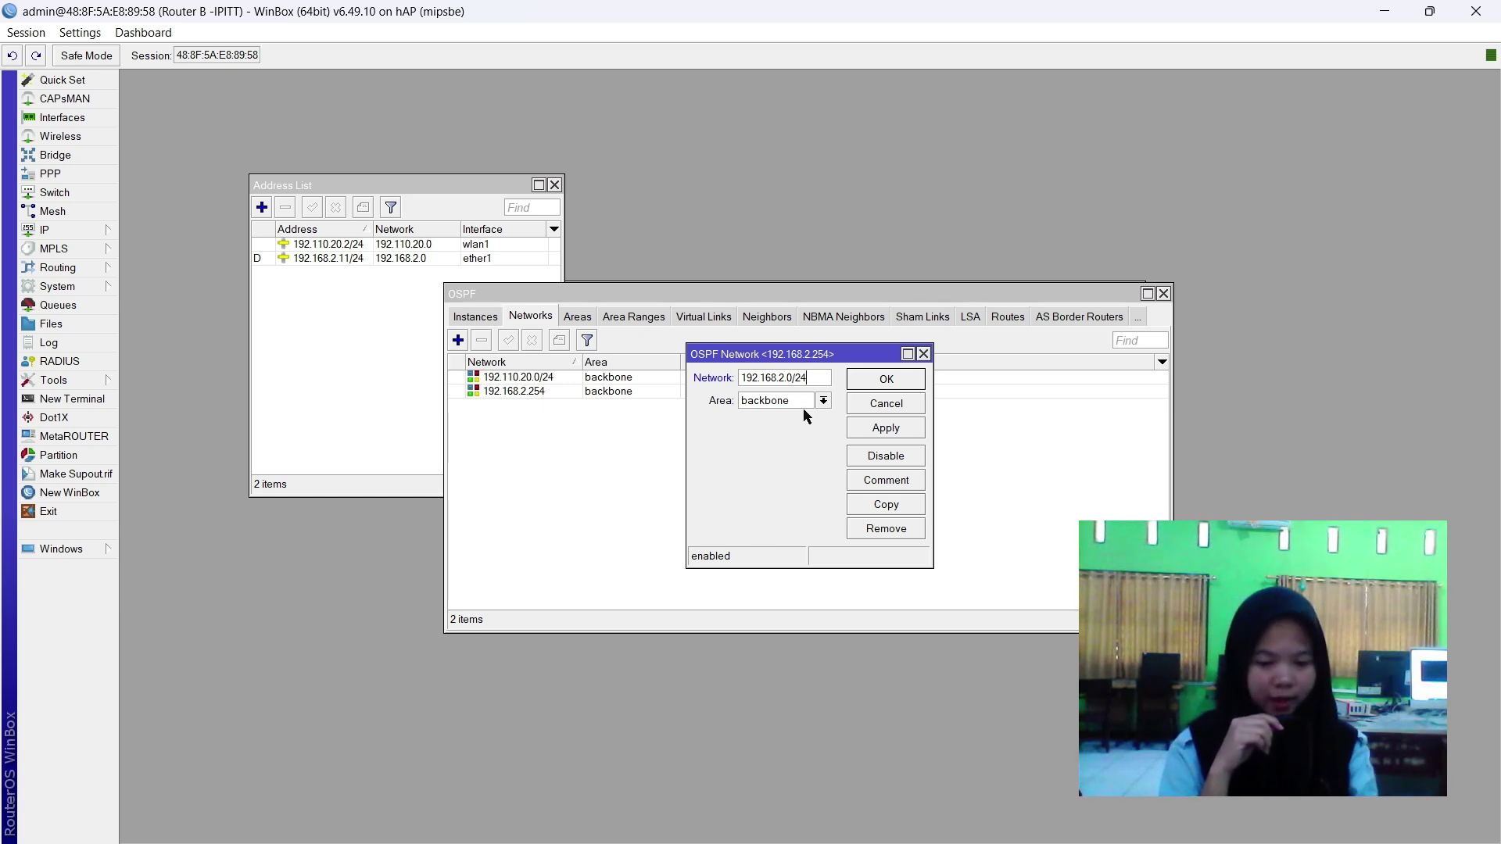
pyautogui.click(883, 429)
pyautogui.click(884, 383)
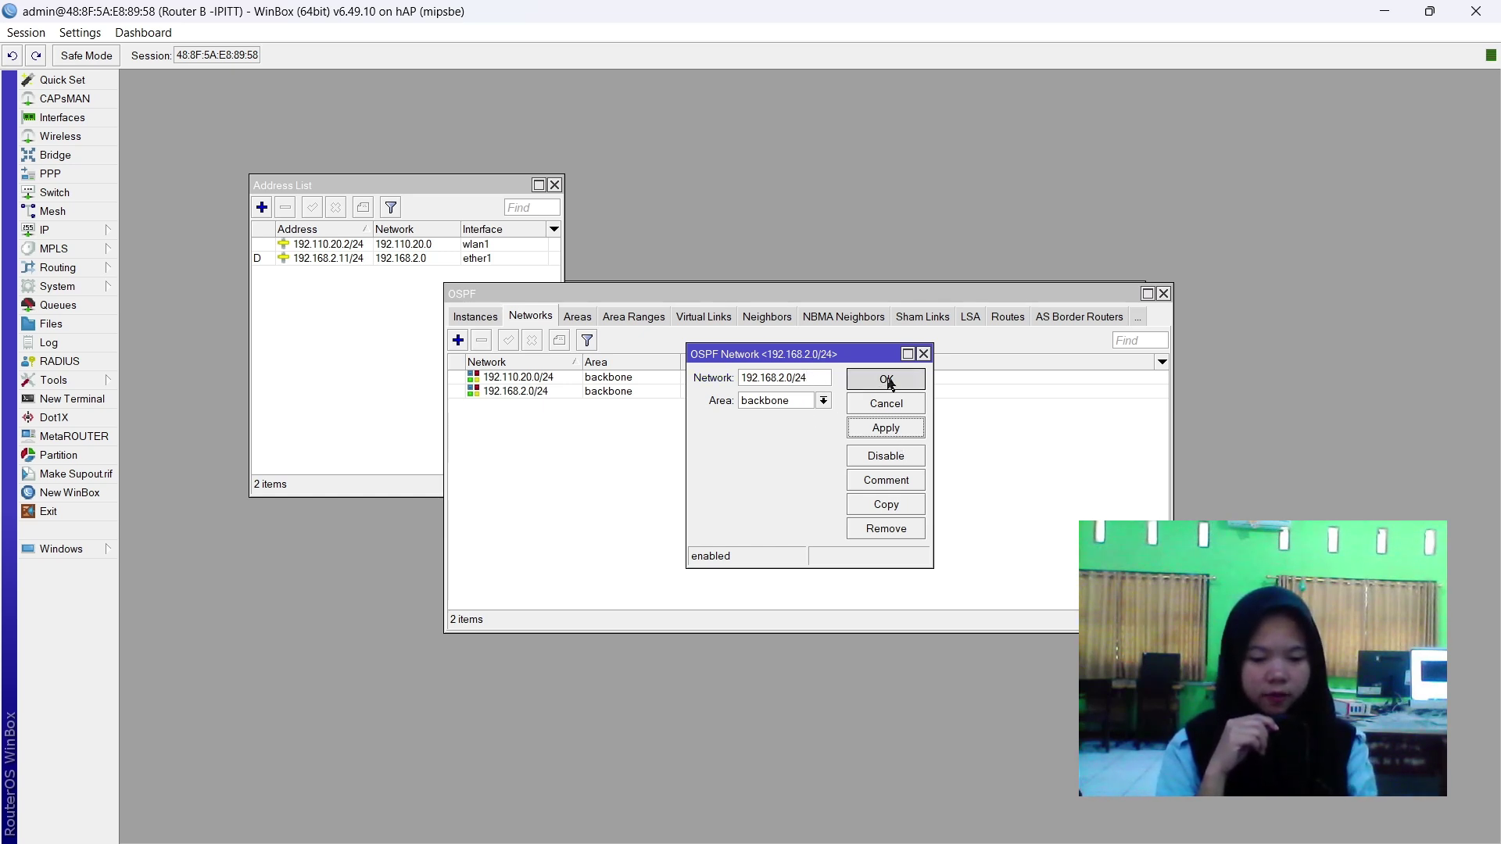
# Compare the OSPF networks against the router's addresses, including the wlan1 address.
pyautogui.click(565, 393)
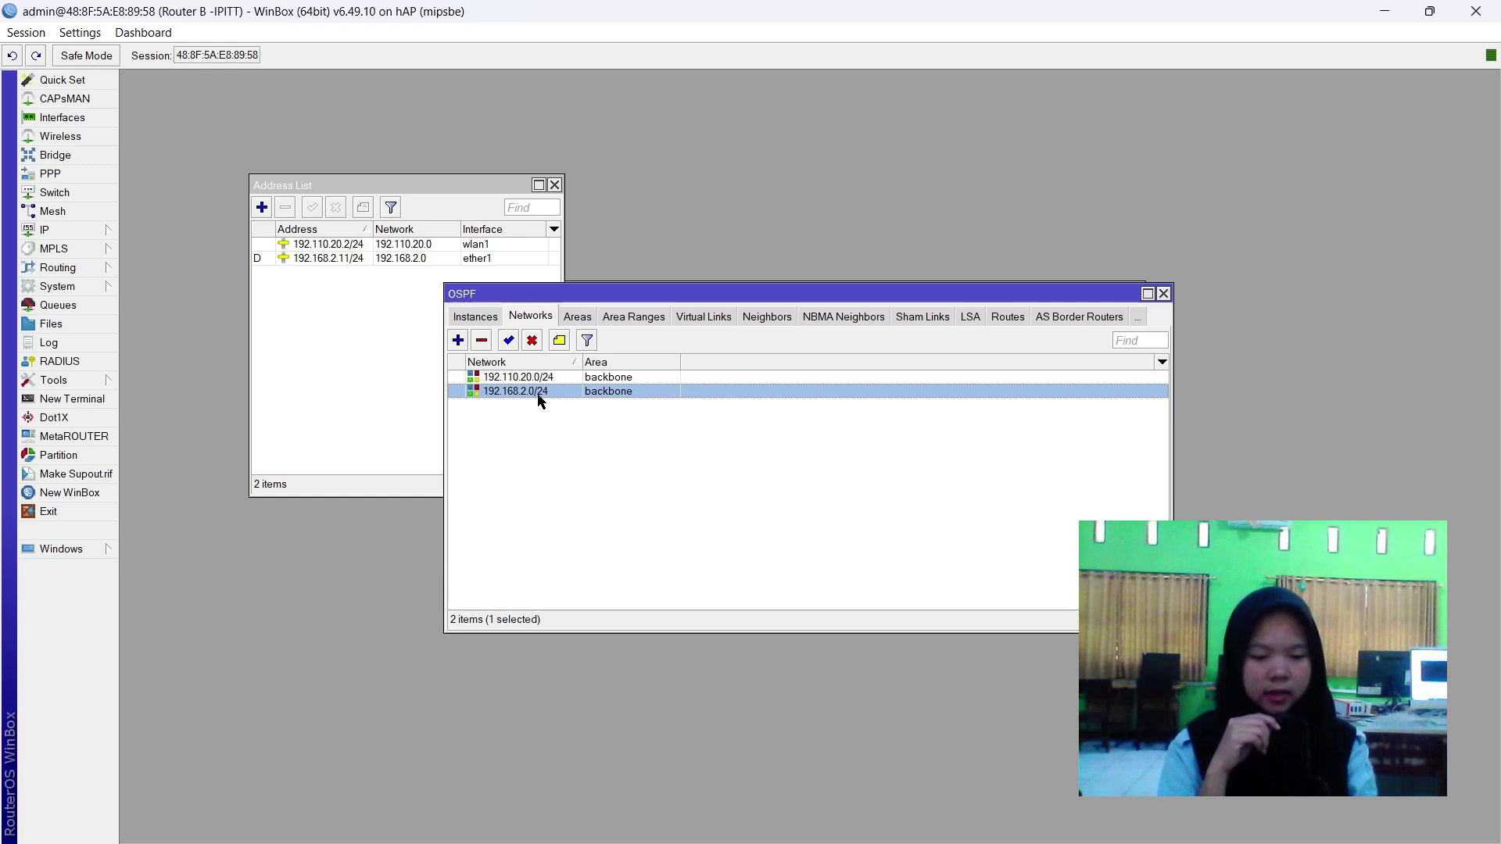
pyautogui.click(435, 261)
pyautogui.click(458, 246)
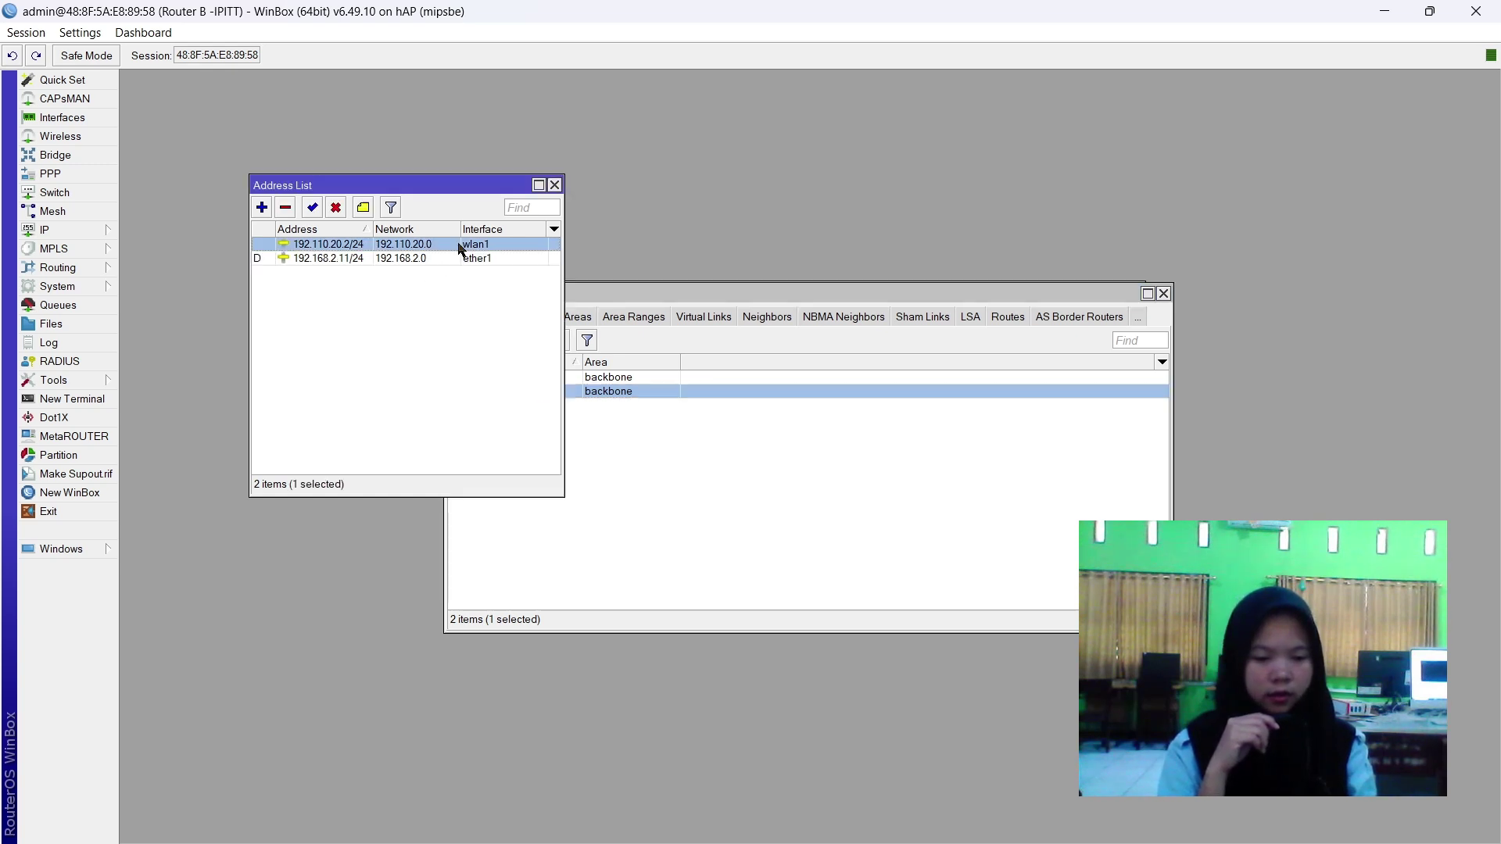
pyautogui.click(691, 380)
pyautogui.click(684, 431)
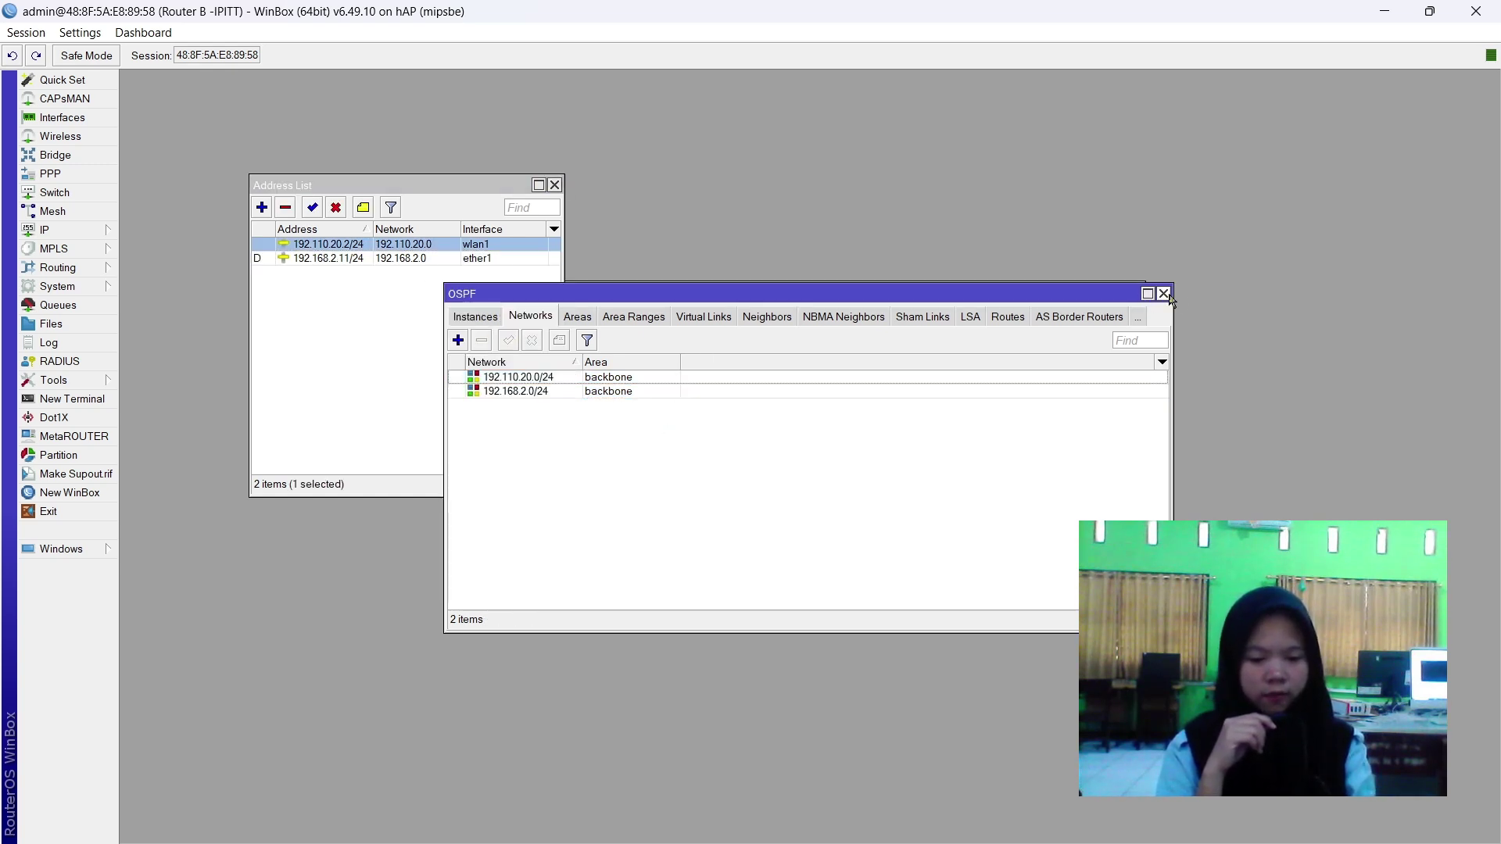
# Close the OSPF, route list and address list windows.
pyautogui.click(1164, 294)
pyautogui.click(669, 424)
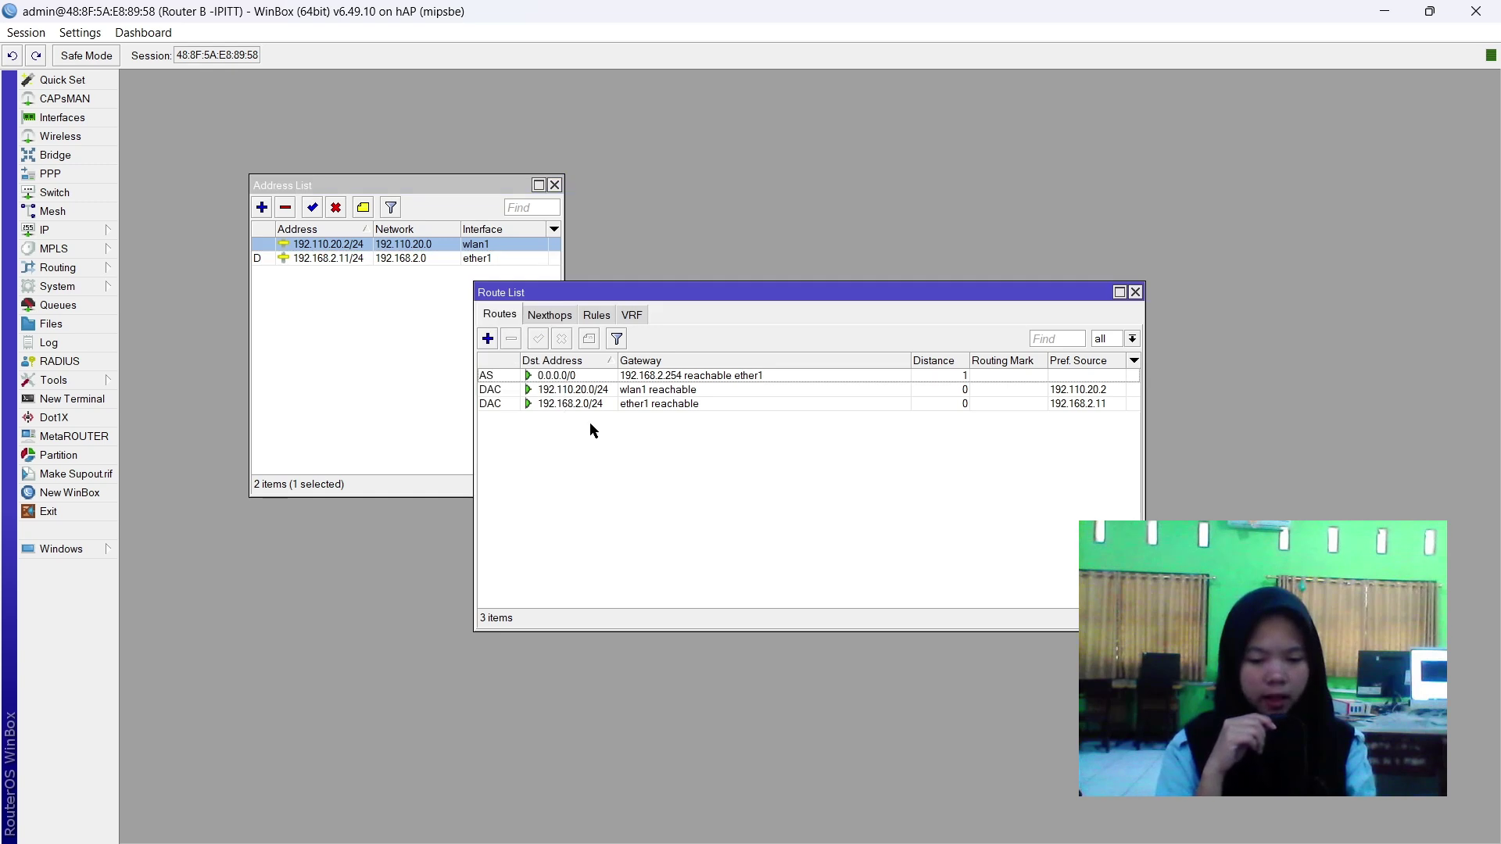
pyautogui.click(599, 404)
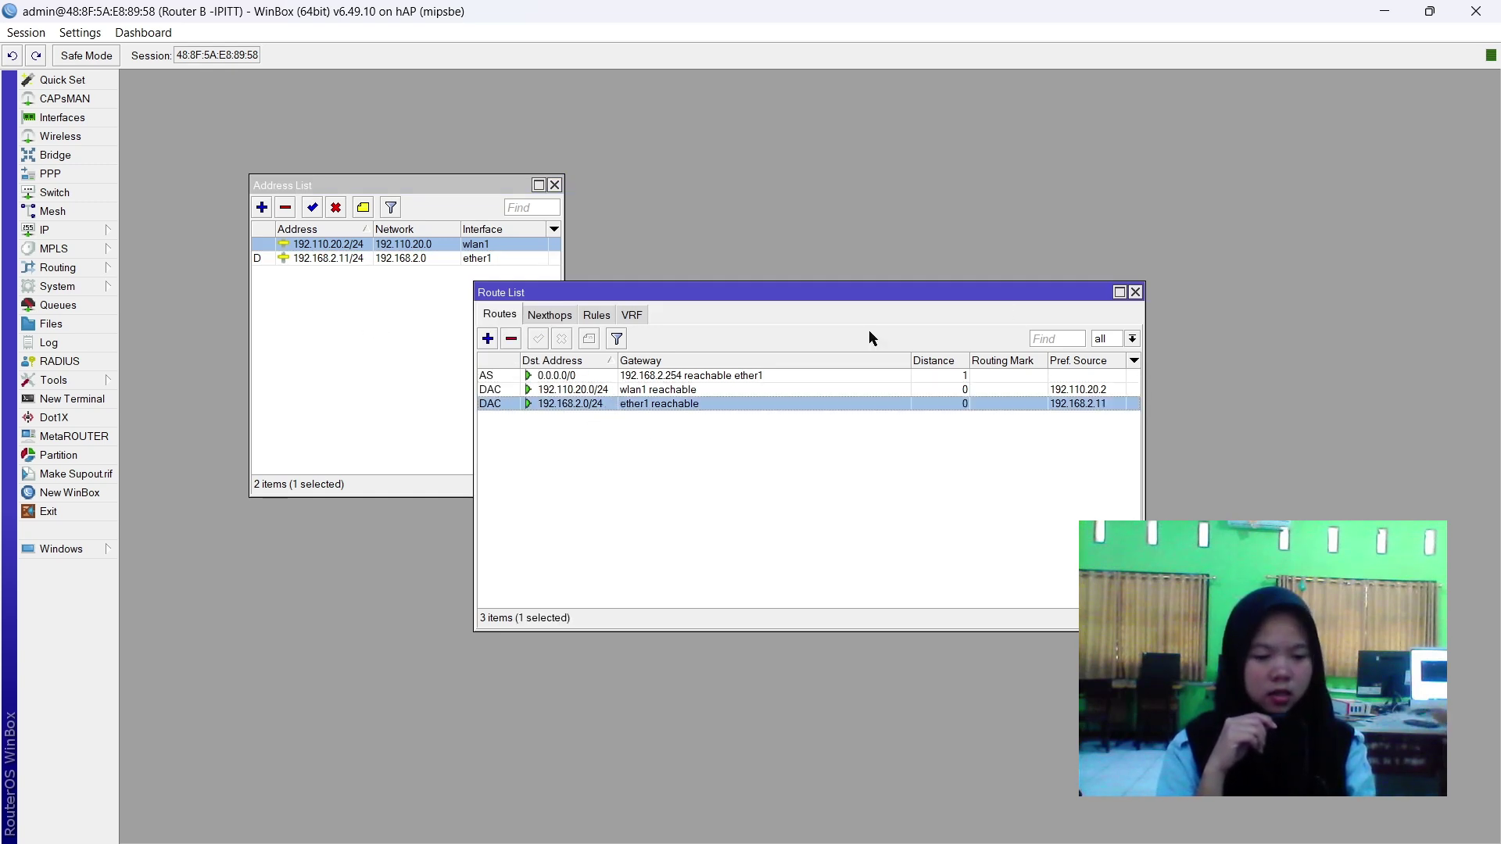
pyautogui.click(1135, 295)
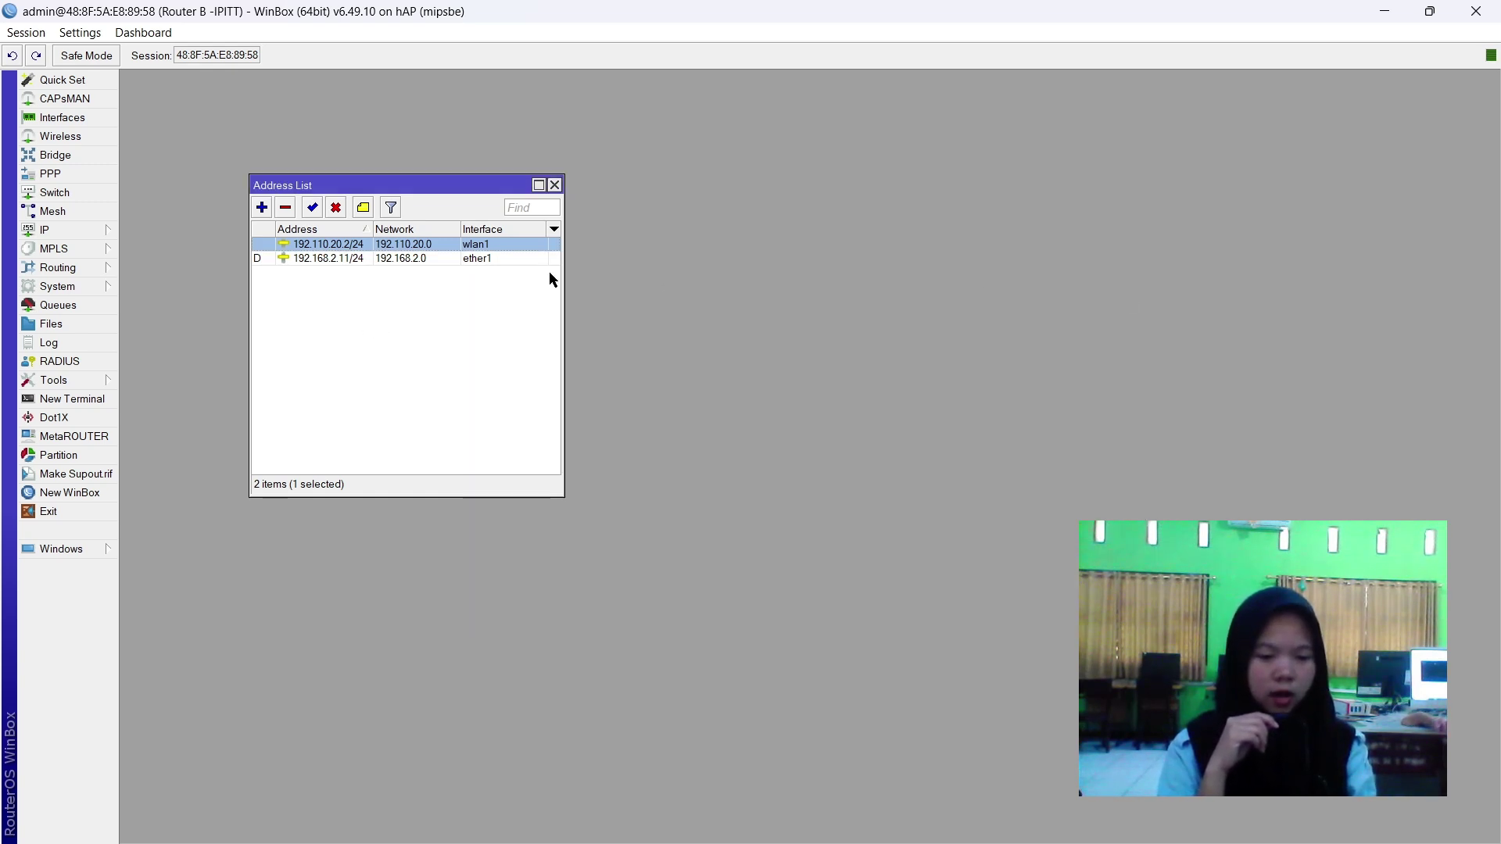
pyautogui.click(555, 185)
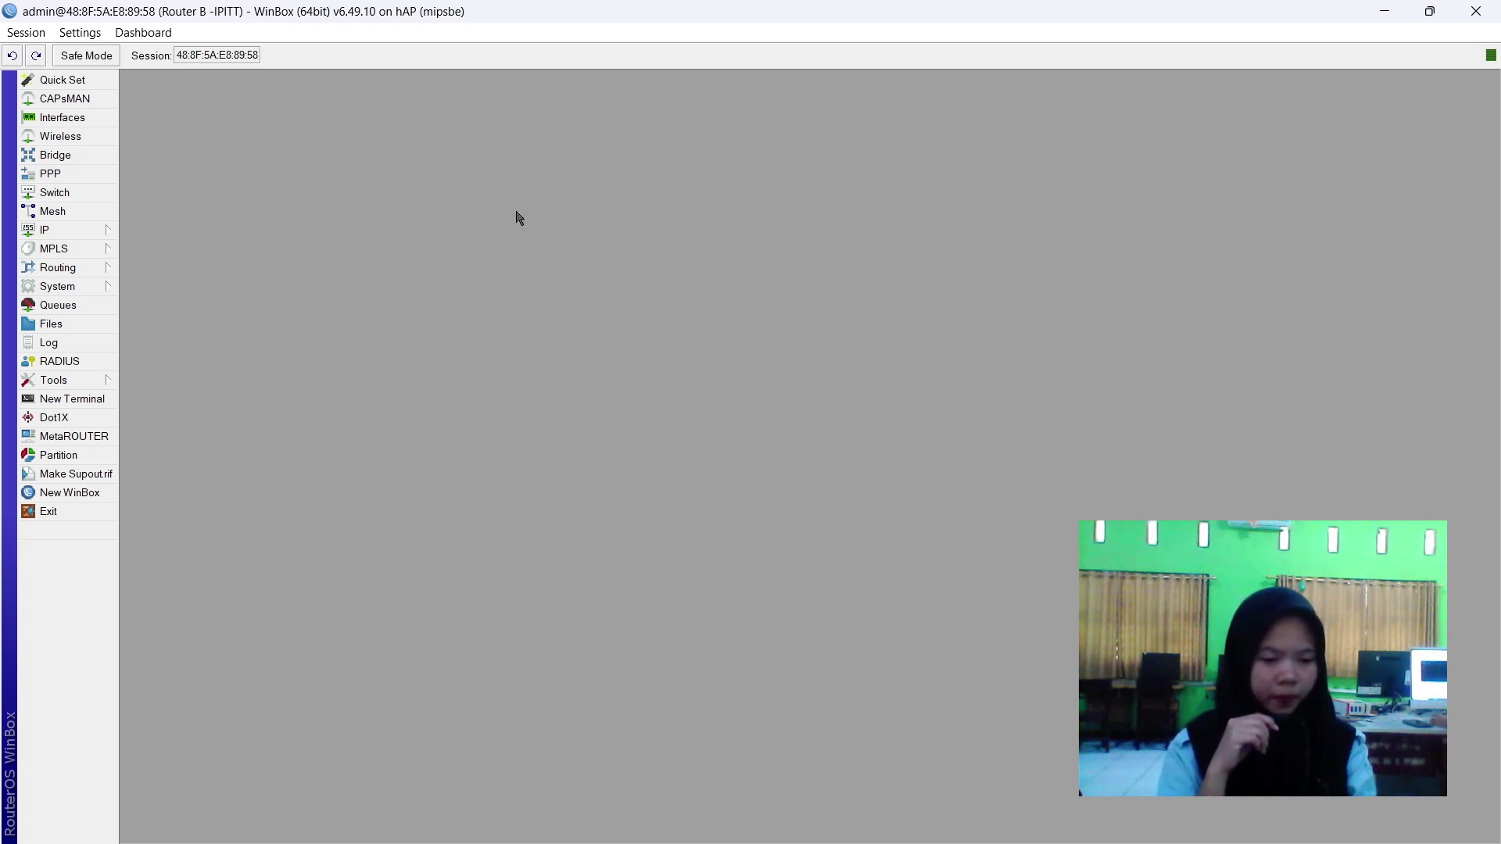
# Start DHCP Setup on wlan1, accepting the suggested address space and gateway 192.110.20.2.
pyautogui.click(81, 233)
pyautogui.click(175, 343)
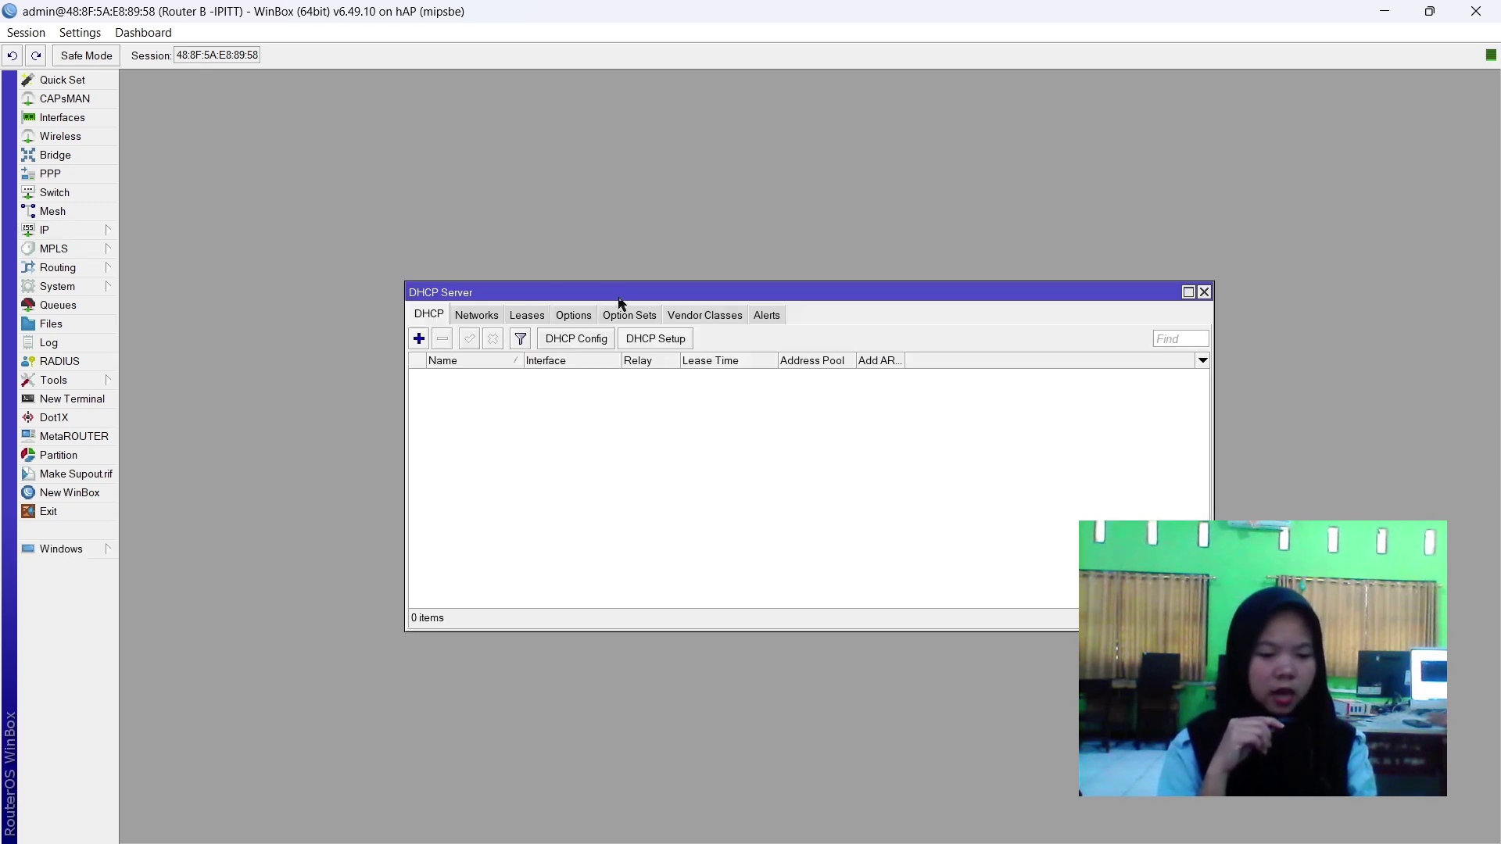
pyautogui.click(648, 341)
pyautogui.click(926, 452)
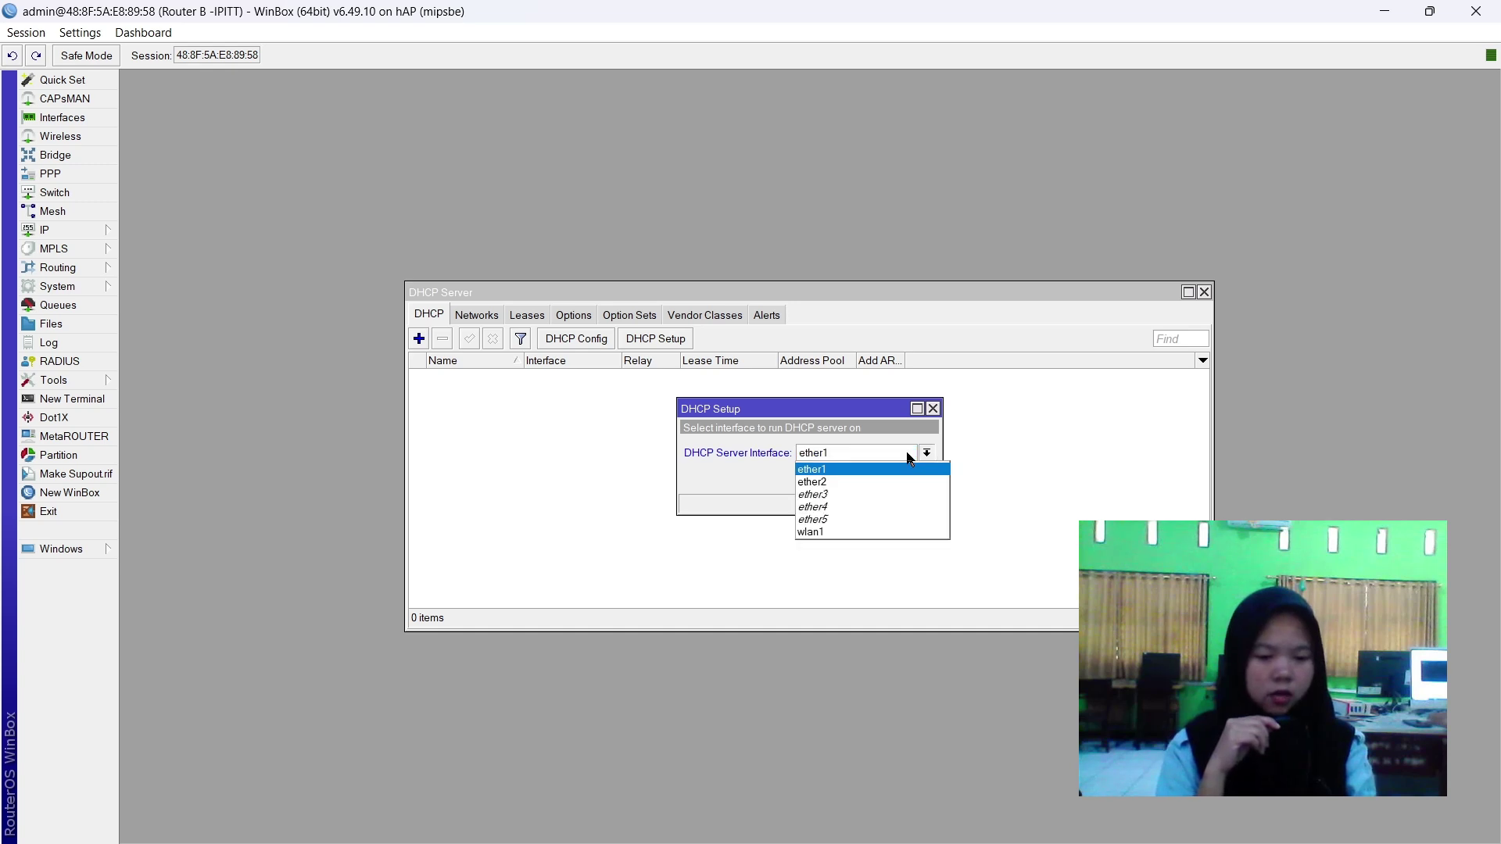
pyautogui.click(809, 531)
pyautogui.click(863, 478)
pyautogui.click(862, 477)
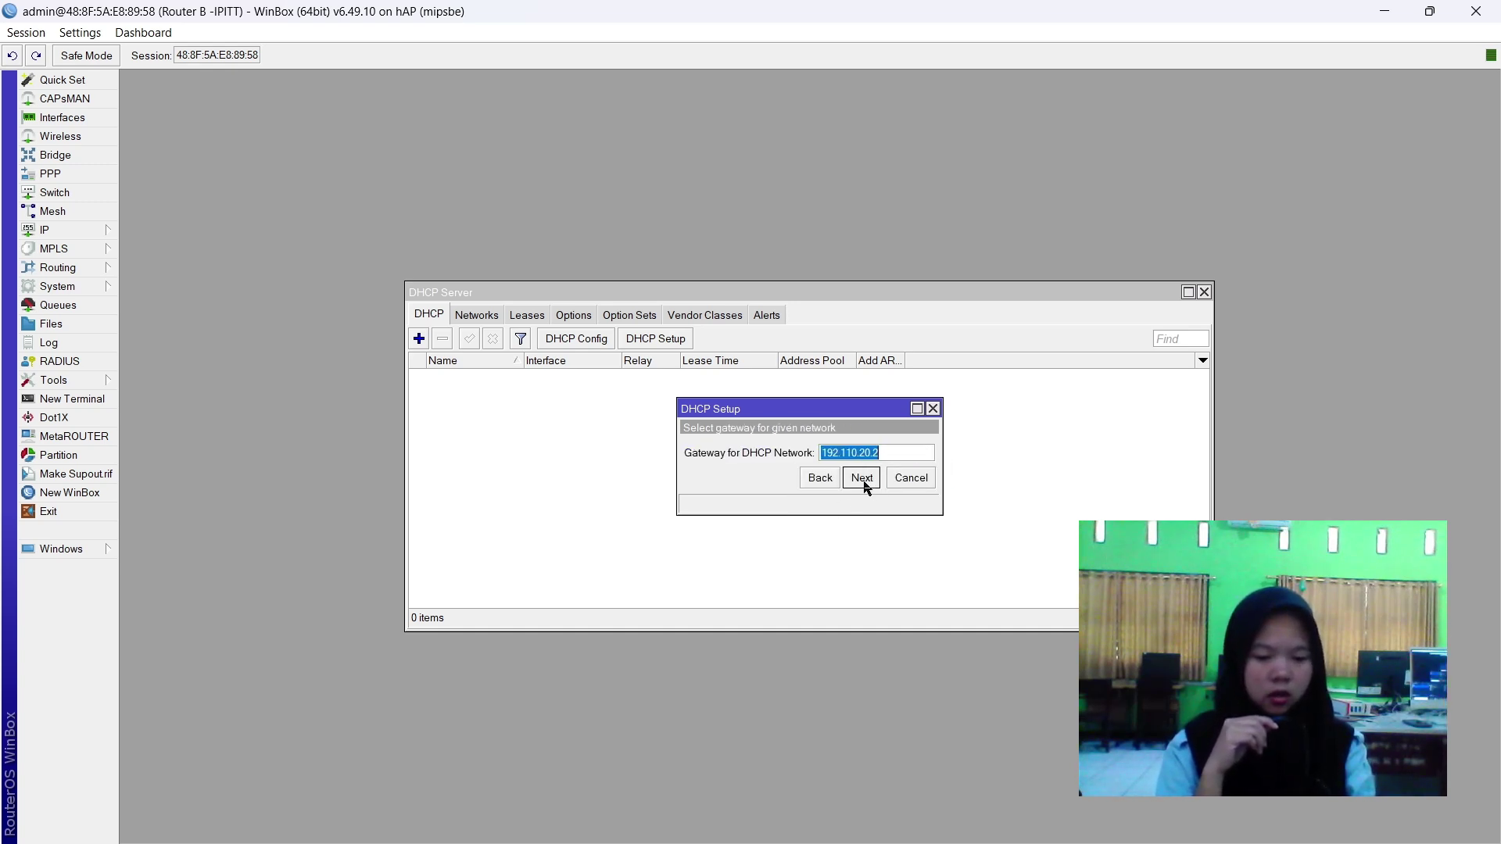
pyautogui.click(862, 477)
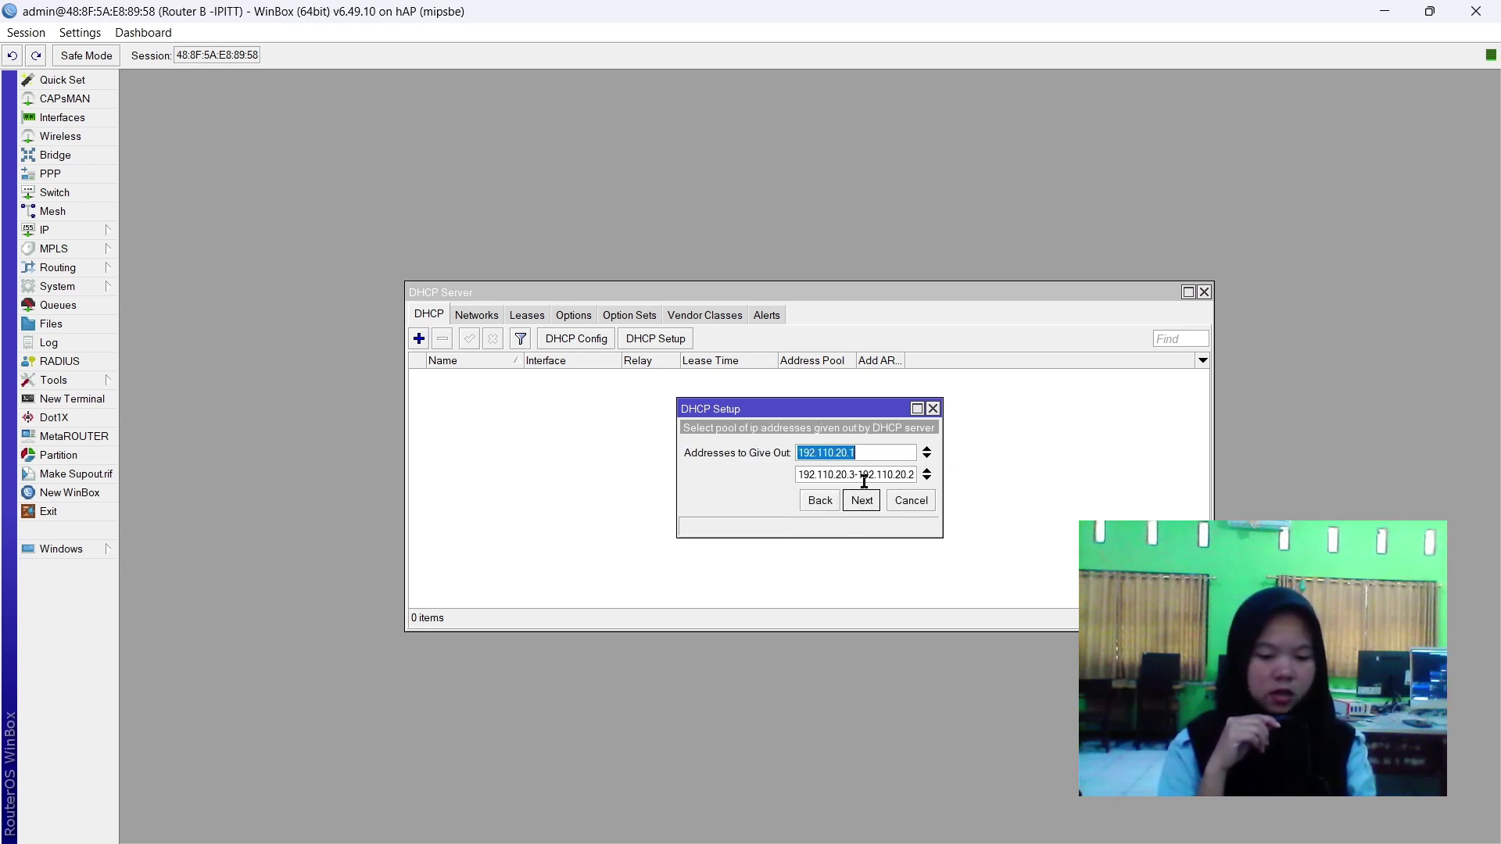
# Add and remove address range rows, then cancel the DHCP setup.
pyautogui.click(928, 472)
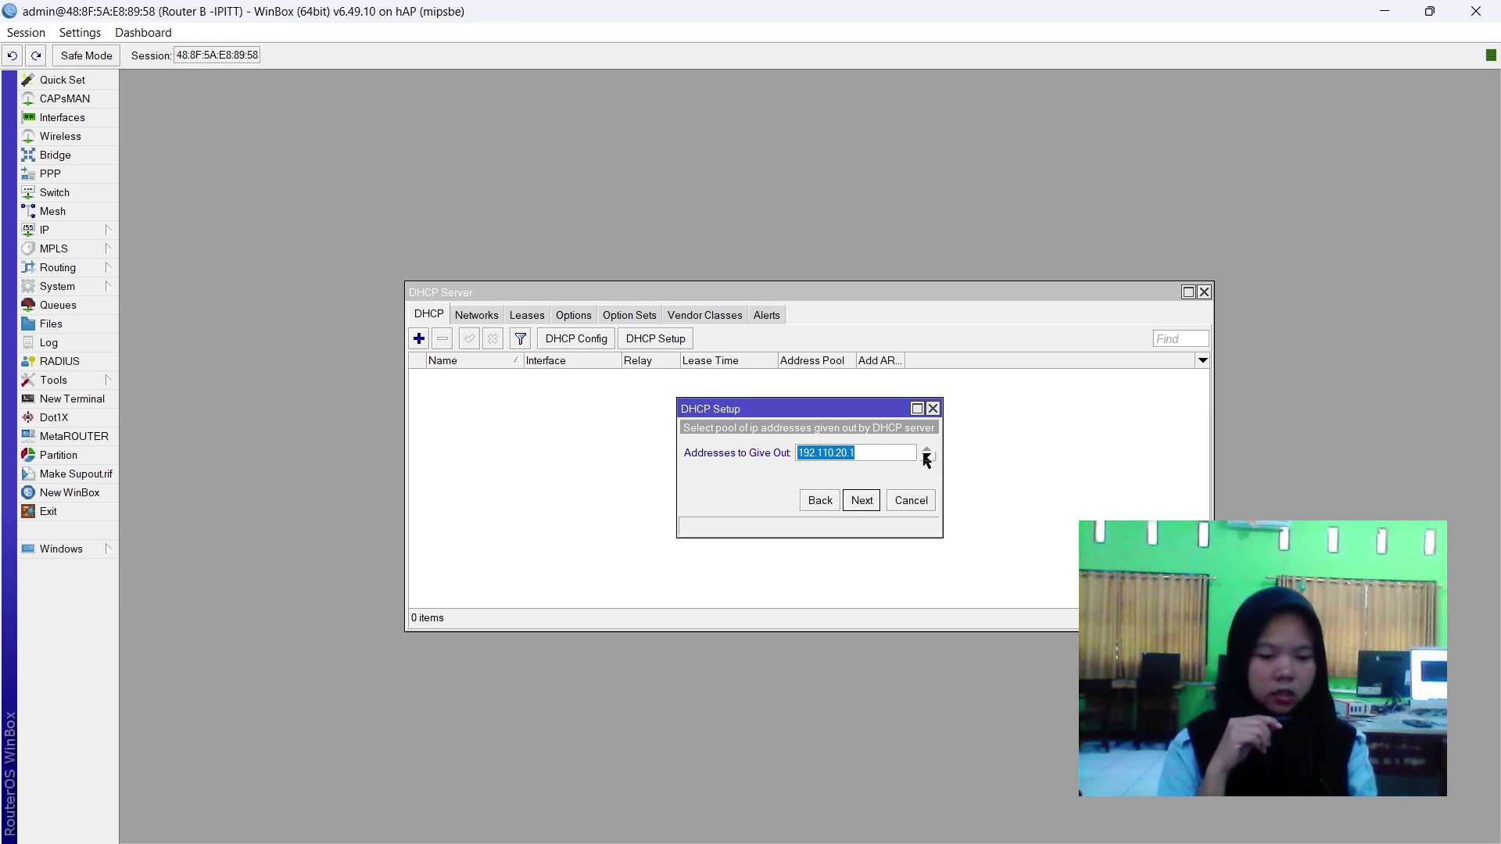
pyautogui.click(927, 457)
pyautogui.click(927, 478)
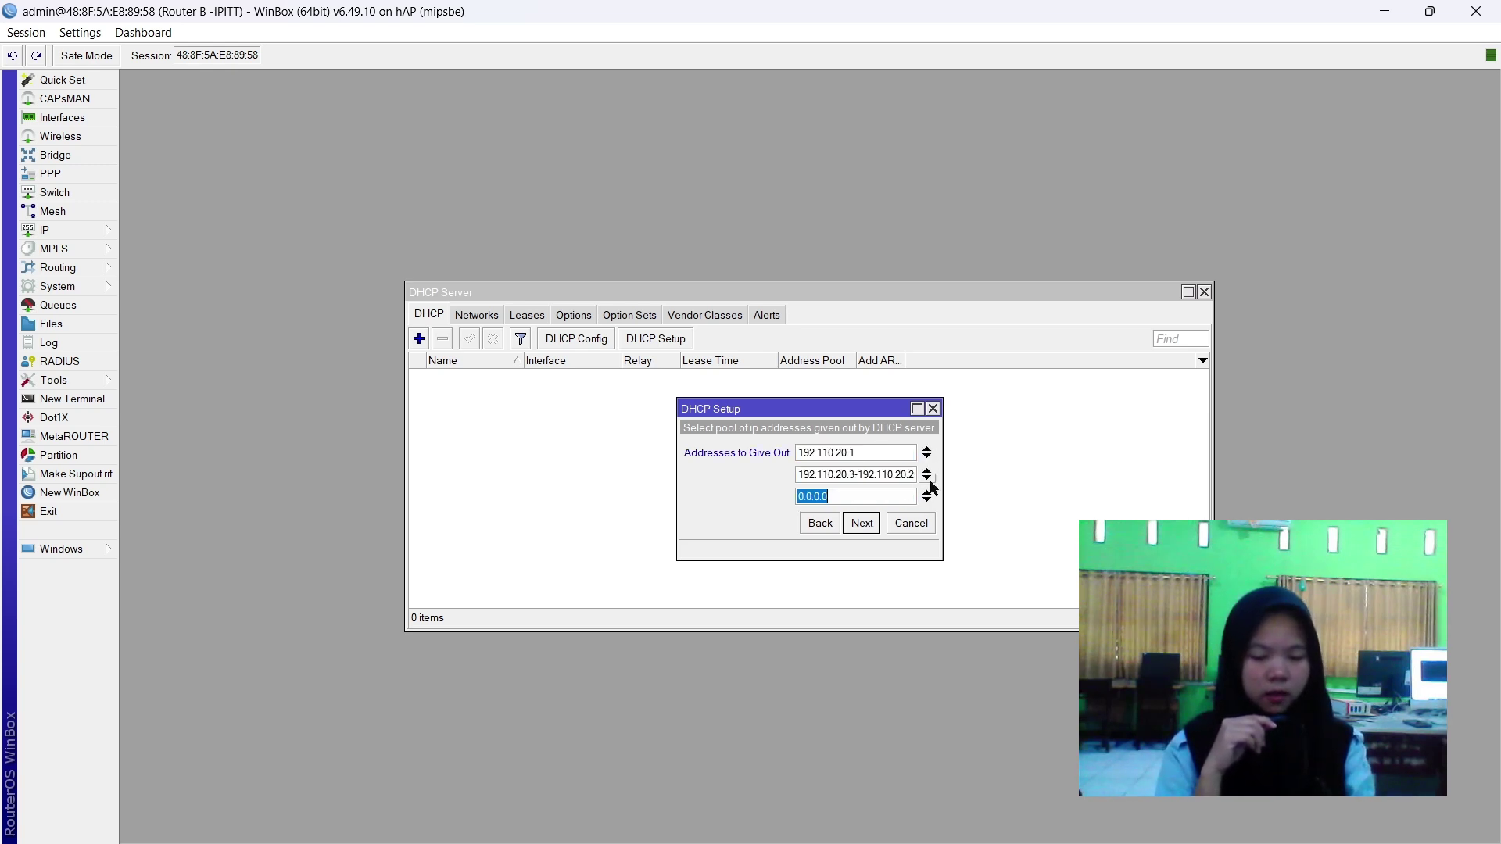
pyautogui.click(927, 471)
pyautogui.click(927, 478)
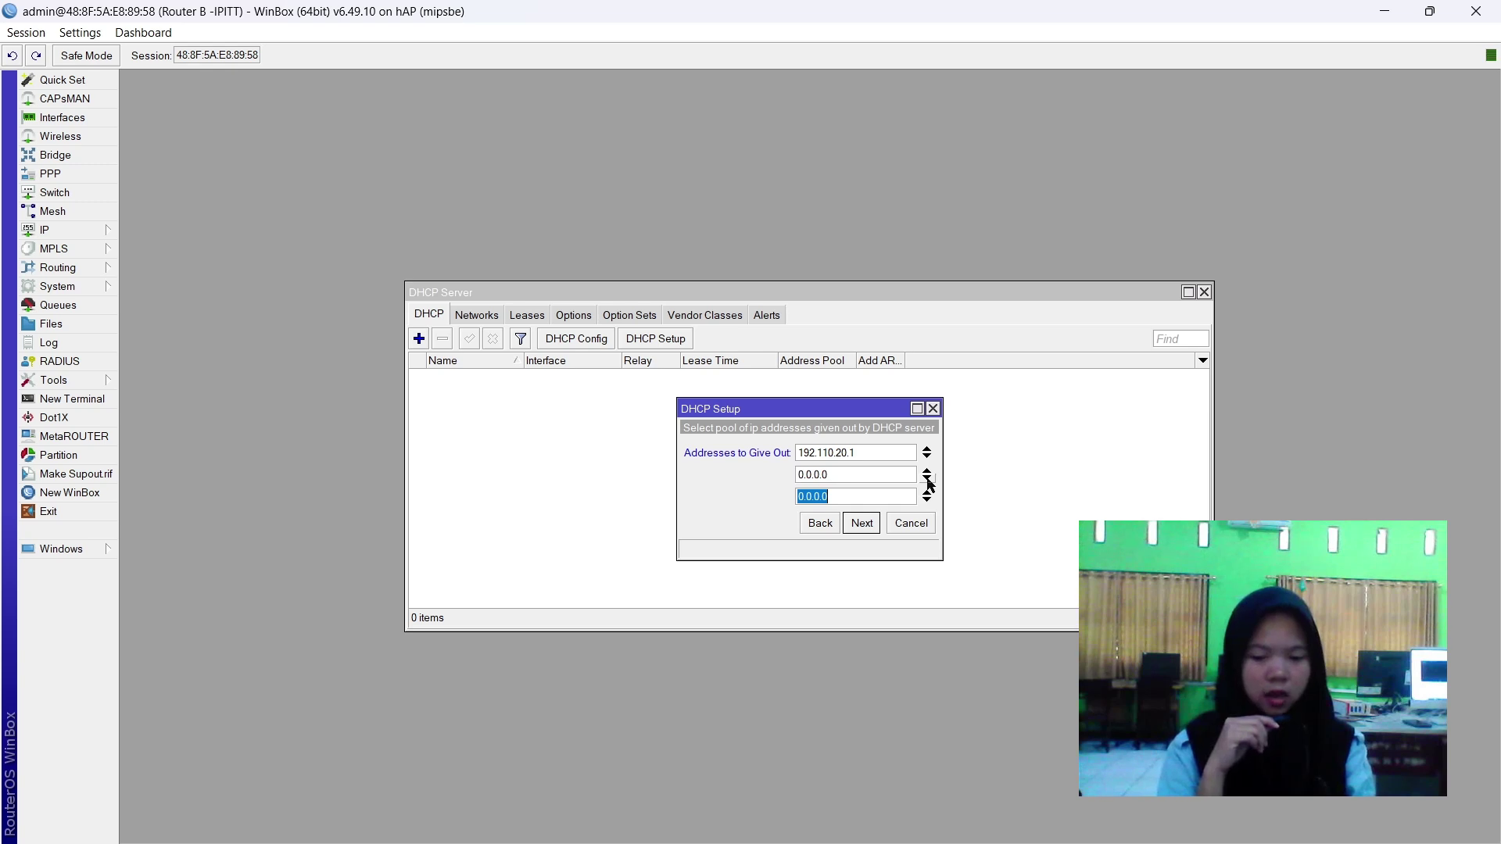
pyautogui.click(927, 450)
pyautogui.click(831, 522)
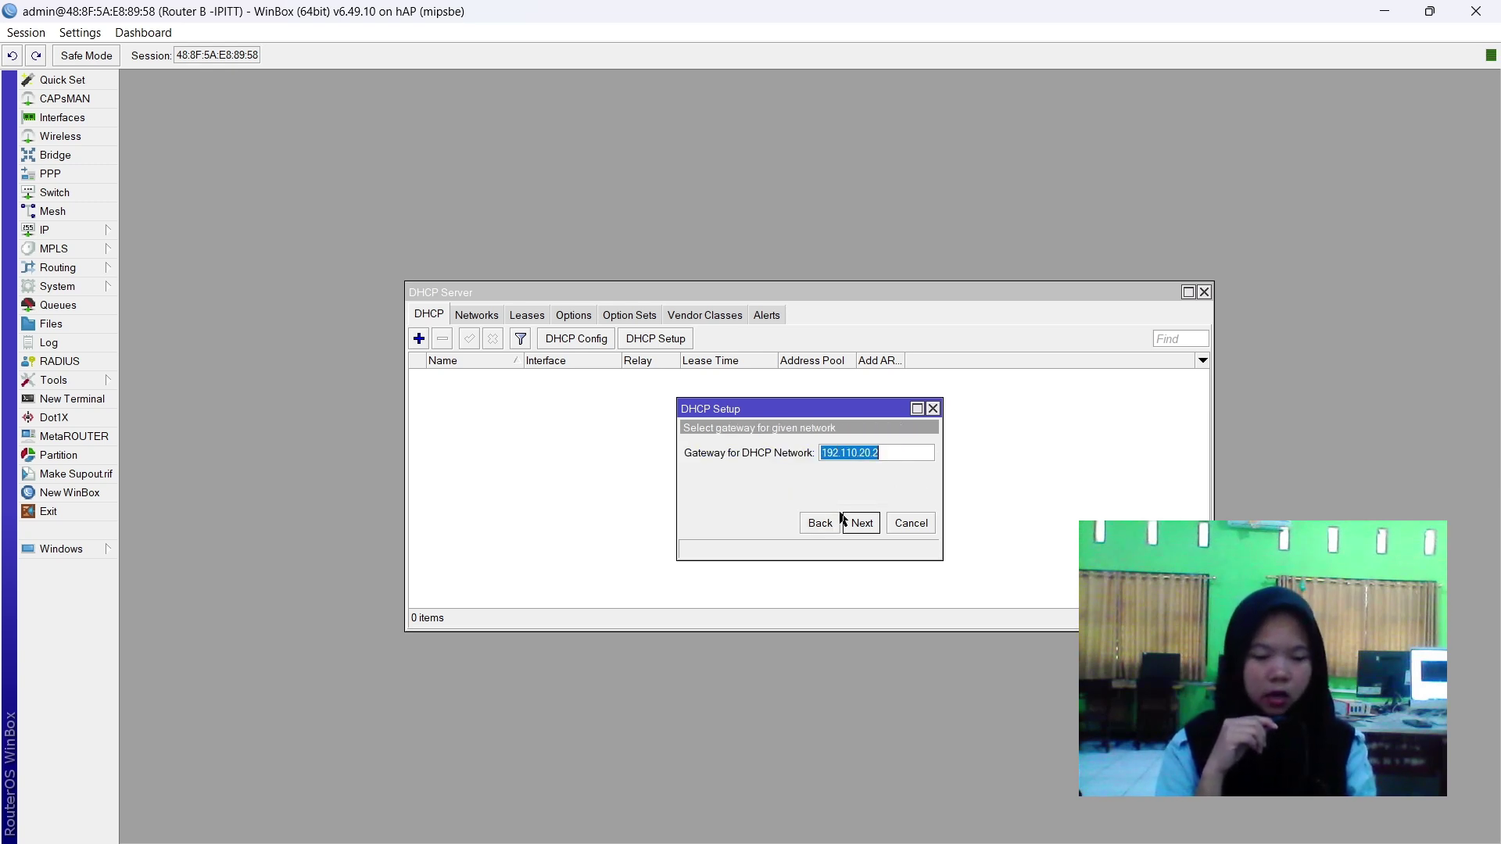
pyautogui.click(865, 523)
pyautogui.click(910, 523)
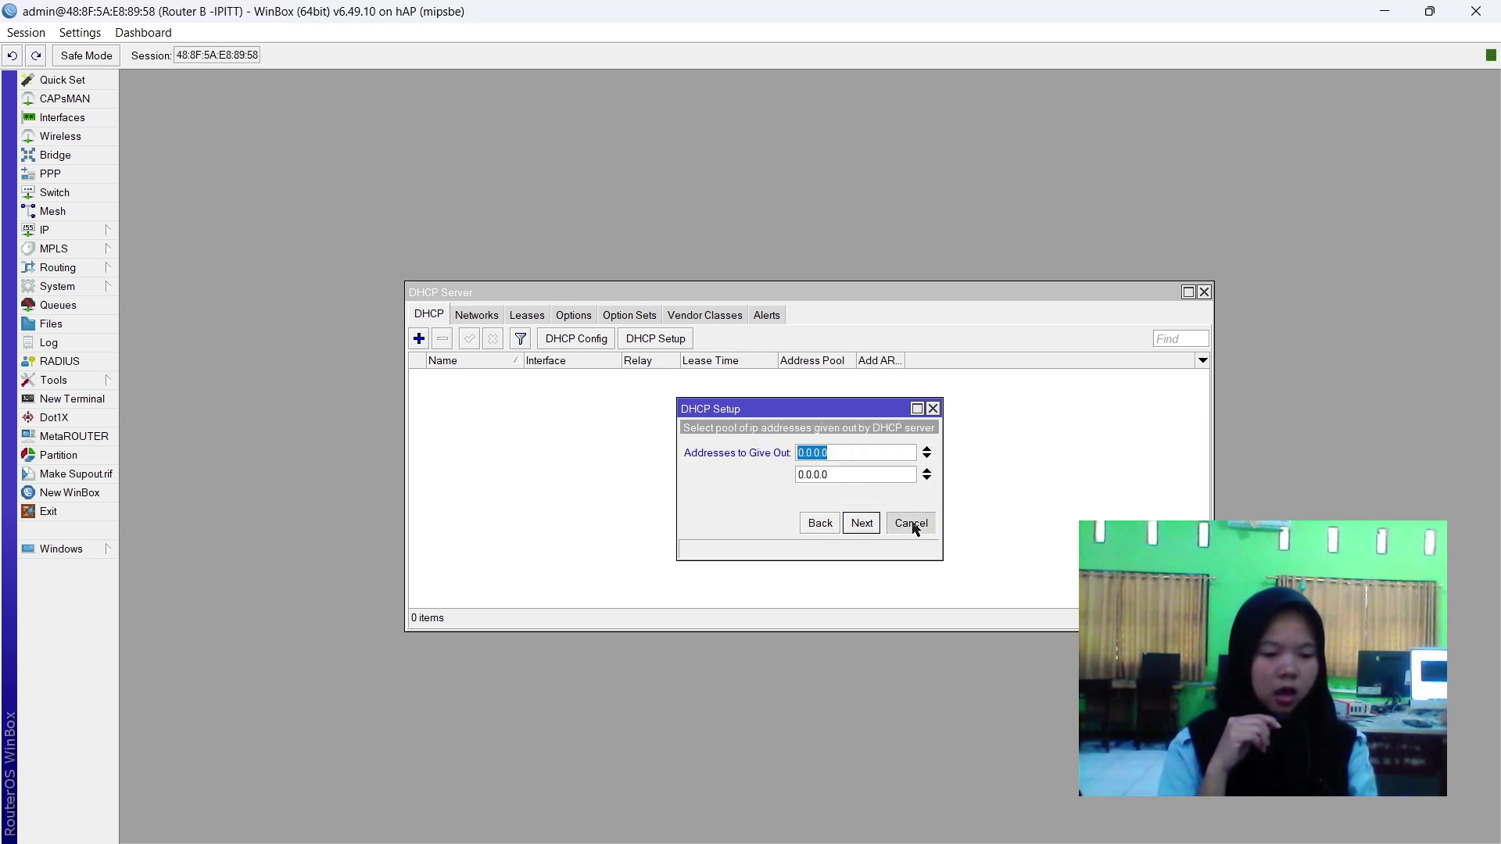
# Rerun DHCP Setup on wlan1 with address pool 192.110.20.3–192.110.20.100.
pyautogui.click(670, 339)
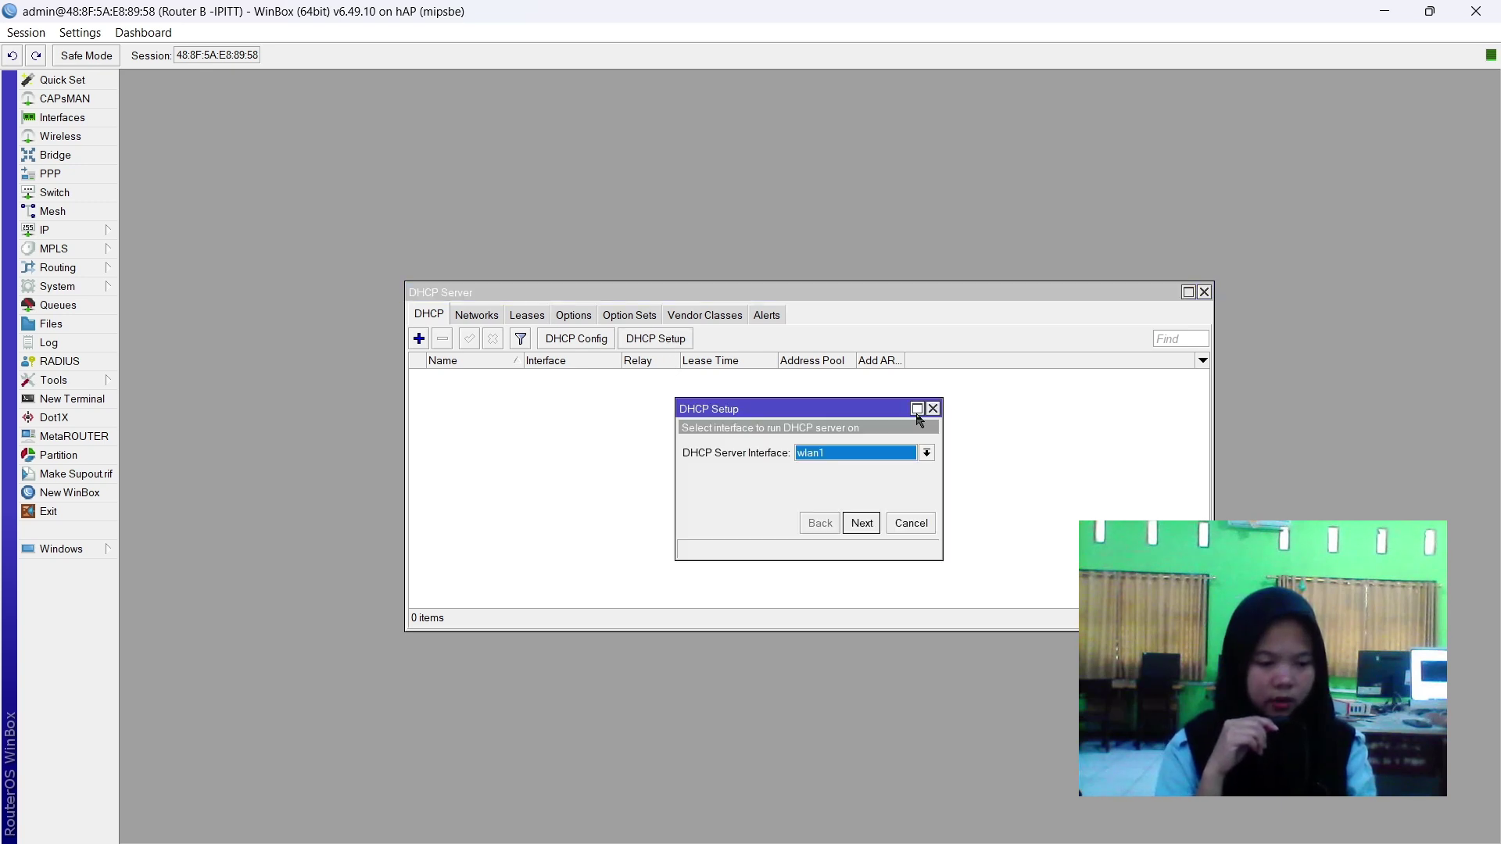
pyautogui.click(874, 459)
pyautogui.click(841, 527)
pyautogui.click(863, 524)
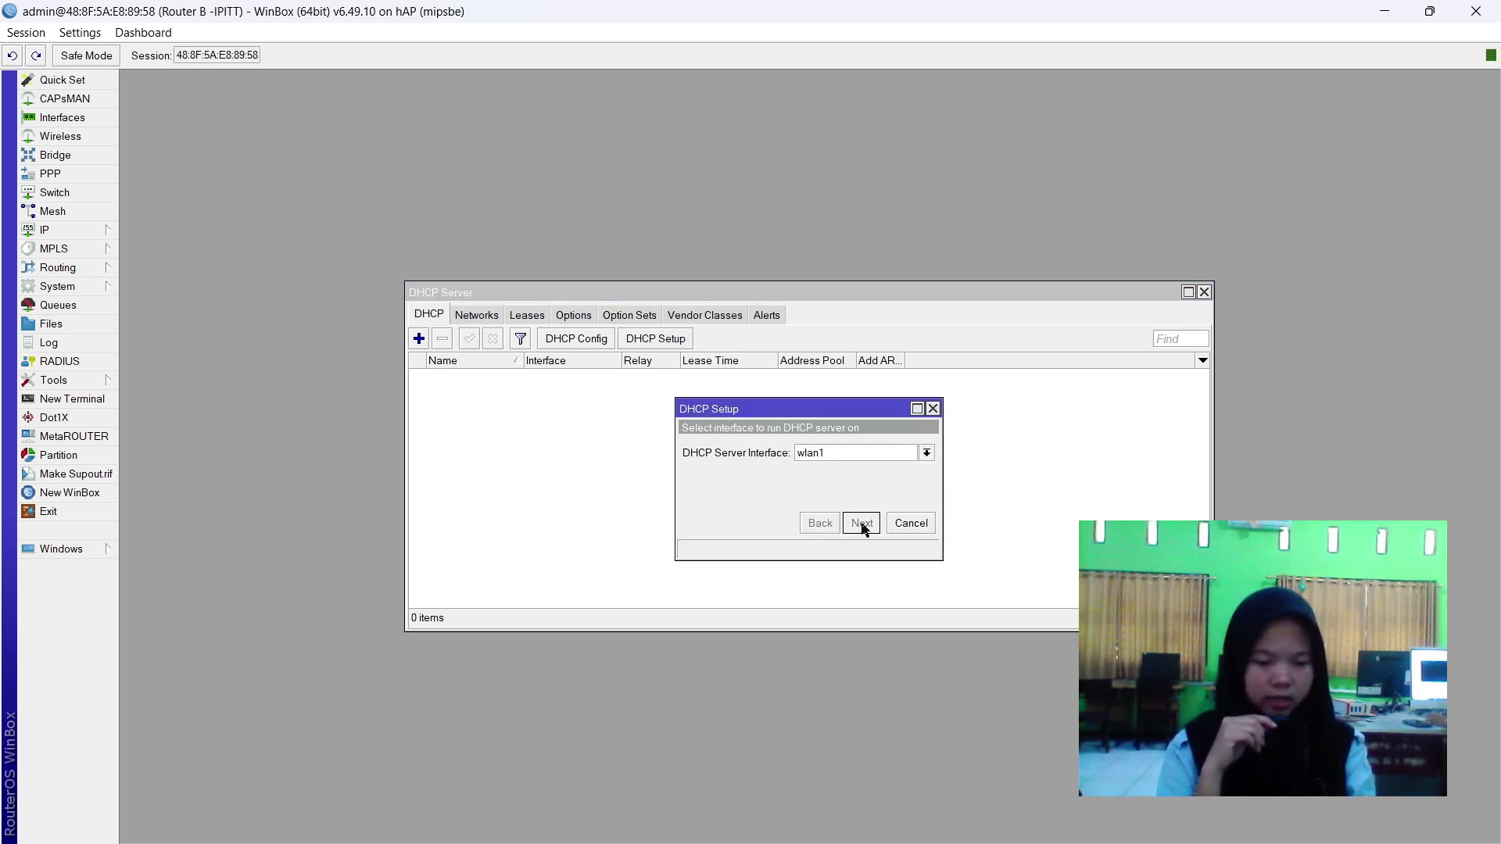
pyautogui.click(862, 523)
pyautogui.click(861, 523)
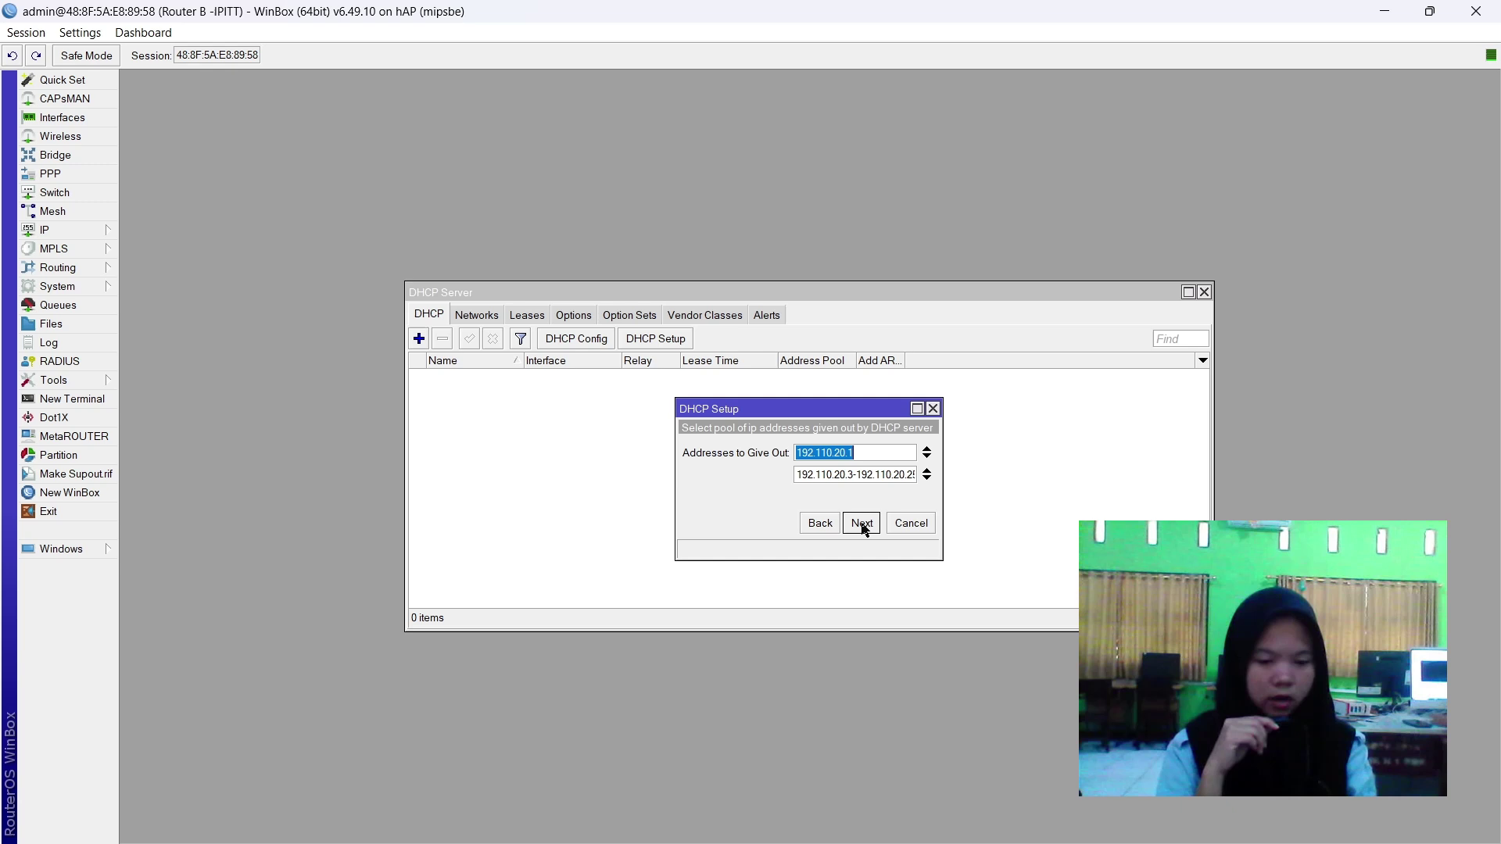
pyautogui.click(901, 474)
pyautogui.click(909, 472)
pyautogui.press('BackSpace')
pyautogui.press('BackSpace')
pyautogui.press('BackSpace')
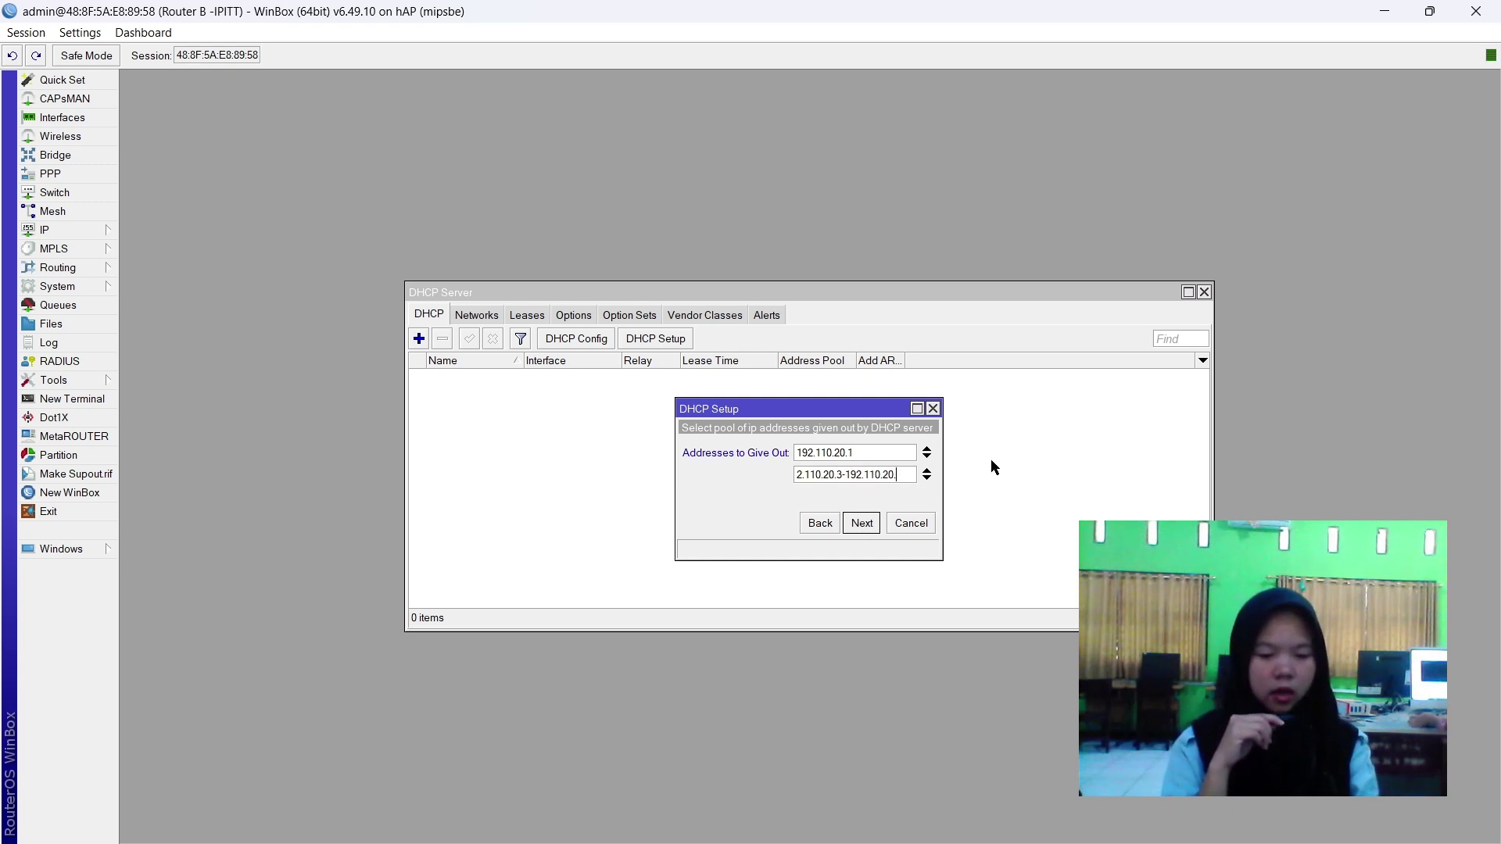
pyautogui.write('100')
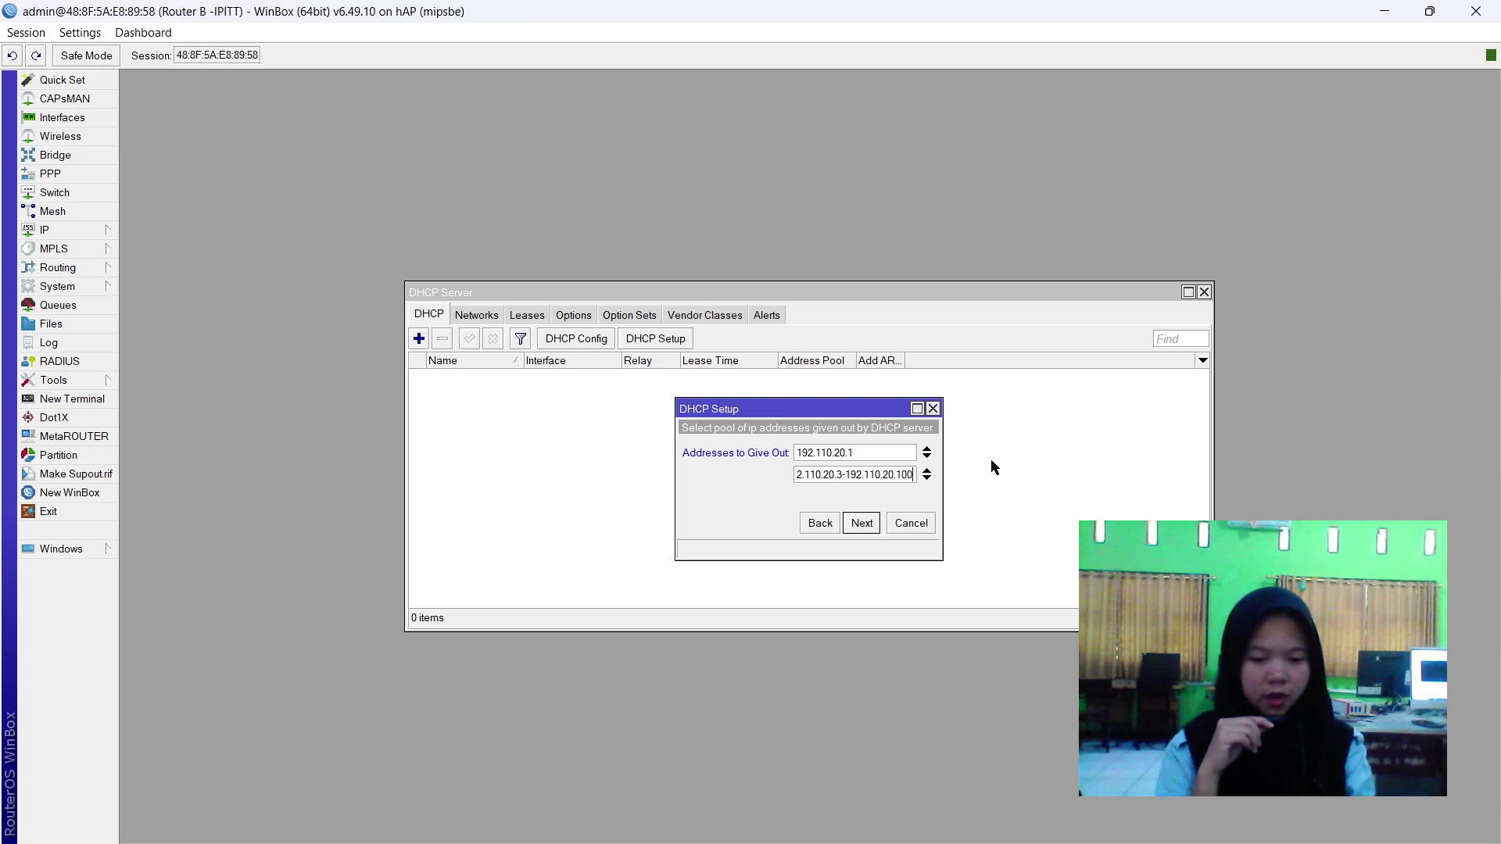
pyautogui.click(864, 524)
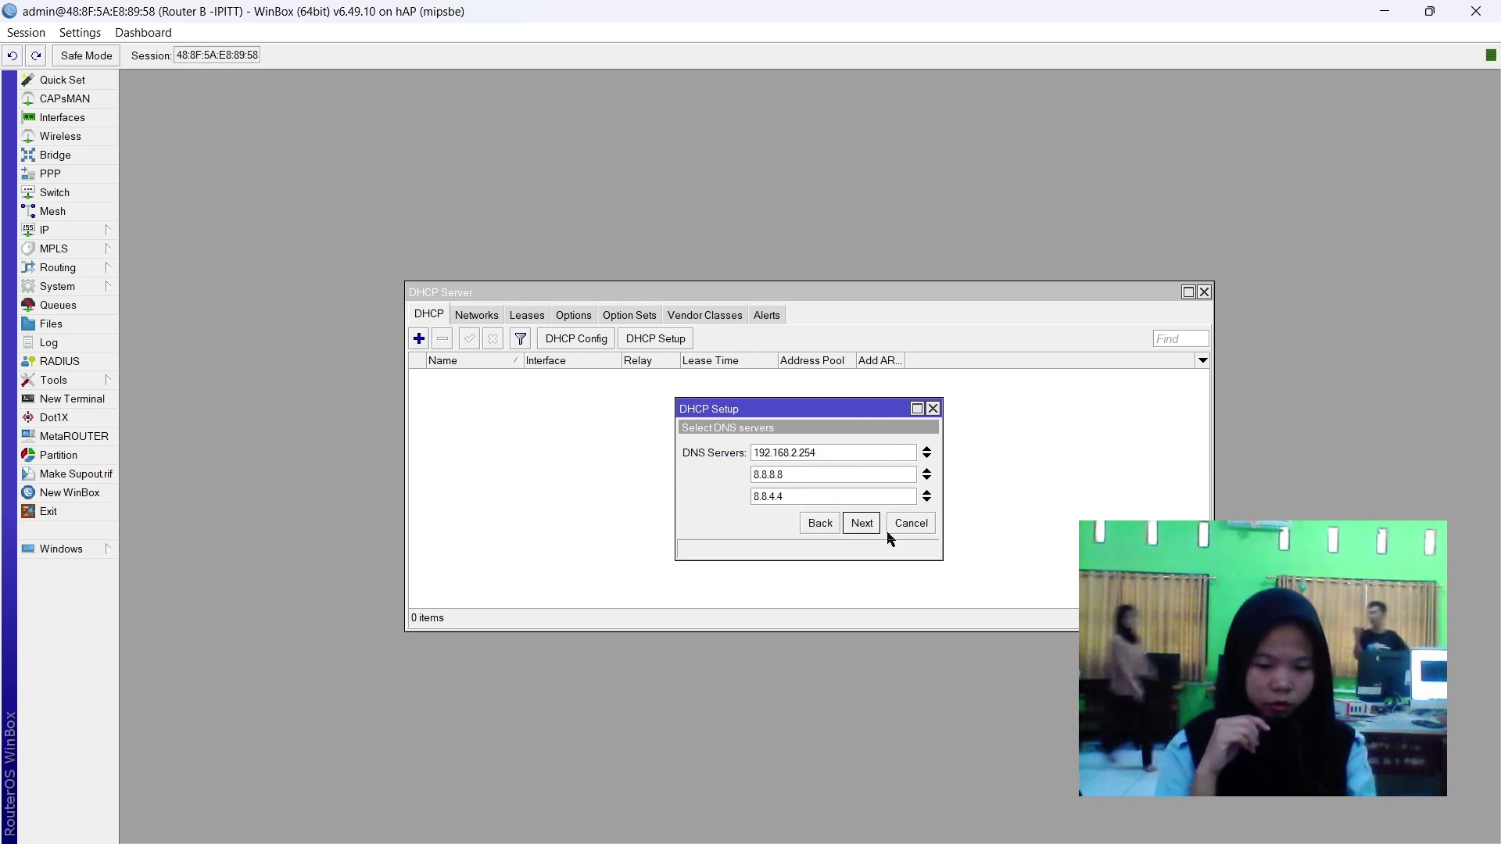
# Accept the DNS servers, set lease time 08:00:00, and finish creating dhcp1.
pyautogui.click(866, 526)
pyautogui.click(785, 448)
pyautogui.press('Left')
pyautogui.press('Left')
pyautogui.press('Left')
pyautogui.press('Left')
pyautogui.press('BackSpace')
pyautogui.write('0')
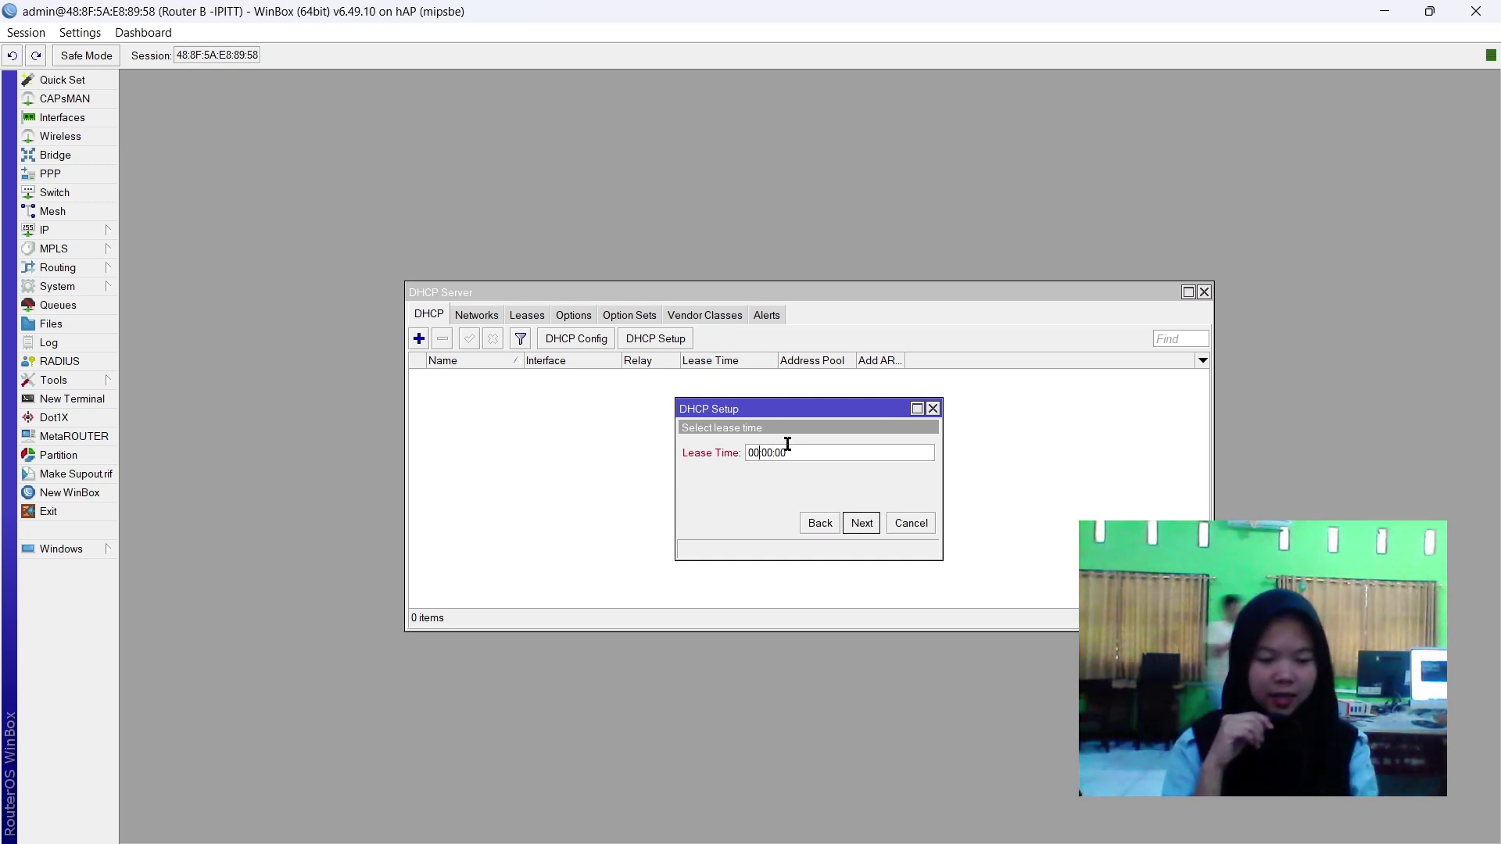
pyautogui.press('Delete')
pyautogui.write('8')
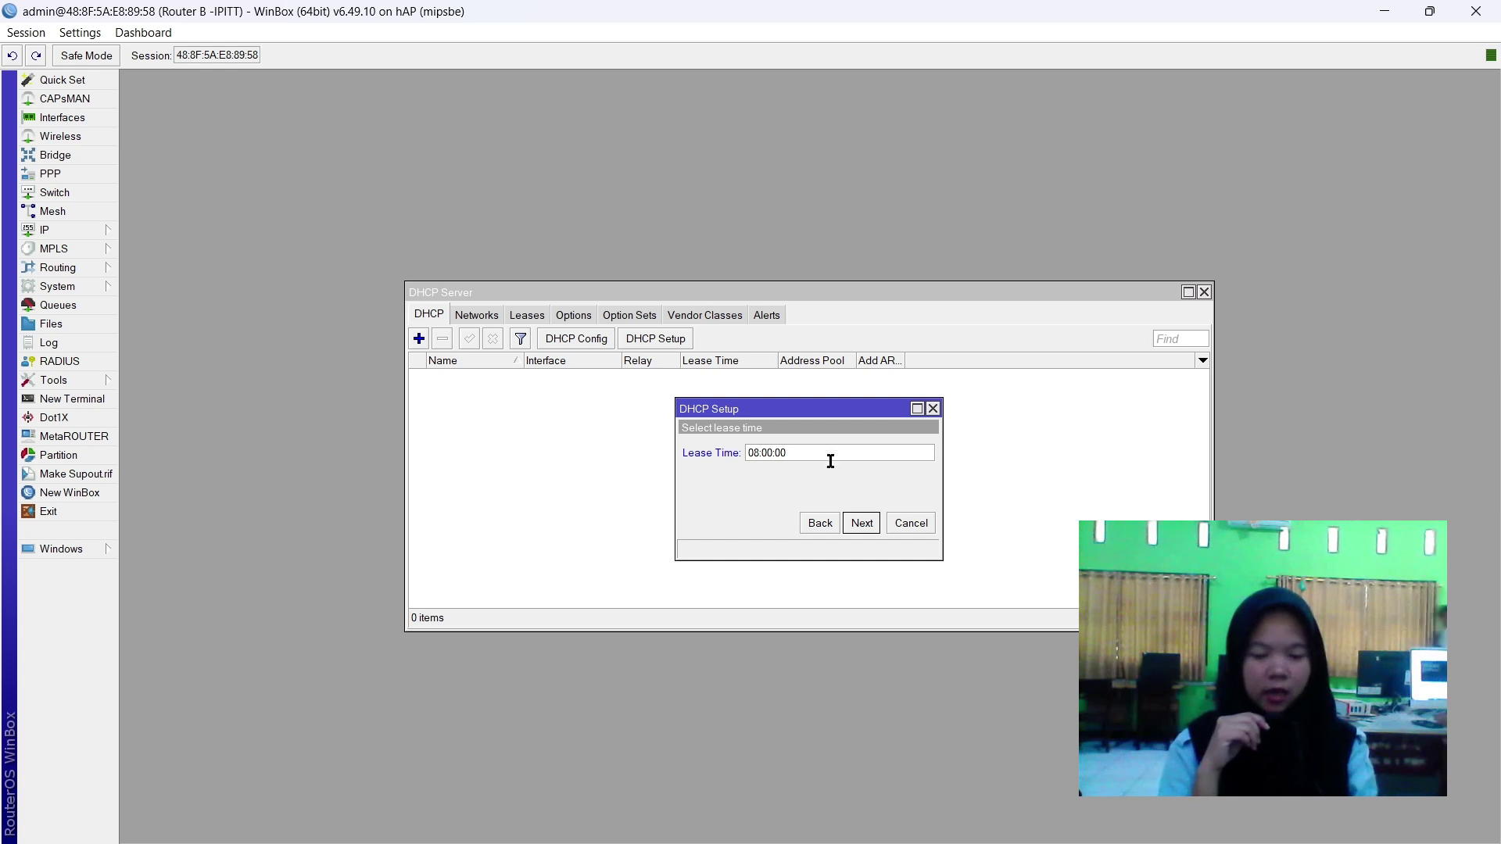
pyautogui.click(863, 523)
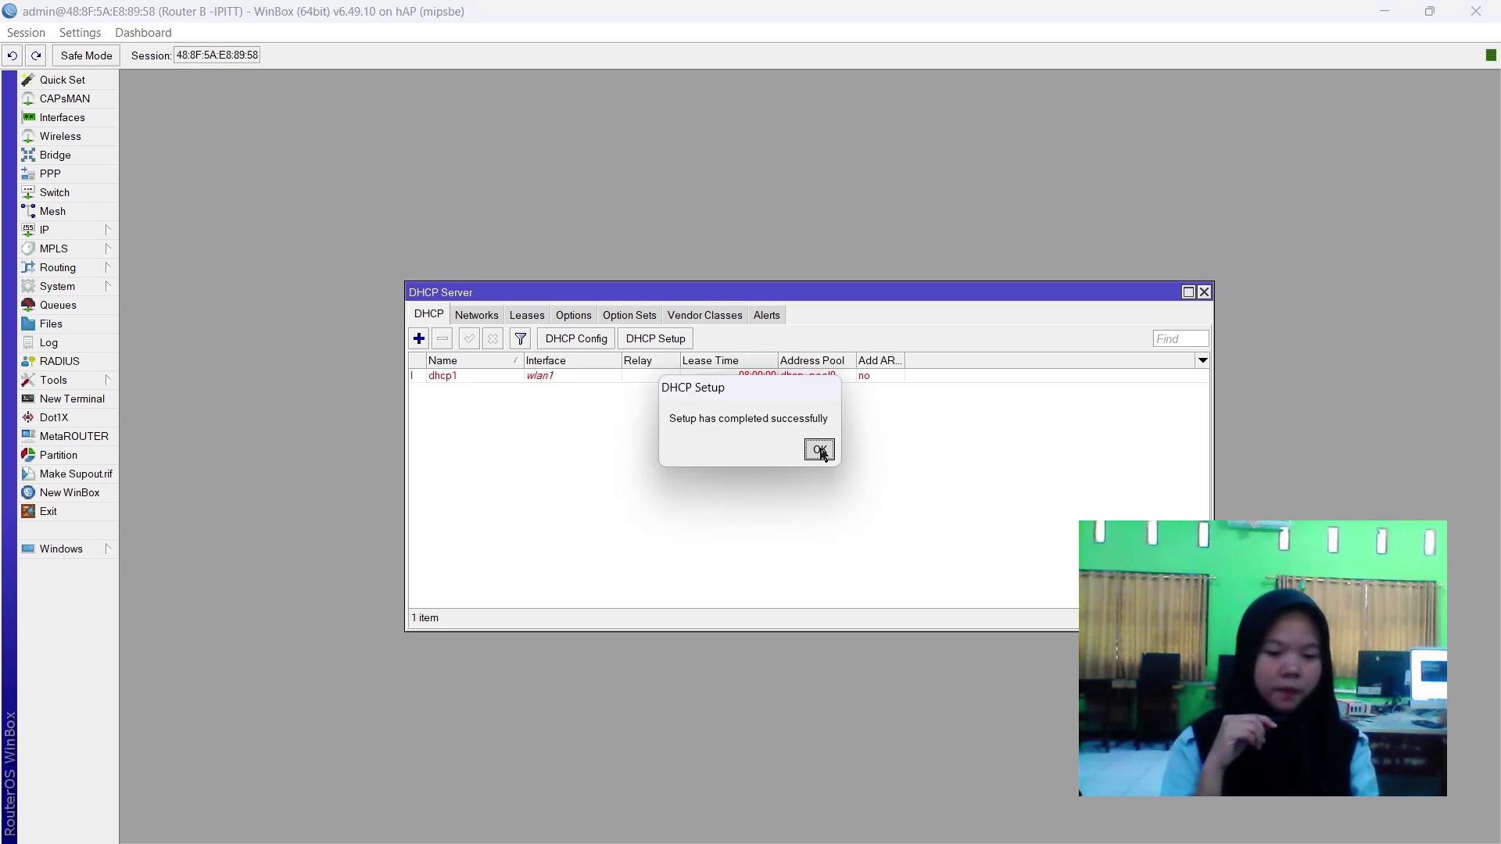
pyautogui.click(822, 449)
pyautogui.click(828, 375)
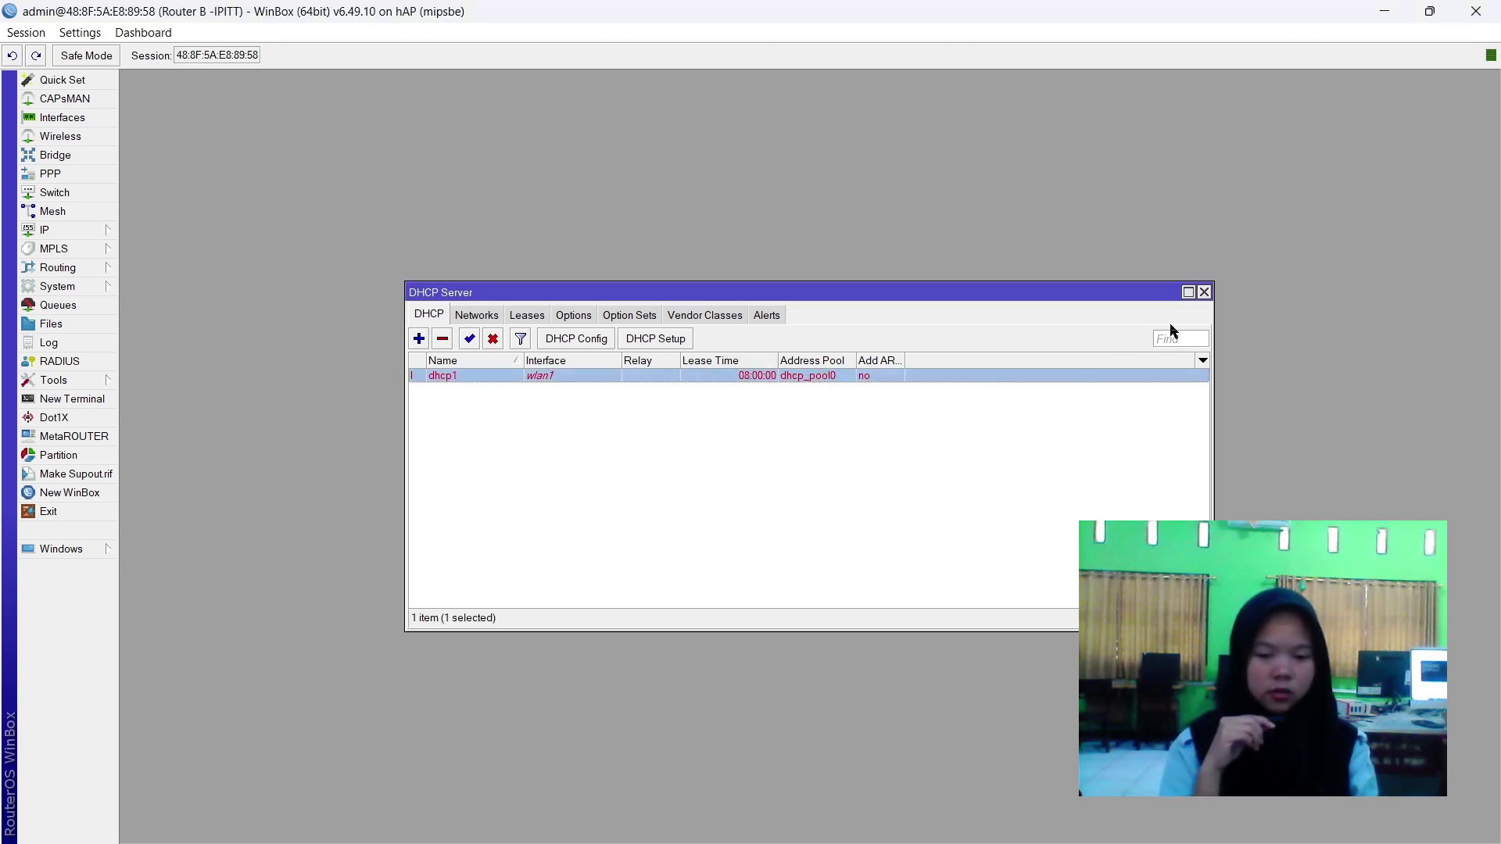
pyautogui.click(870, 532)
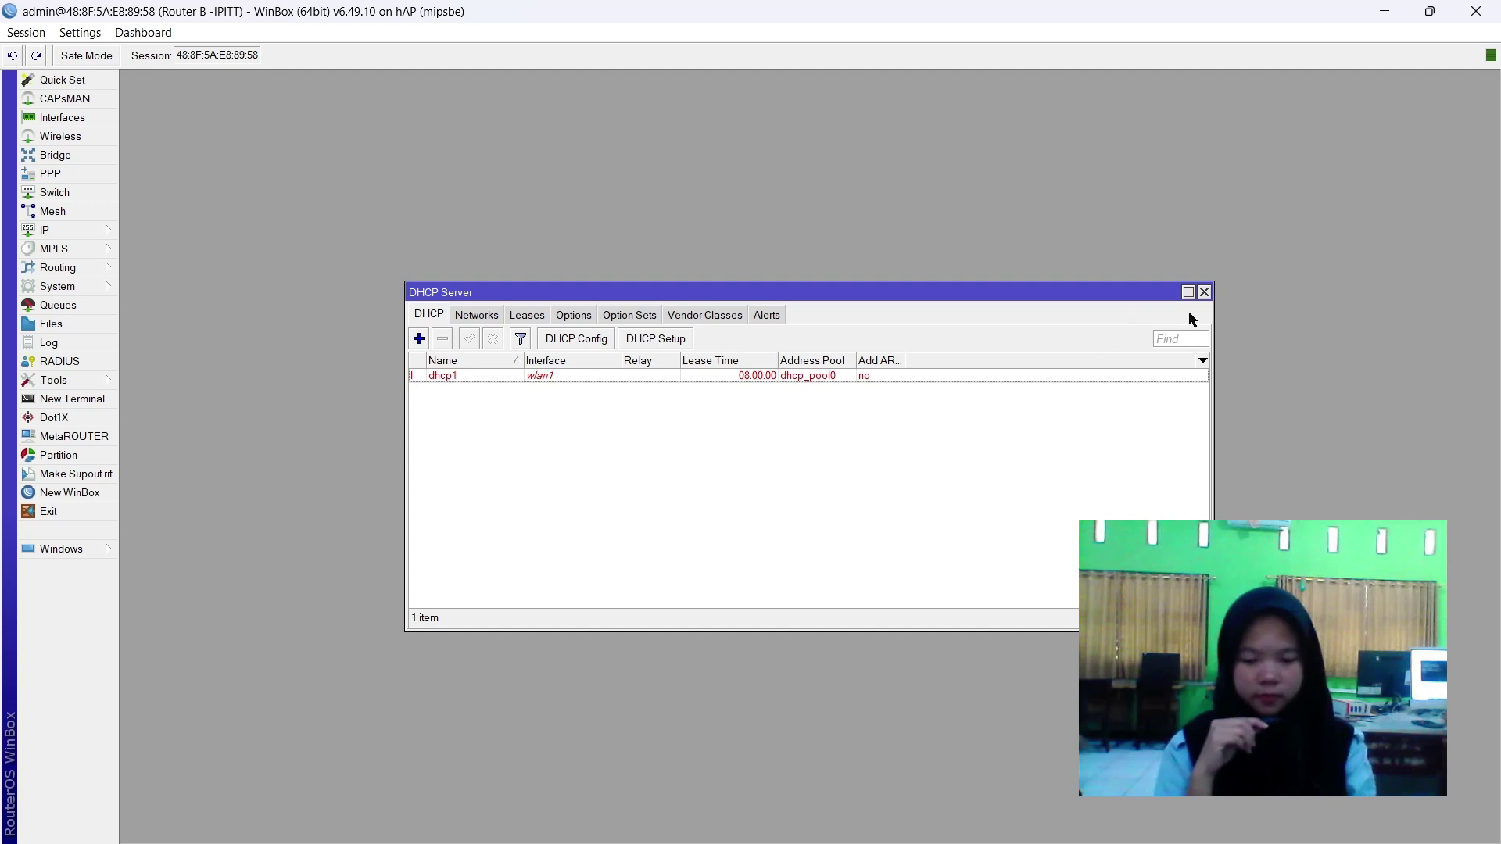
# Close the DHCP server list and open a new terminal, skipping the new-password prompt.
pyautogui.click(1204, 293)
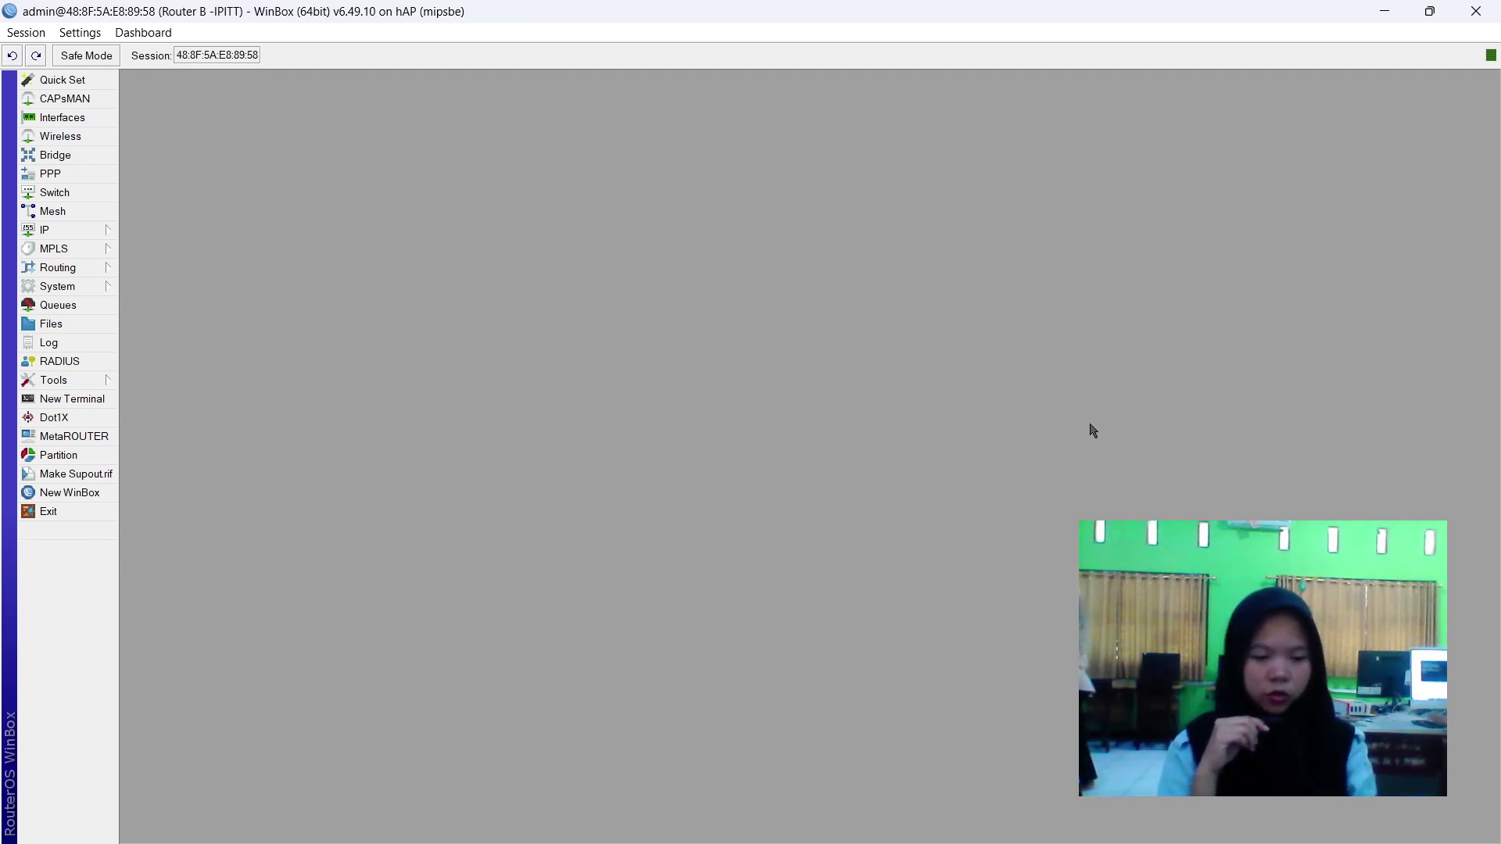
pyautogui.click(69, 400)
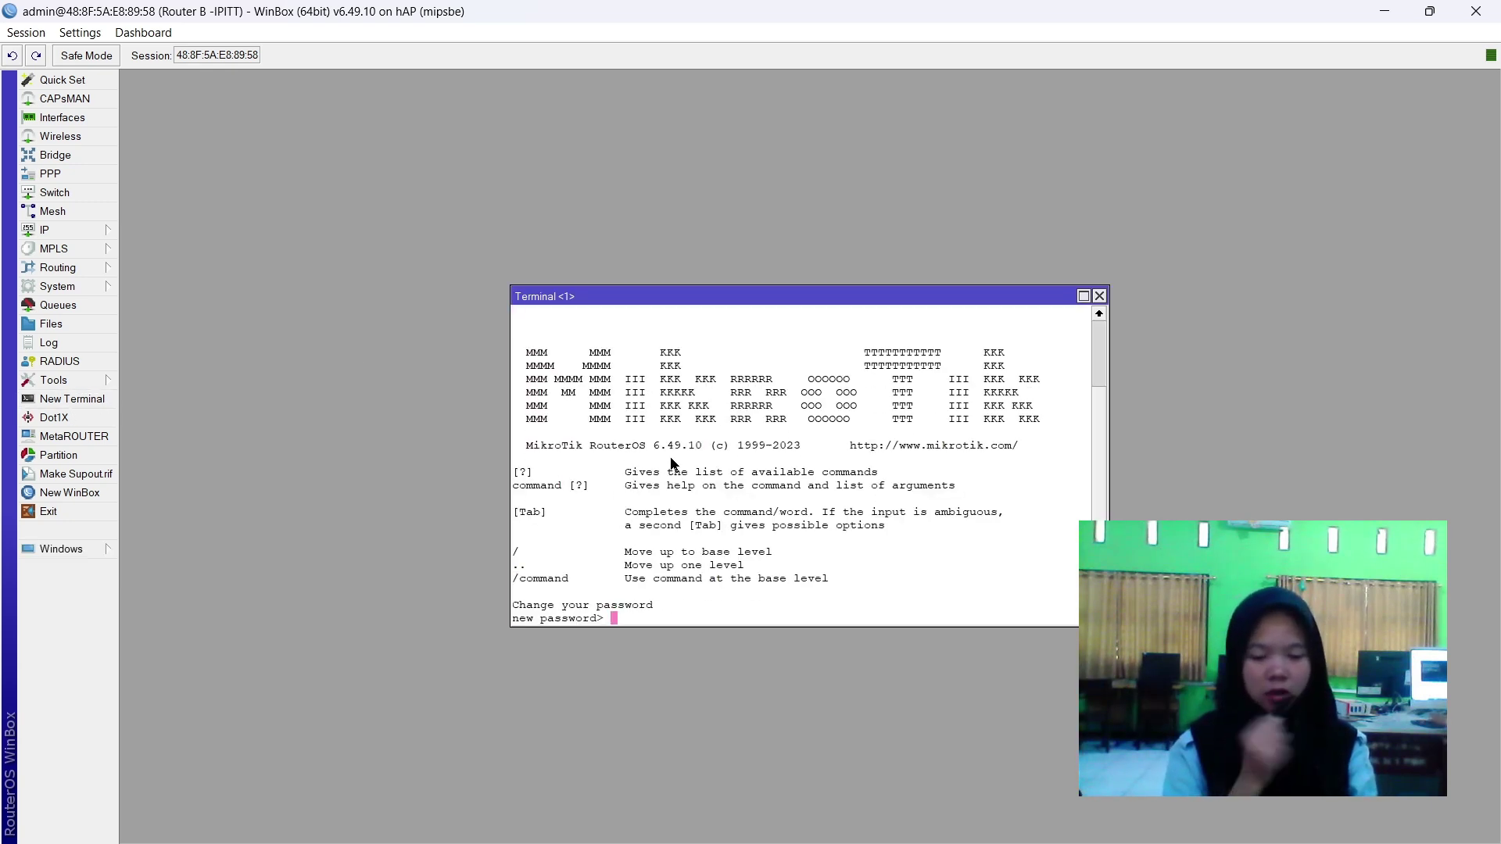
pyautogui.press('Return')
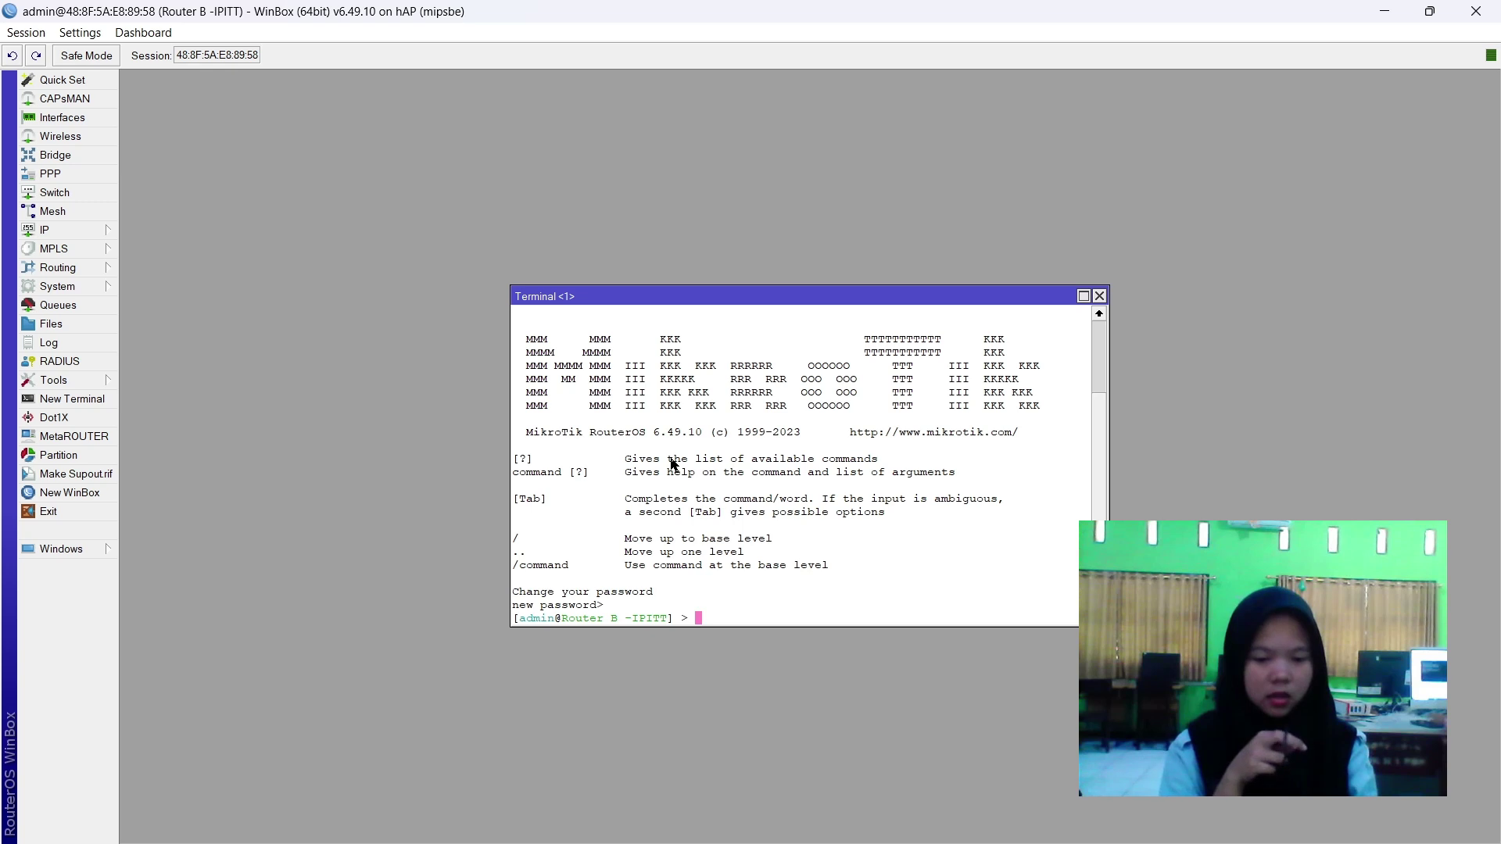
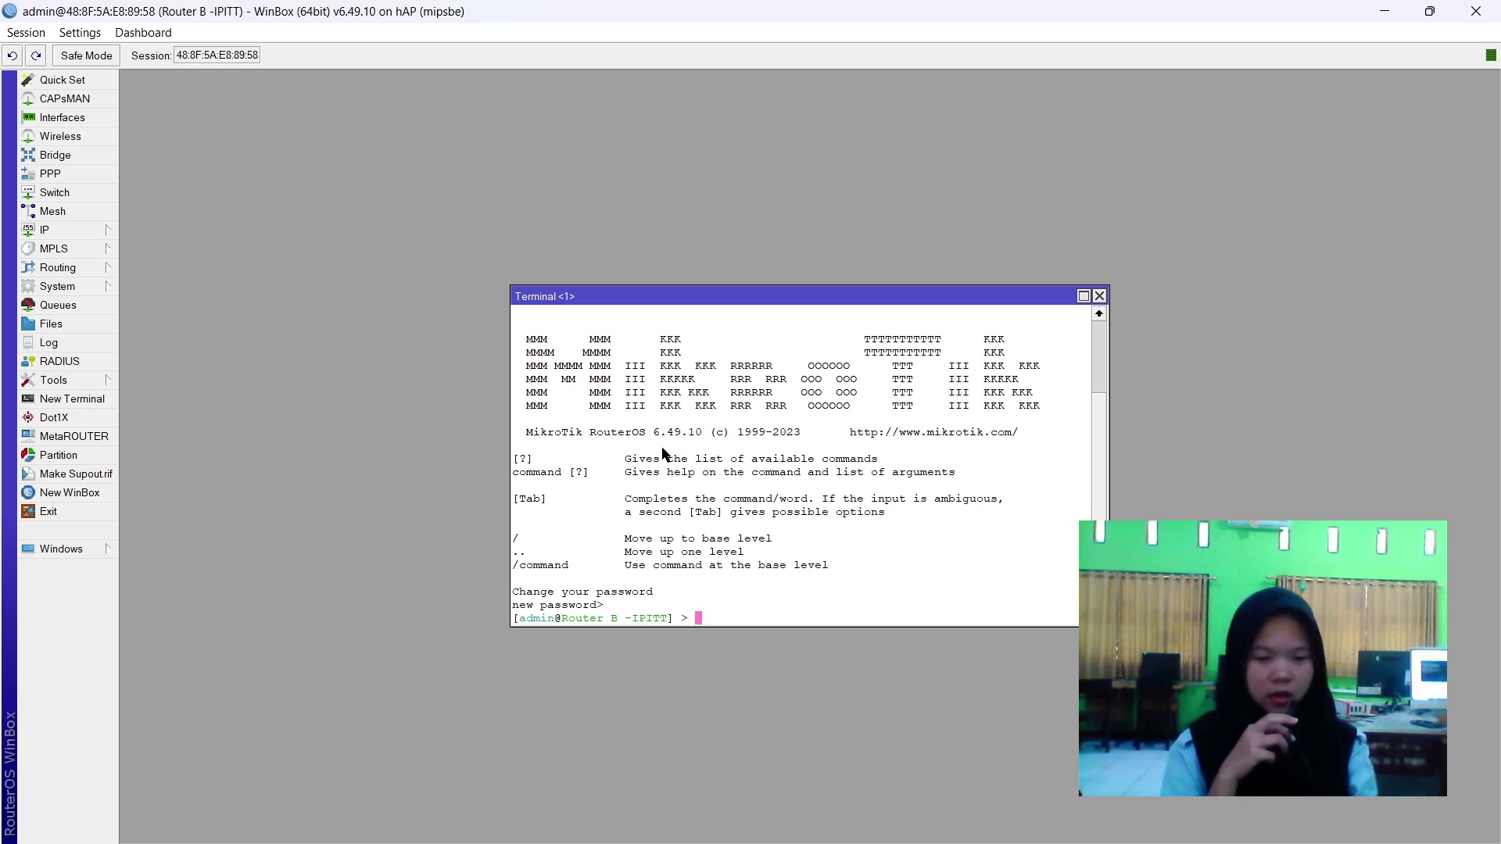
# Fix the mistyped command, then ping 8.8.8.8 from the router terminal and stop it.
pyautogui.write('EIN')
pyautogui.write('G 8.8.8.')
pyautogui.write('8')
pyautogui.press('Return')
pyautogui.press('Up')
pyautogui.press('Left')
pyautogui.press('Left')
pyautogui.press('Left')
pyautogui.press('Left')
pyautogui.press('Left')
pyautogui.press('Left')
pyautogui.press('Left')
pyautogui.press('BackSpace')
pyautogui.press('BackSpace')
pyautogui.press('BackSpace')
pyautogui.press('BackSpace')
pyautogui.press('BackSpace')
pyautogui.write('ping')
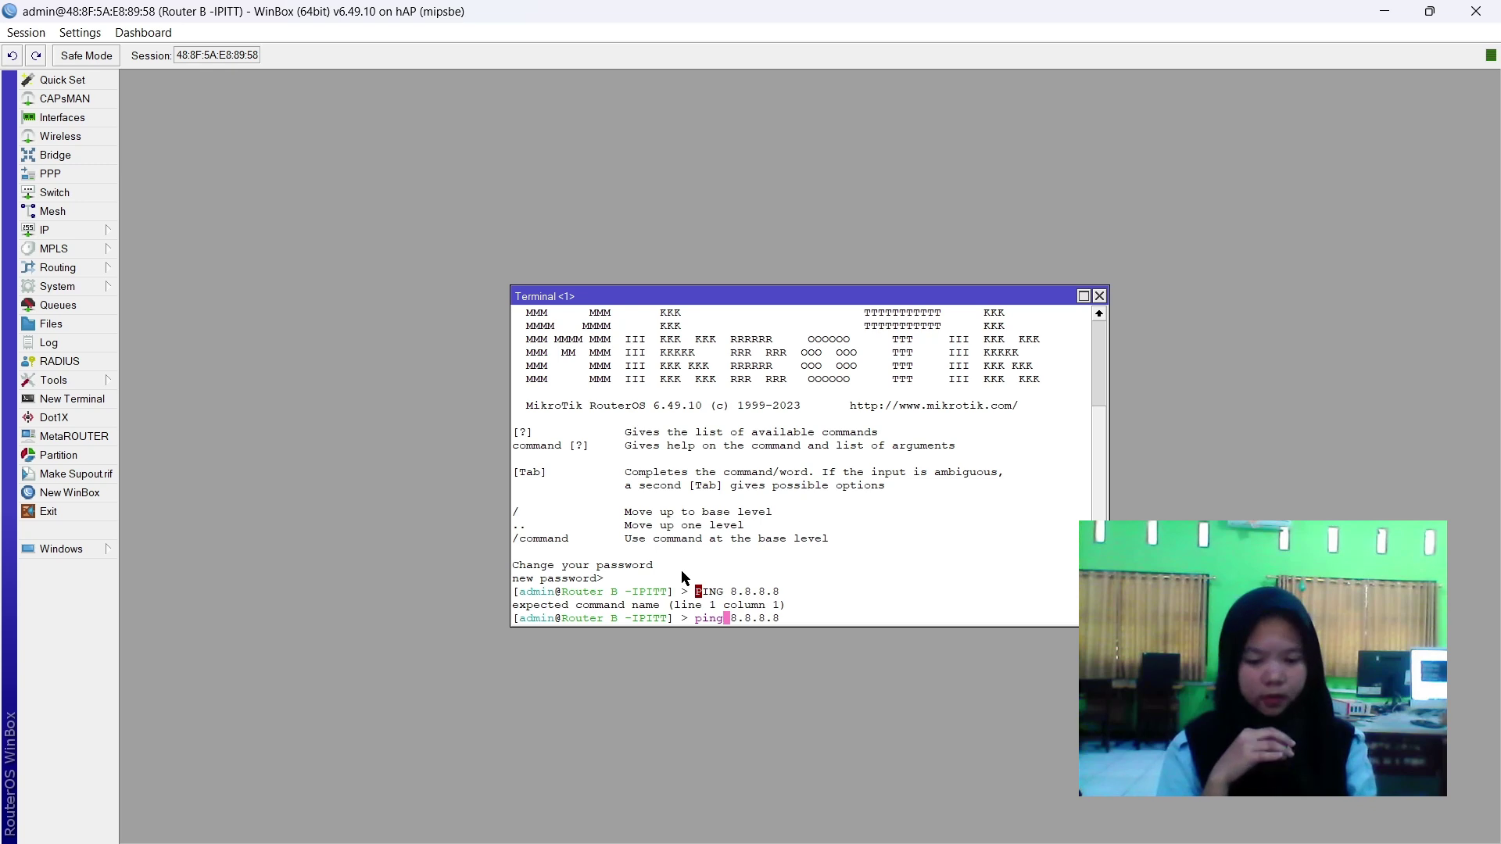
pyautogui.press('Return')
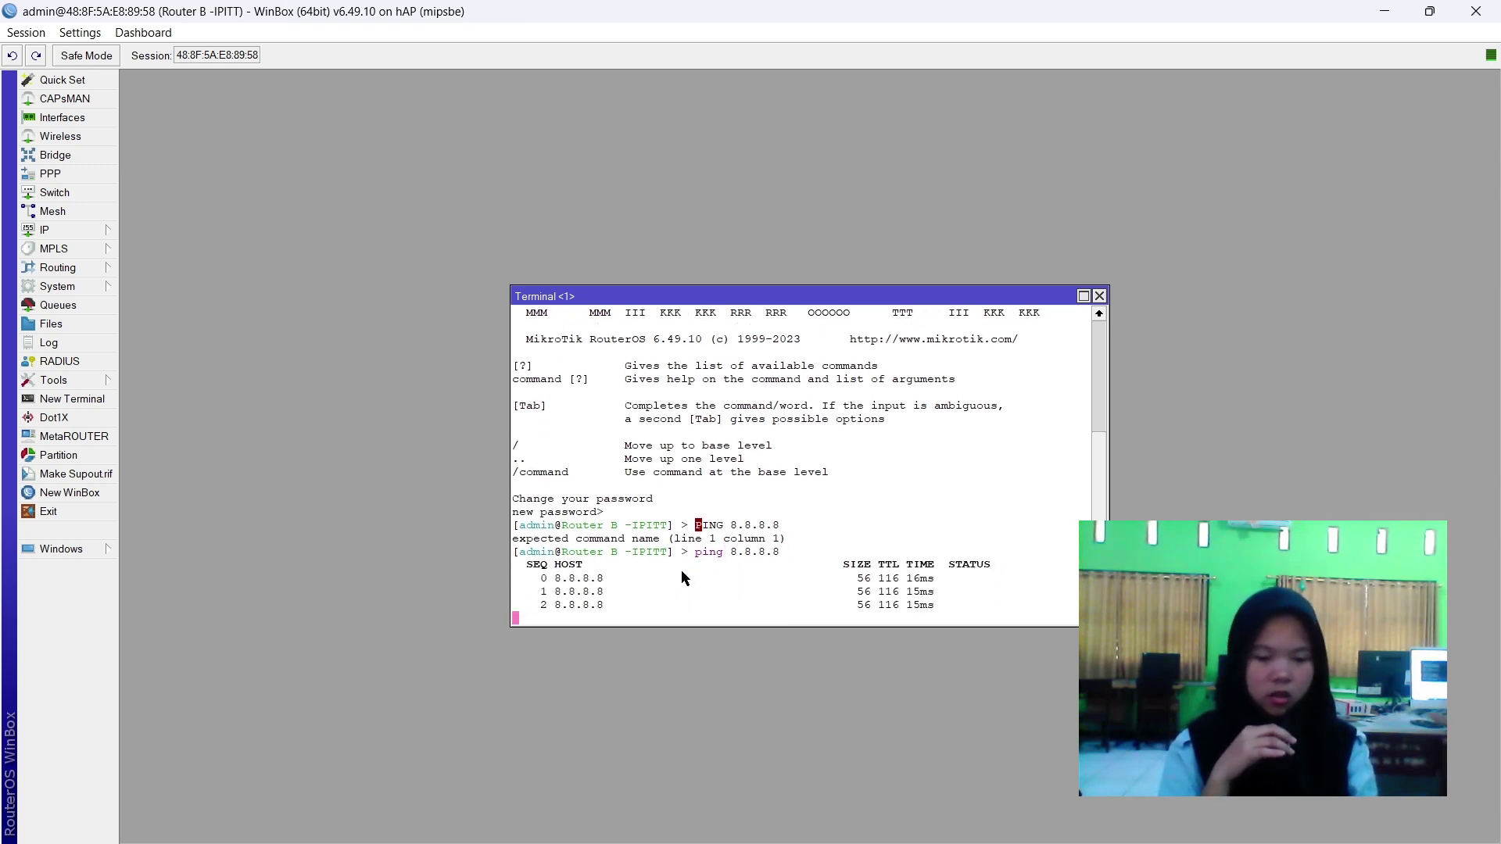
pyautogui.hotkey('ctrl', 'c')
# Ping google.com until replies show 0% loss, then stop and clear the command.
pyautogui.press('Up')
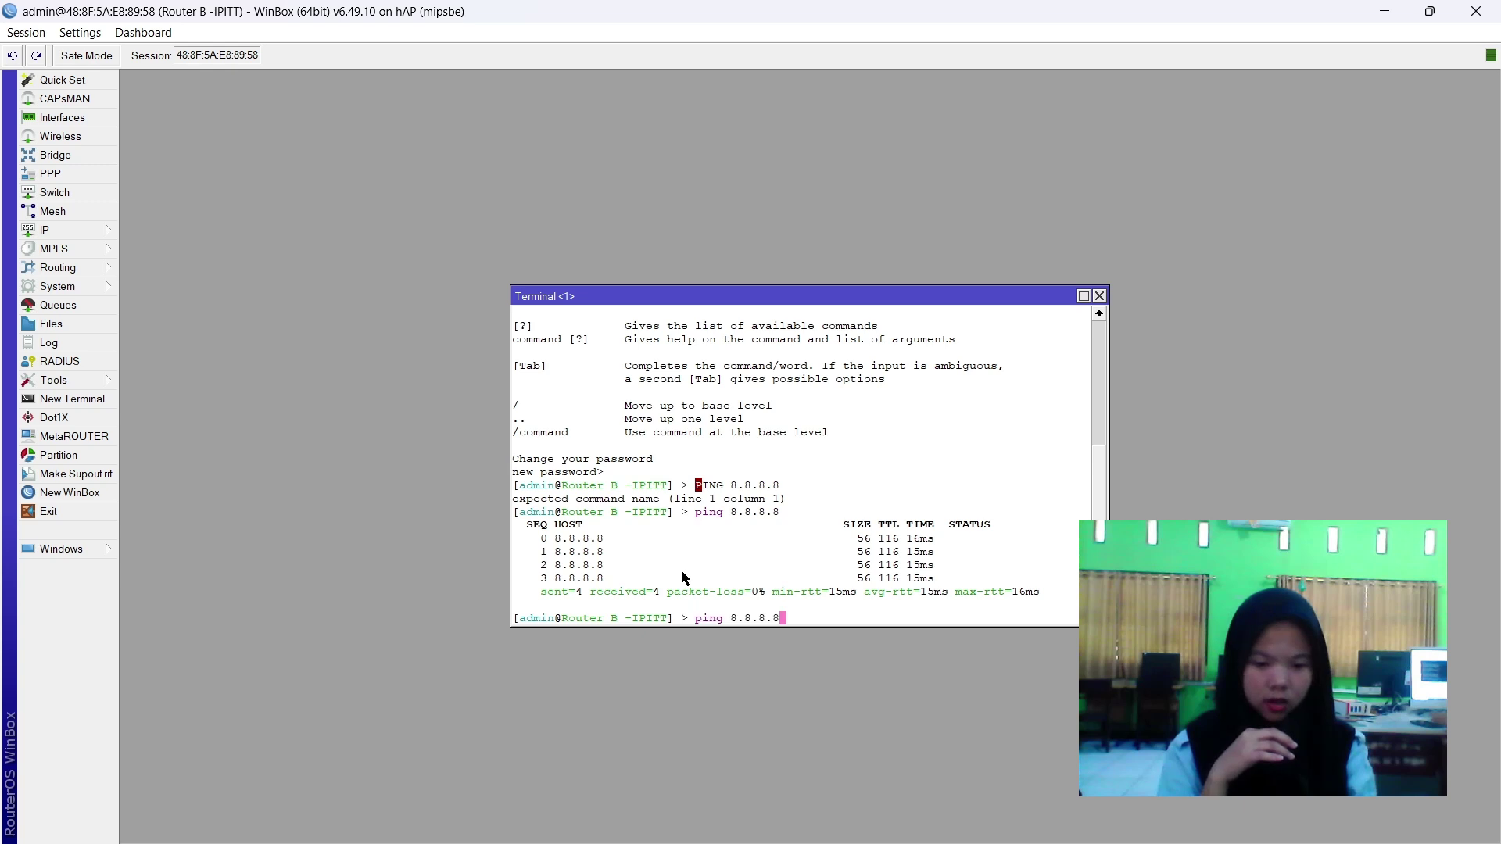
pyautogui.press('BackSpace')
pyautogui.press('BackSpace')
pyautogui.press('BackSpace')
pyautogui.press('BackSpace')
pyautogui.press('BackSpace')
pyautogui.press('BackSpace')
pyautogui.press('BackSpace')
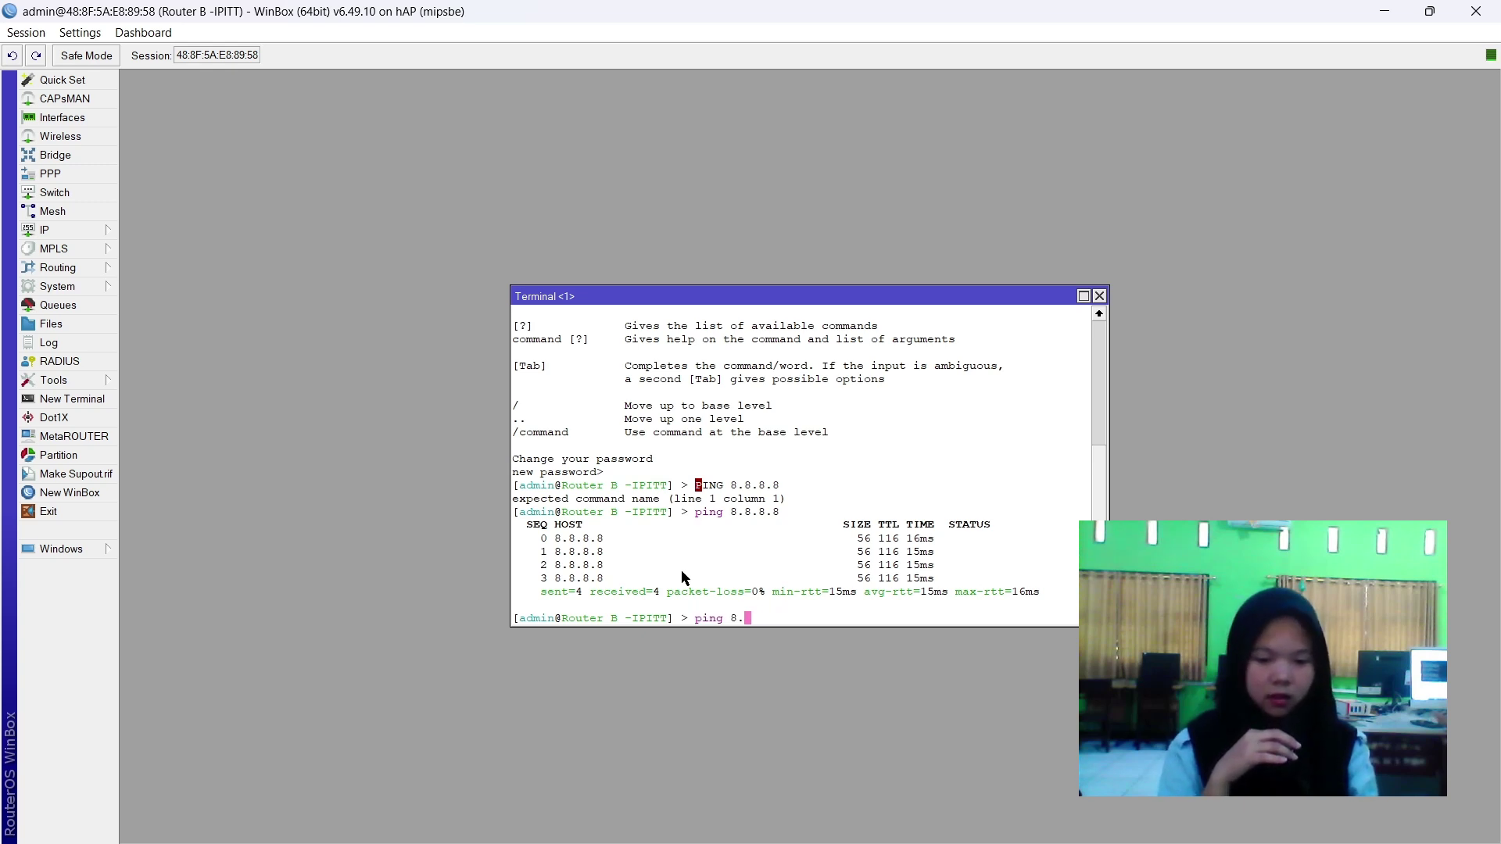
pyautogui.write('googl')
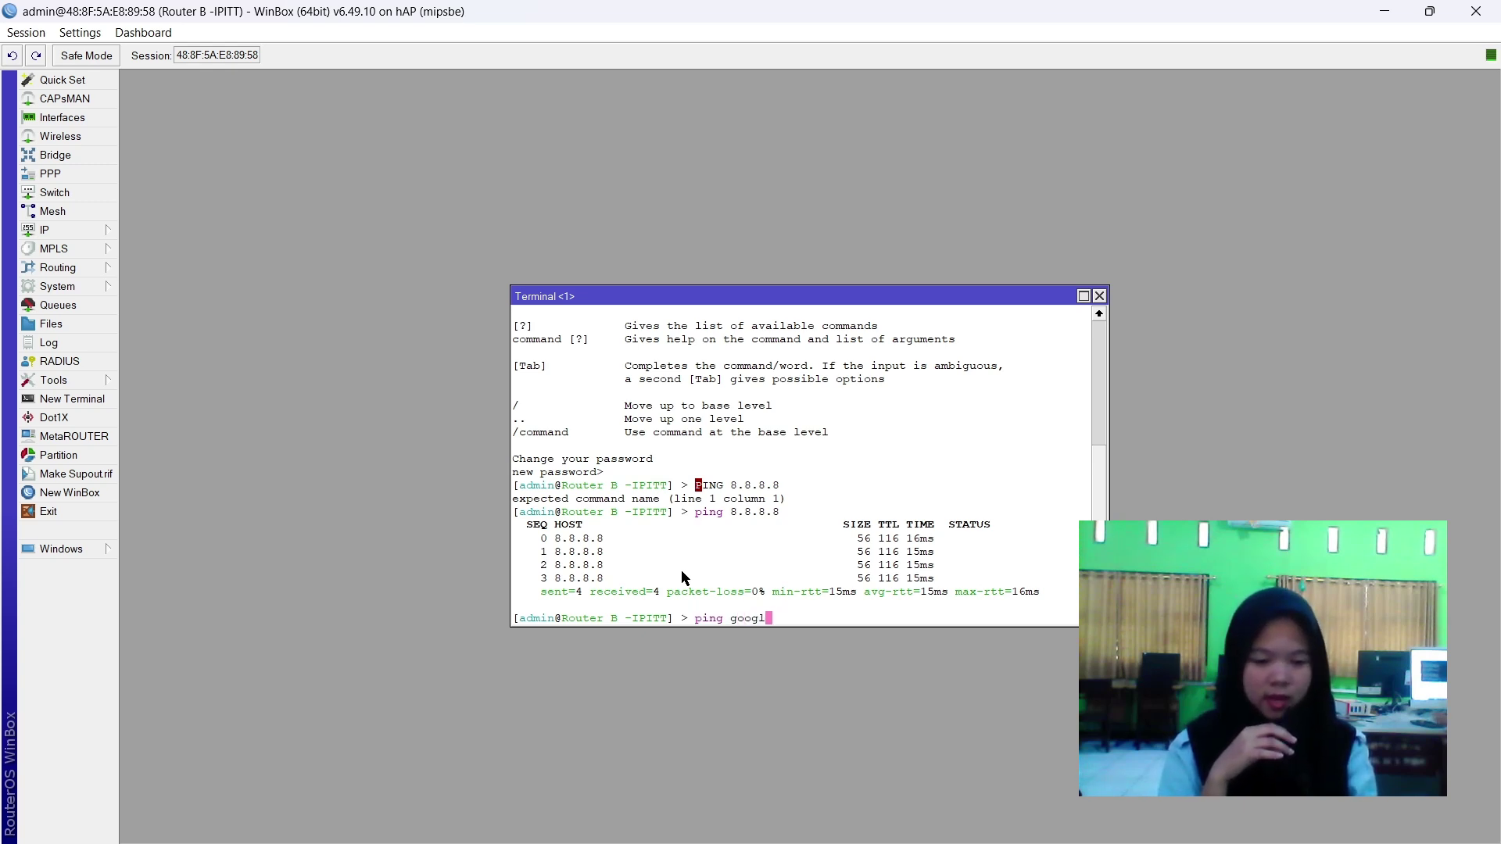
pyautogui.write('e.com')
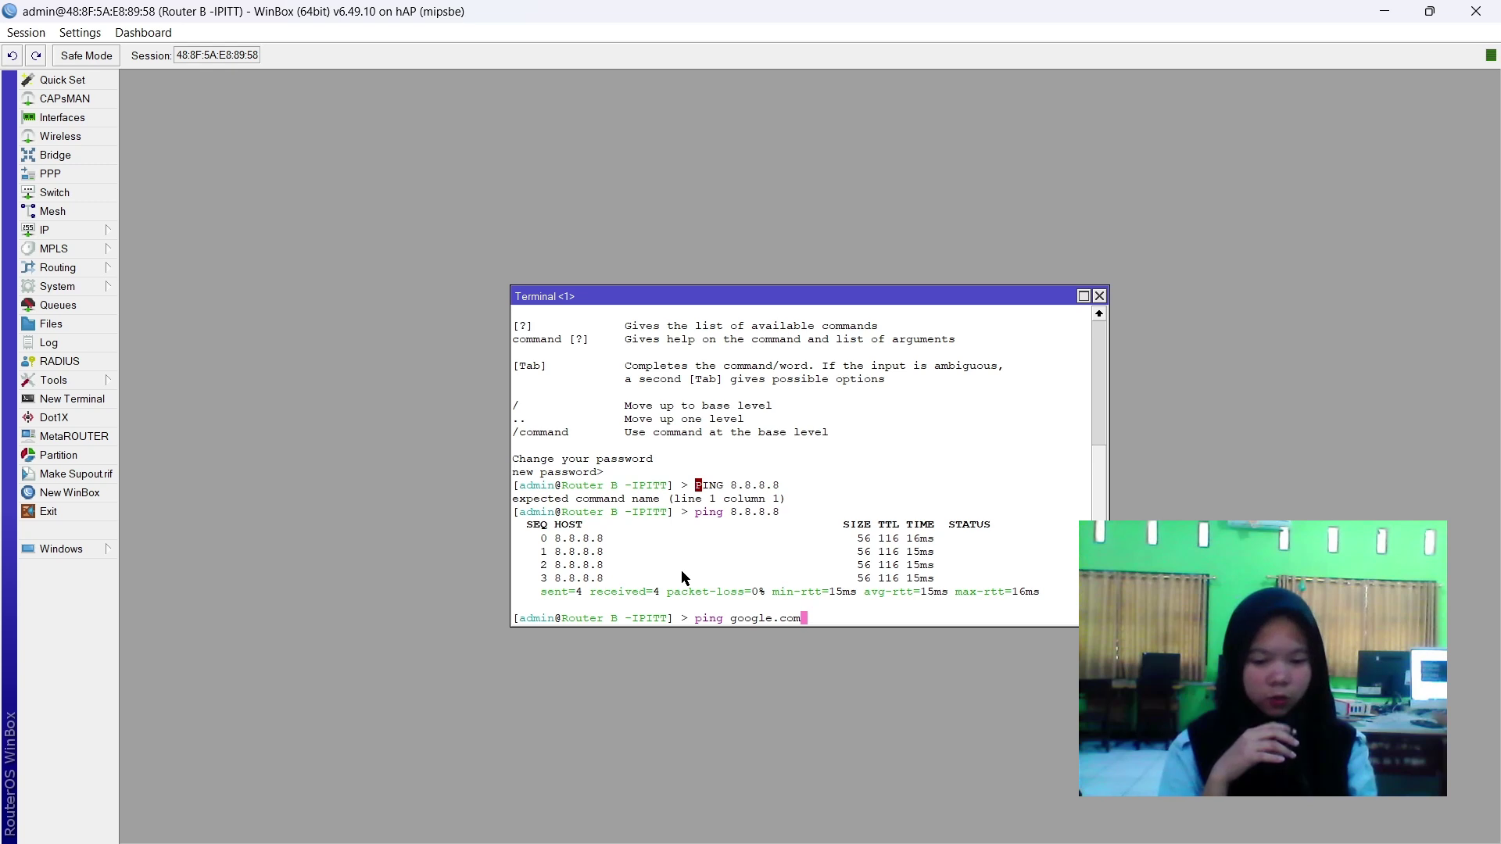
pyautogui.press('Return')
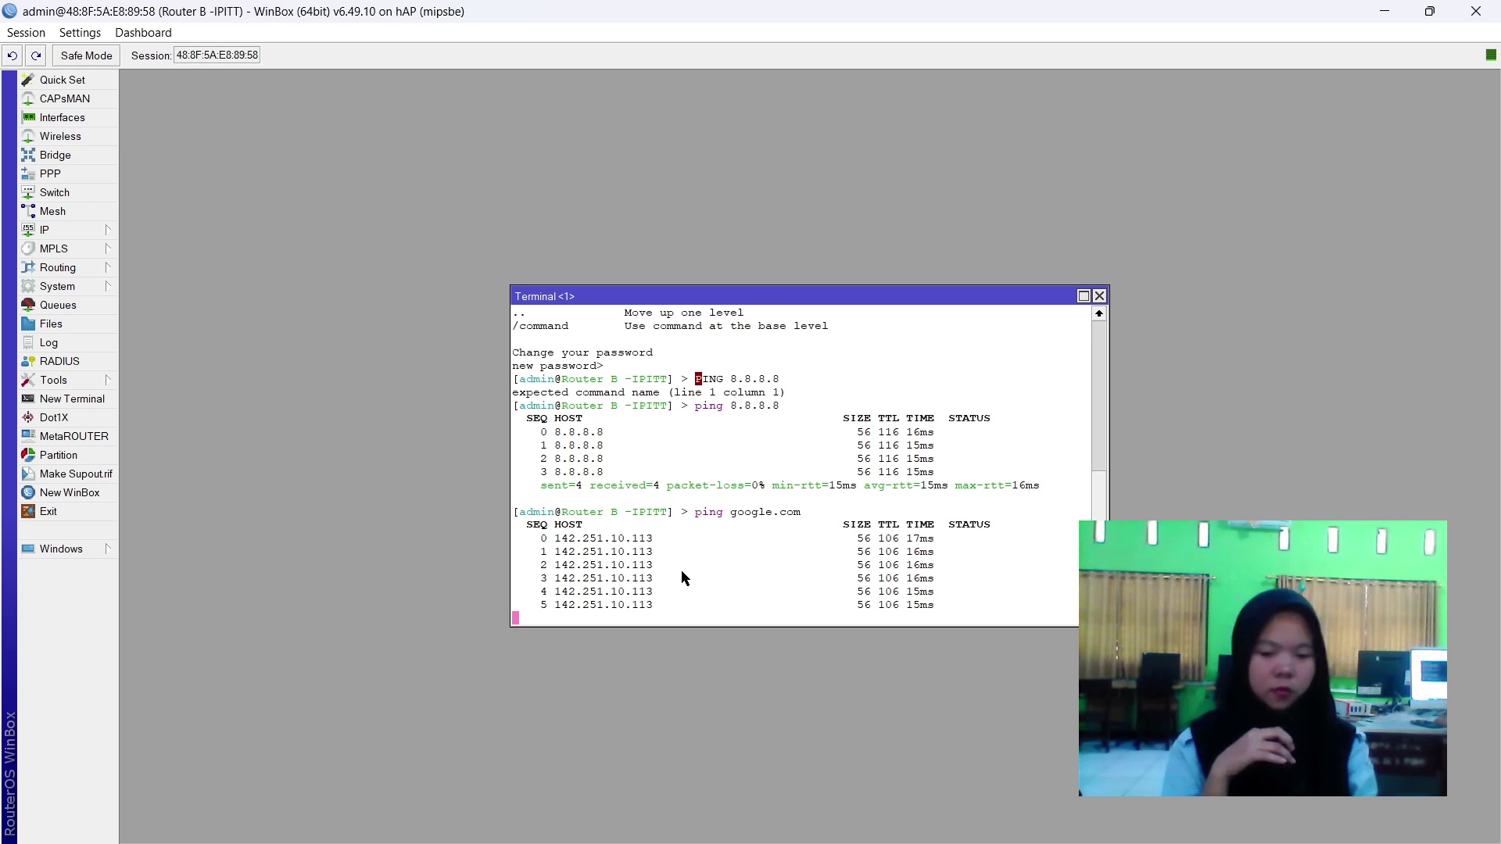
pyautogui.hotkey('ctrl', 'c')
pyautogui.press('Up')
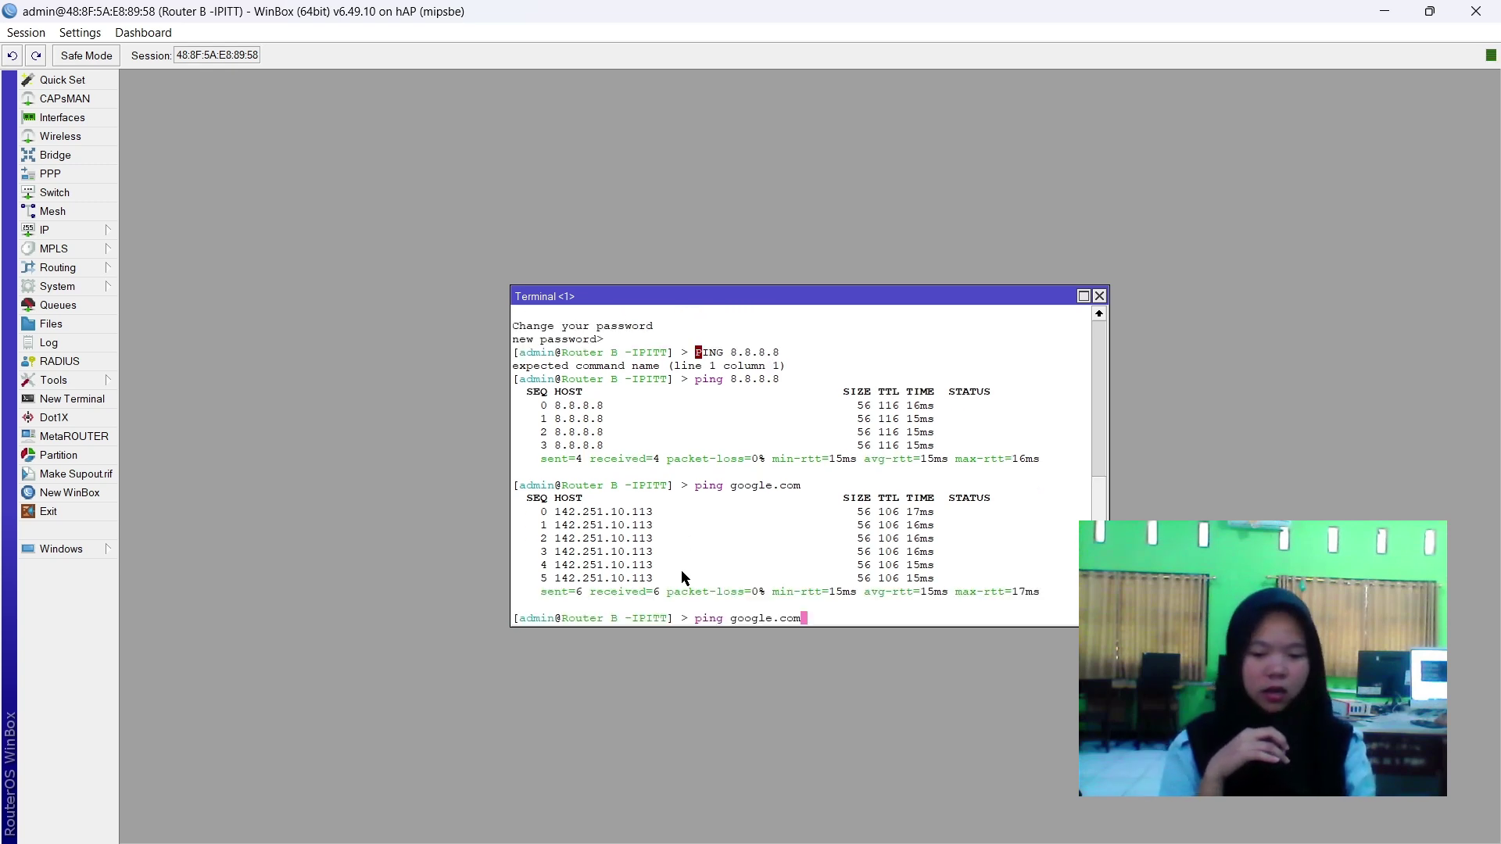
pyautogui.press('BackSpace')
pyautogui.press('BackSpace')
pyautogui.press('BackSpace')
pyautogui.press('BackSpace')
pyautogui.press('BackSpace')
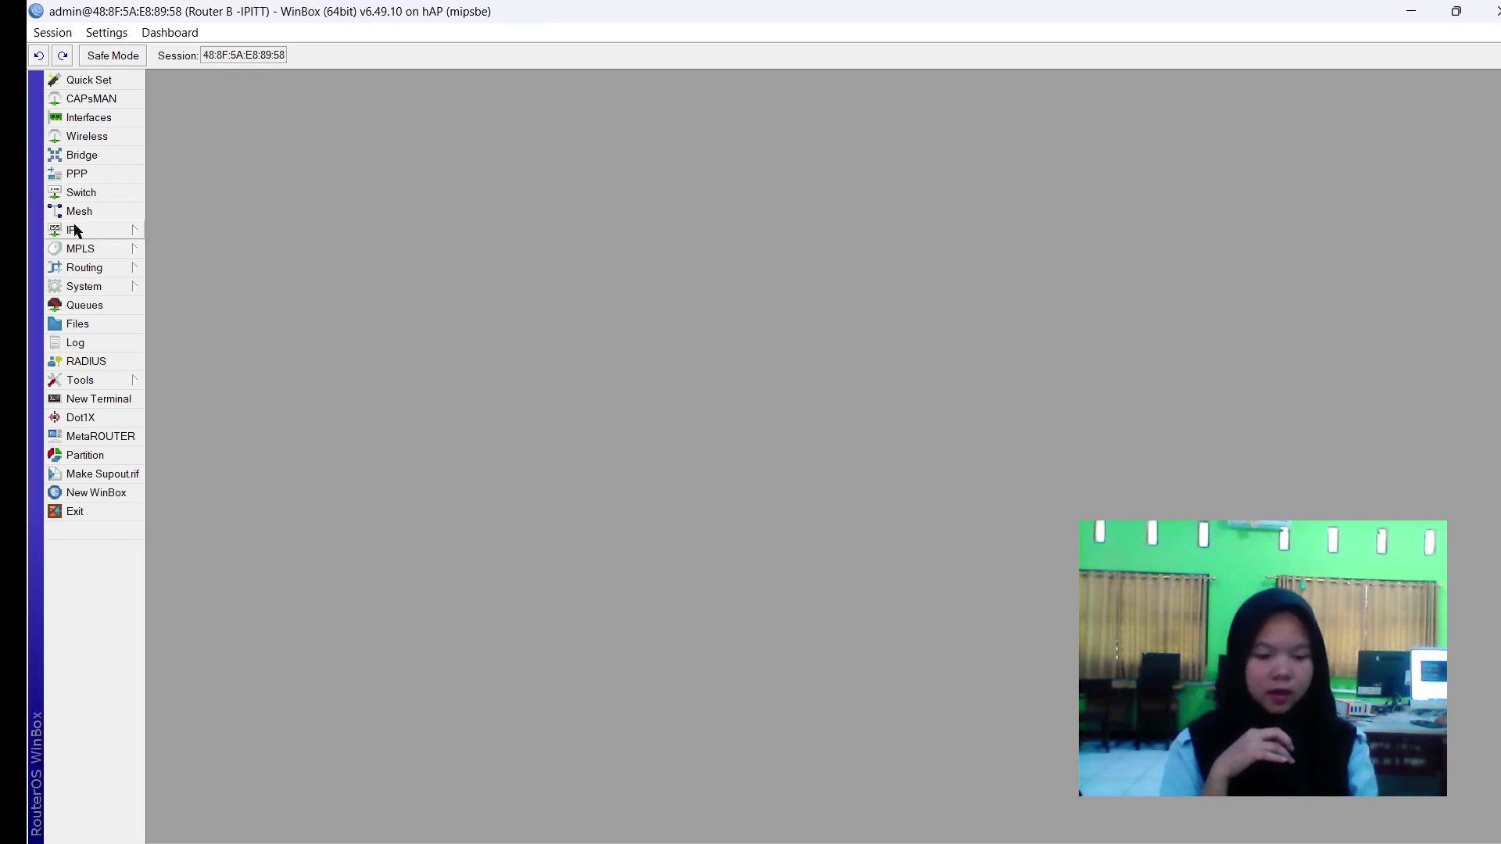
# Start Hotspot Setup on wlan1 with address 192.110.20.2/24 and pool 192.110.20.3–192.110.20.100.
pyautogui.click(74, 230)
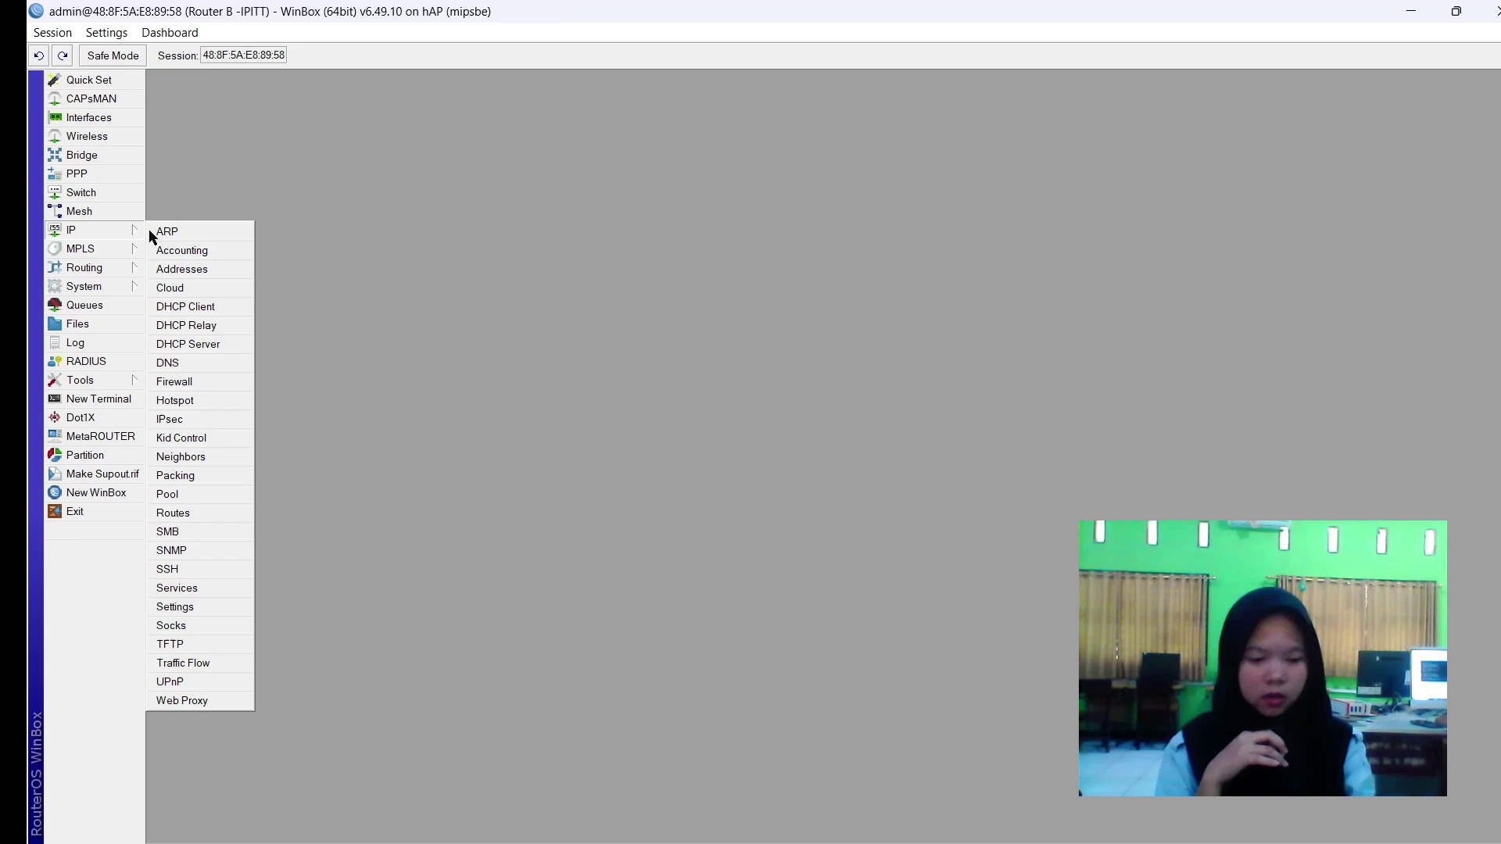
pyautogui.click(191, 399)
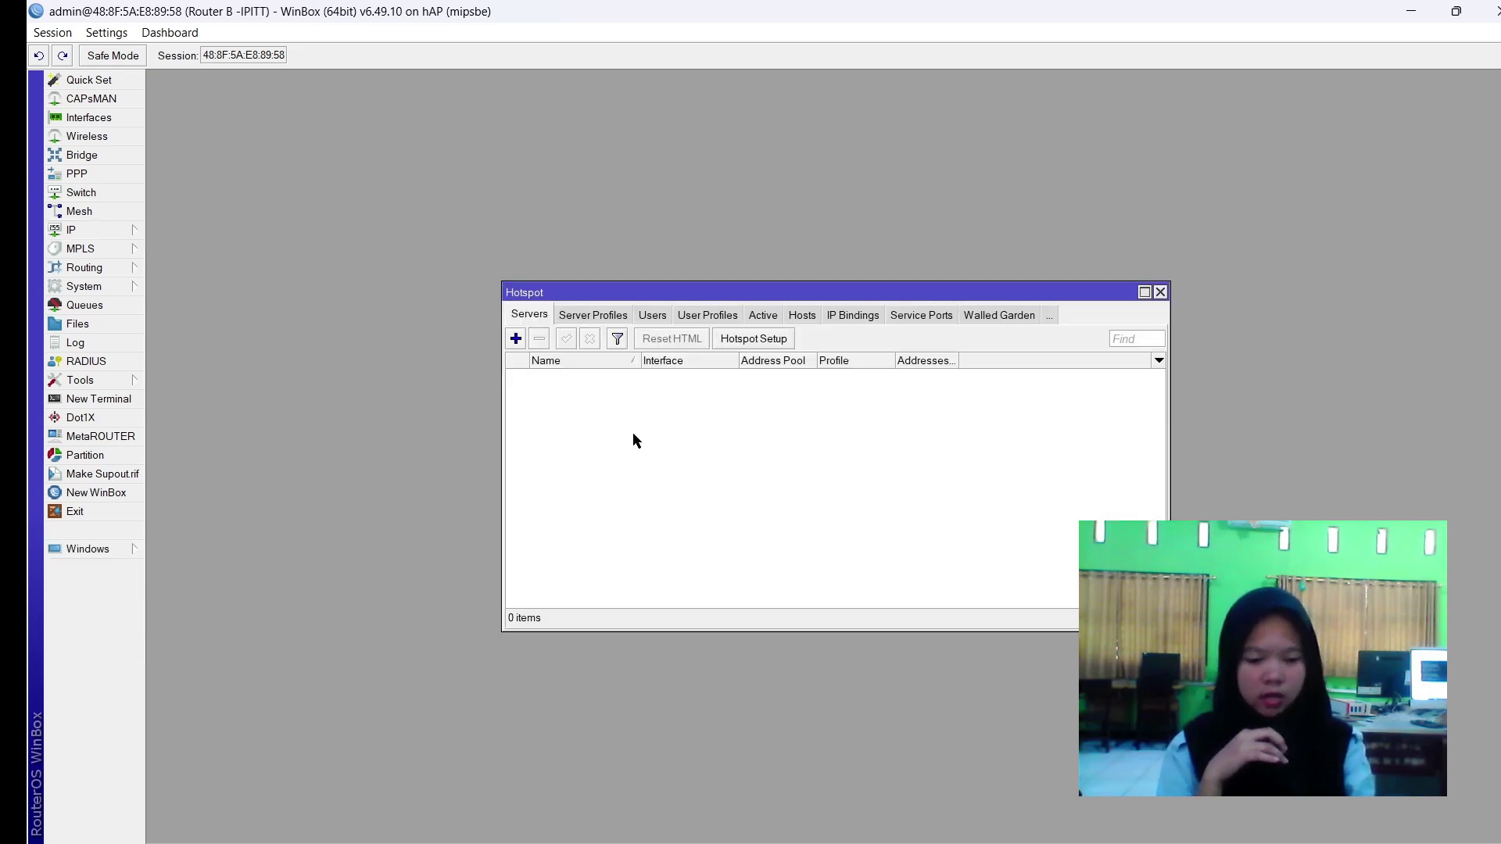
pyautogui.click(749, 342)
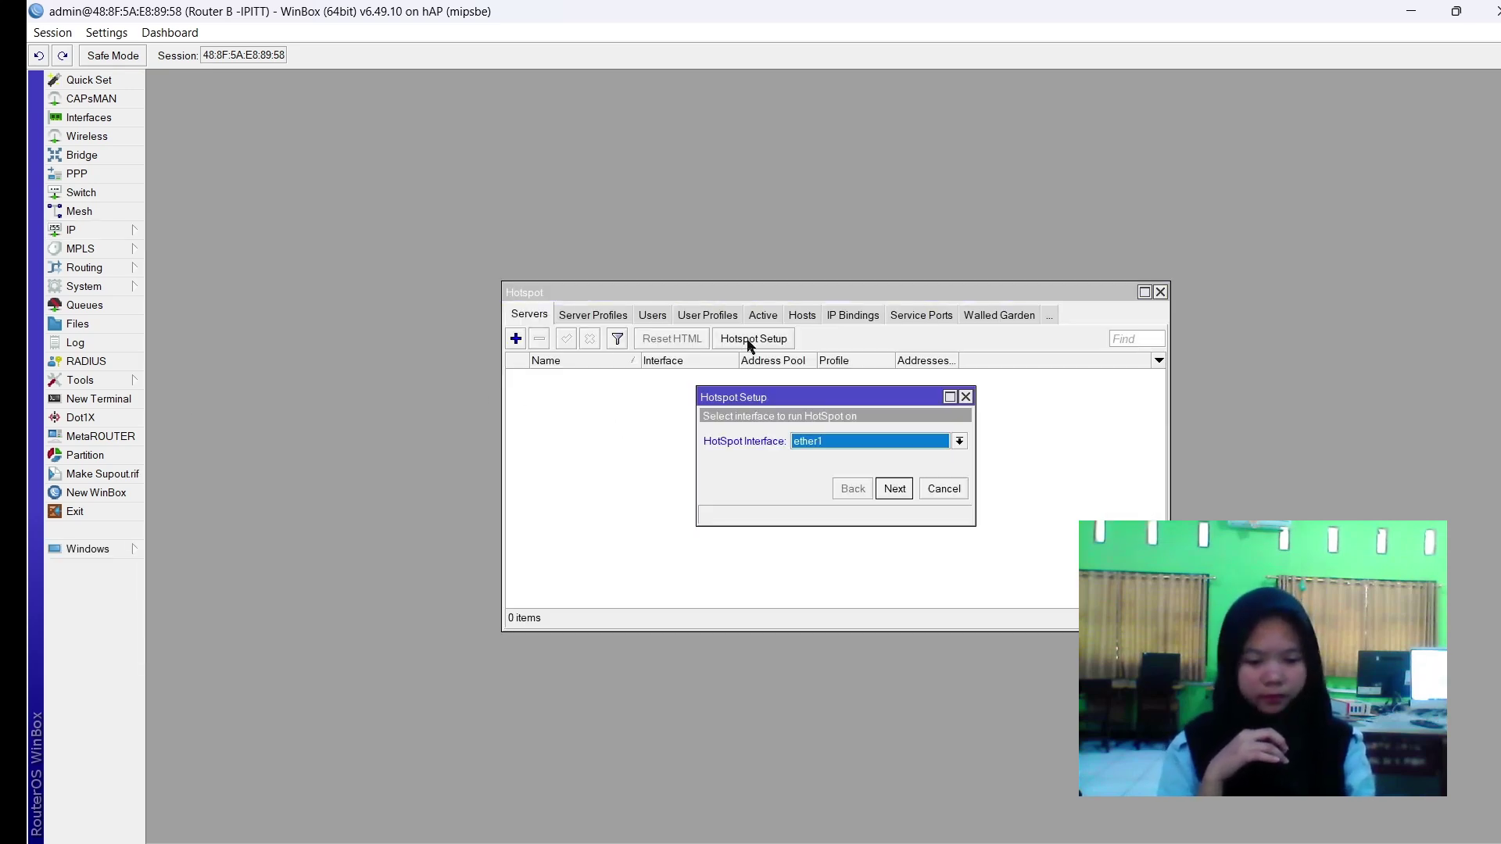
pyautogui.click(839, 451)
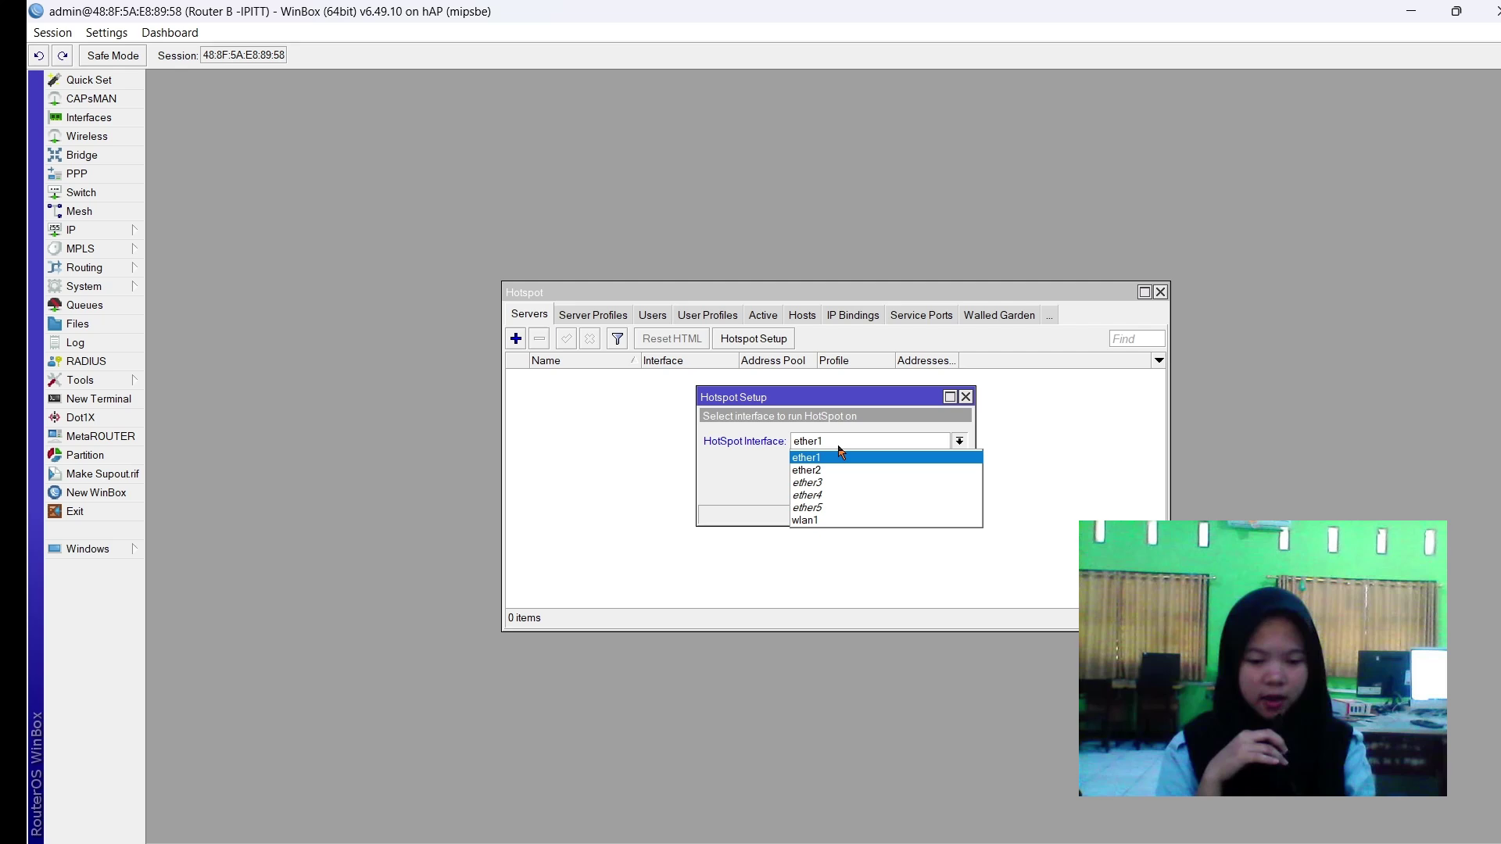
pyautogui.click(807, 520)
pyautogui.click(881, 494)
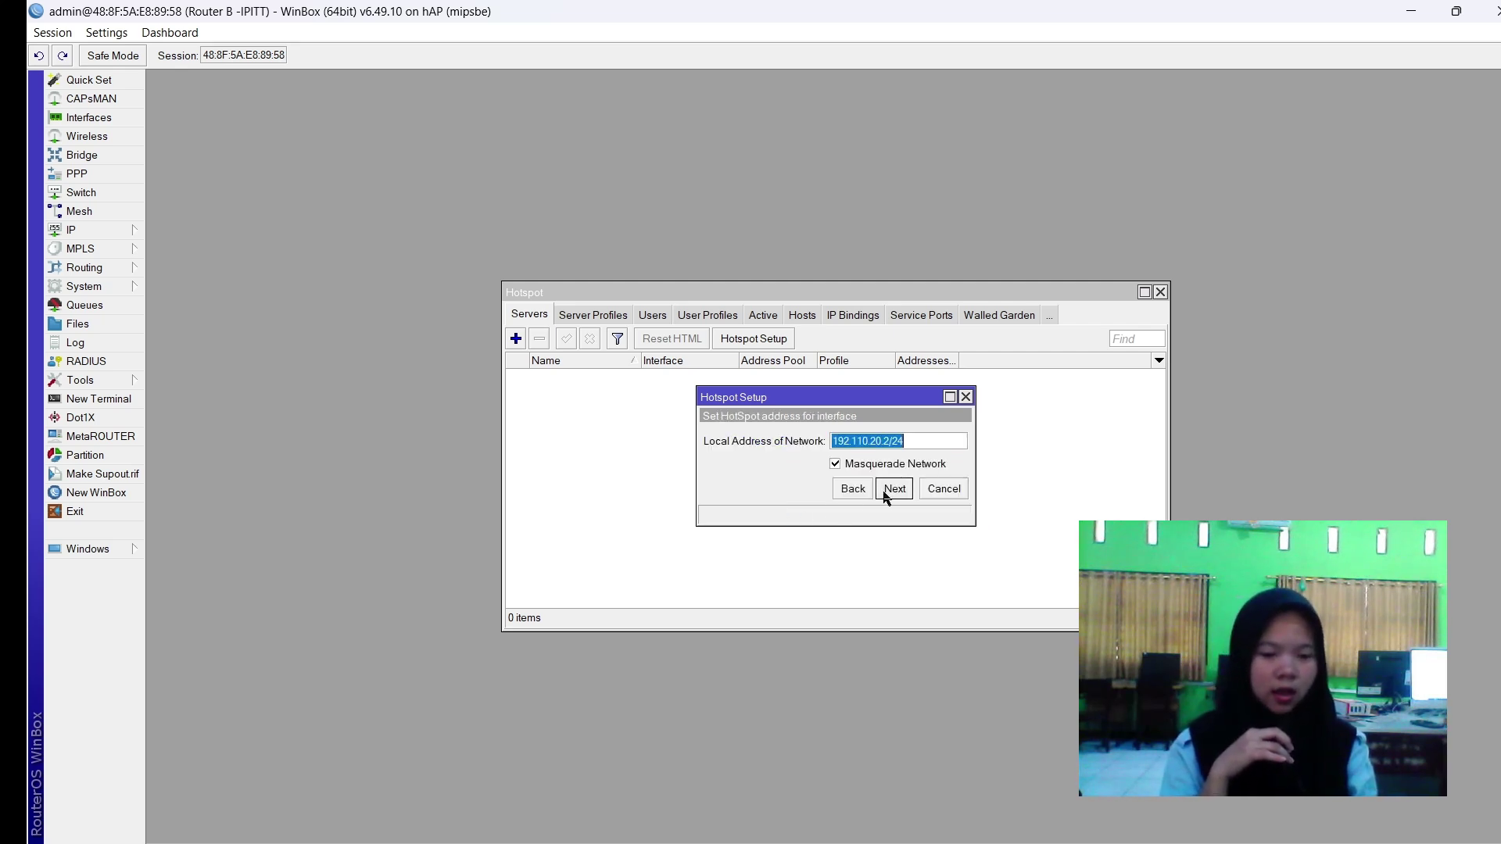
pyautogui.click(884, 492)
pyautogui.click(899, 439)
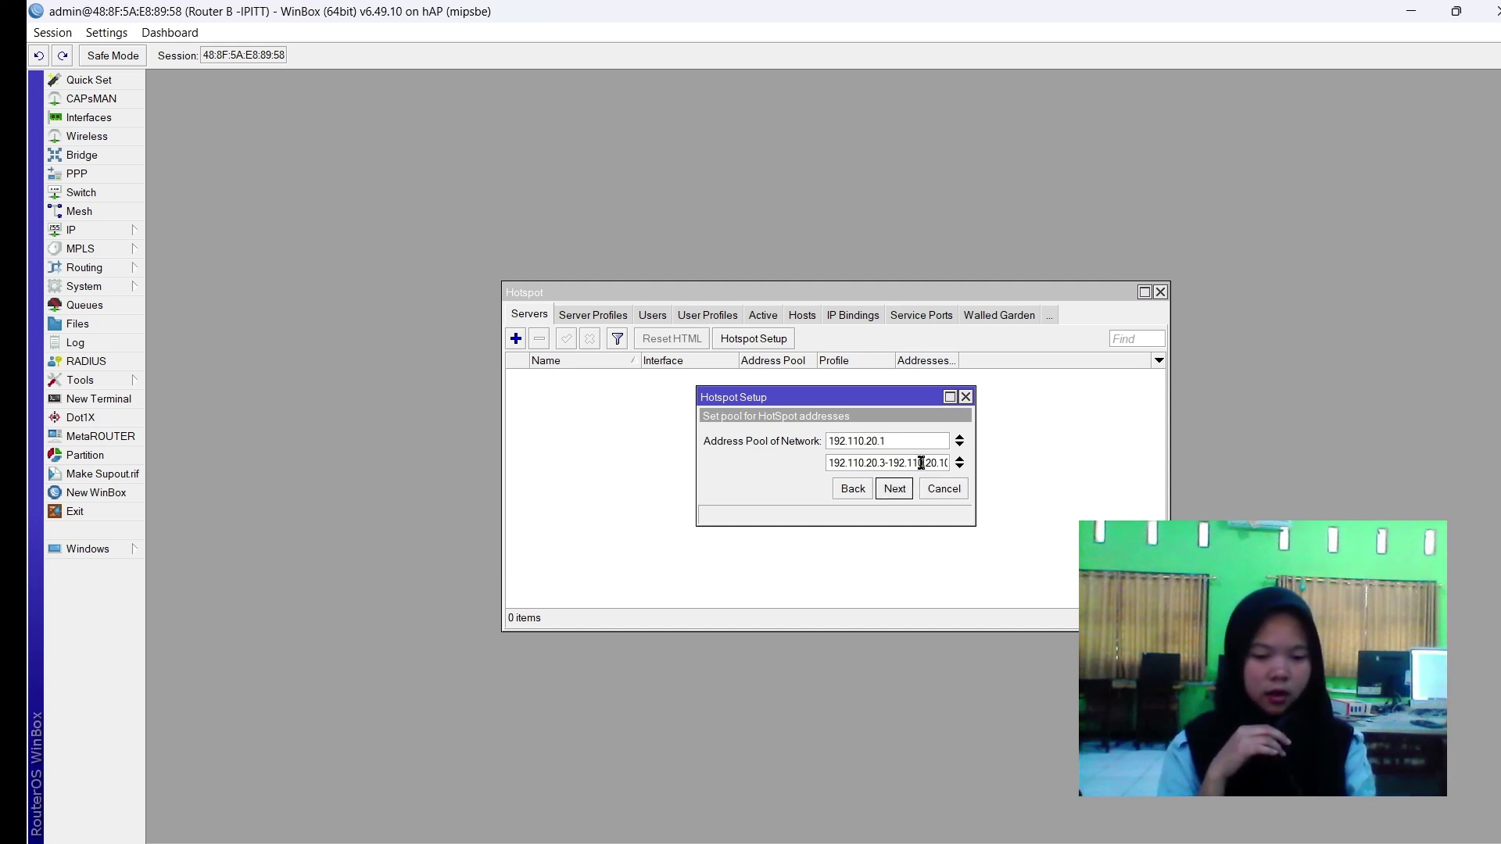
pyautogui.write('0')
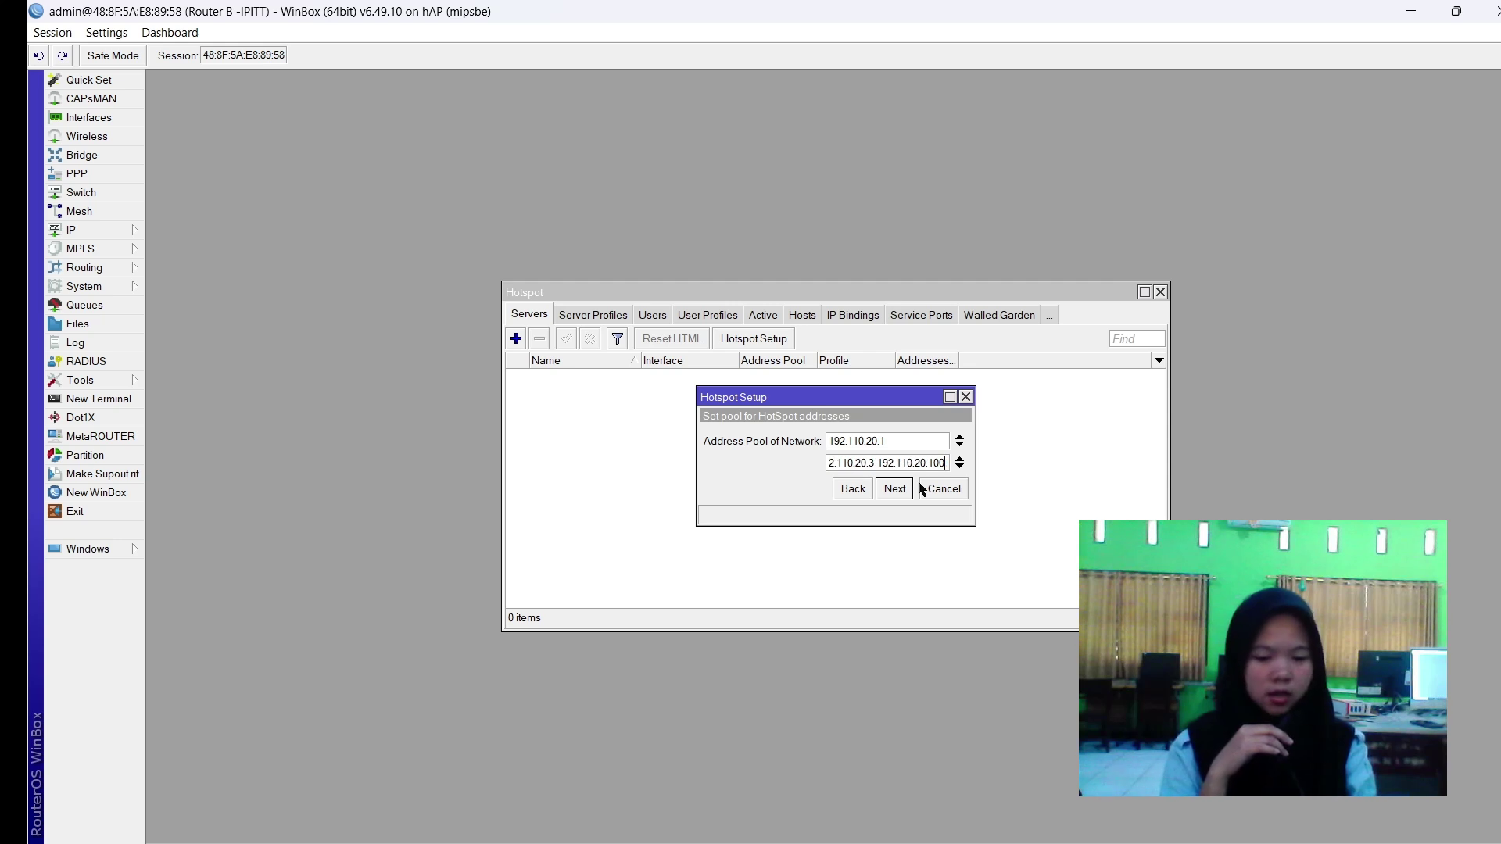
pyautogui.click(909, 488)
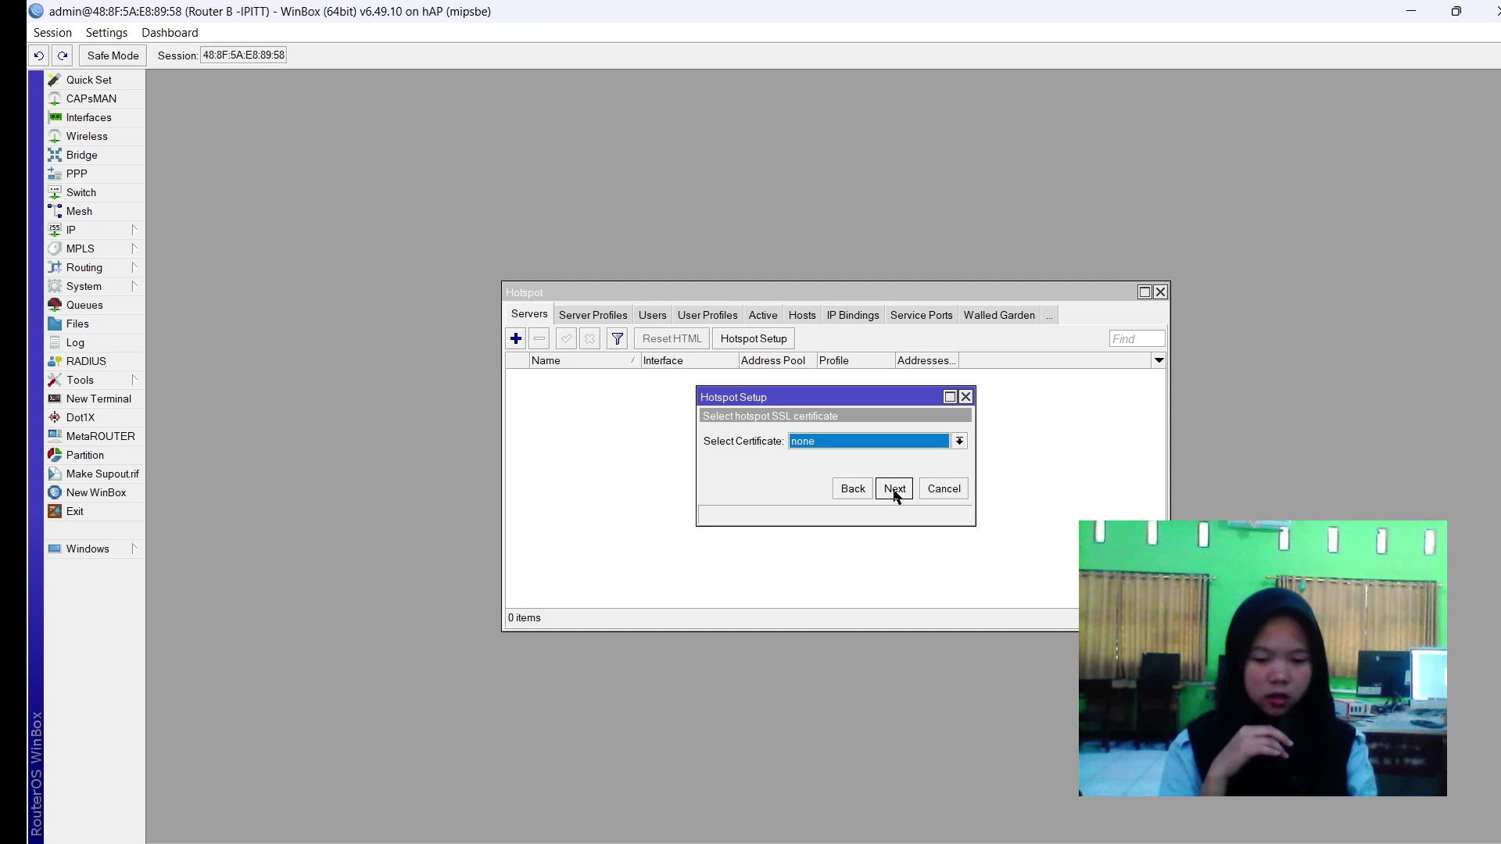
# Skip certificate and SMTP, set DNS server 192.110.20.2 and a DNS name, and finish the wizard.
pyautogui.click(894, 490)
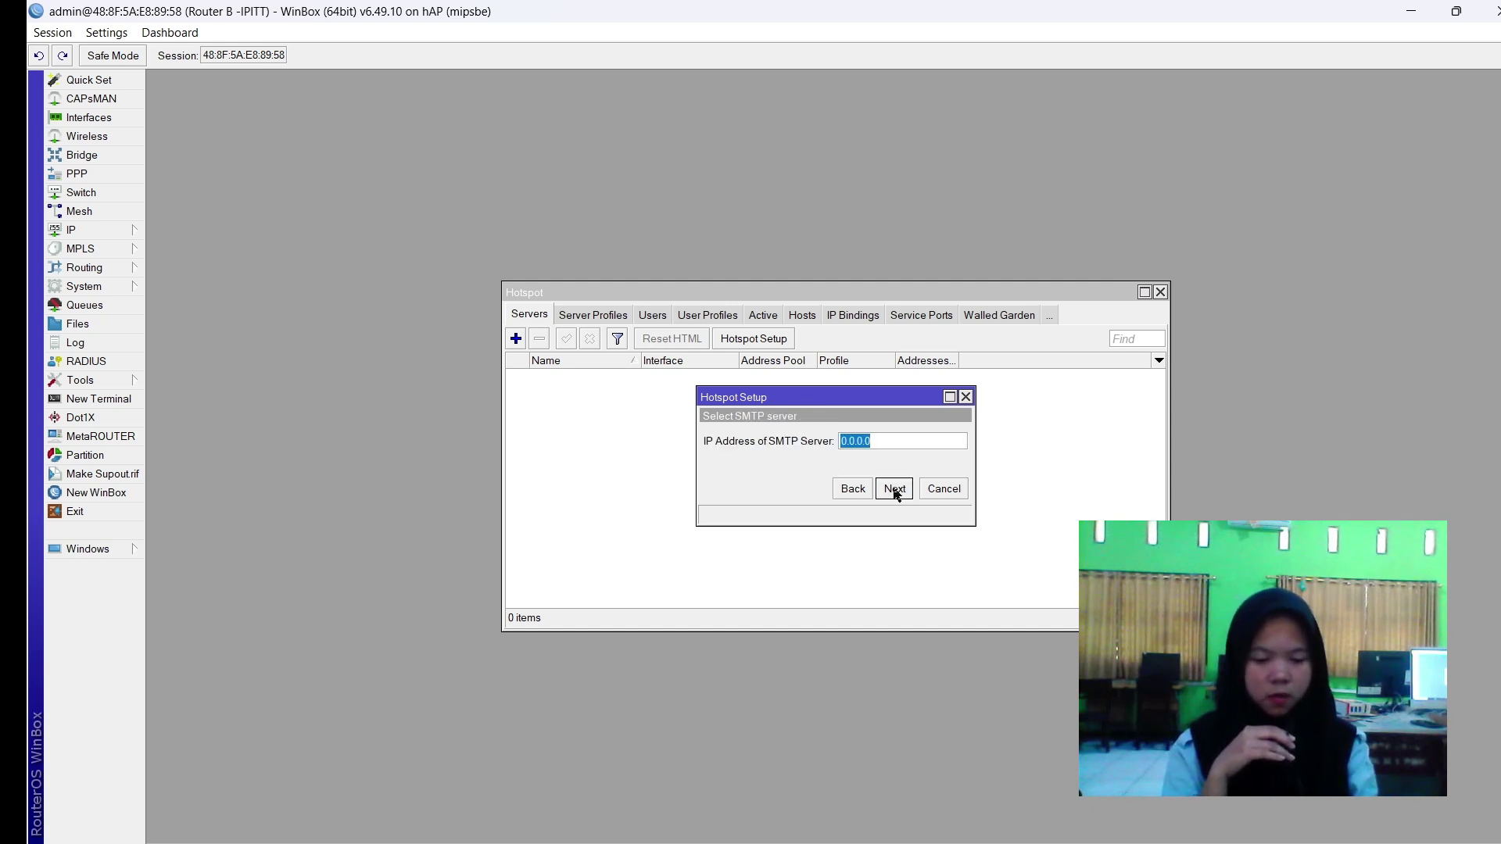
pyautogui.click(894, 490)
pyautogui.write('192')
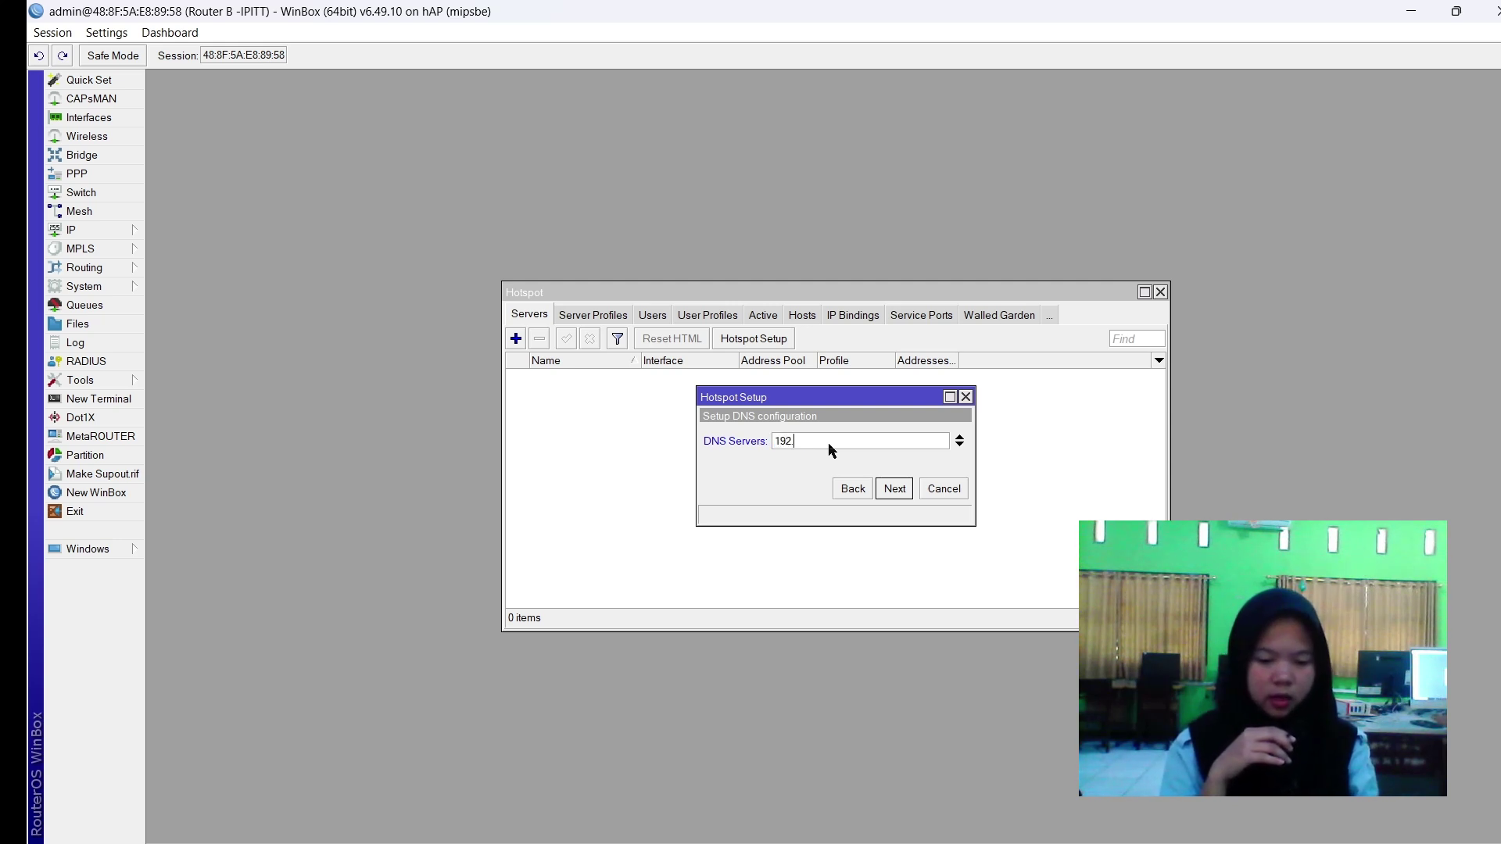
pyautogui.write('.110.20.2')
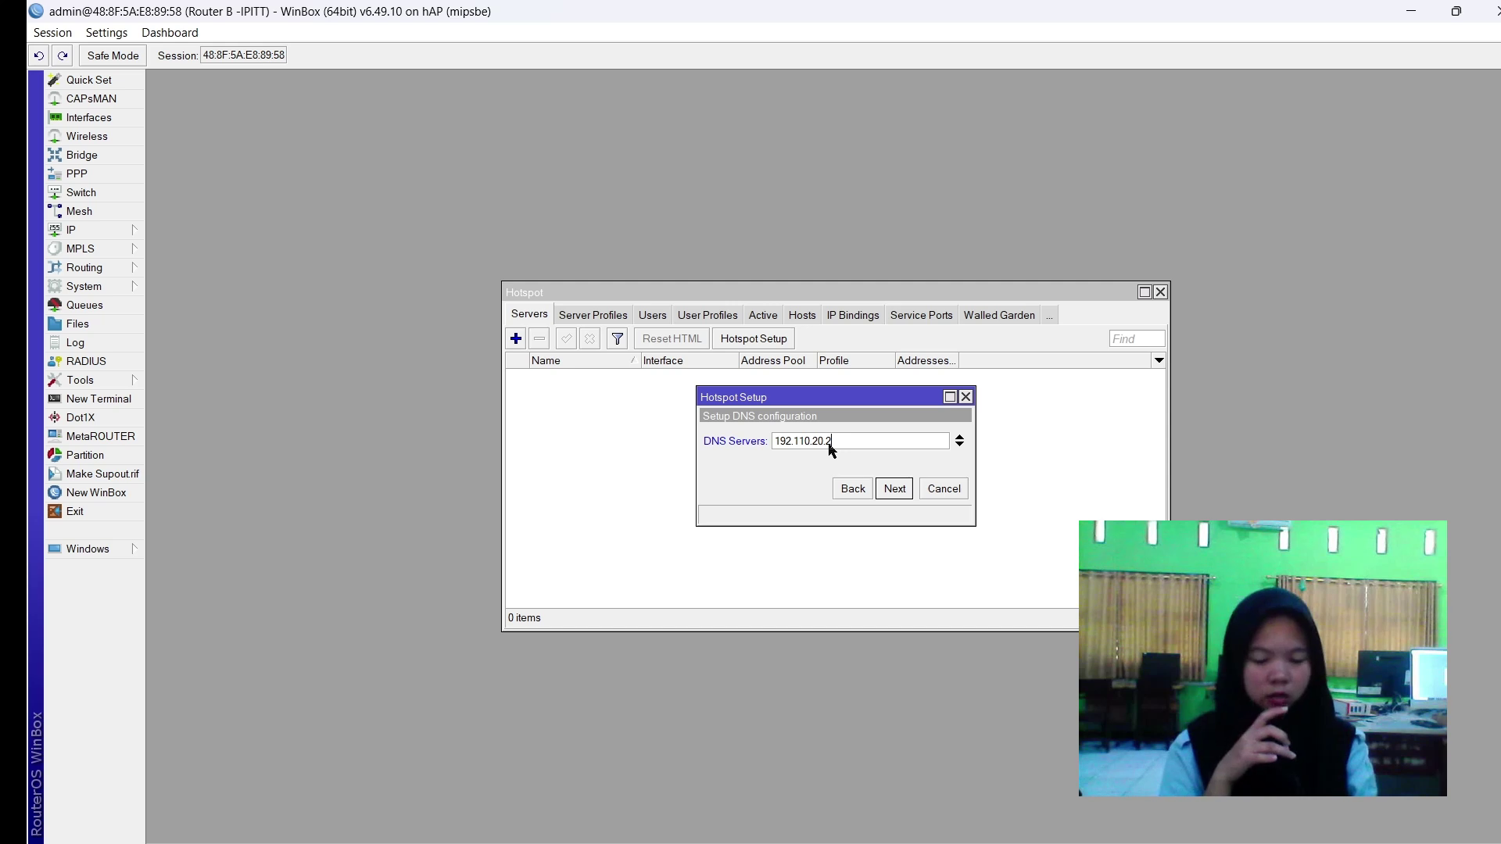
pyautogui.click(892, 493)
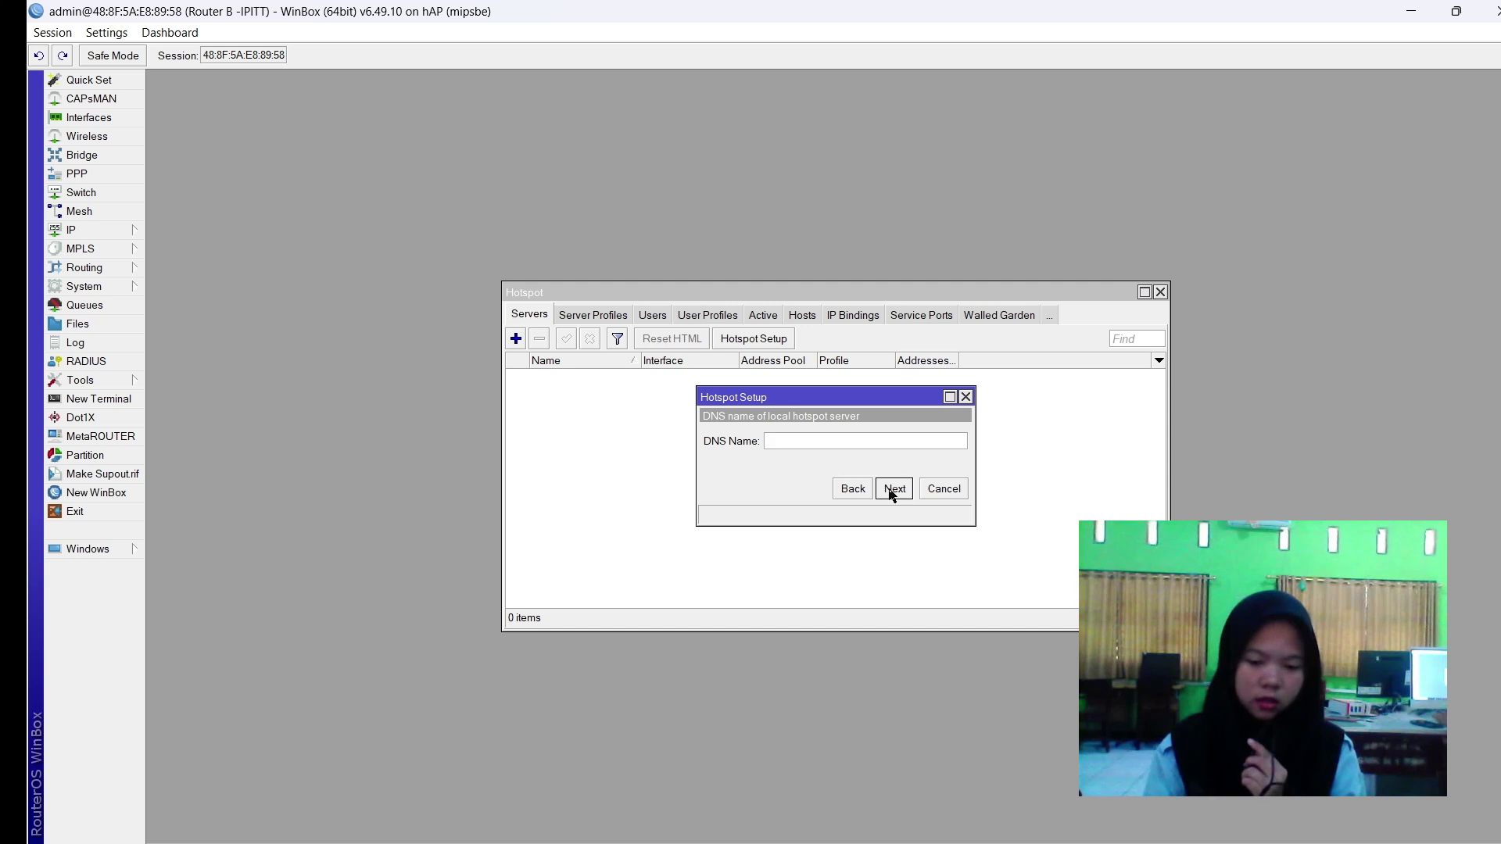
pyautogui.write('fitrisopika.sch.id')
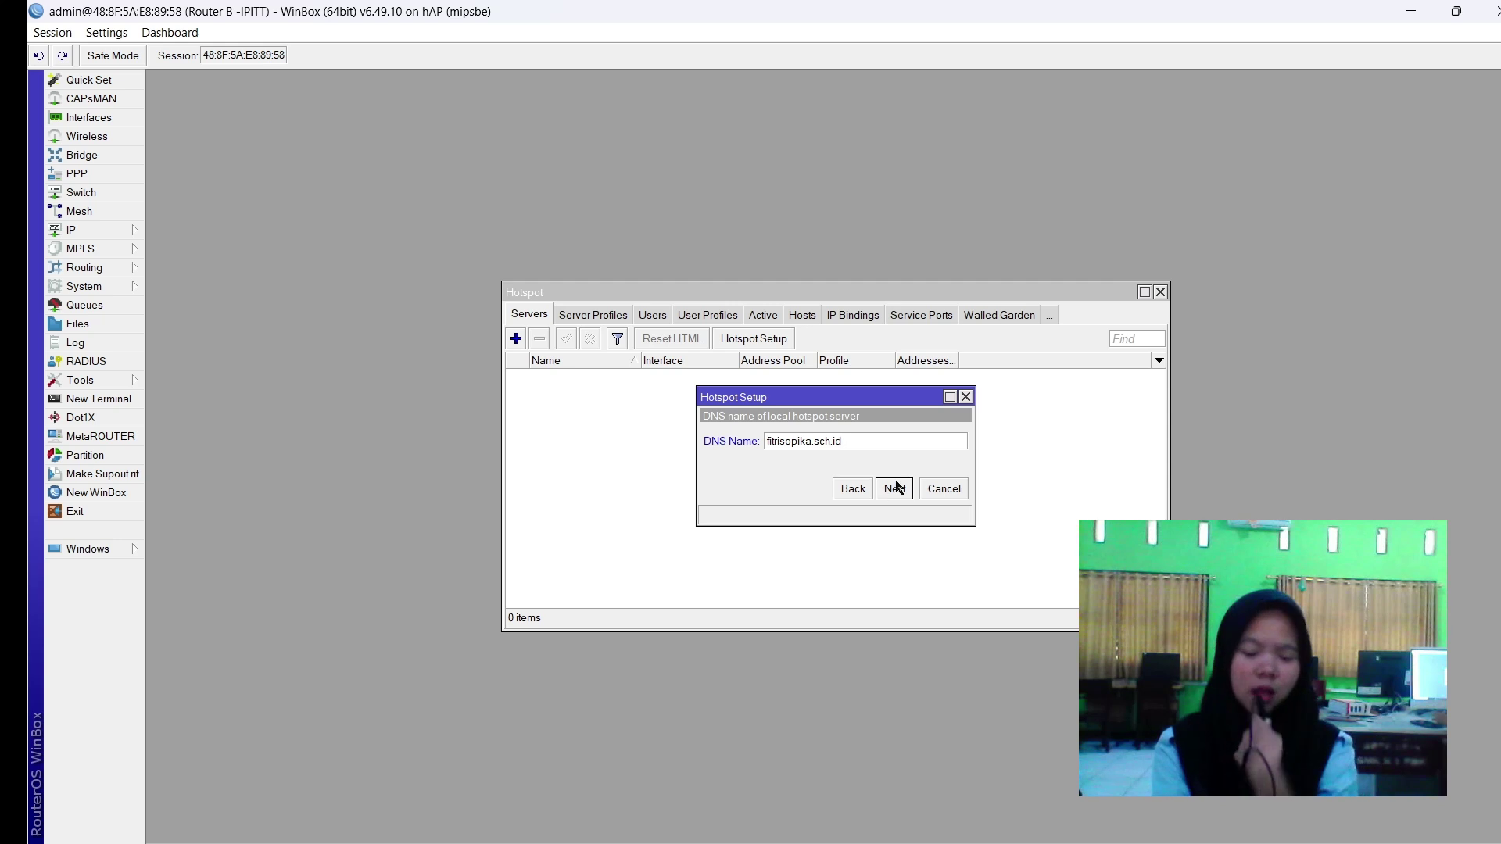
pyautogui.press('BackSpace')
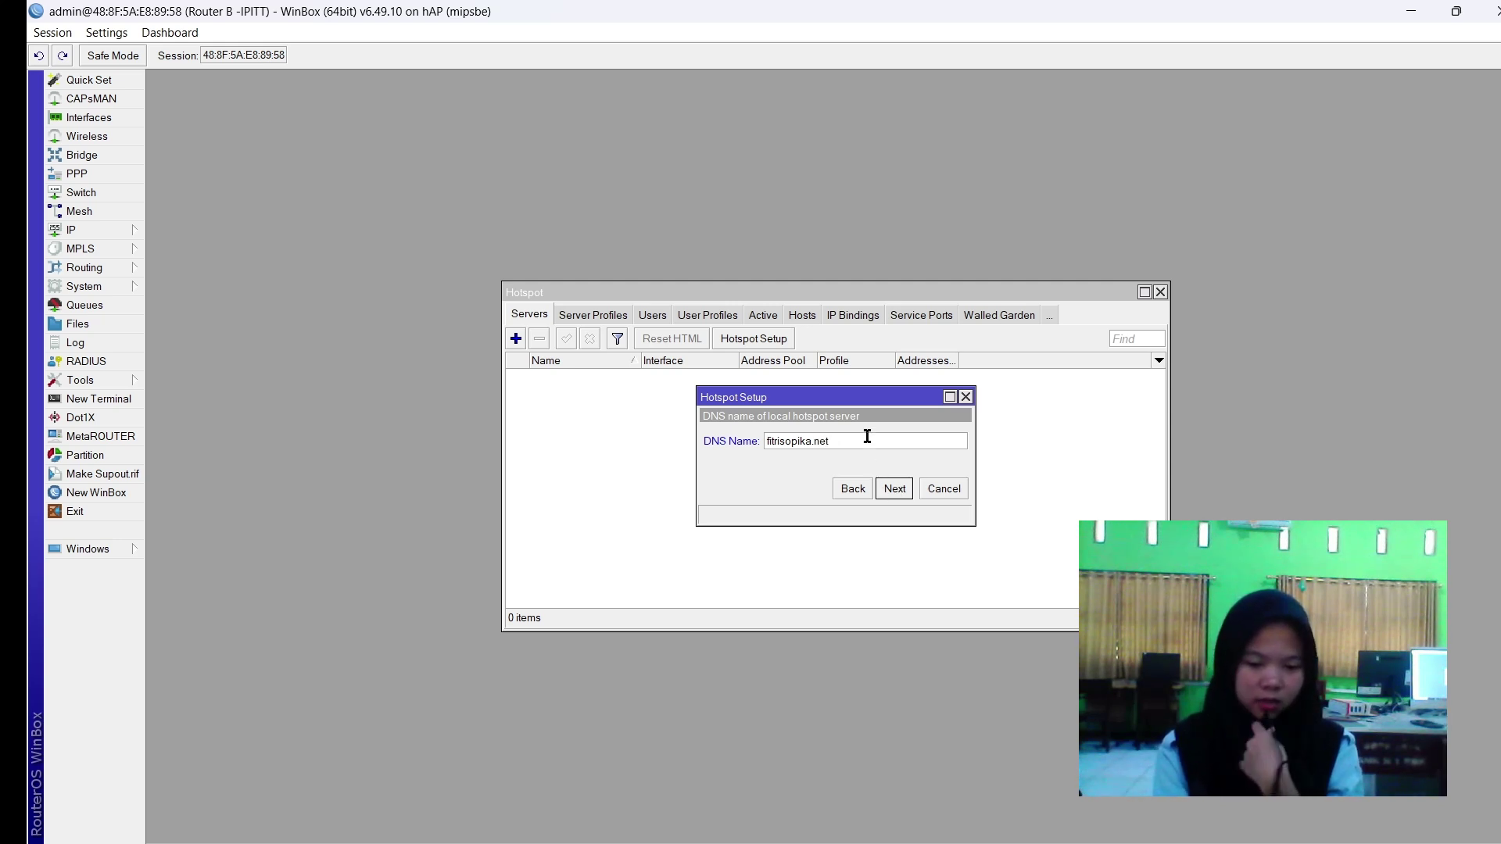
pyautogui.click(894, 489)
pyautogui.click(885, 464)
pyautogui.click(891, 497)
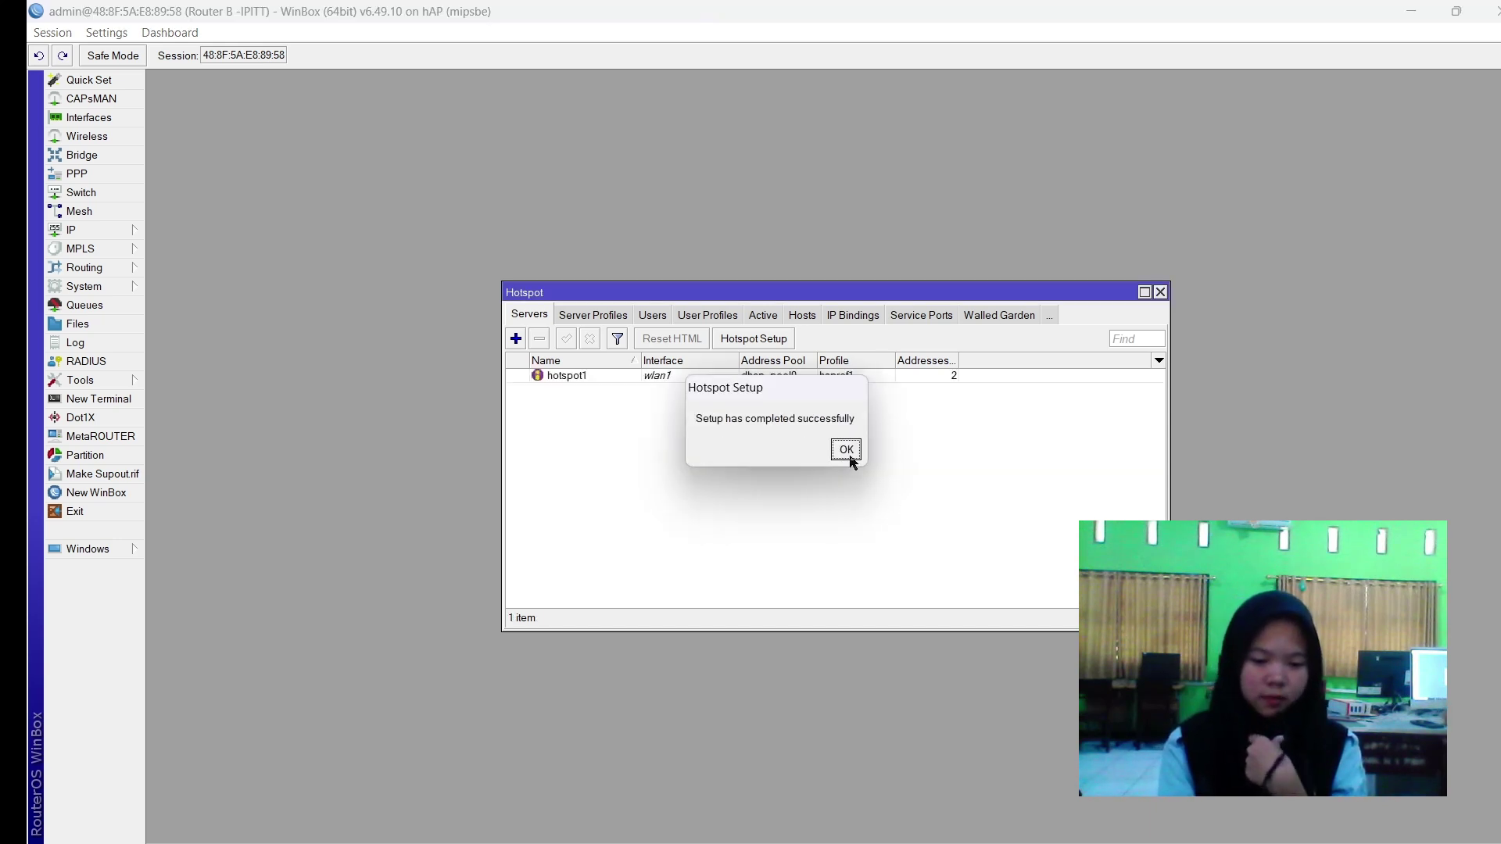
pyautogui.click(850, 456)
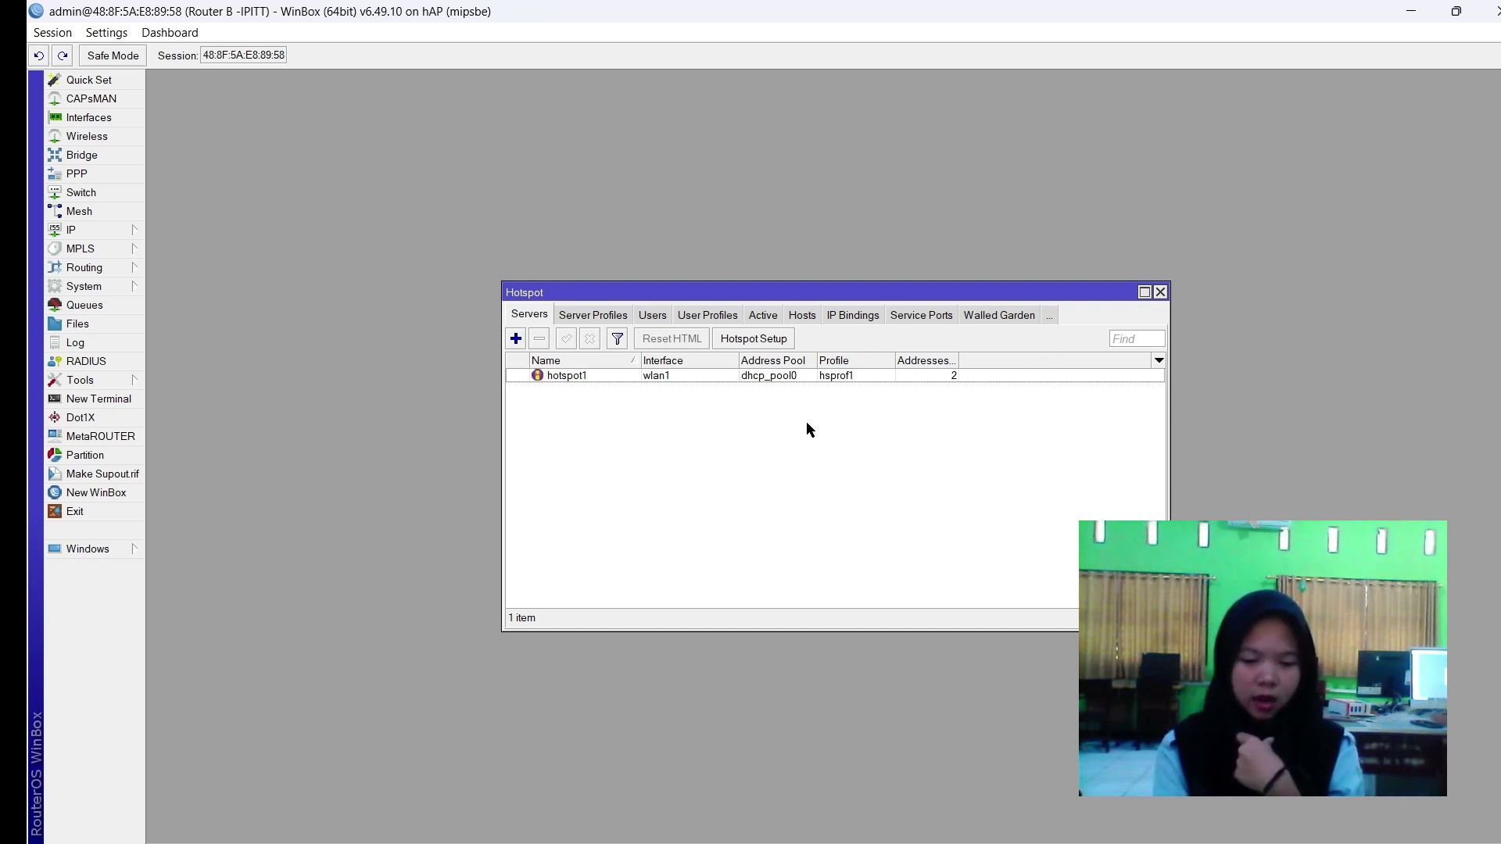
# Look through the hotspot lists and open the hsprof1 server profile for editing.
pyautogui.click(921, 315)
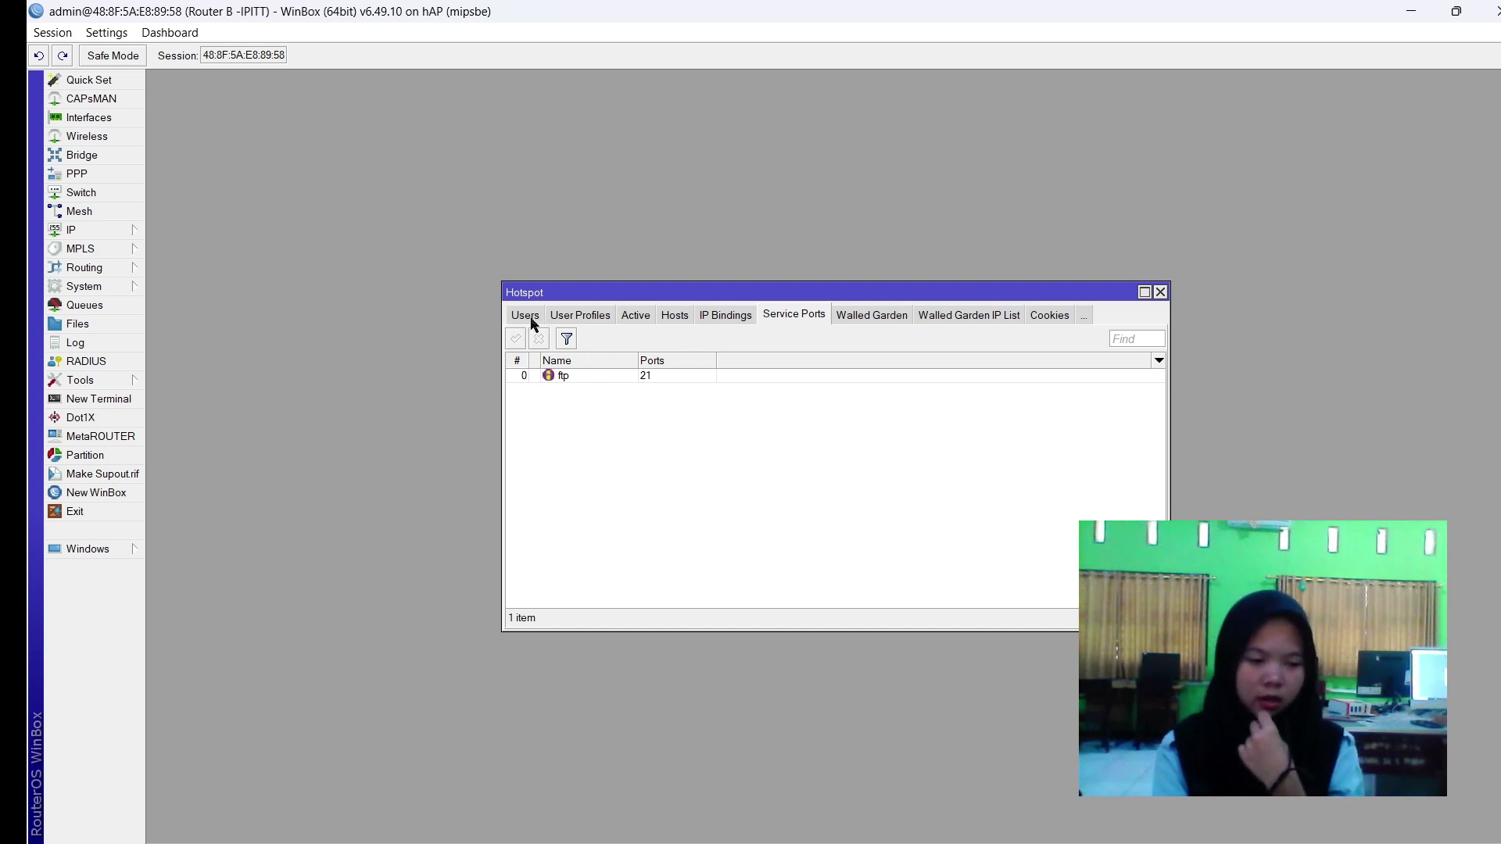
pyautogui.click(528, 319)
pyautogui.click(531, 323)
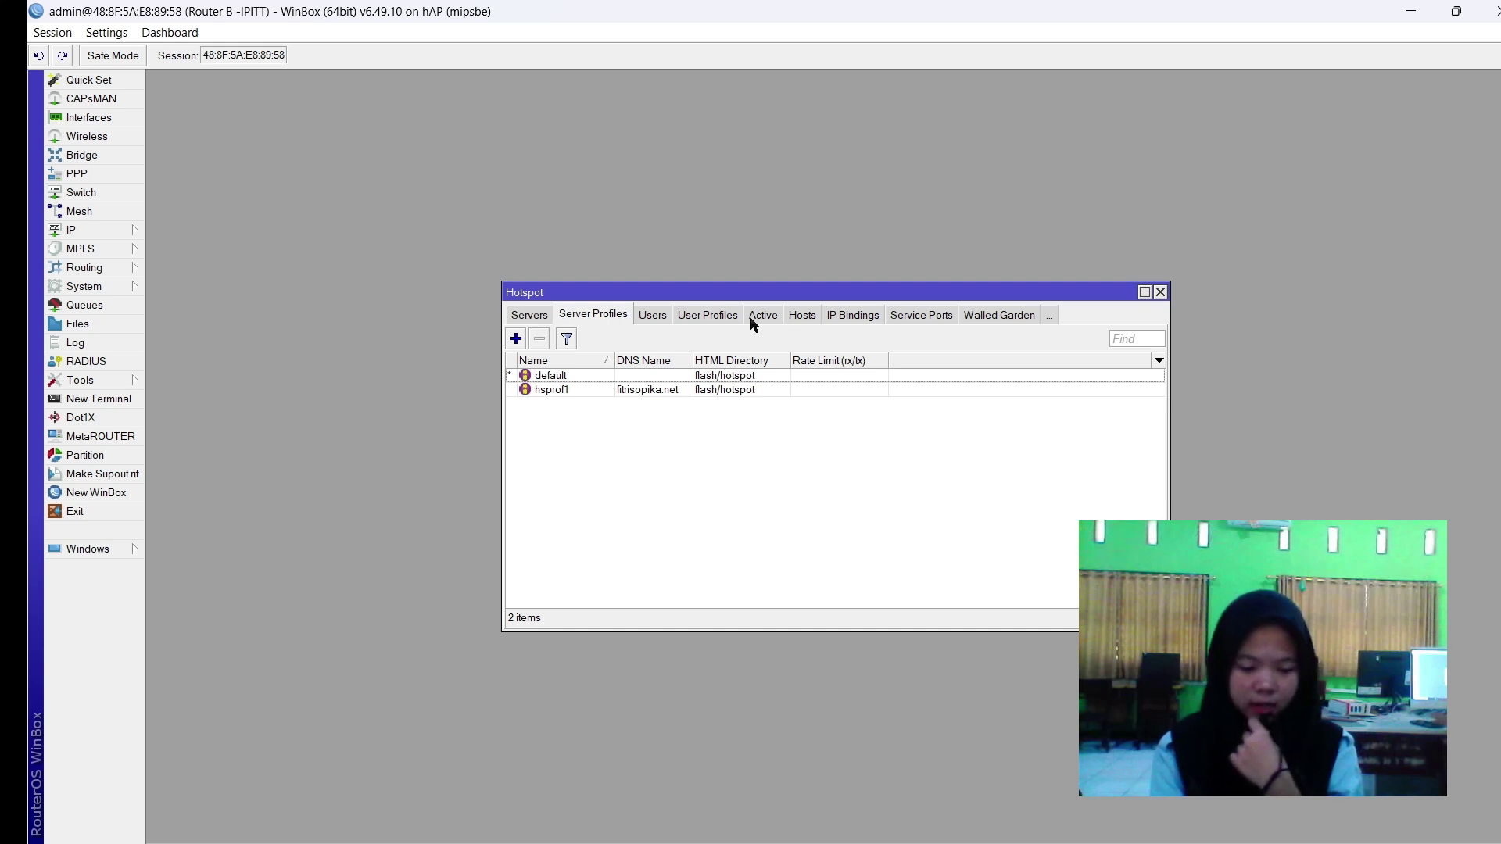
pyautogui.click(517, 323)
pyautogui.click(582, 322)
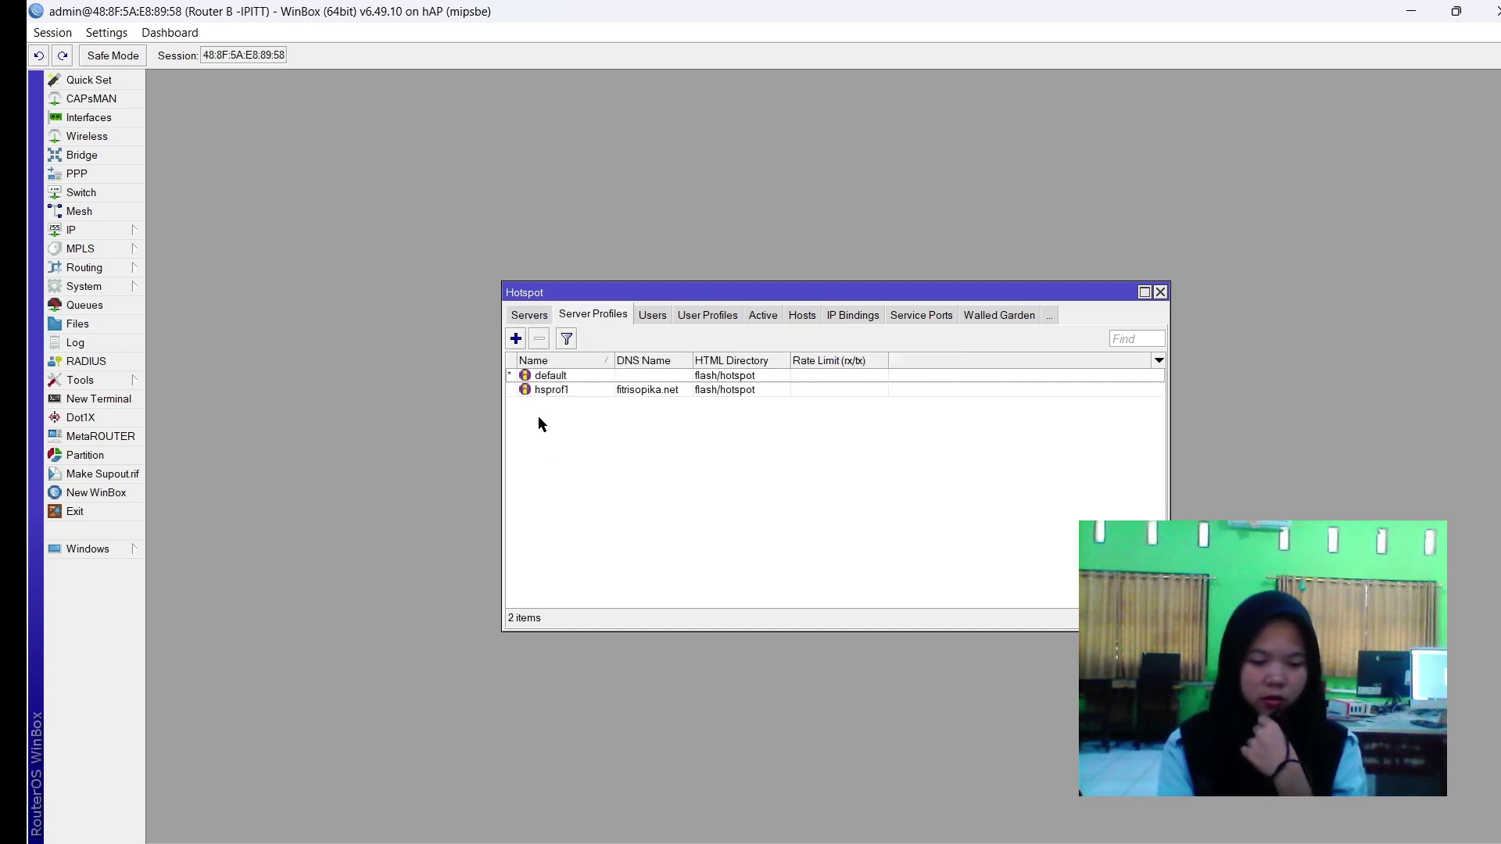
pyautogui.click(519, 342)
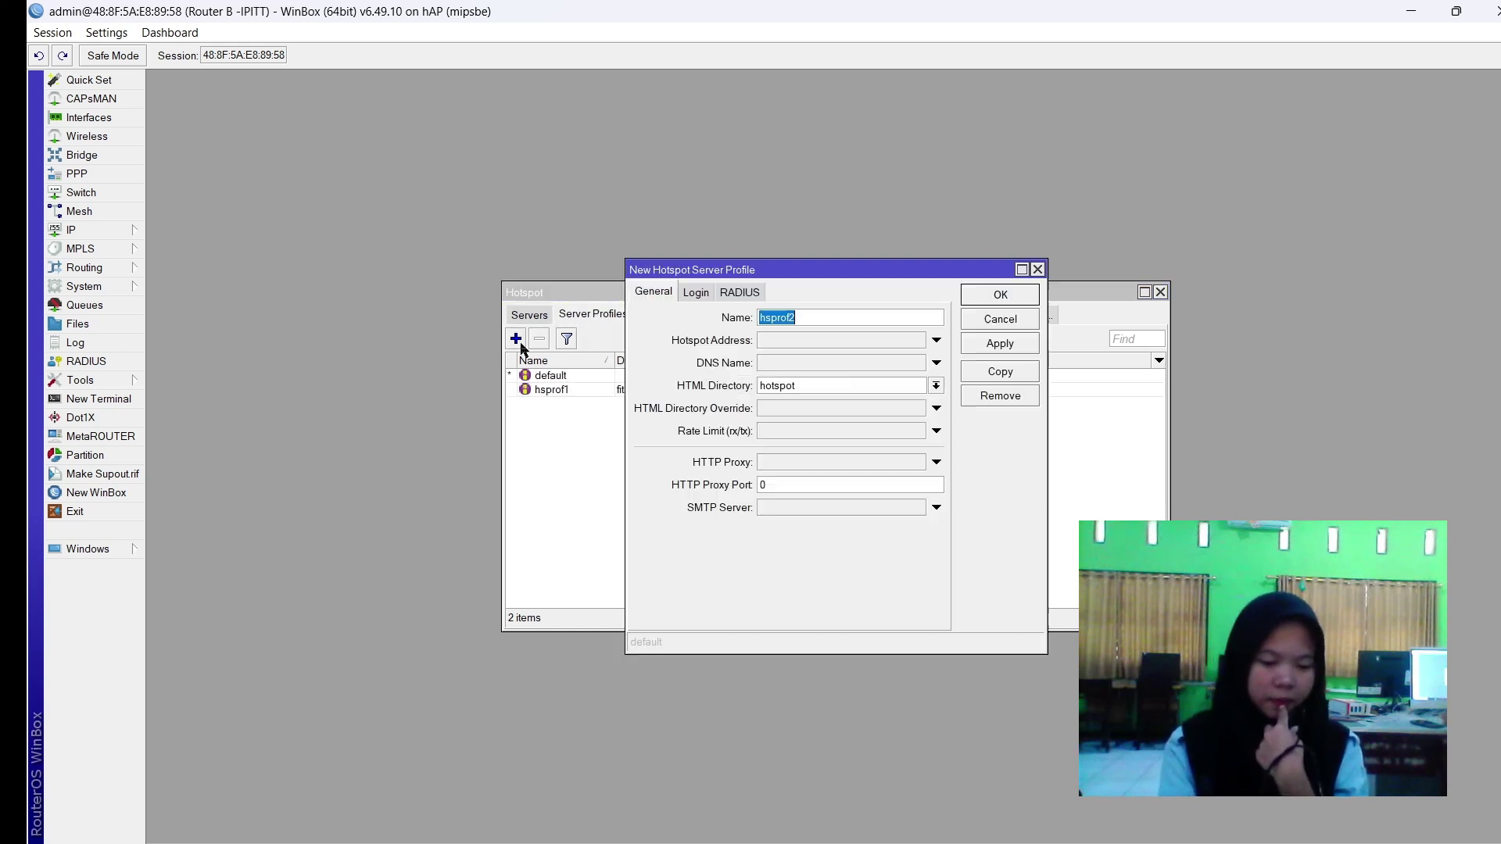
pyautogui.click(1036, 271)
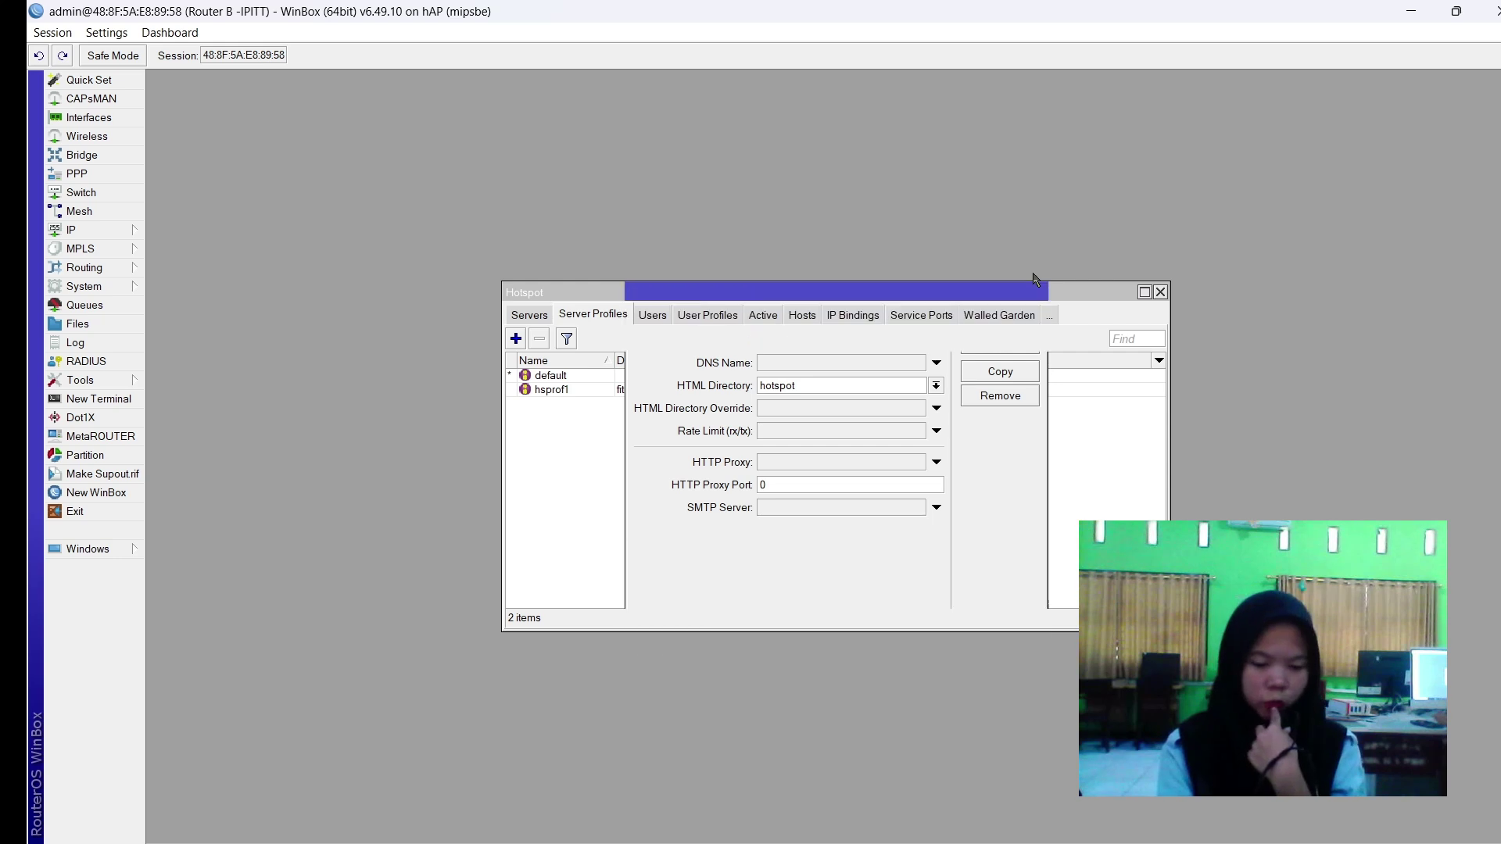
pyautogui.click(703, 391)
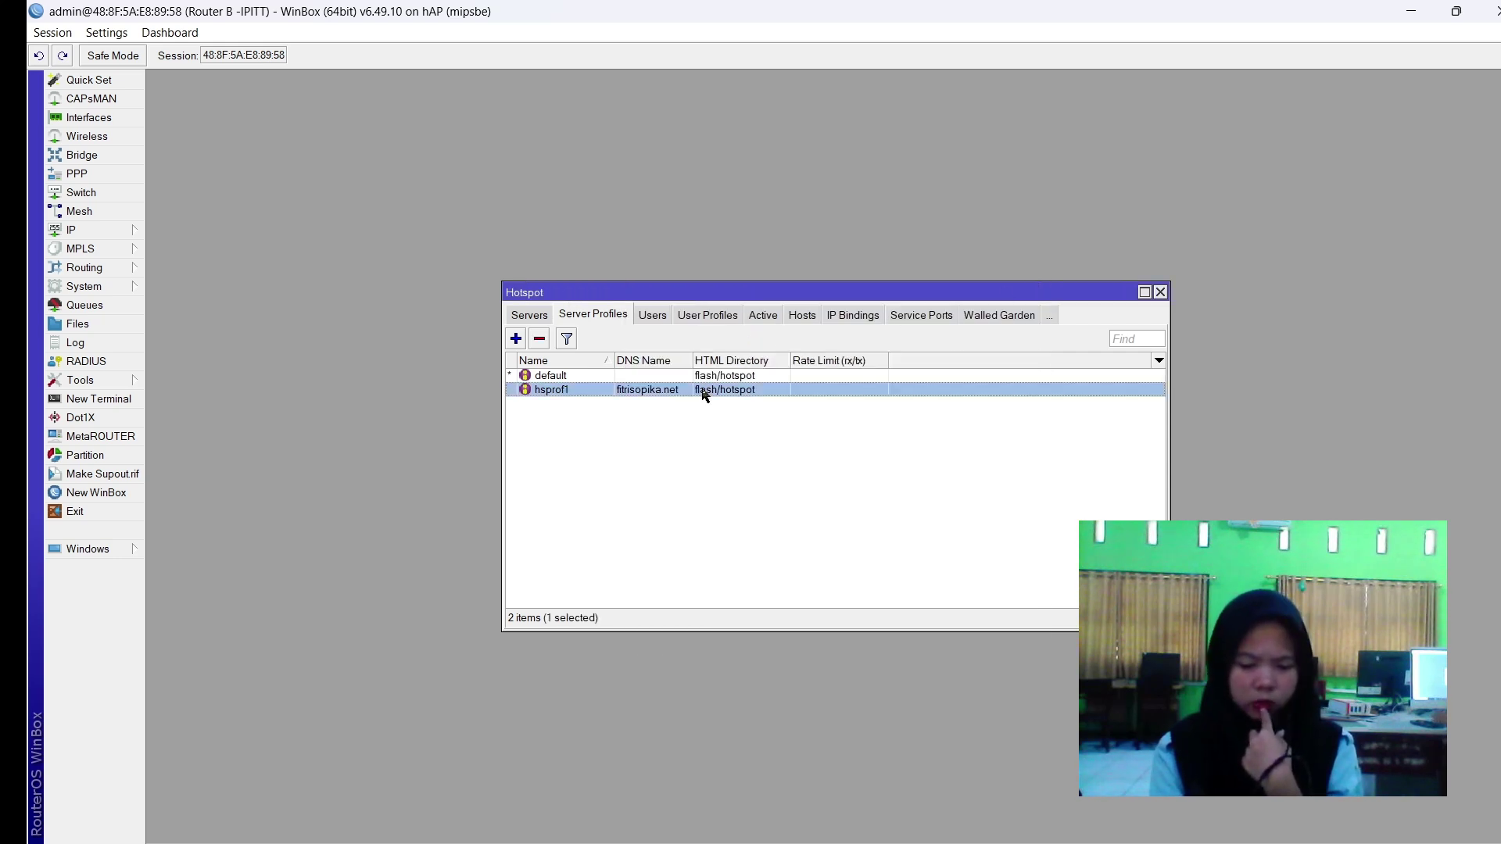
pyautogui.doubleClick(703, 390)
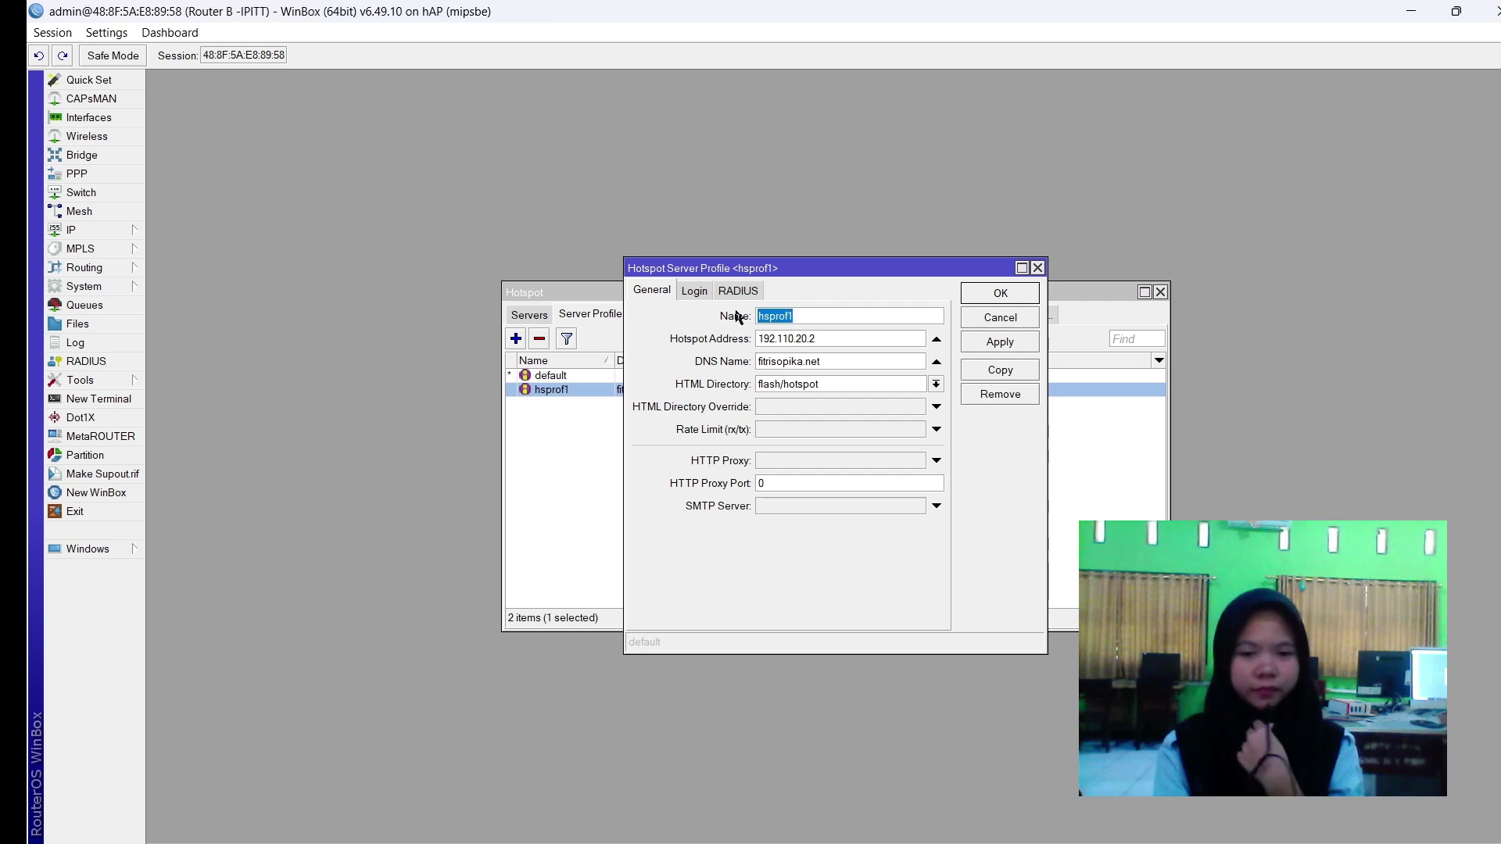
# Turn off Cookie login and enable HTTP PAP alongside HTTP CHAP in hsprof1.
pyautogui.click(698, 295)
pyautogui.click(852, 318)
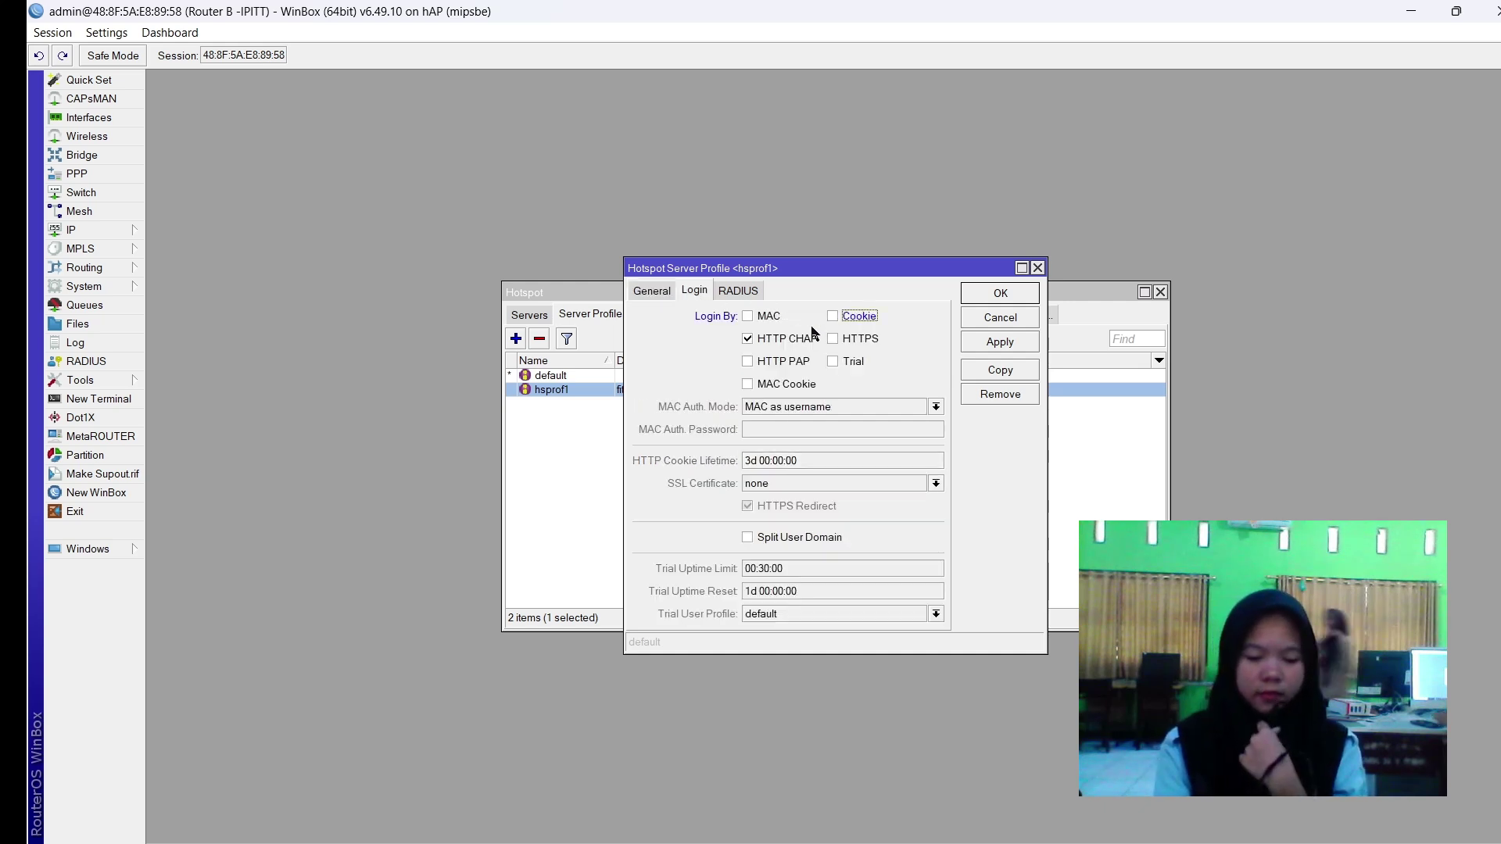
pyautogui.click(781, 362)
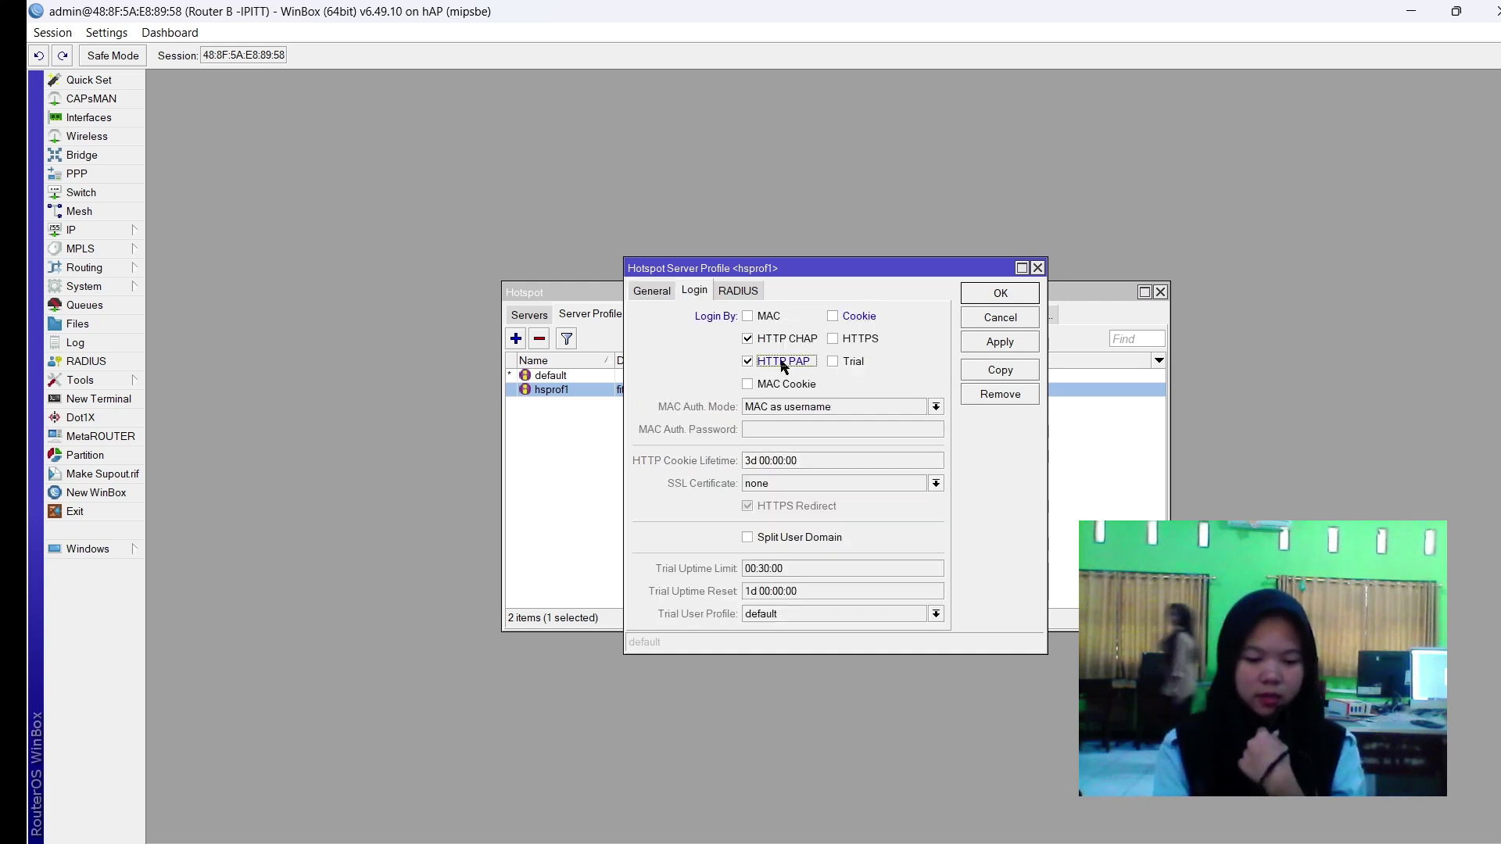
pyautogui.click(1000, 344)
pyautogui.click(1001, 294)
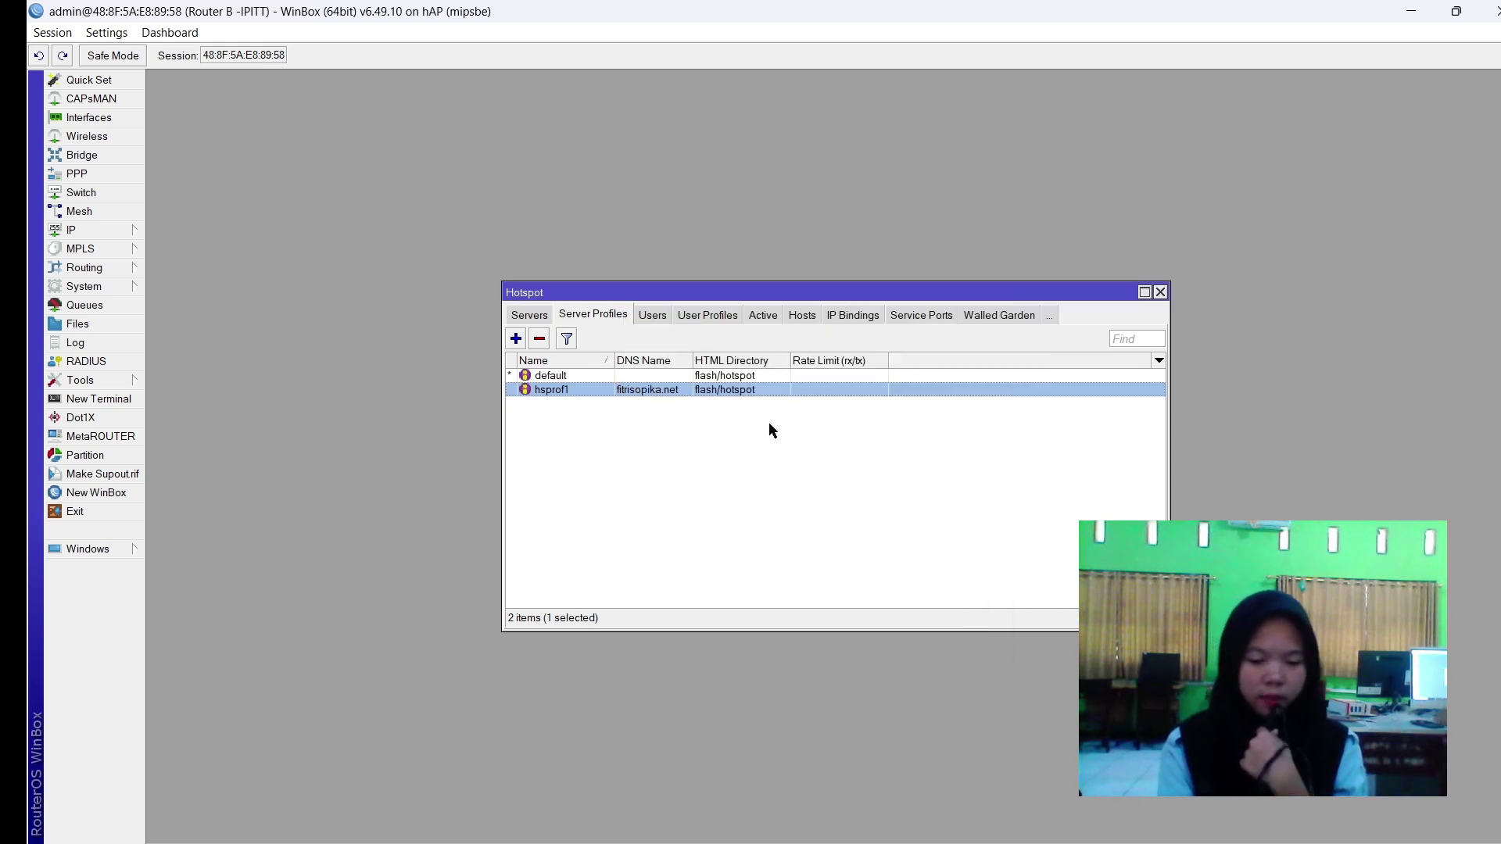
pyautogui.click(727, 442)
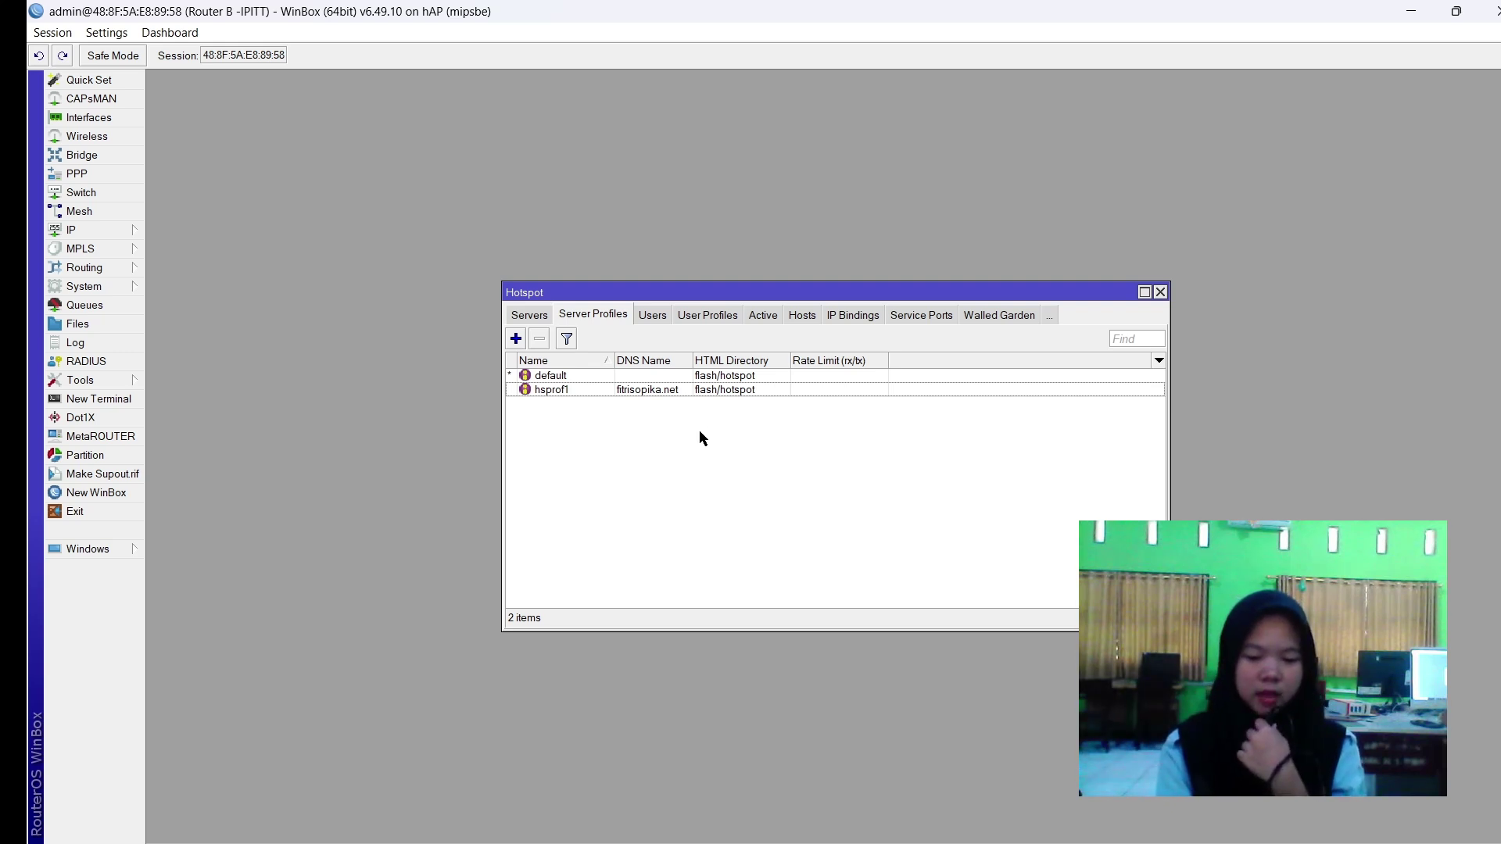
# Create a new hotspot user profile named fitri using address pool dhcp_pool0.
pyautogui.click(691, 315)
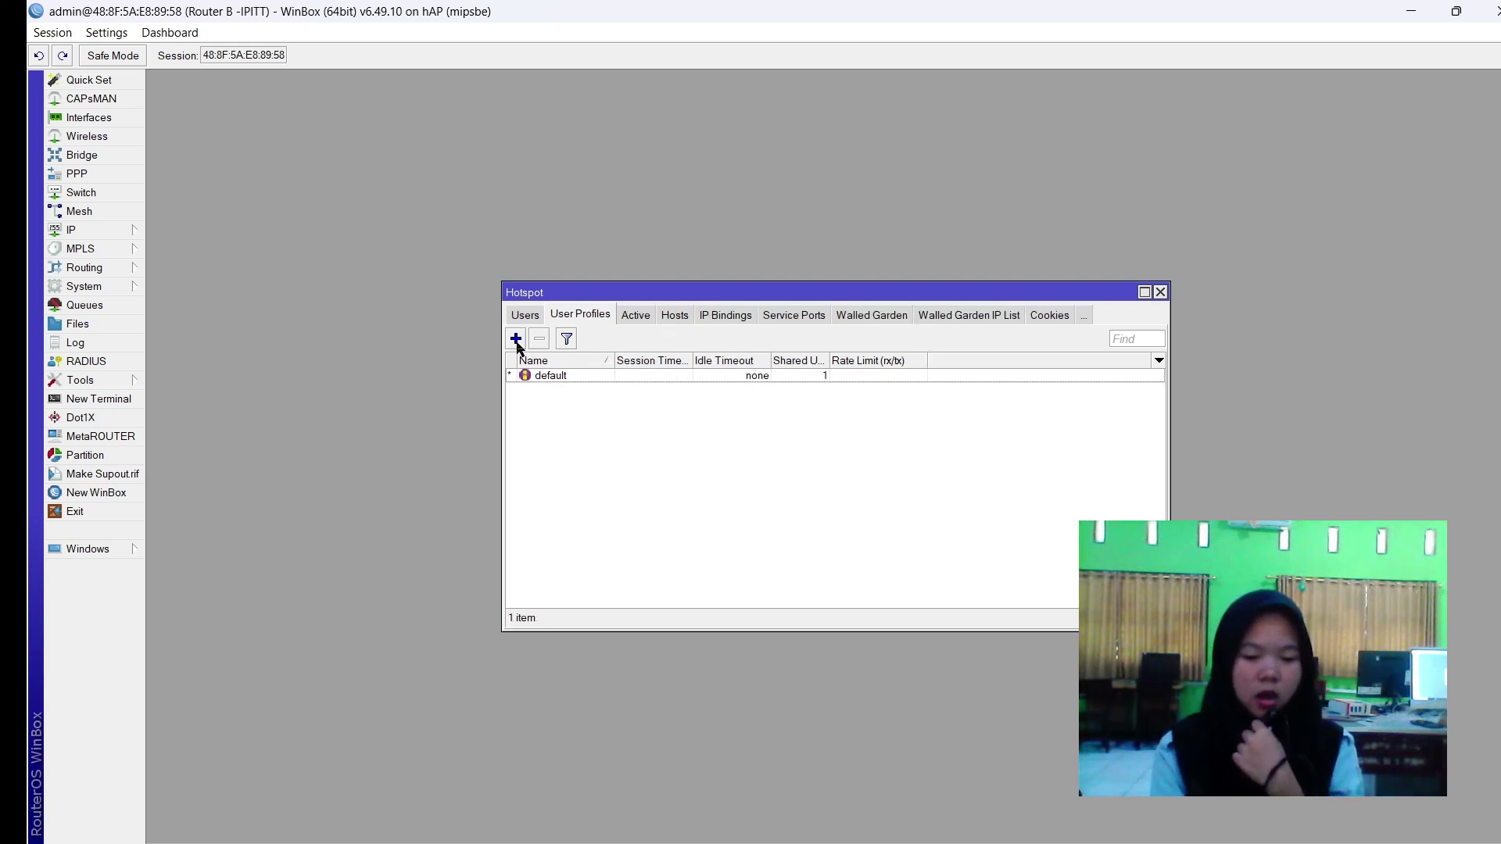
pyautogui.click(516, 339)
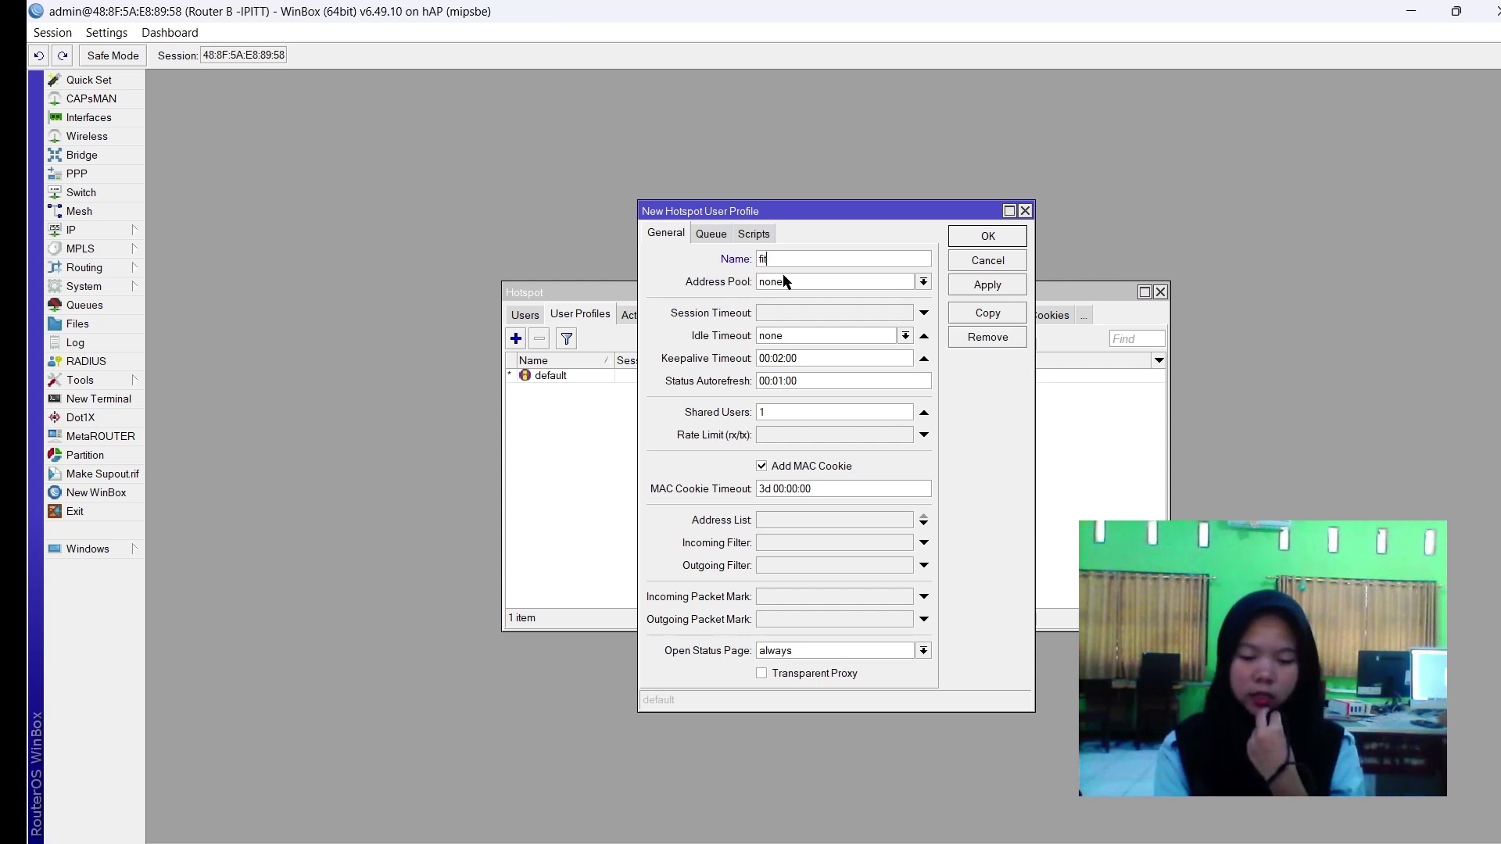
pyautogui.write('itri')
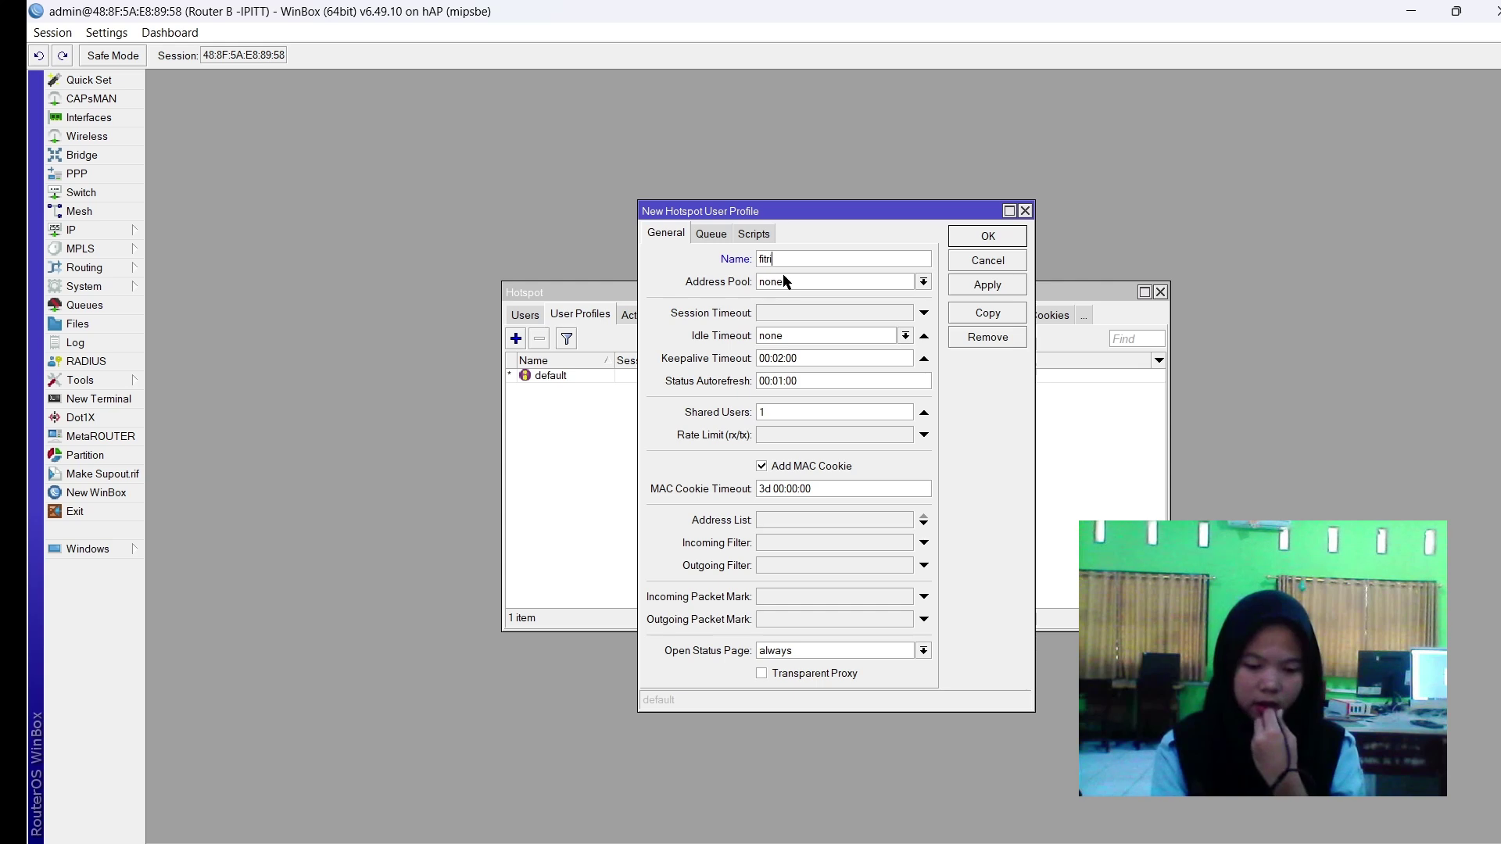
pyautogui.click(781, 280)
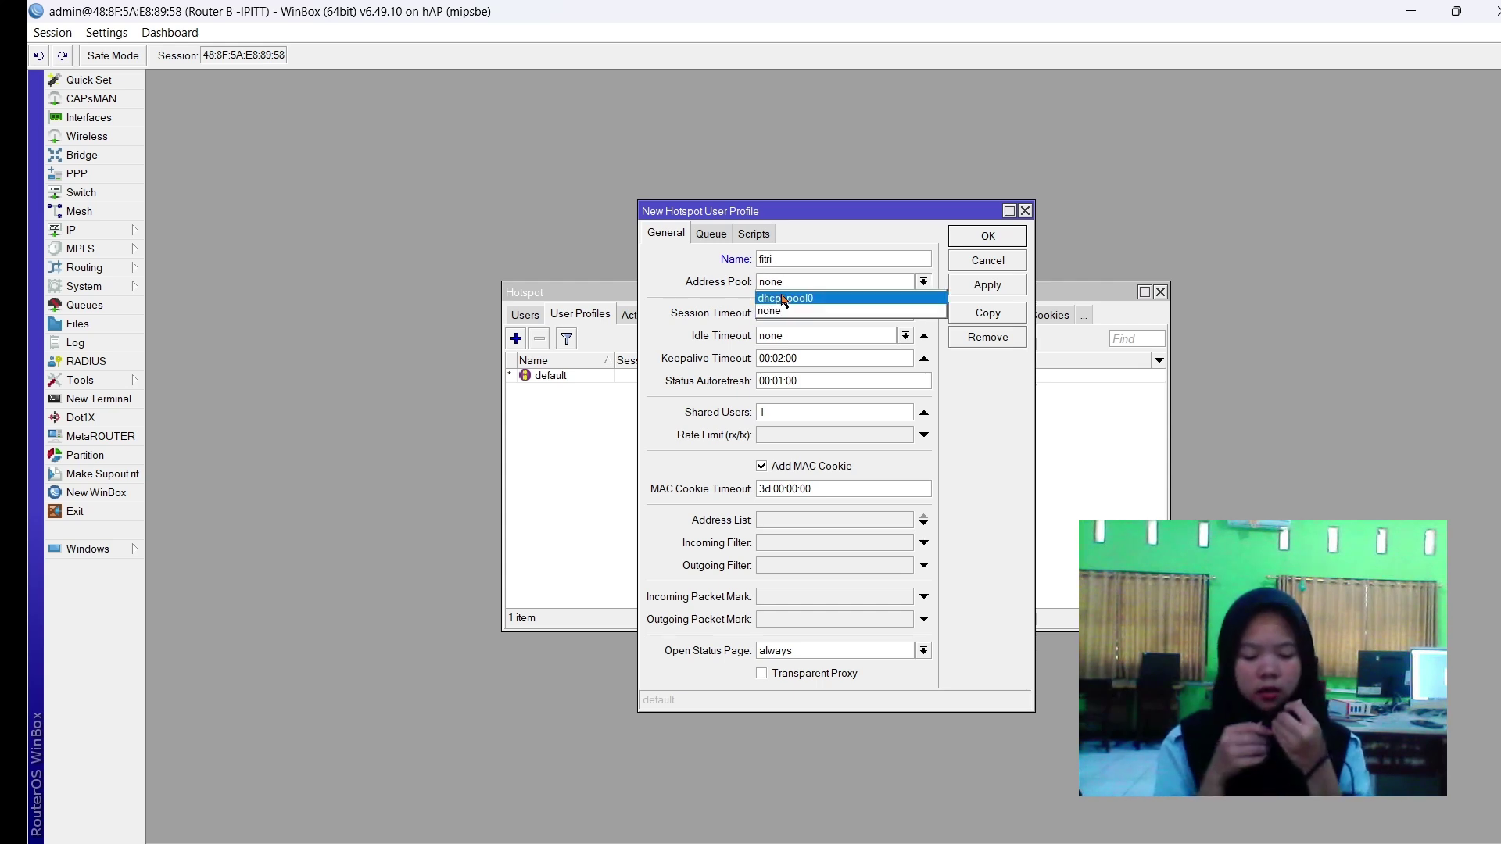
pyautogui.click(783, 300)
# Check hotspot1's address pool, then give fitri a 512k/512k rate limit and save it.
pyautogui.click(577, 408)
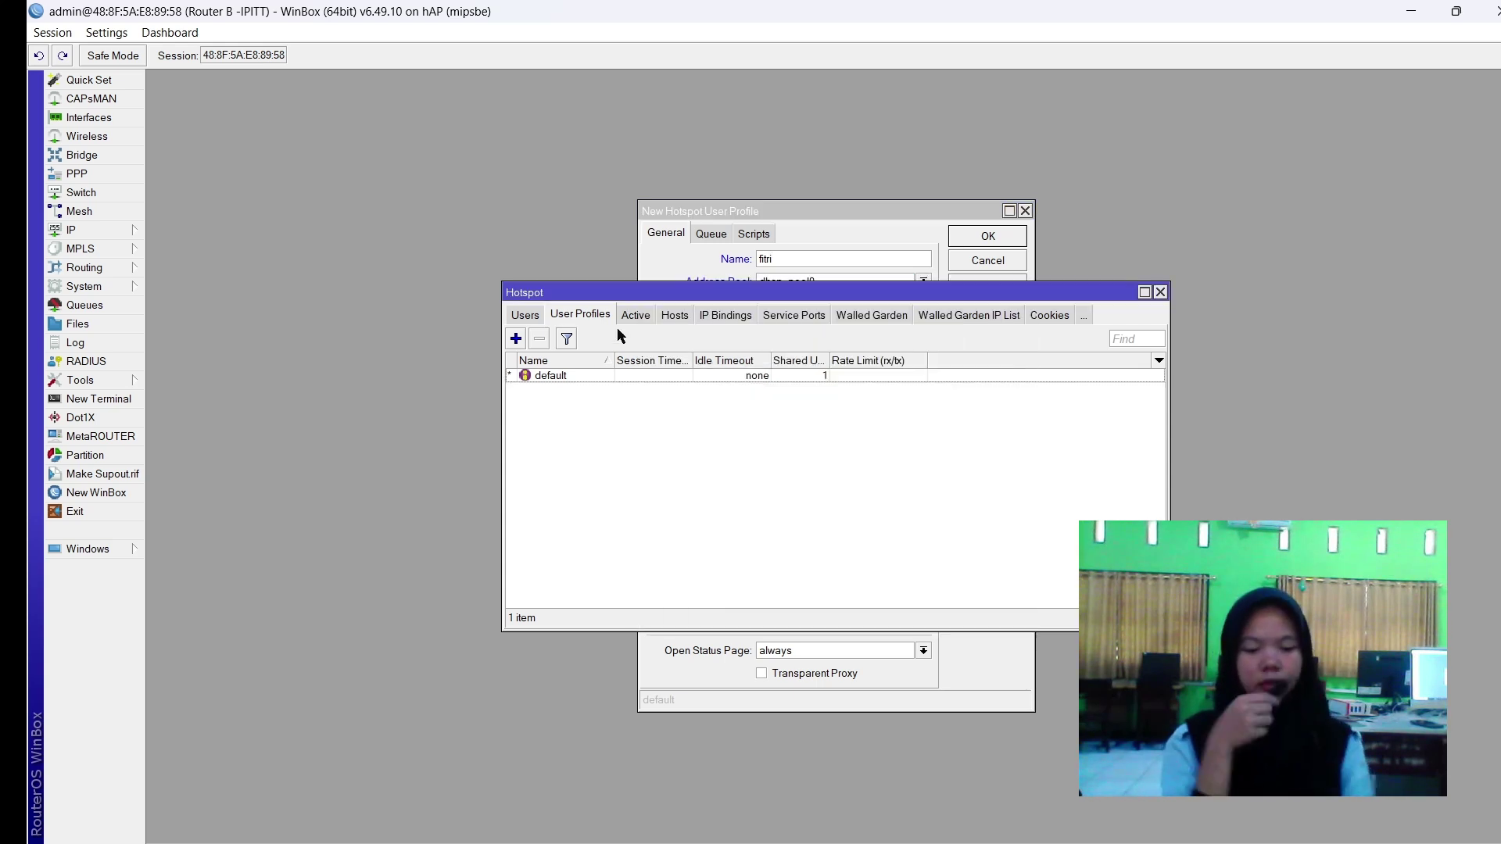
pyautogui.click(518, 316)
pyautogui.click(518, 317)
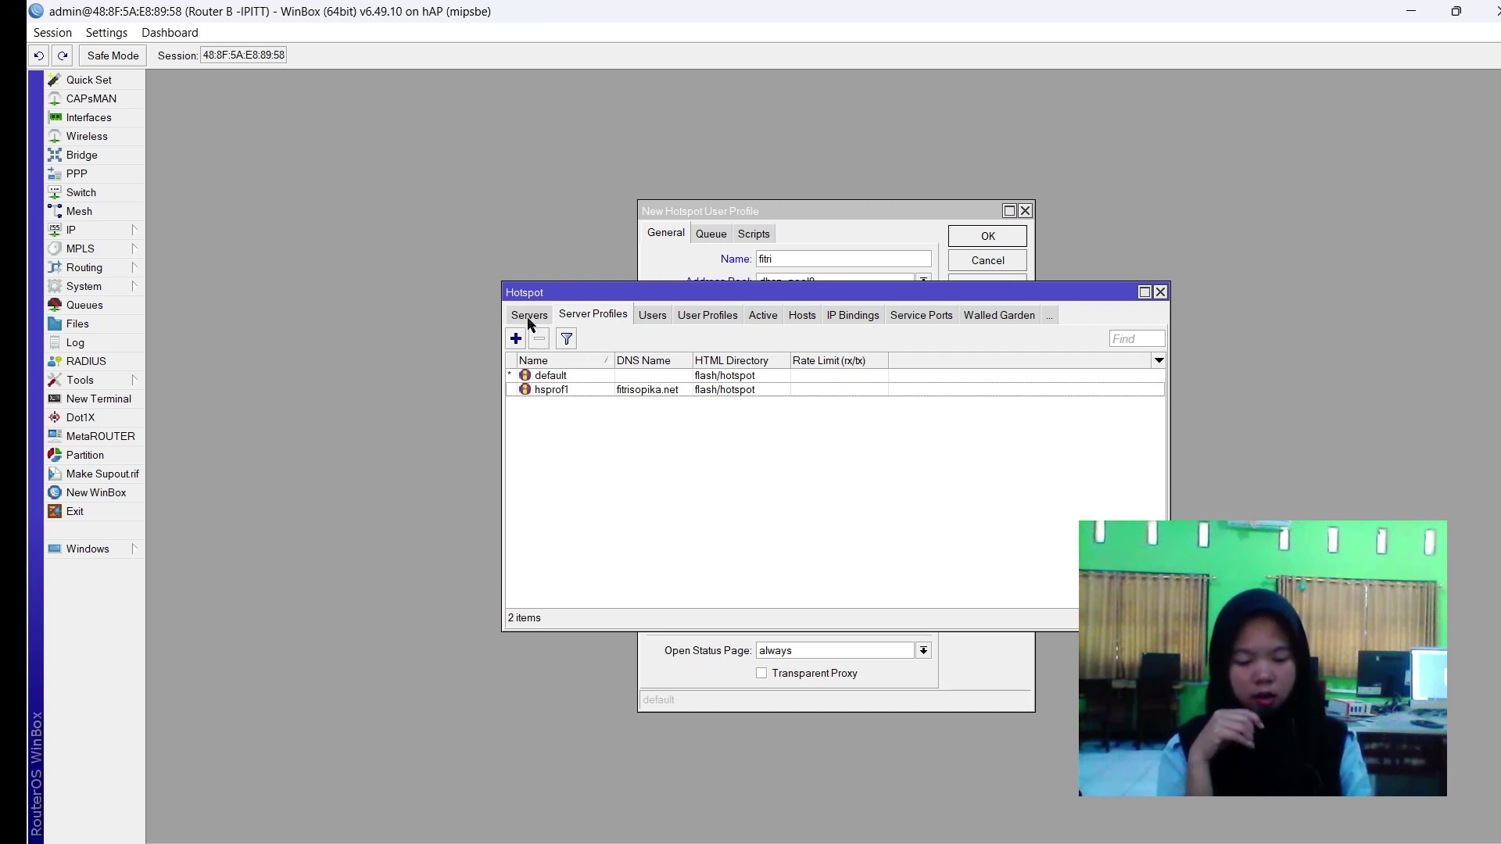
pyautogui.click(529, 316)
pyautogui.click(770, 378)
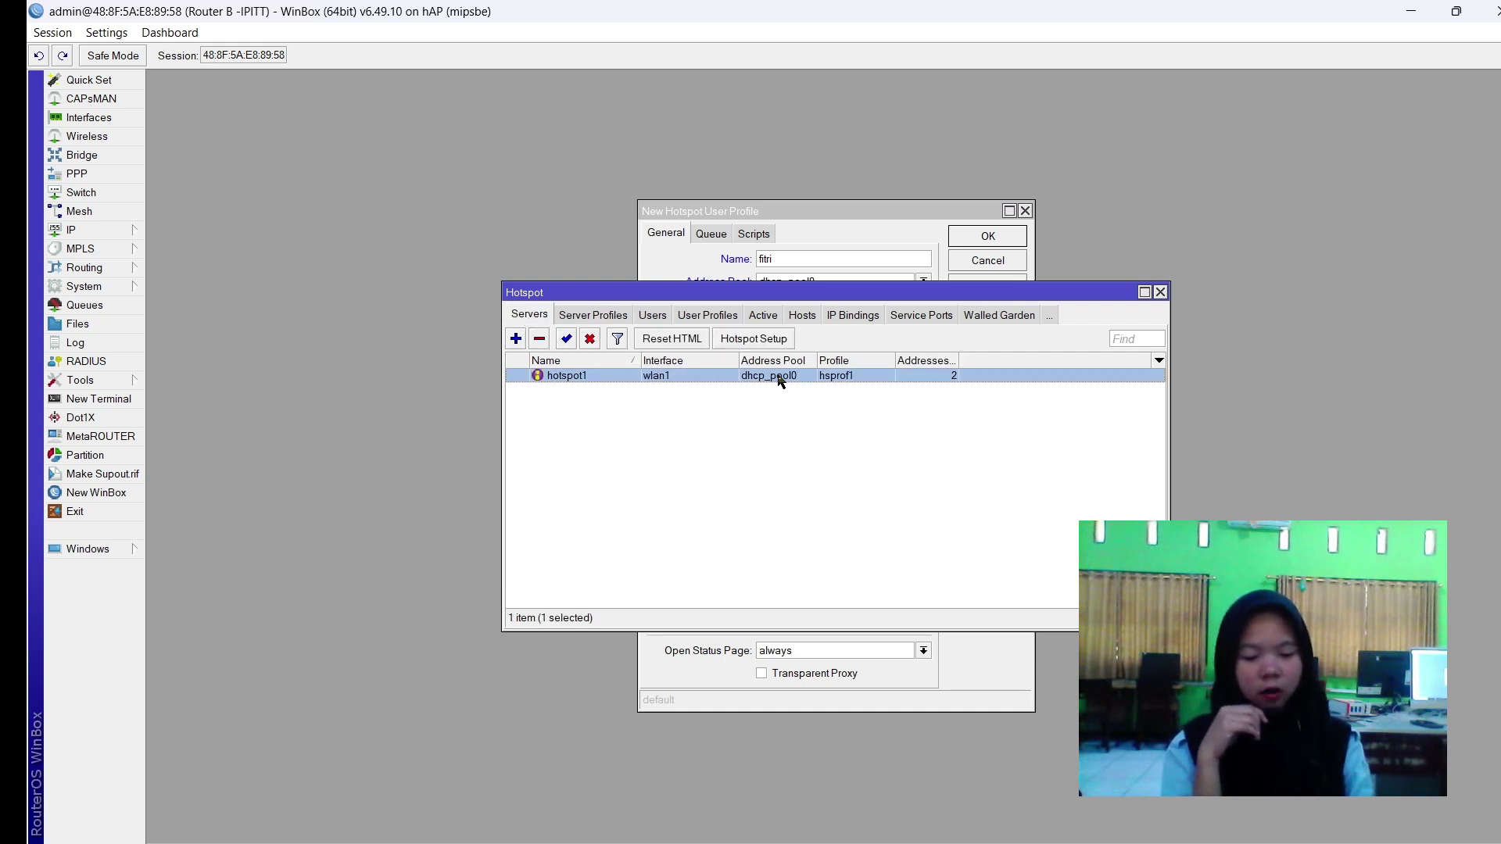
pyautogui.click(716, 317)
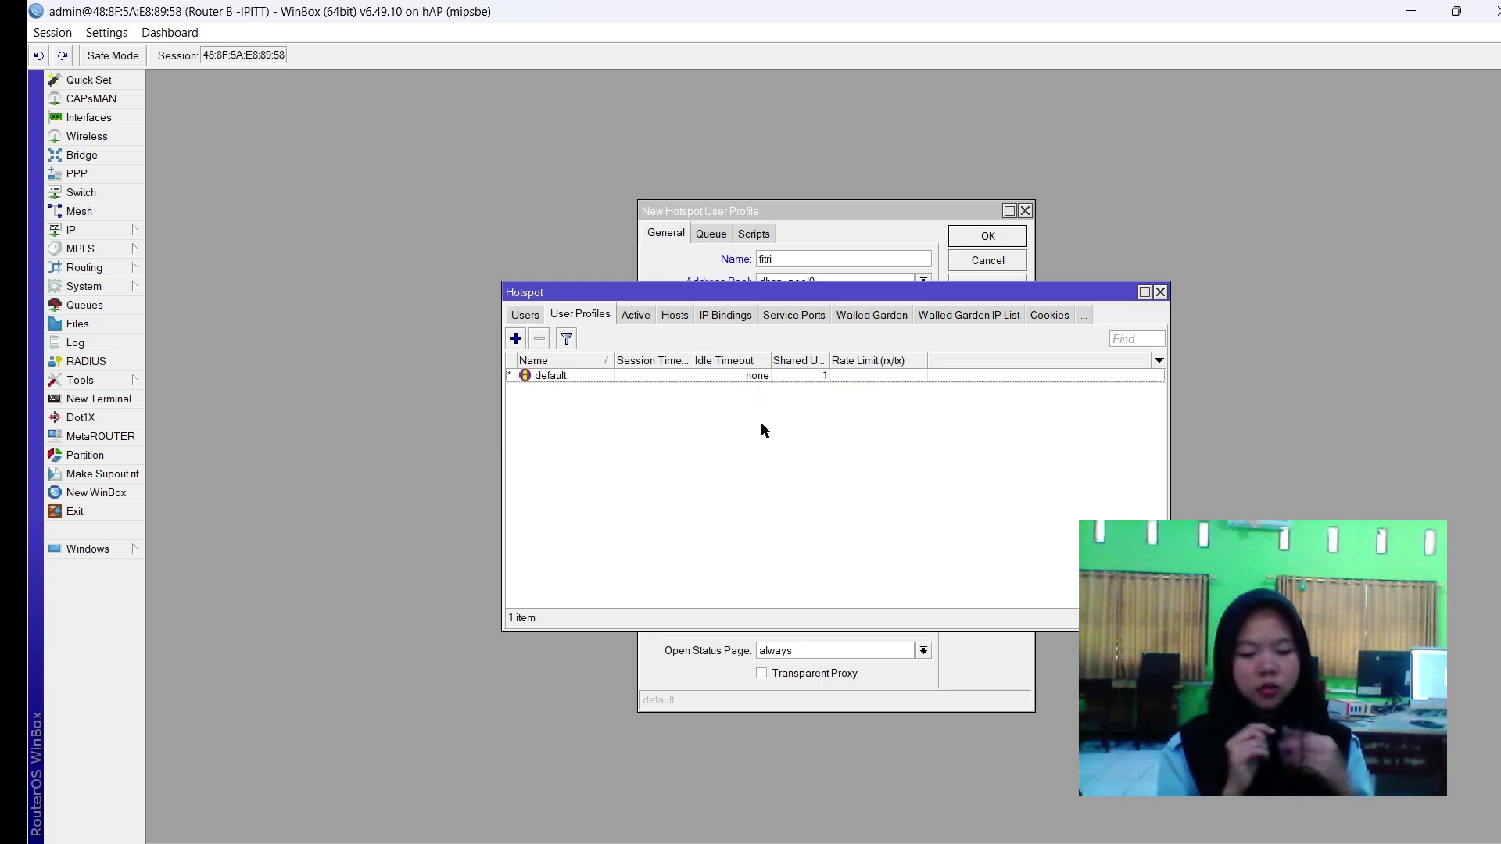
pyautogui.click(789, 231)
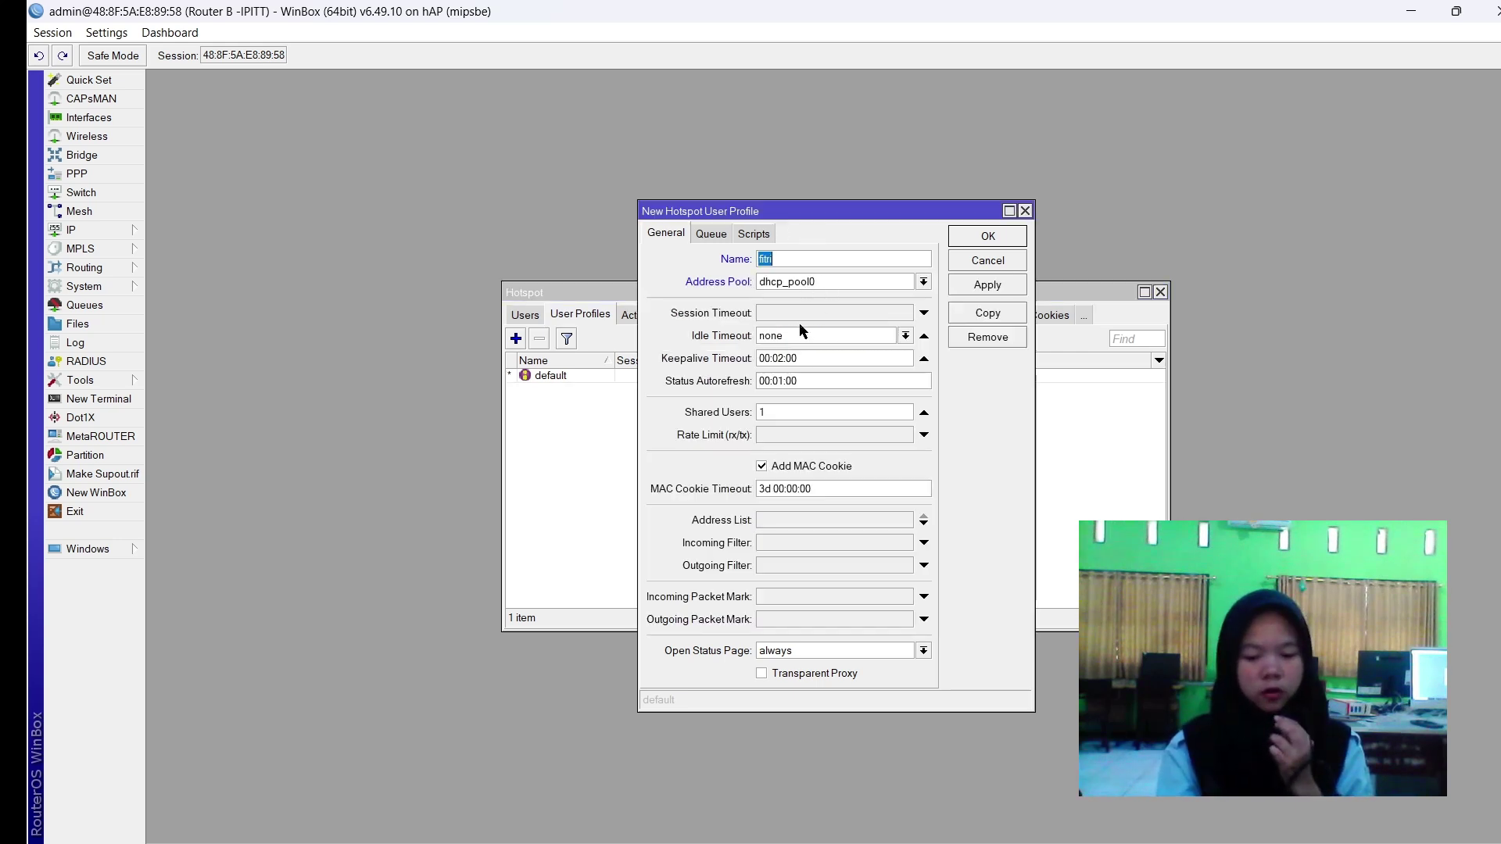
pyautogui.click(776, 409)
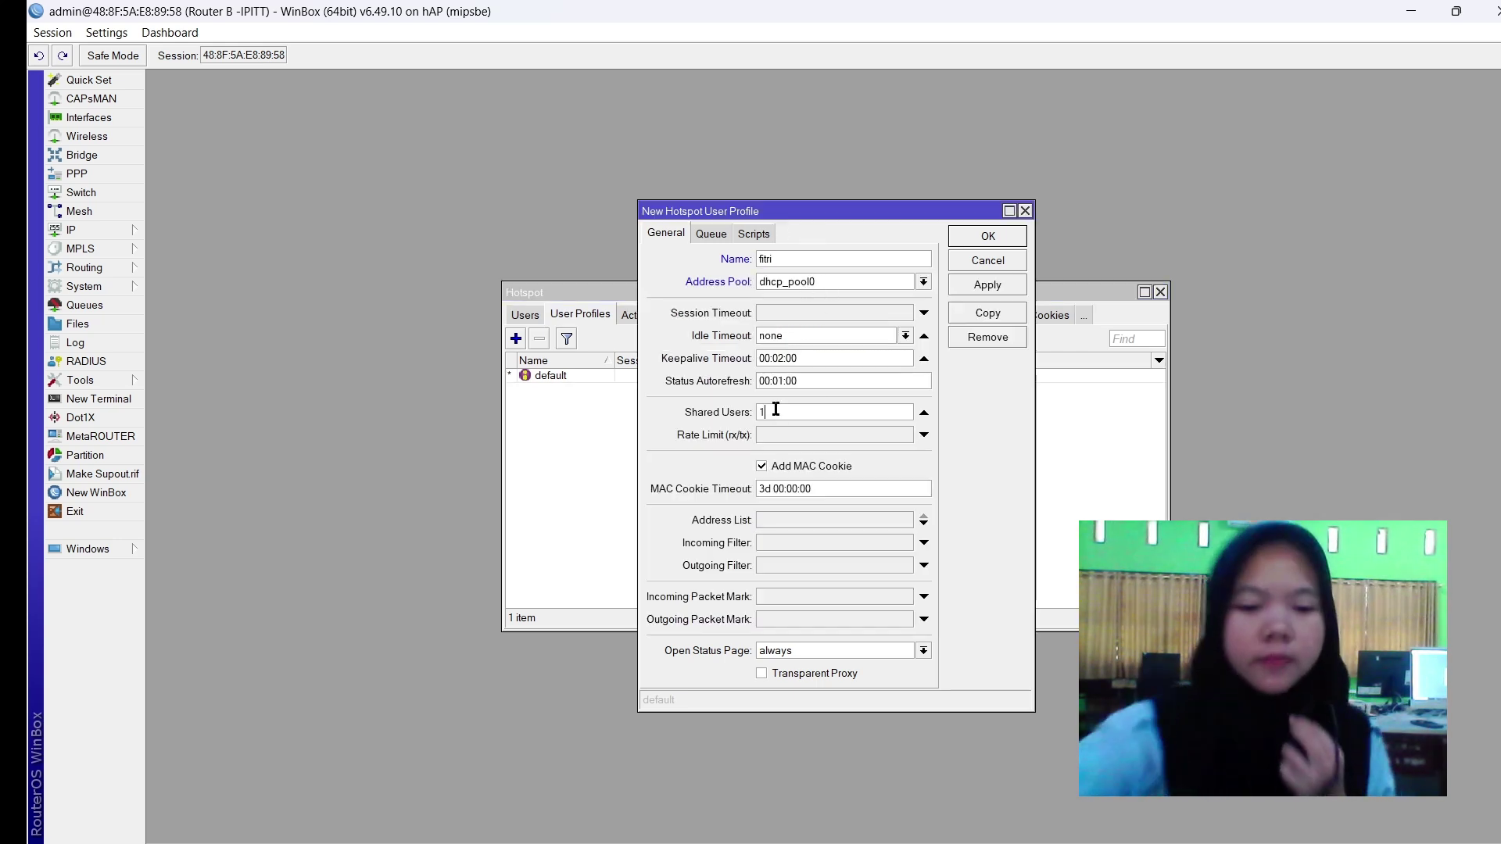
pyautogui.click(770, 431)
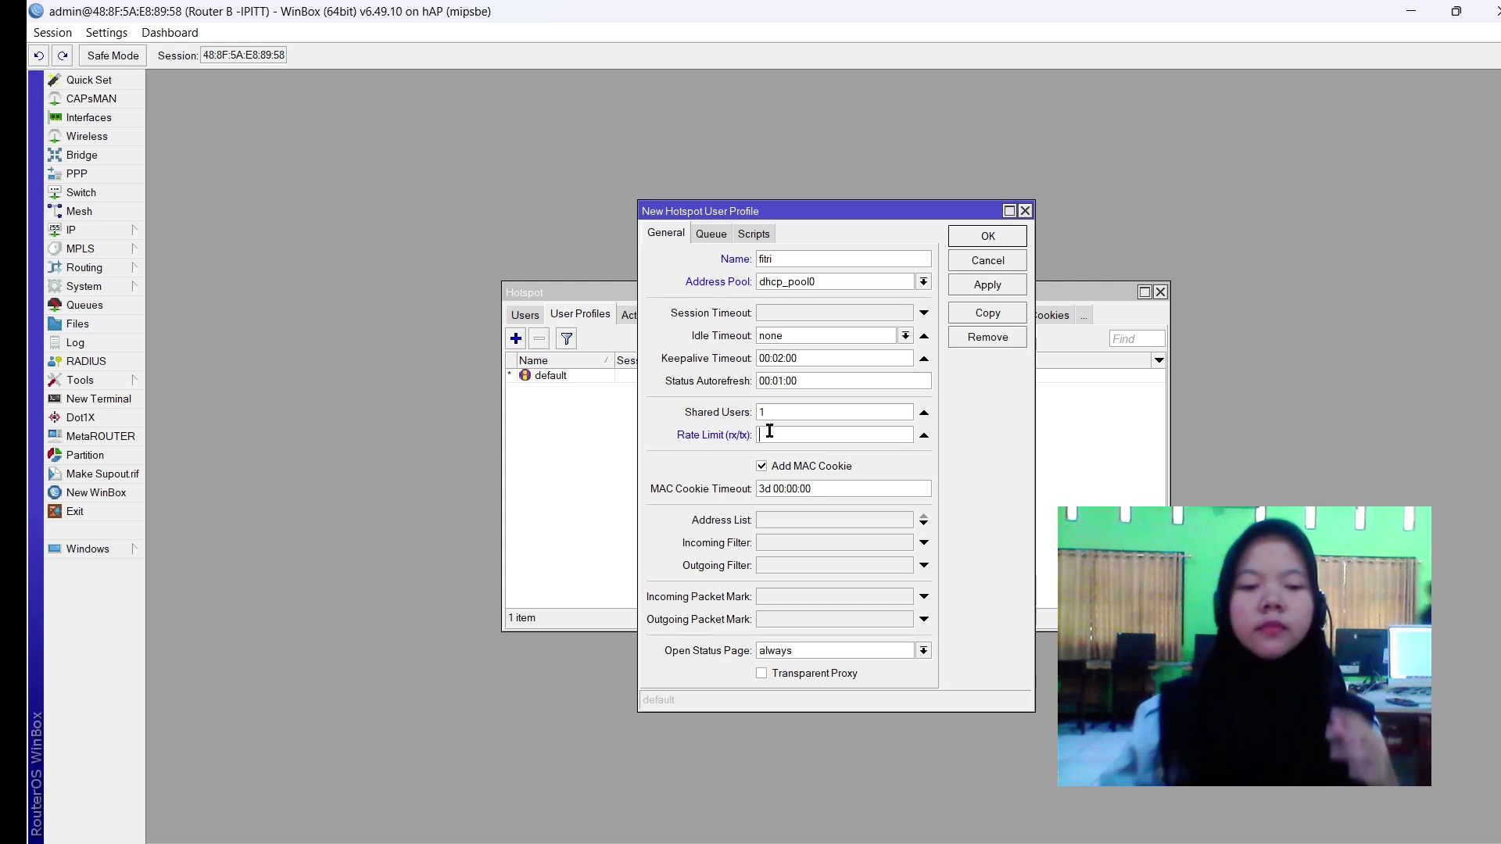
pyautogui.write('512k/512k')
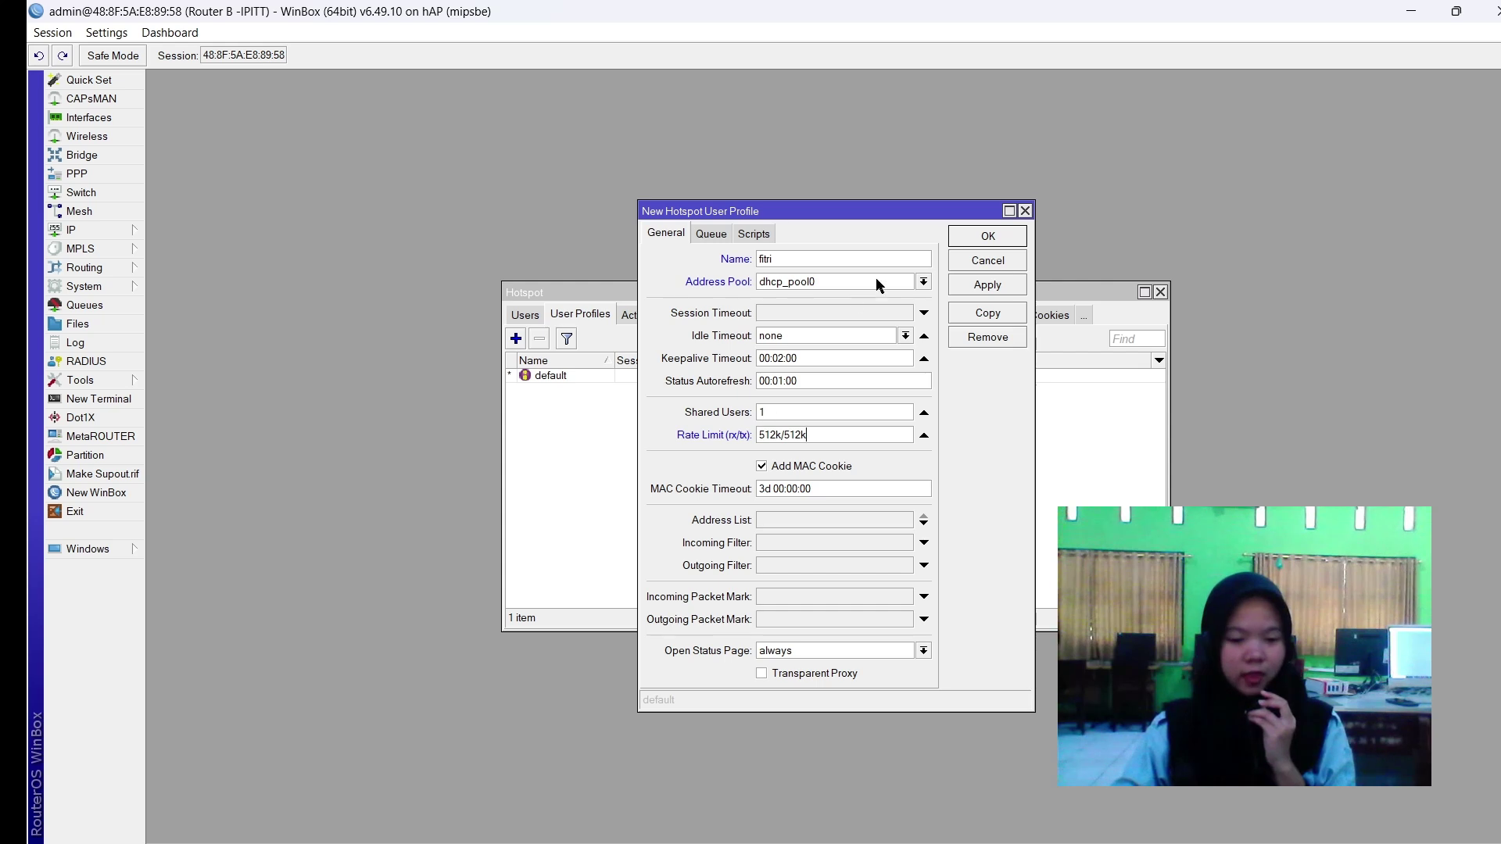
pyautogui.click(988, 284)
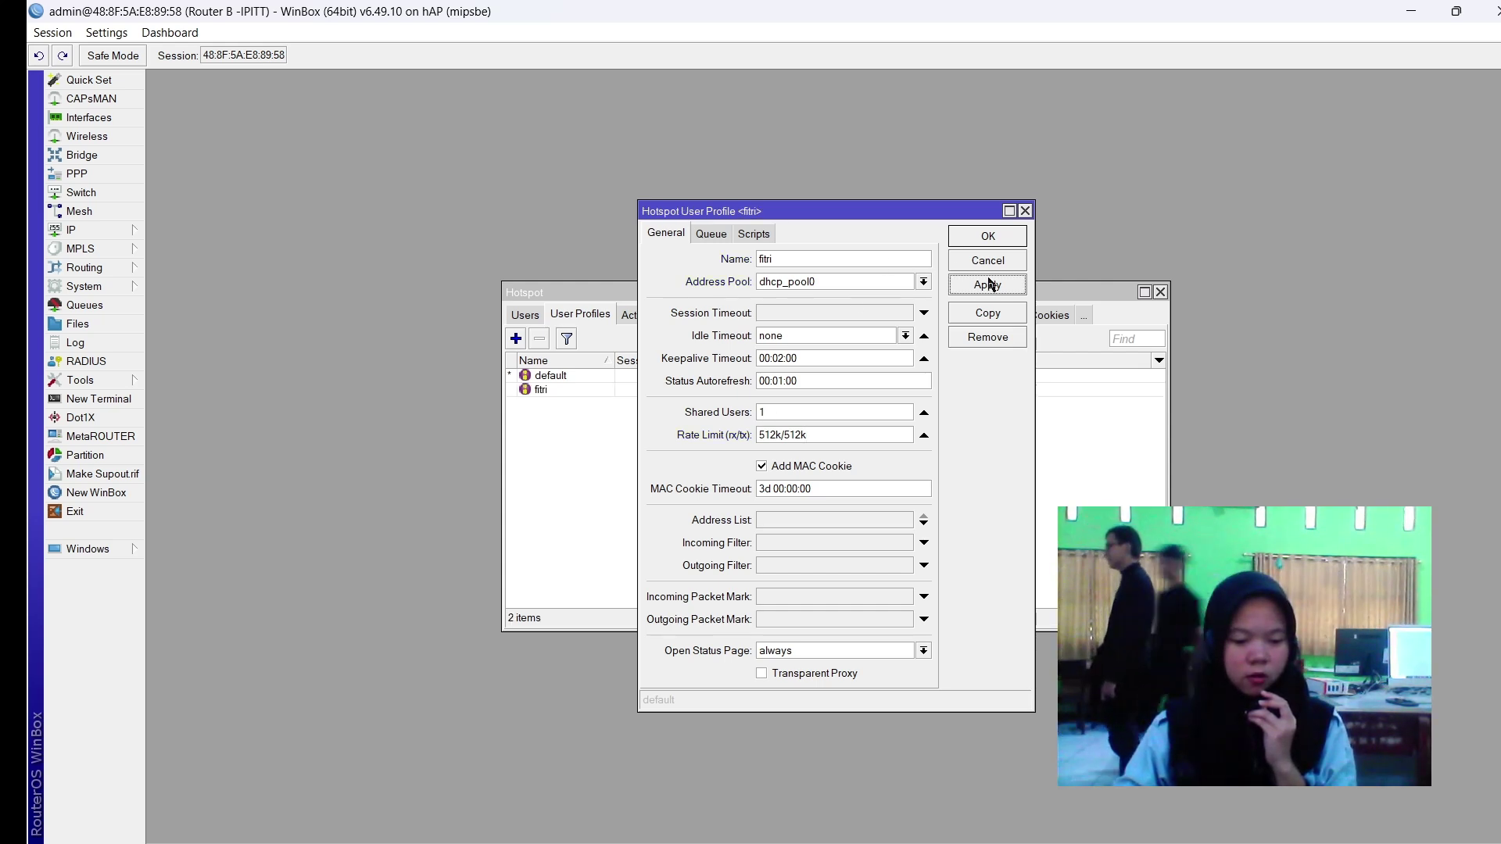
# Copy fitri into a new profile sopika with rate limit 256k/256k on dhcp_pool0.
pyautogui.click(1008, 239)
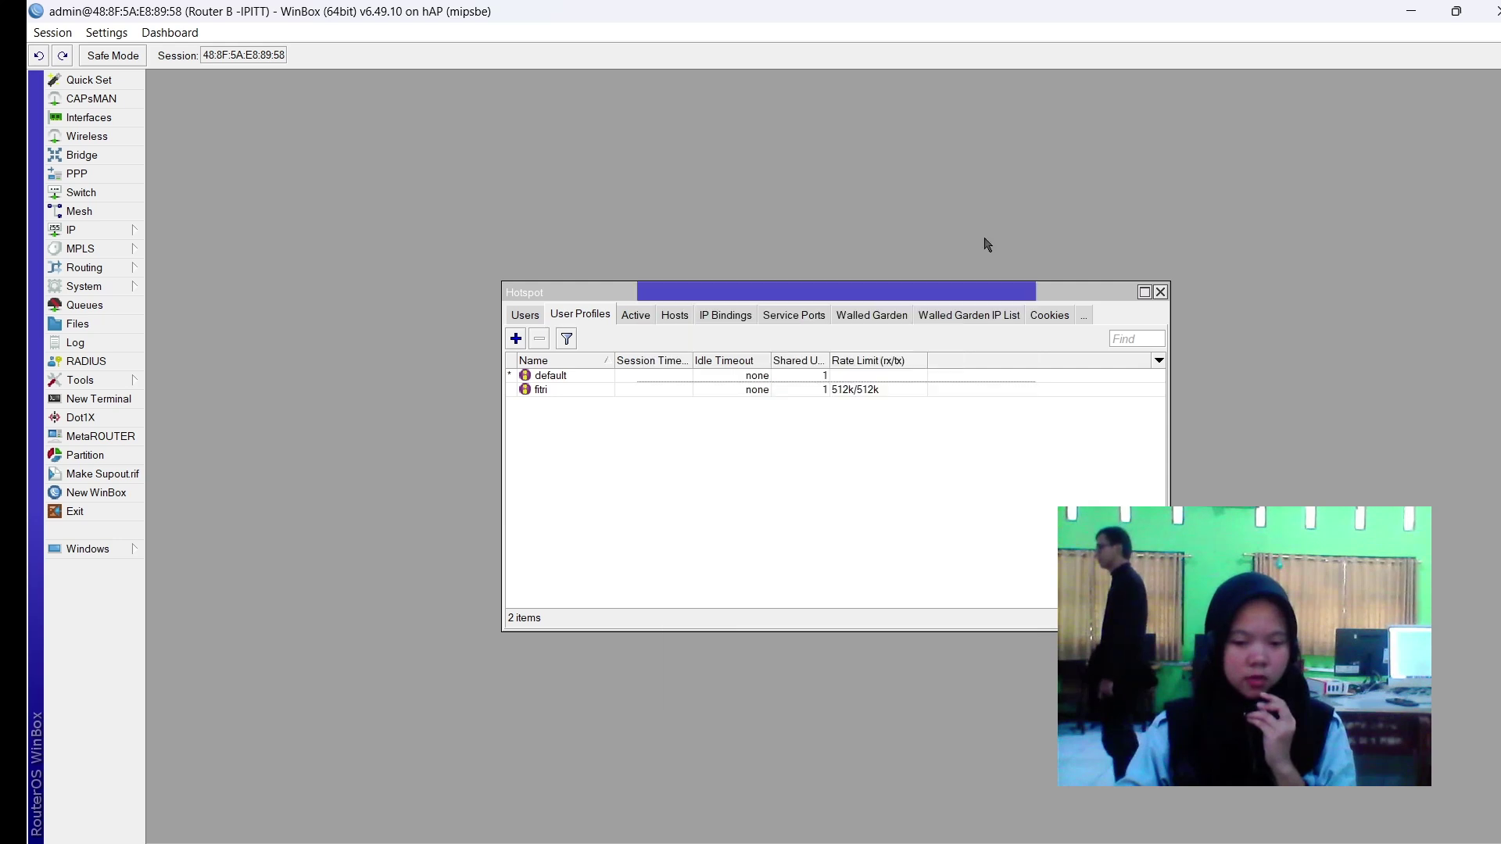
pyautogui.doubleClick(556, 388)
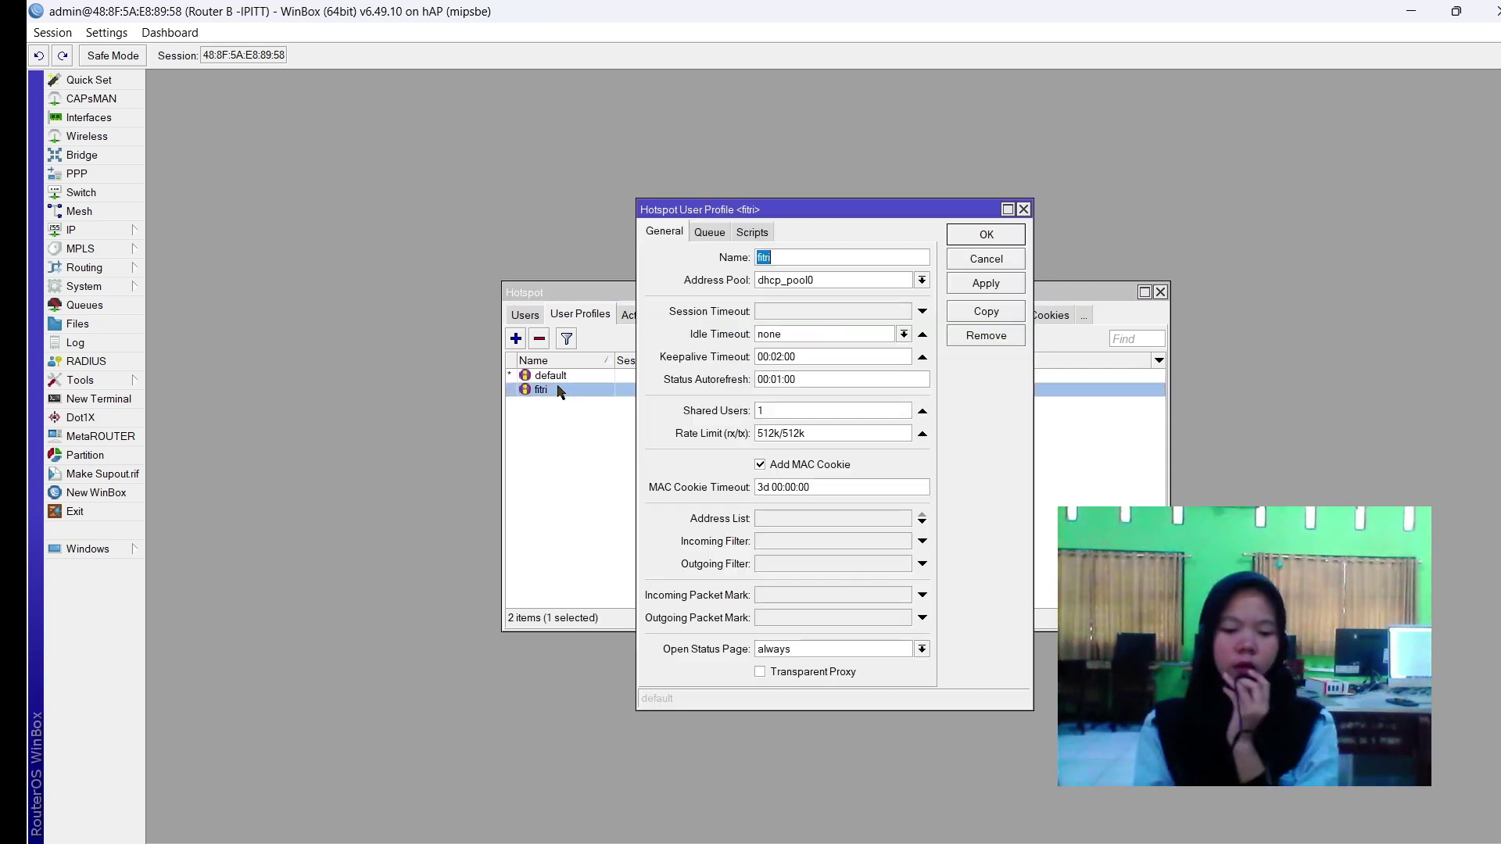
pyautogui.click(997, 313)
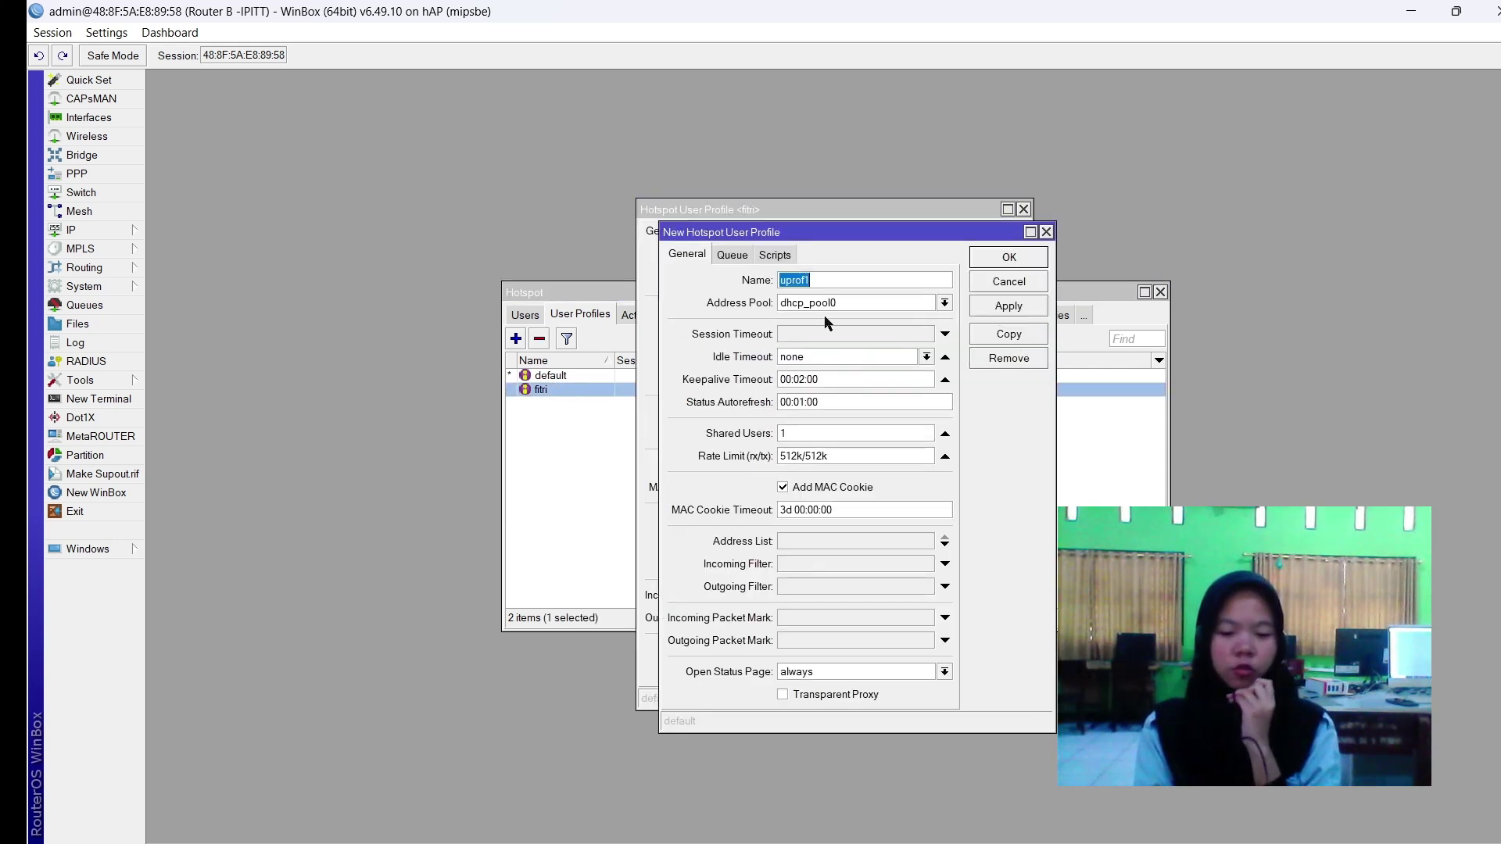
pyautogui.write('sopika')
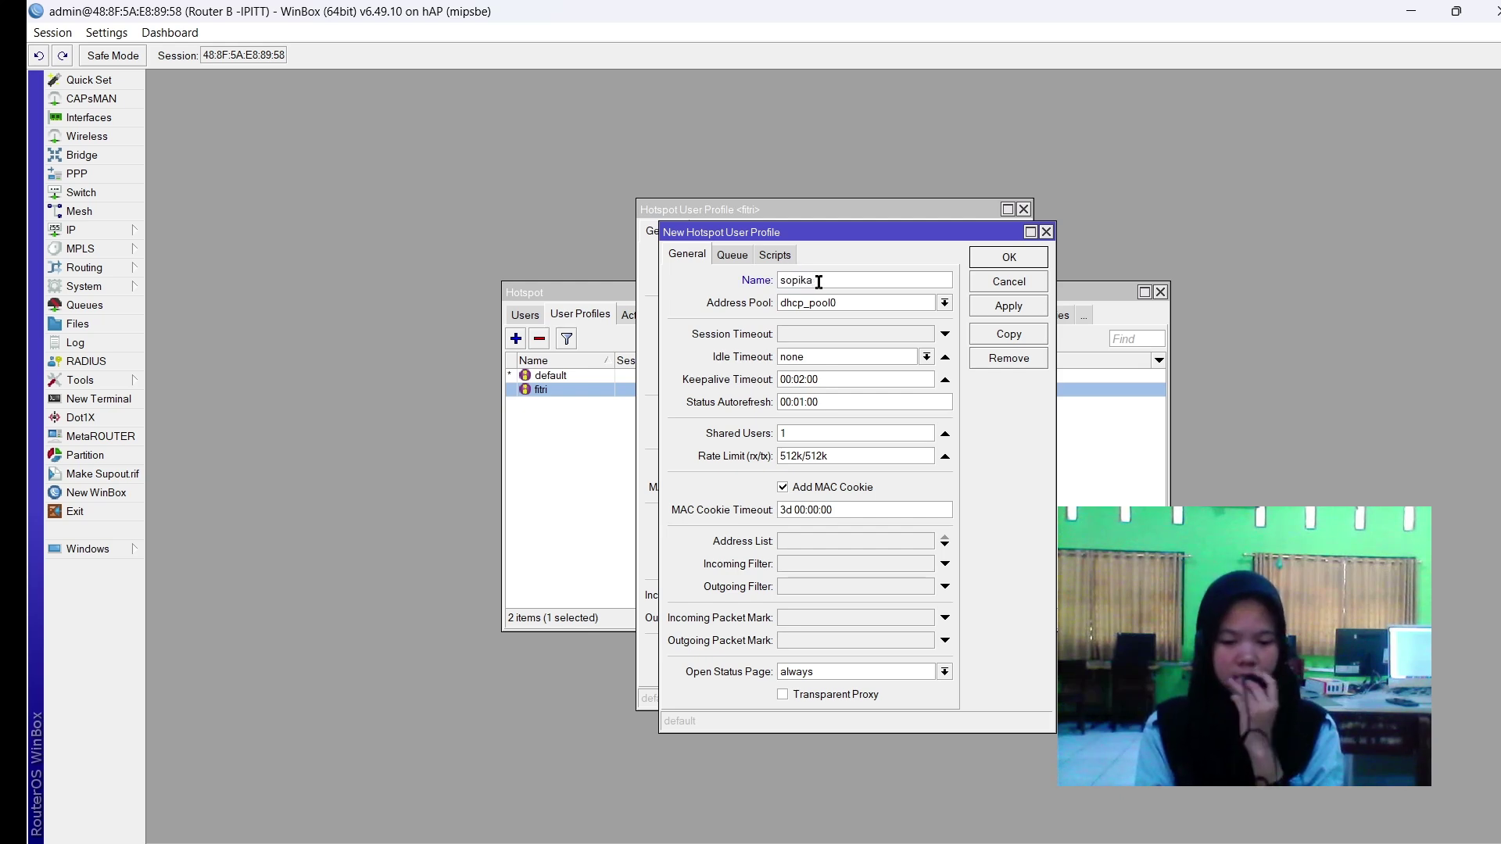
pyautogui.doubleClick(817, 456)
pyautogui.write('256k/')
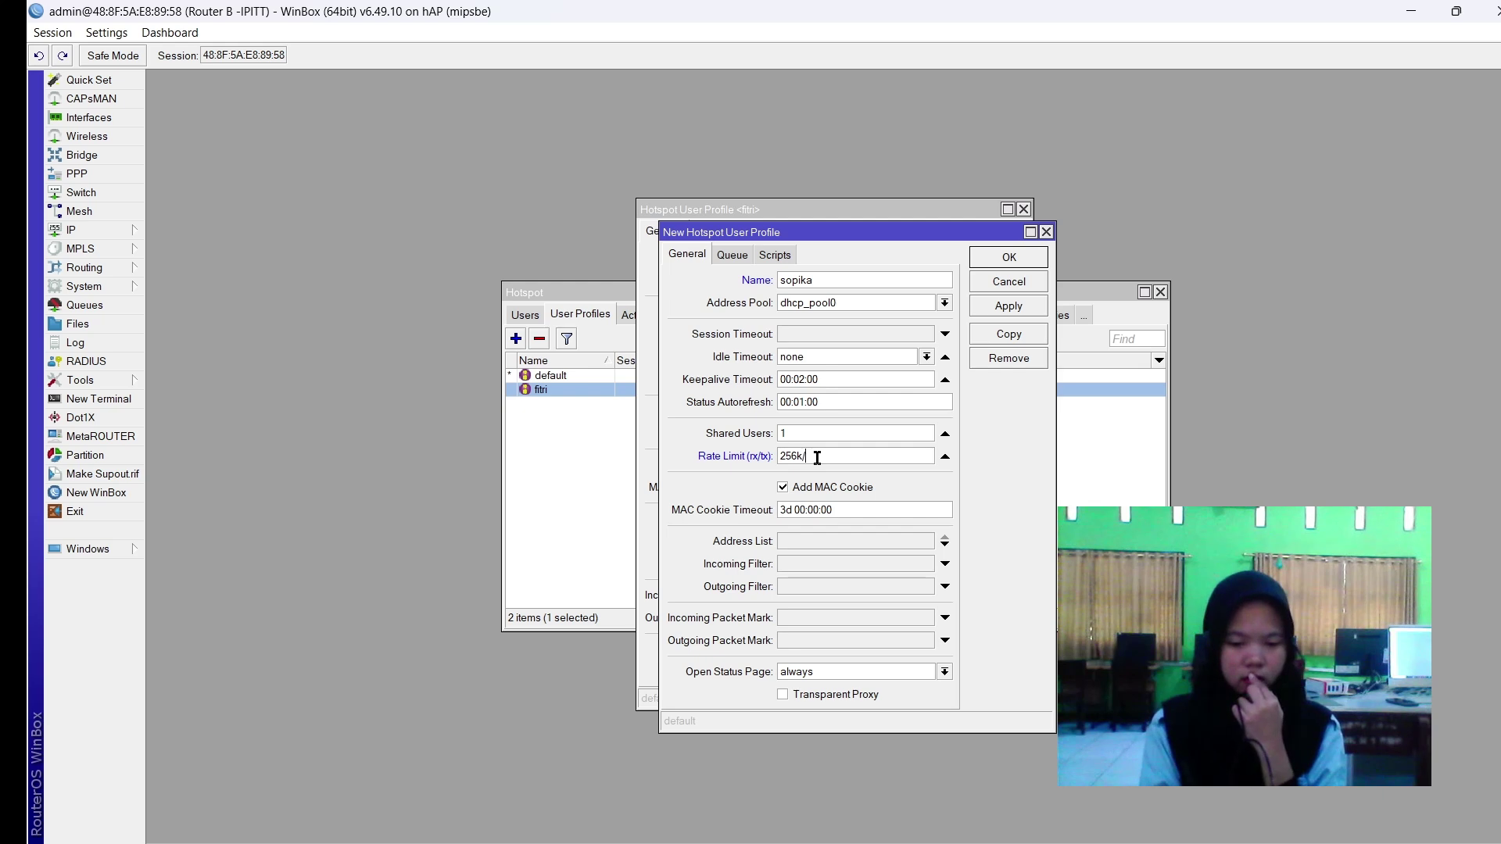
pyautogui.write('256k')
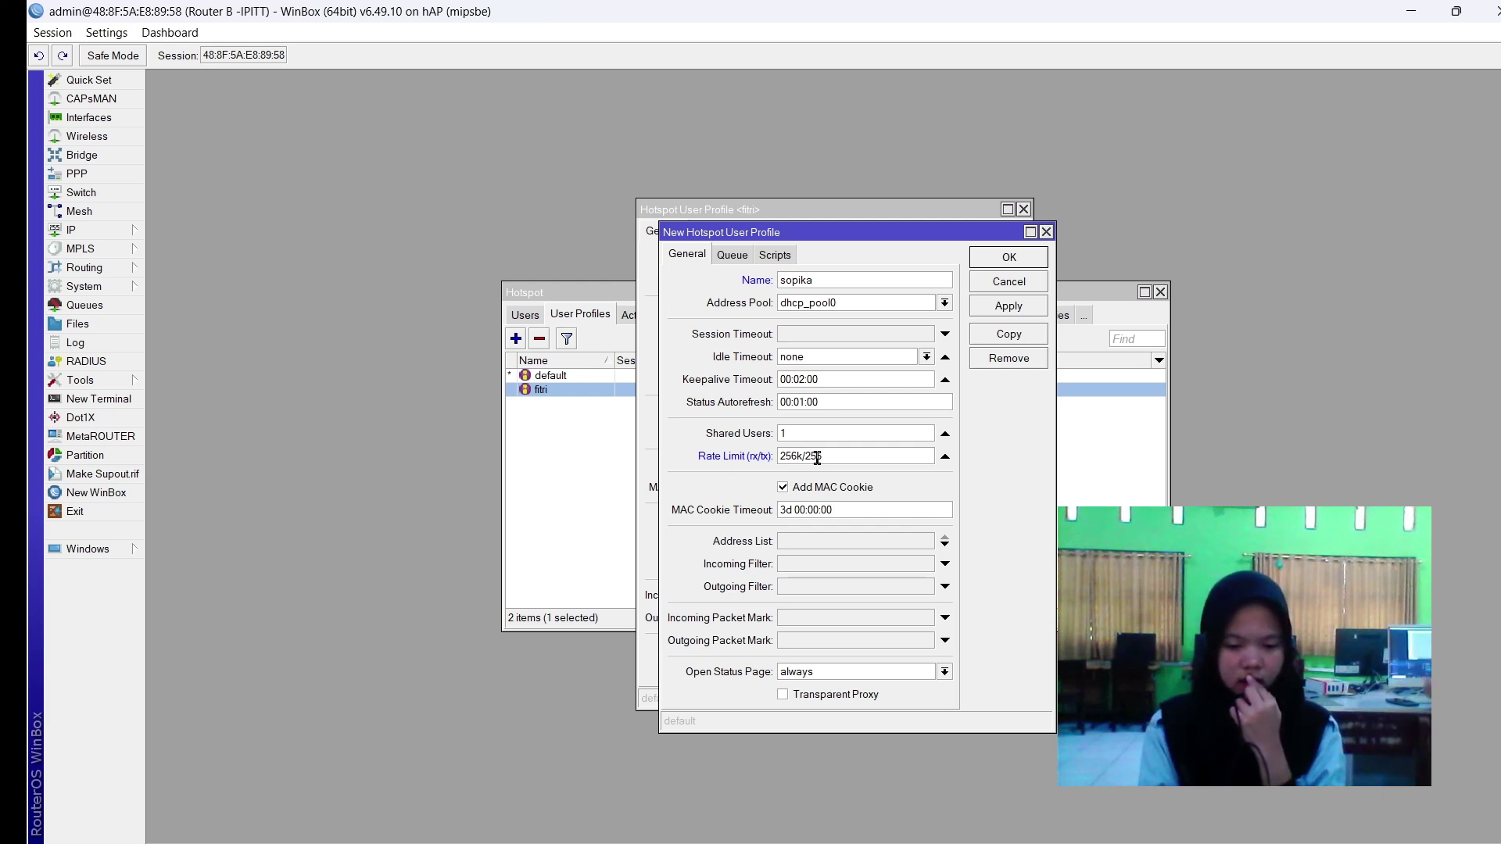
pyautogui.click(830, 305)
pyautogui.click(834, 314)
pyautogui.click(1026, 313)
# Copy sopika into a new profile ipit with rate limit 128k/128k on dhcp_pool0.
pyautogui.click(1013, 336)
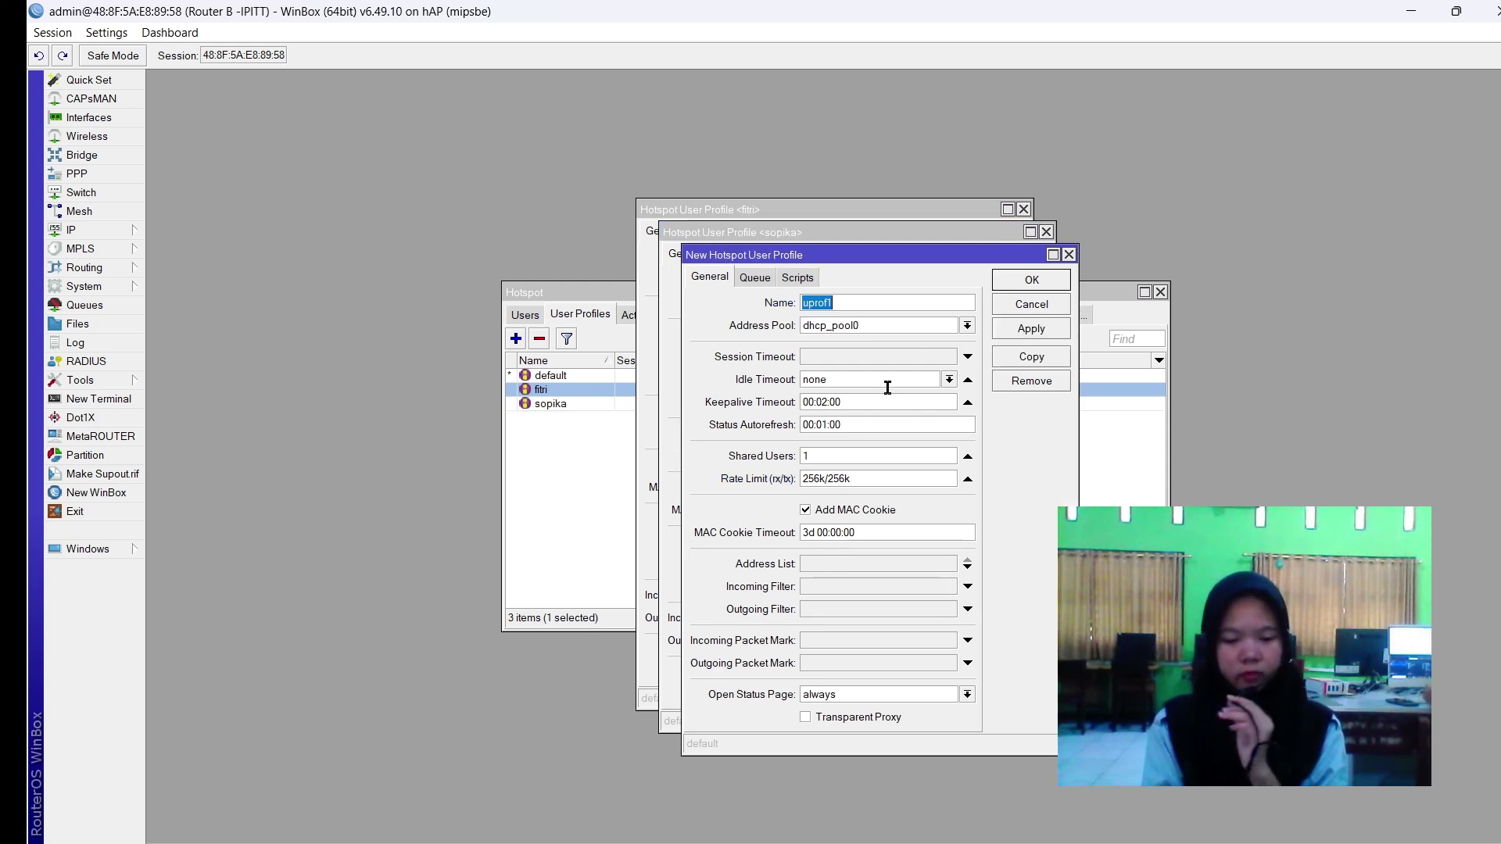
pyautogui.write('ipit')
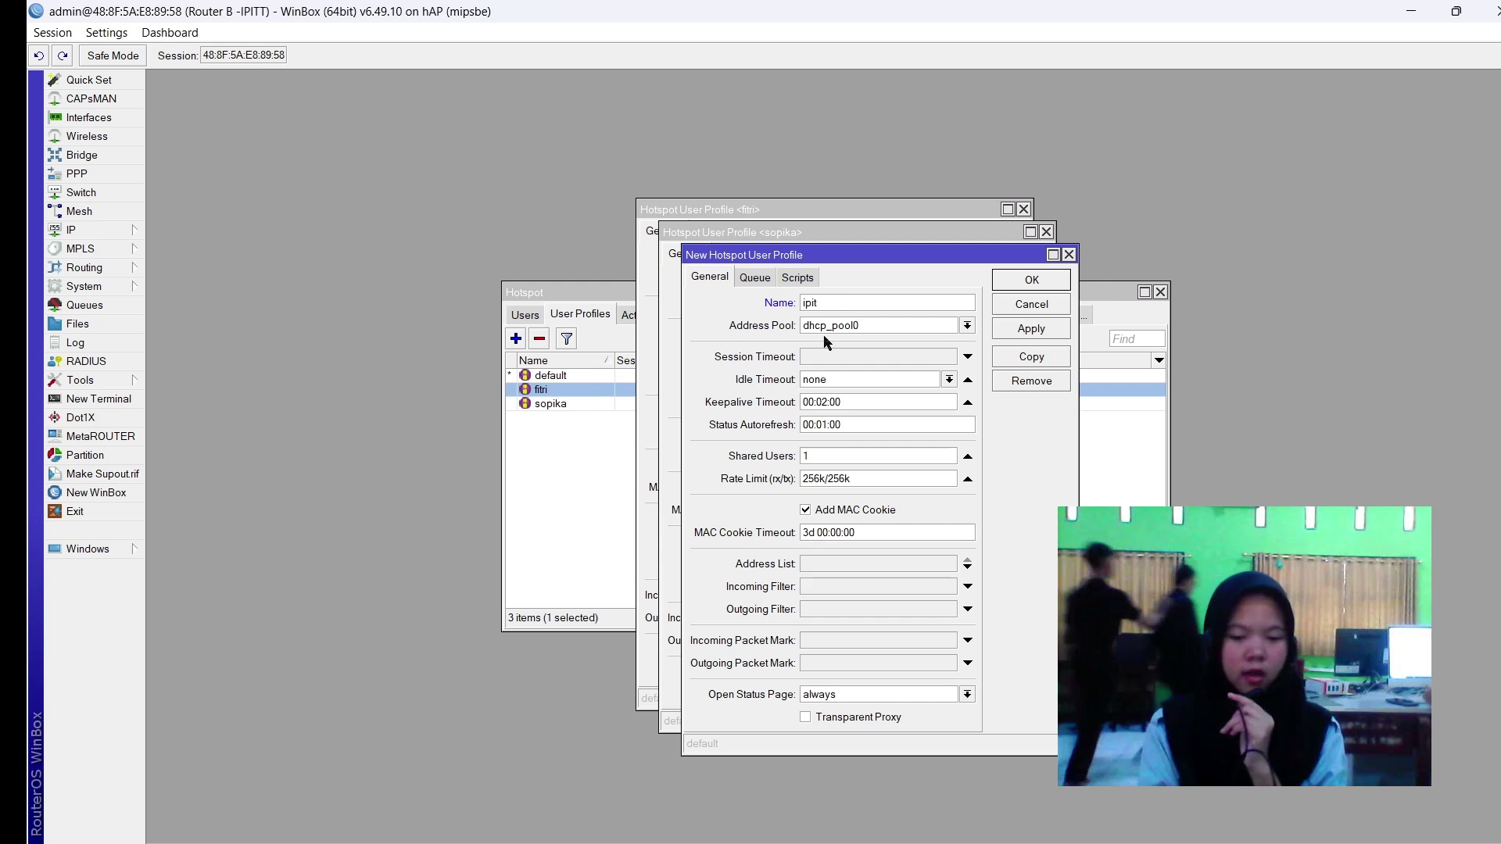
pyautogui.click(828, 326)
pyautogui.click(828, 337)
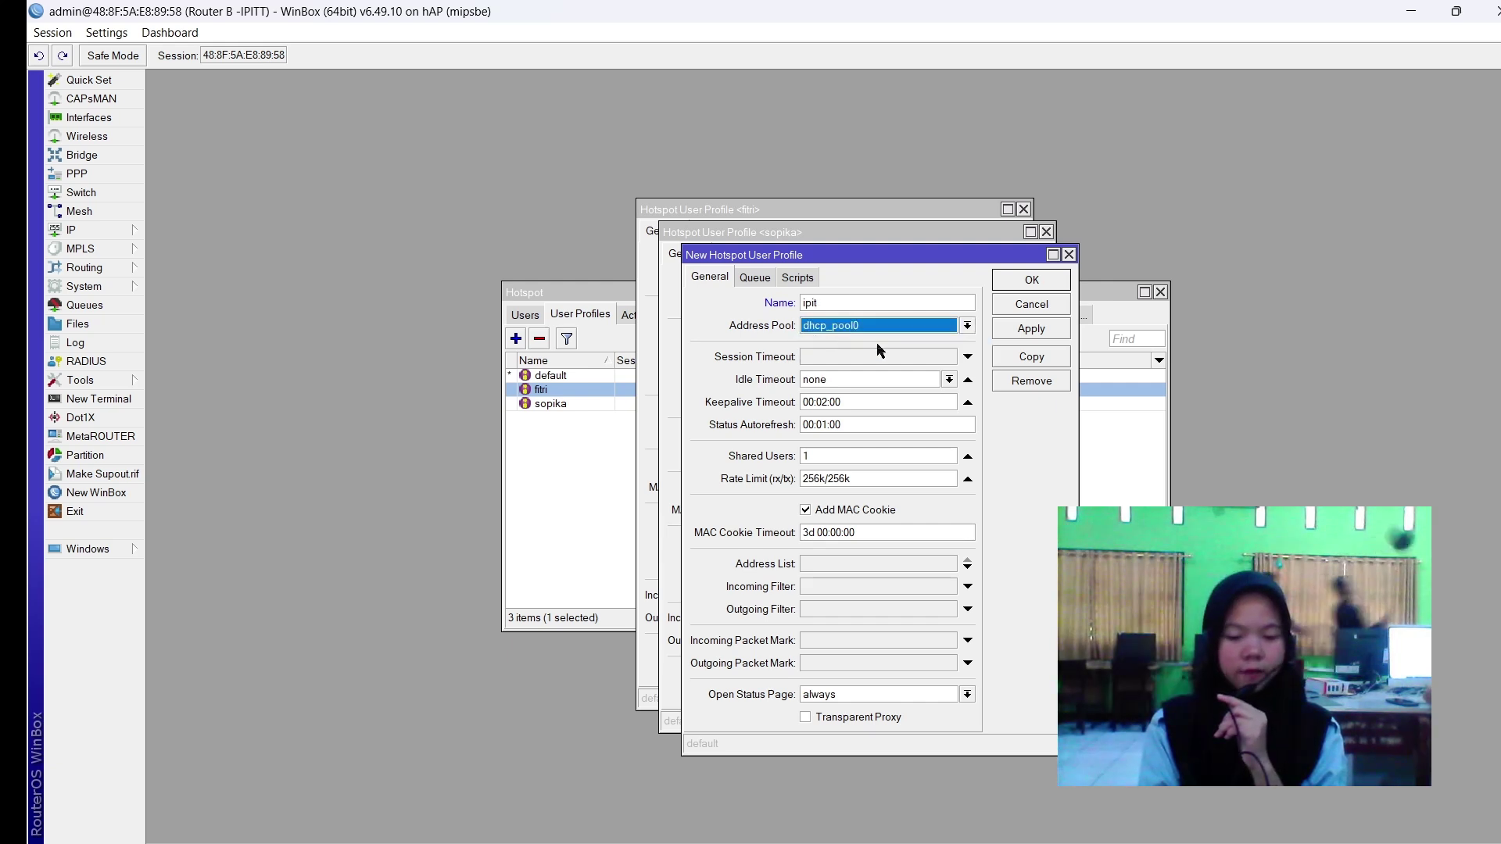
pyautogui.doubleClick(821, 472)
pyautogui.write('128k/128k')
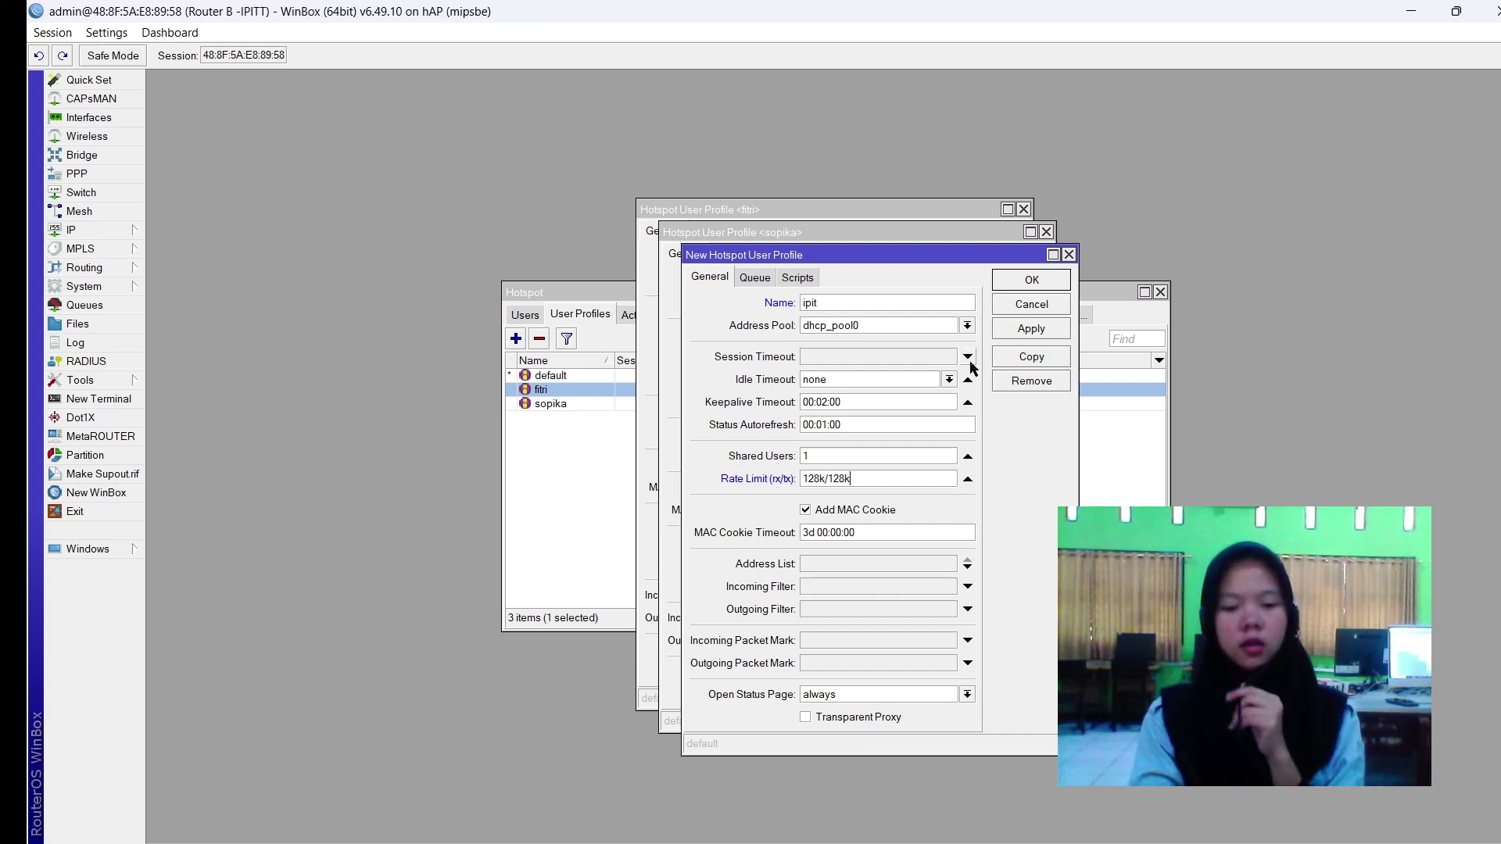
pyautogui.click(1009, 336)
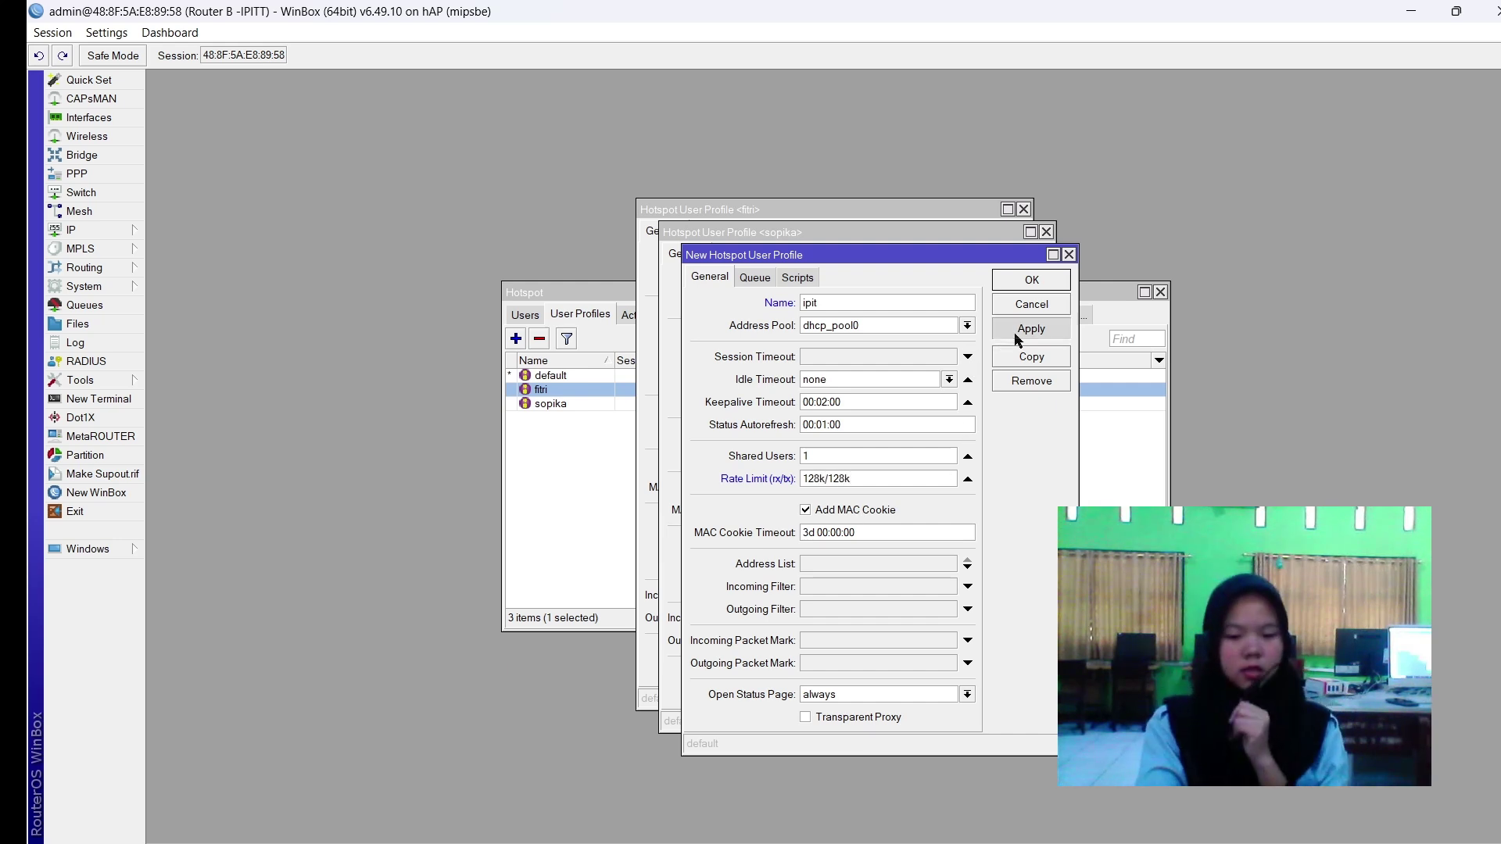
# Close the ipit, sopika and fitri profile dialogs, applying fitri's settings.
pyautogui.click(1042, 282)
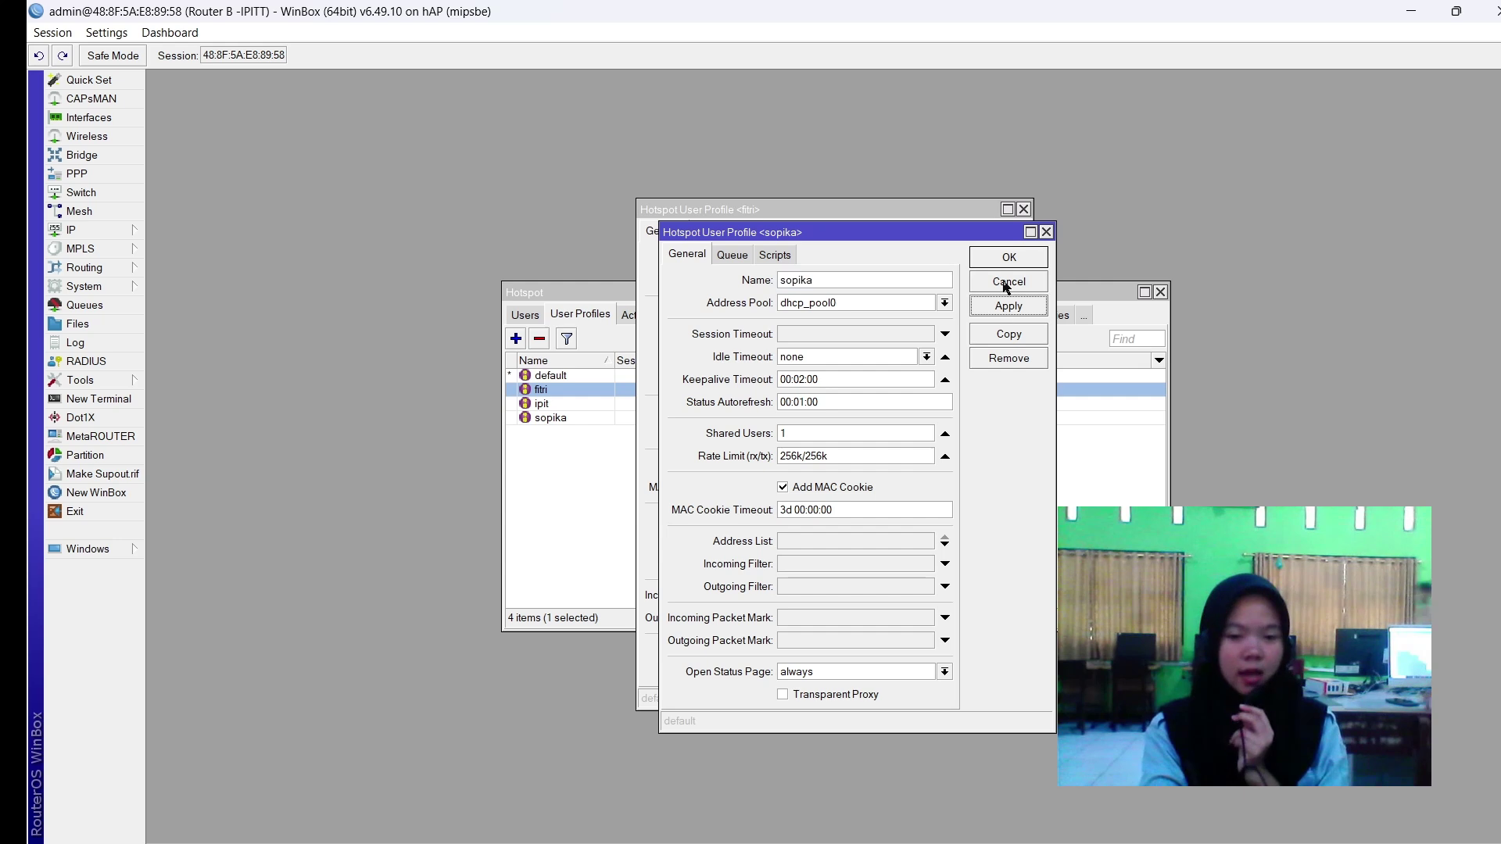
pyautogui.click(1006, 260)
pyautogui.click(987, 283)
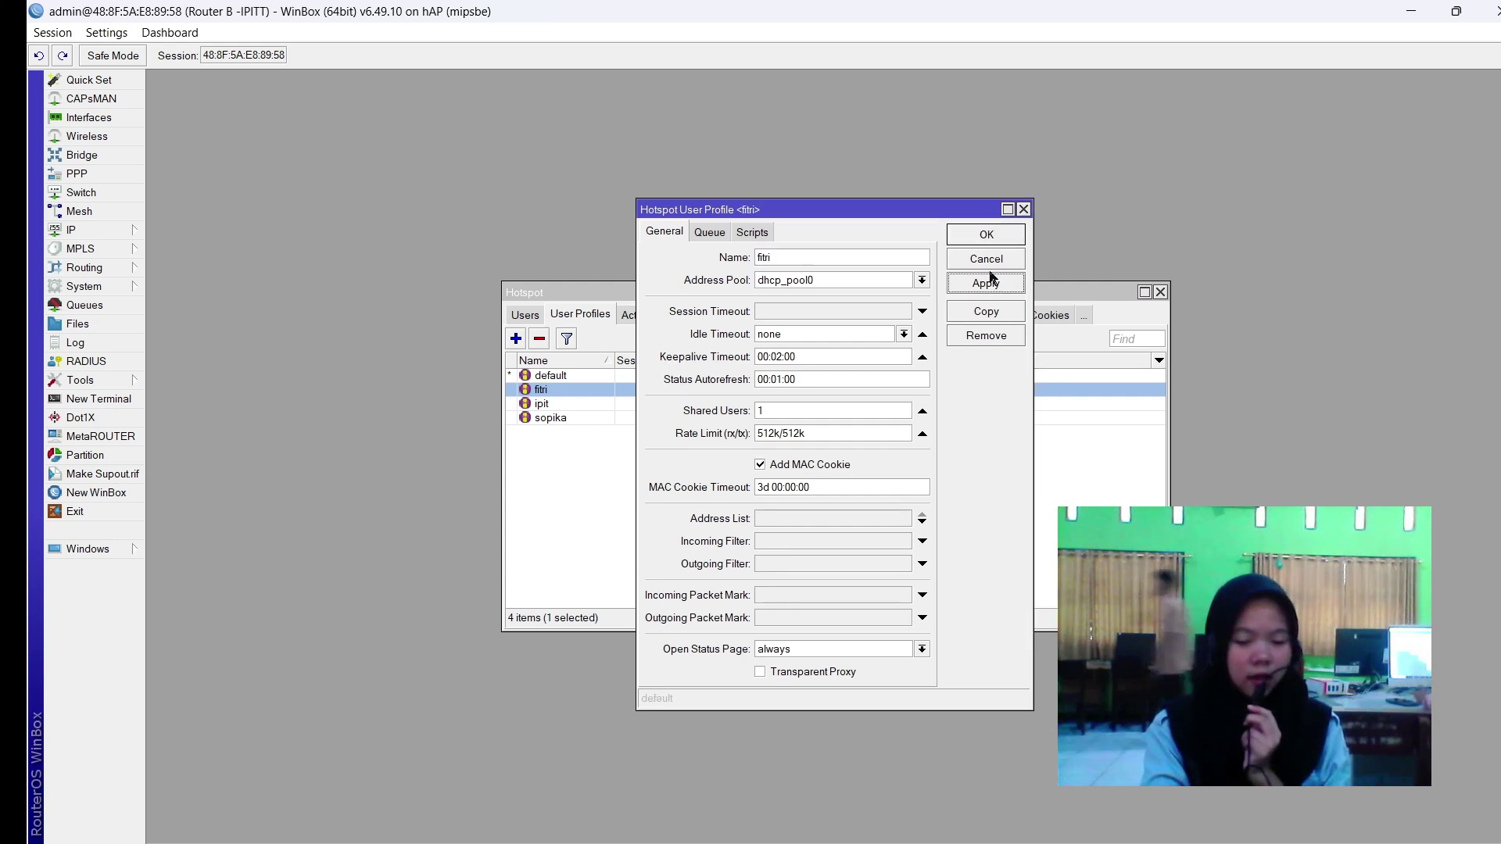
pyautogui.click(981, 234)
pyautogui.click(663, 451)
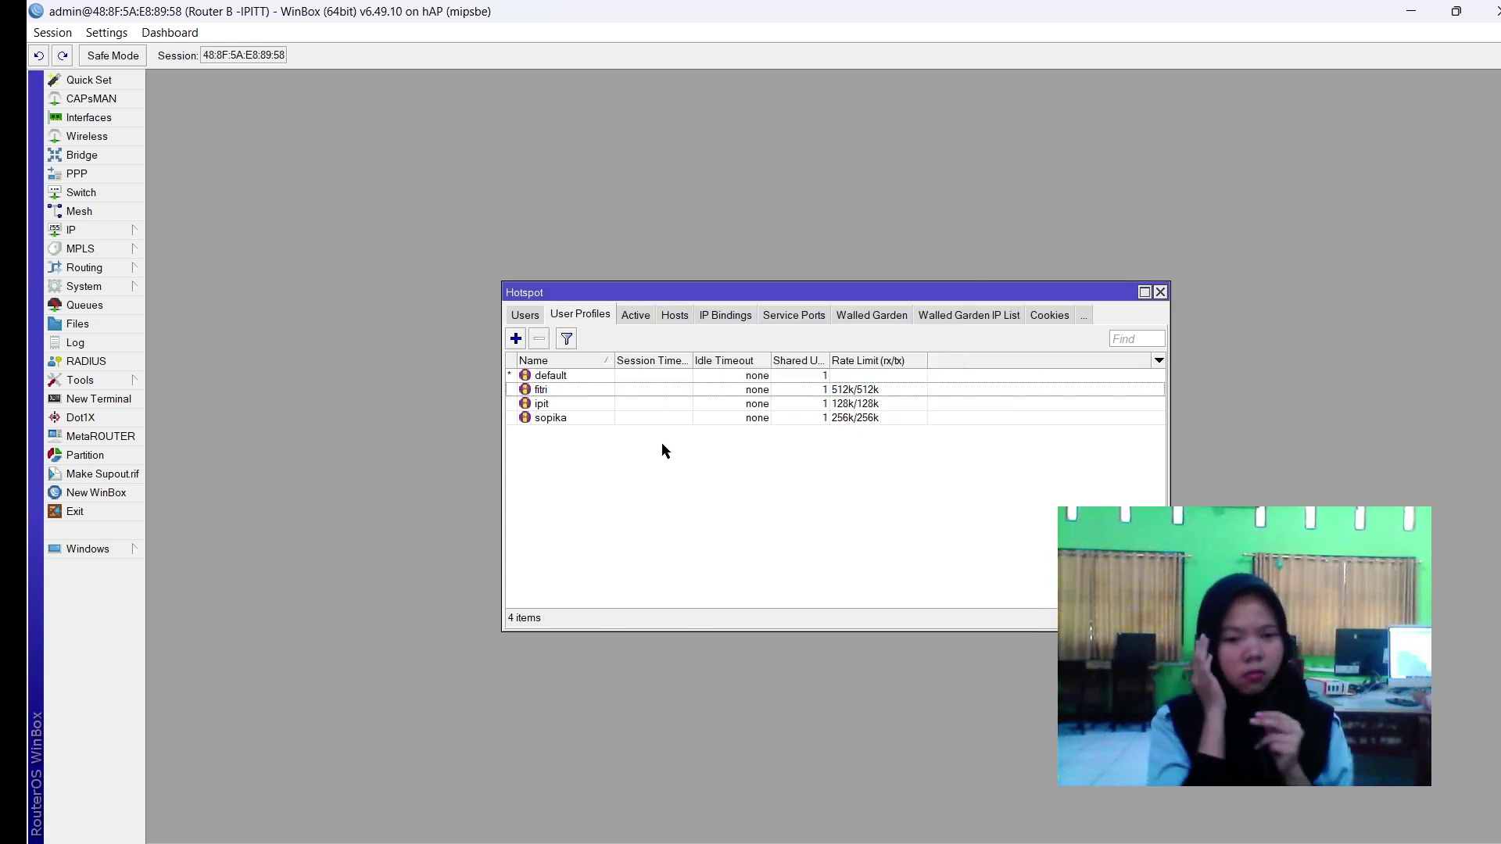
# Copy fitri into a new 512k/512k profile named nesred.
pyautogui.doubleClick(844, 391)
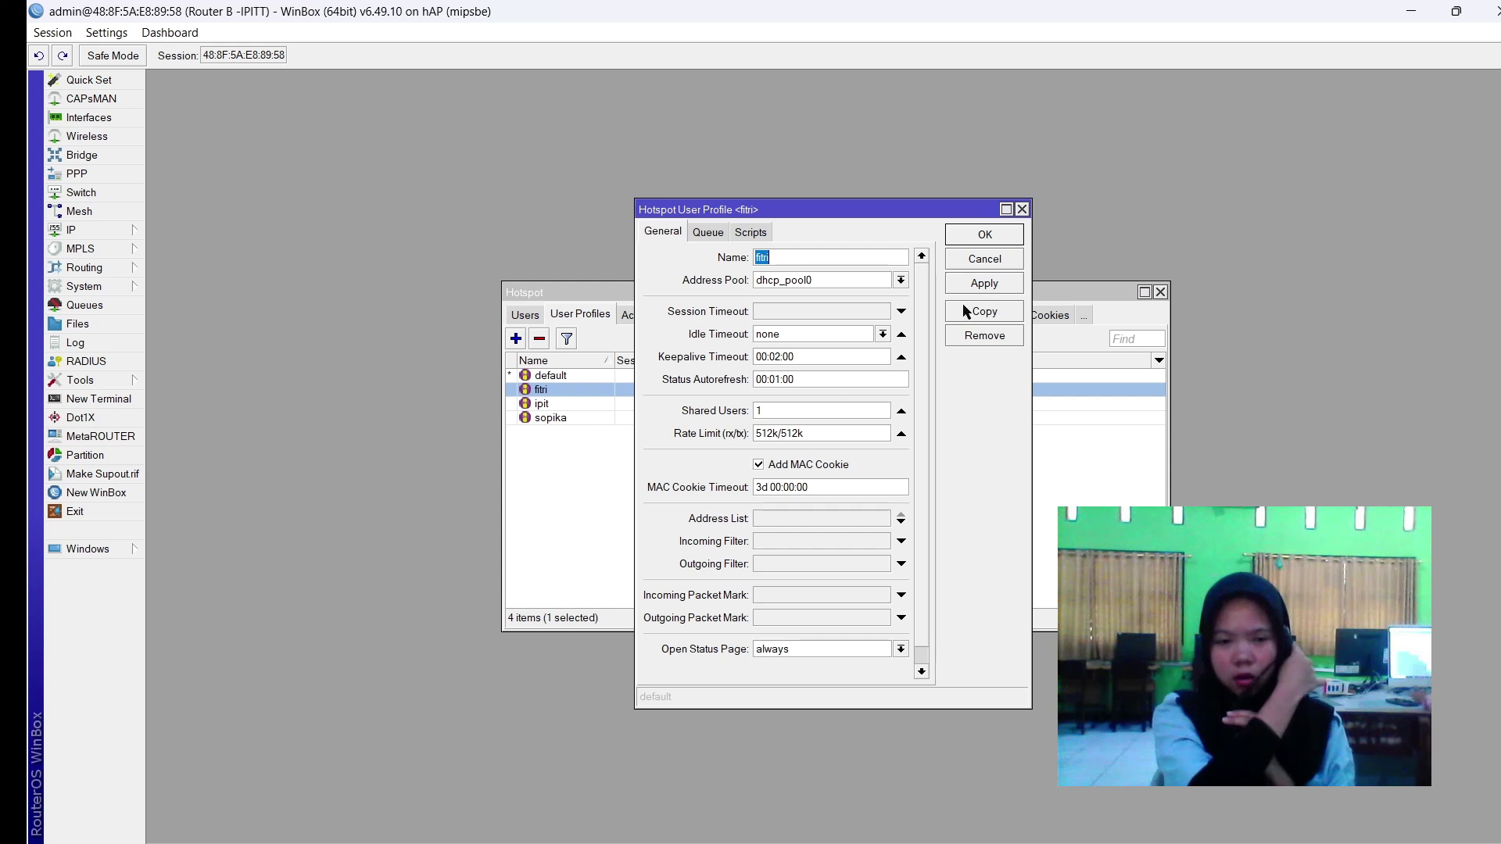
pyautogui.click(984, 312)
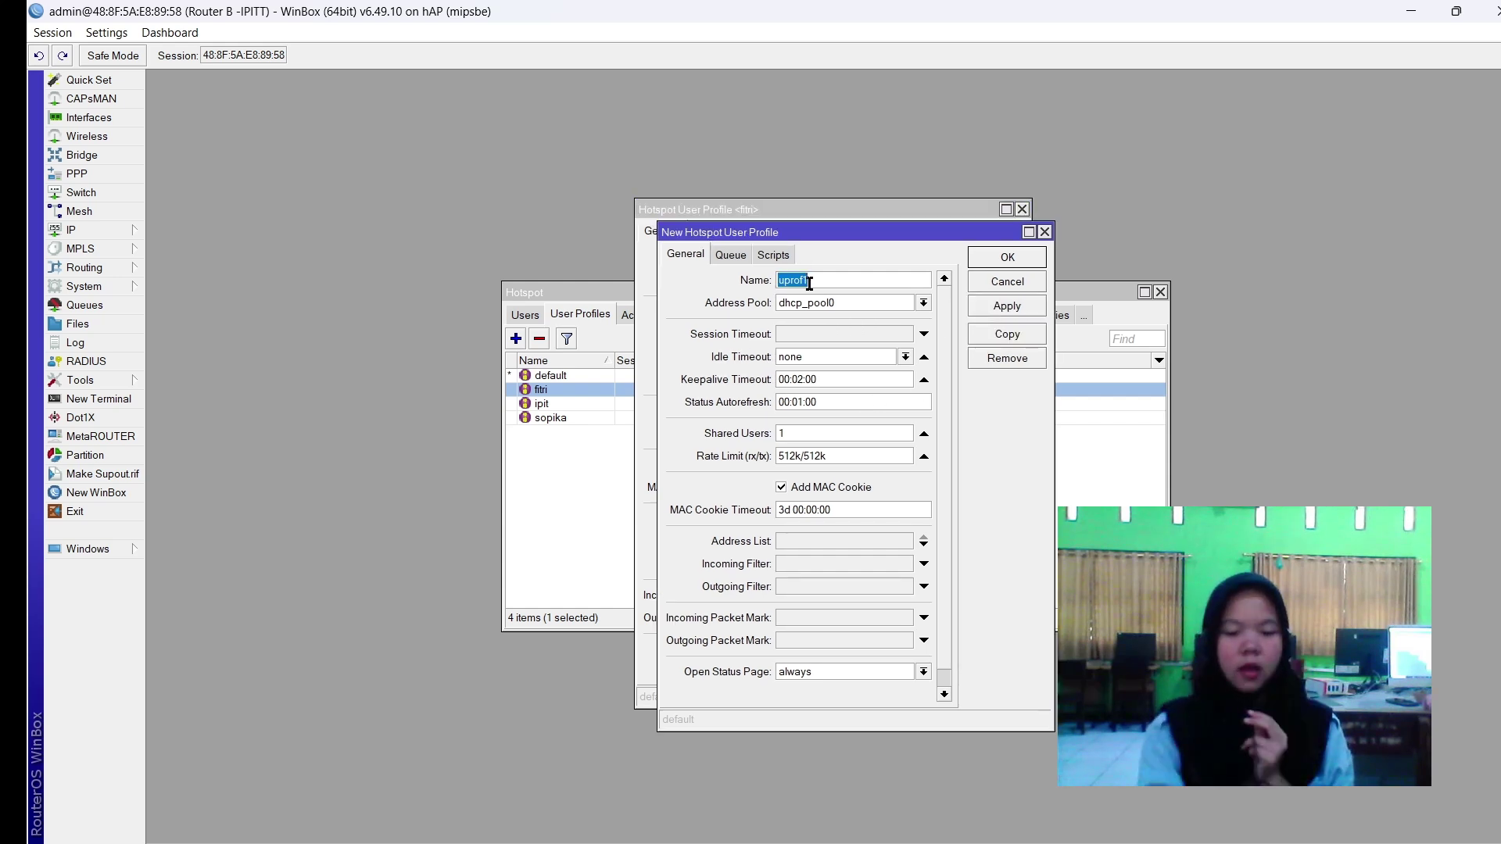
pyautogui.write('nesred')
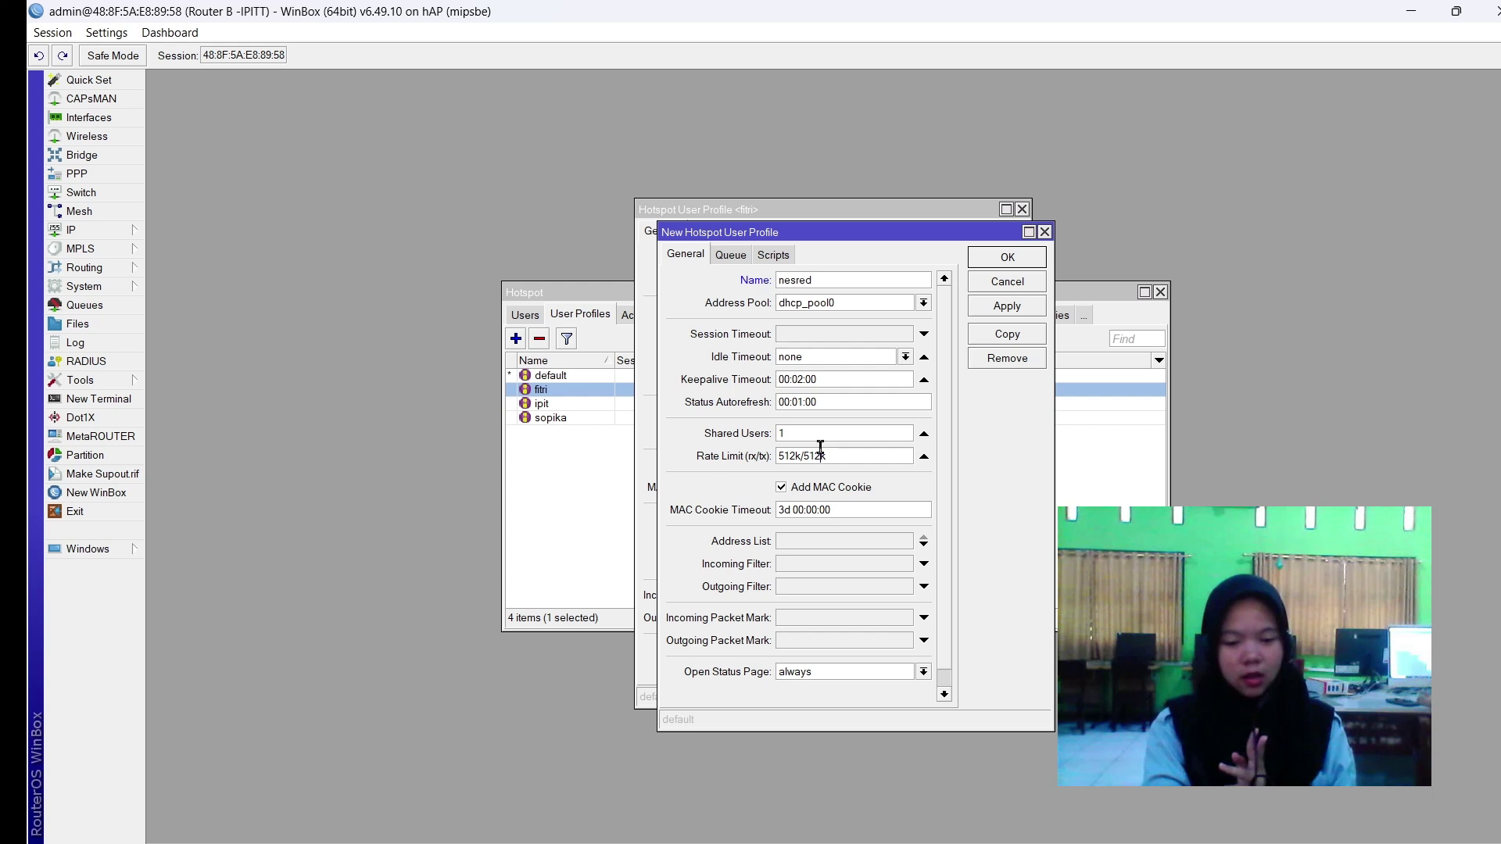
pyautogui.click(999, 307)
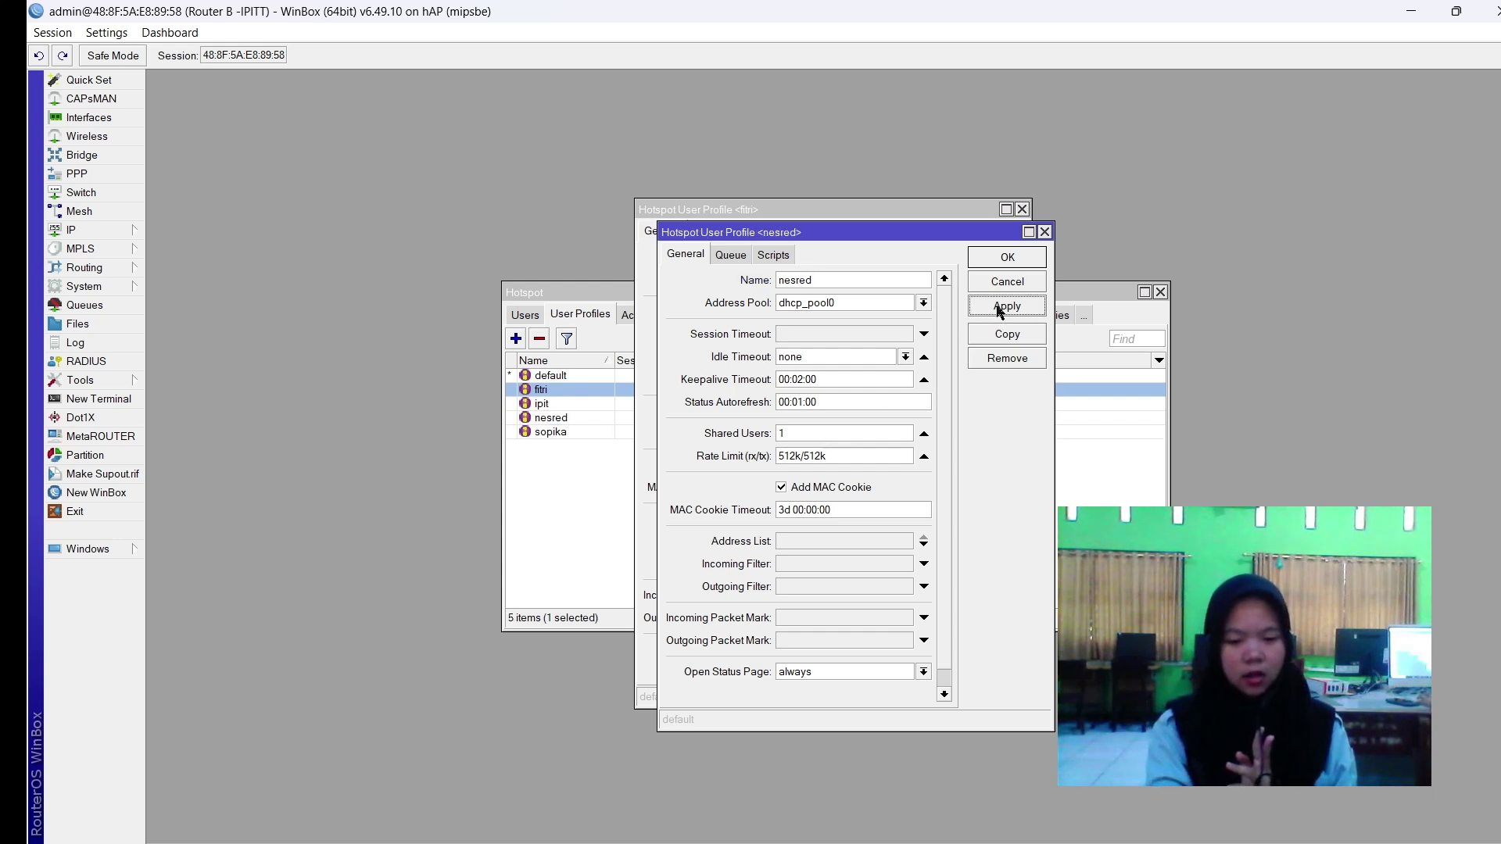
pyautogui.click(1025, 264)
pyautogui.click(991, 286)
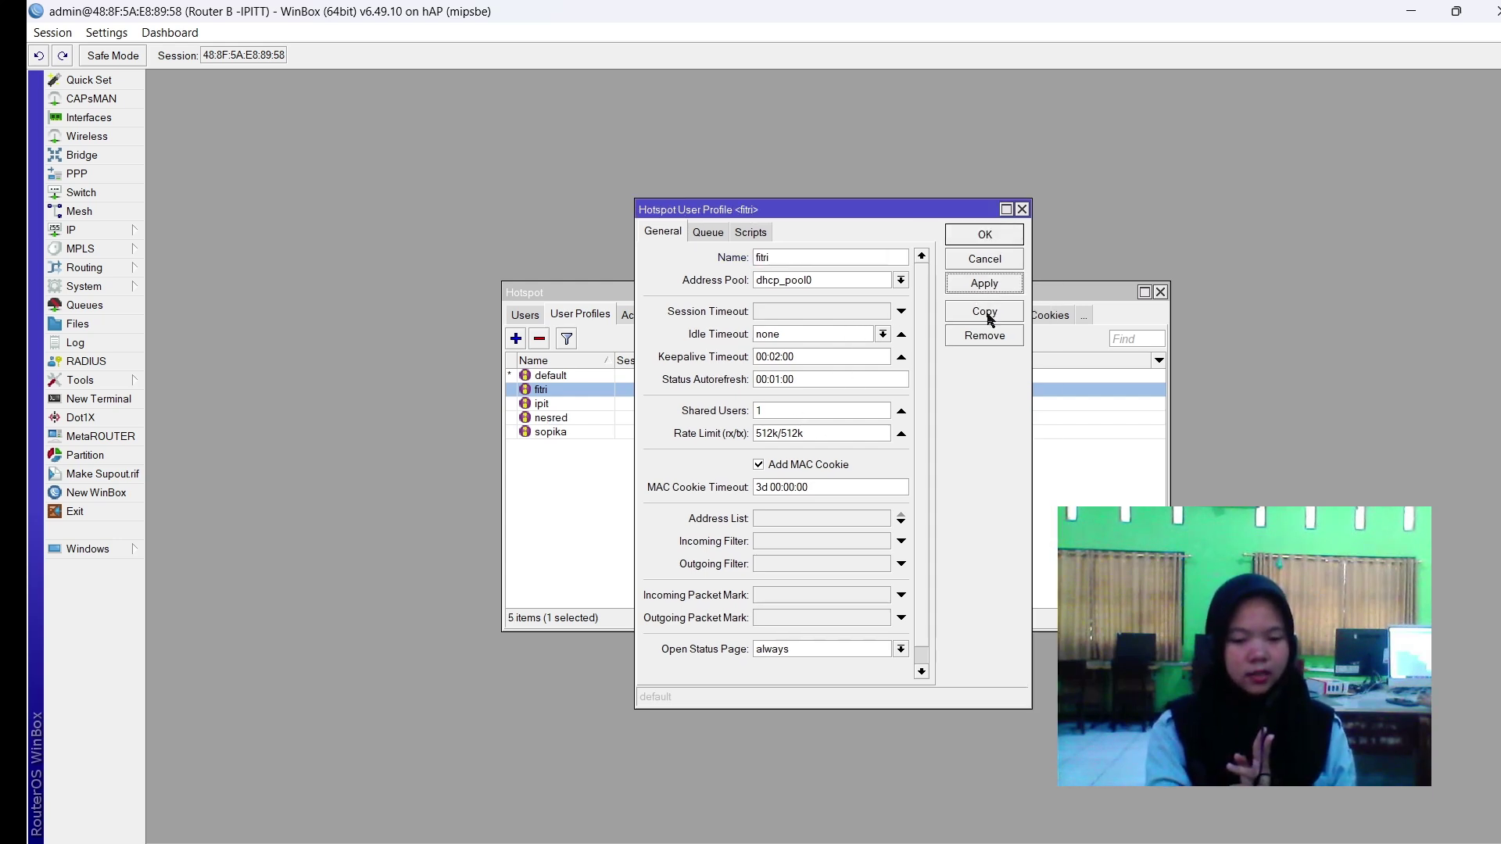
pyautogui.click(985, 235)
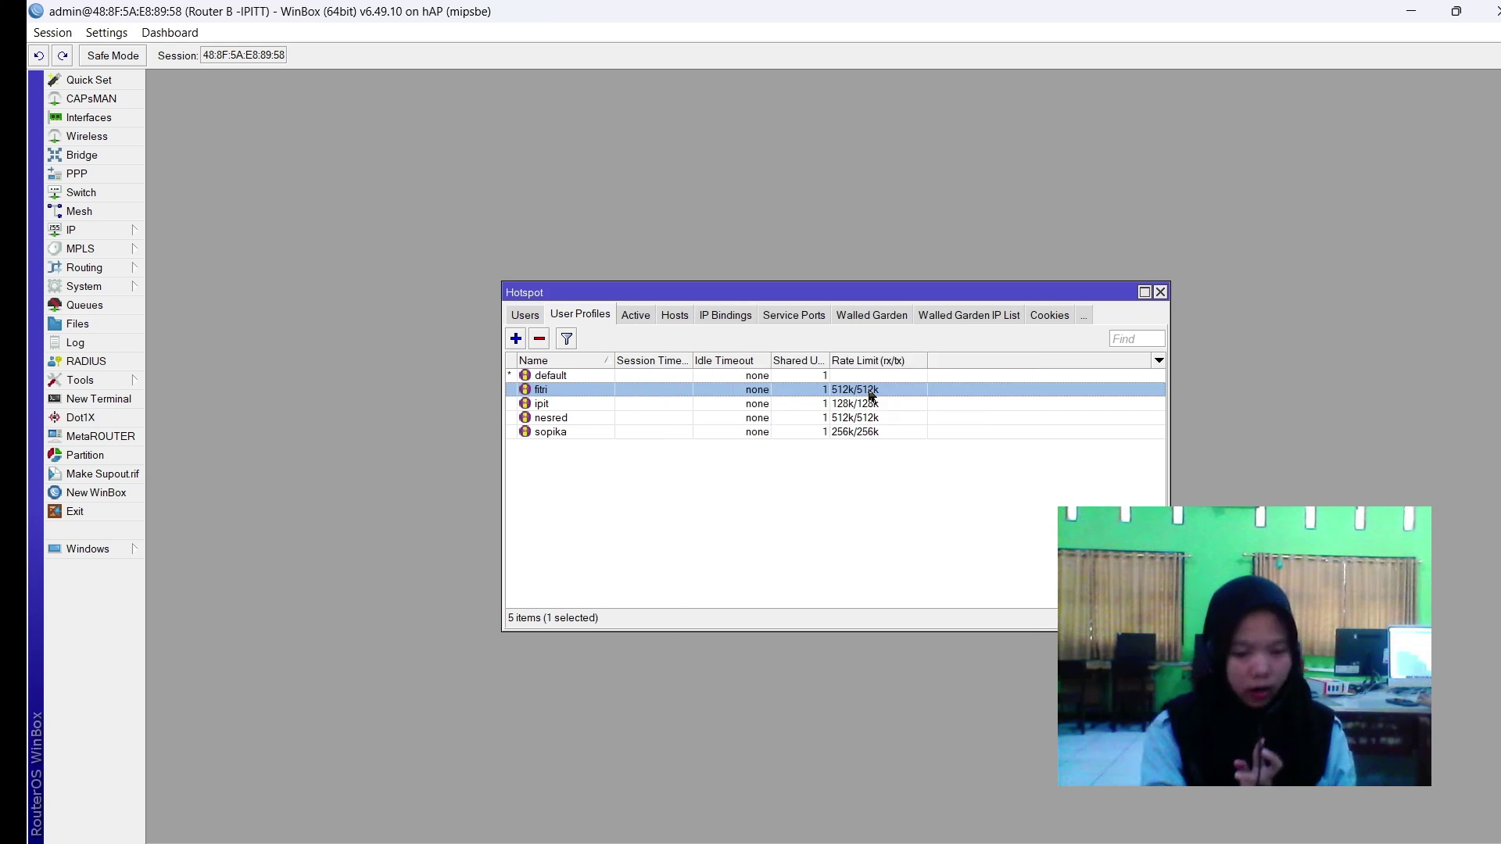
# Copy ipit into a new 128k/128k profile named smkbisa.
pyautogui.doubleClick(857, 403)
pyautogui.click(989, 283)
pyautogui.click(985, 311)
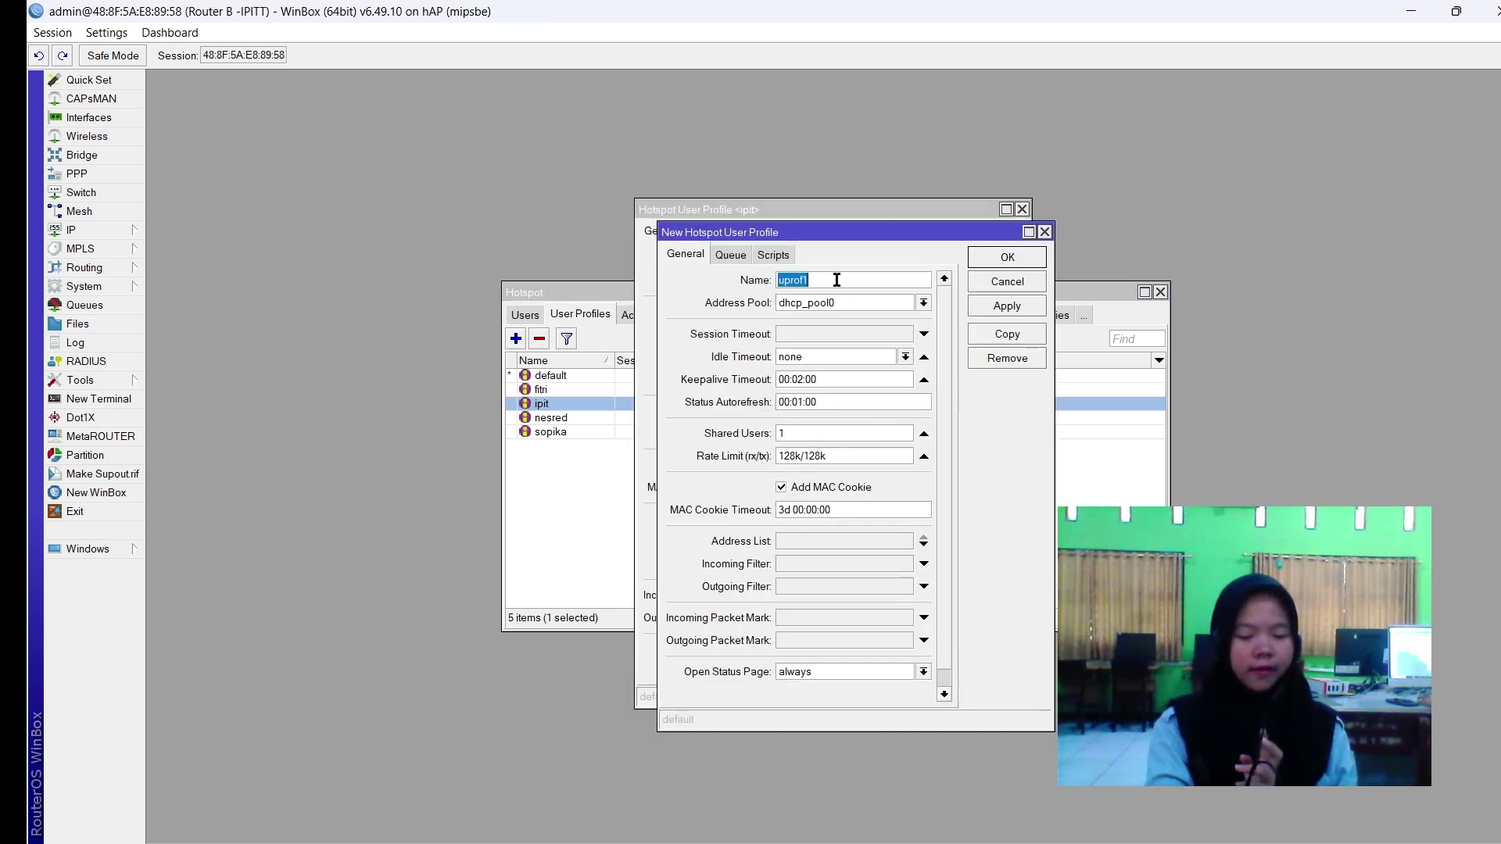
pyautogui.write('smkbisa')
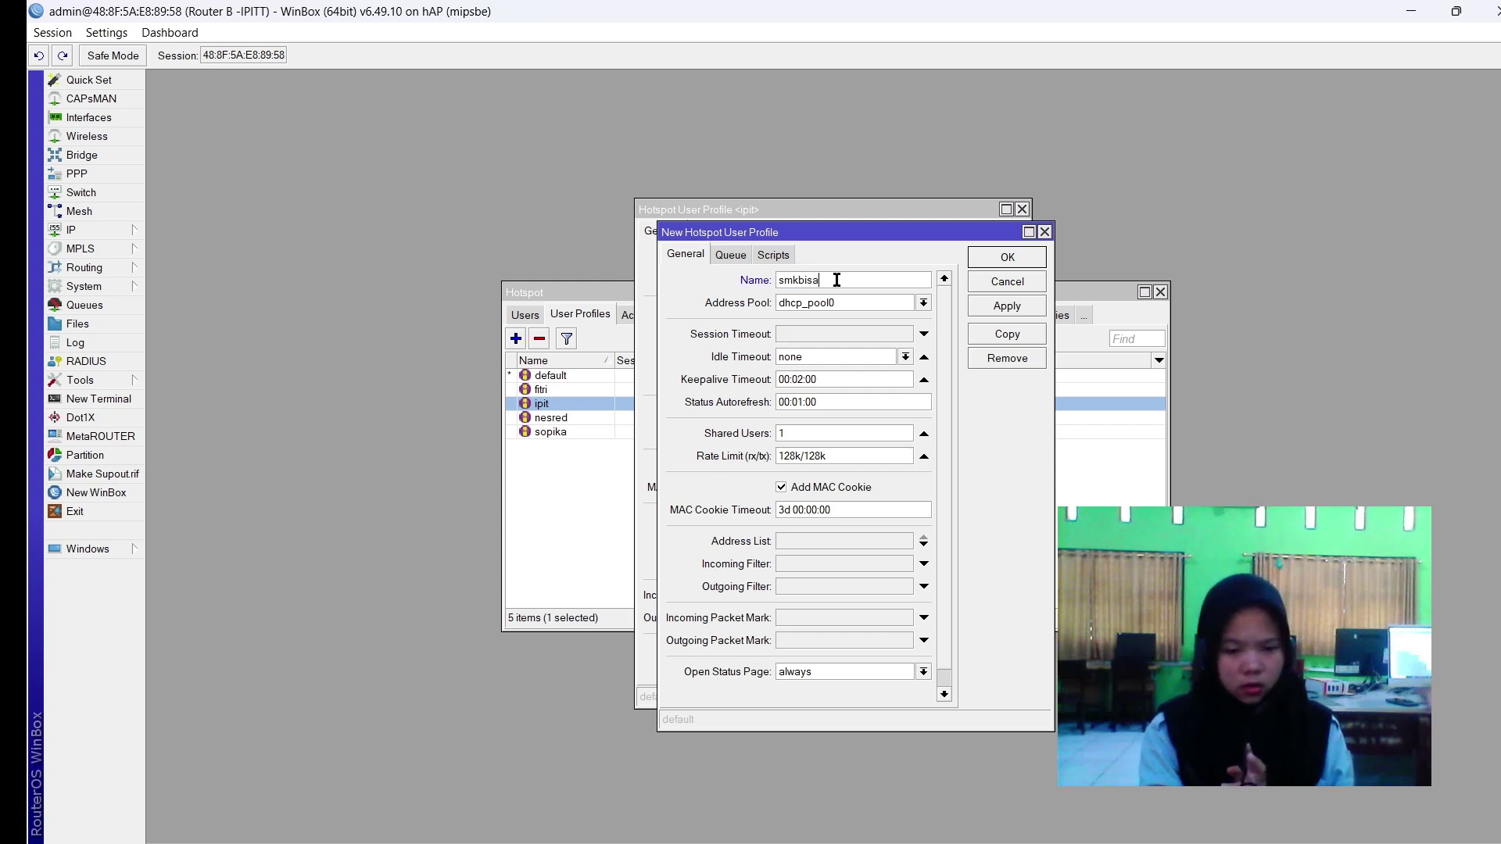
pyautogui.click(1007, 305)
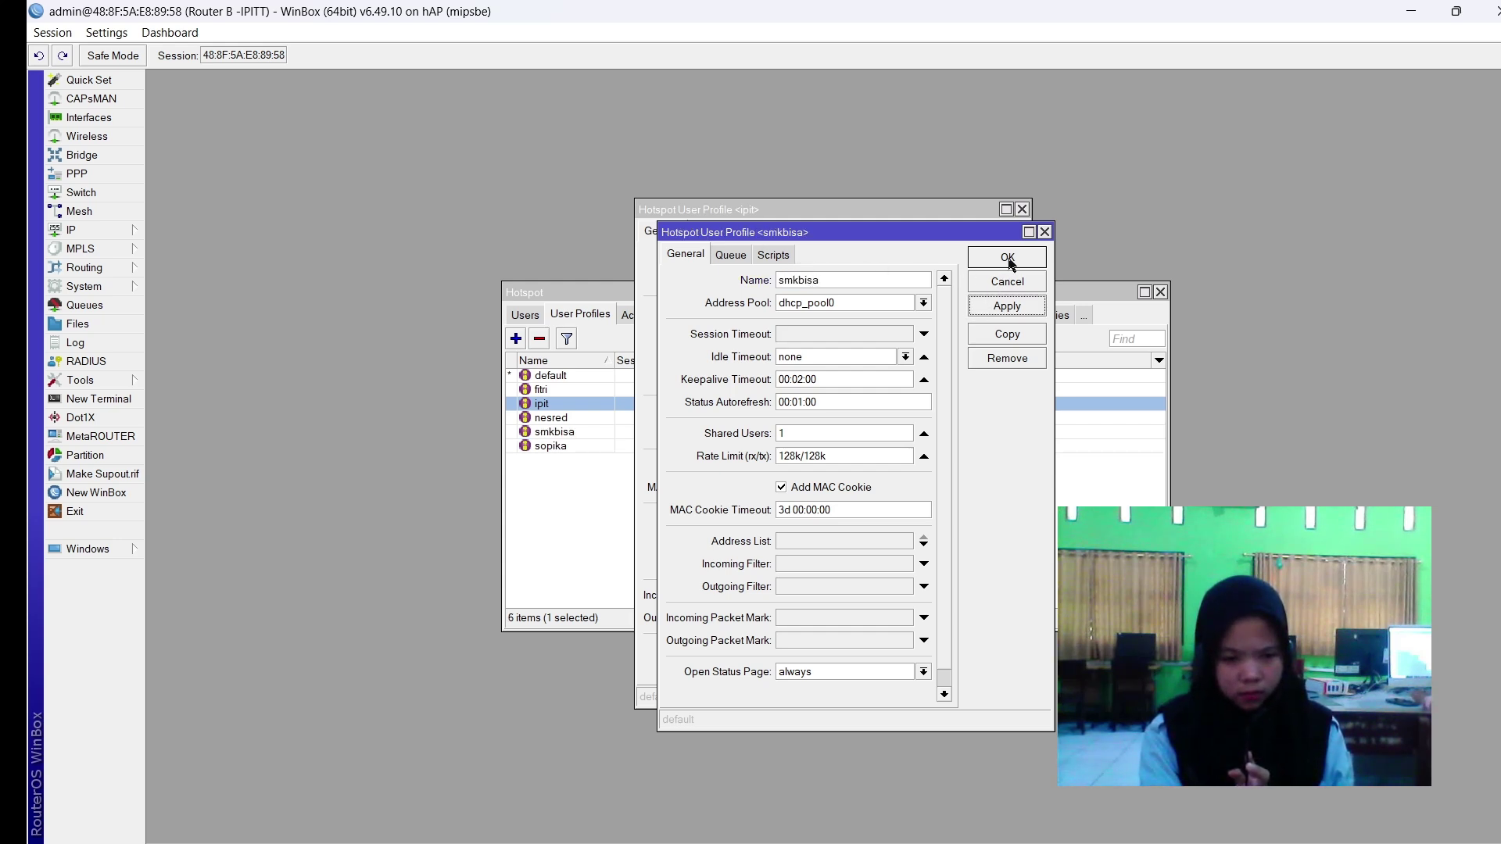
pyautogui.click(1008, 257)
pyautogui.click(975, 289)
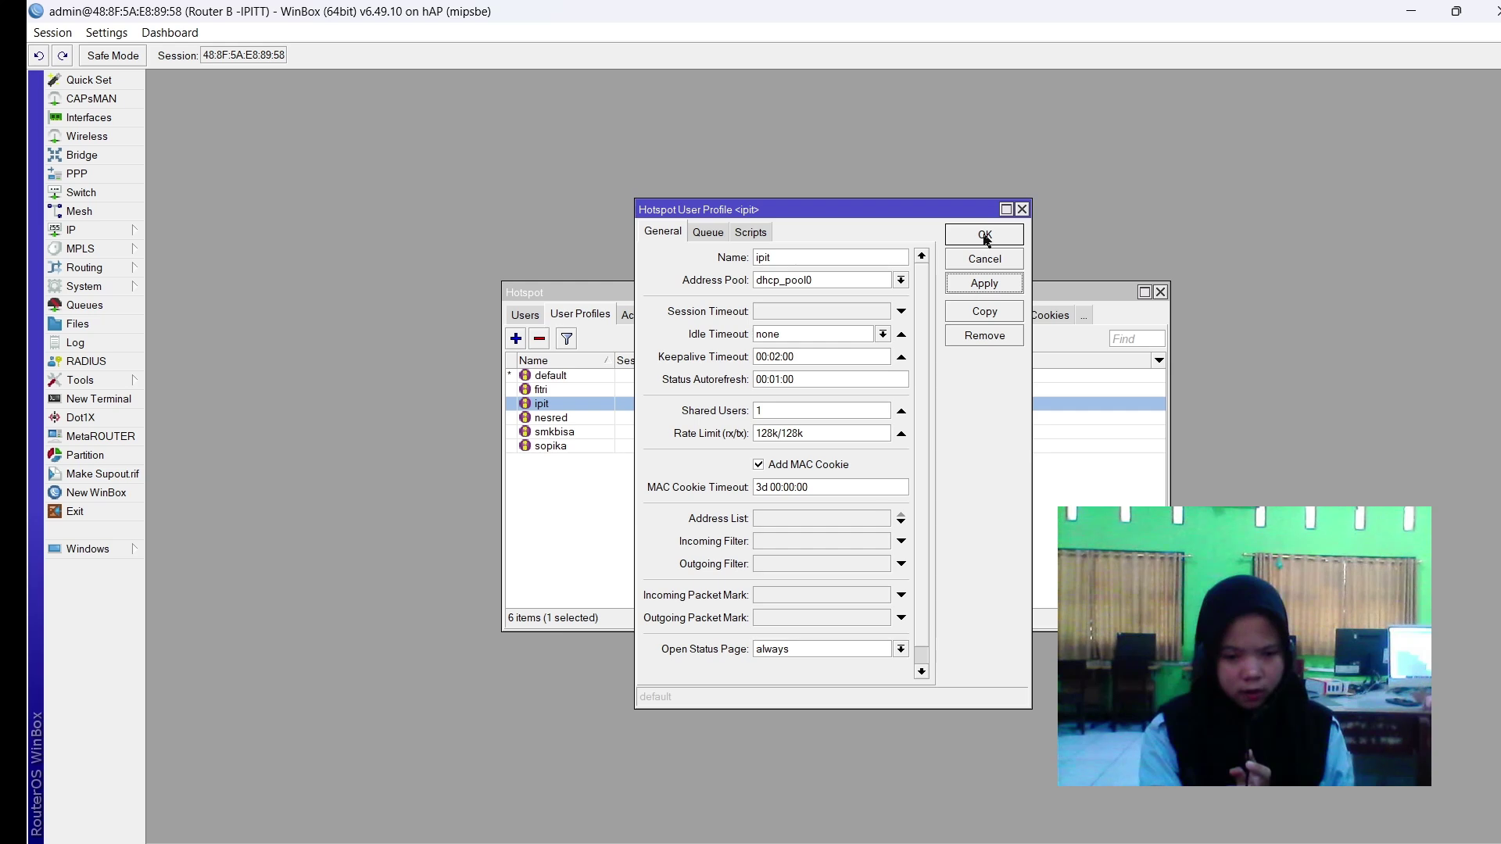
pyautogui.click(984, 236)
# Copy sopika into a new 256k/256k profile named imut.
pyautogui.doubleClick(851, 444)
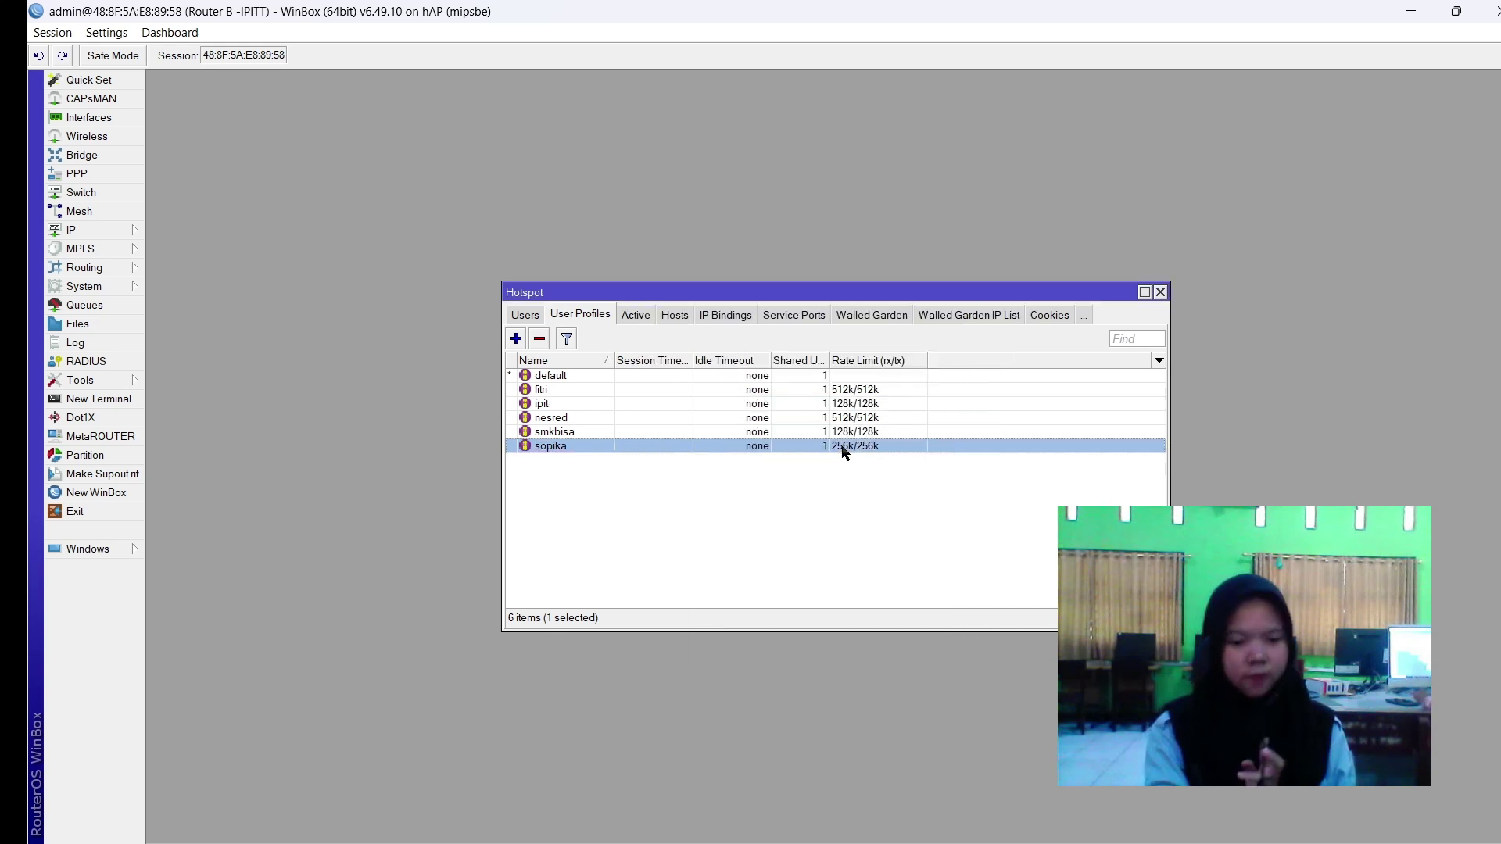
pyautogui.click(981, 288)
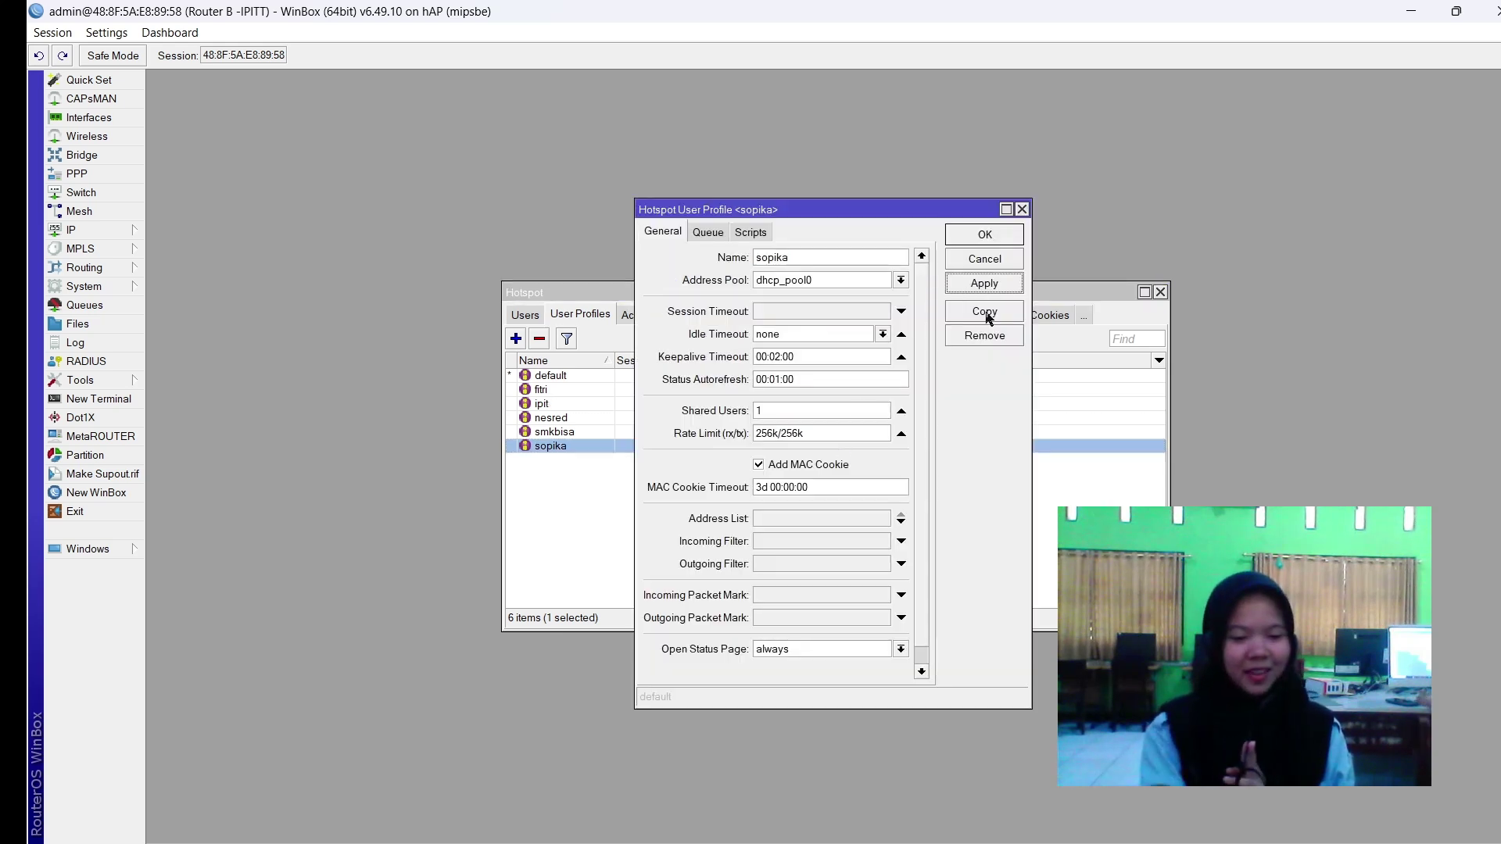
pyautogui.click(986, 315)
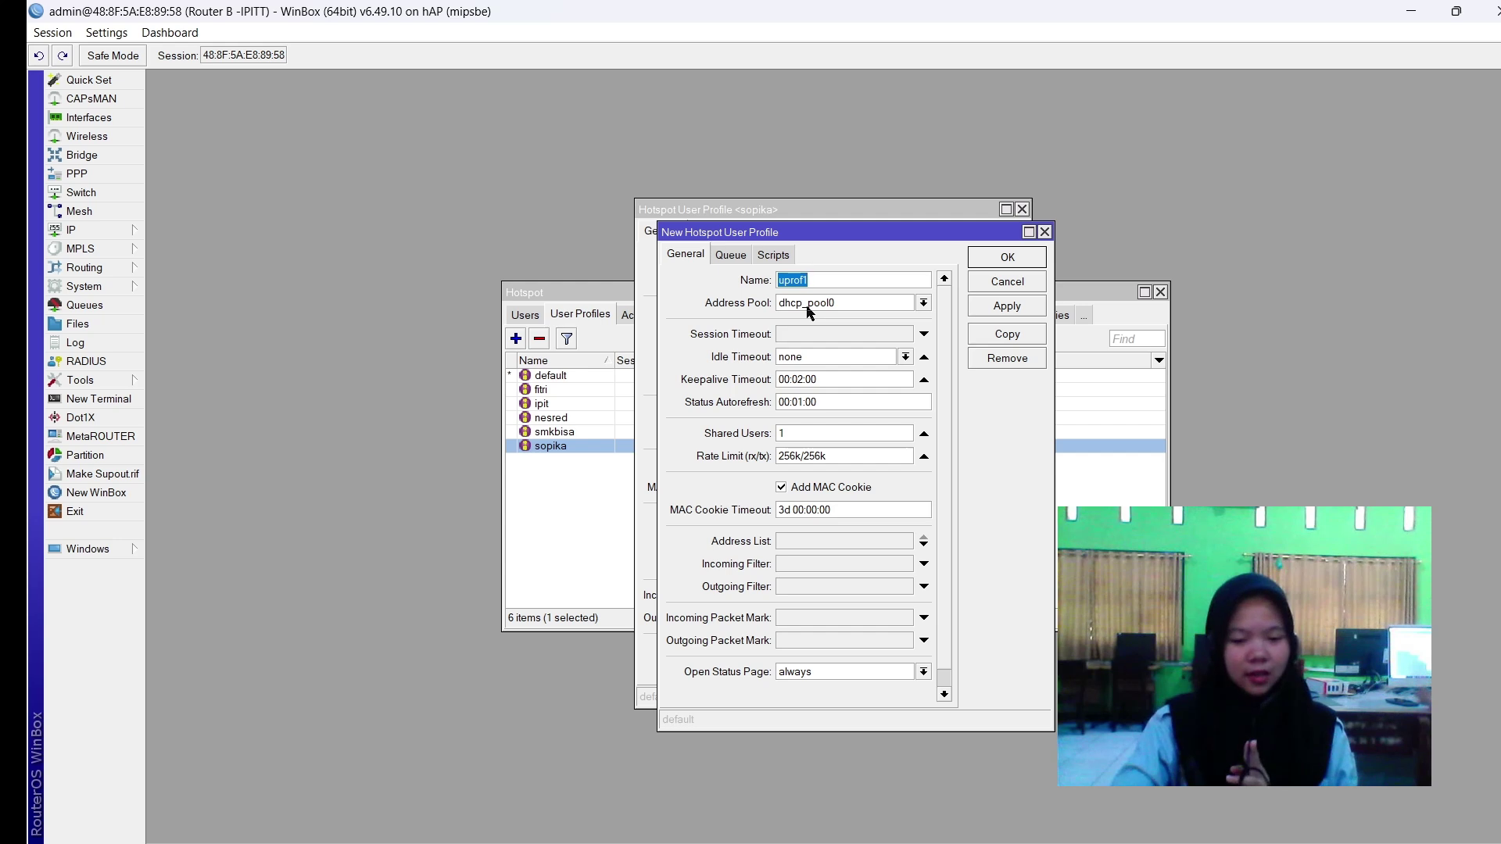
pyautogui.write('imut')
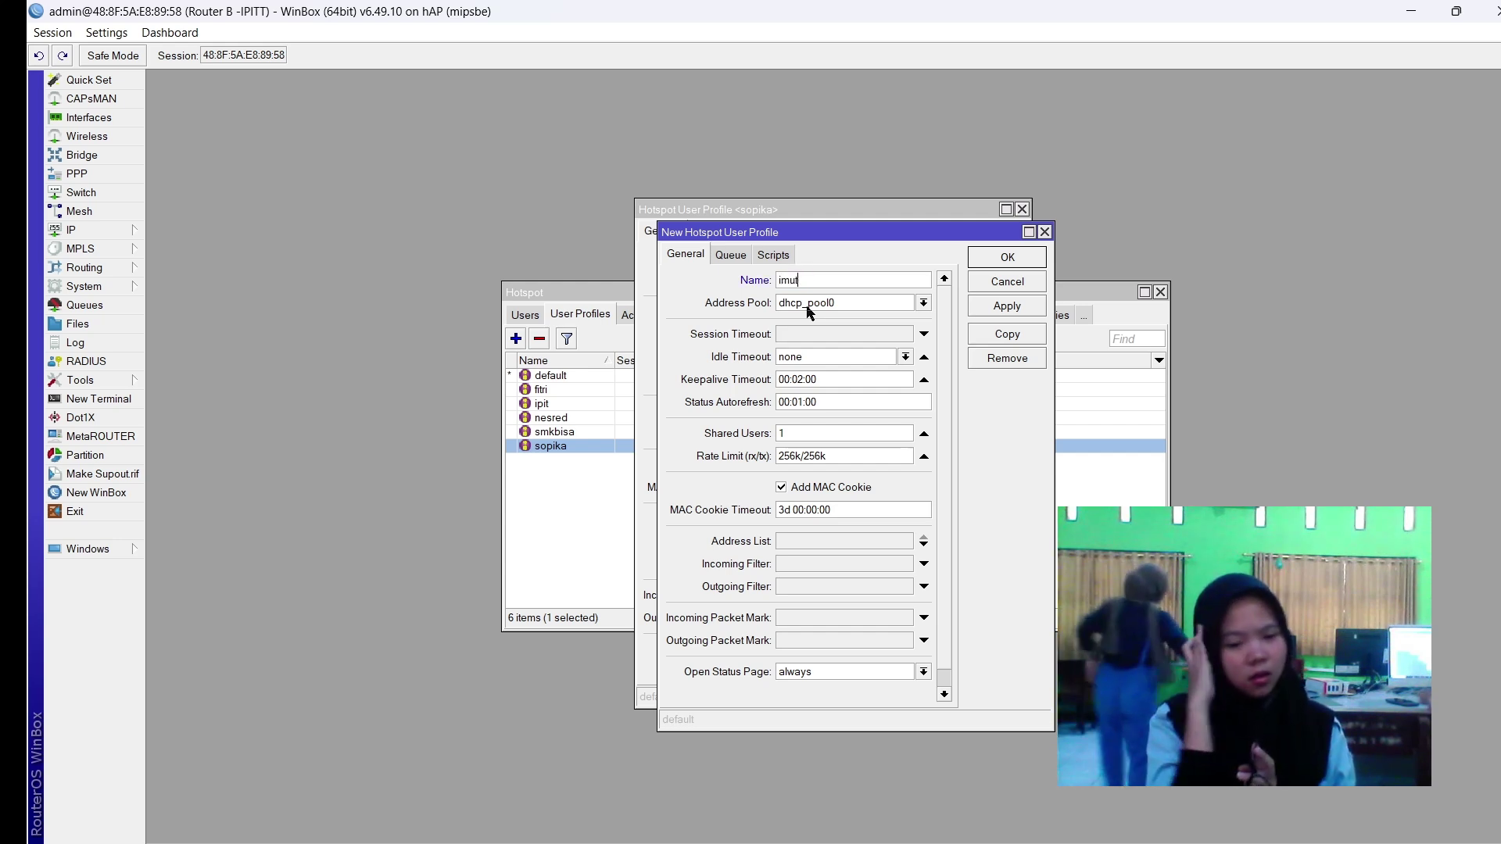
pyautogui.click(1007, 305)
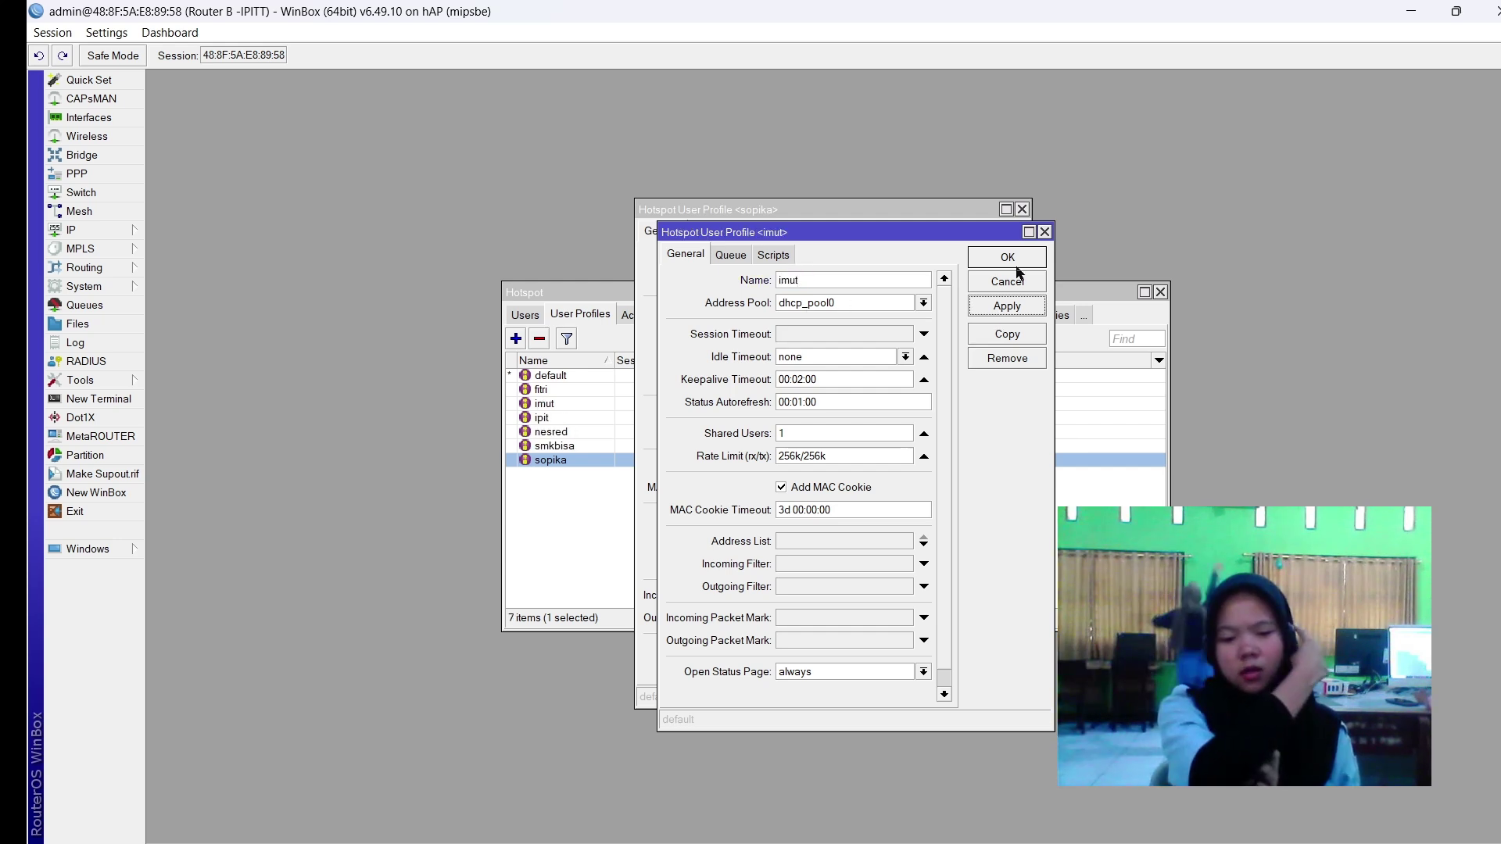
pyautogui.click(1007, 258)
pyautogui.click(987, 283)
pyautogui.click(987, 235)
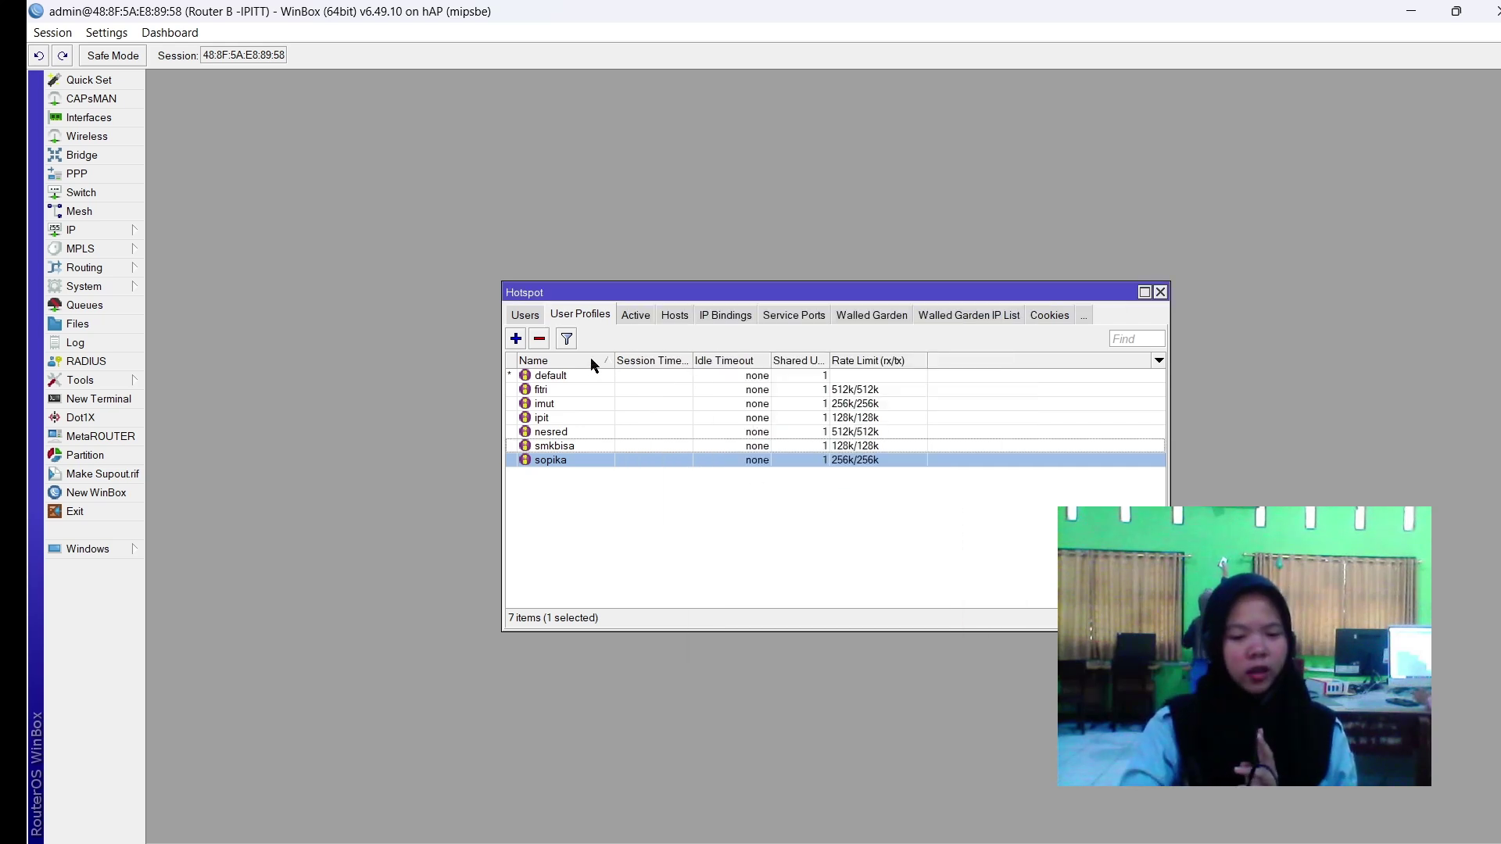
# Sort the user profiles by name, then show the hotspot users list.
pyautogui.click(593, 364)
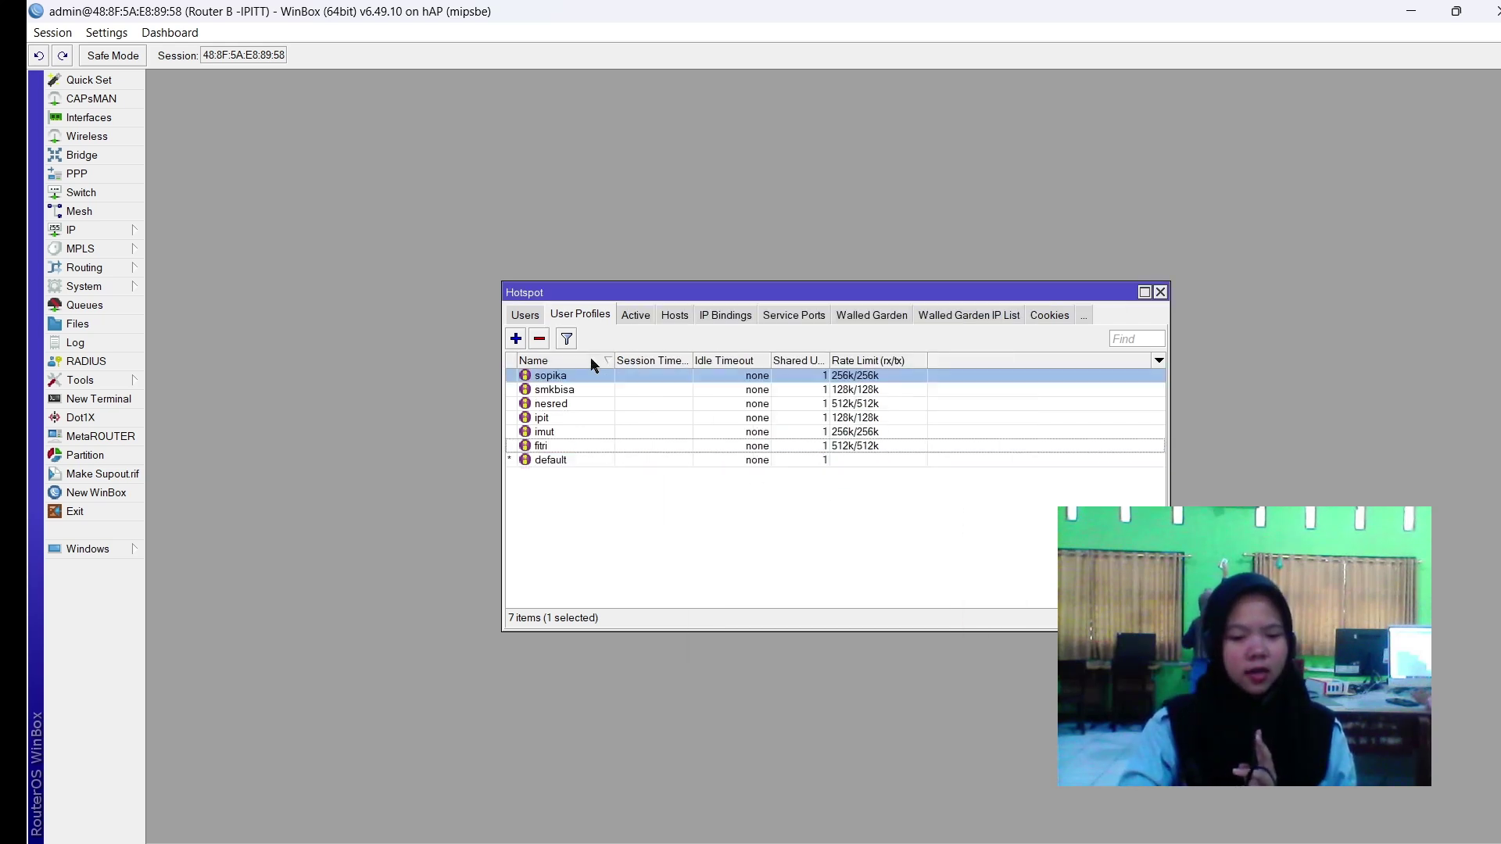
pyautogui.click(551, 364)
pyautogui.click(589, 527)
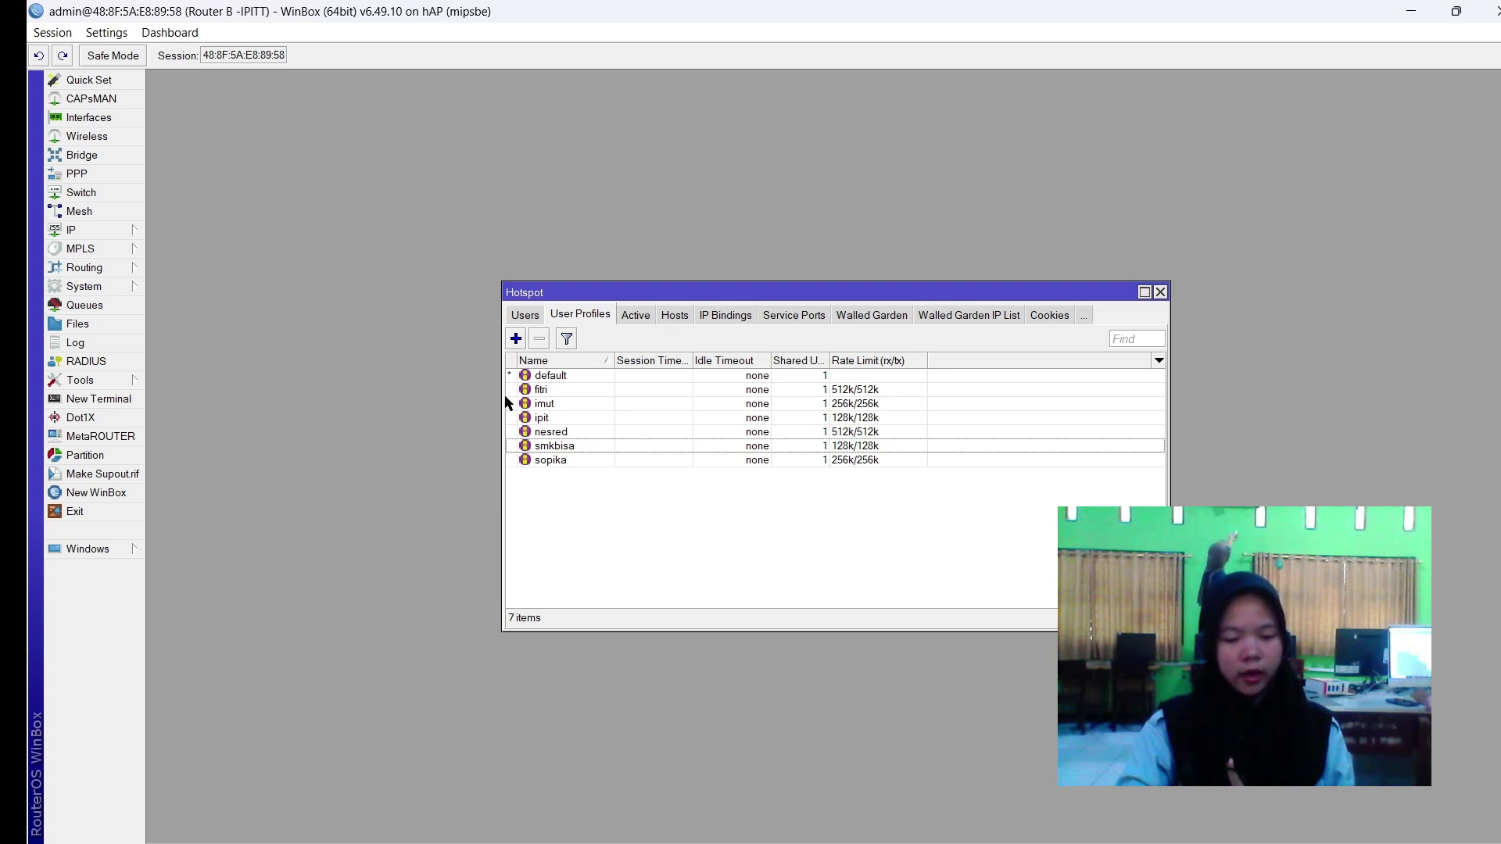
pyautogui.click(525, 315)
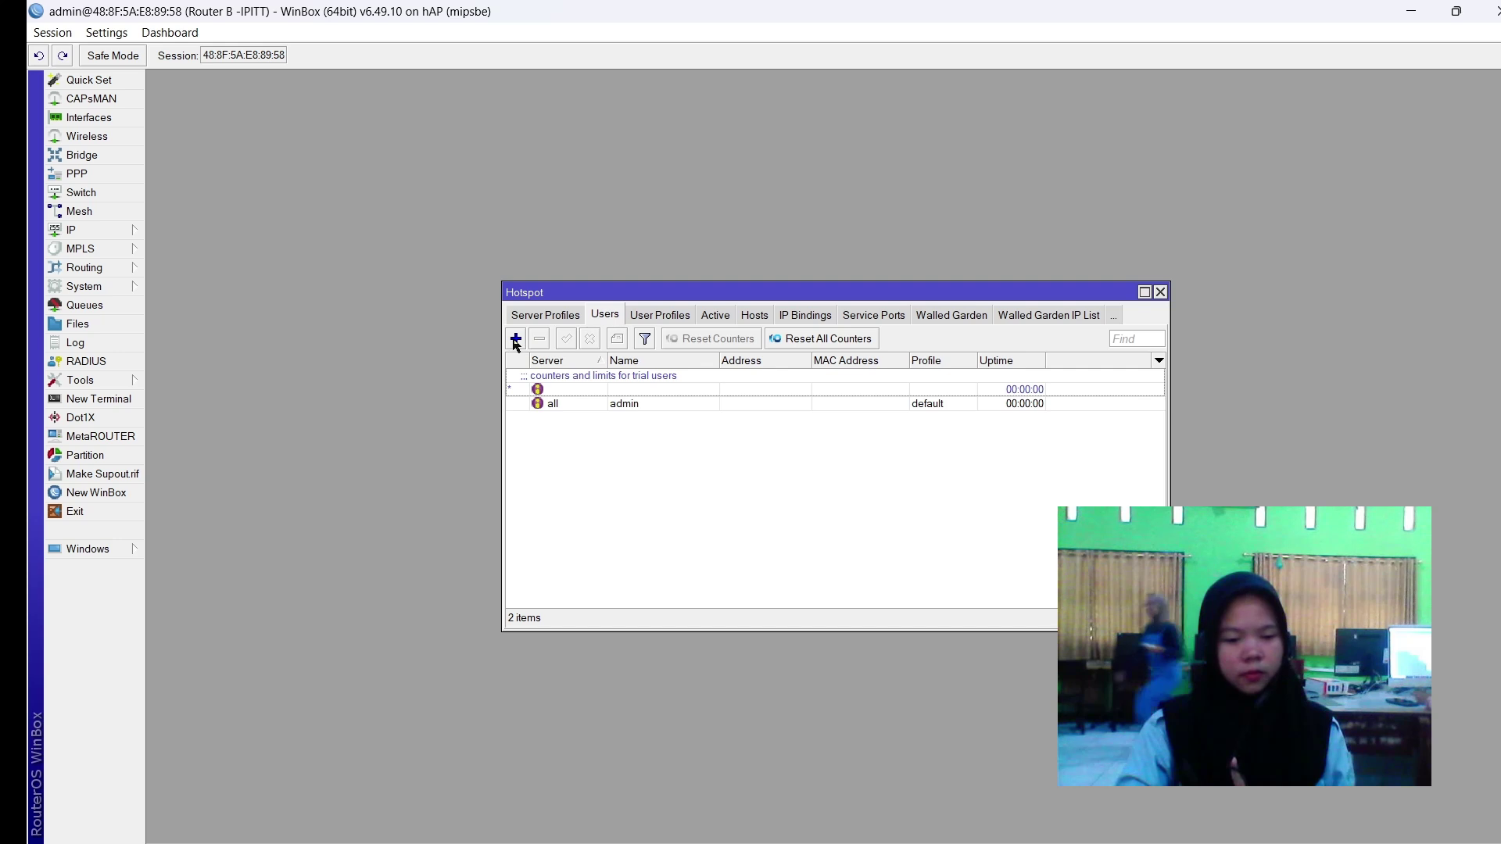
# Add hotspot user fitri with a password and the fitri profile.
pyautogui.click(515, 339)
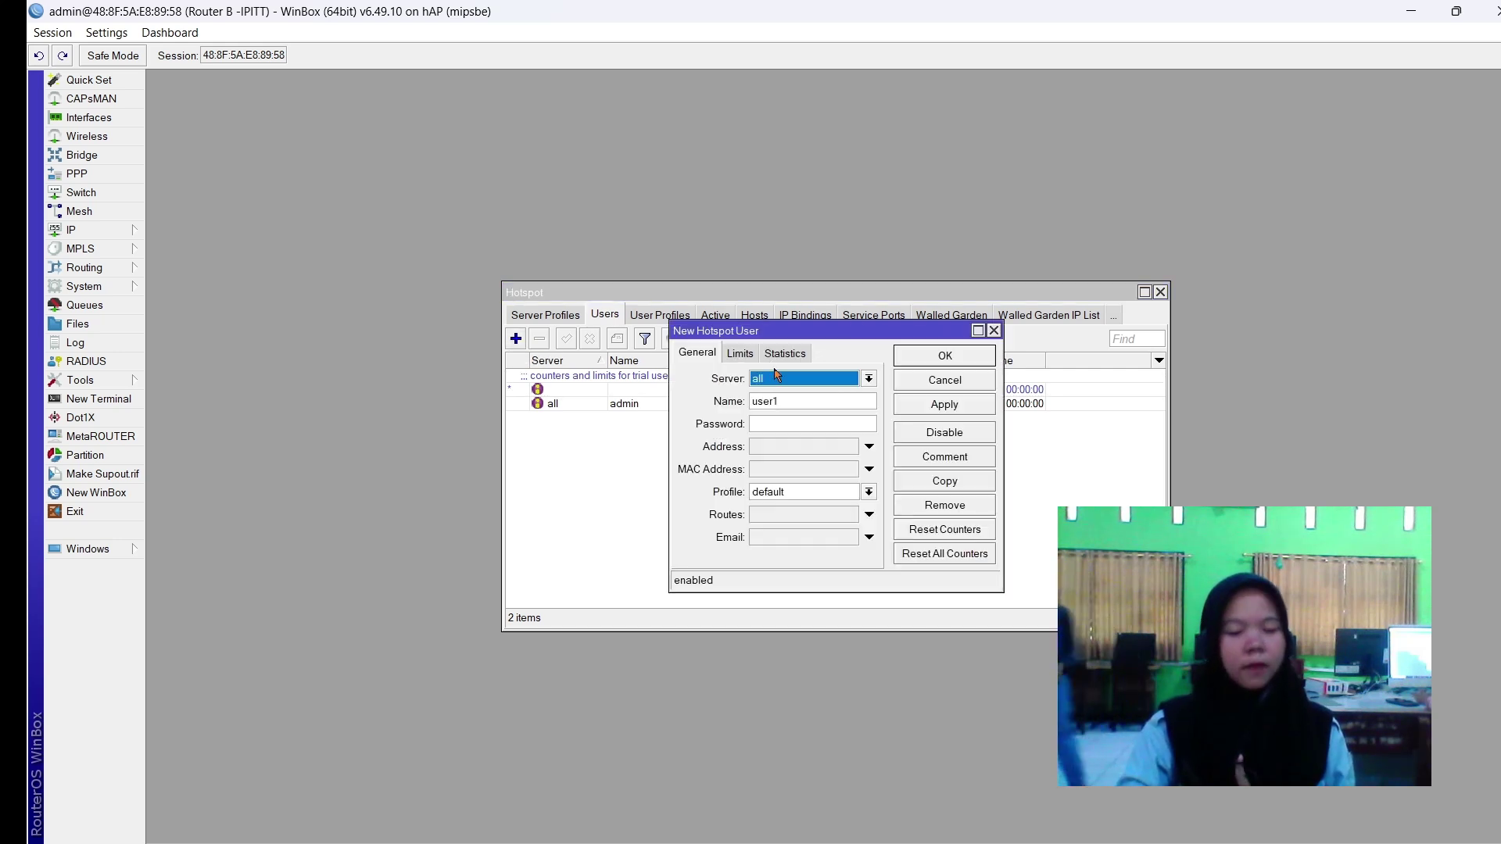
pyautogui.click(777, 376)
pyautogui.press('Escape')
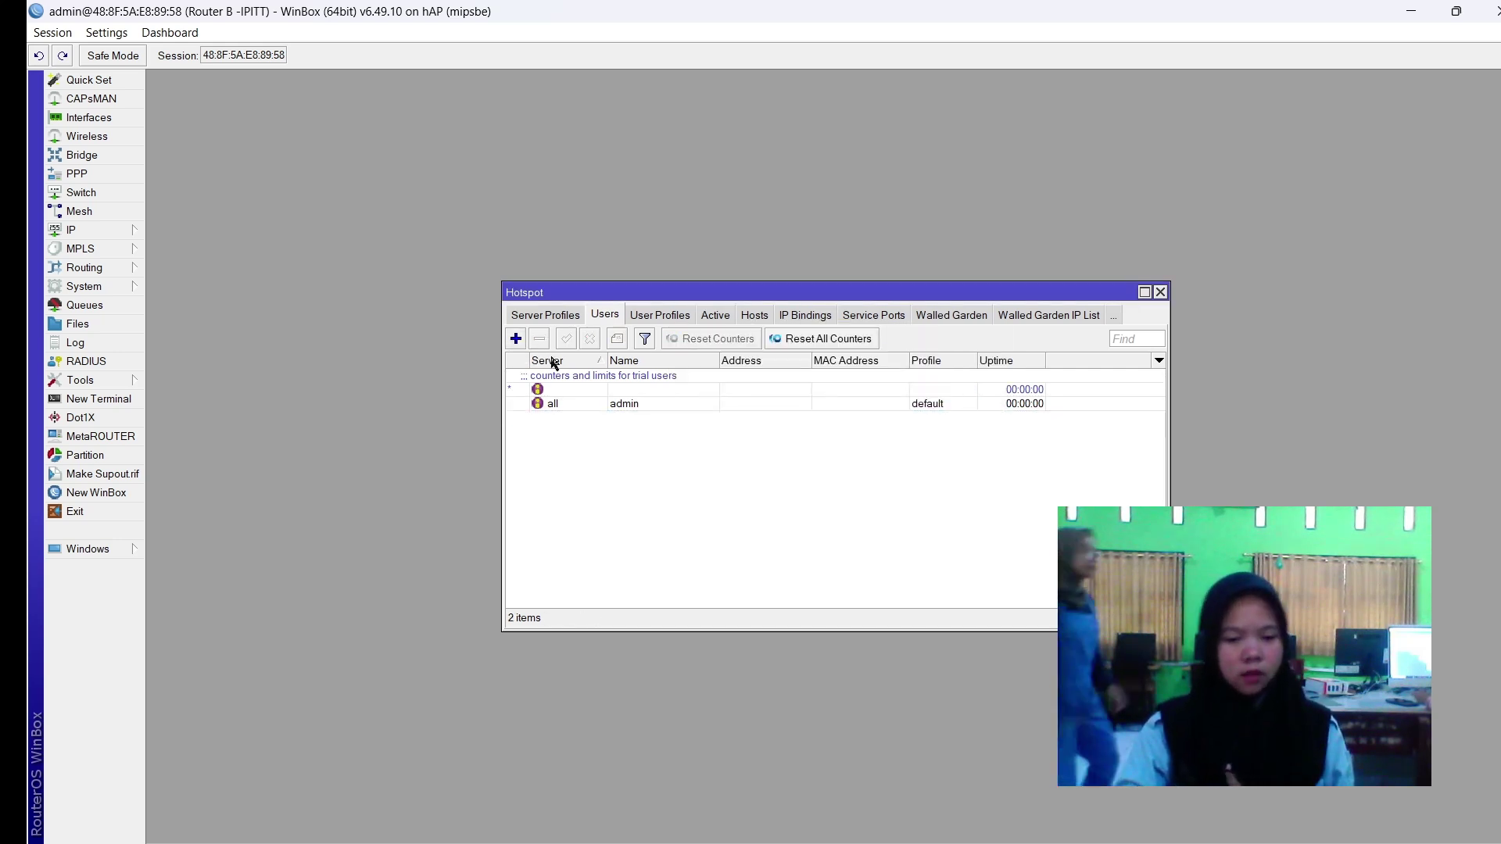
pyautogui.click(515, 339)
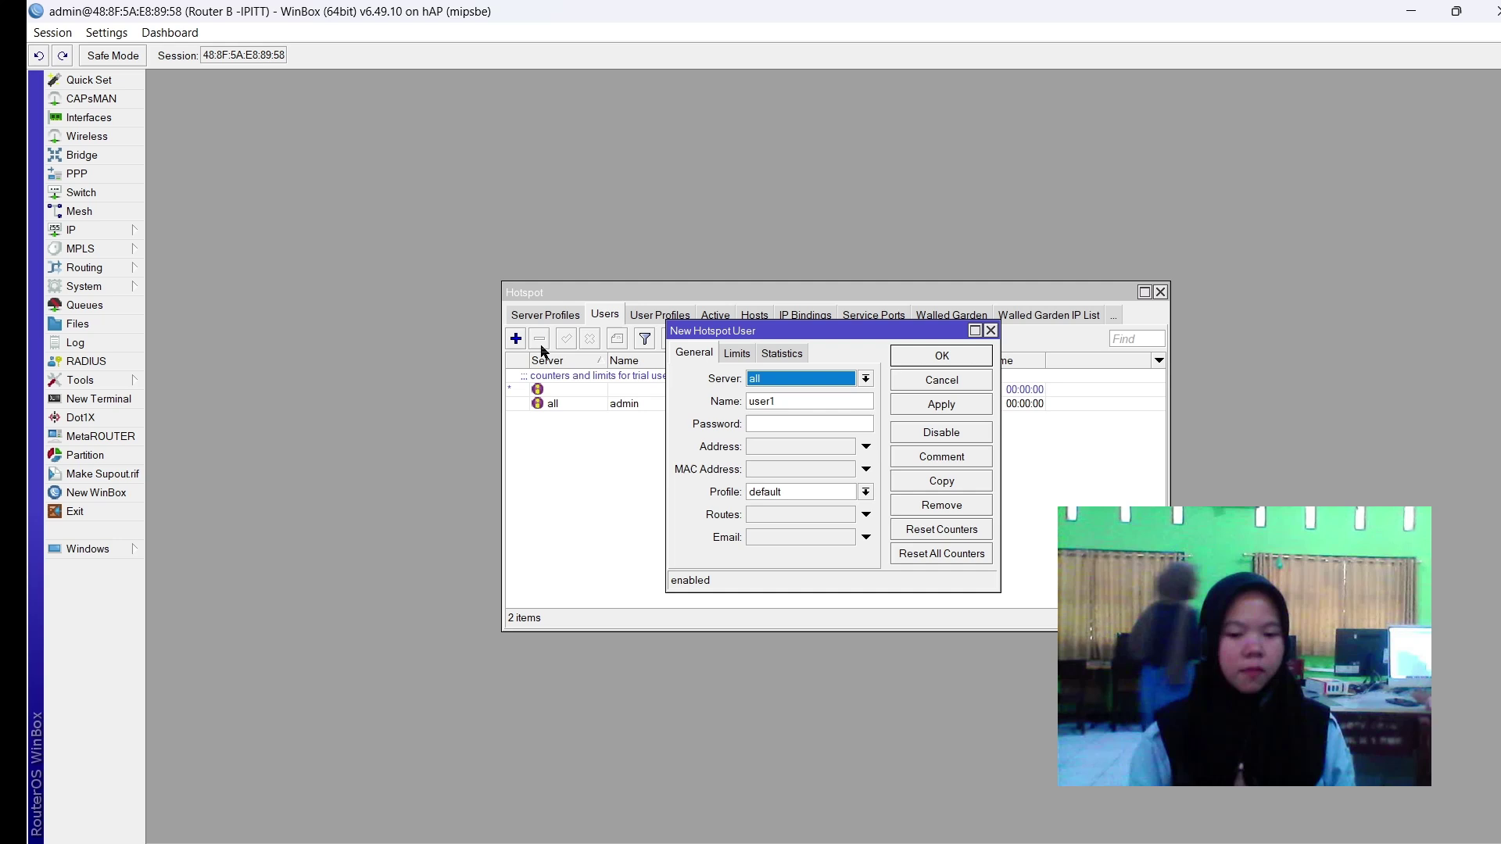
pyautogui.doubleClick(784, 400)
pyautogui.write('fitri')
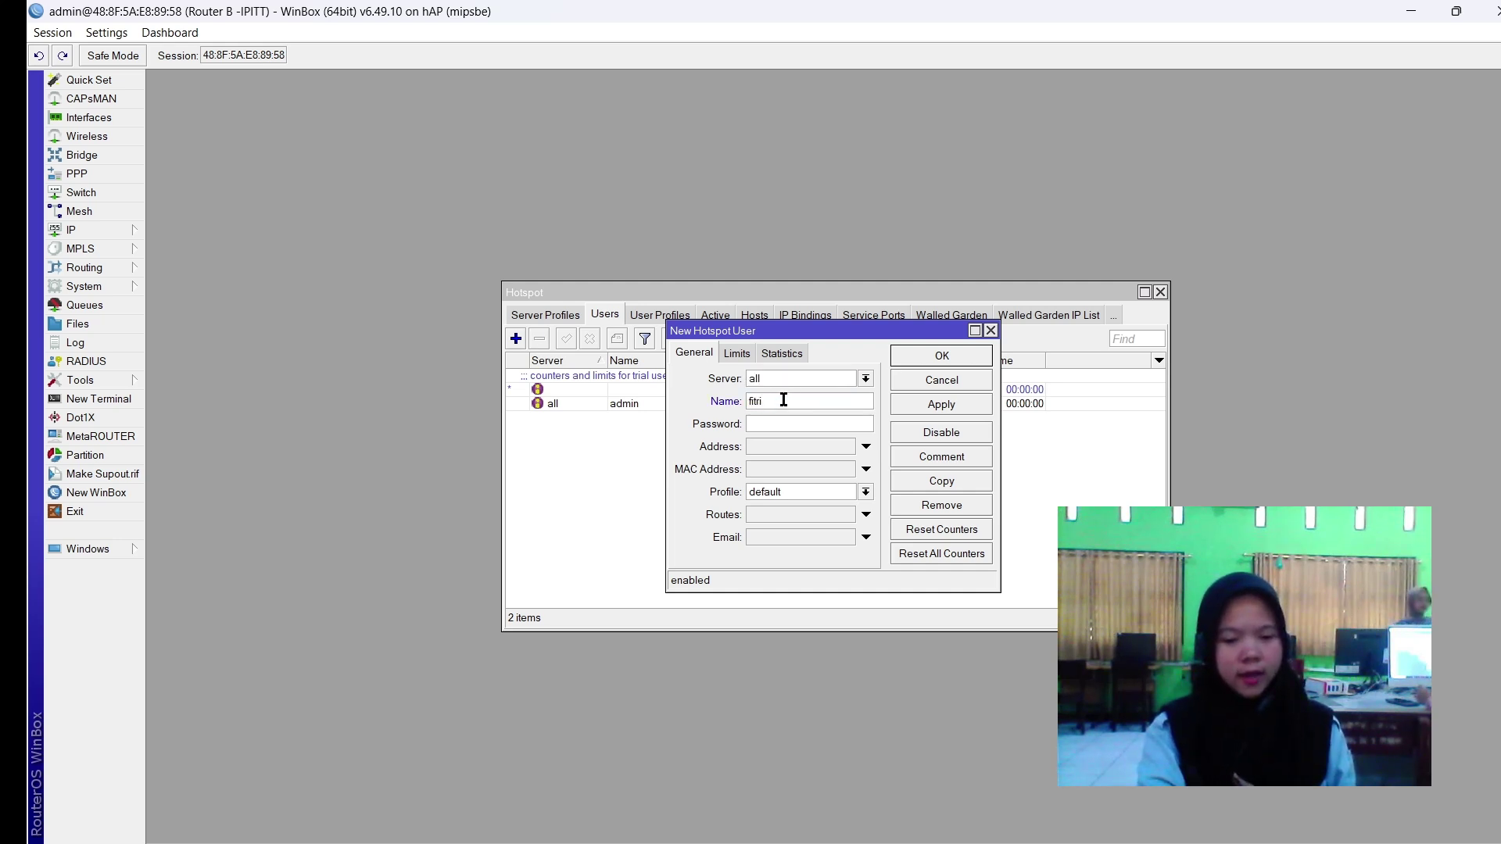
pyautogui.click(768, 426)
pyautogui.click(767, 492)
pyautogui.click(770, 517)
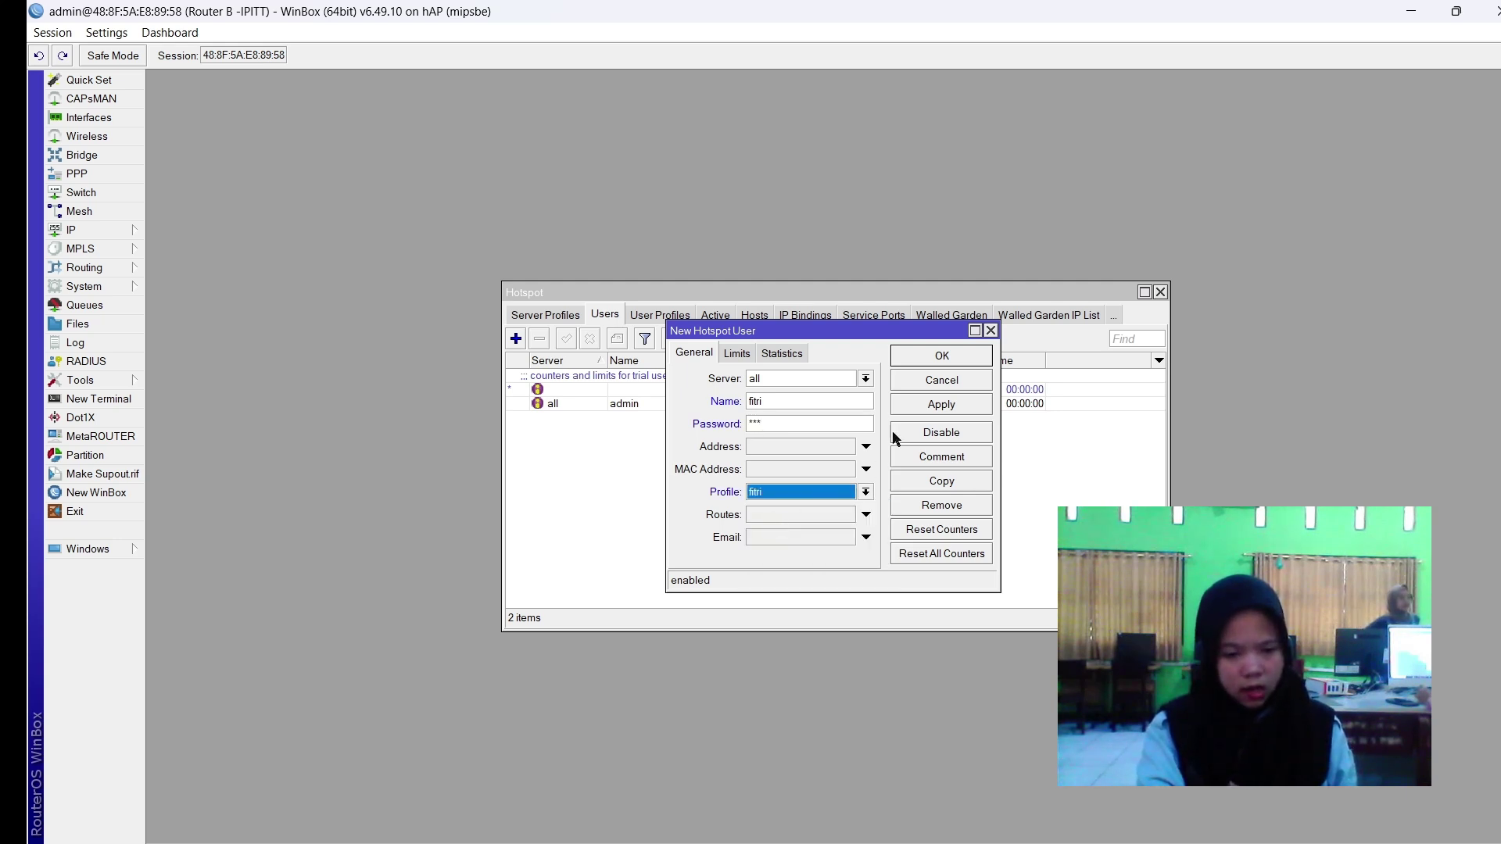
pyautogui.click(918, 404)
pyautogui.click(931, 357)
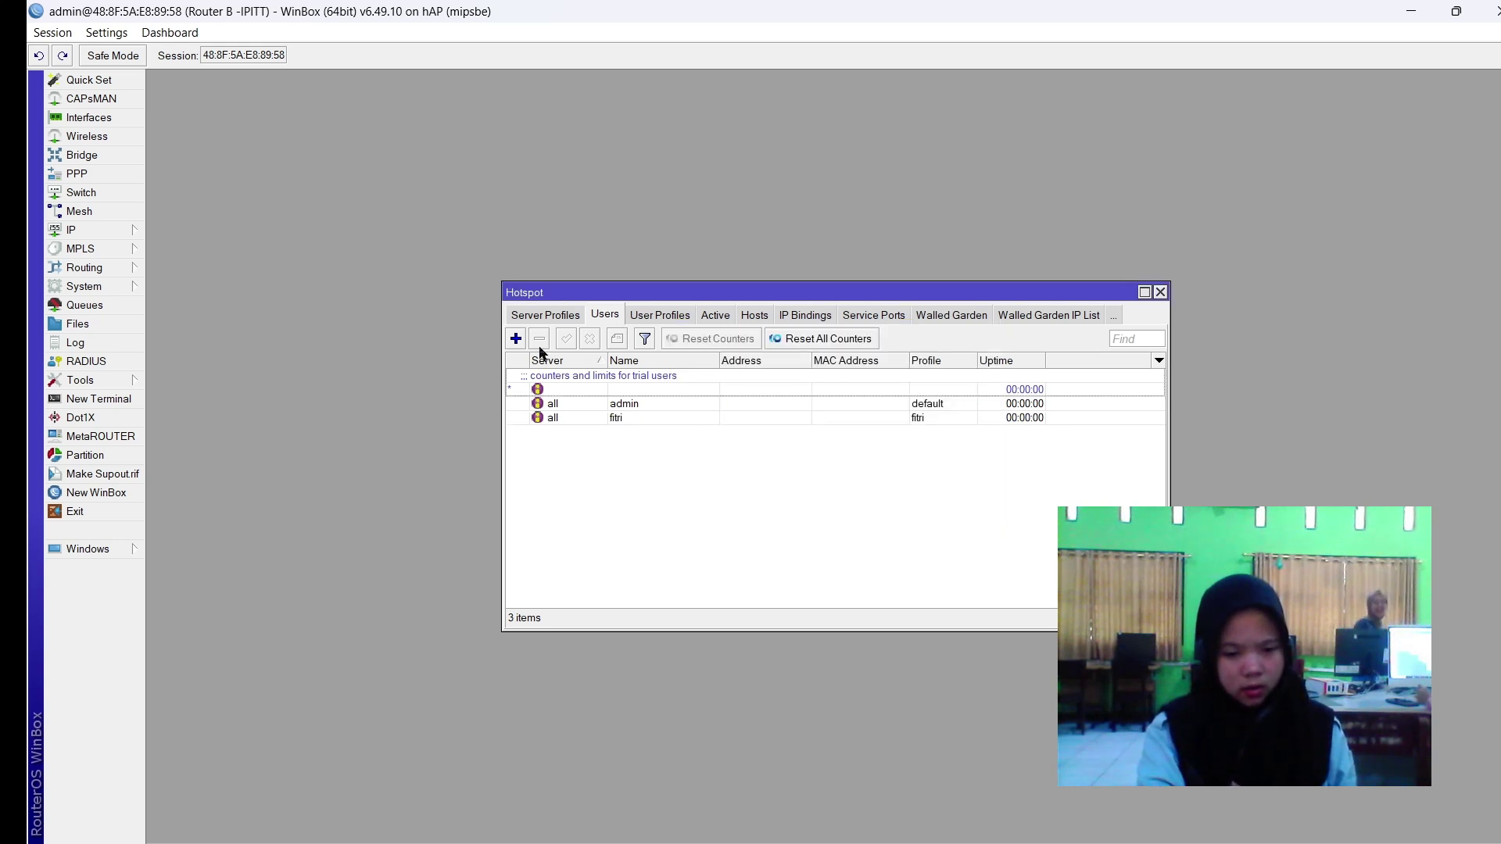
# Add hotspot user sopika assigned the sopika profile.
pyautogui.click(516, 338)
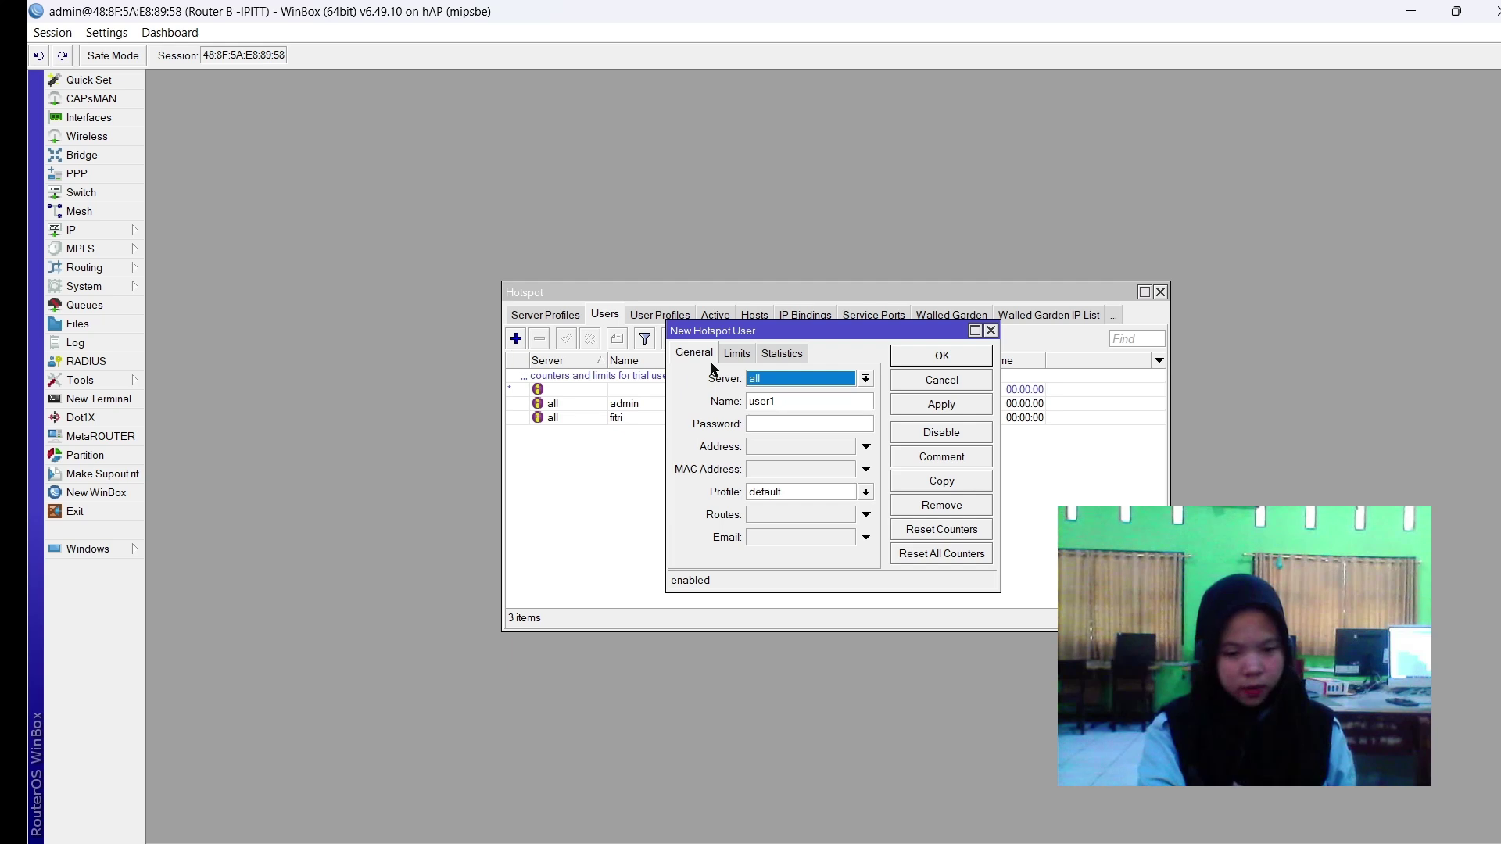
pyautogui.doubleClick(759, 399)
pyautogui.write('sepika')
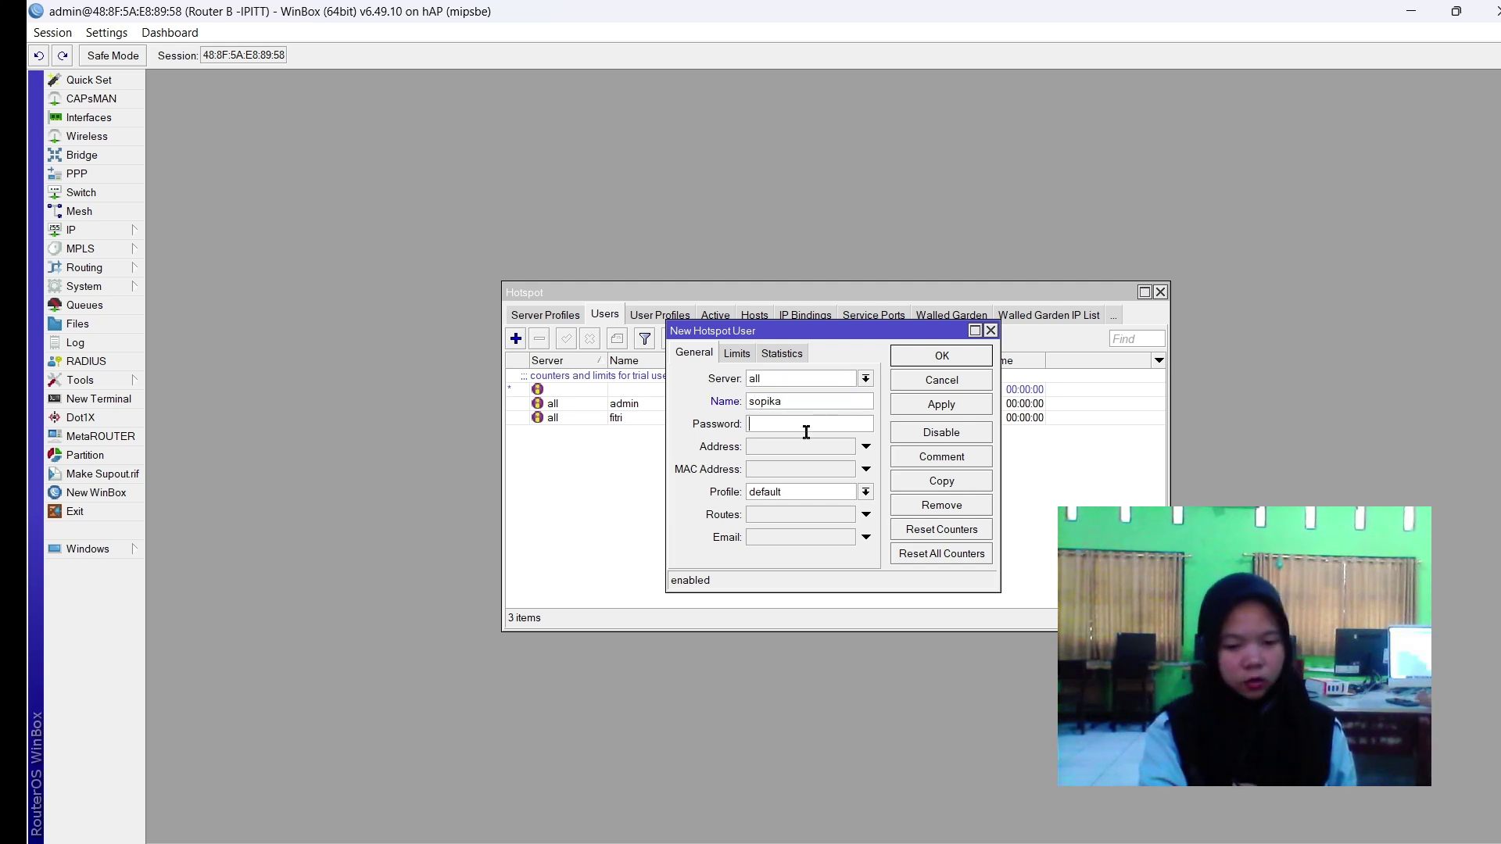
pyautogui.click(782, 486)
pyautogui.click(772, 583)
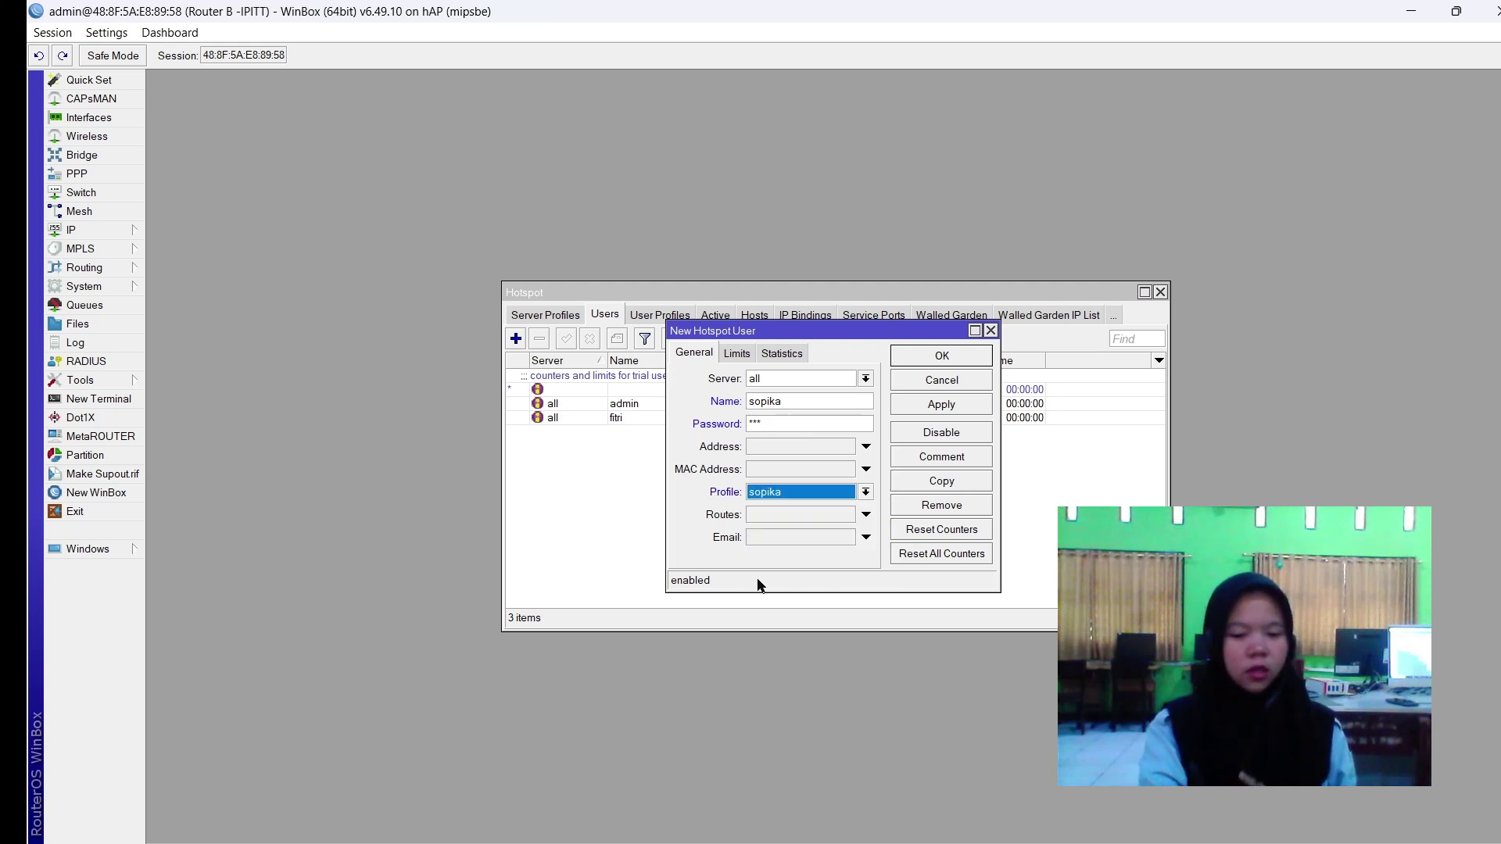
pyautogui.click(933, 407)
pyautogui.click(941, 362)
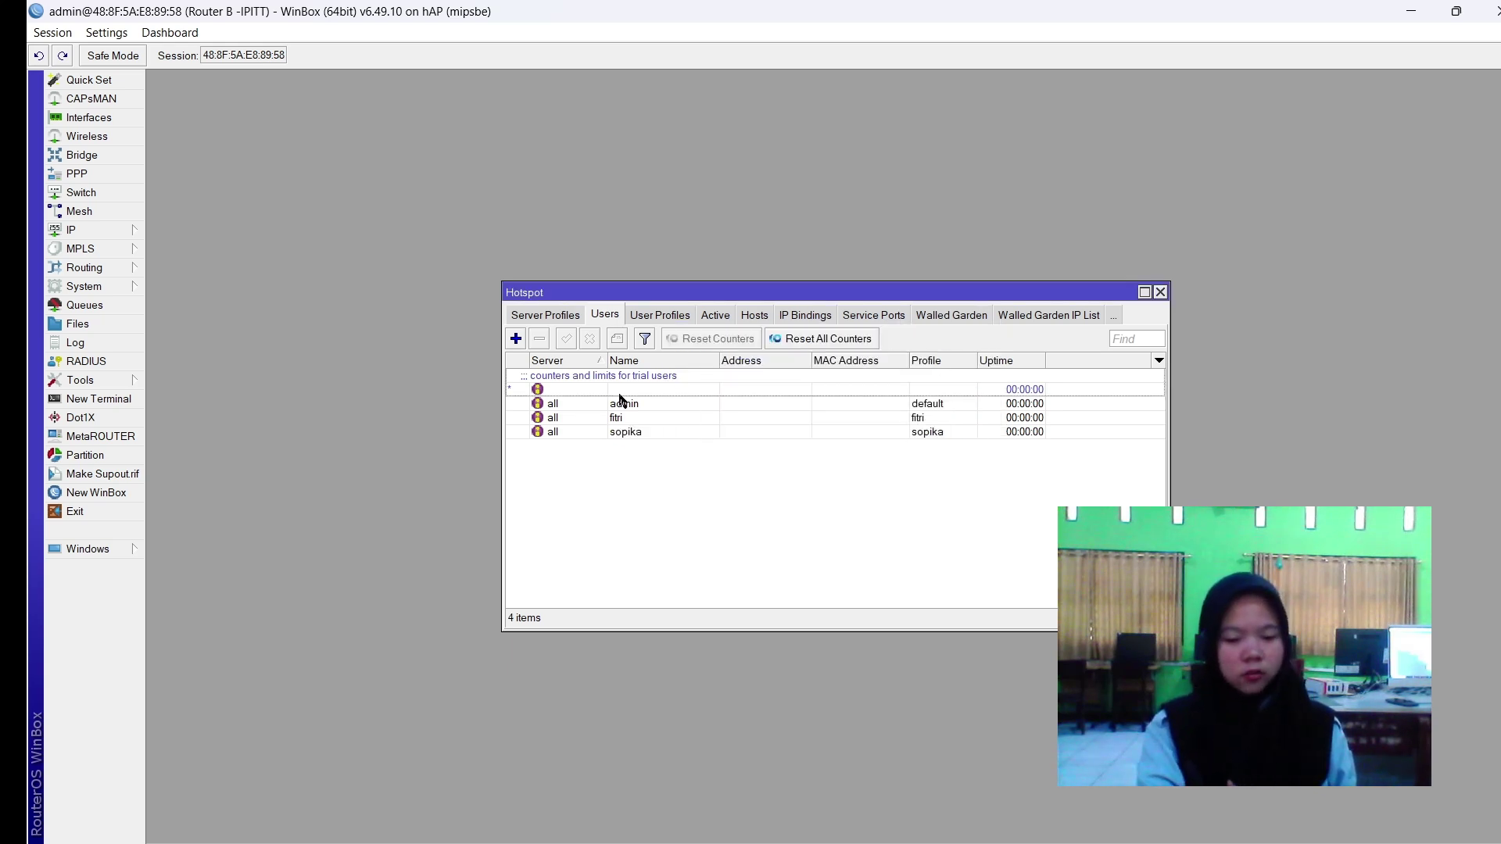
# Add hotspot user ipit on all servers with the ipit profile.
pyautogui.click(516, 339)
pyautogui.click(772, 380)
pyautogui.click(772, 383)
pyautogui.doubleClick(771, 399)
pyautogui.write('ipit')
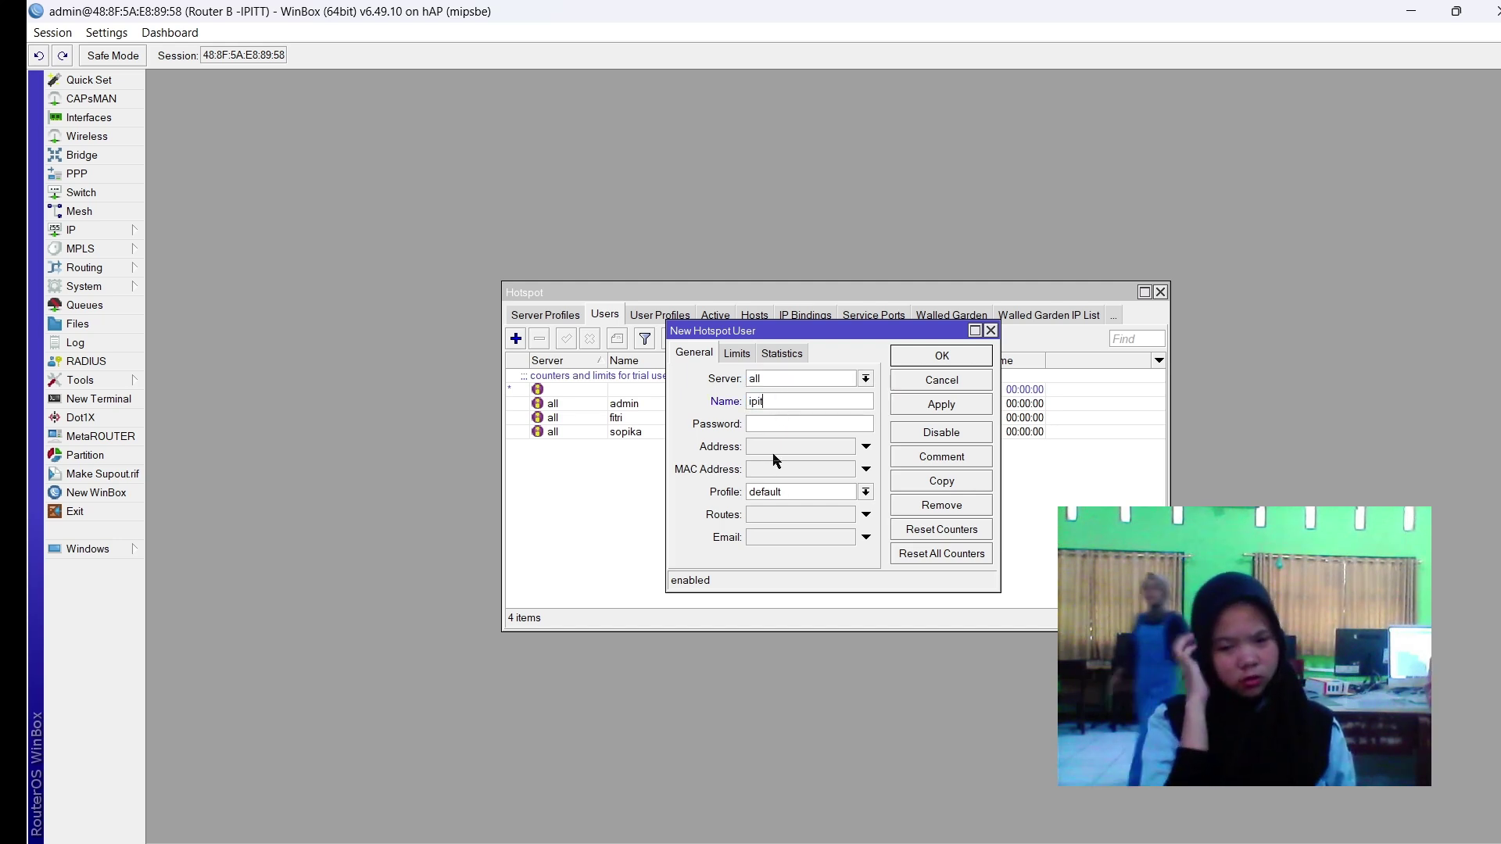
pyautogui.click(773, 425)
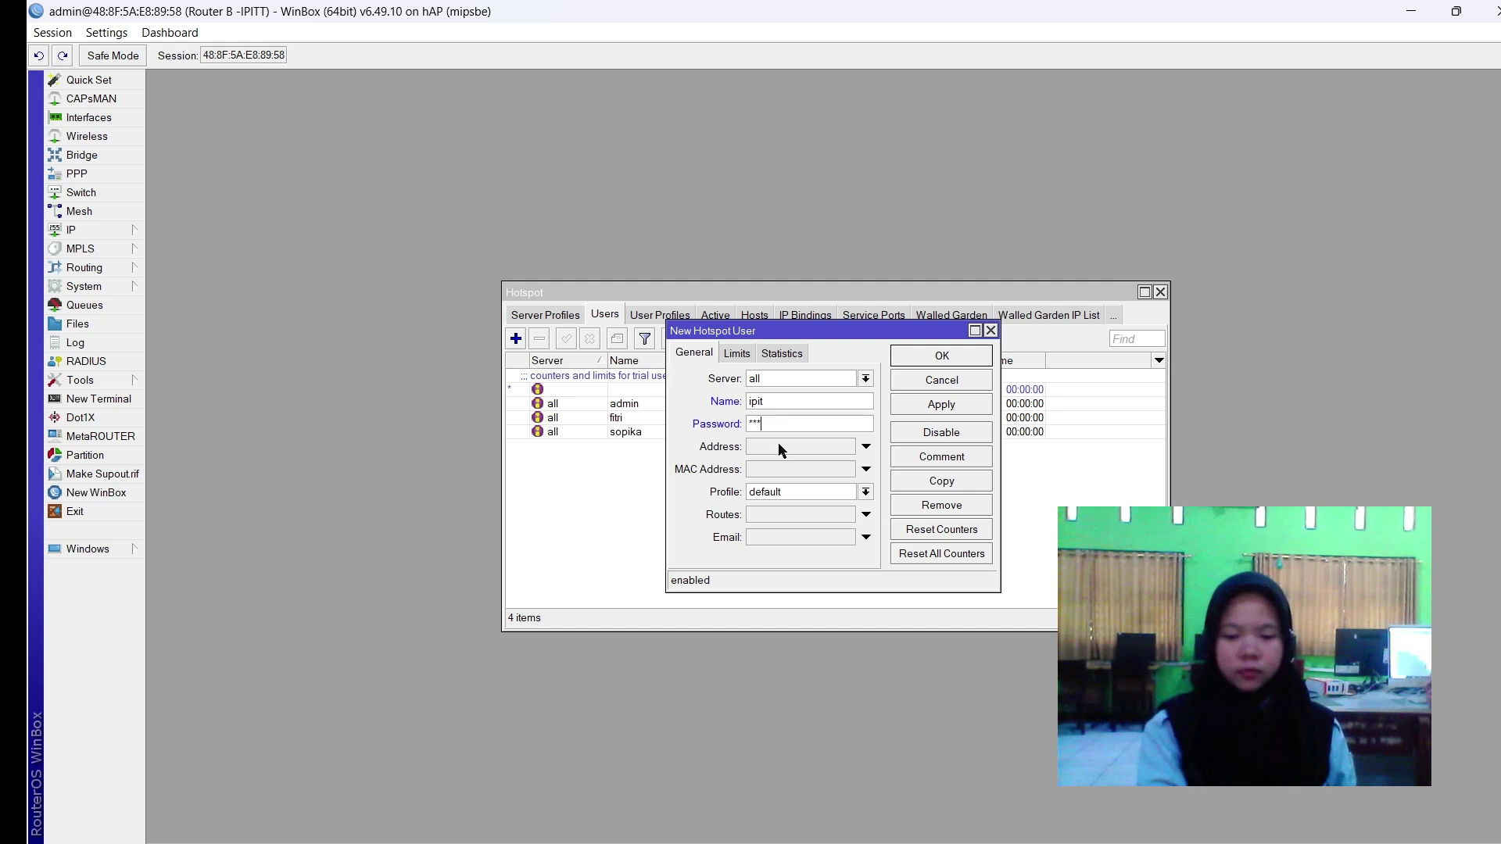
pyautogui.click(774, 492)
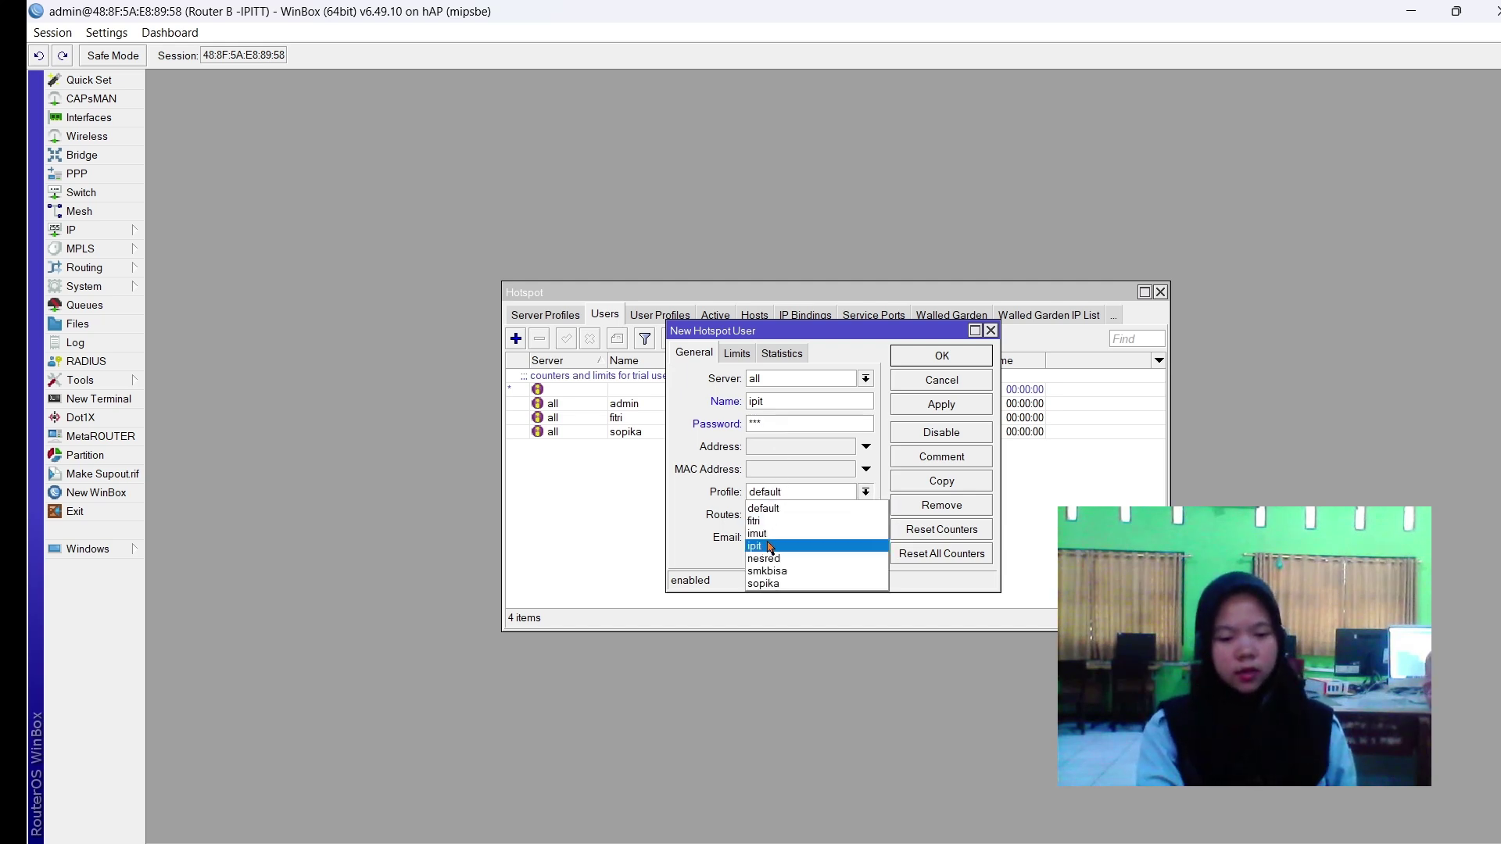
pyautogui.click(770, 547)
pyautogui.click(941, 404)
pyautogui.click(942, 357)
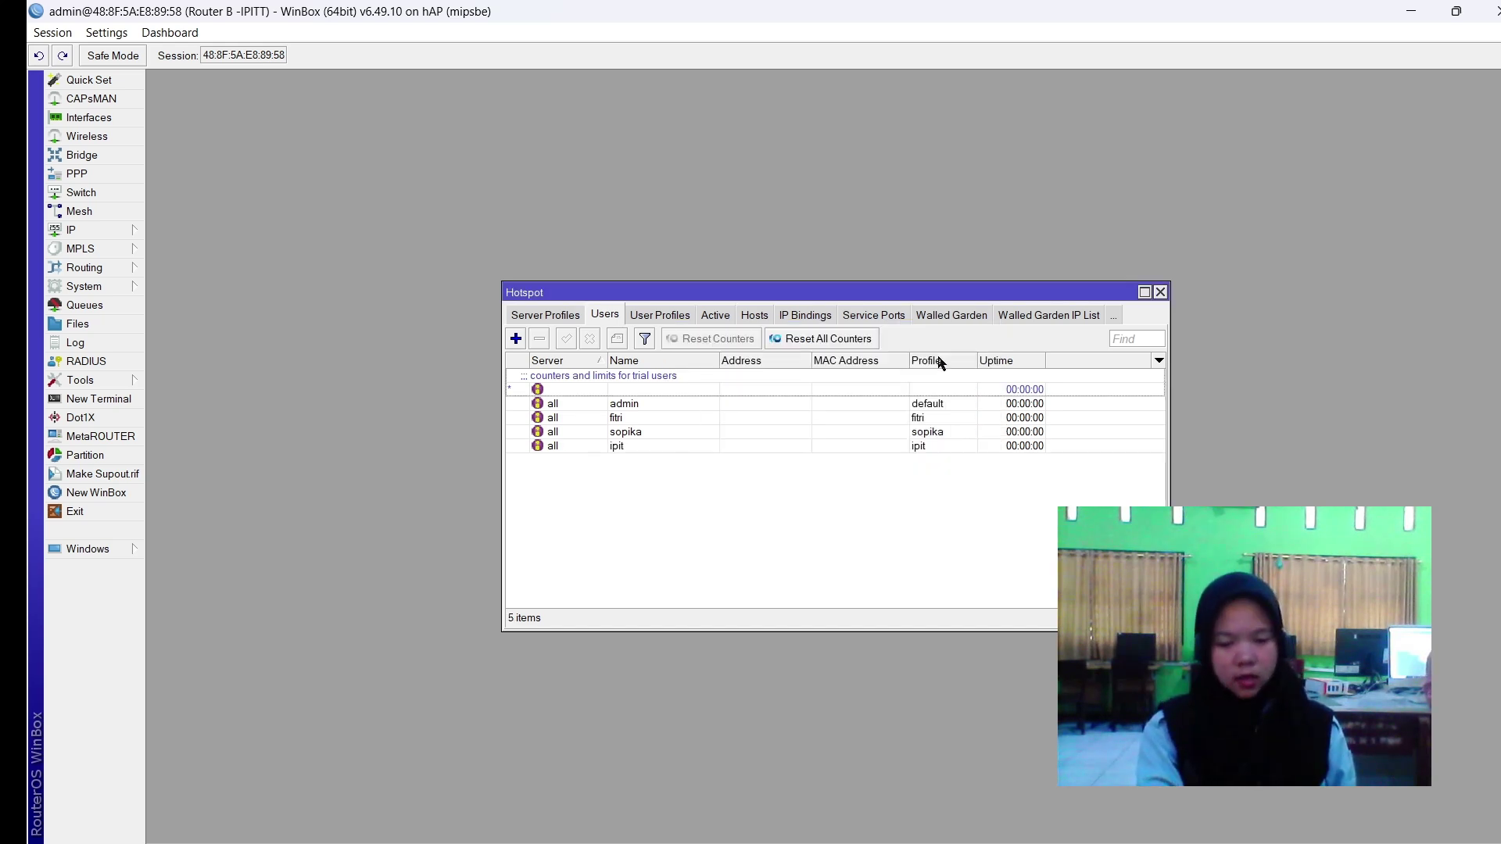
# Add hotspot user imut with the imut profile and a password.
pyautogui.click(516, 339)
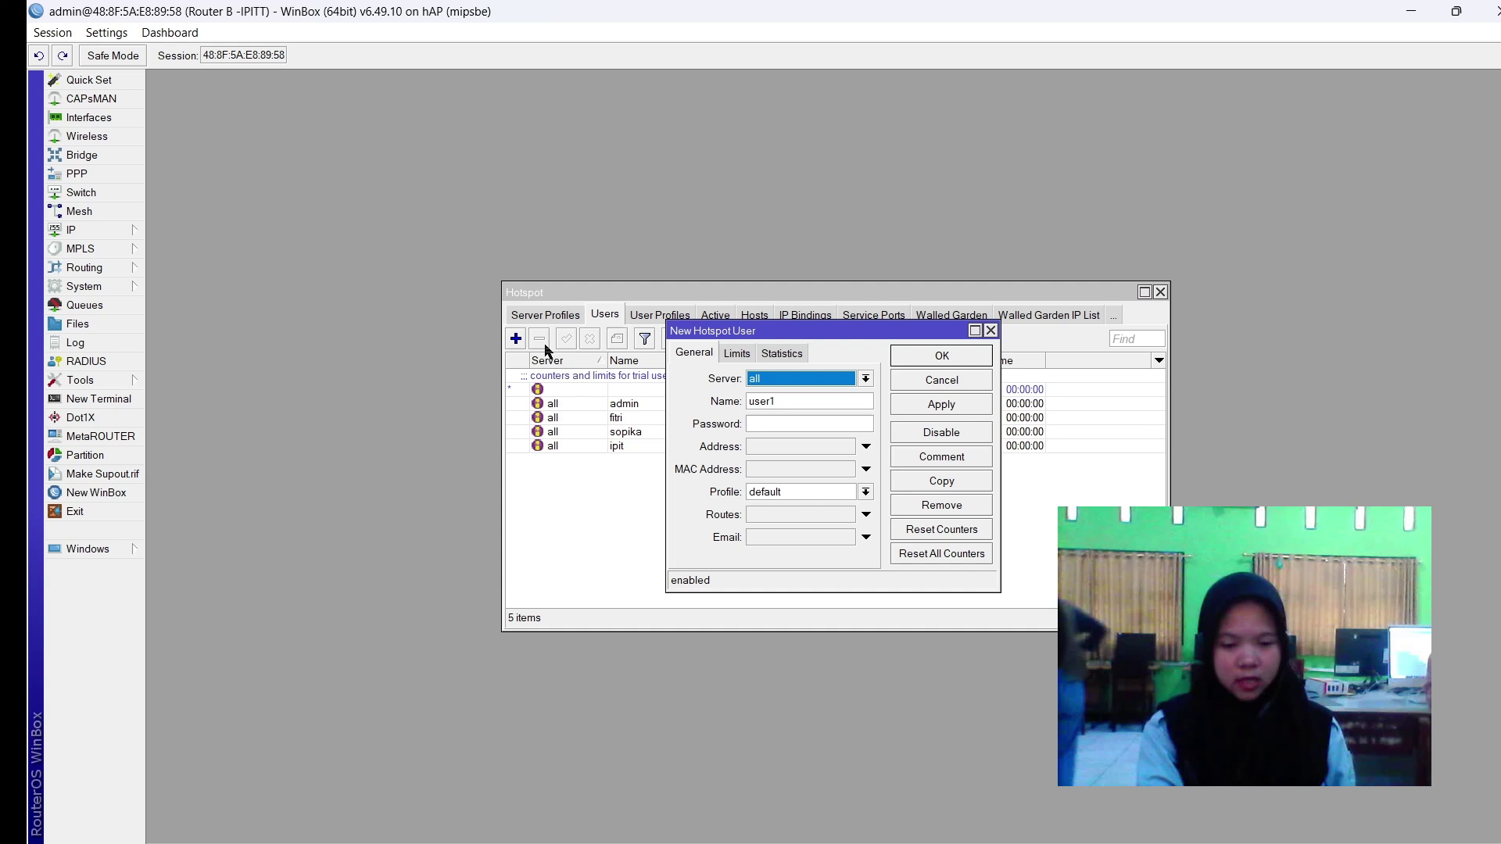
pyautogui.doubleClick(772, 401)
pyautogui.write('imut')
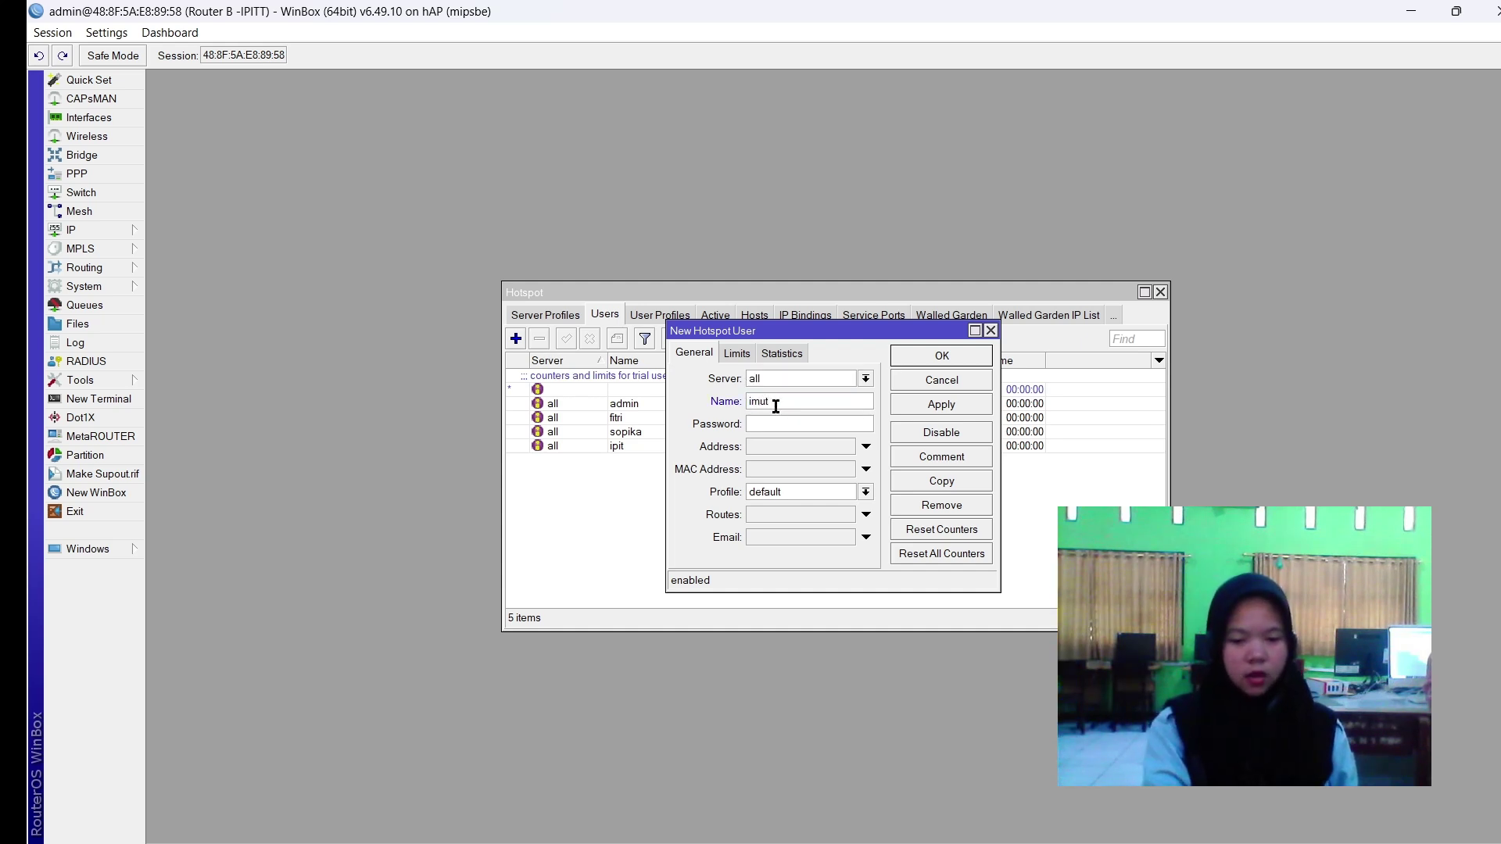
pyautogui.click(784, 492)
pyautogui.click(762, 528)
pyautogui.click(929, 406)
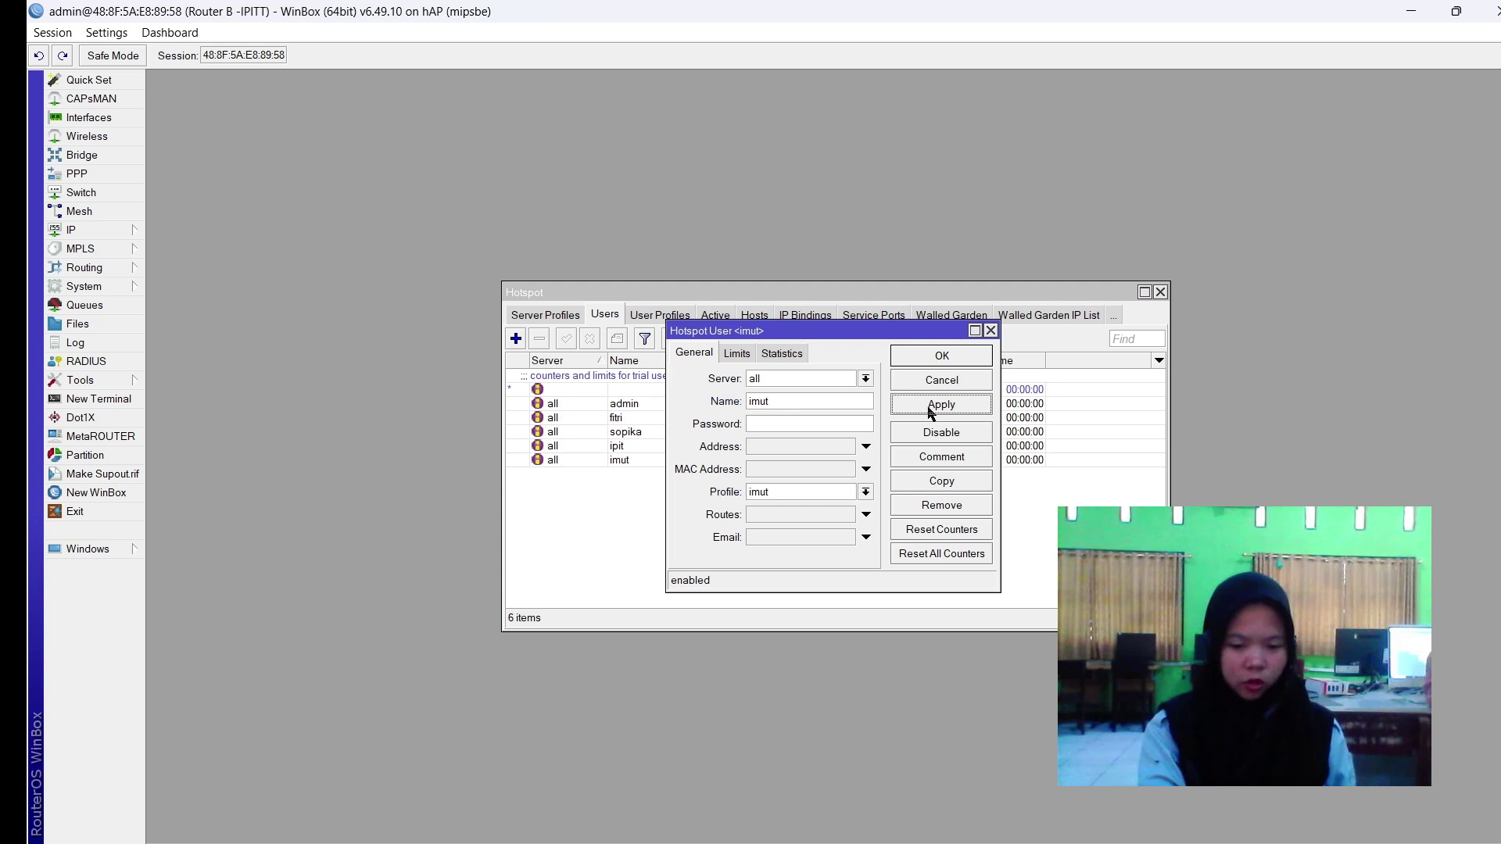
pyautogui.click(784, 425)
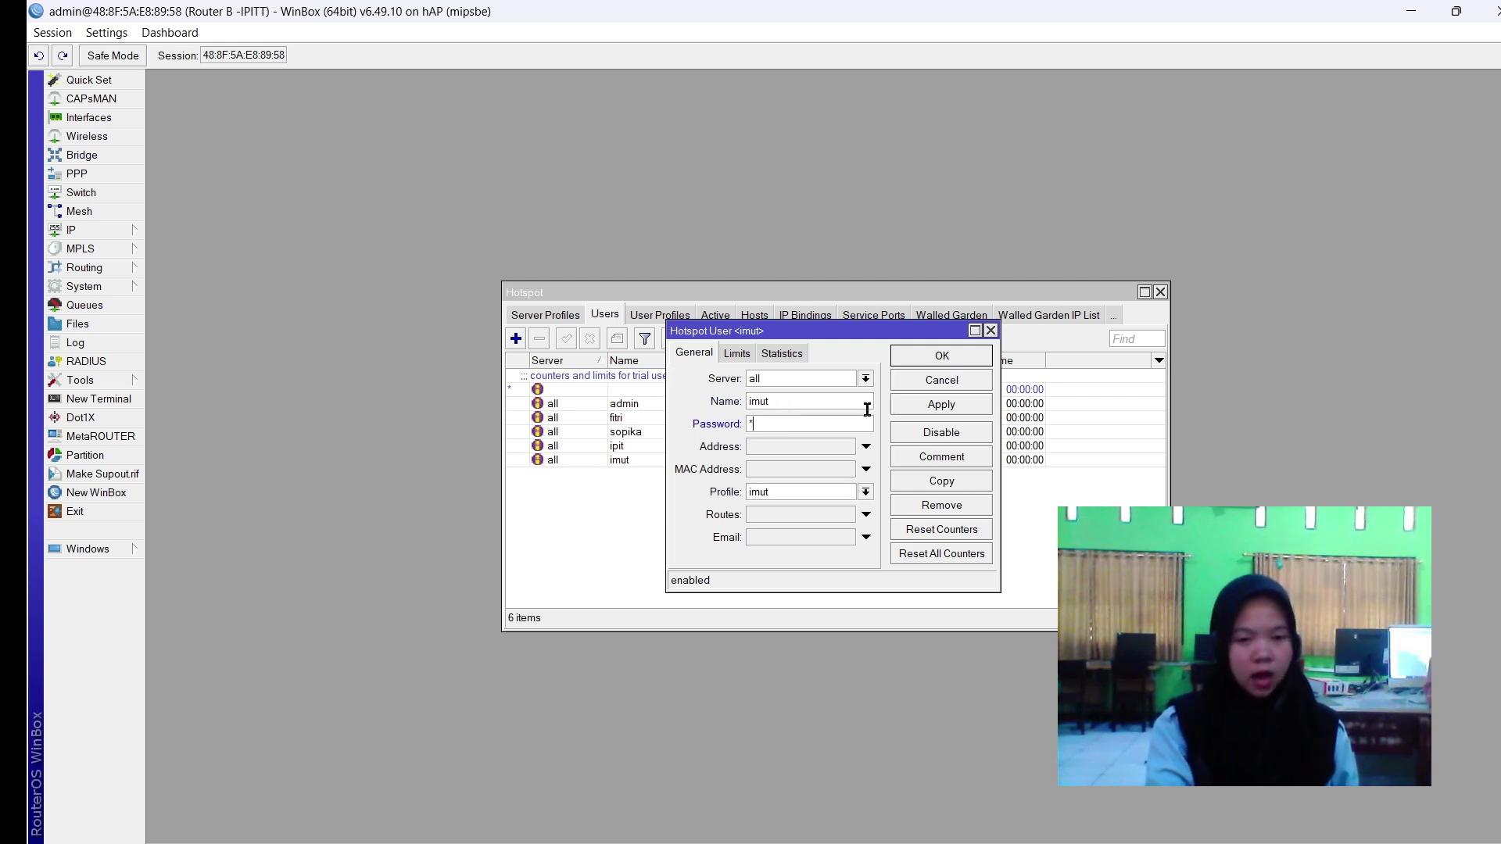
pyautogui.click(942, 408)
pyautogui.click(945, 359)
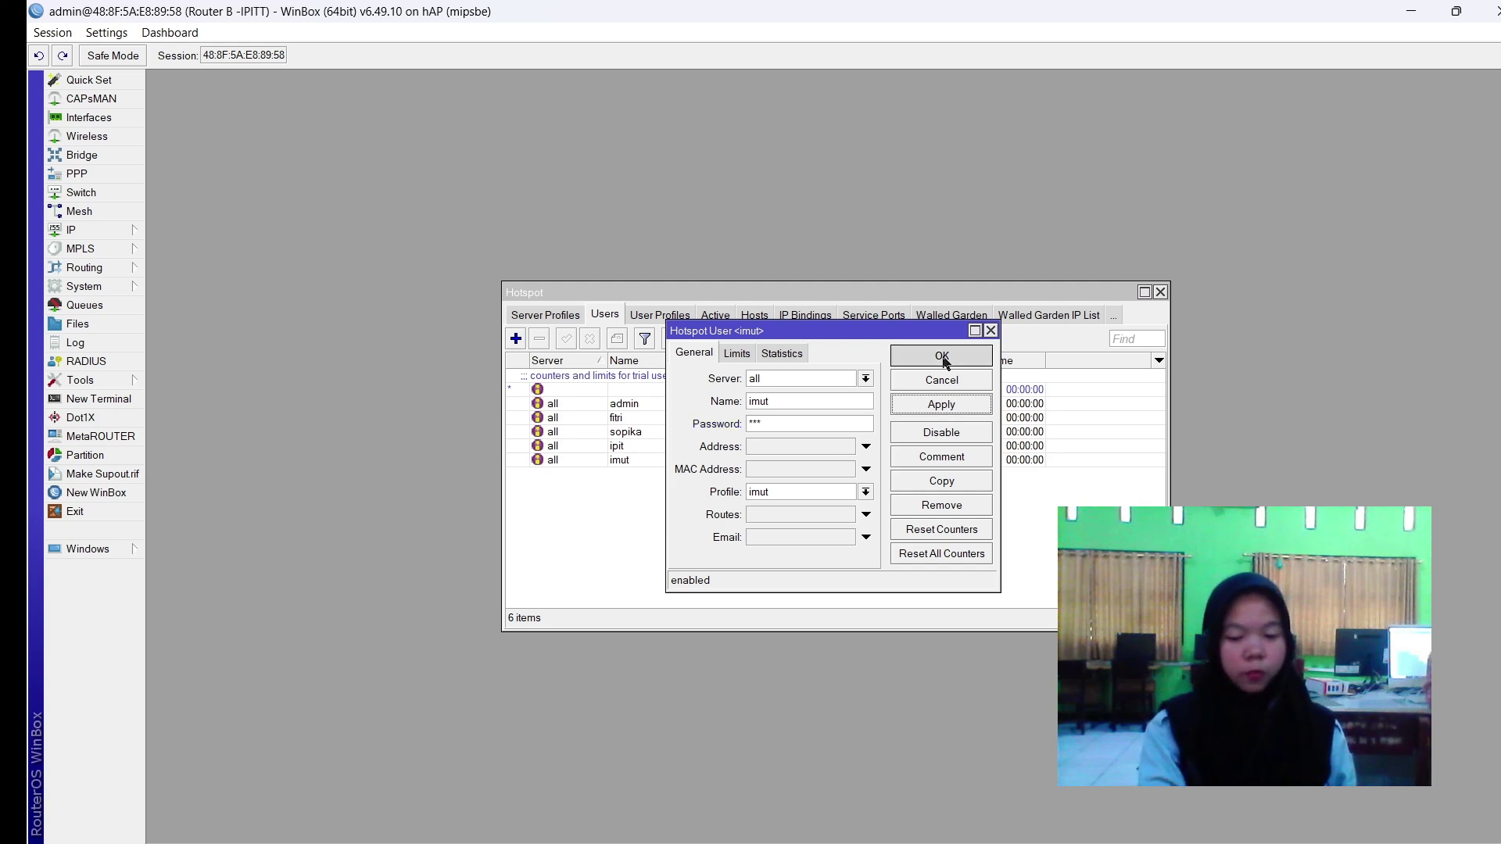
# Add hotspot user nesred with a password and the nesred profile.
pyautogui.click(516, 338)
pyautogui.doubleClick(772, 400)
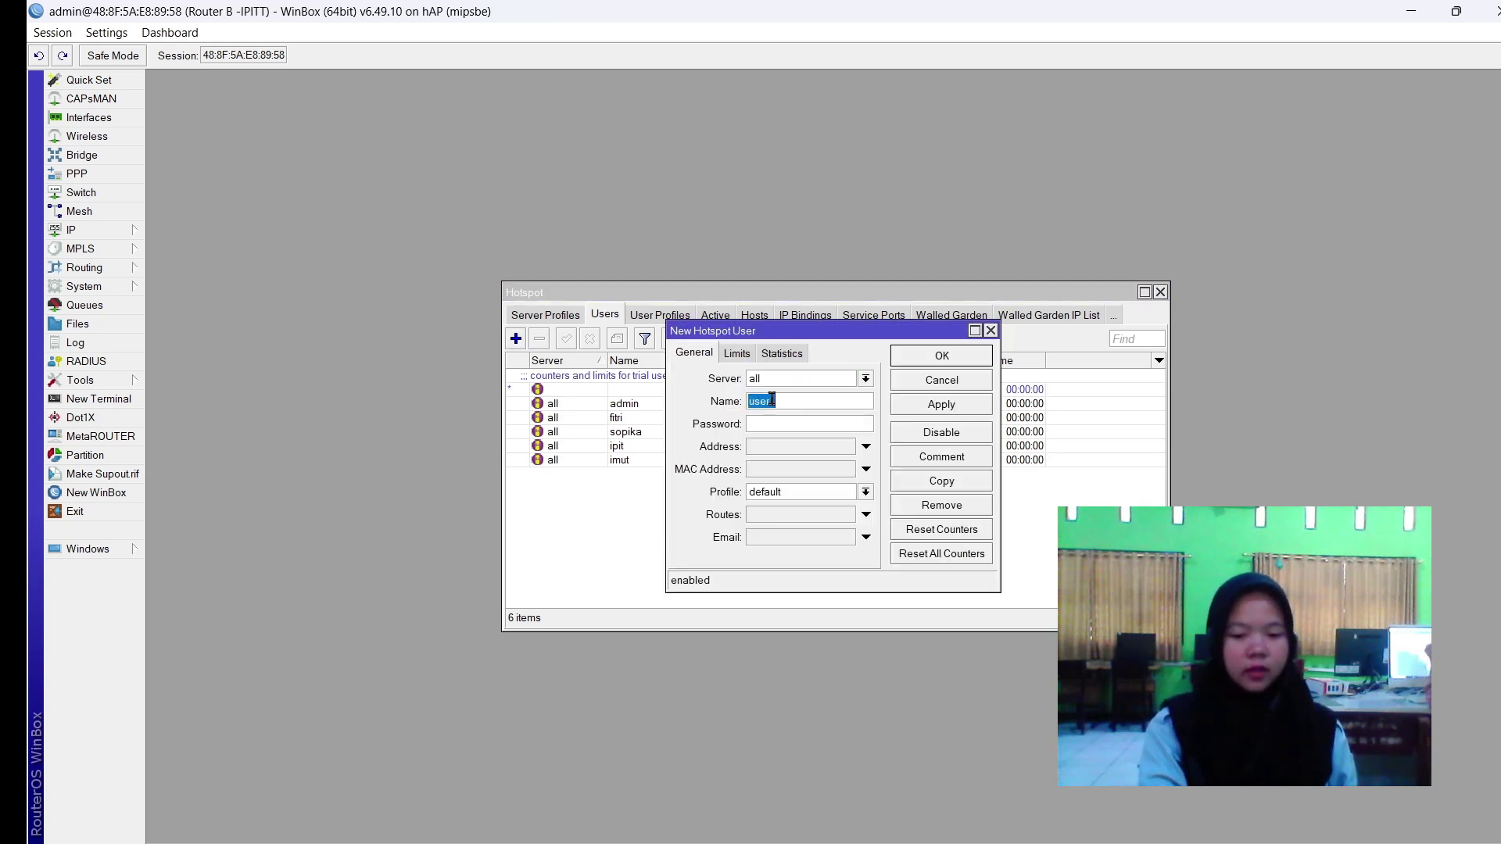
pyautogui.write('nesred')
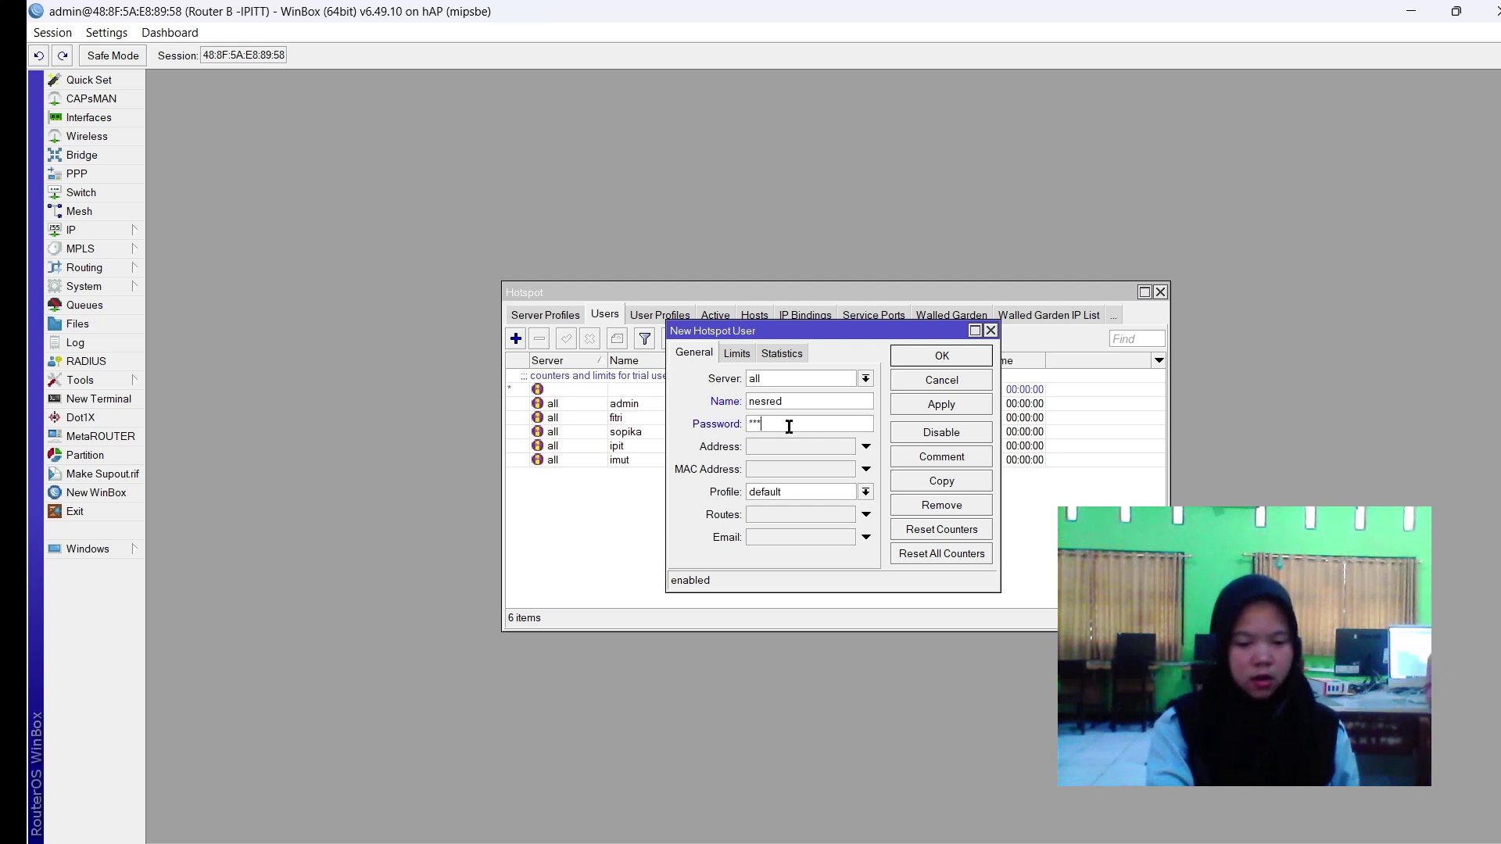
pyautogui.click(789, 426)
pyautogui.write('***')
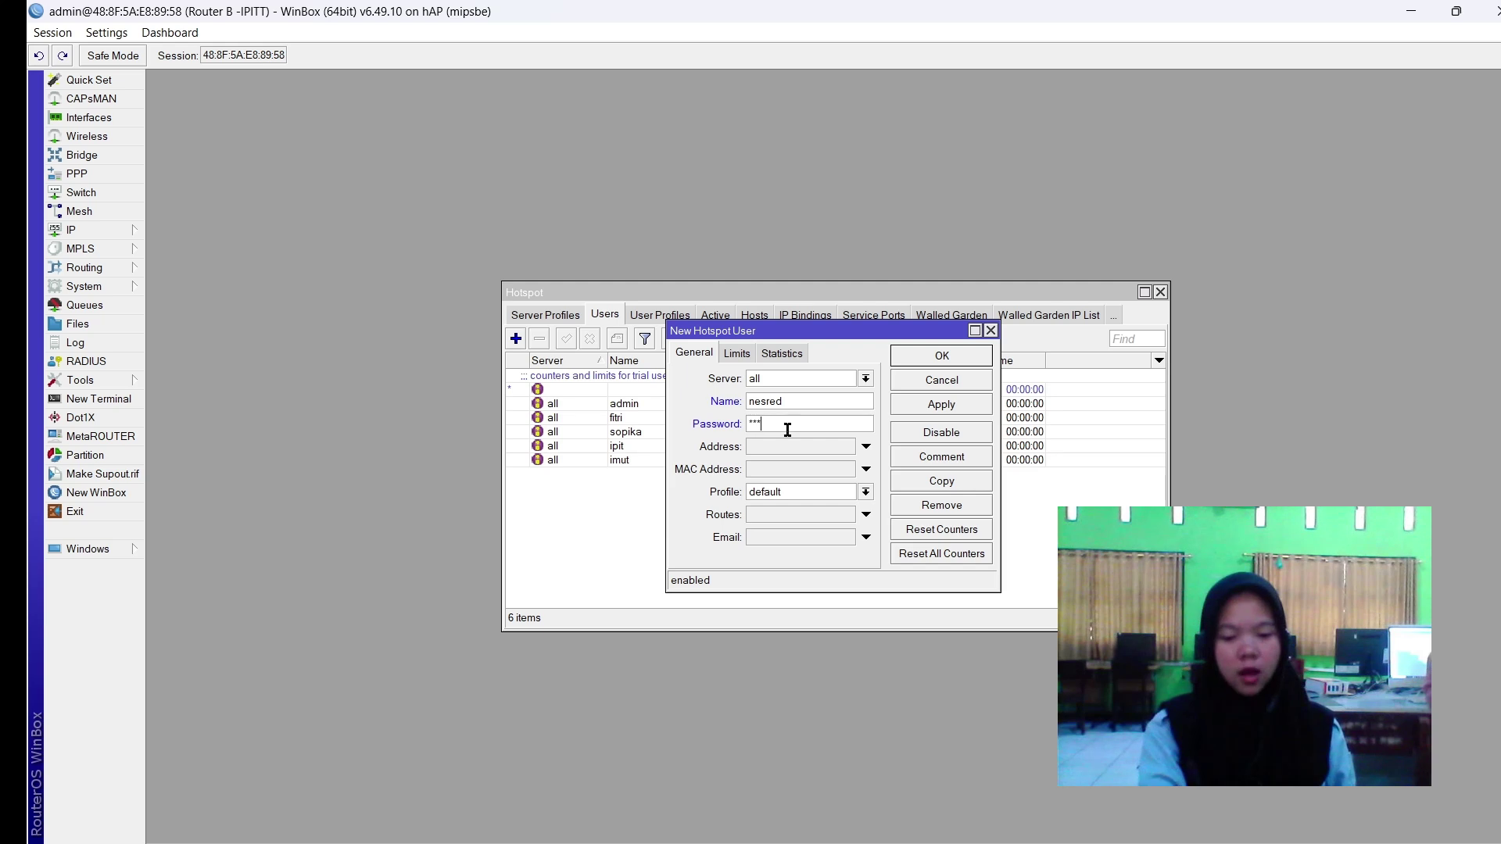
pyautogui.click(771, 493)
pyautogui.click(765, 560)
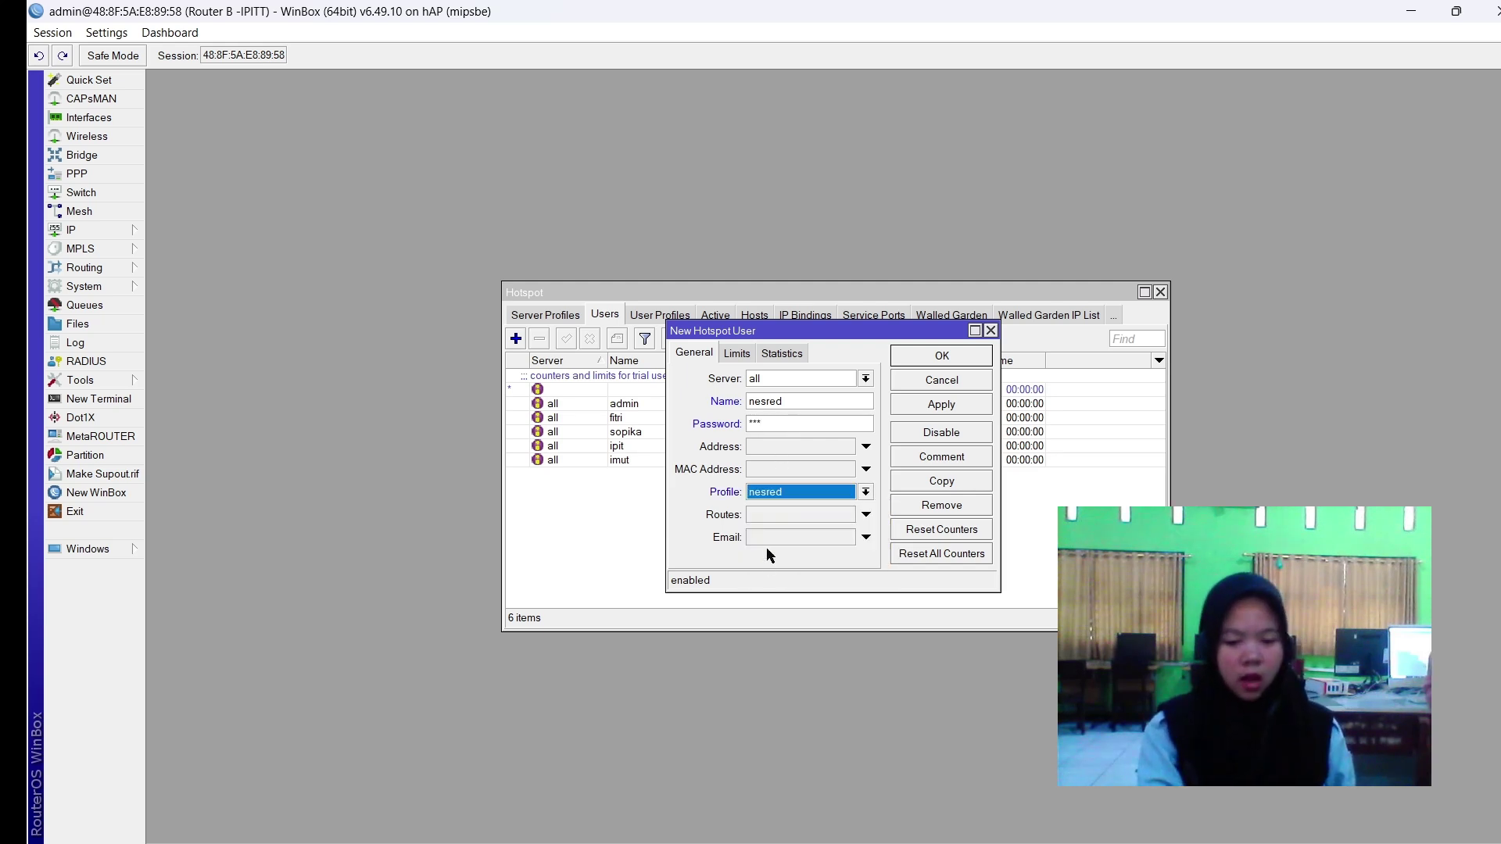
pyautogui.click(936, 405)
pyautogui.click(943, 357)
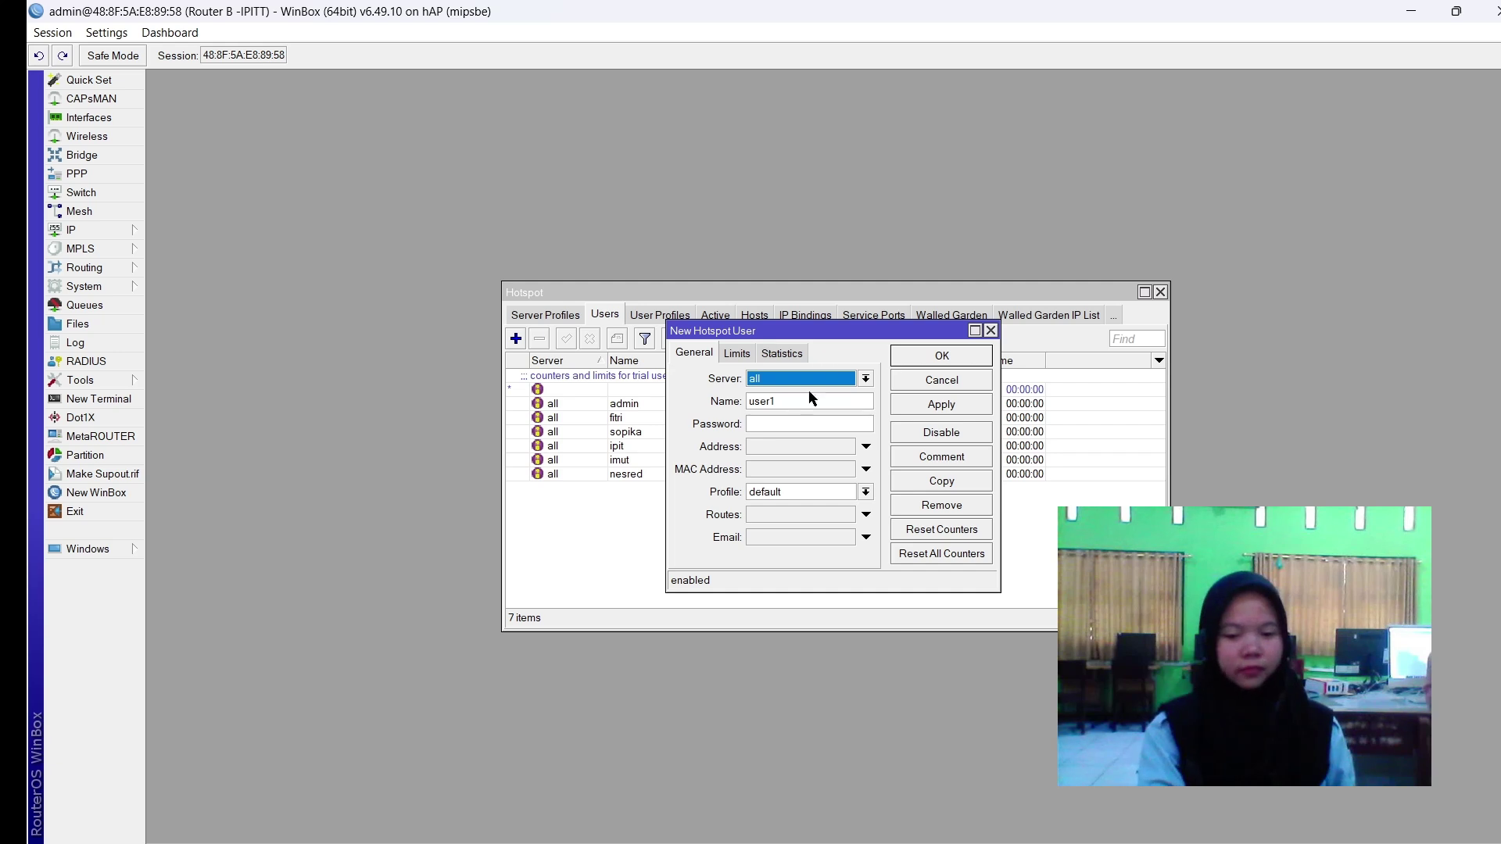
# Add hotspot user smkbisa with the smkbisa profile, then maximize the Hotspot window.
pyautogui.doubleClick(801, 400)
pyautogui.write('smkbisa')
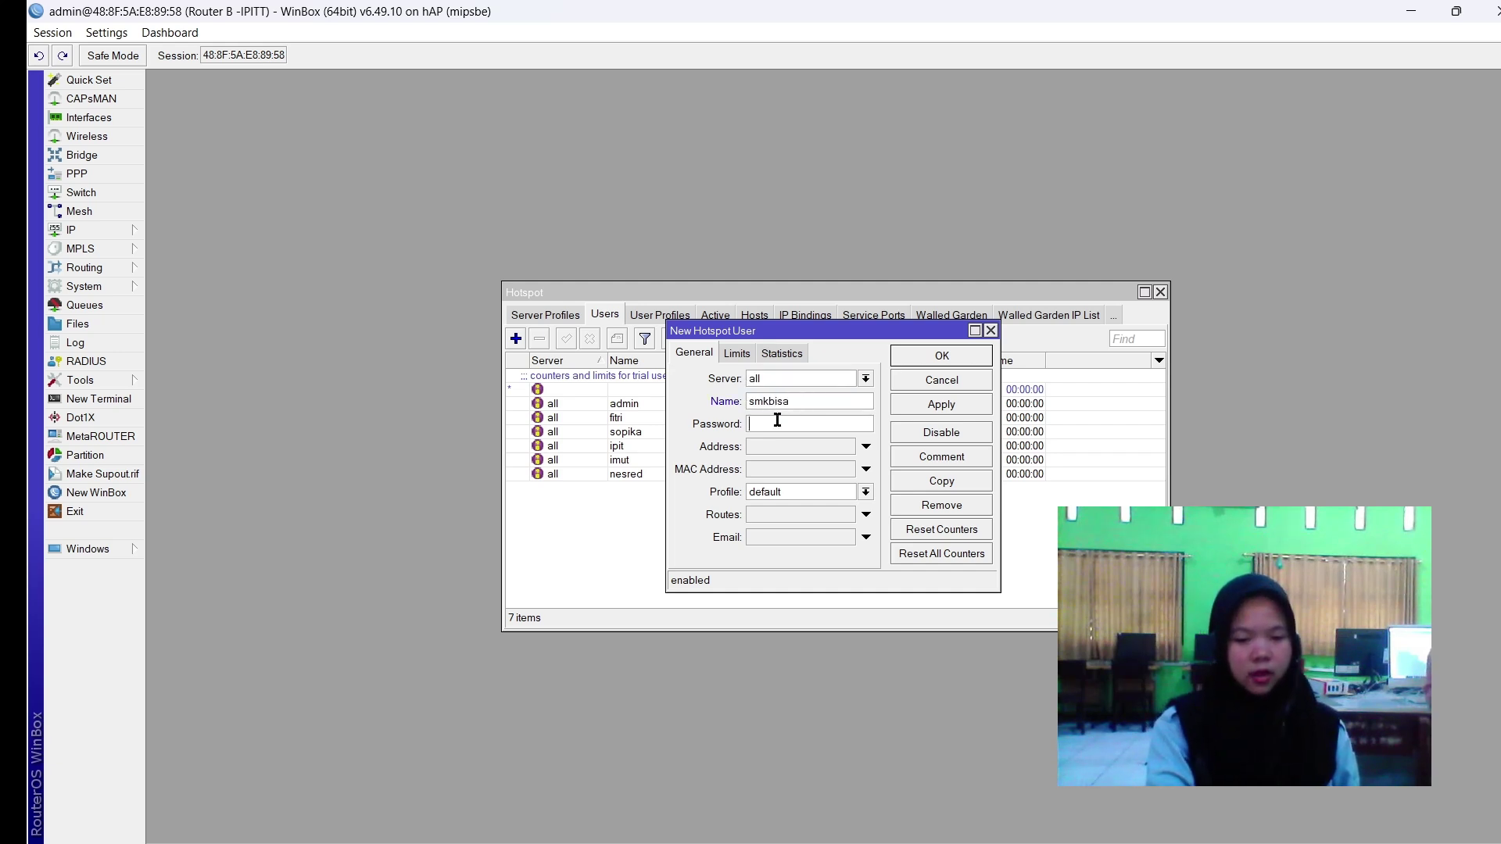
pyautogui.write('3')
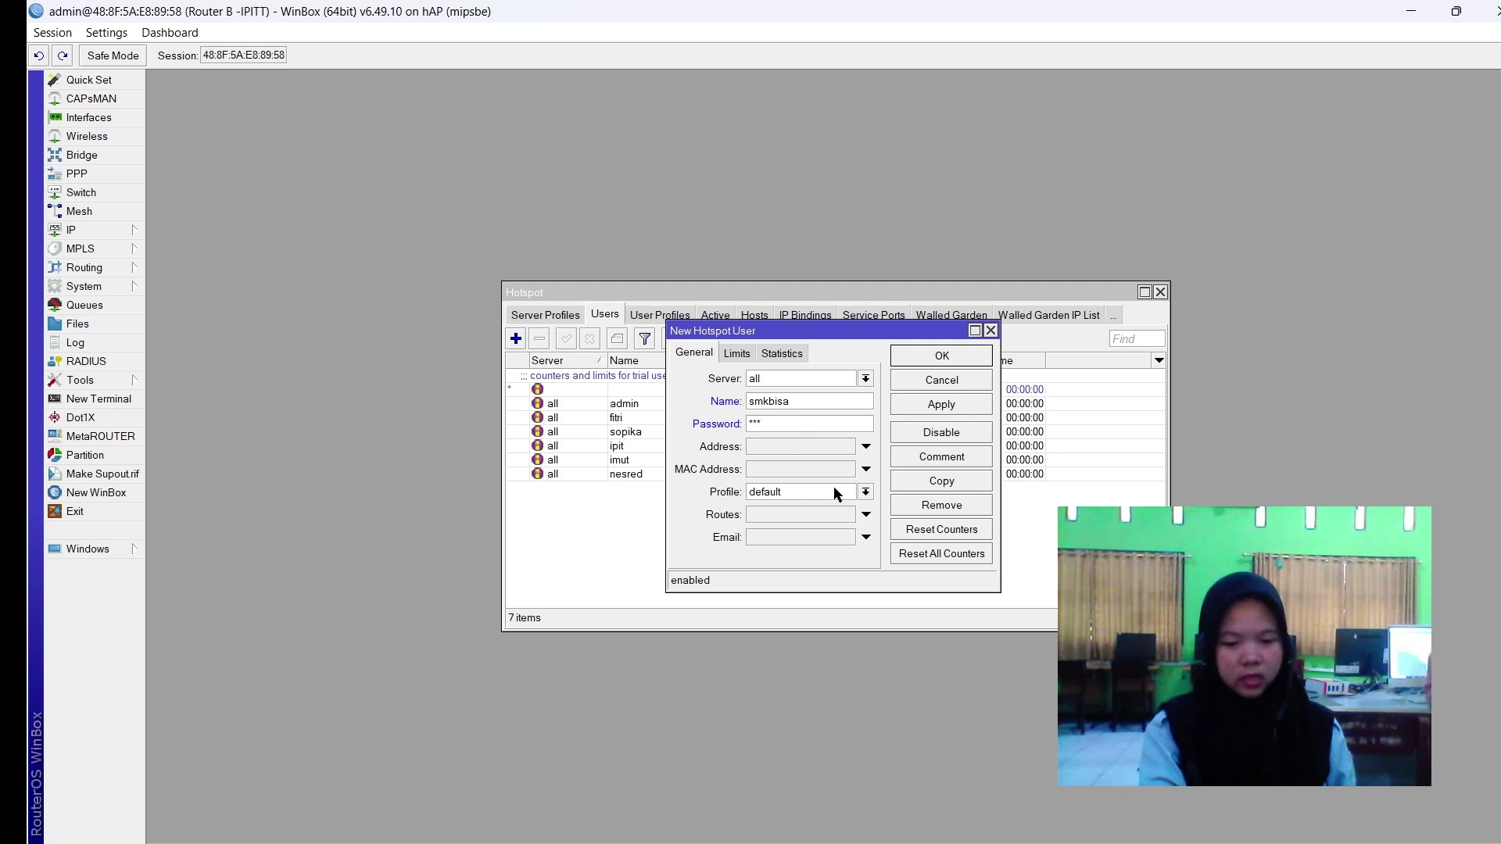
pyautogui.click(836, 491)
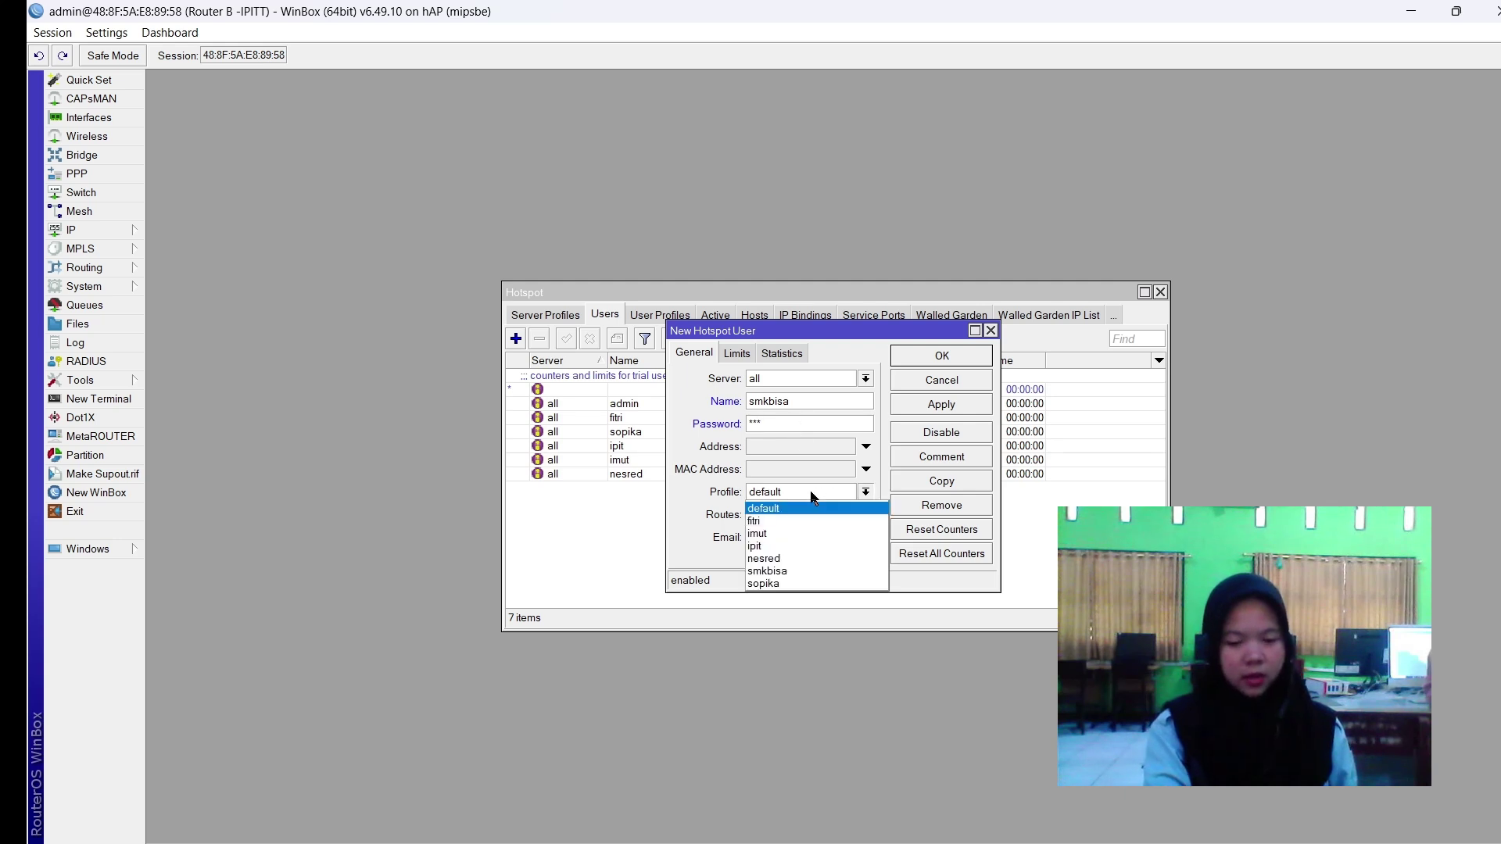
pyautogui.click(767, 571)
pyautogui.click(955, 408)
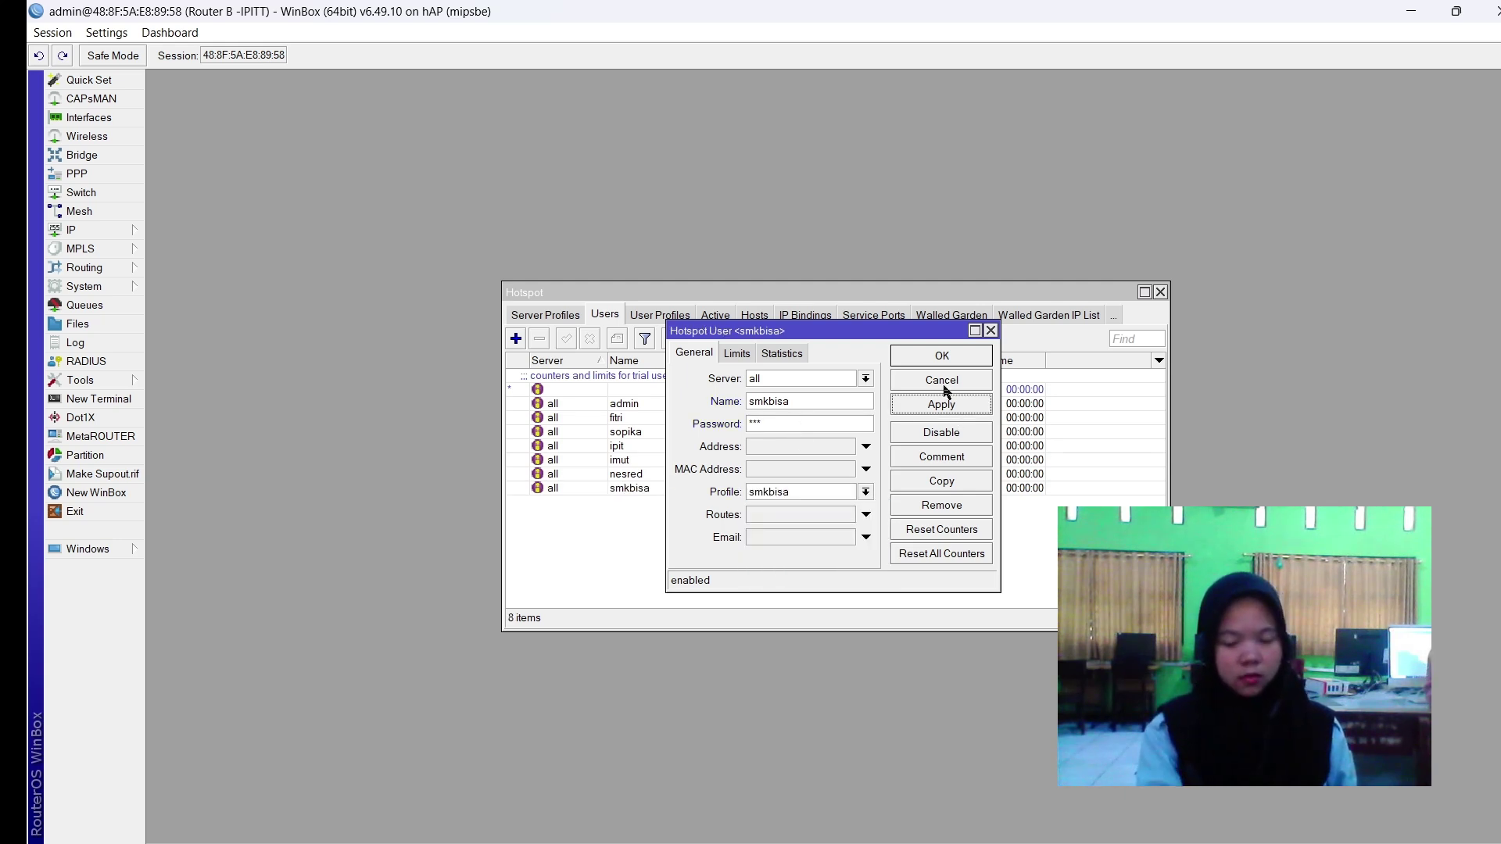
pyautogui.click(952, 361)
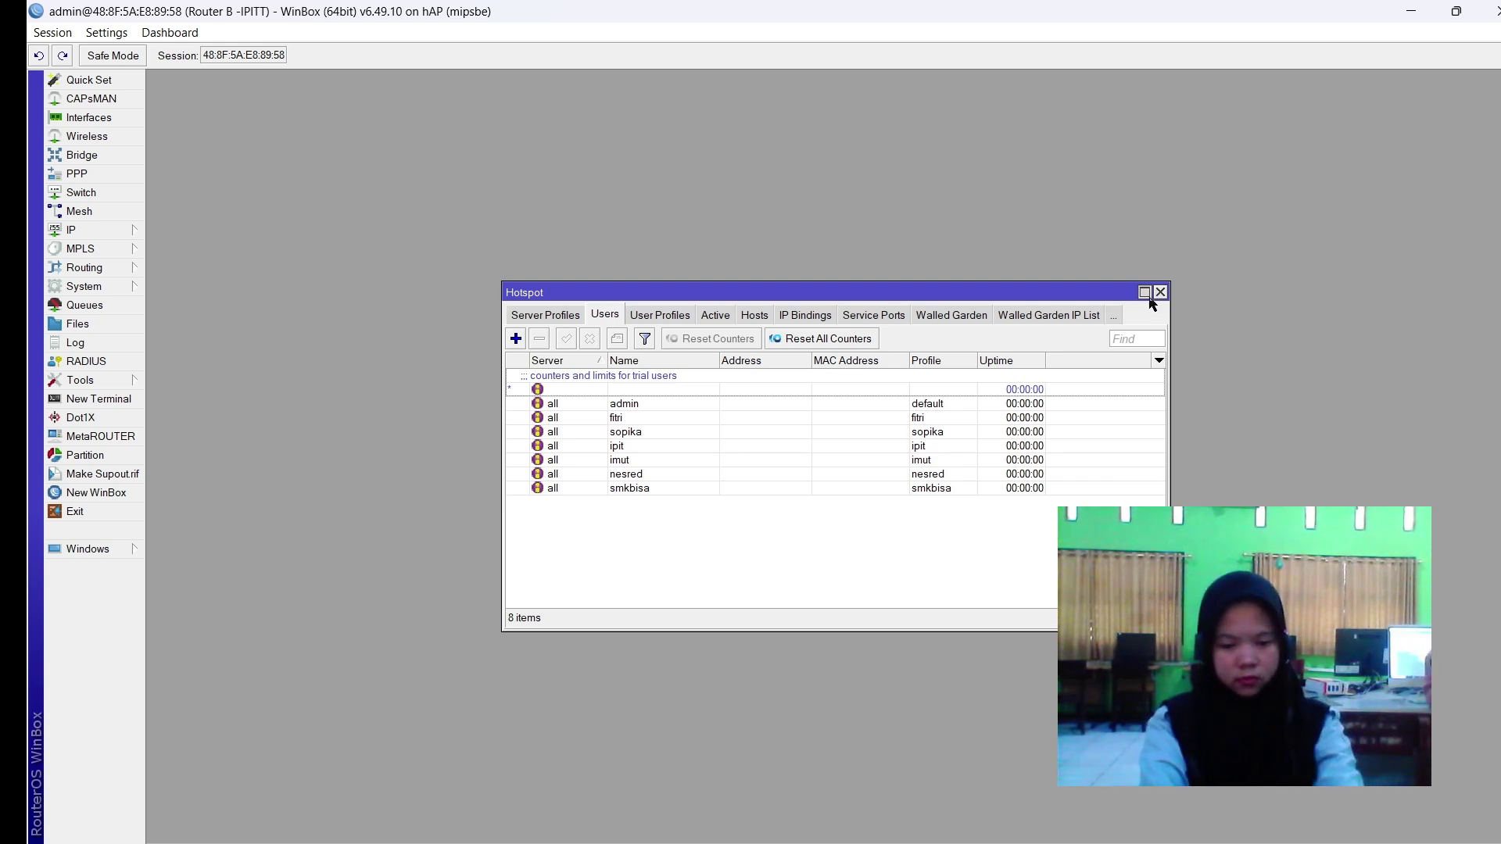
pyautogui.click(1144, 292)
# Close the Hotspot window and bring up the wireless Security Profiles list.
pyautogui.click(1497, 78)
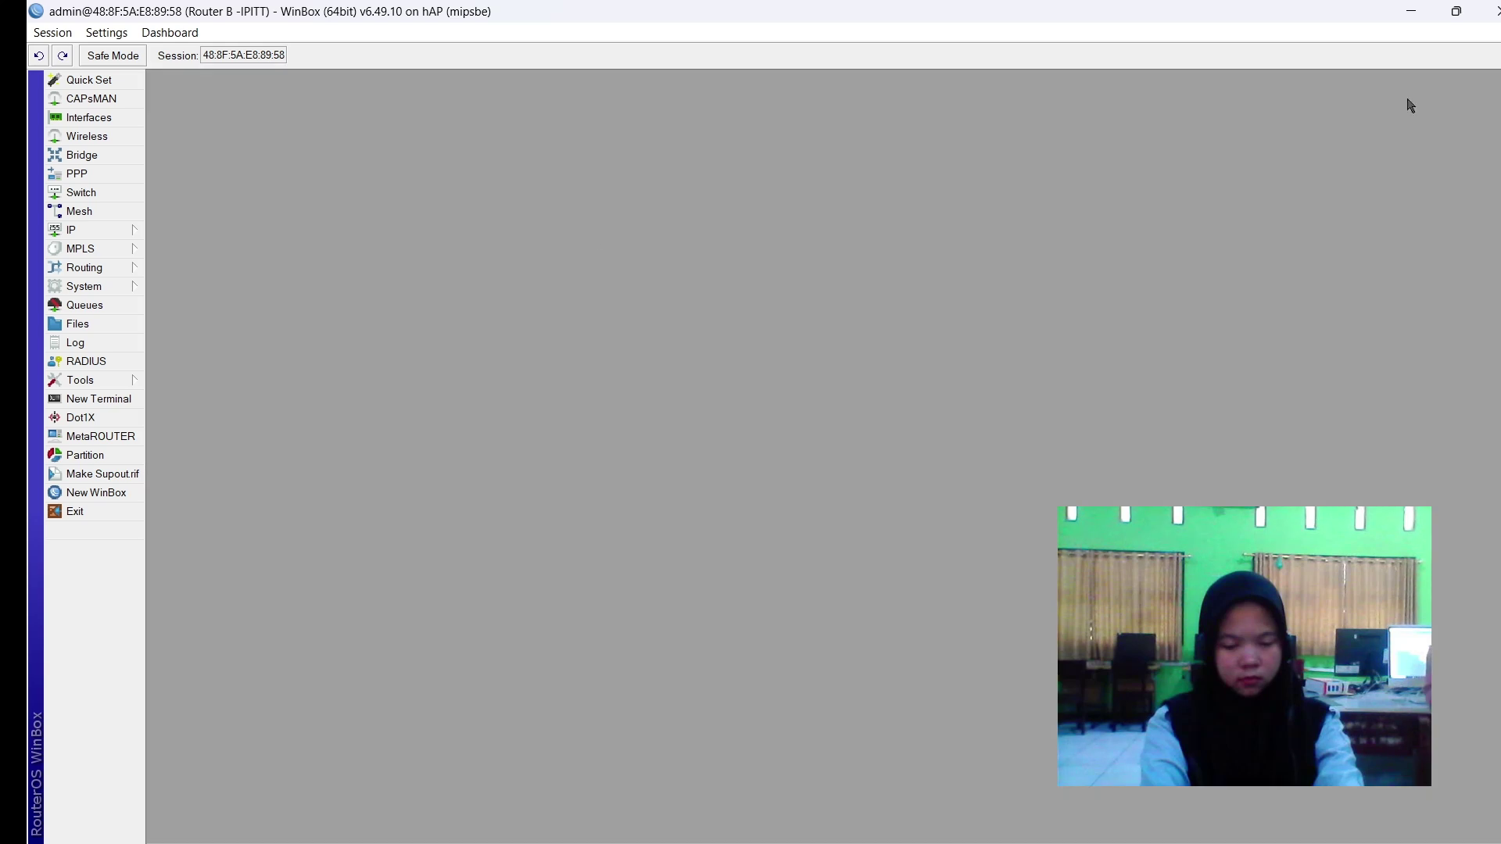
pyautogui.click(110, 140)
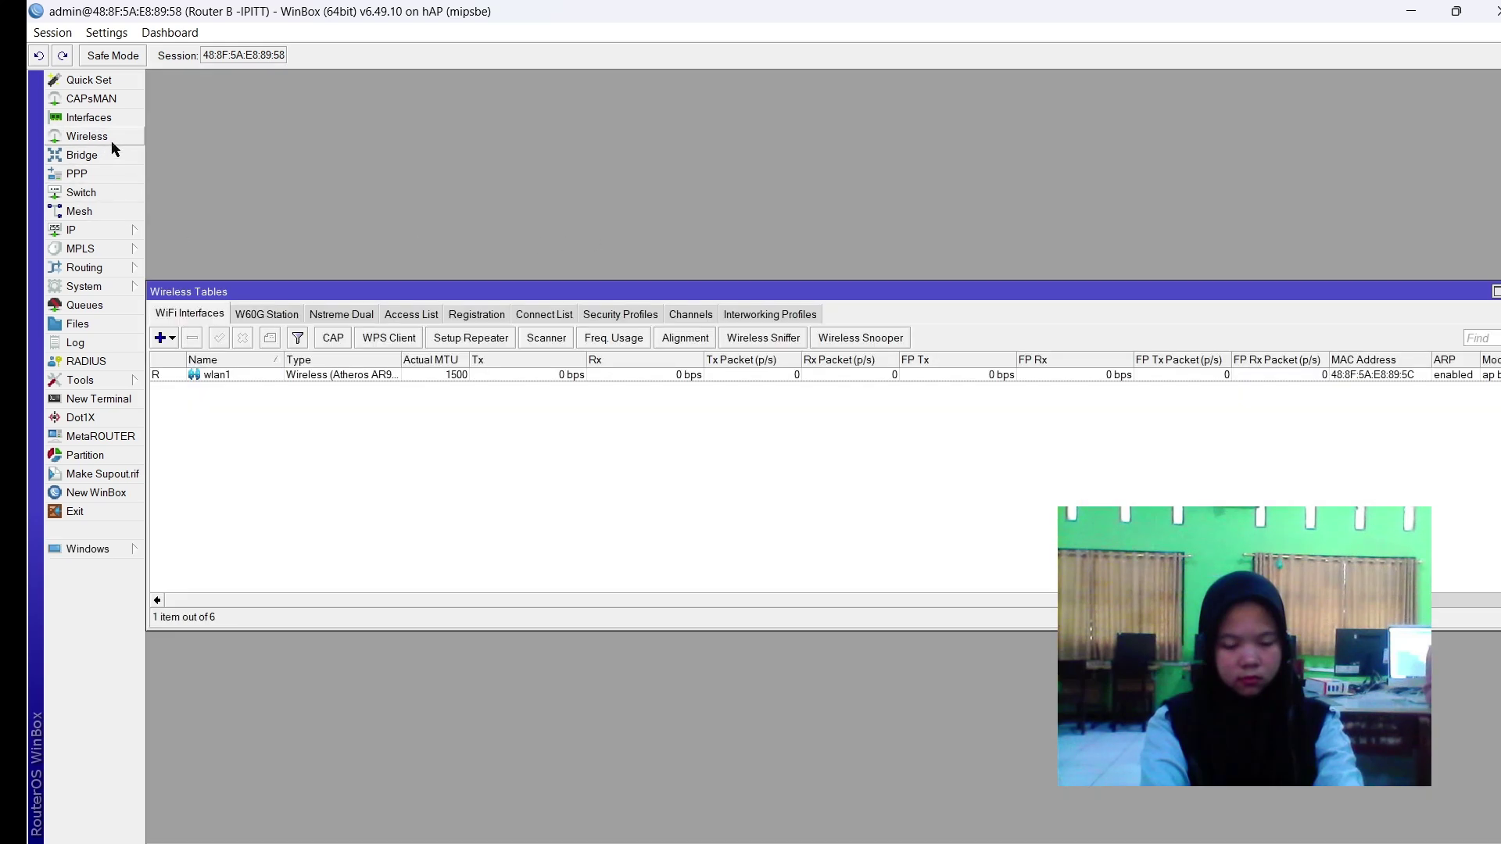
pyautogui.click(323, 377)
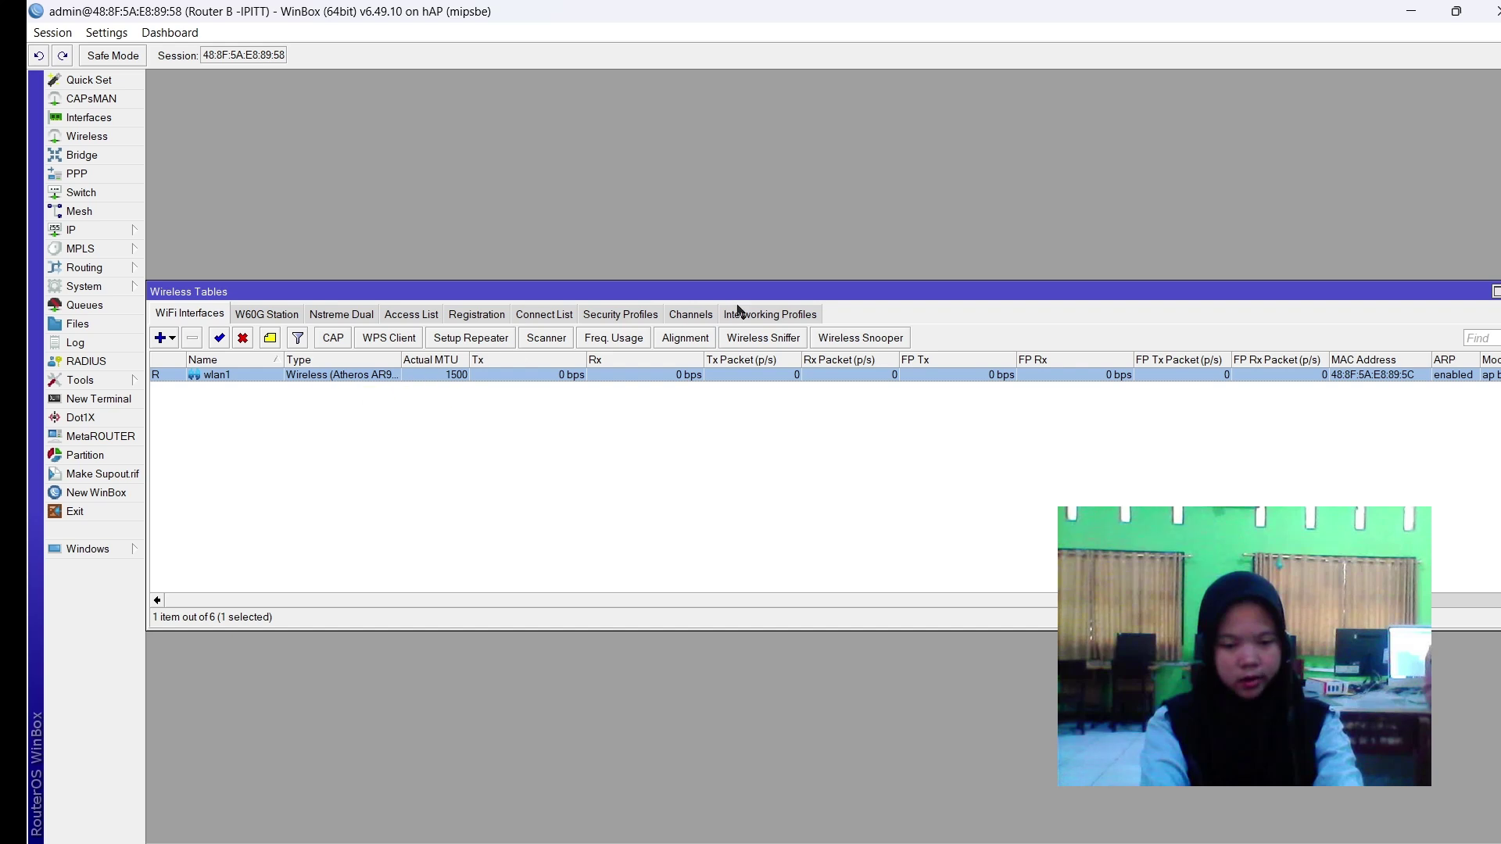
pyautogui.click(619, 316)
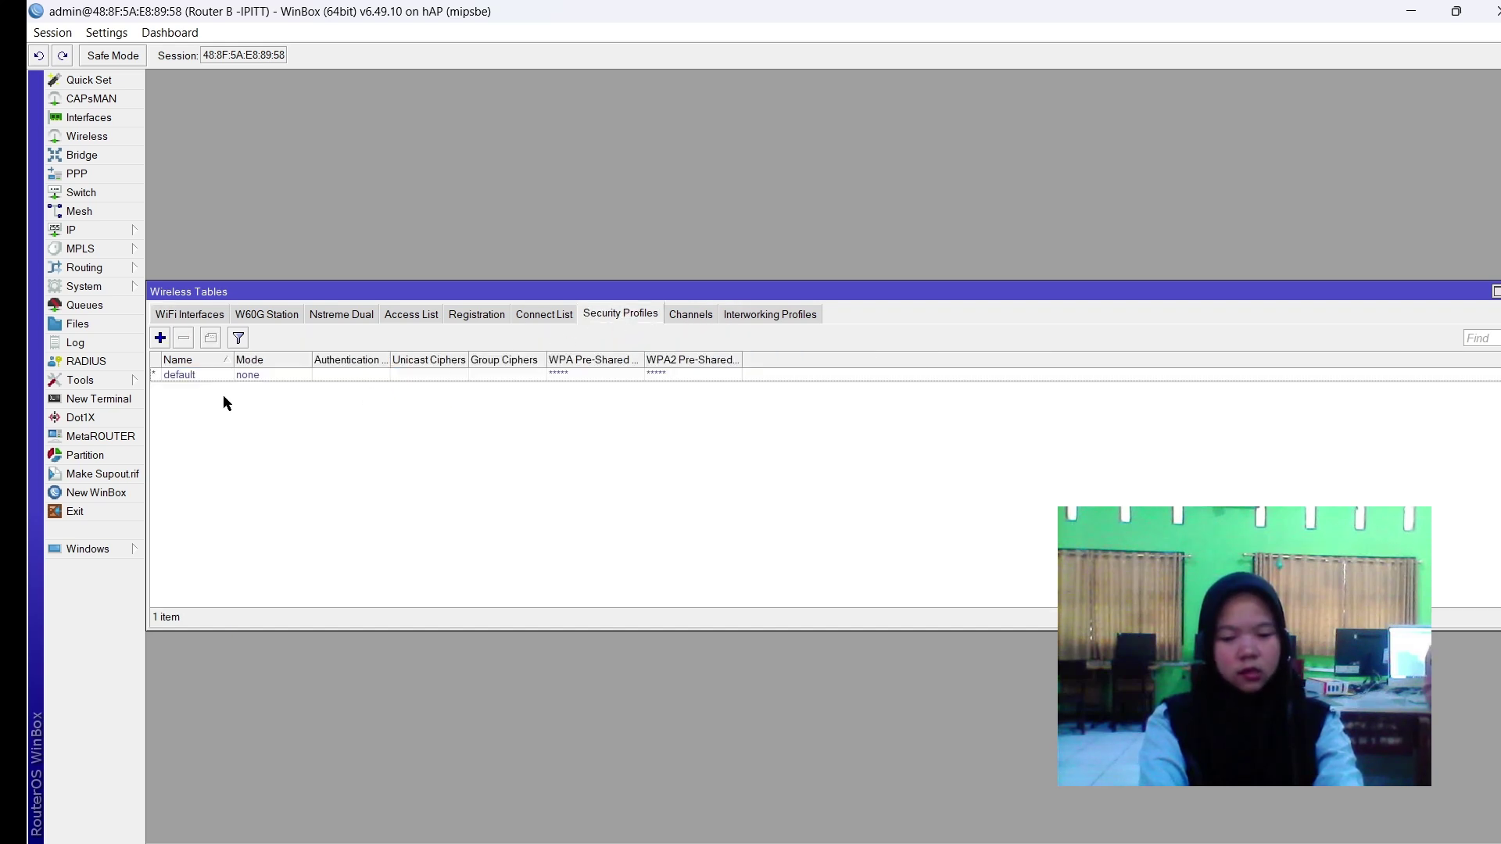
# Create a new security profile named password1 in dynamic keys mode.
pyautogui.click(160, 338)
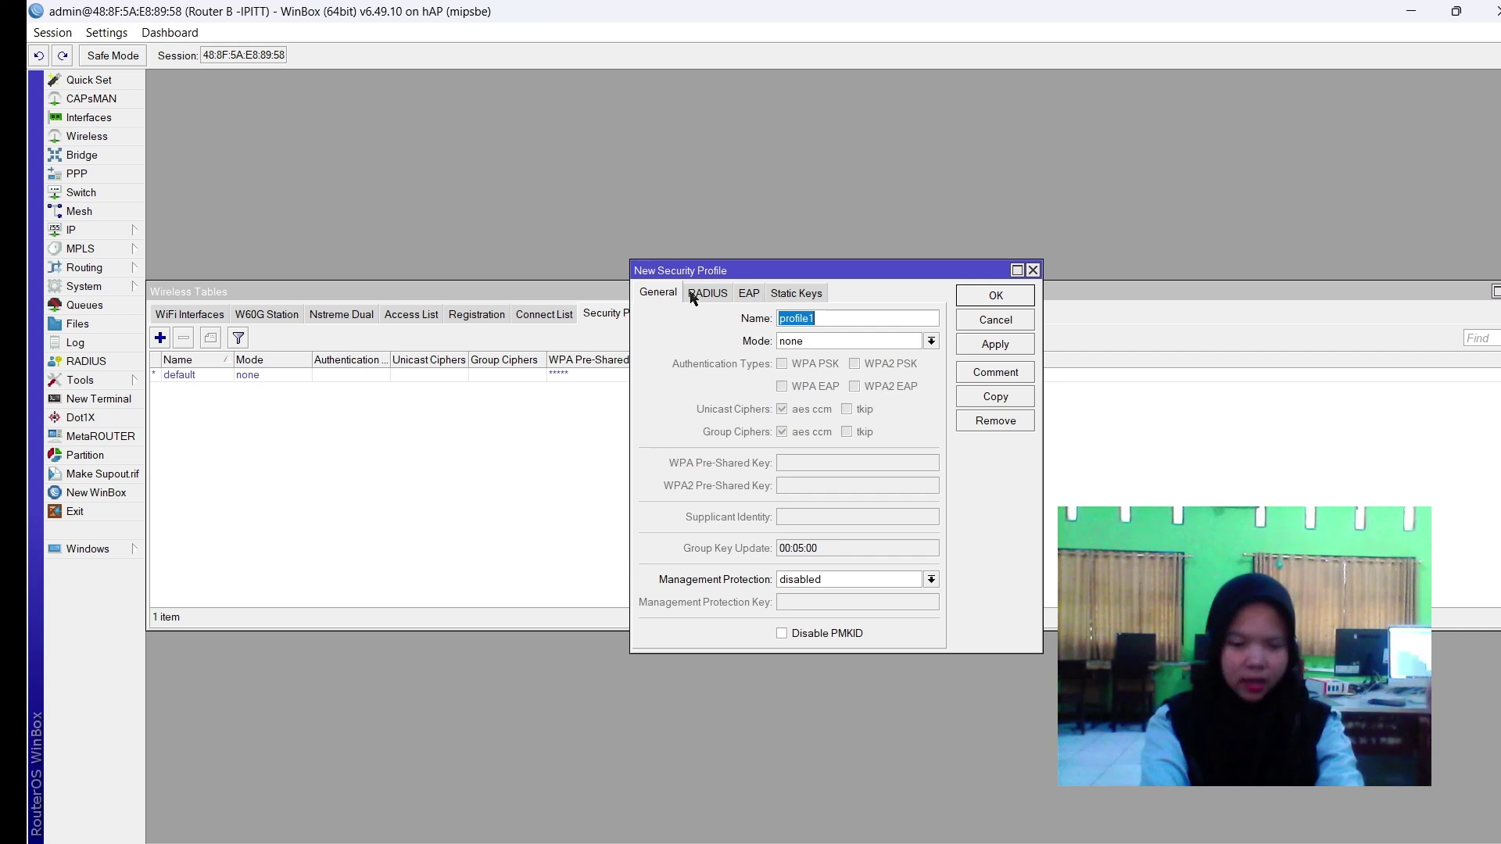
pyautogui.click(716, 295)
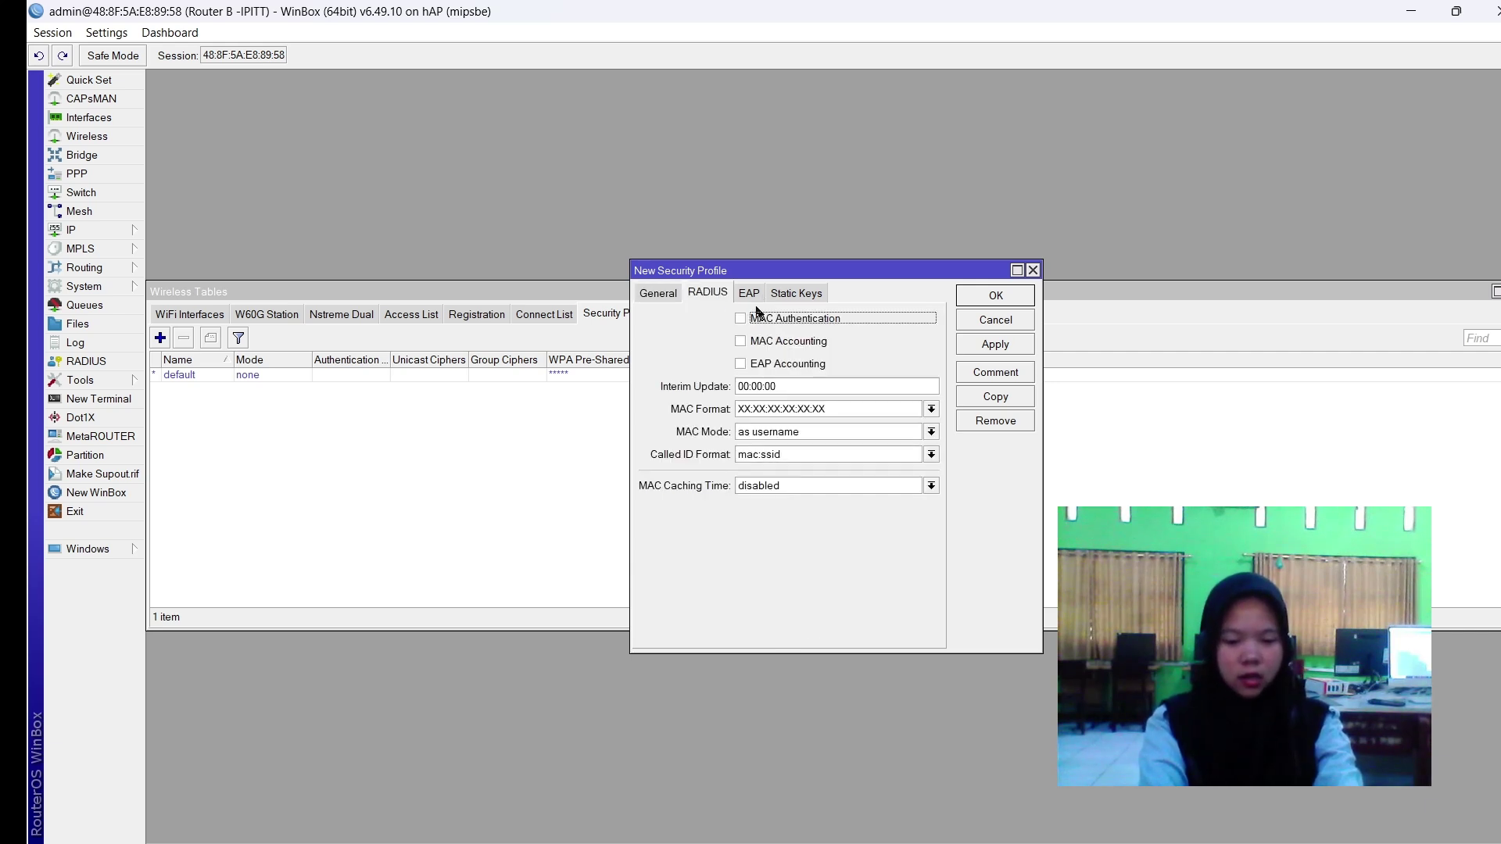
pyautogui.click(637, 301)
pyautogui.click(849, 314)
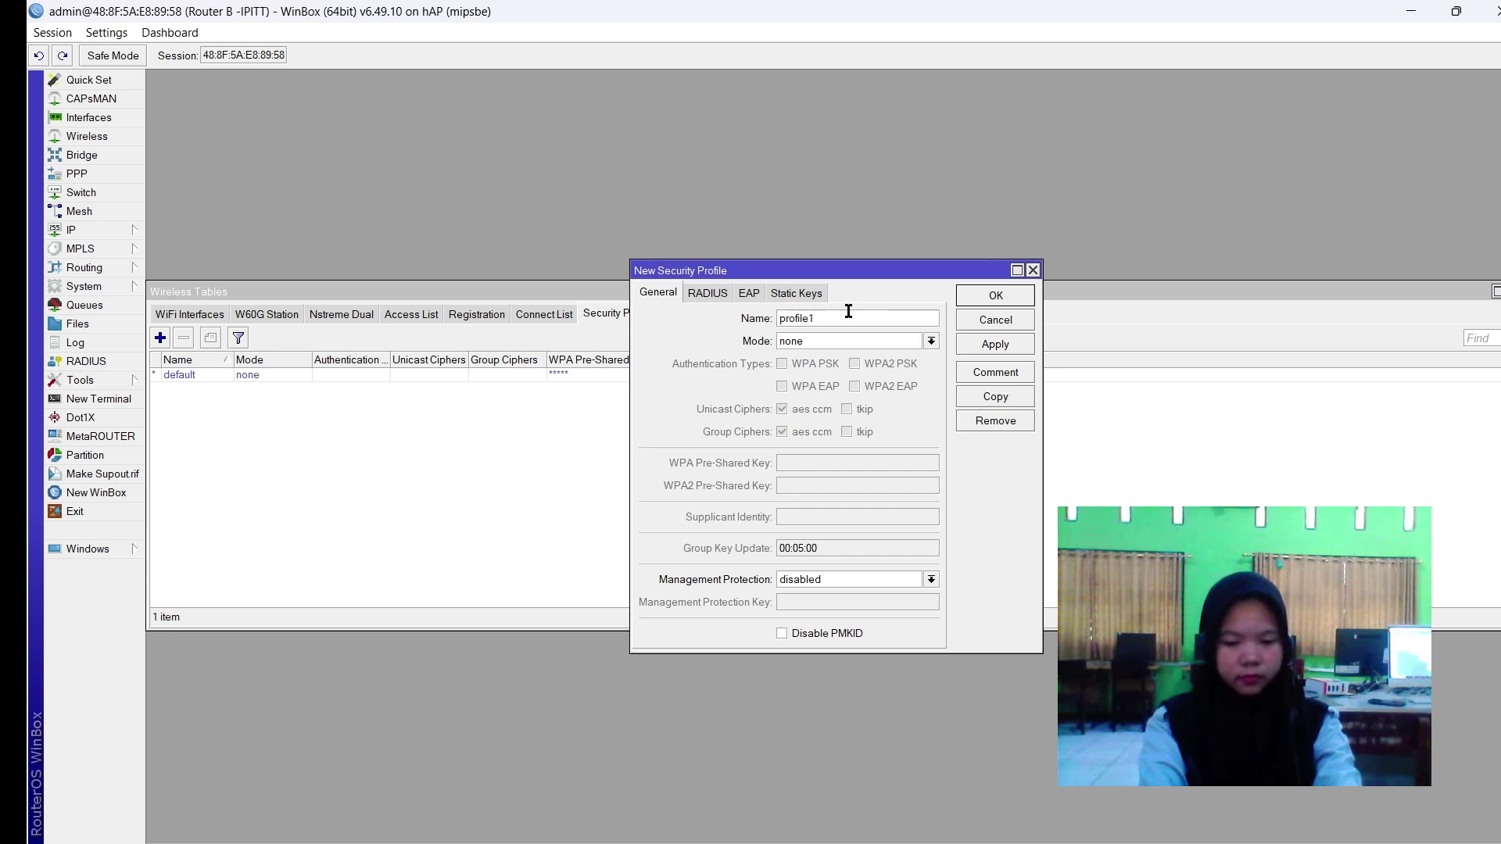
pyautogui.click(833, 342)
pyautogui.click(821, 358)
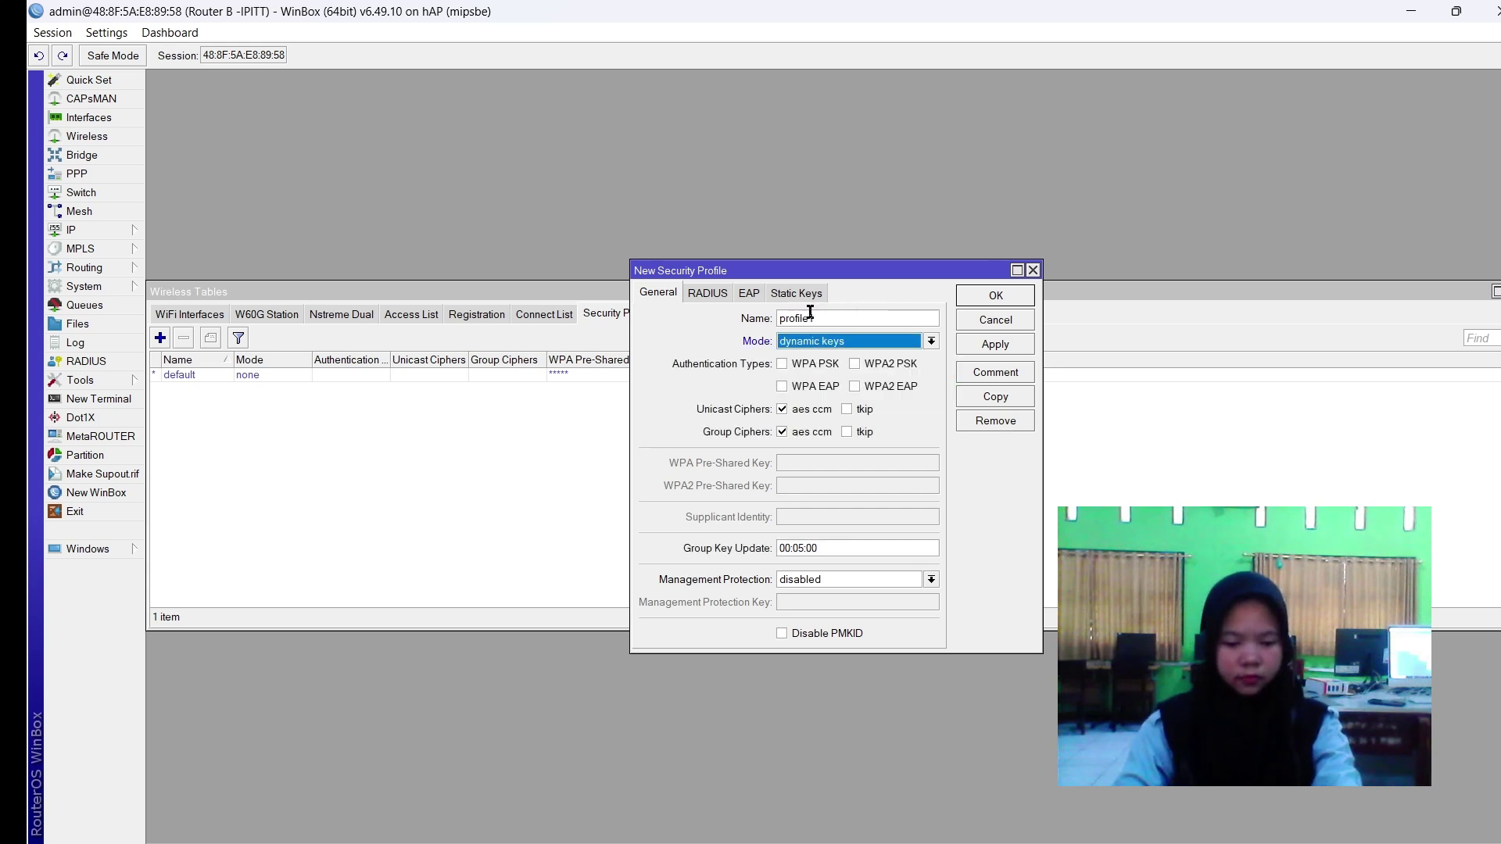
pyautogui.doubleClick(810, 317)
pyautogui.write('pas')
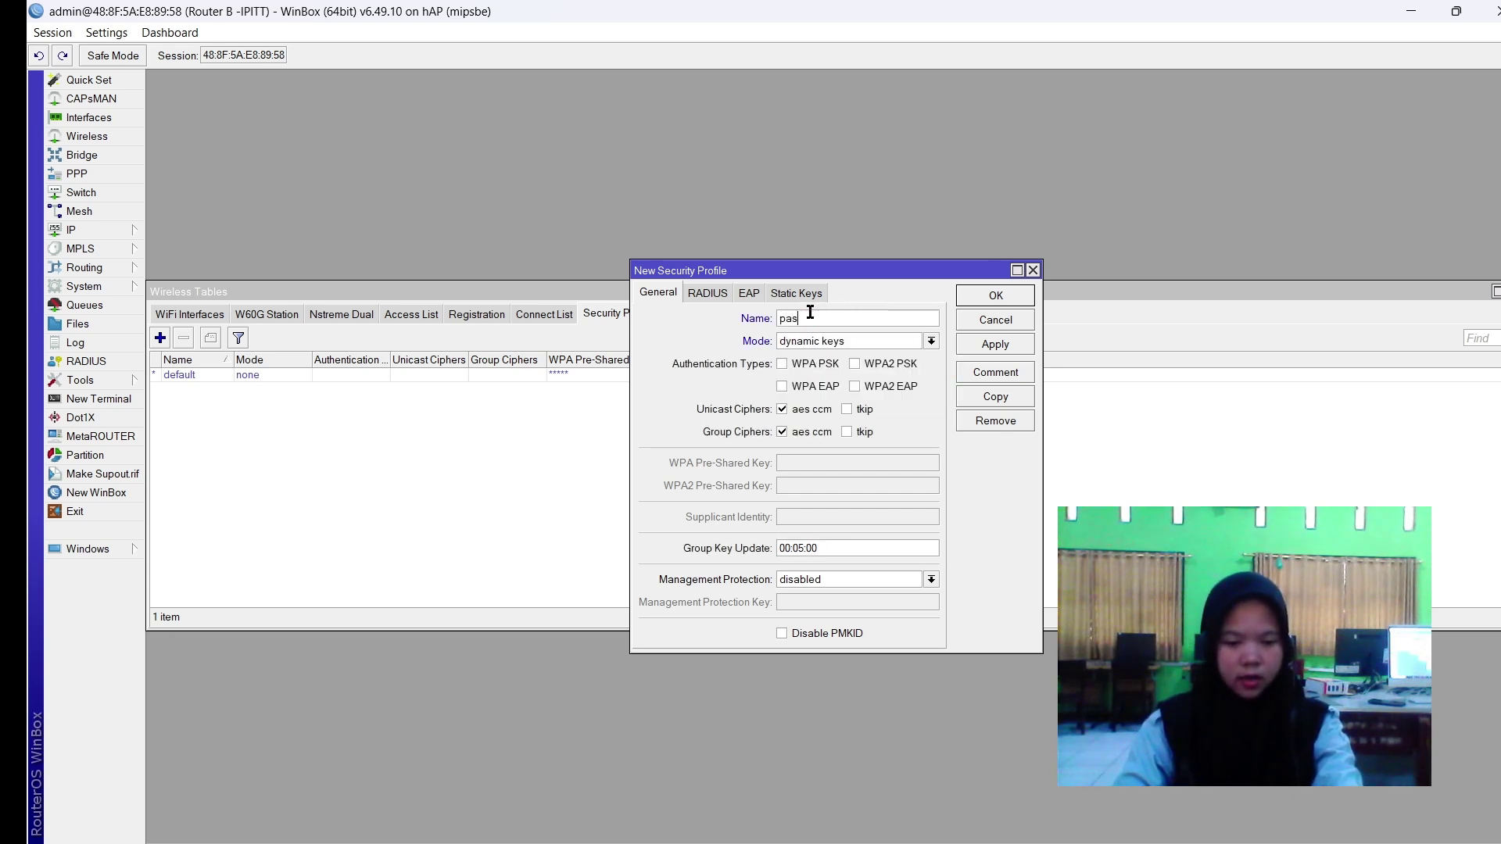
pyautogui.write('sword1')
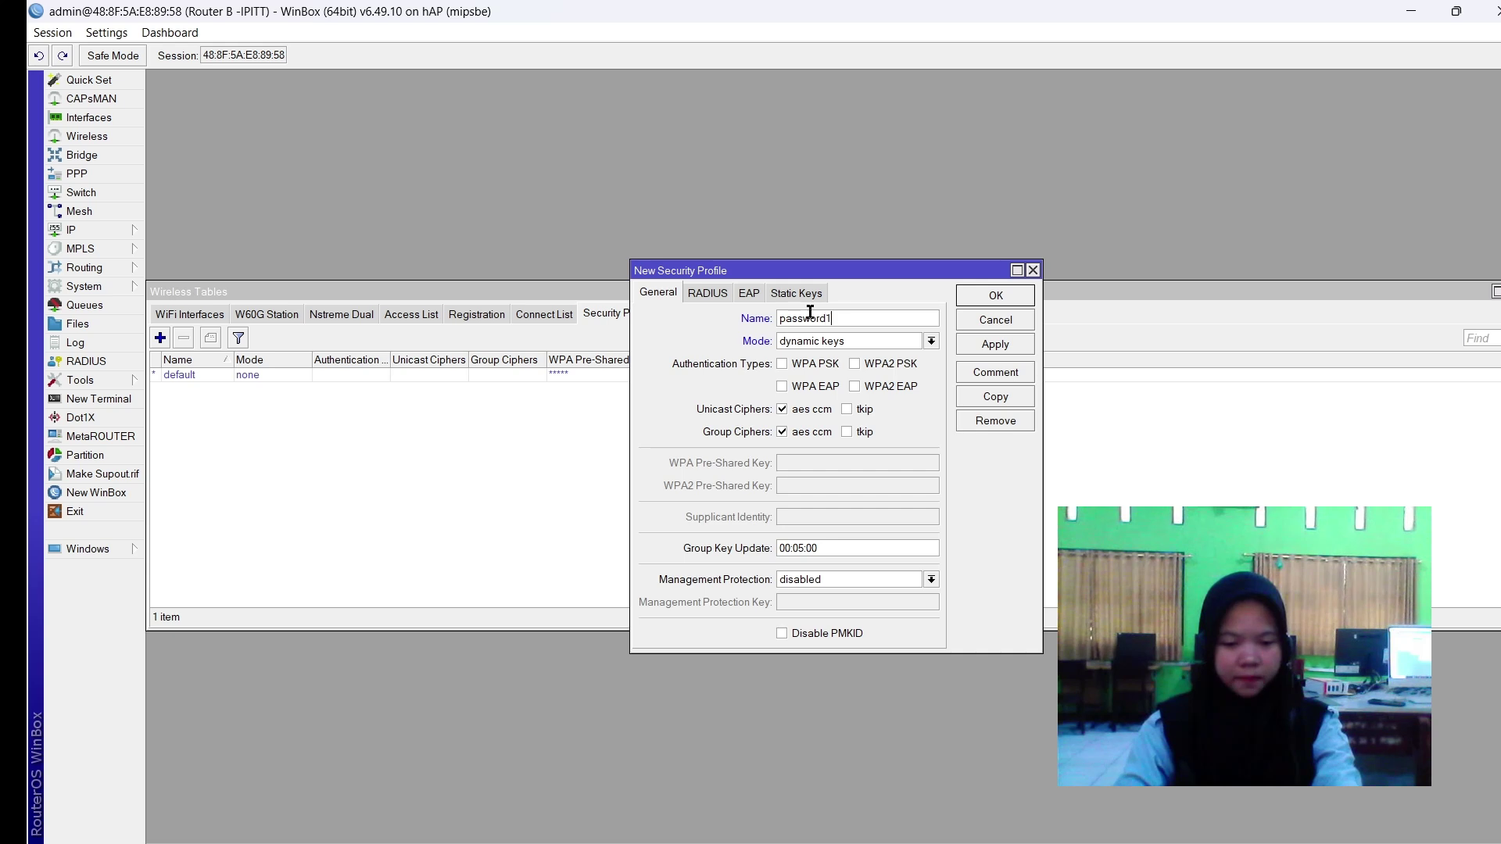
pyautogui.click(805, 368)
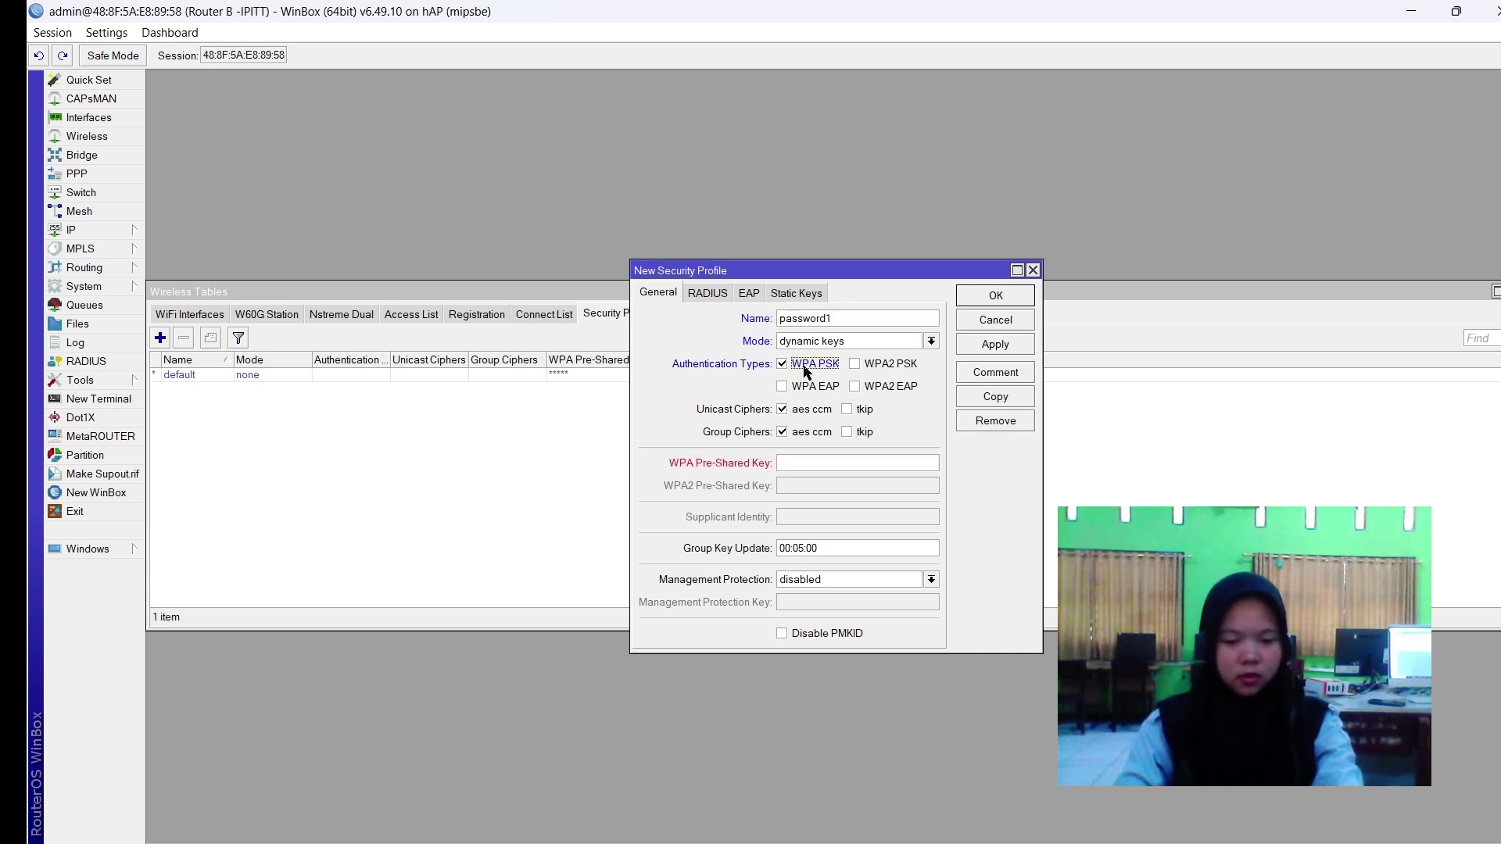
pyautogui.click(890, 364)
pyautogui.click(835, 461)
pyautogui.click(821, 486)
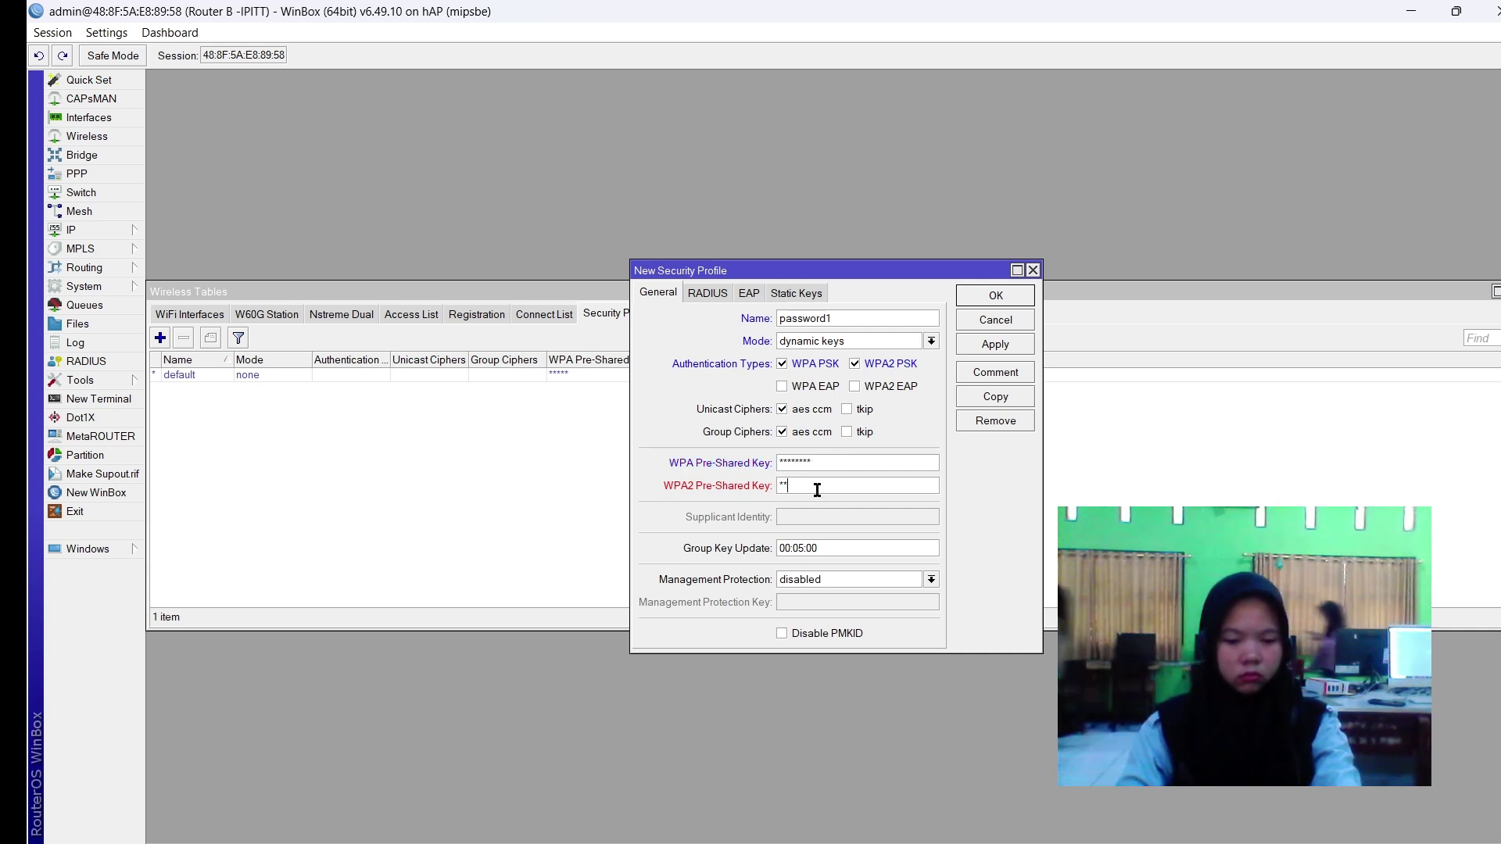
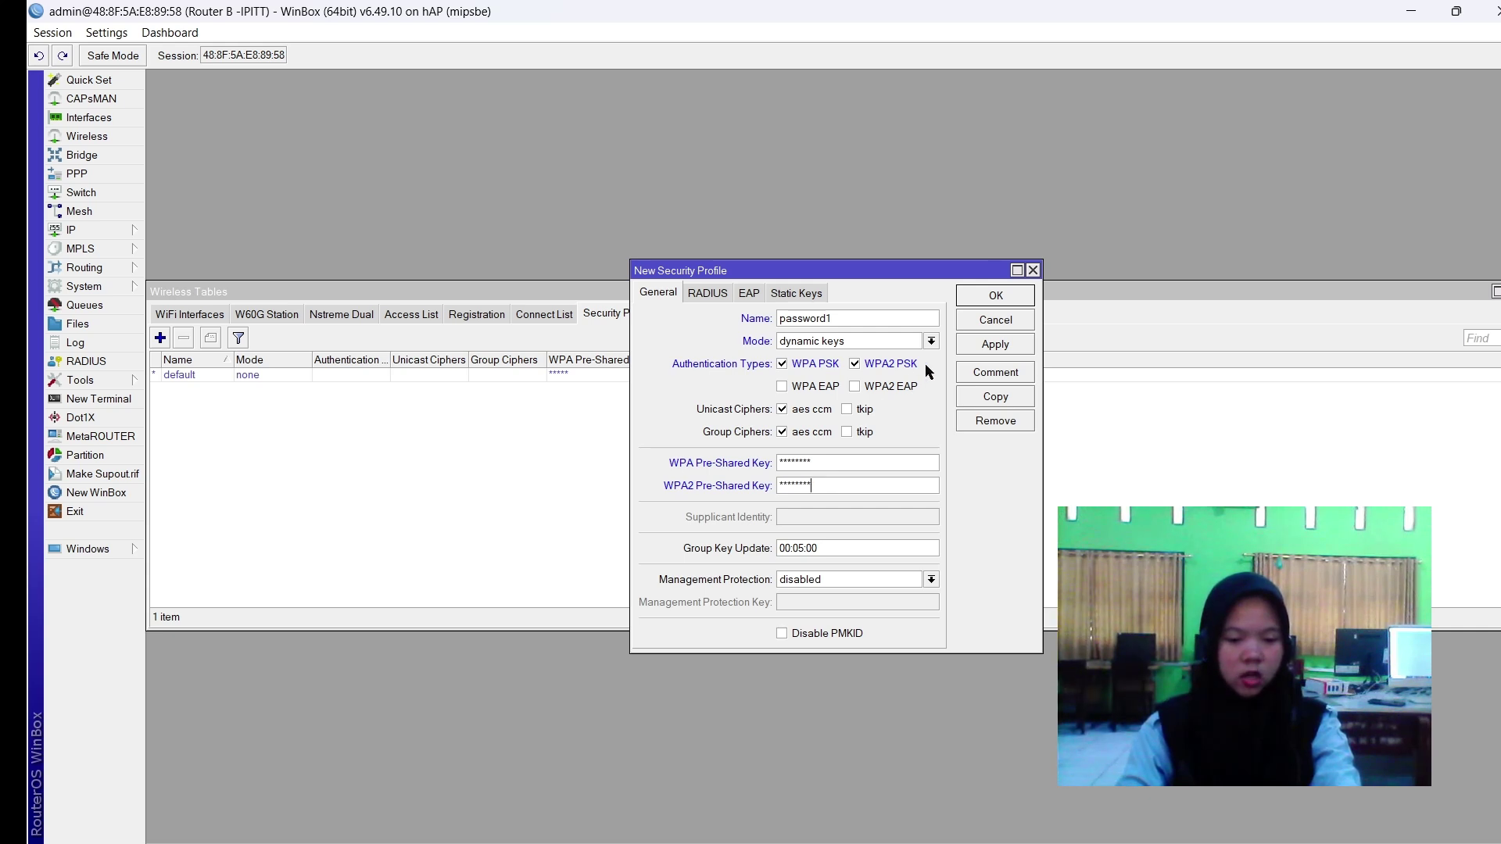
pyautogui.click(1009, 353)
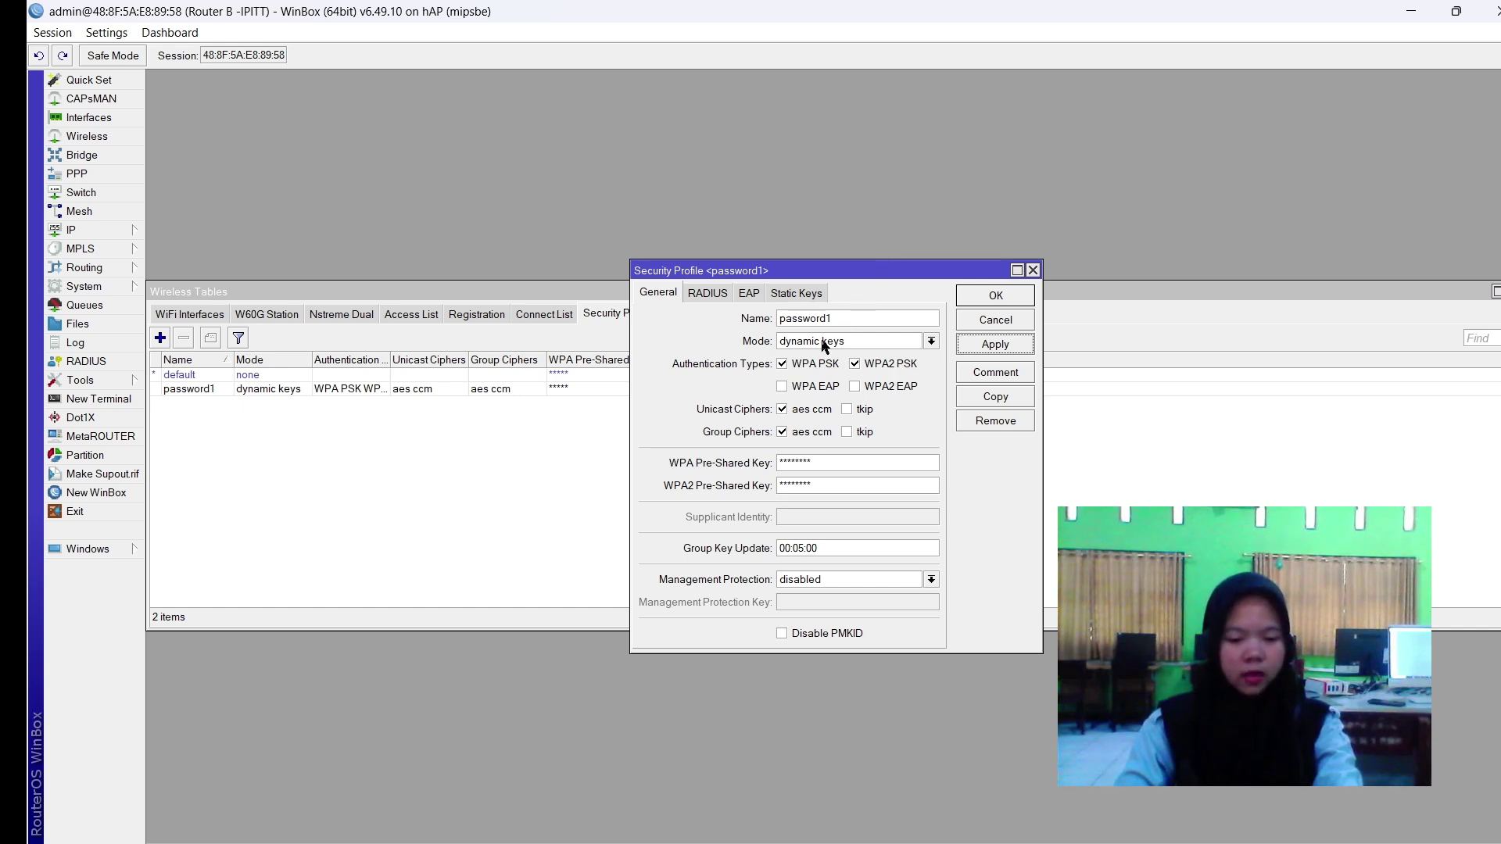
pyautogui.click(1002, 301)
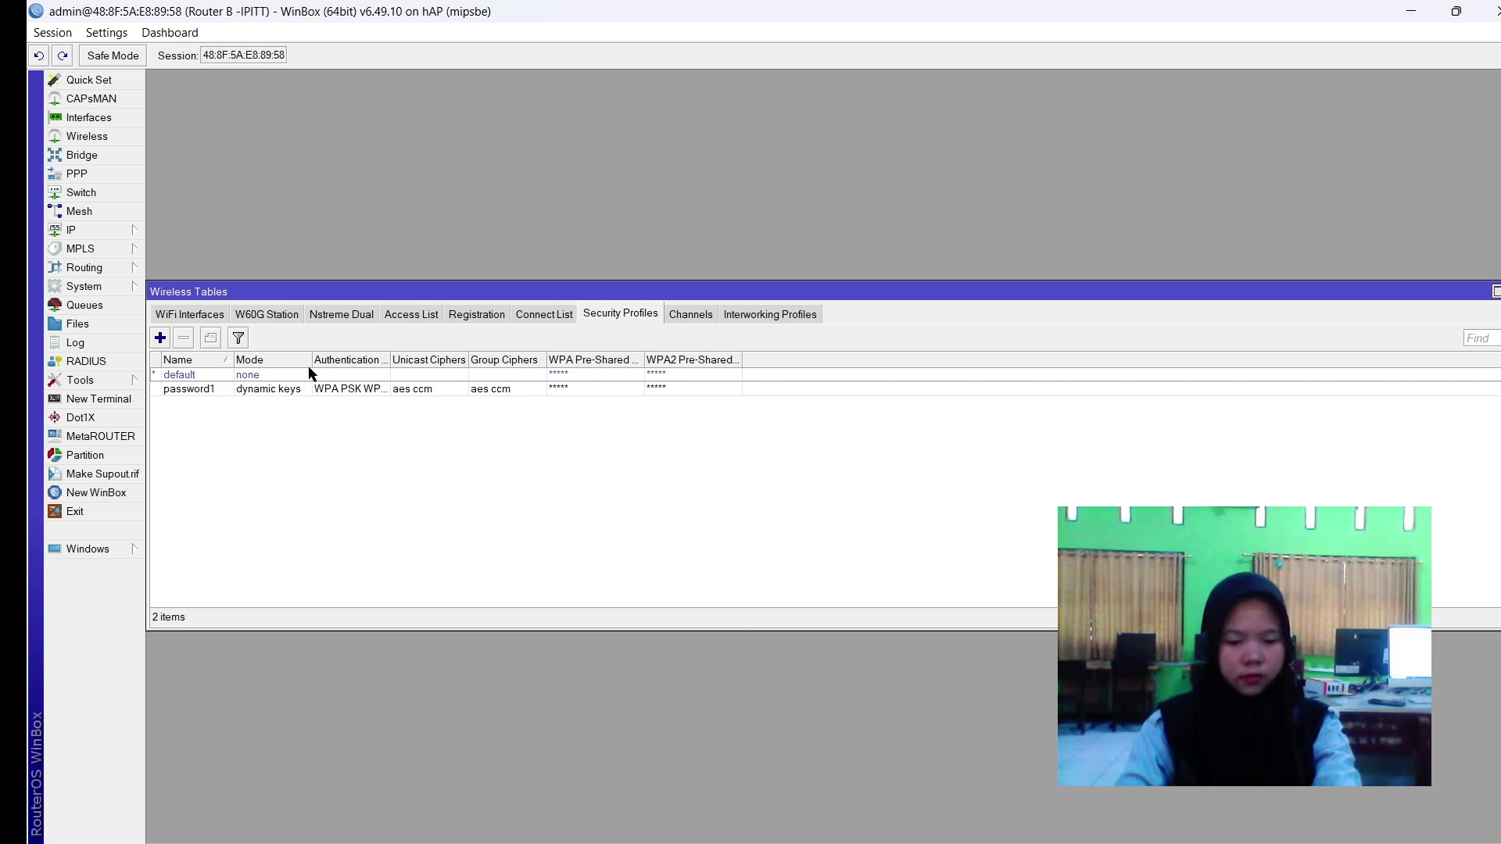
# Set wlan1's Security Profile to password1, apply, and close Wireless Tables.
pyautogui.click(207, 313)
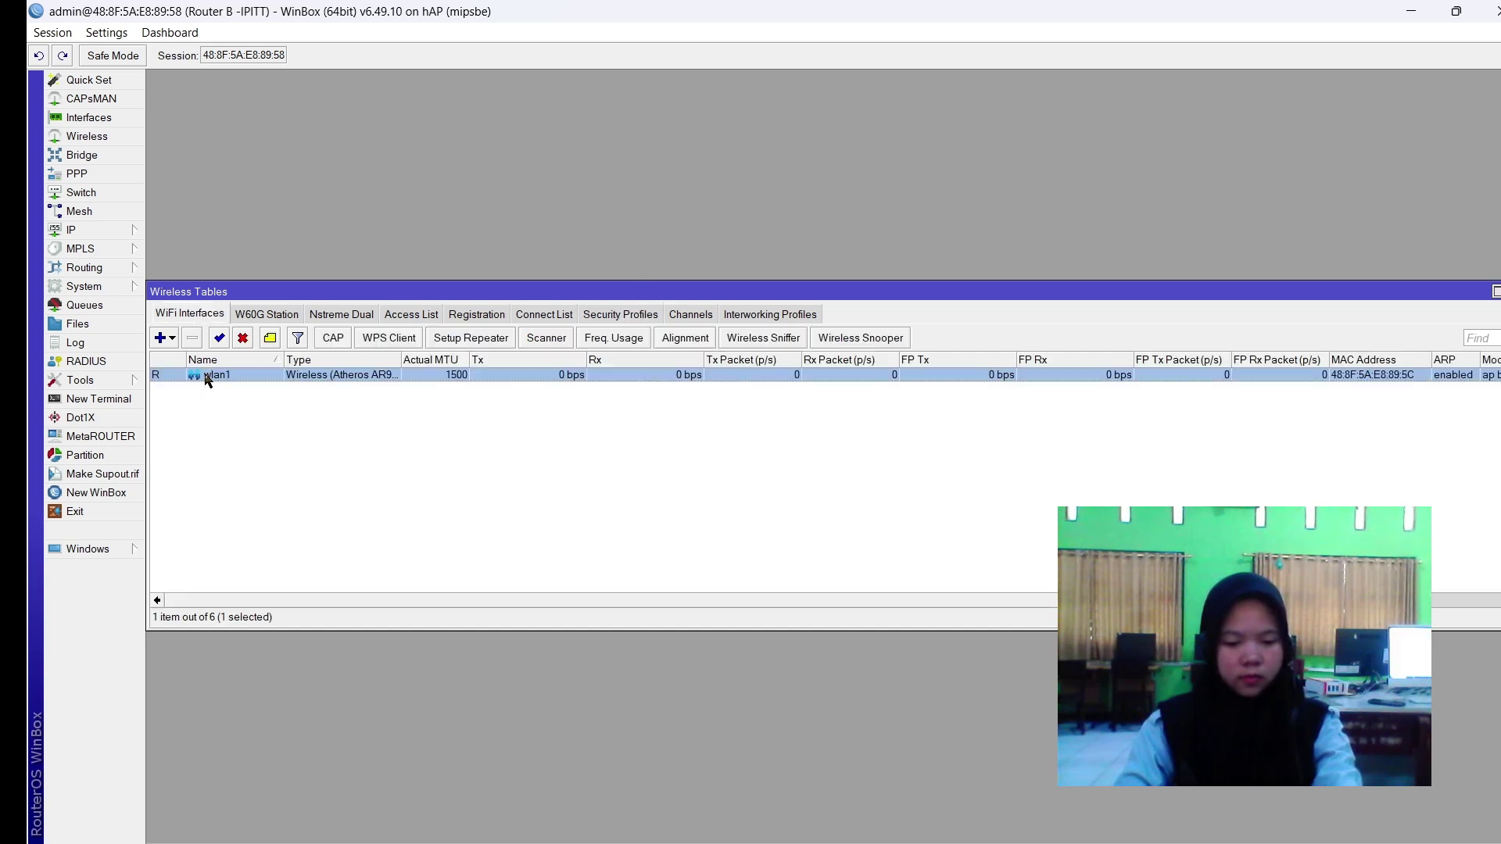
pyautogui.doubleClick(208, 377)
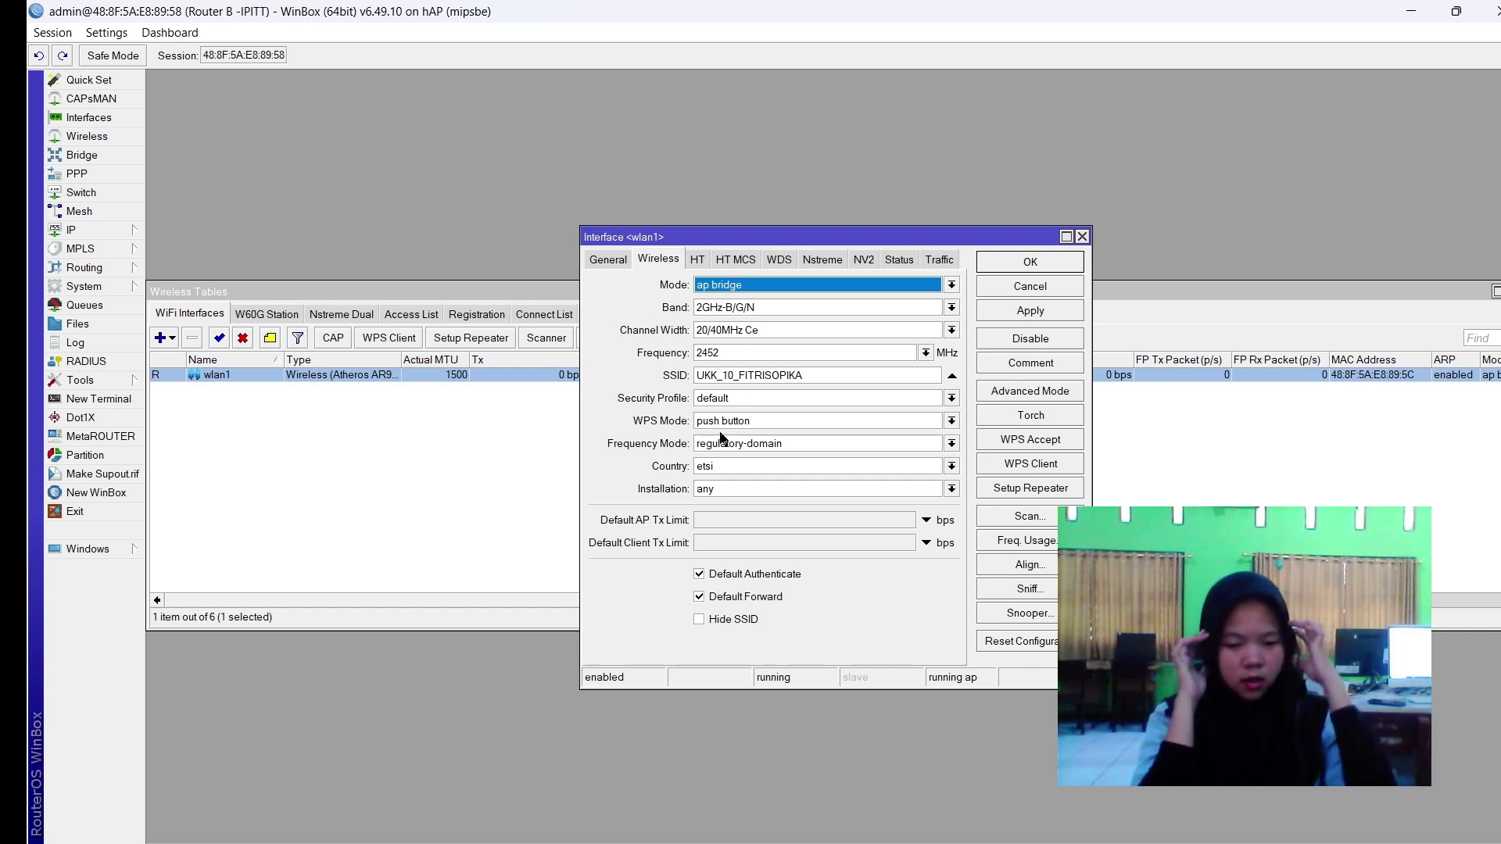
pyautogui.click(728, 400)
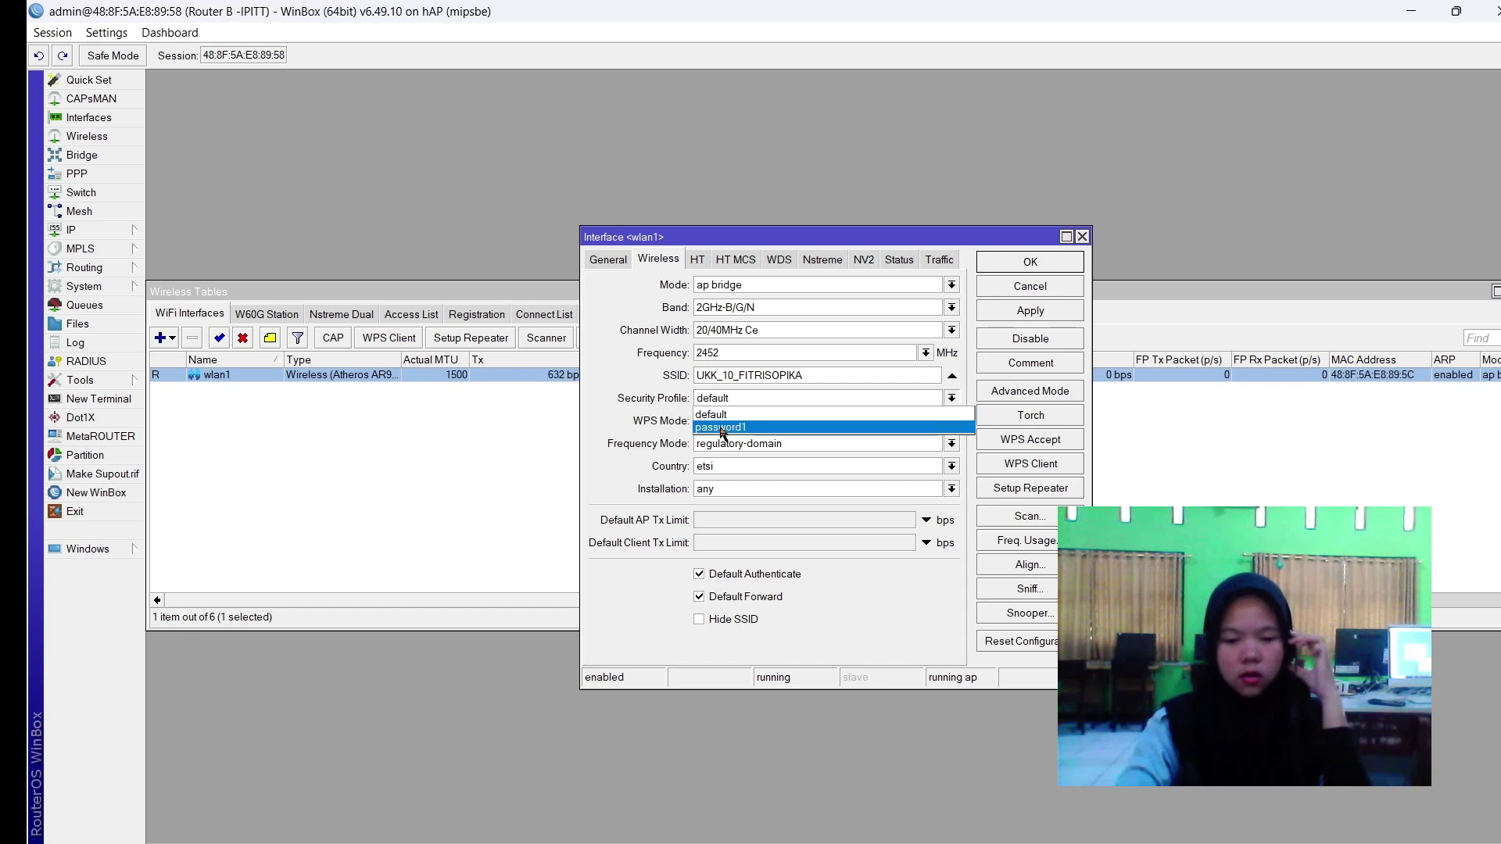
pyautogui.click(720, 427)
pyautogui.click(1037, 313)
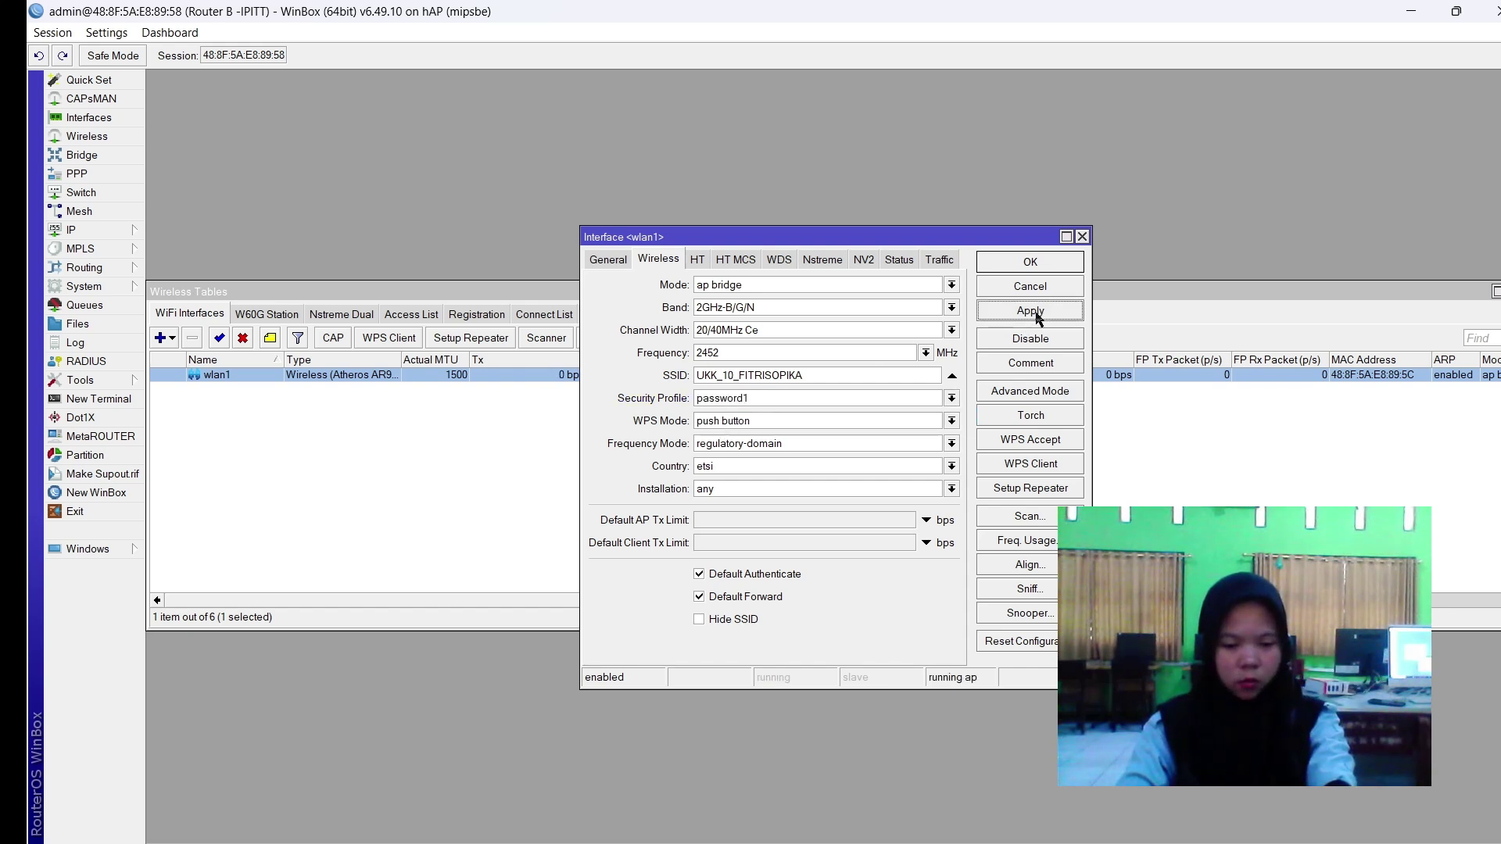
pyautogui.click(1040, 264)
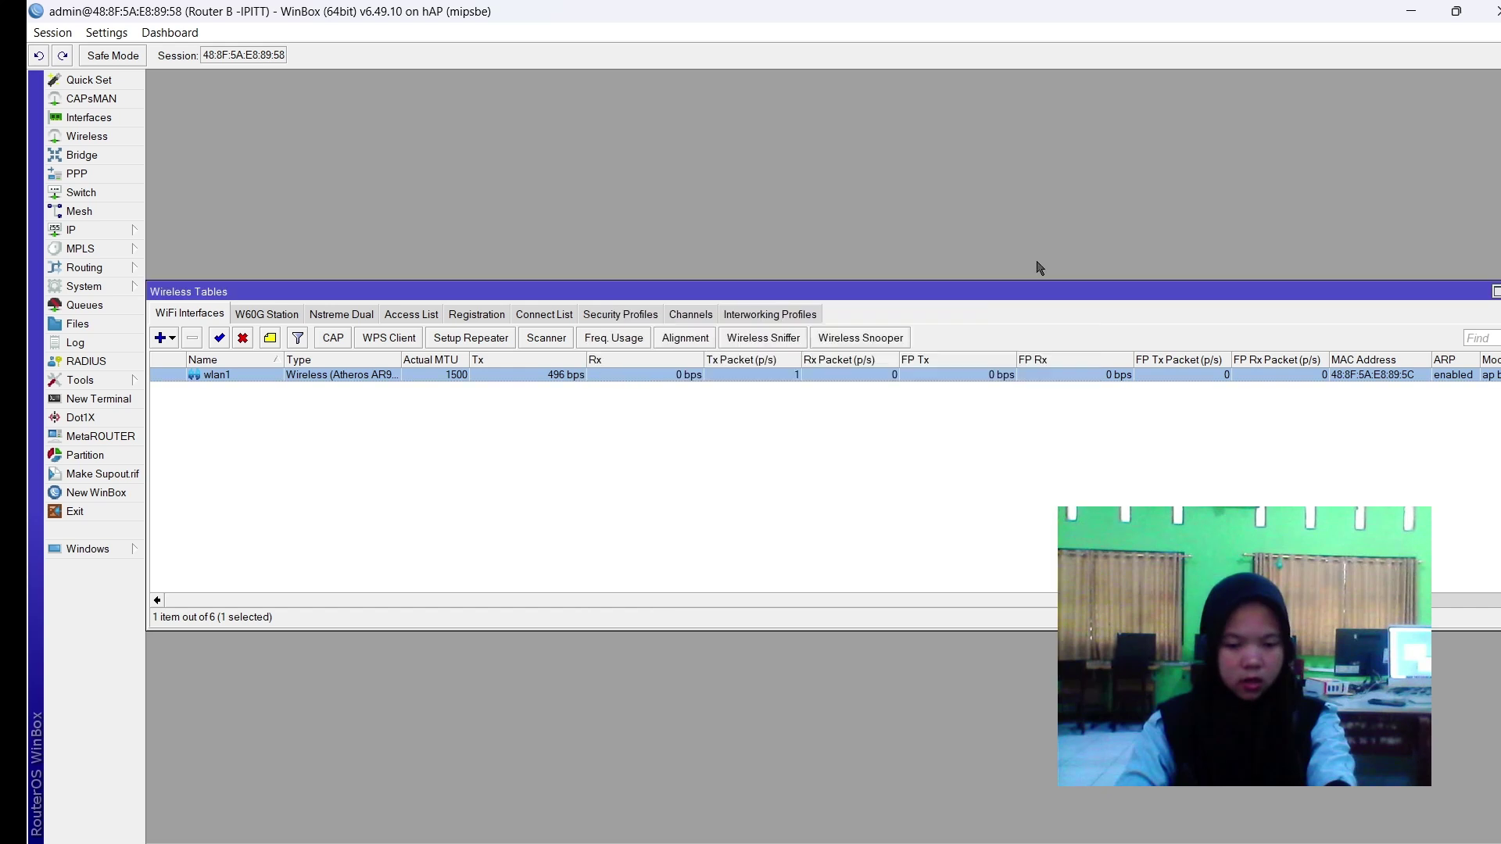
pyautogui.click(921, 434)
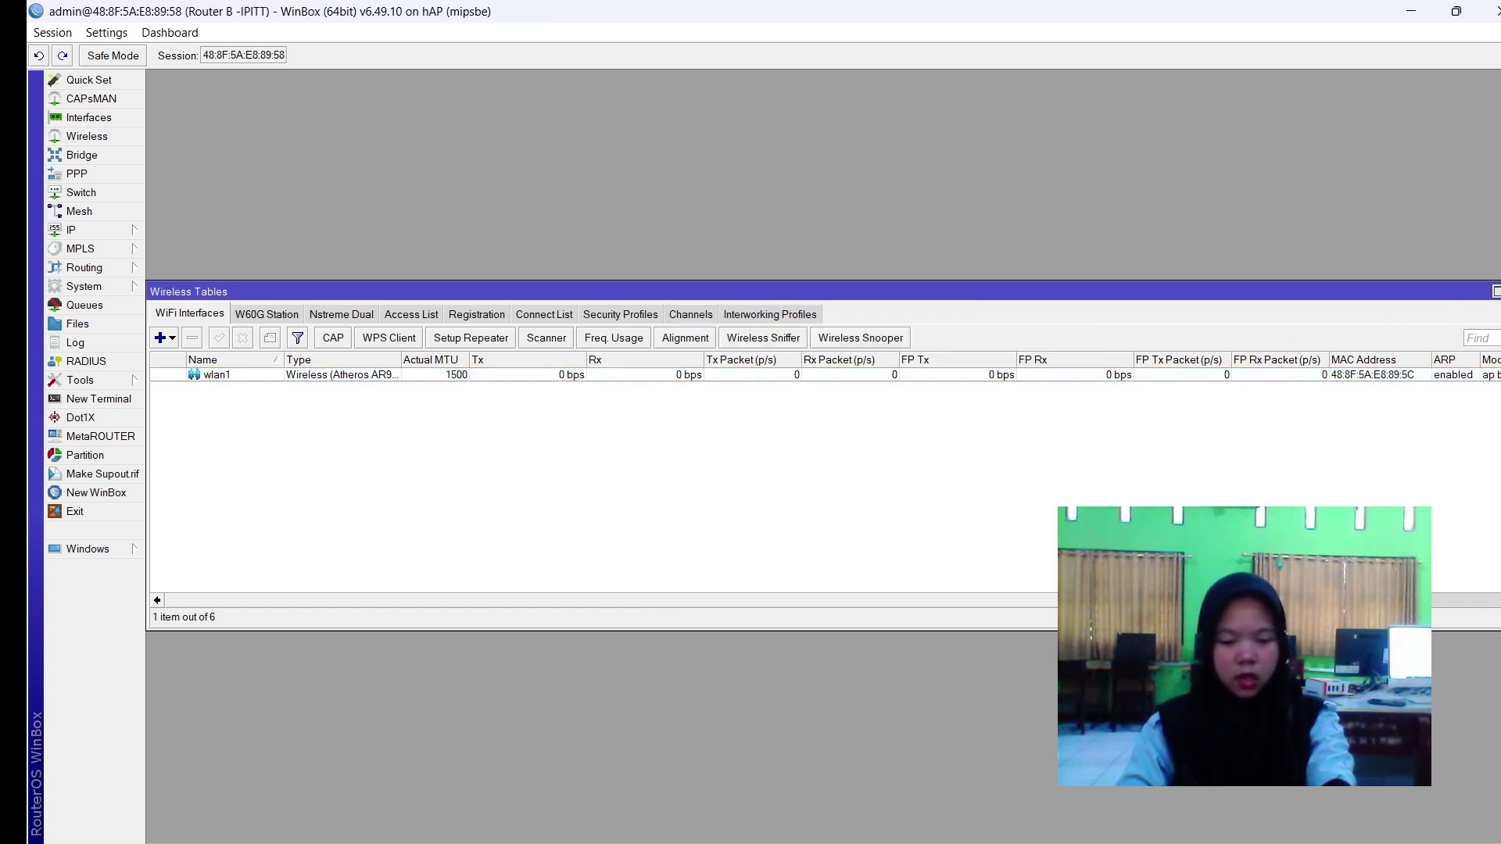
pyautogui.press('Escape')
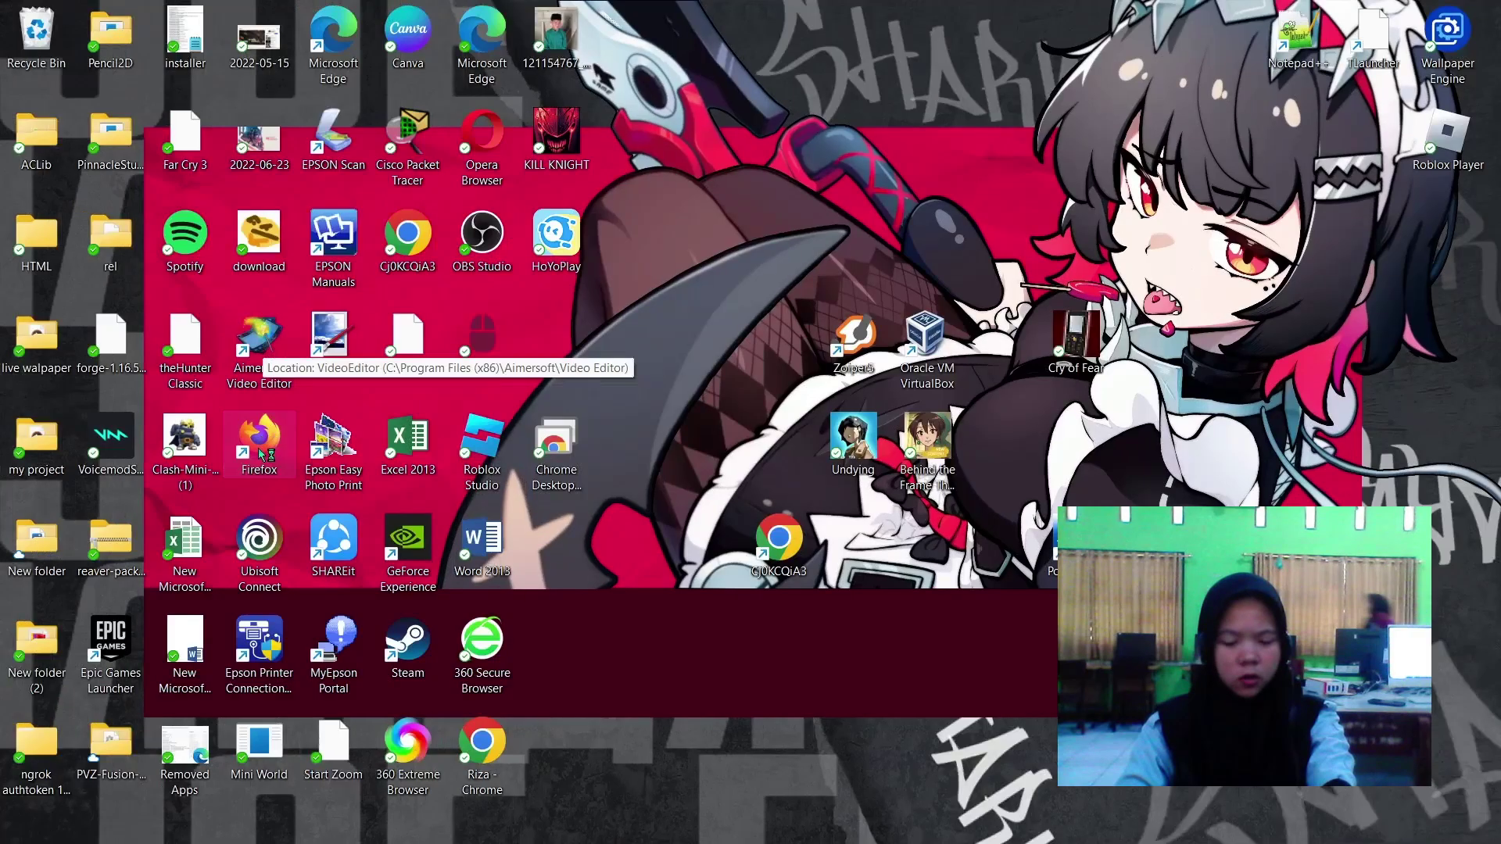
# Launch Firefox and load linux.org to check the proxy block.
pyautogui.doubleClick(235, 442)
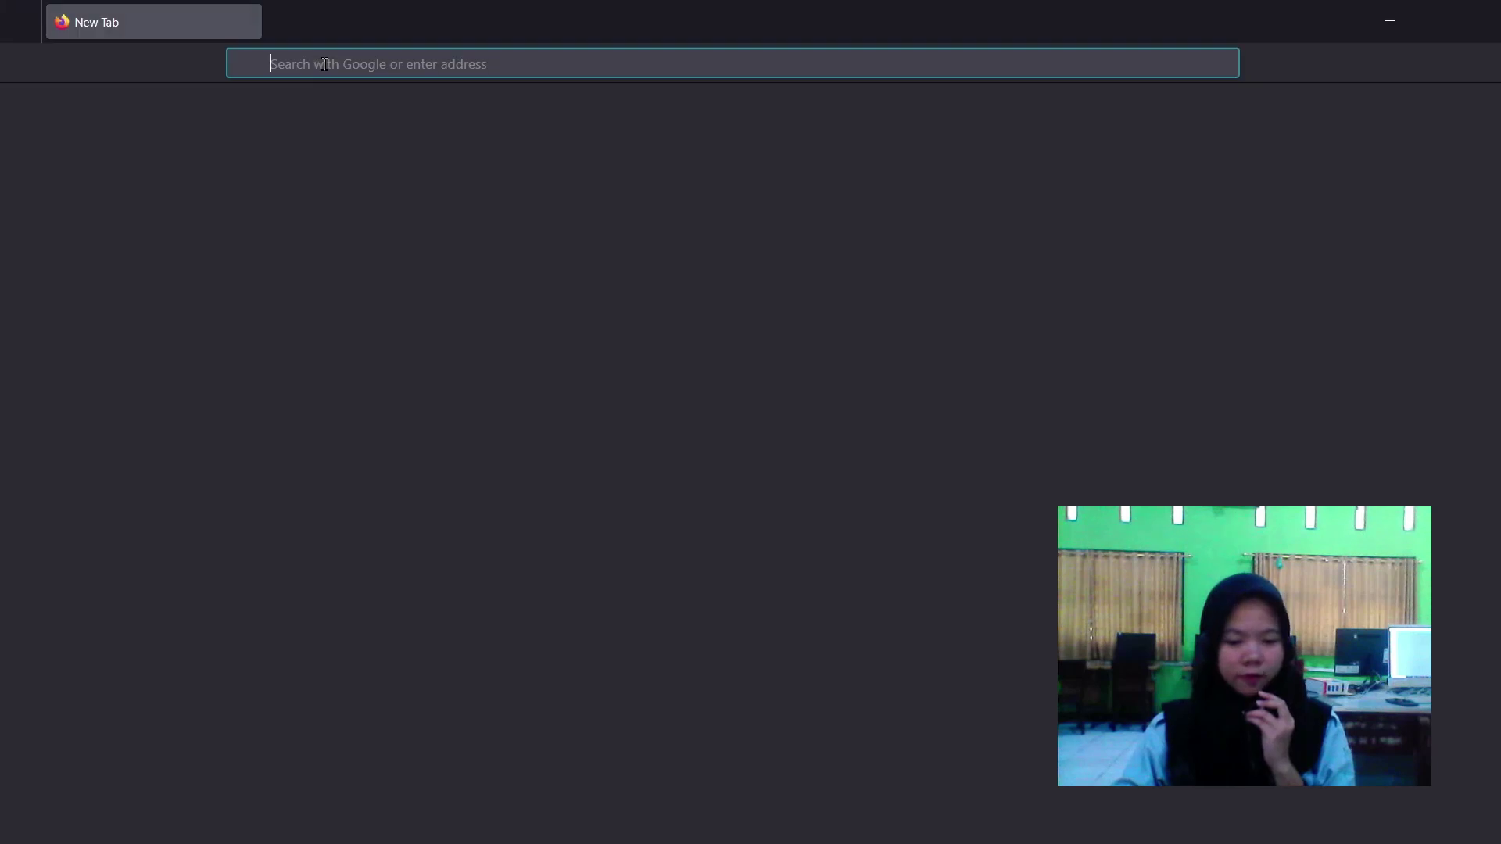
pyautogui.click(326, 64)
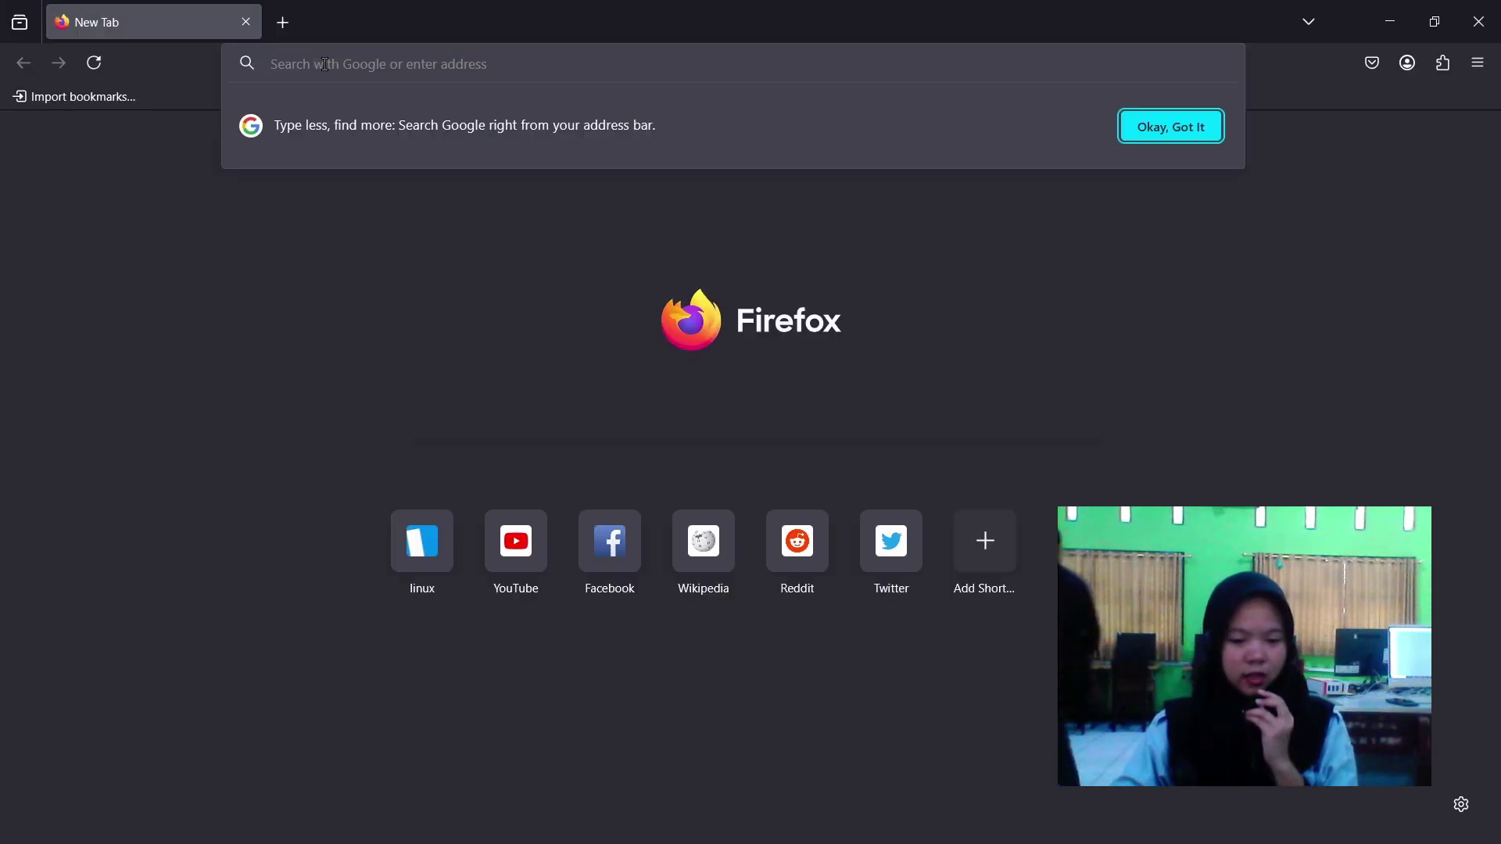
pyautogui.write('linux.org/')
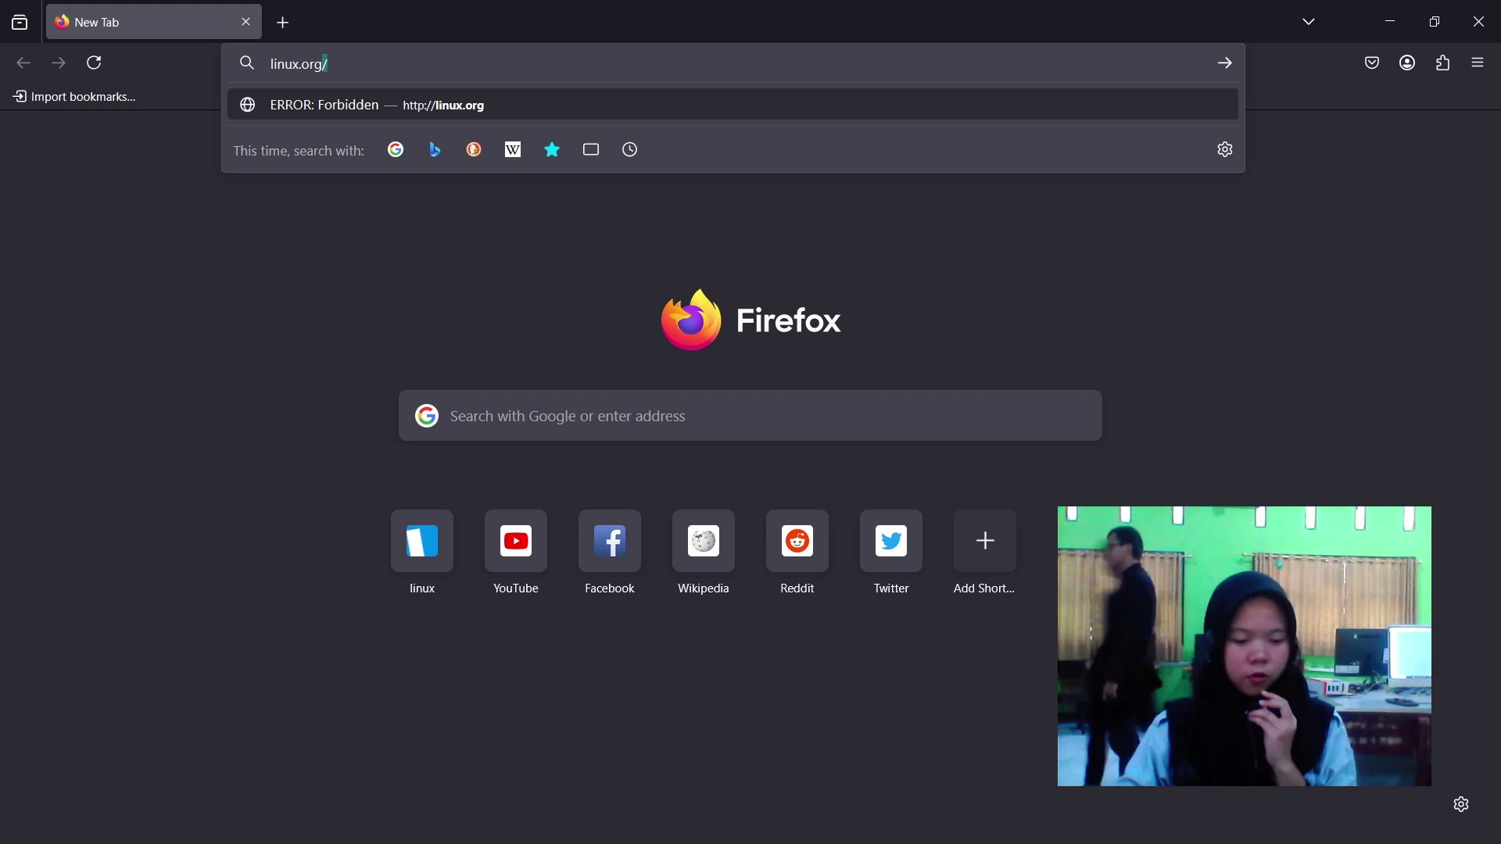
pyautogui.press('Return')
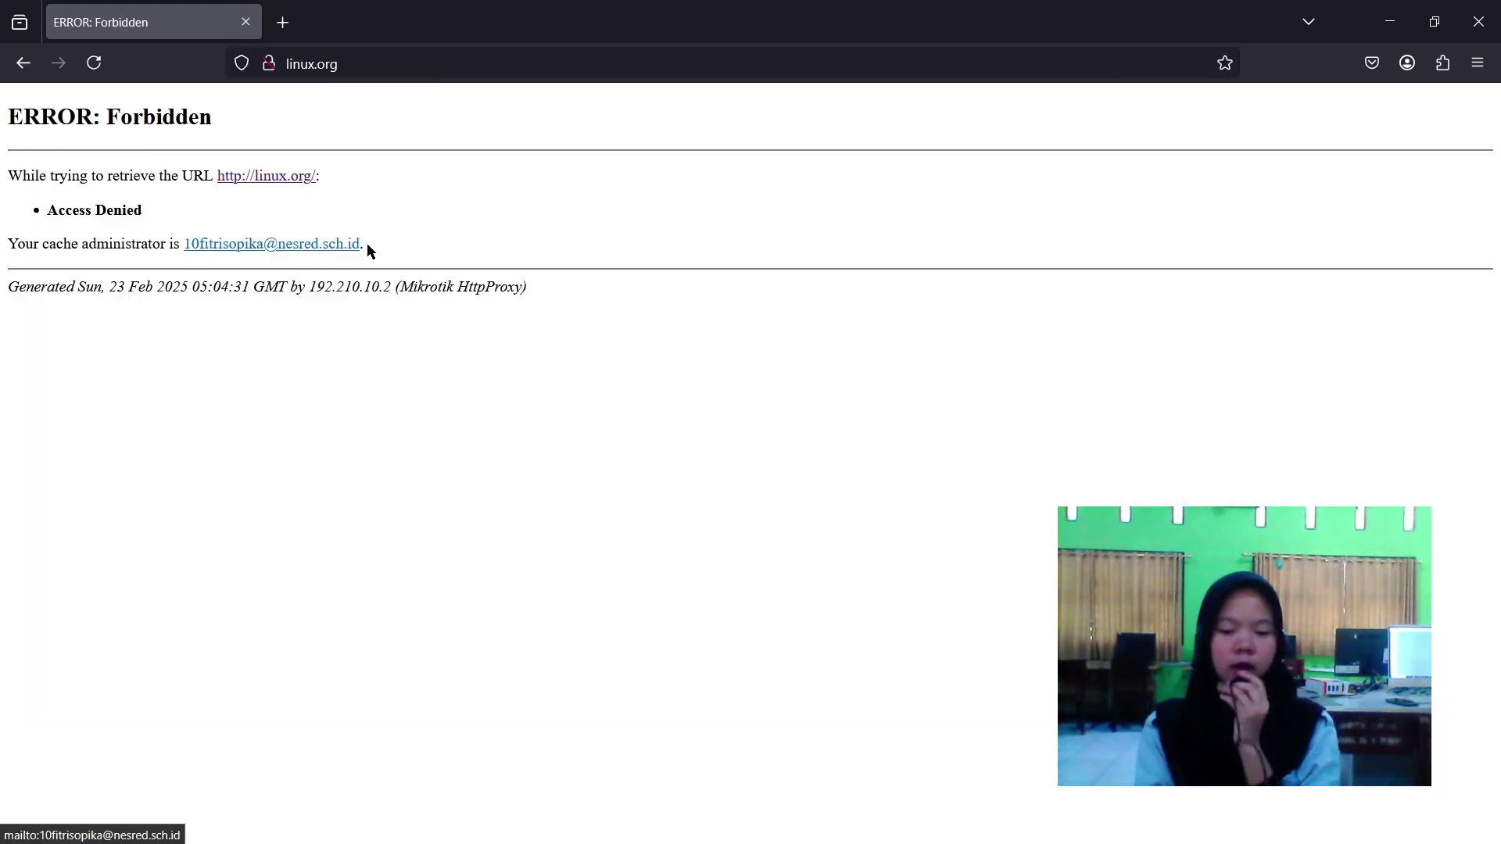
# Load detik.com in a new tab, then return to the router session.
pyautogui.click(282, 24)
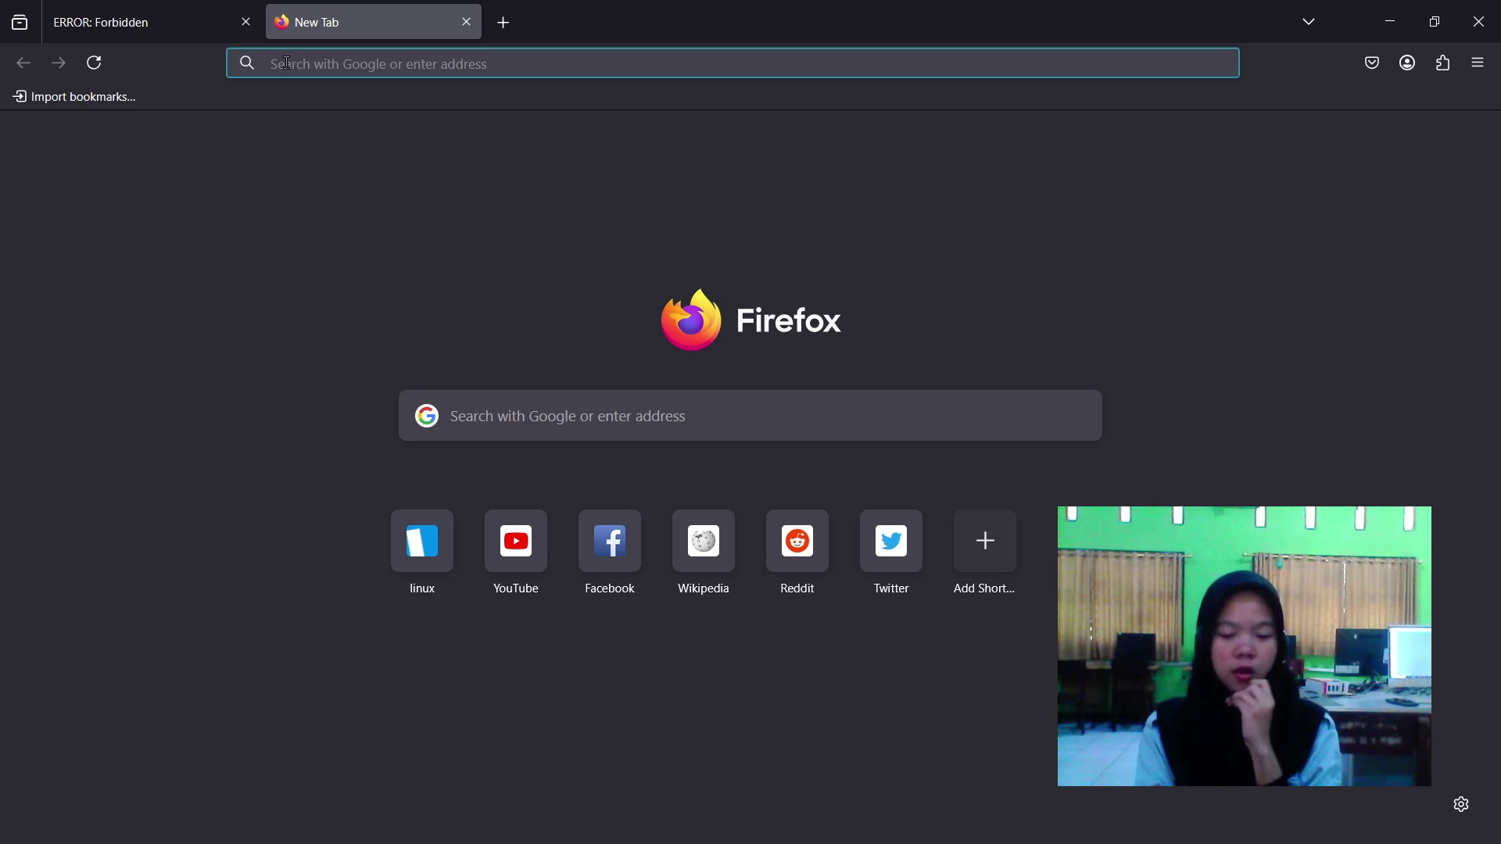
pyautogui.click(287, 62)
pyautogui.write('deti')
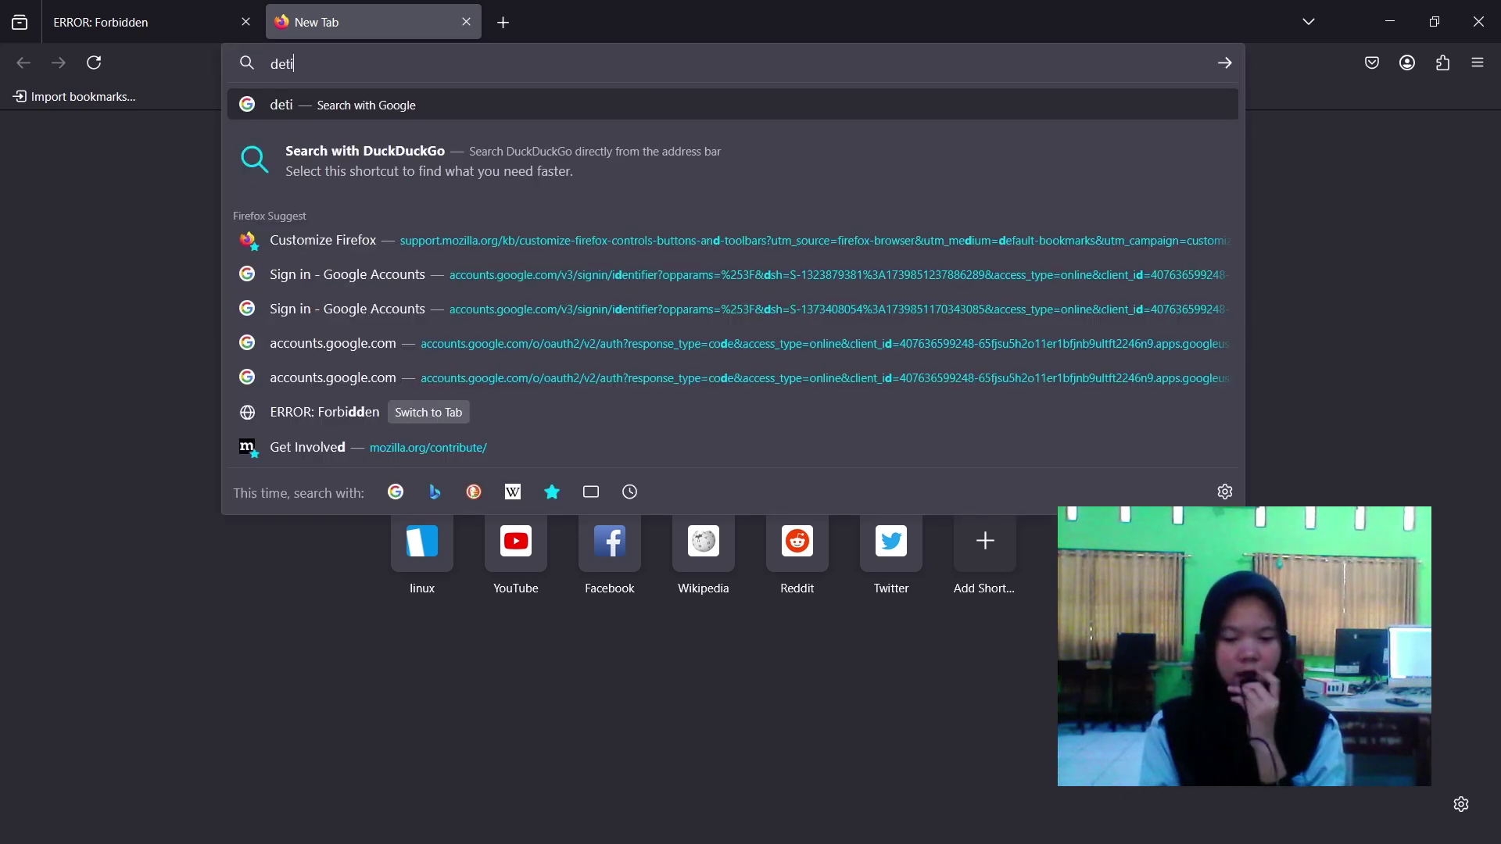
pyautogui.write('k.com')
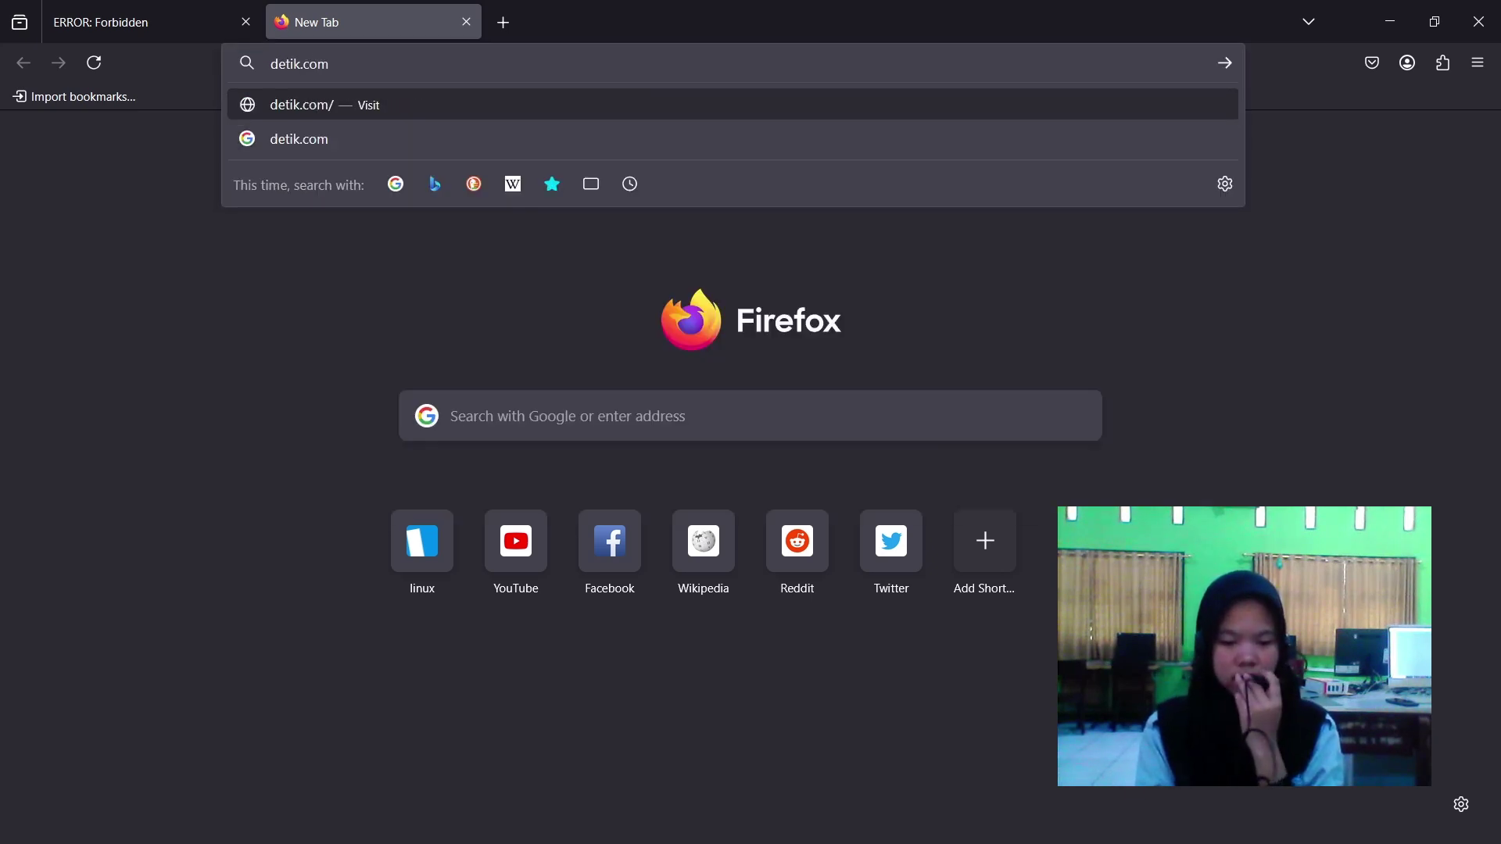
pyautogui.press('Return')
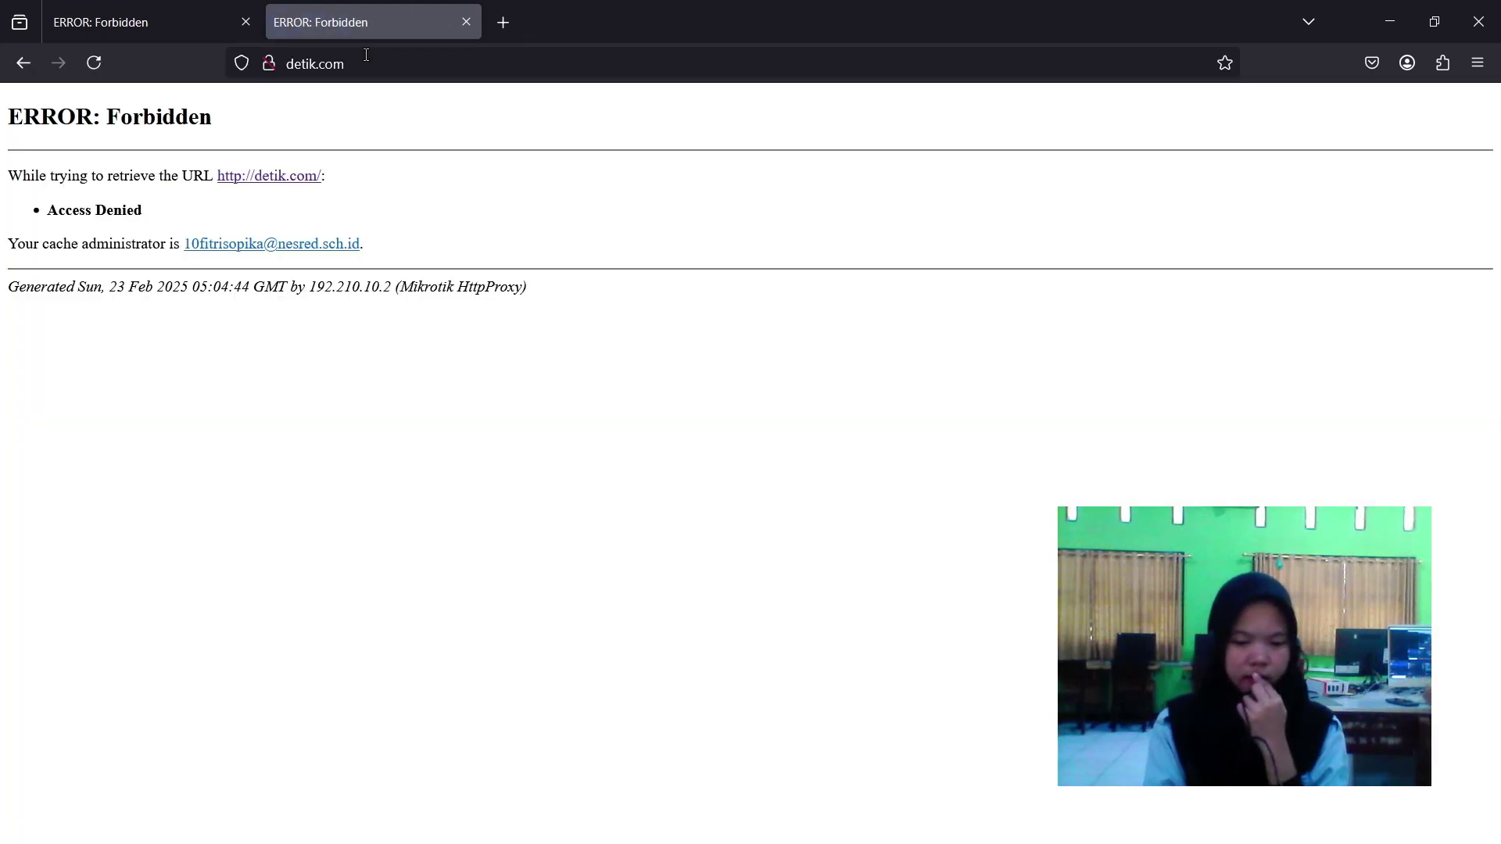
pyautogui.click(1389, 21)
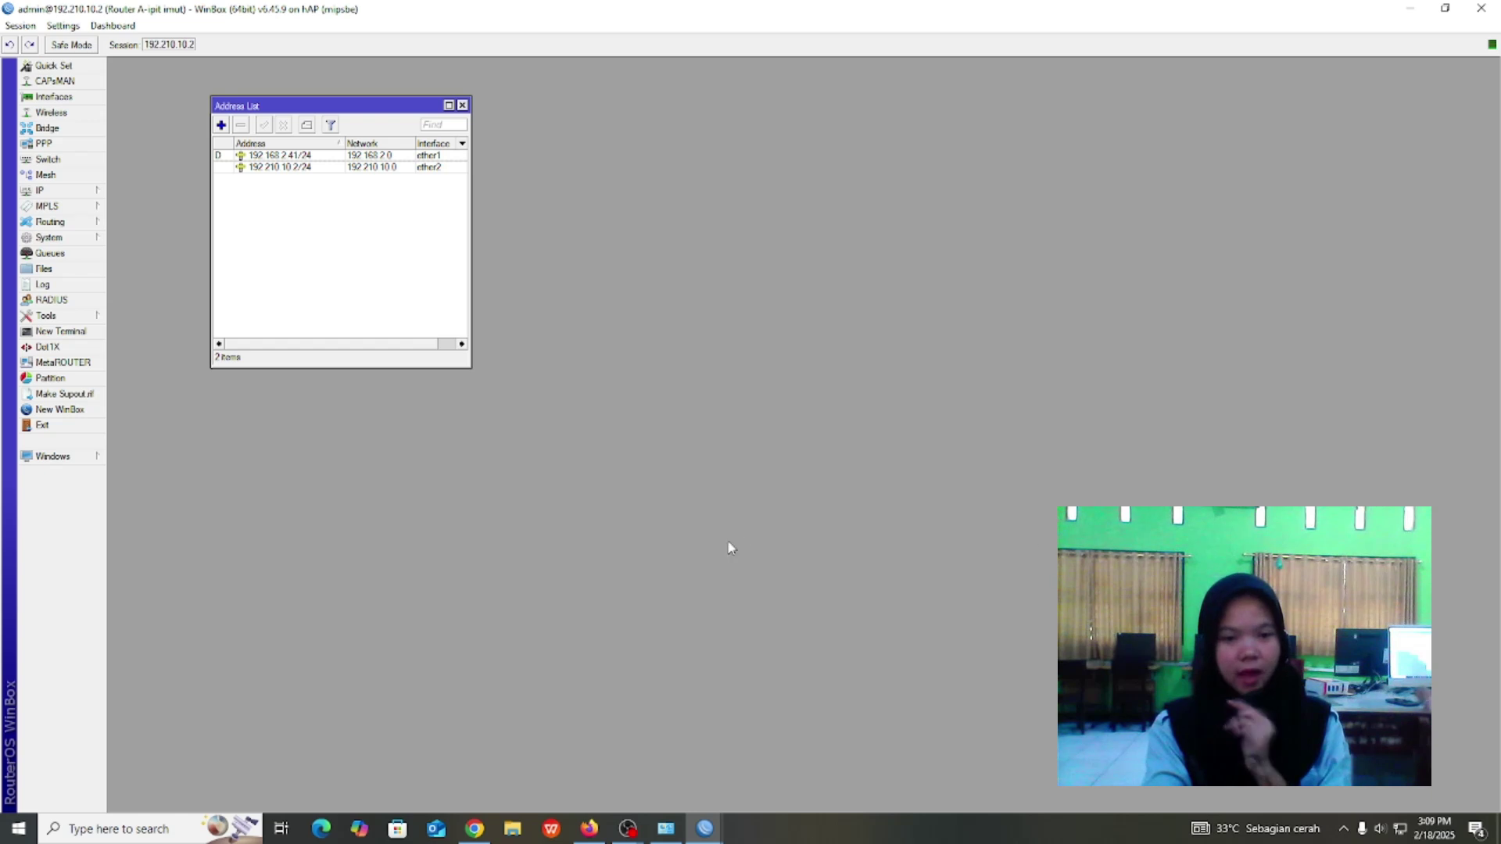
# In a new terminal, ping 192.210.10.3 and stop it with Ctrl+C.
pyautogui.click(55, 331)
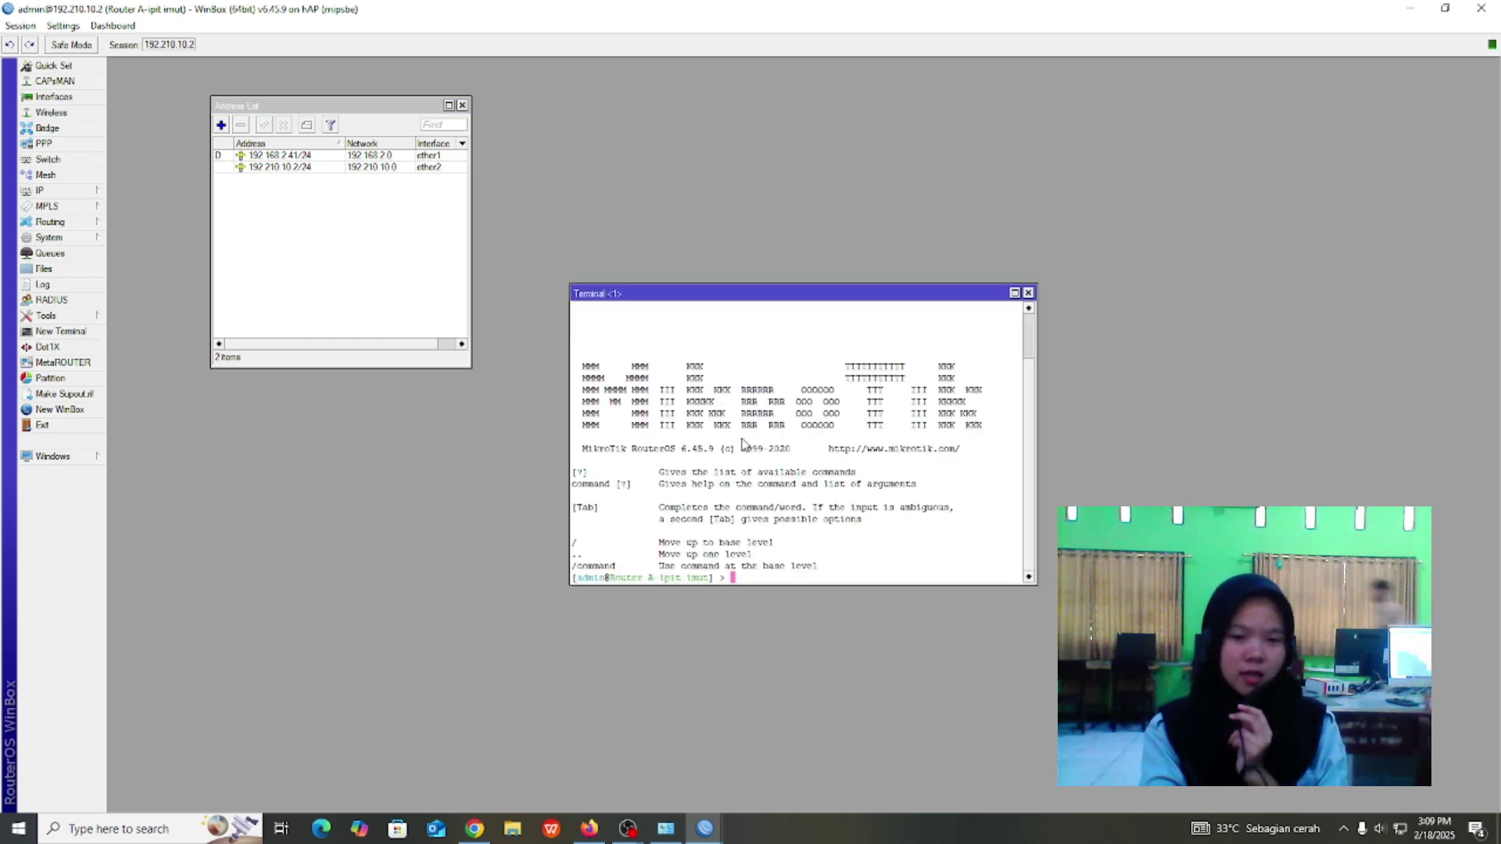
pyautogui.write('pi')
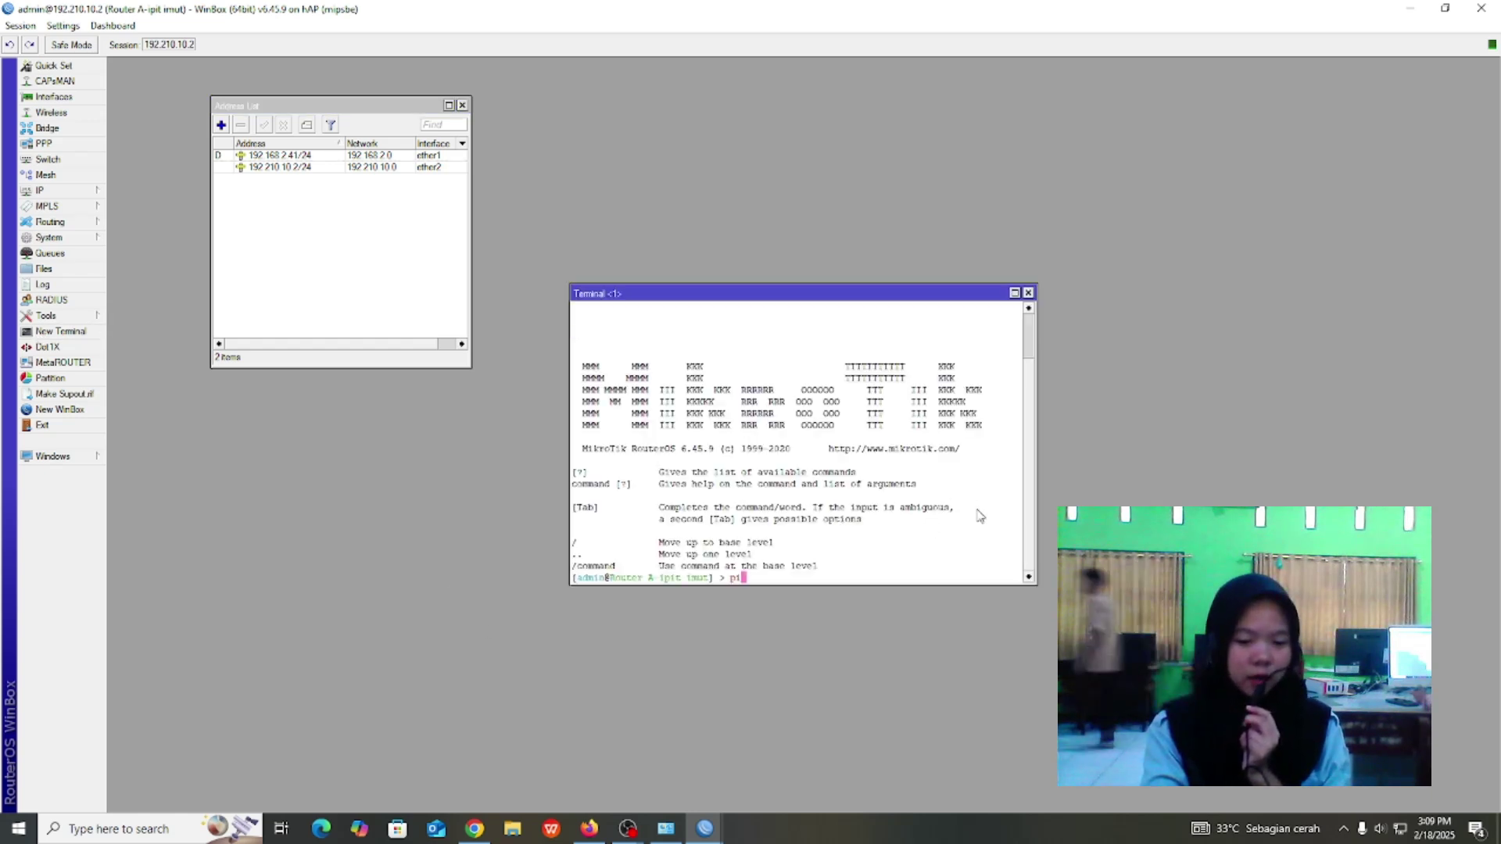
pyautogui.write('ng 19')
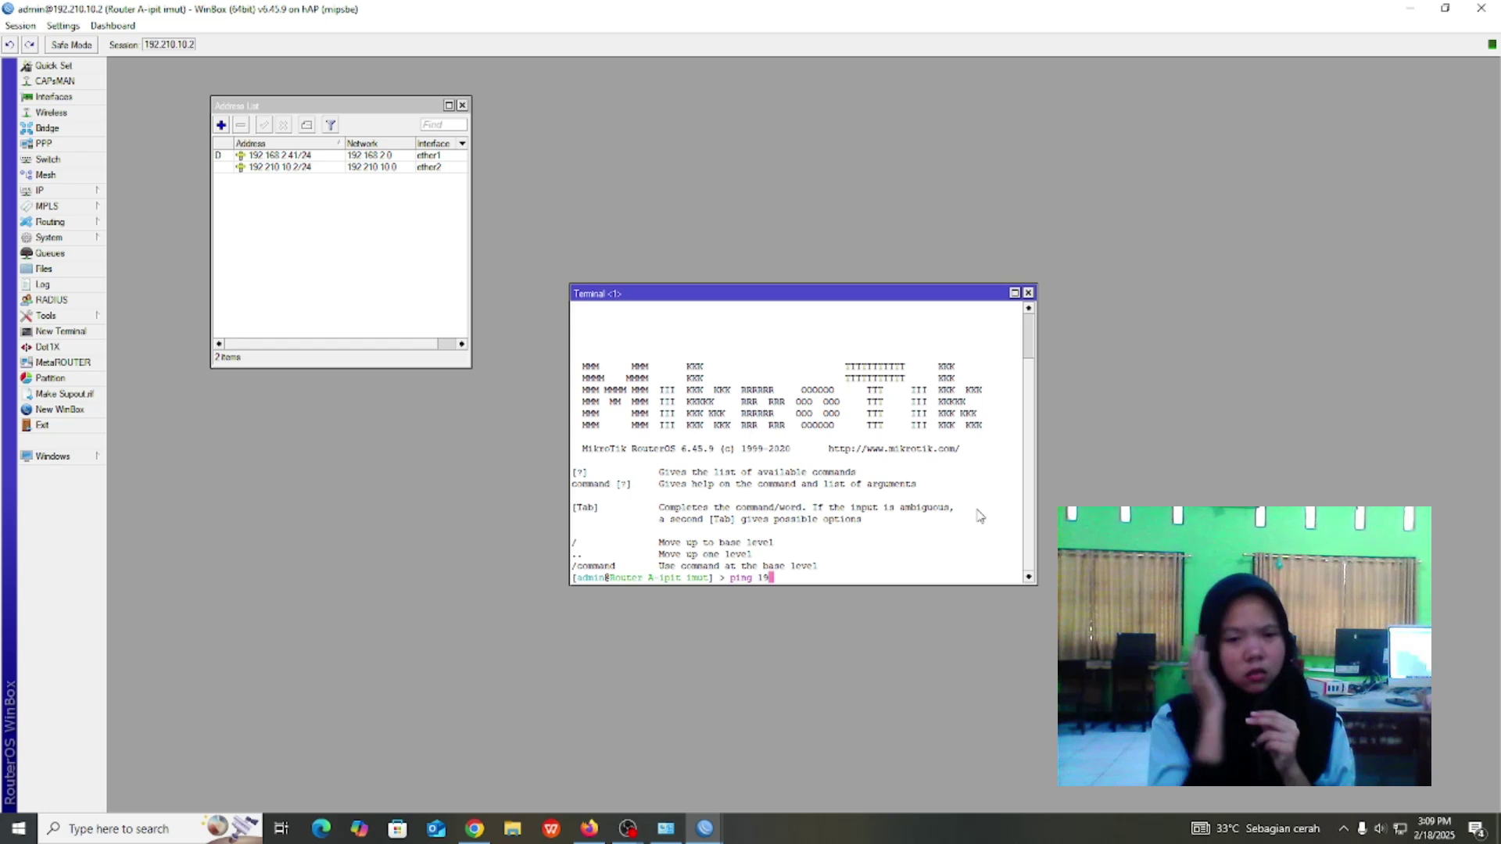
pyautogui.write('2.210')
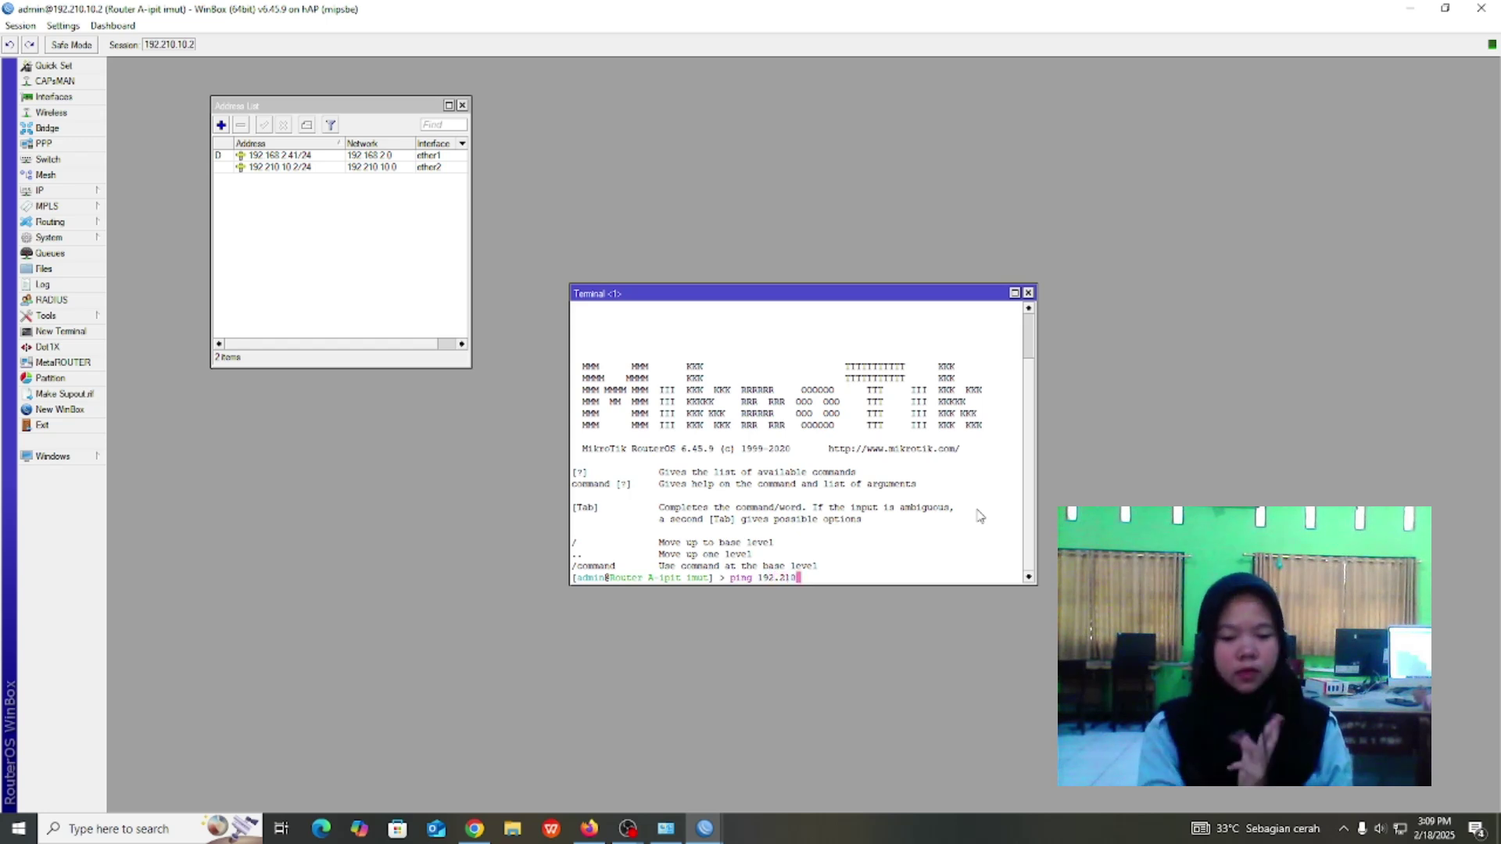
pyautogui.write('.10.3')
pyautogui.press('Return')
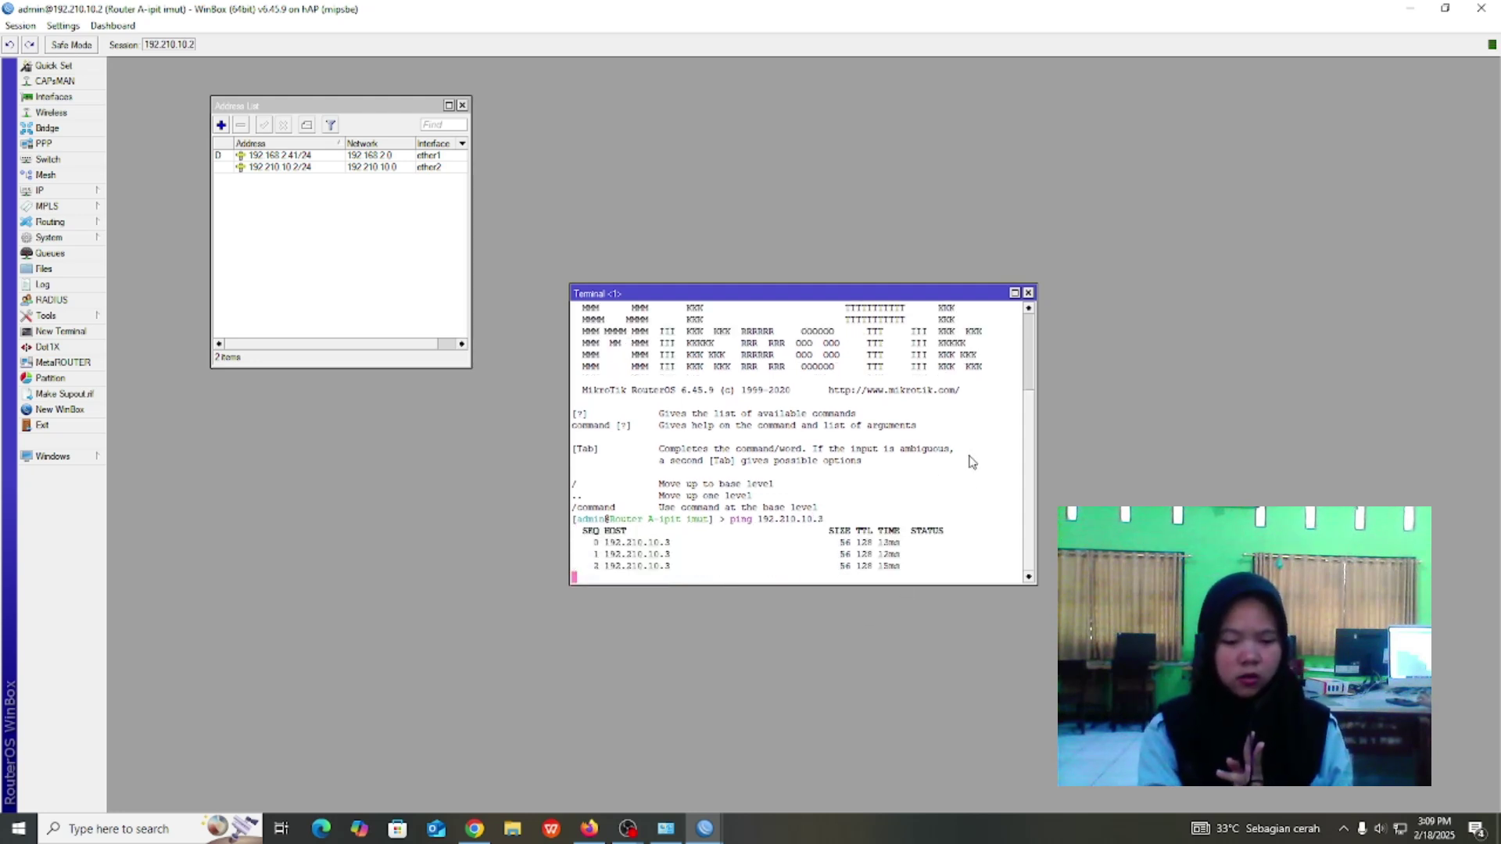
pyautogui.hotkey('ctrl', 'c')
# Edit the recalled command to ping 192.110.10.2, then stop it.
pyautogui.press('Up')
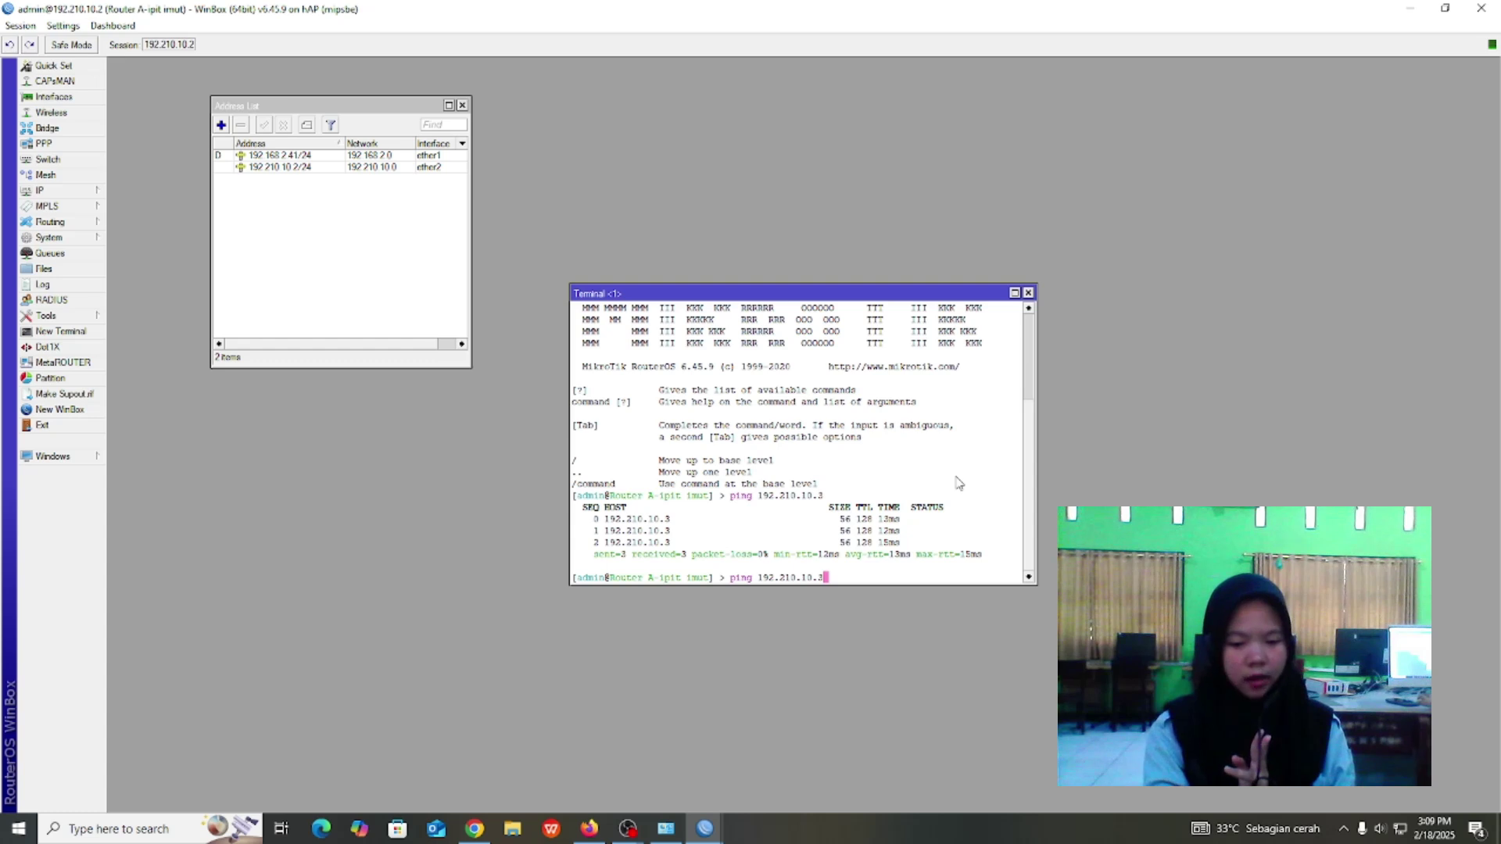
pyautogui.press('Left')
pyautogui.press('Left')
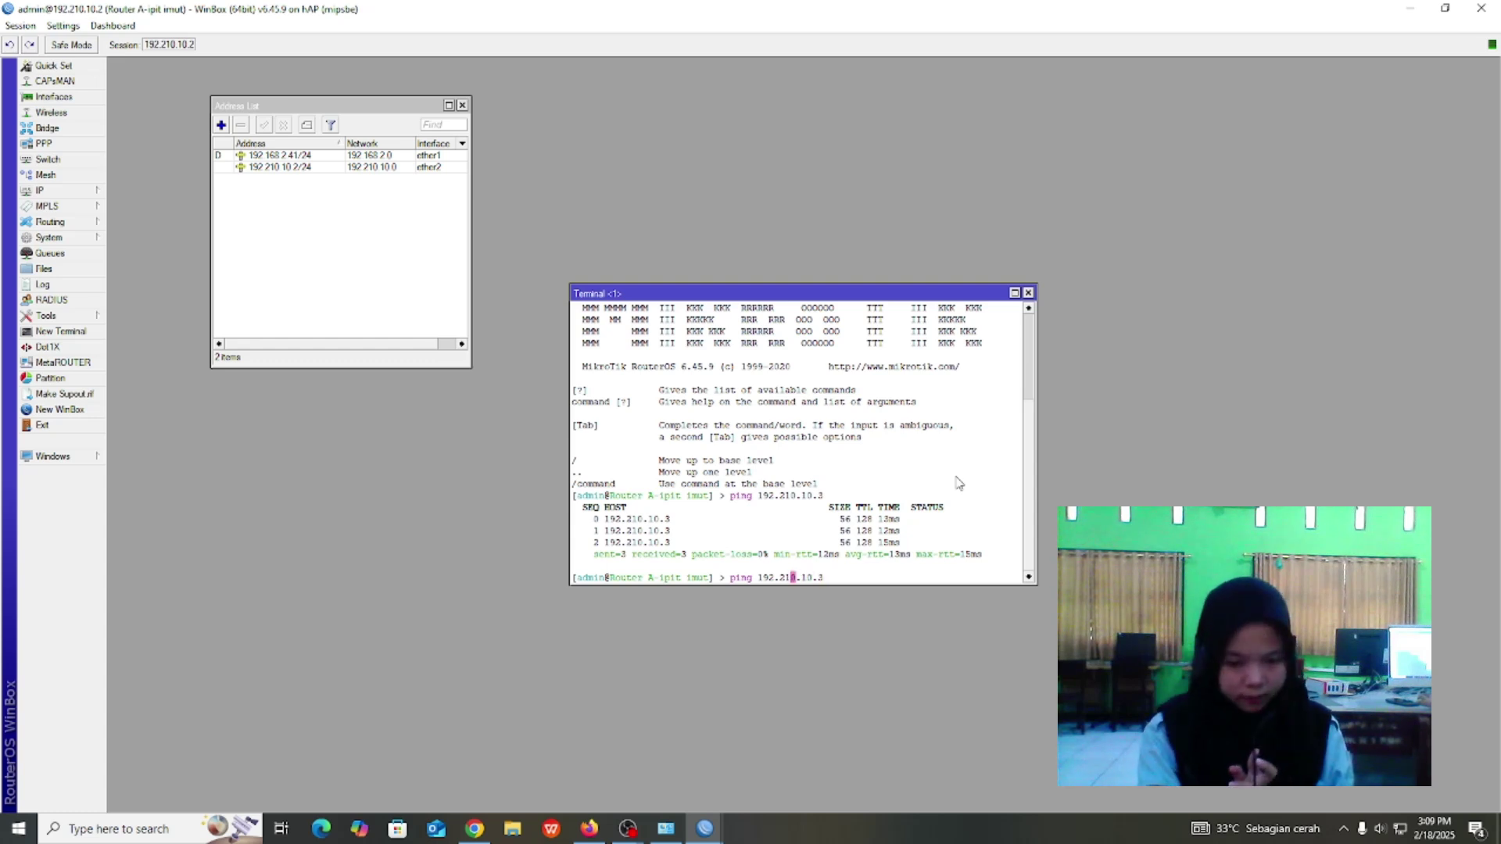
pyautogui.press('BackSpace')
pyautogui.write('1')
pyautogui.press('Right')
pyautogui.press('Right')
pyautogui.press('Right')
pyautogui.press('Right')
pyautogui.press('Right')
pyautogui.press('Right')
pyautogui.press('Right')
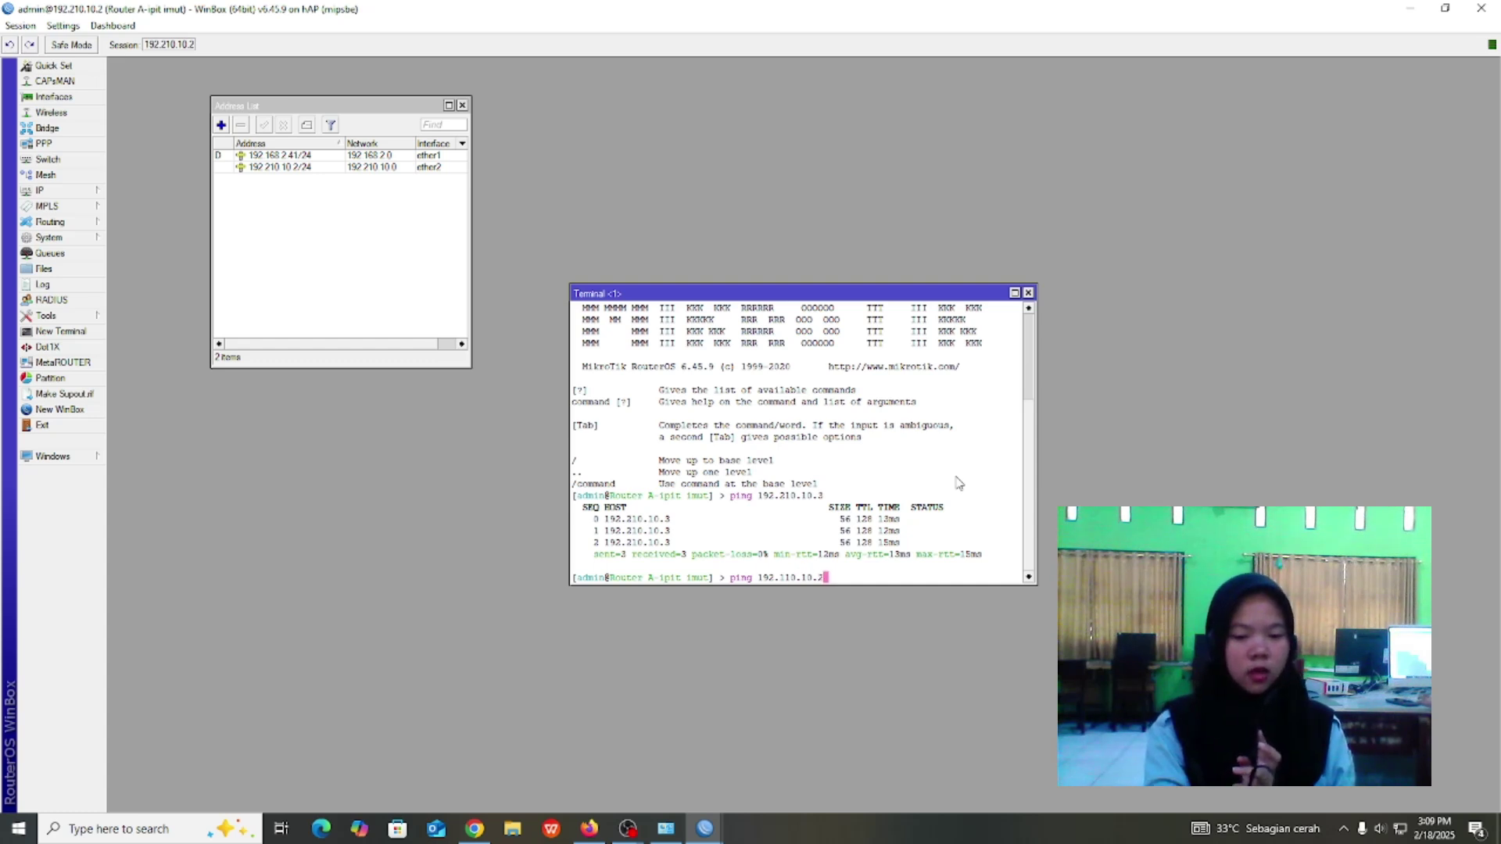
pyautogui.press('Return')
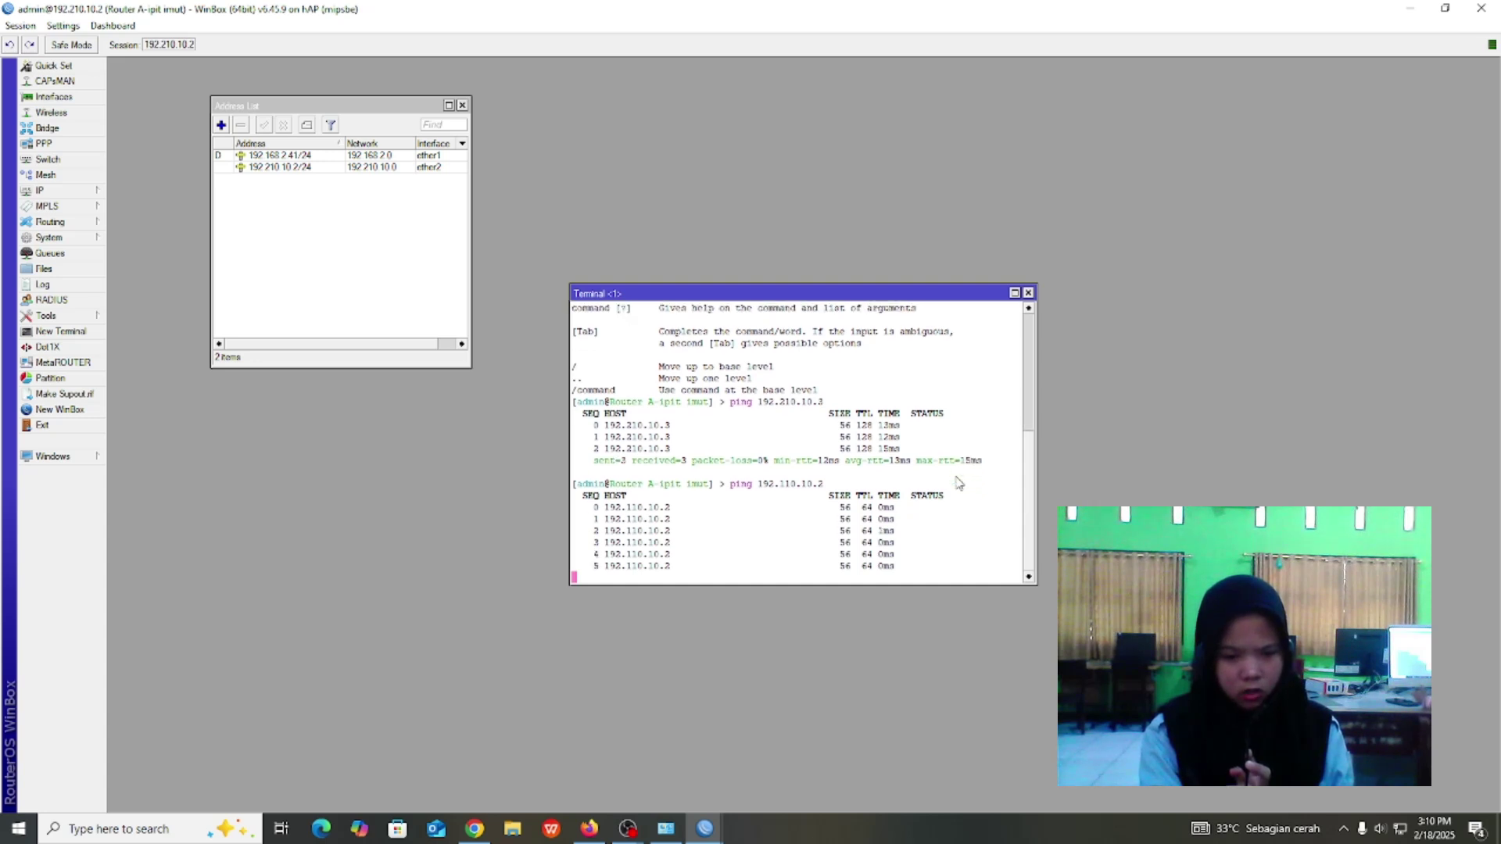
pyautogui.hotkey('ctrl', 'c')
# Ping 192.110.10.253 and stop it with Ctrl+C.
pyautogui.press('Up')
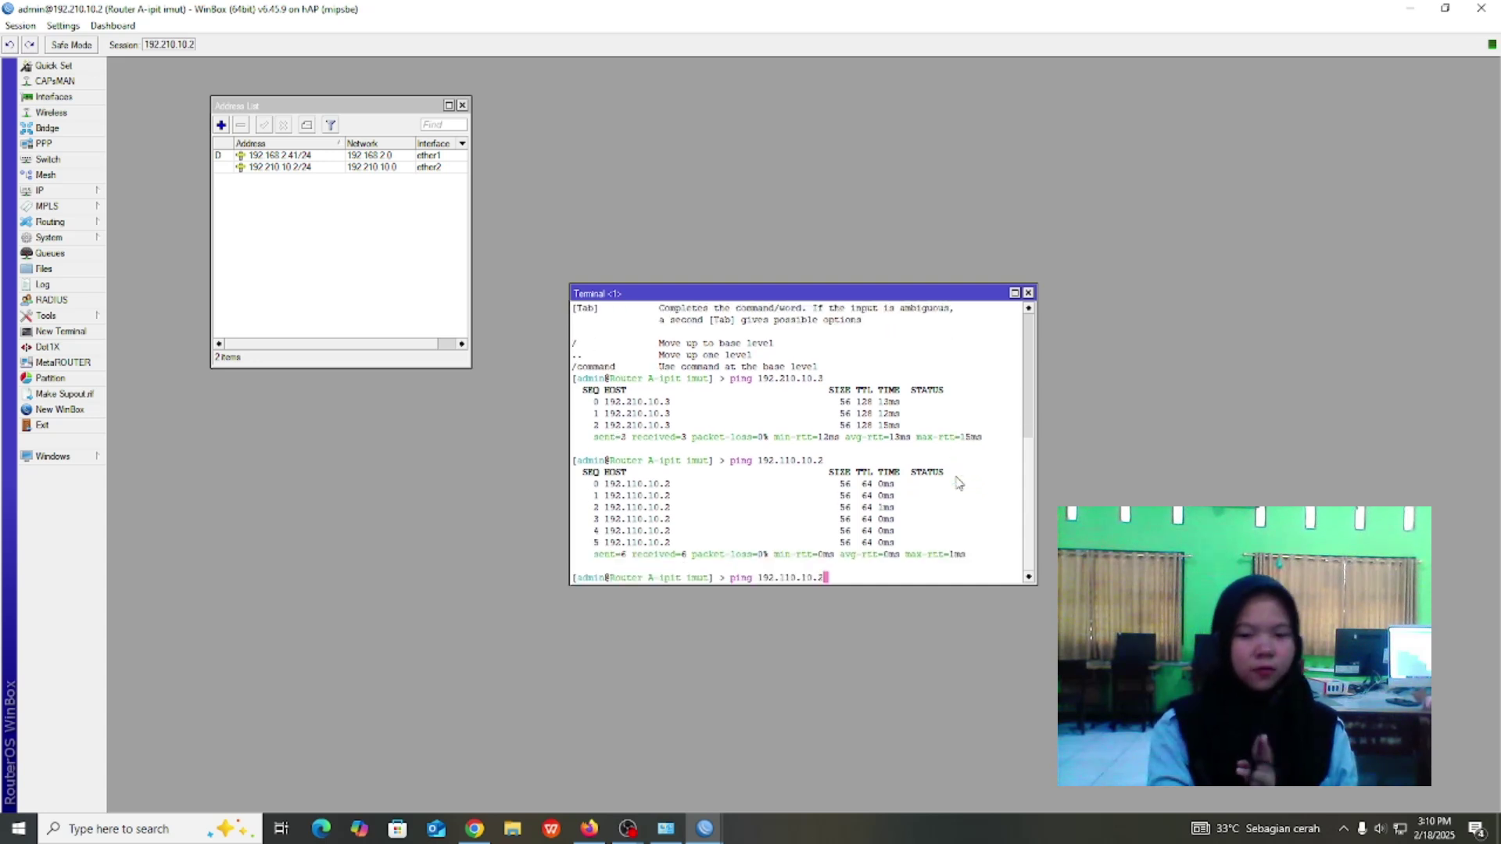
pyautogui.press('BackSpace')
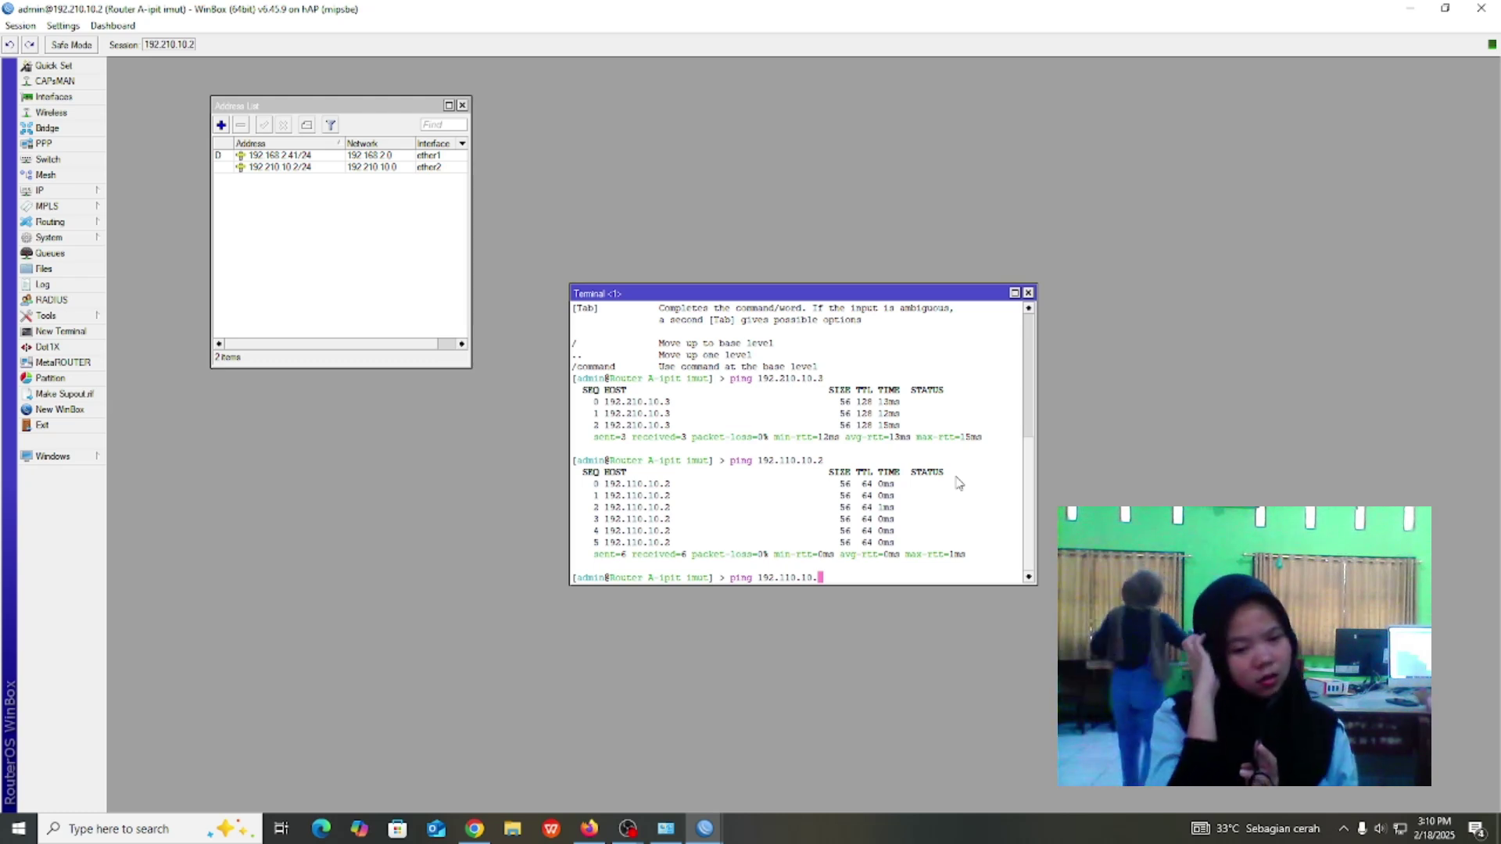
pyautogui.write('253')
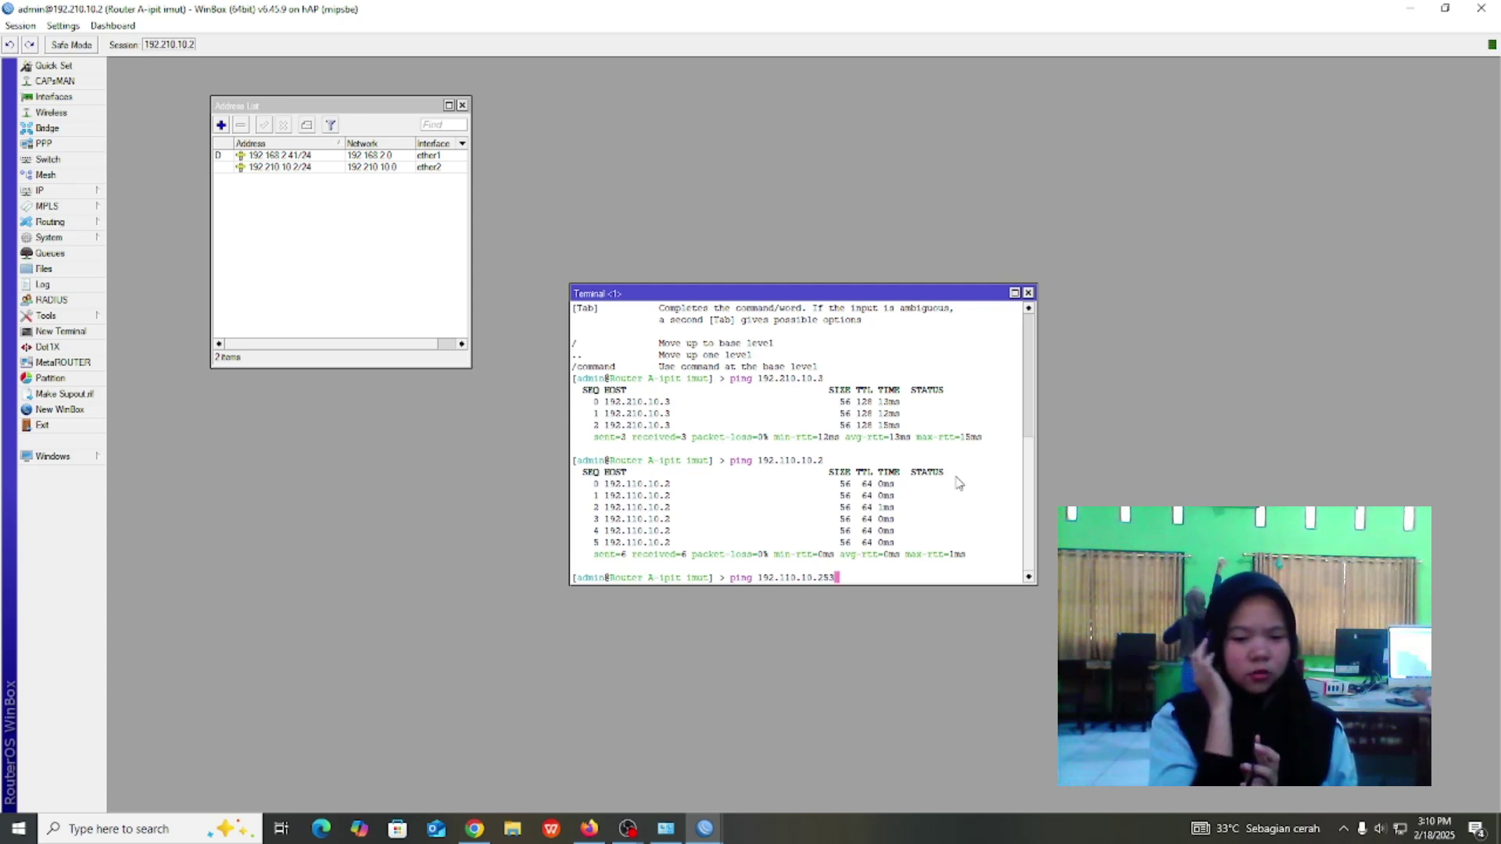
pyautogui.press('Return')
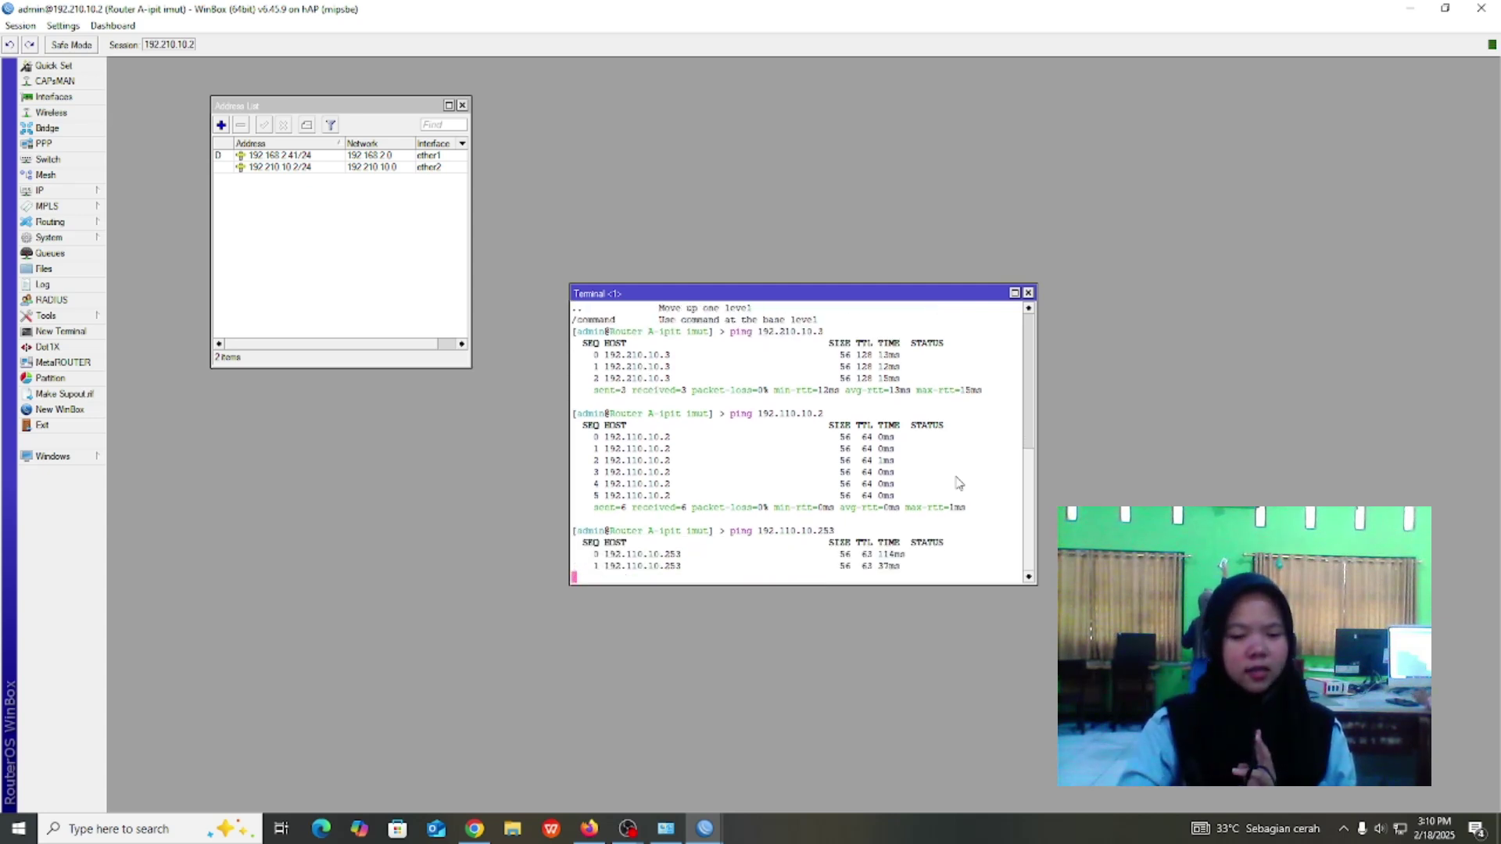
pyautogui.hotkey('ctrl', 'c')
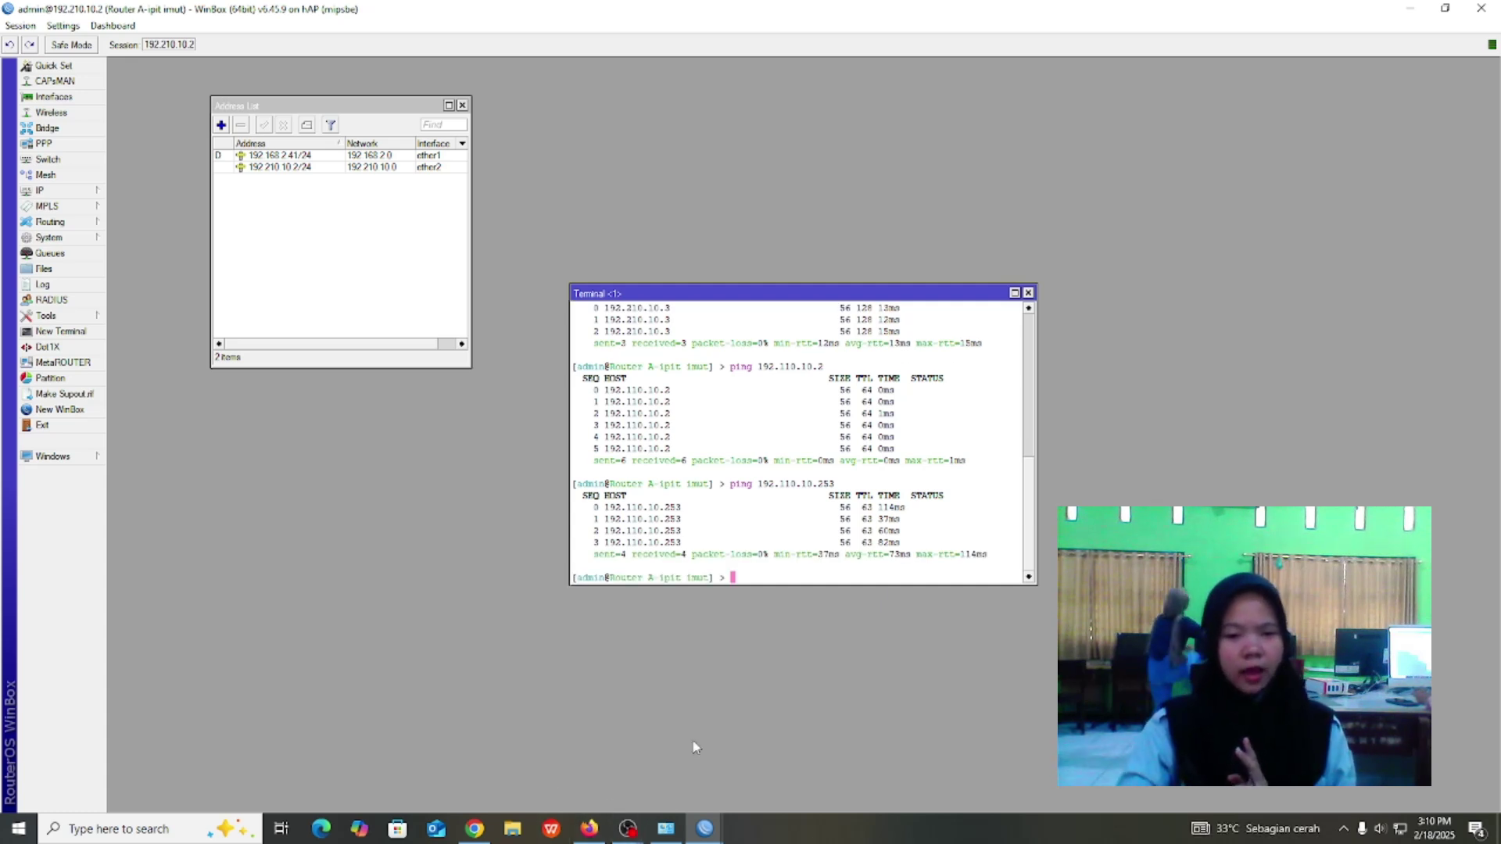
pyautogui.press('super+r')
pyautogui.press('Escape')
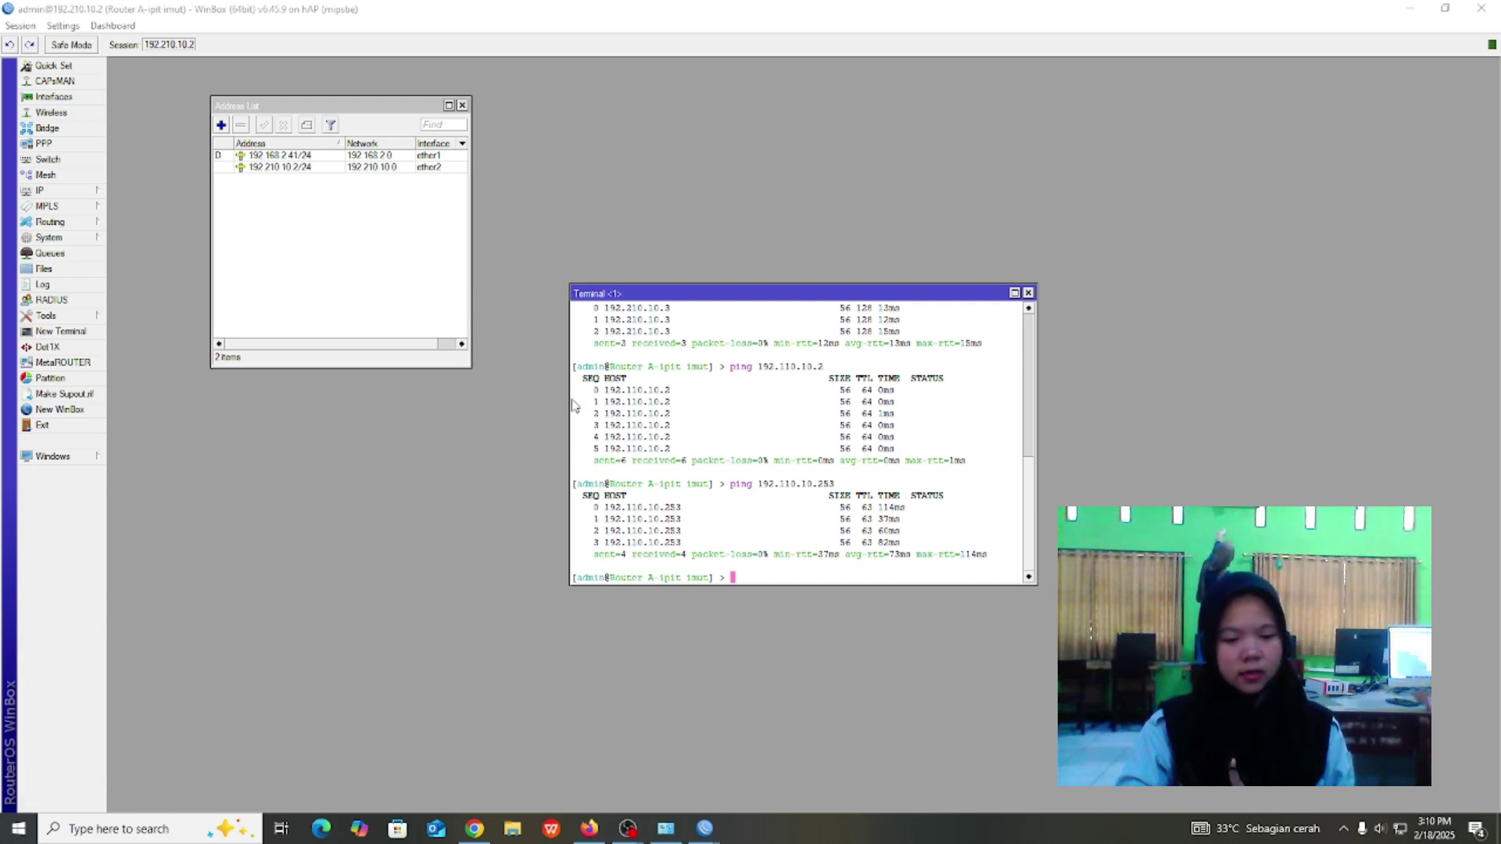
# In Command Prompt, run ipconfig and ping 192.210.10.2.
pyautogui.click(628, 827)
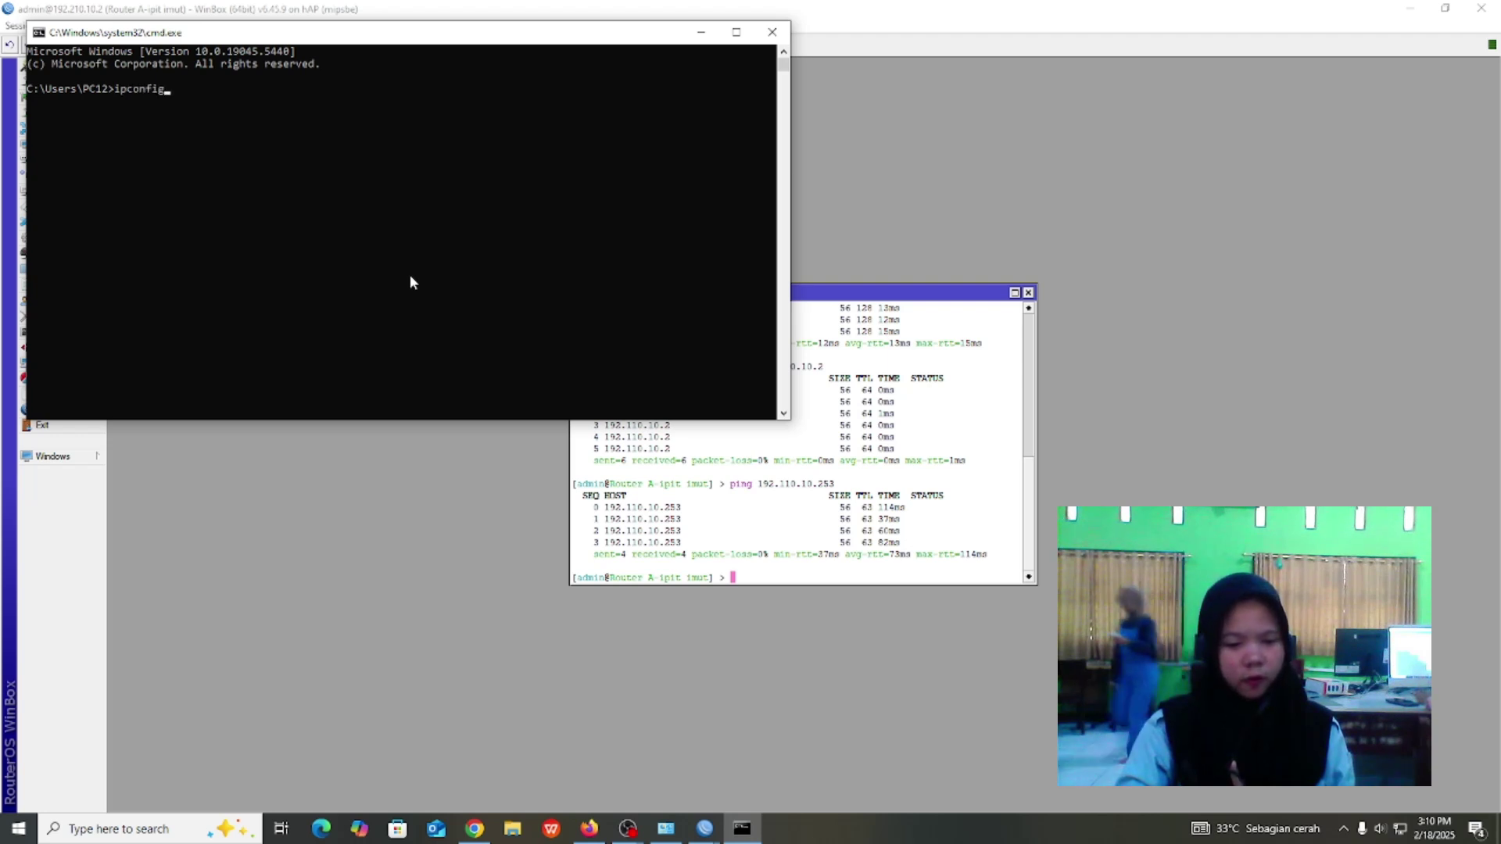
pyautogui.press('Return')
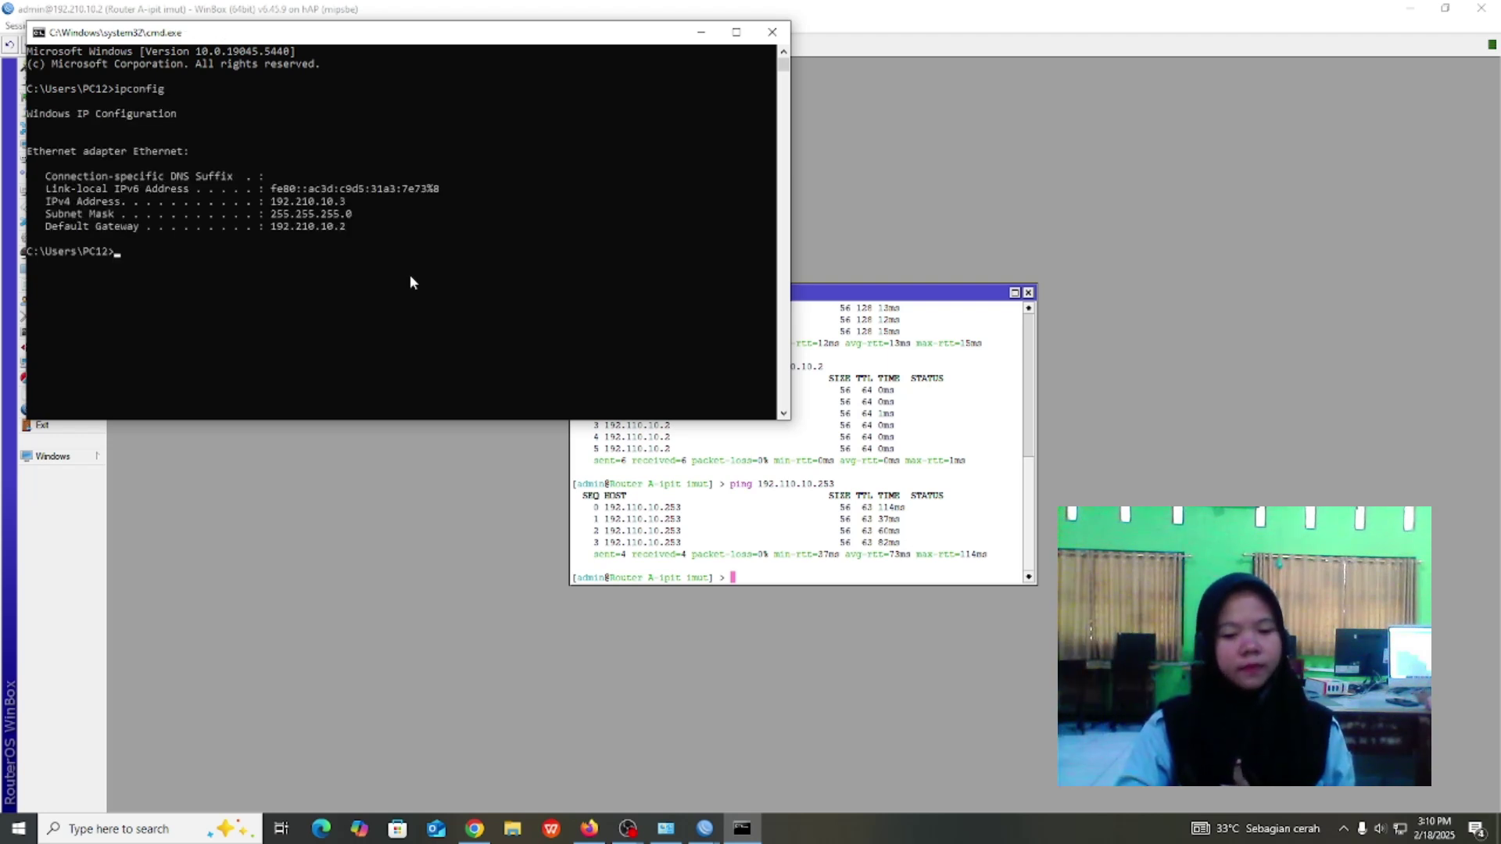
pyautogui.write('pi')
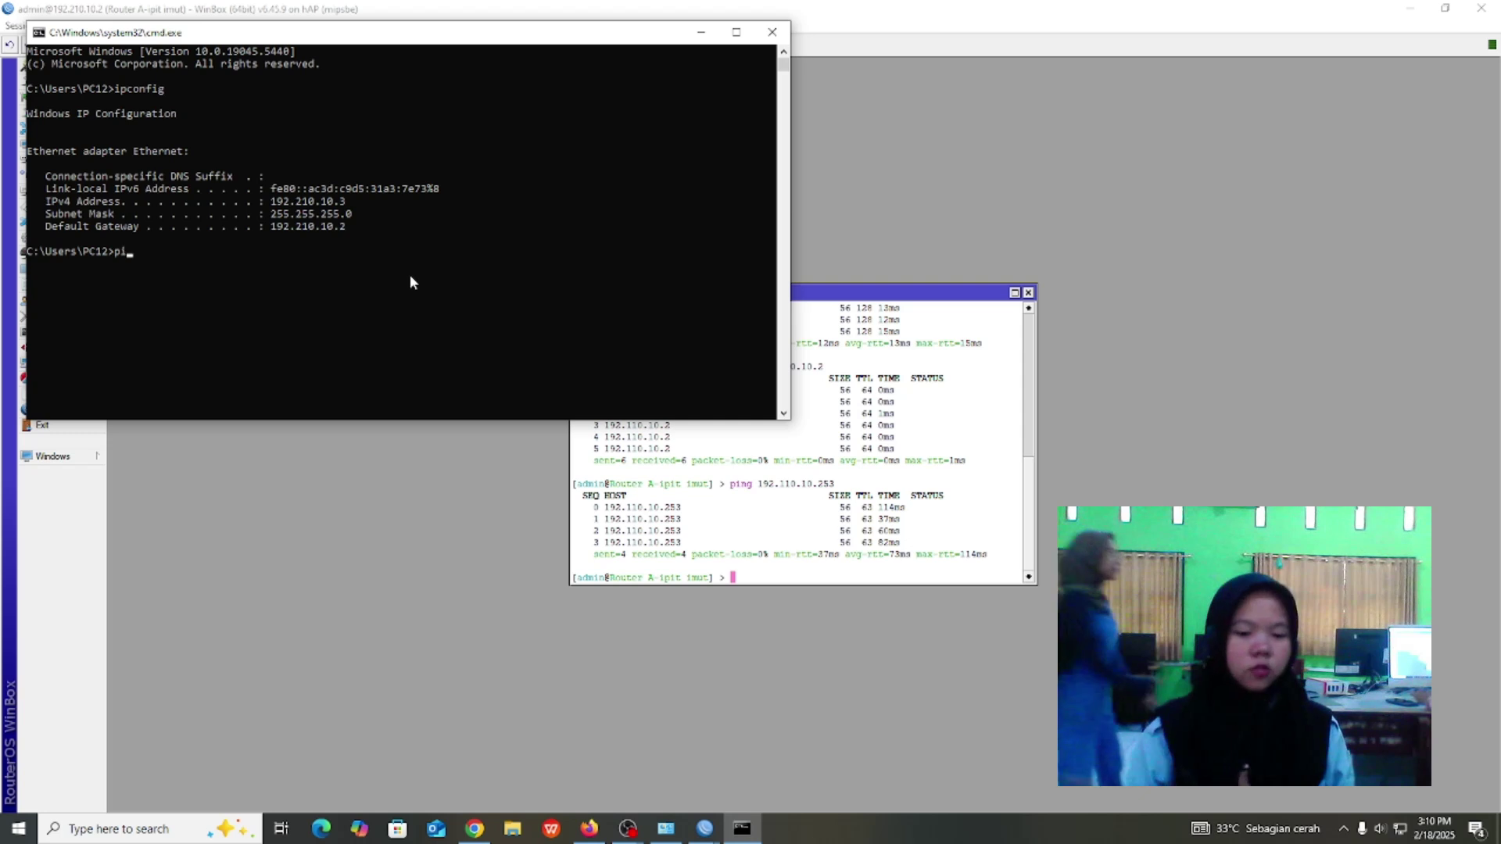
pyautogui.write('ng 192.16')
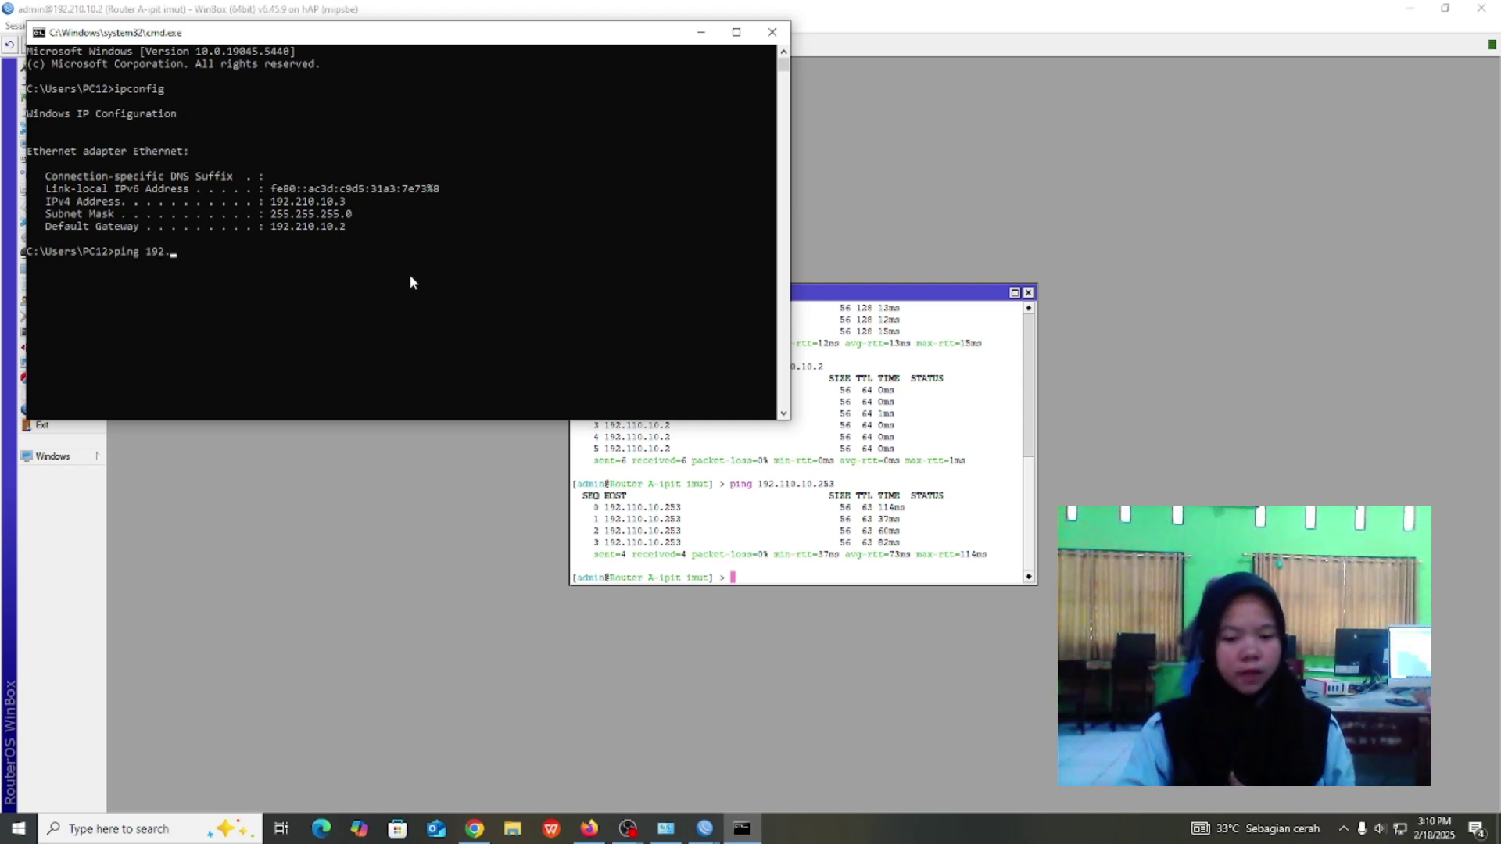
pyautogui.press('BackSpace')
pyautogui.press('BackSpace')
pyautogui.press('BackSpace')
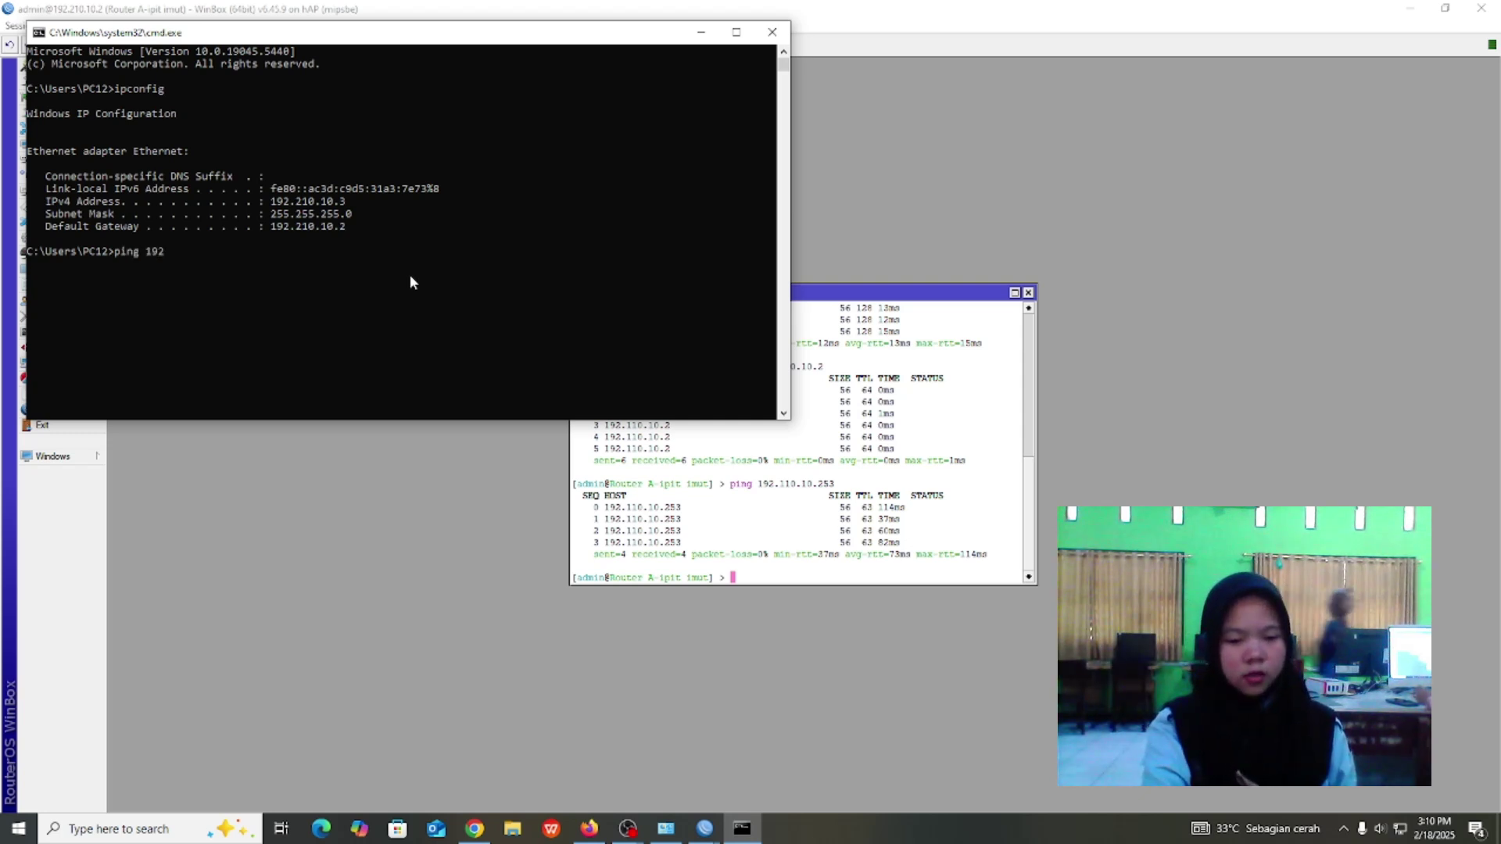
pyautogui.write('210.10.2')
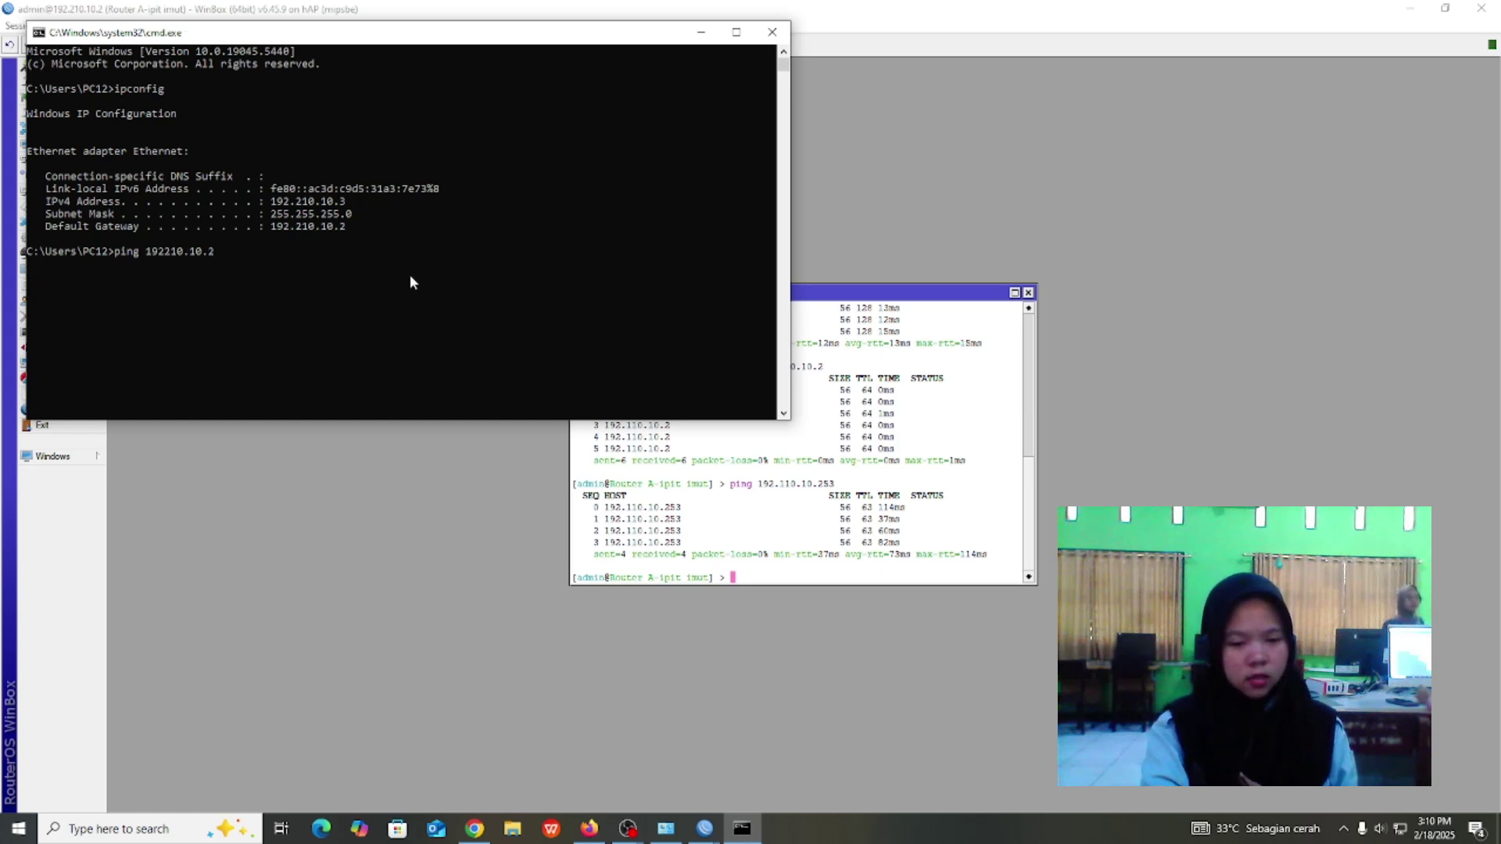
pyautogui.press('Up')
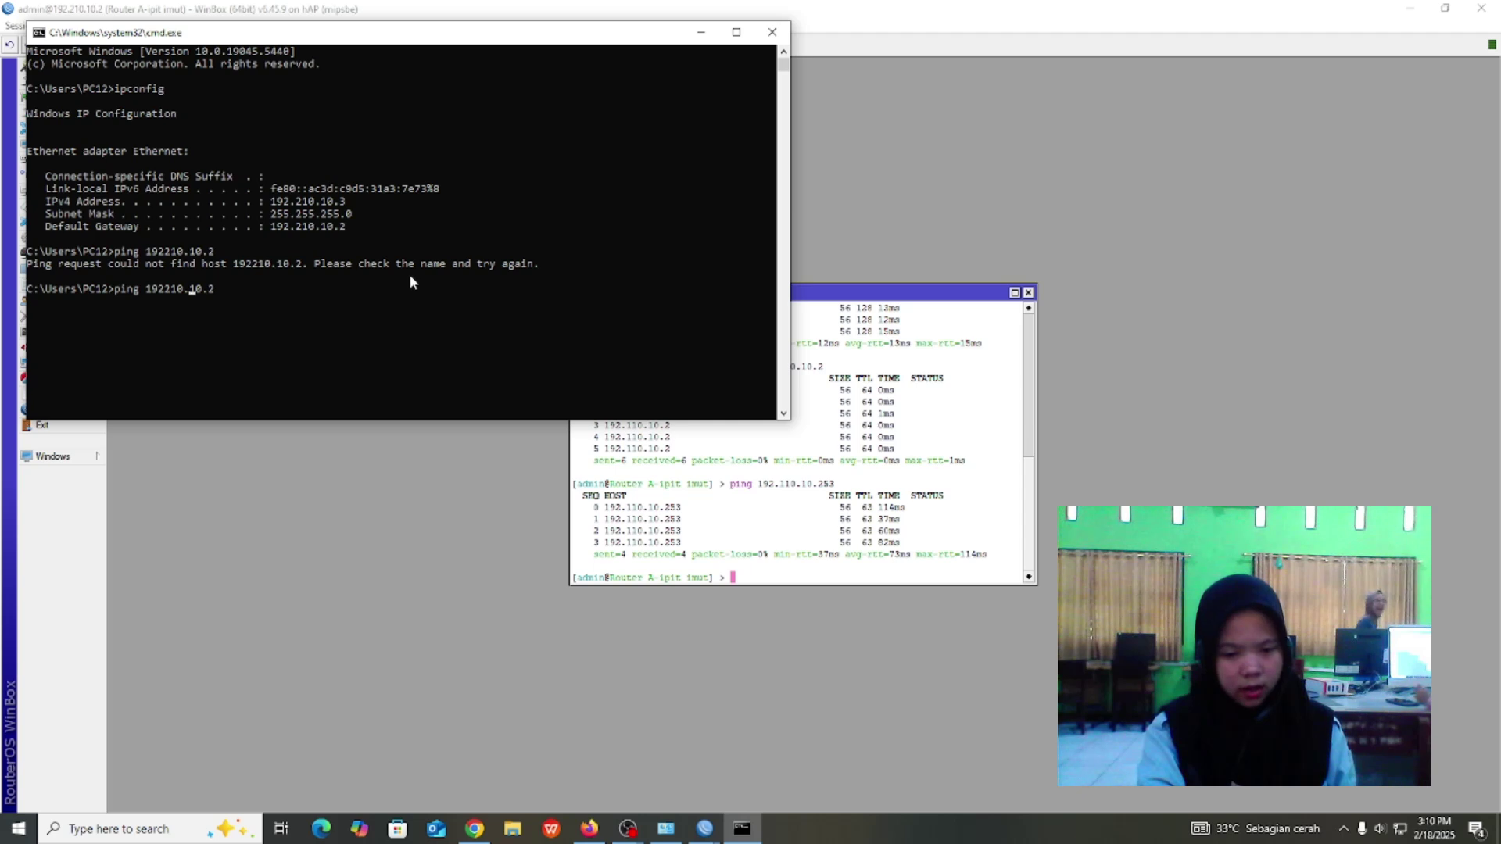
pyautogui.press('Left')
pyautogui.press('Left')
pyautogui.press('Left')
pyautogui.press('Left')
pyautogui.press('Left')
pyautogui.press('Left')
pyautogui.press('Left')
pyautogui.press('Left')
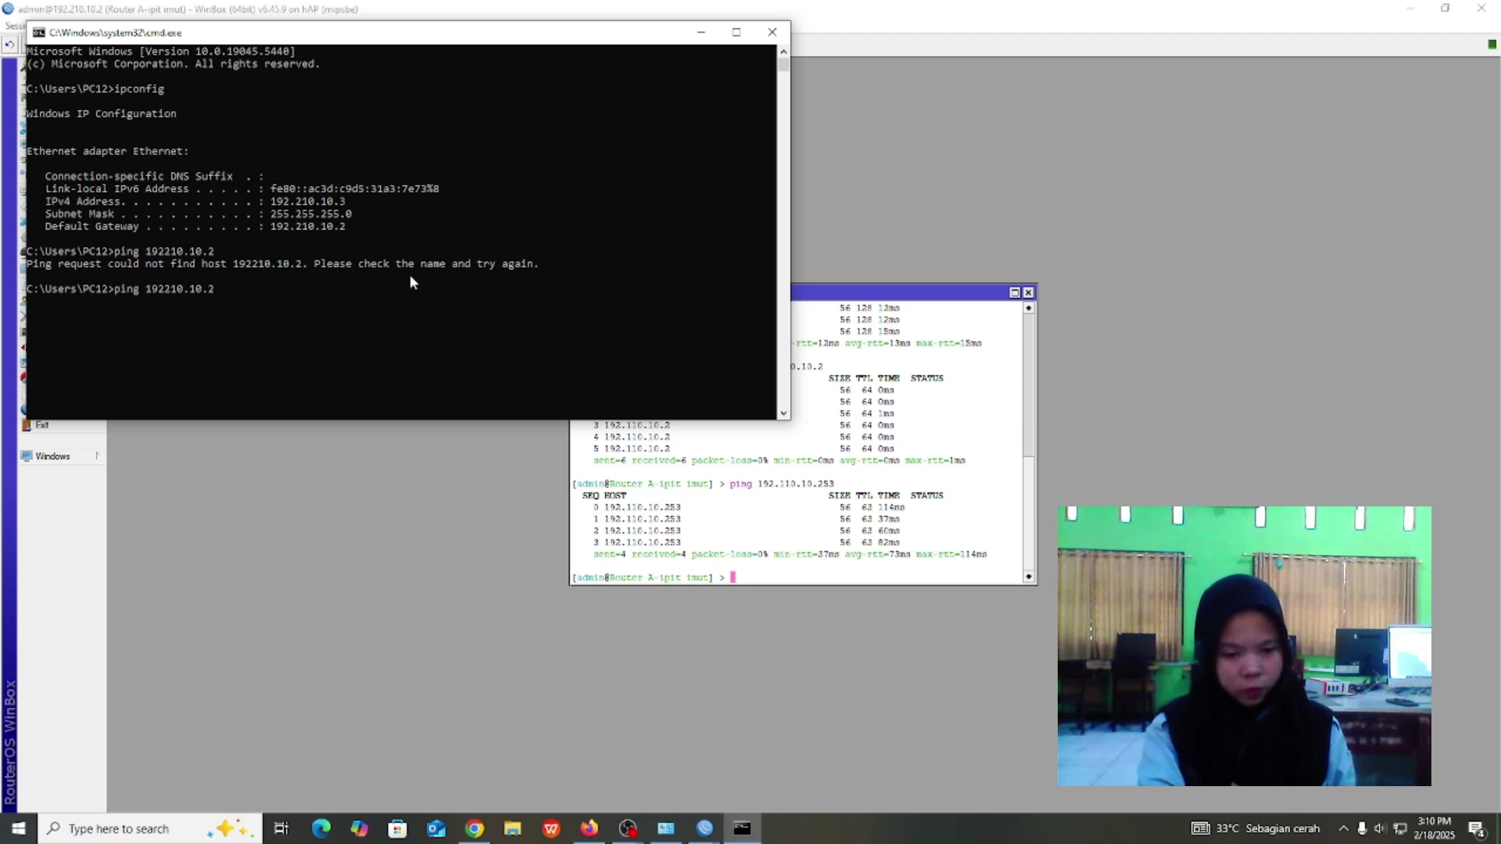
pyautogui.write('.')
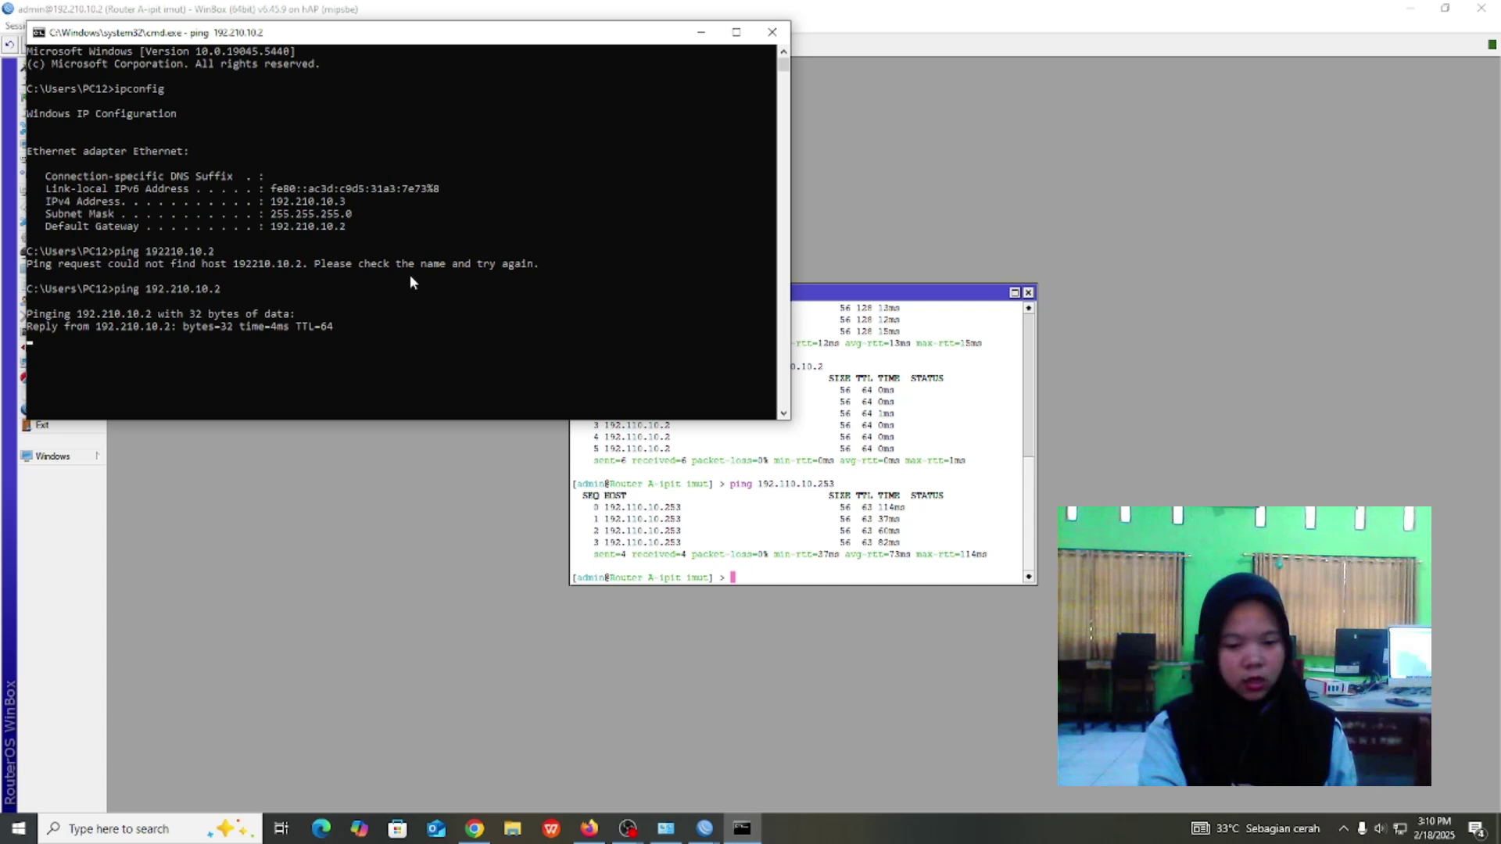
pyautogui.hotkey('ctrl', 'c')
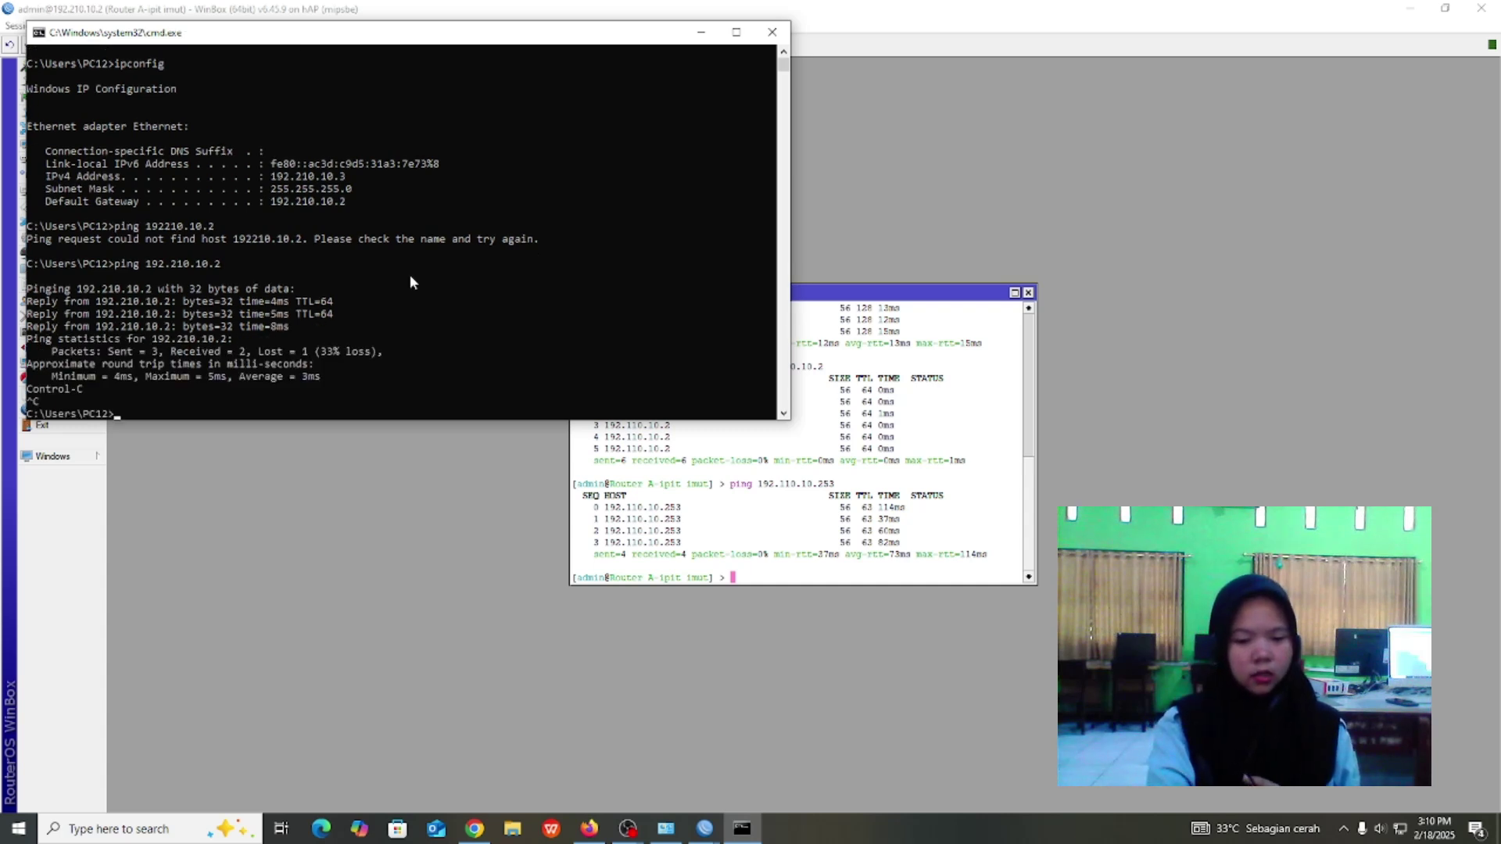
# Ping 192.110.10.2 and stop it with Ctrl+C.
pyautogui.press('Up')
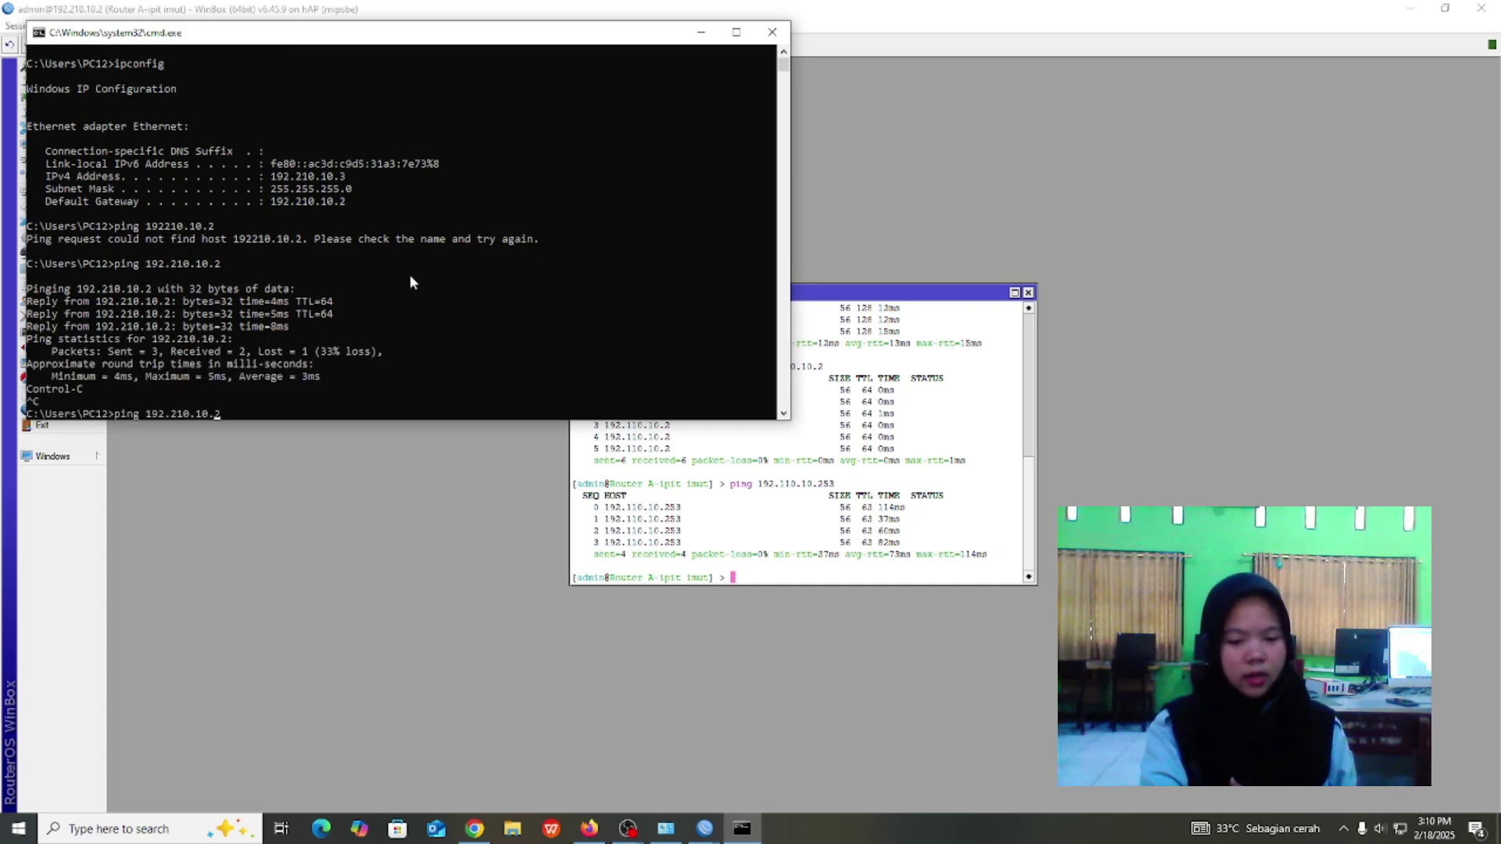
pyautogui.press('Left')
pyautogui.press('Left')
pyautogui.press('Left')
pyautogui.press('Left')
pyautogui.press('Left')
pyautogui.press('BackSpace')
pyautogui.press('BackSpace')
pyautogui.press('BackSpace')
pyautogui.write('110')
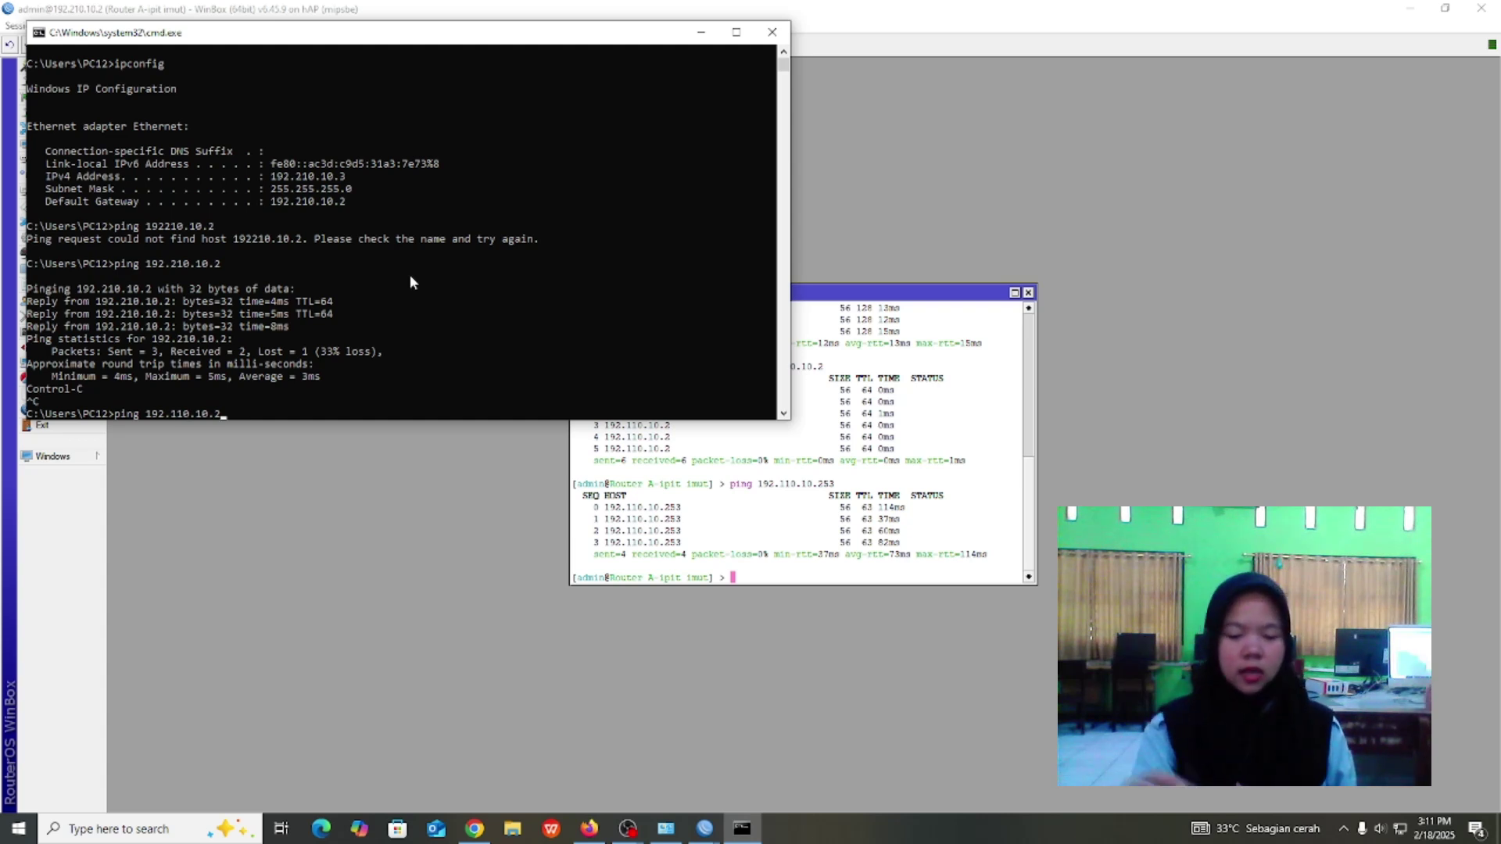
pyautogui.press('Return')
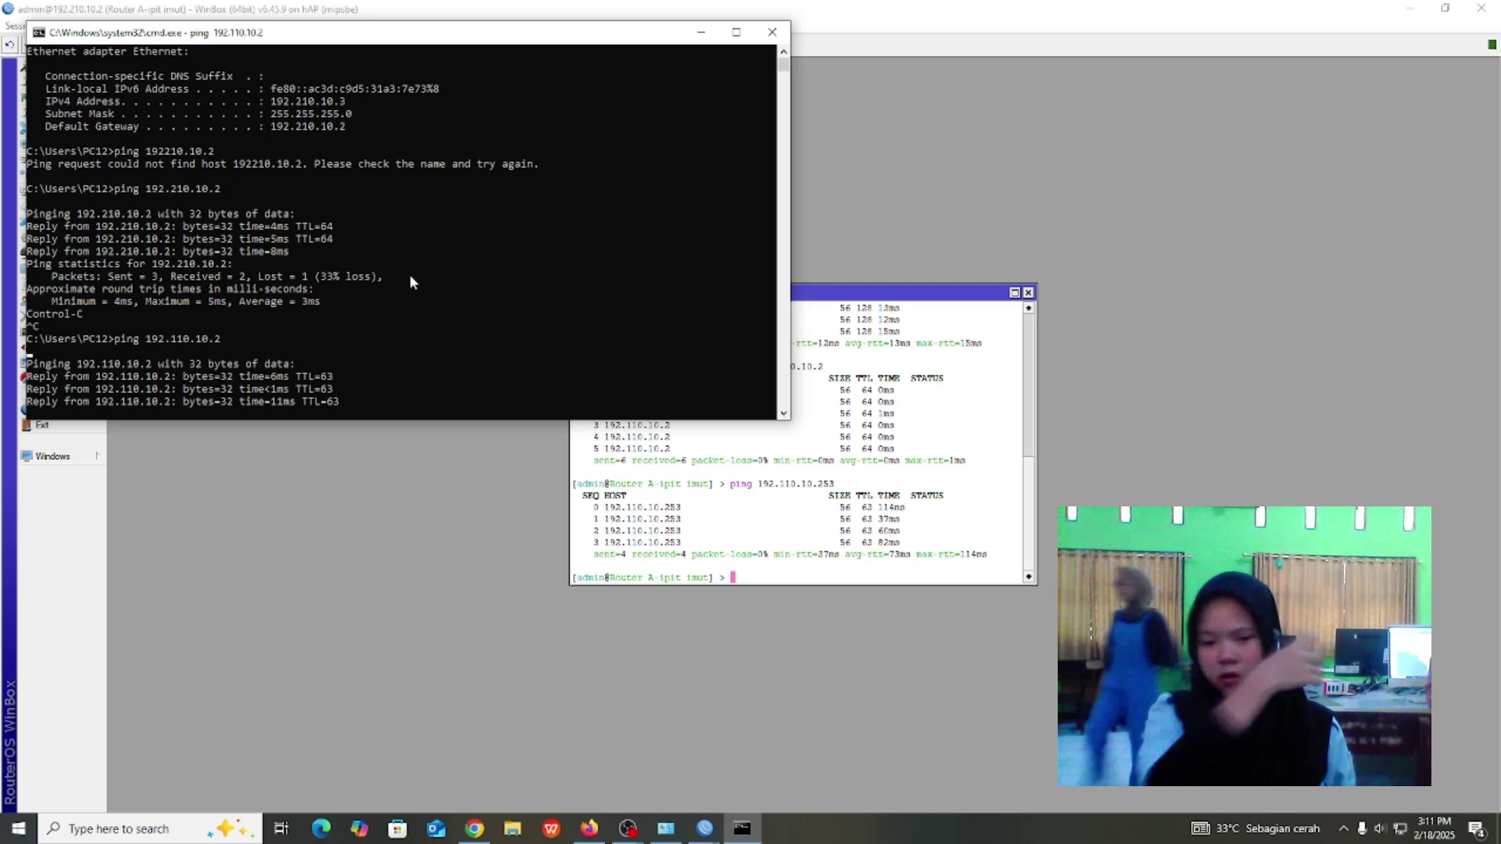
pyautogui.hotkey('ctrl', 'c')
# Ping 192.110.10.253 and stop it with Ctrl+C.
pyautogui.press('Up')
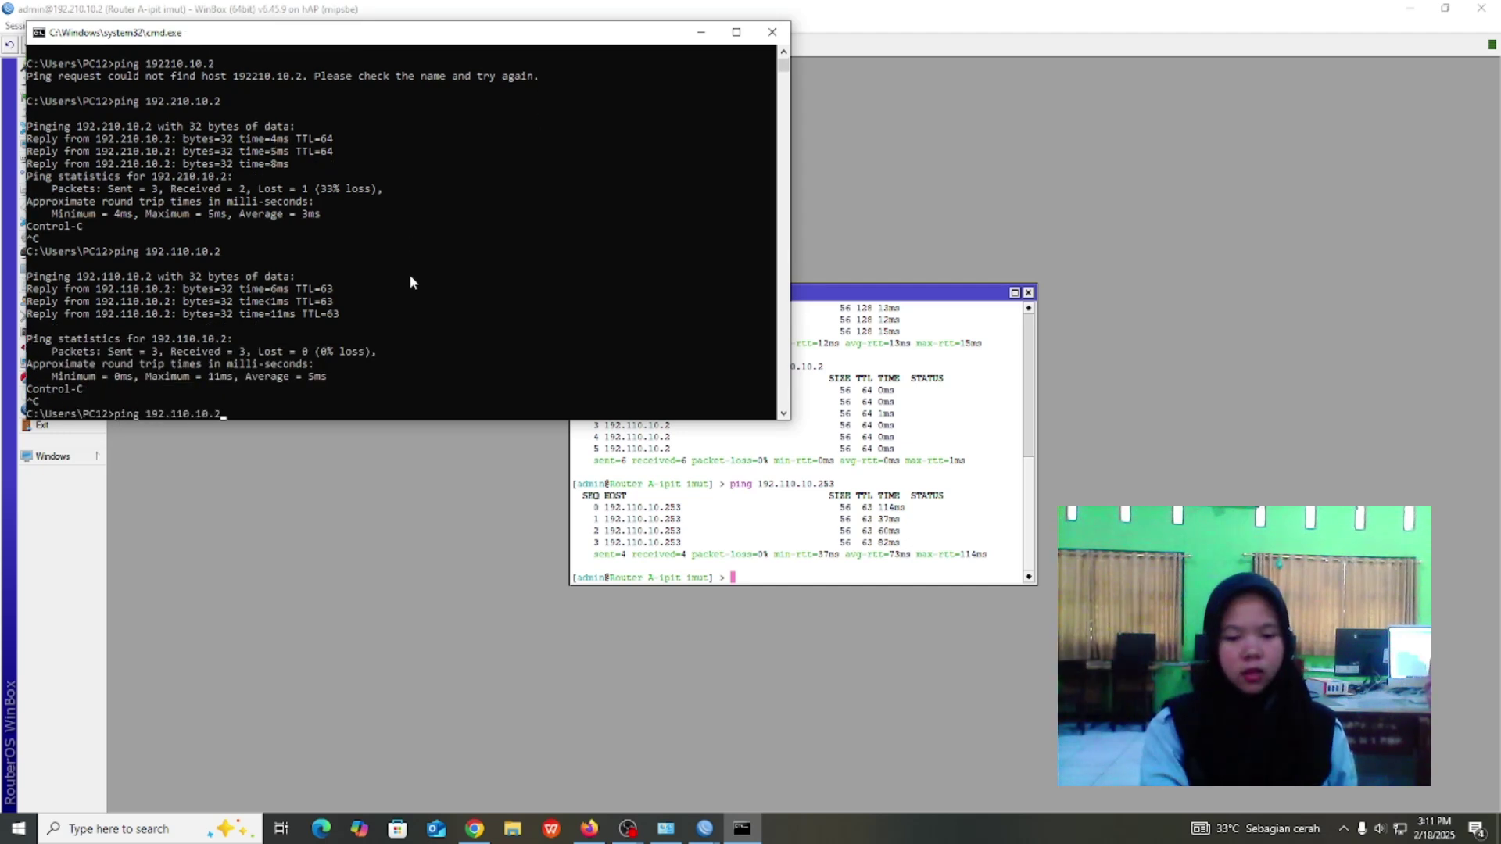
pyautogui.press('BackSpace')
pyautogui.write('25')
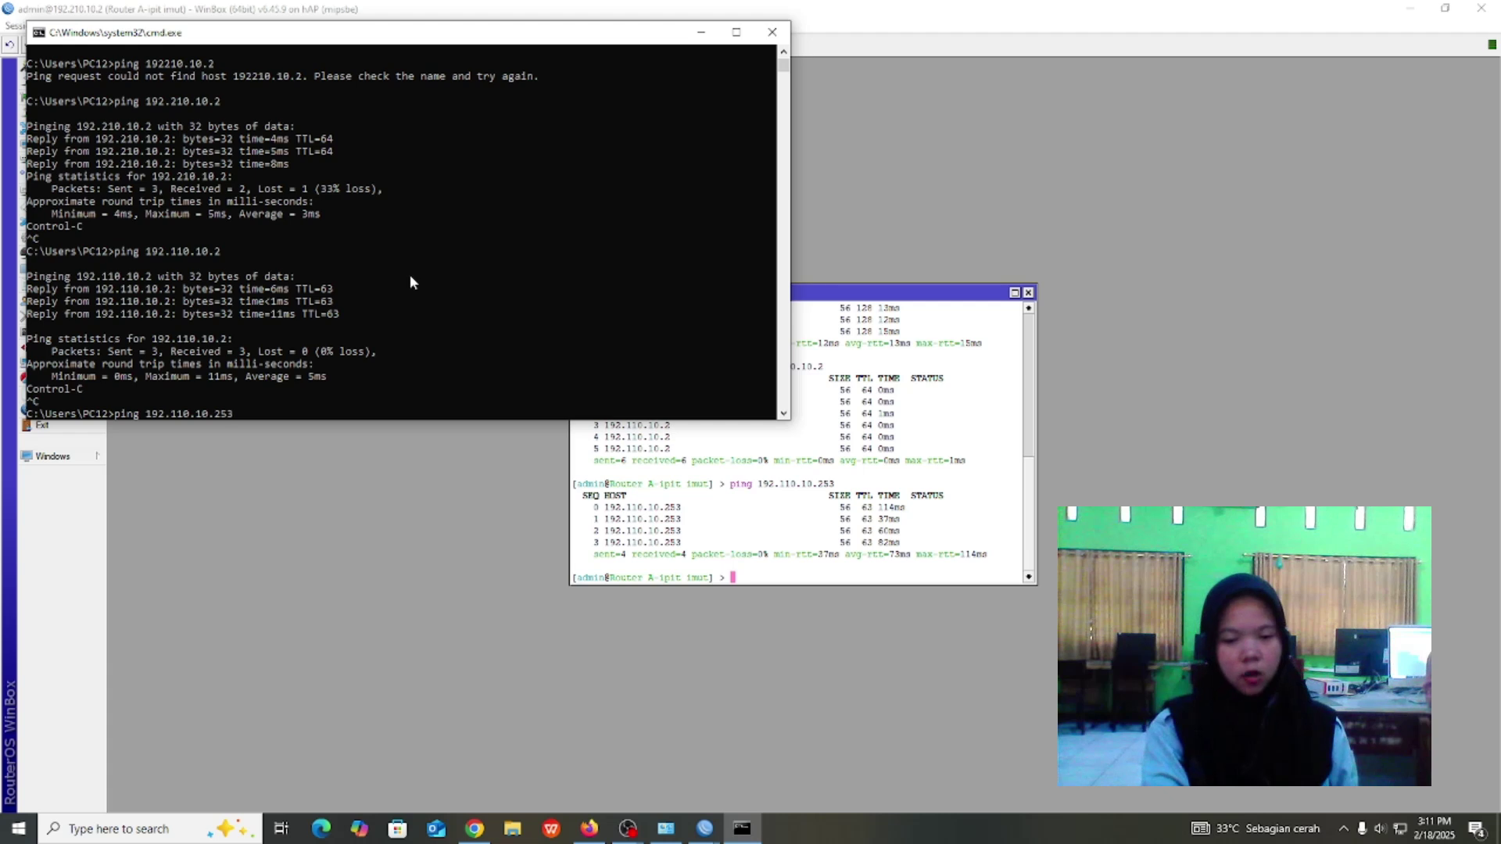
pyautogui.write('3')
pyautogui.press('Return')
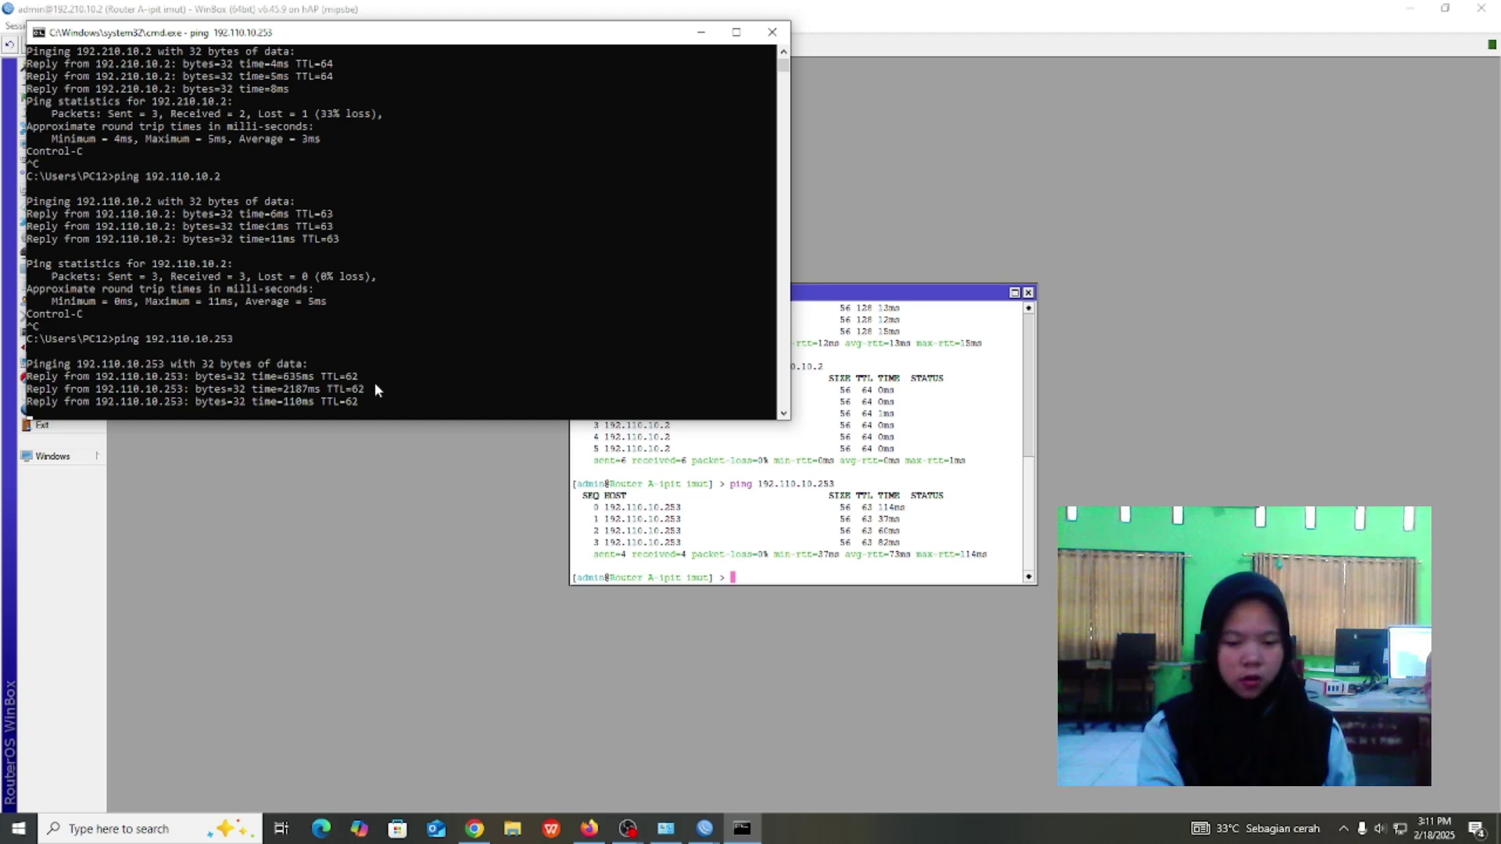
pyautogui.hotkey('ctrl', 'c')
# Ping 192.210.10.3, stop it, and minimize the Command Prompt window.
pyautogui.press('Up')
pyautogui.press('Up')
pyautogui.press('Up')
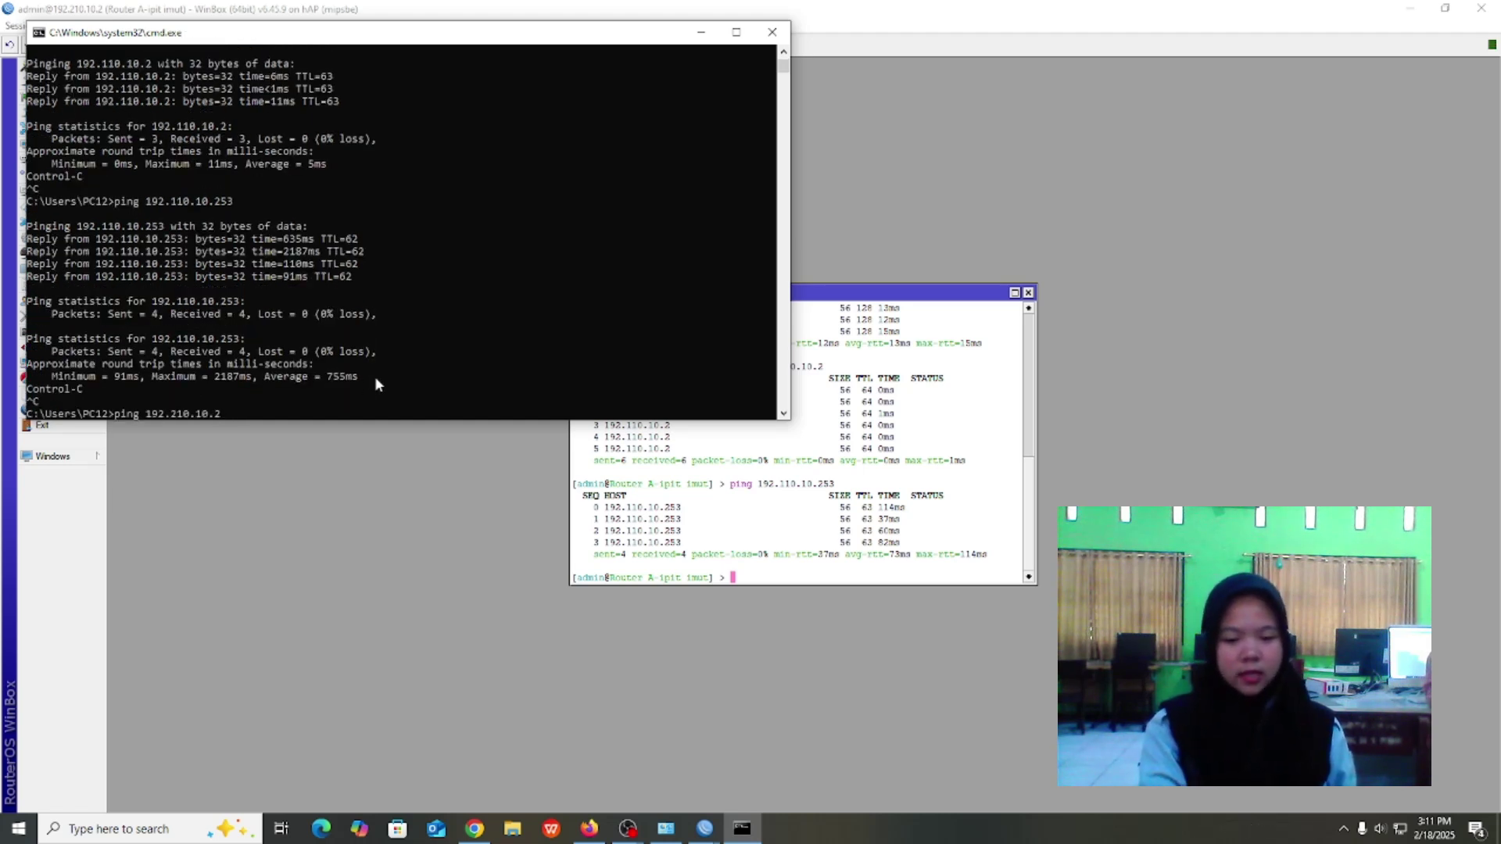
pyautogui.press('BackSpace')
pyautogui.write('3')
pyautogui.press('Return')
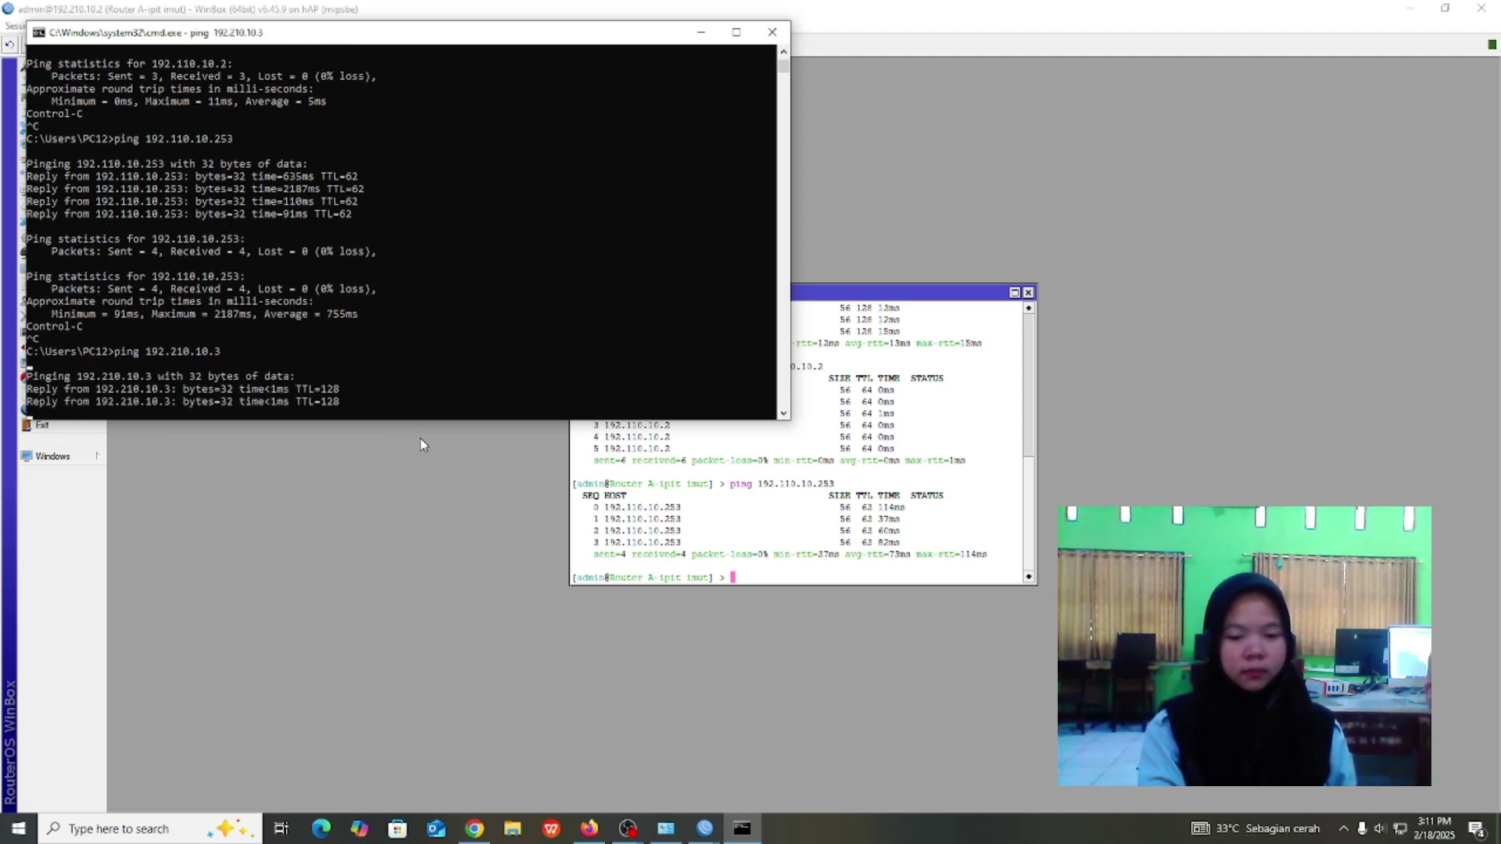
pyautogui.hotkey('ctrl', 'c')
pyautogui.click(702, 32)
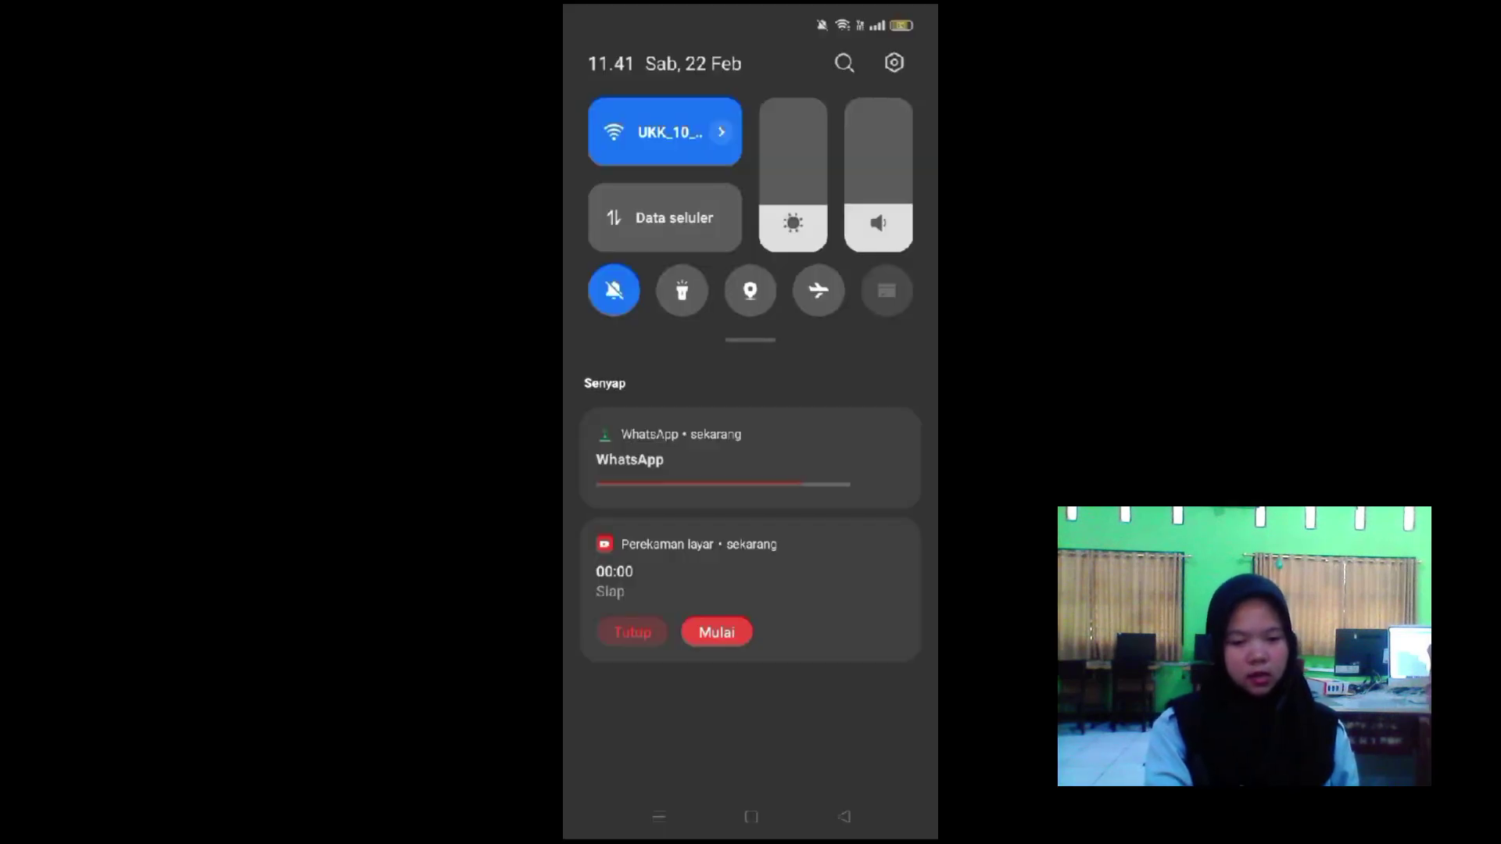
# Start recording the phone screen and ping google.com, then stop and restart that ping.
pyautogui.click(717, 632)
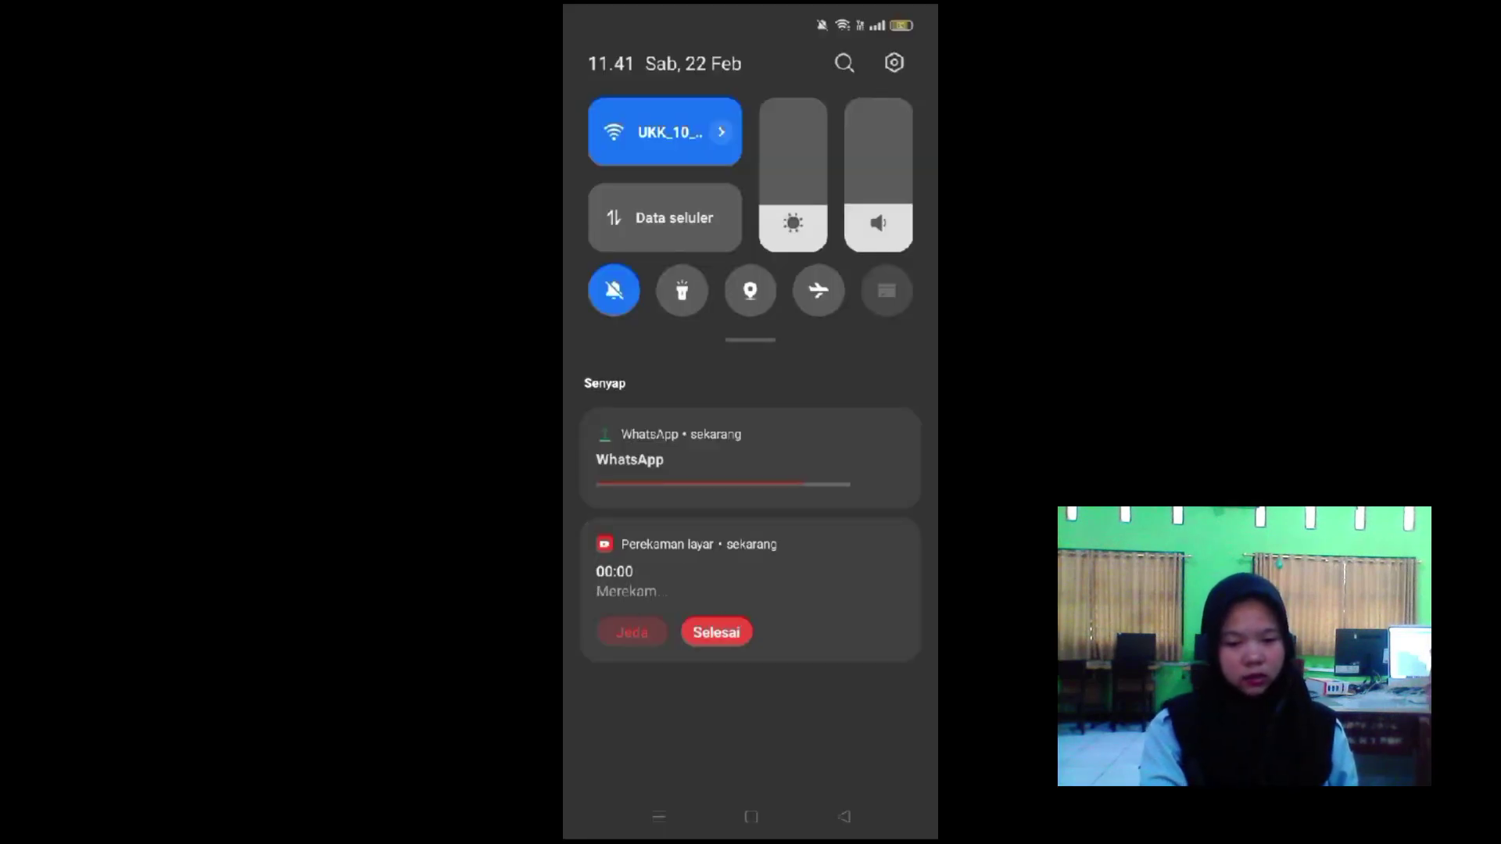
pyautogui.click(681, 69)
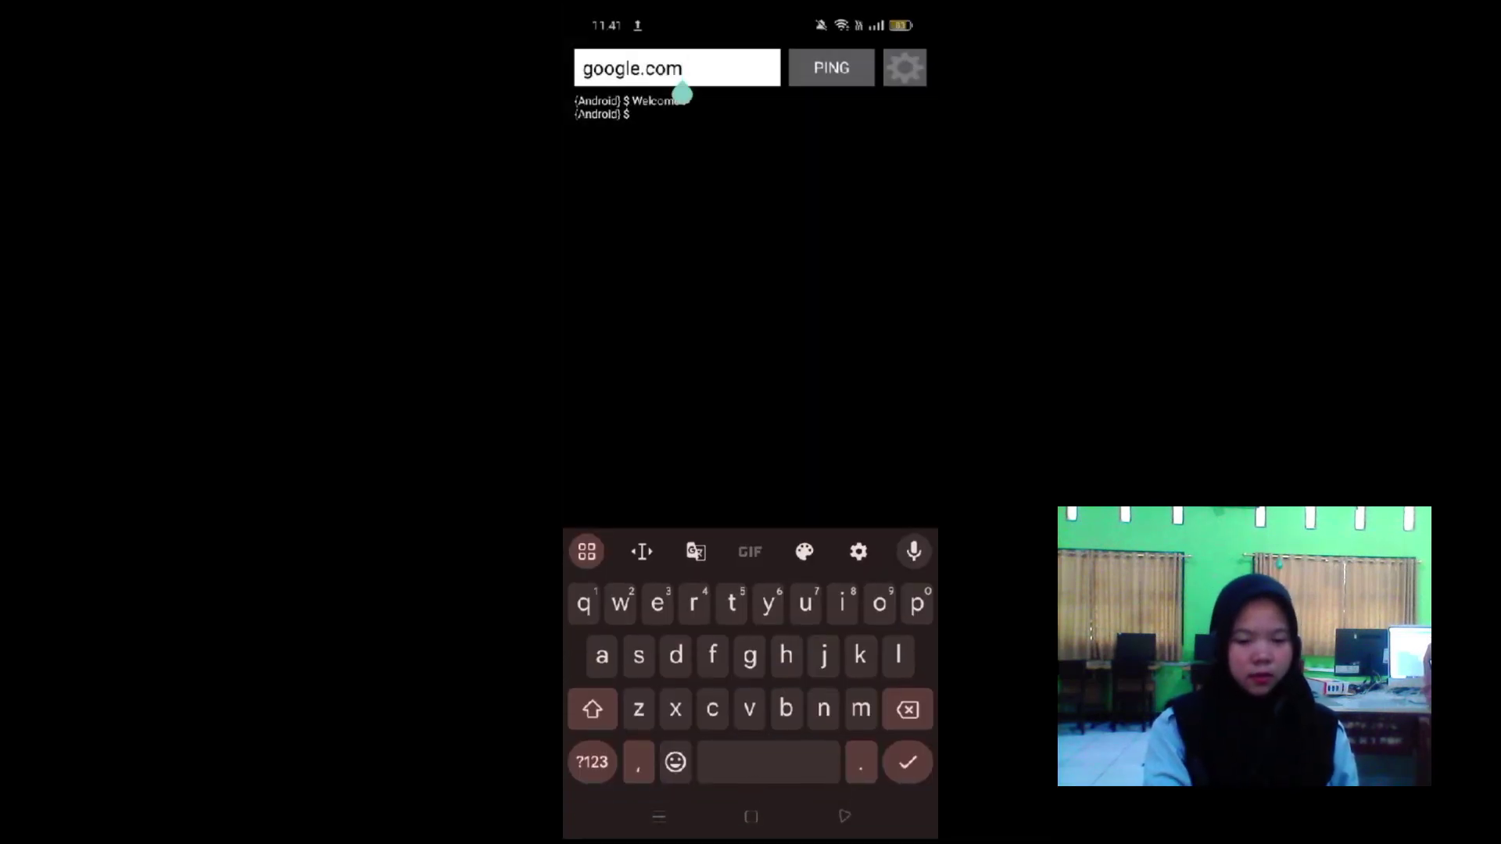
pyautogui.press('Return')
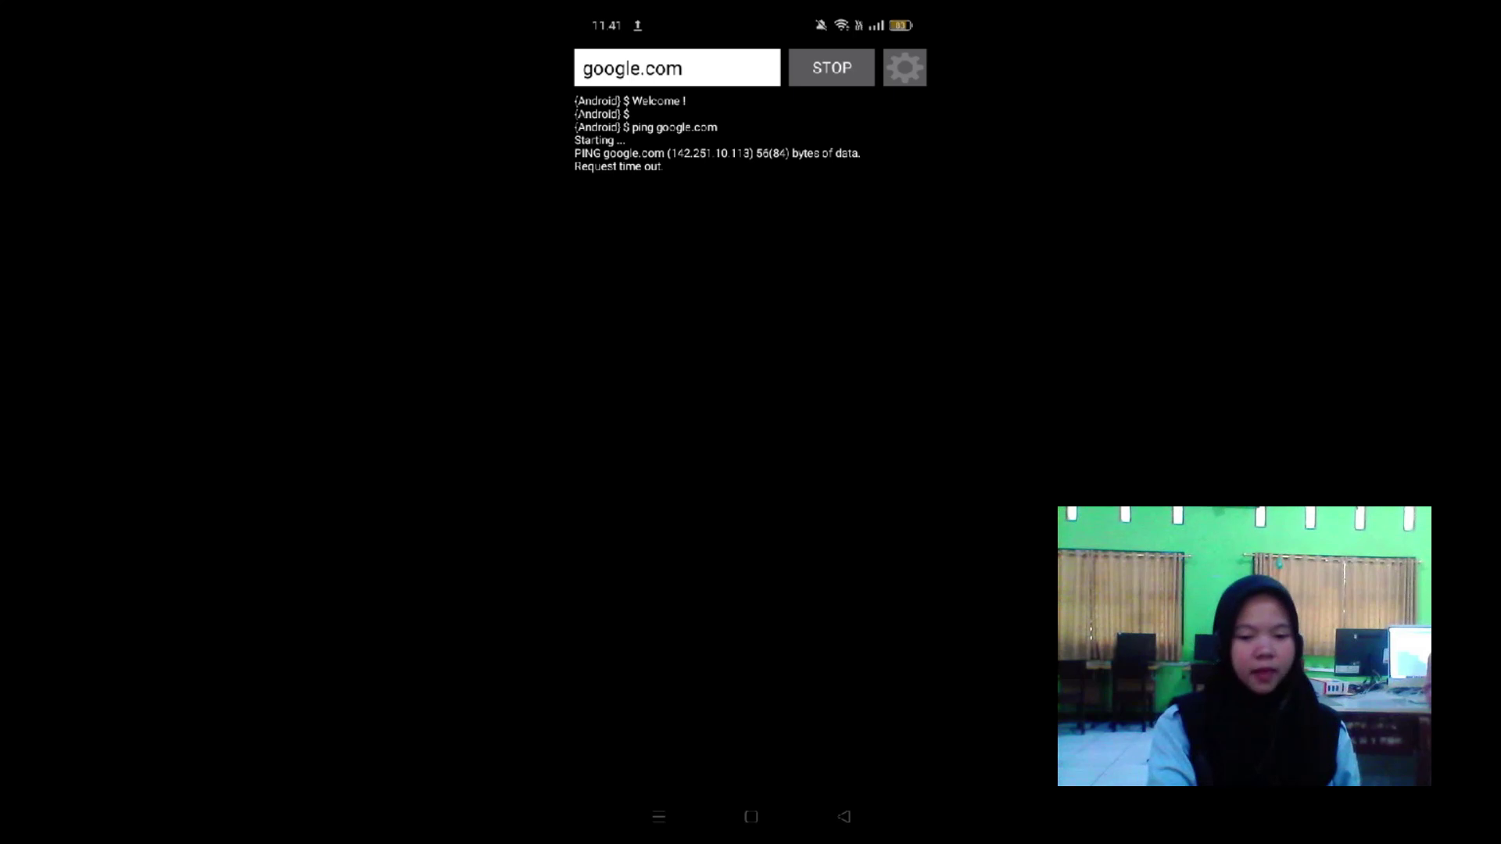
pyautogui.click(683, 91)
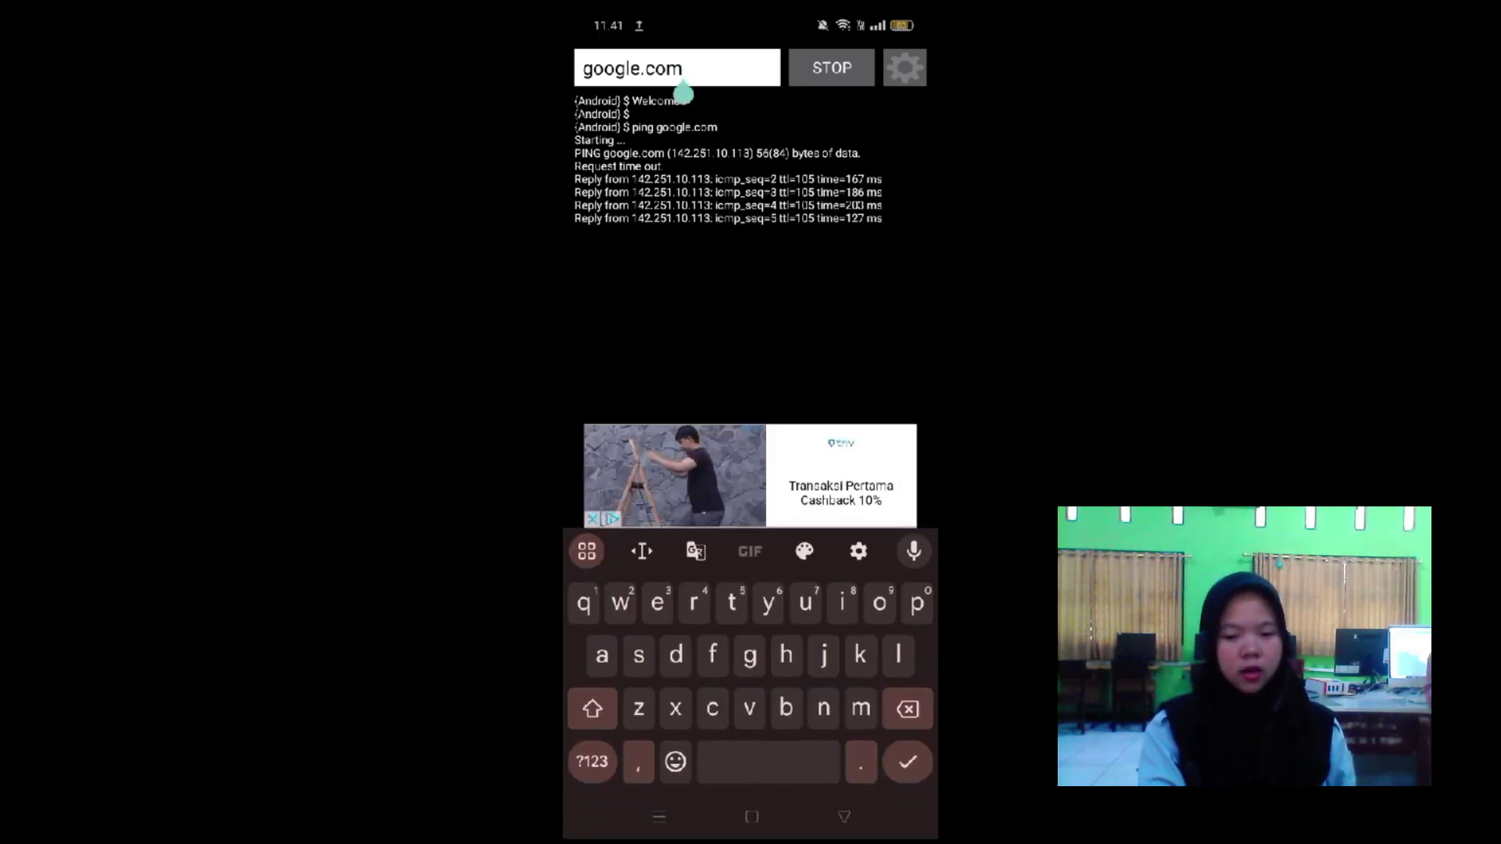
pyautogui.click(694, 259)
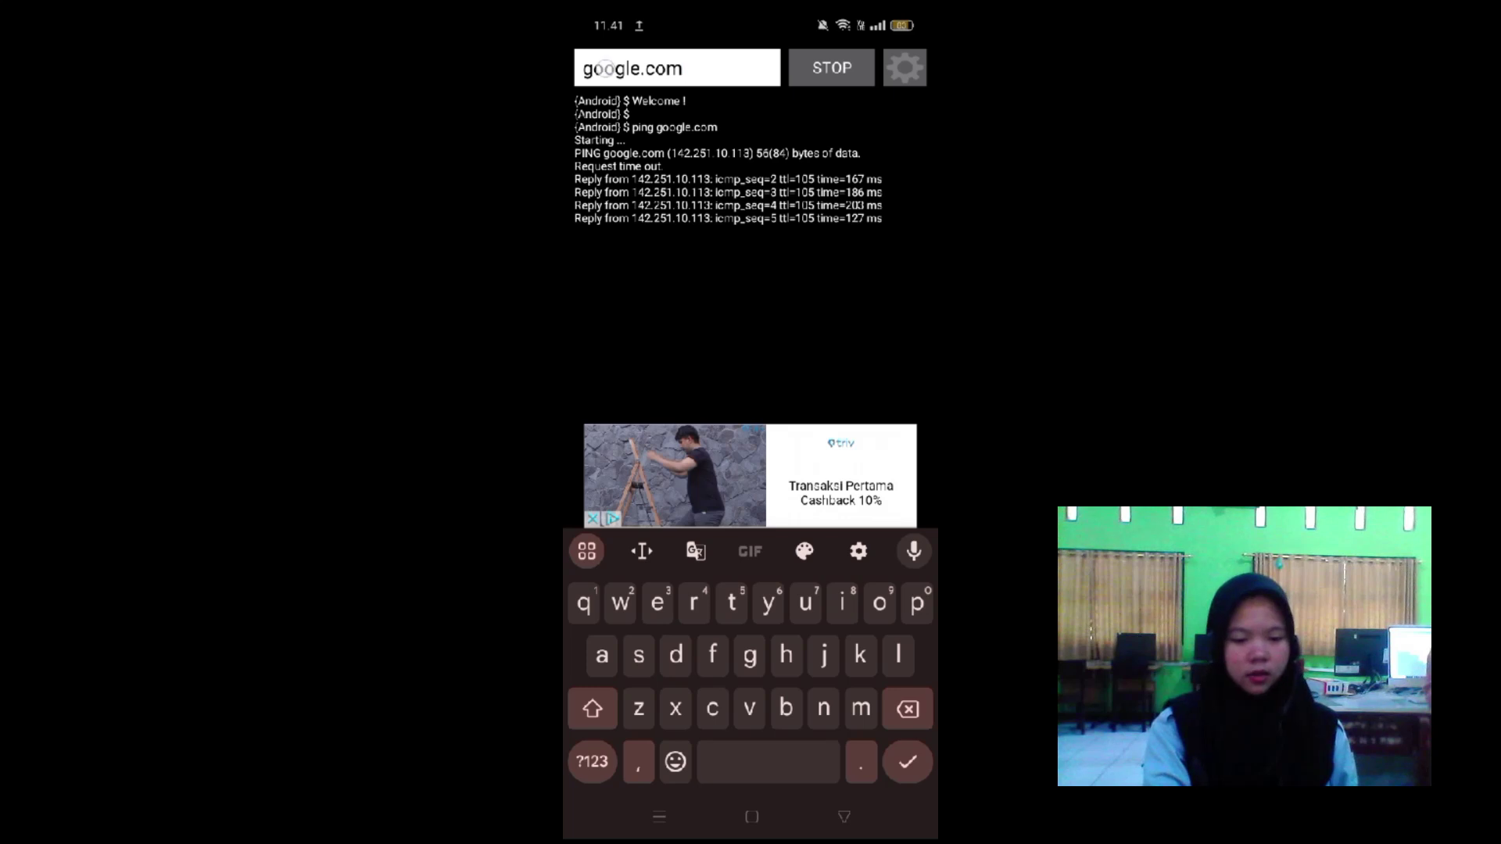
pyautogui.click(606, 68)
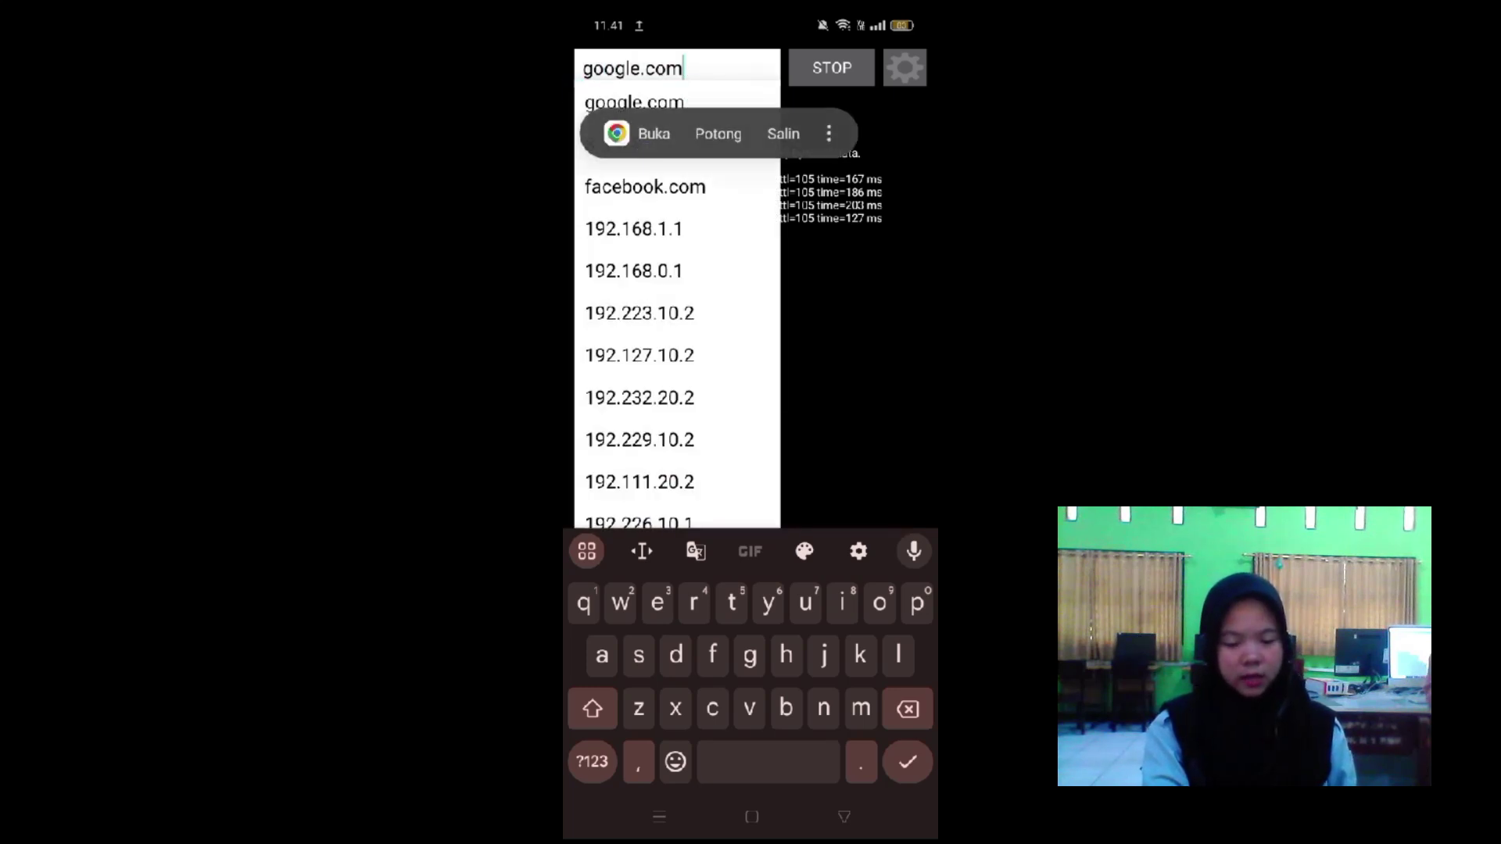
pyautogui.press('super')
pyautogui.click(659, 817)
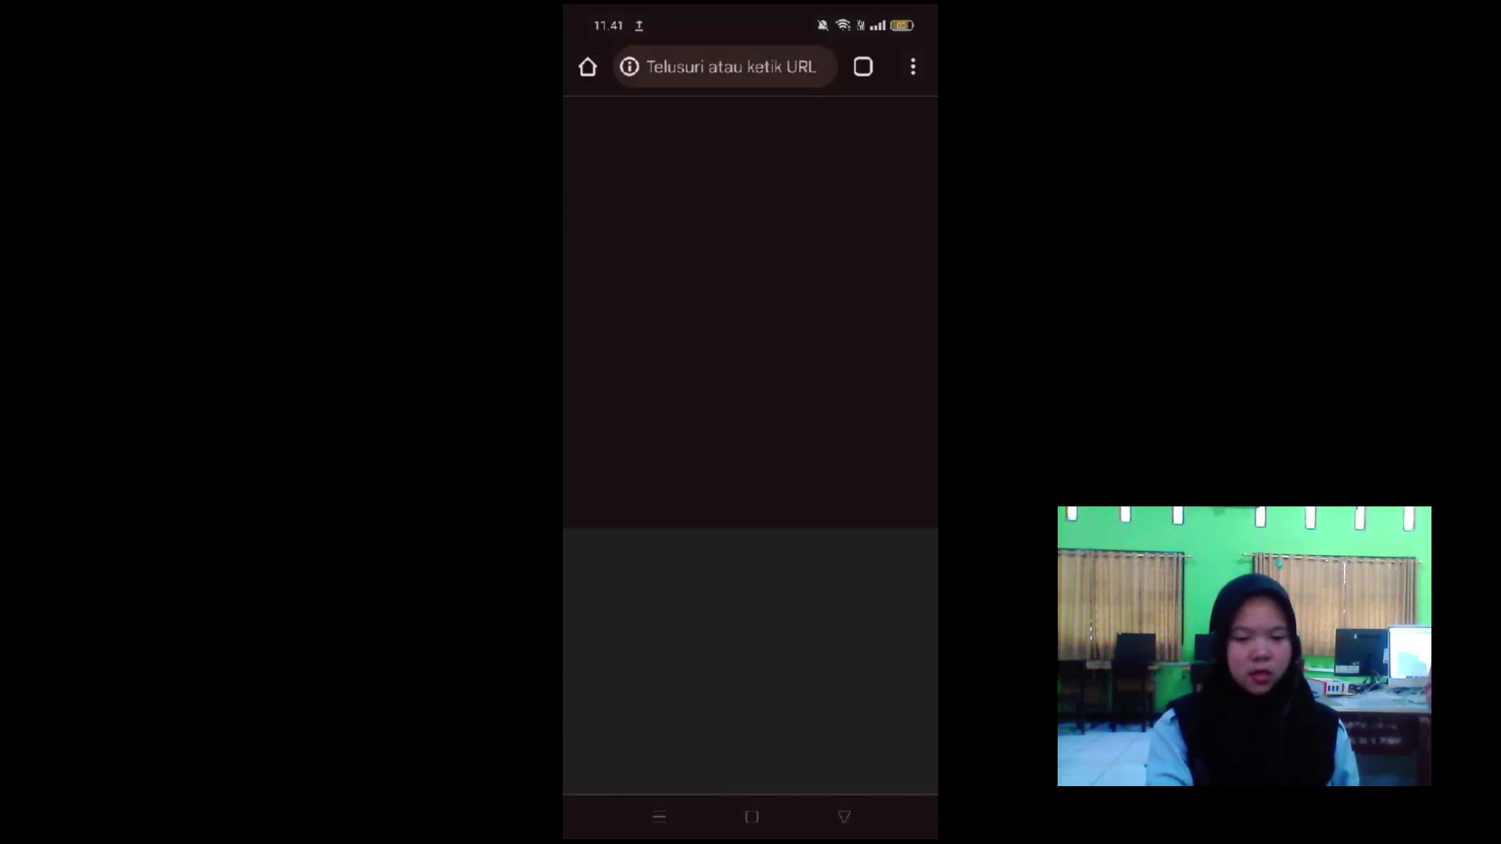
pyautogui.click(592, 282)
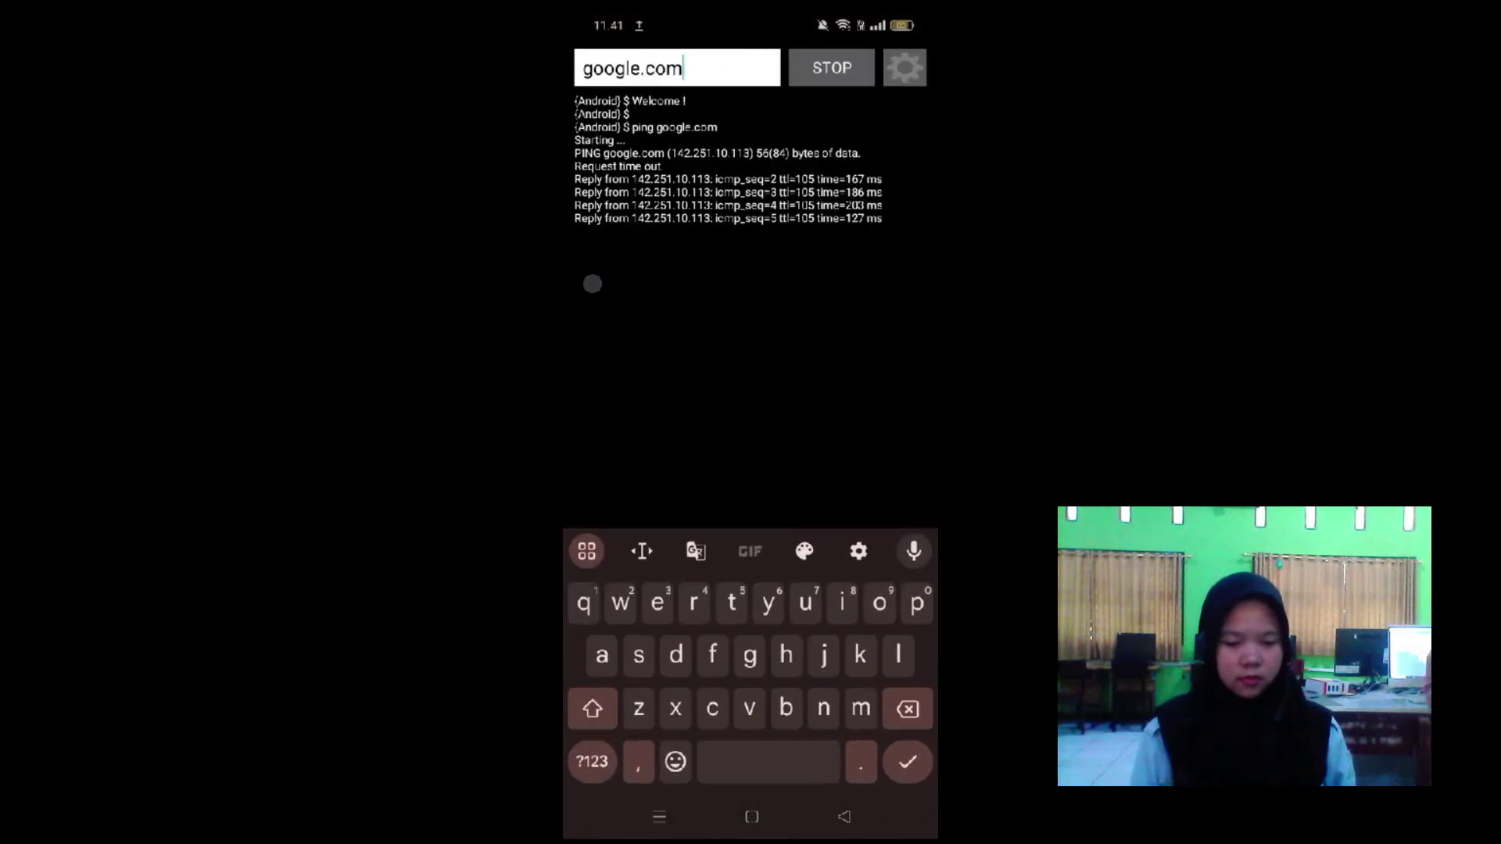
pyautogui.click(831, 67)
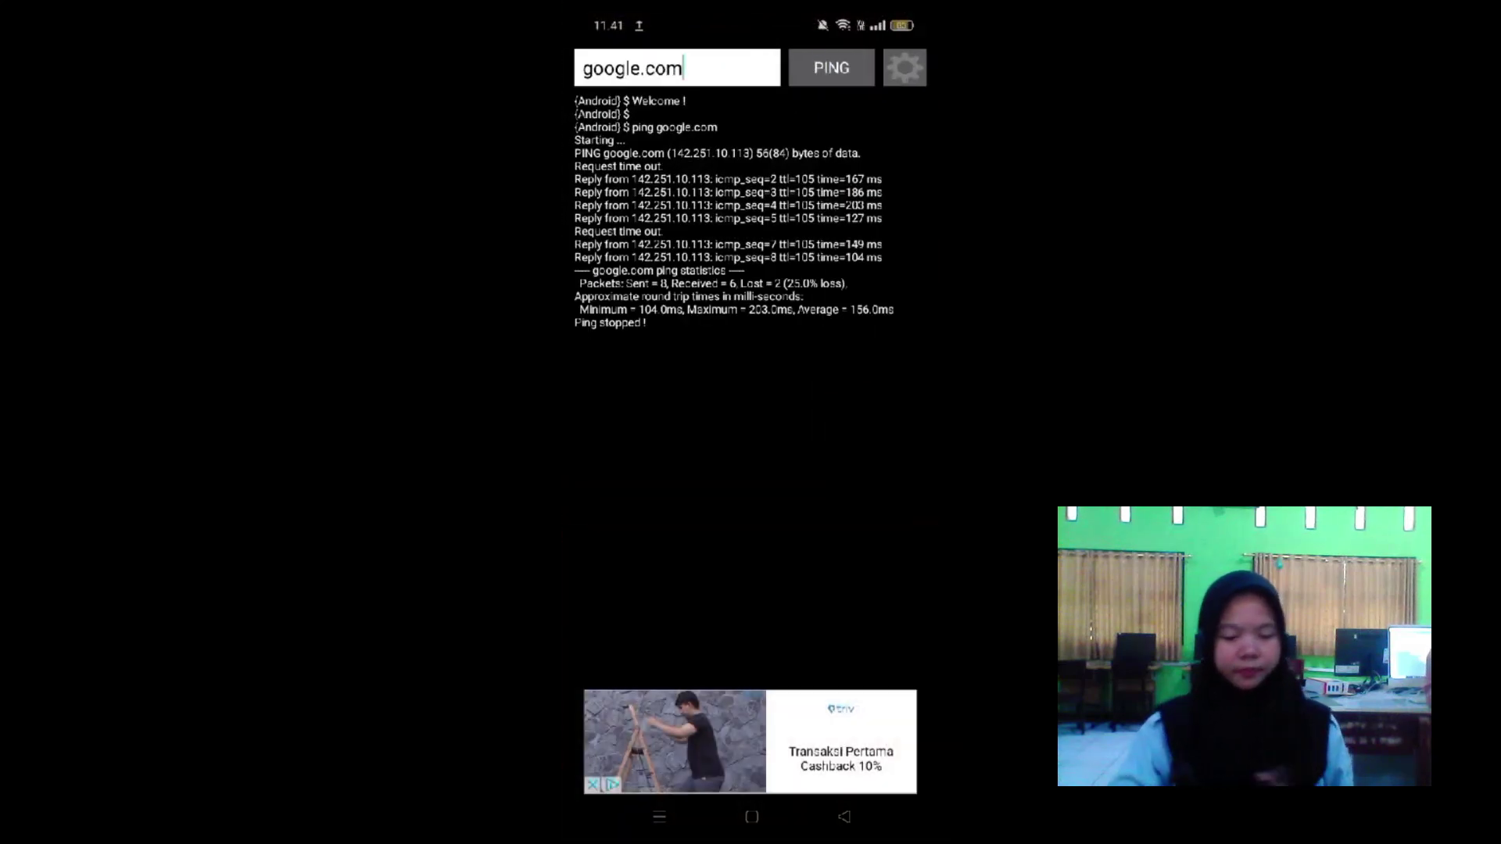
pyautogui.click(831, 67)
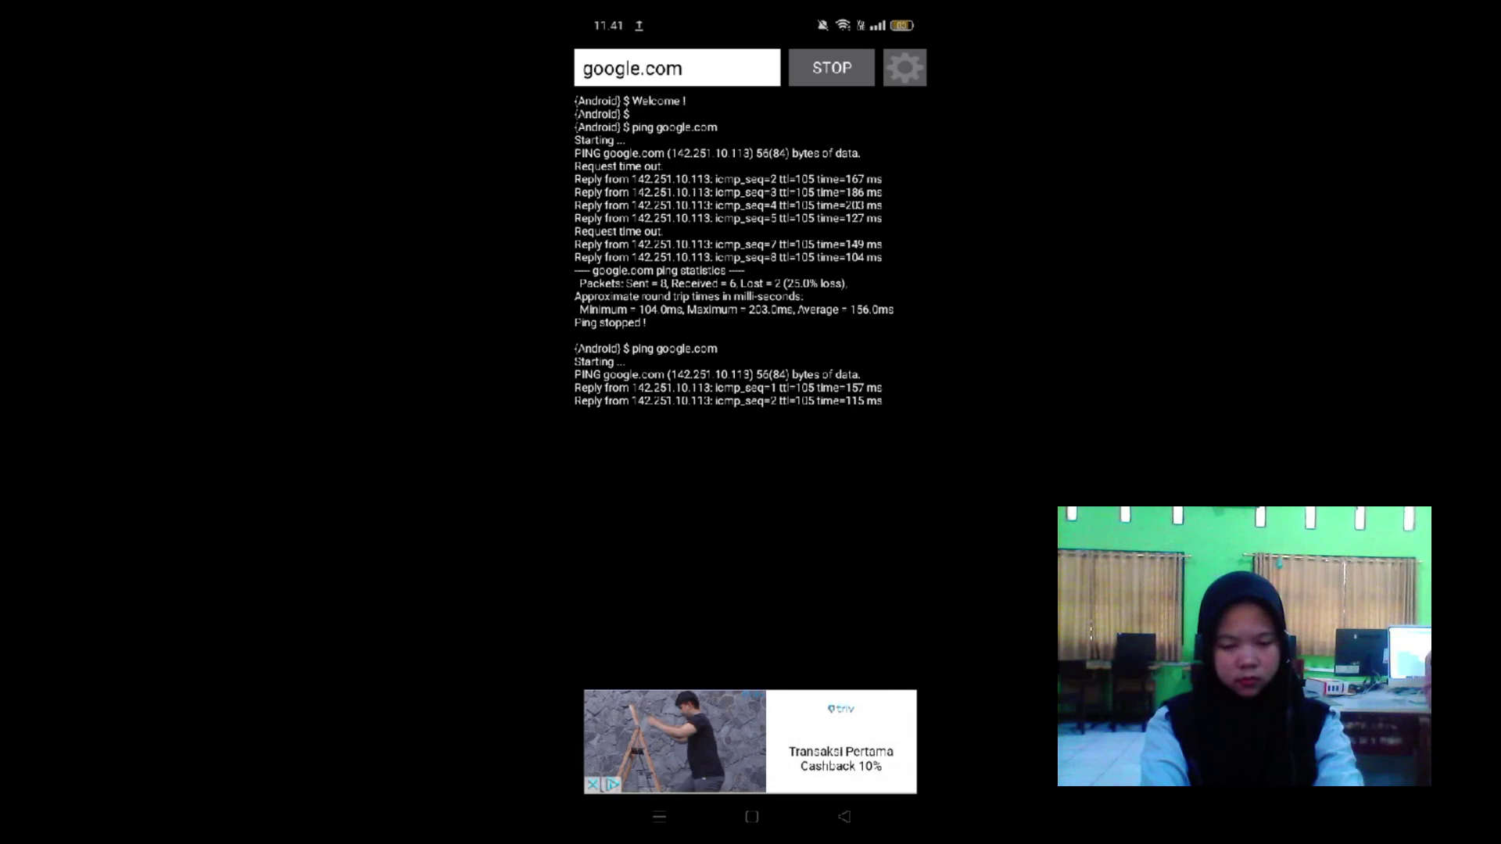
# Ping 8.8.8.8, picked from the host history.
pyautogui.click(698, 68)
pyautogui.press('BackSpace')
pyautogui.press('BackSpace')
pyautogui.press('BackSpace')
pyautogui.press('BackSpace')
pyautogui.press('BackSpace')
pyautogui.press('BackSpace')
pyautogui.press('BackSpace')
pyautogui.press('BackSpace')
pyautogui.press('BackSpace')
pyautogui.press('BackSpace')
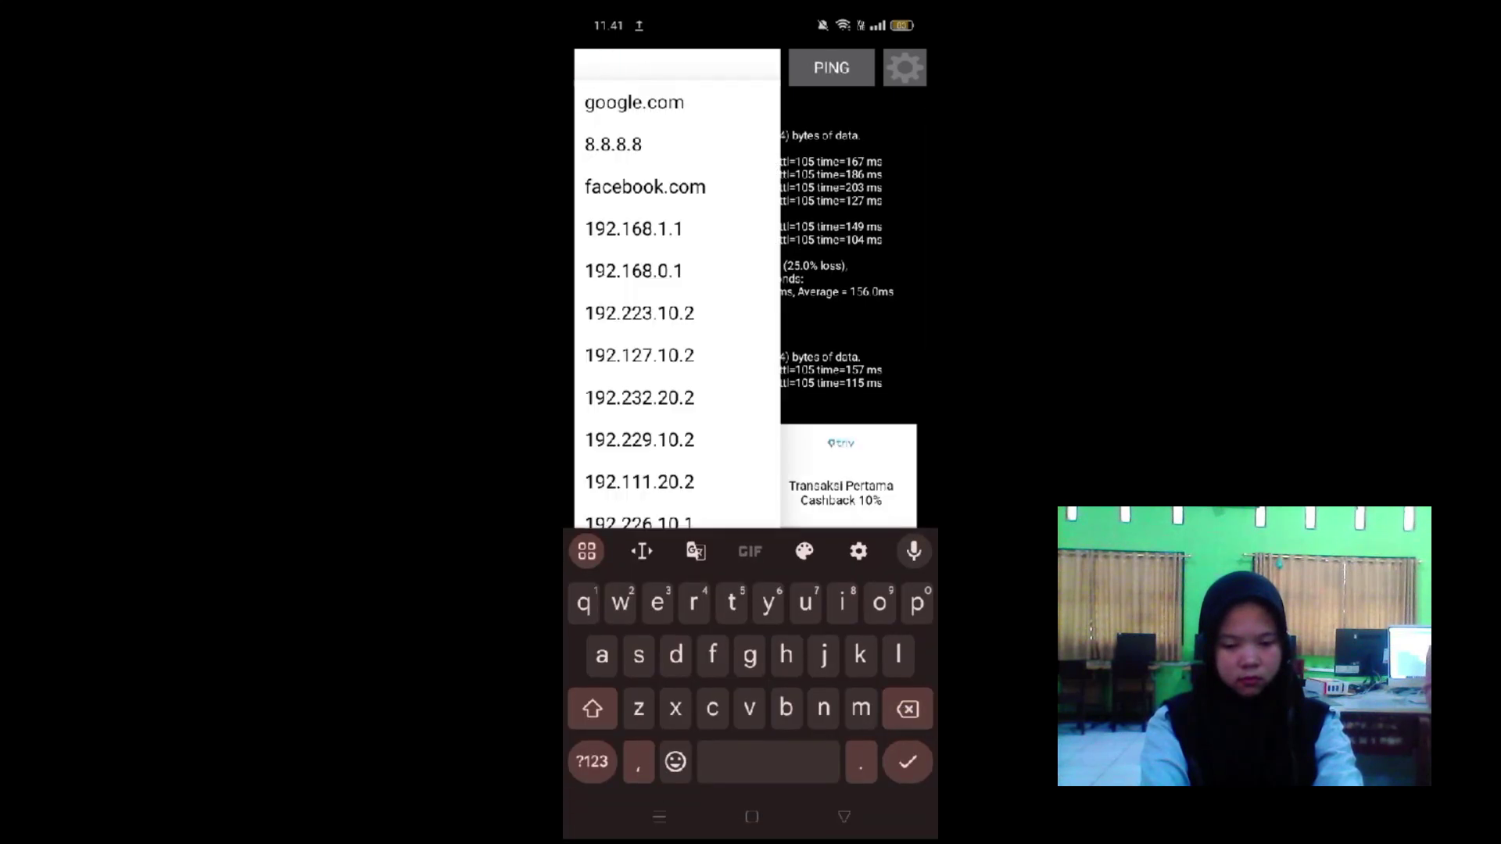
pyautogui.click(613, 144)
pyautogui.click(826, 72)
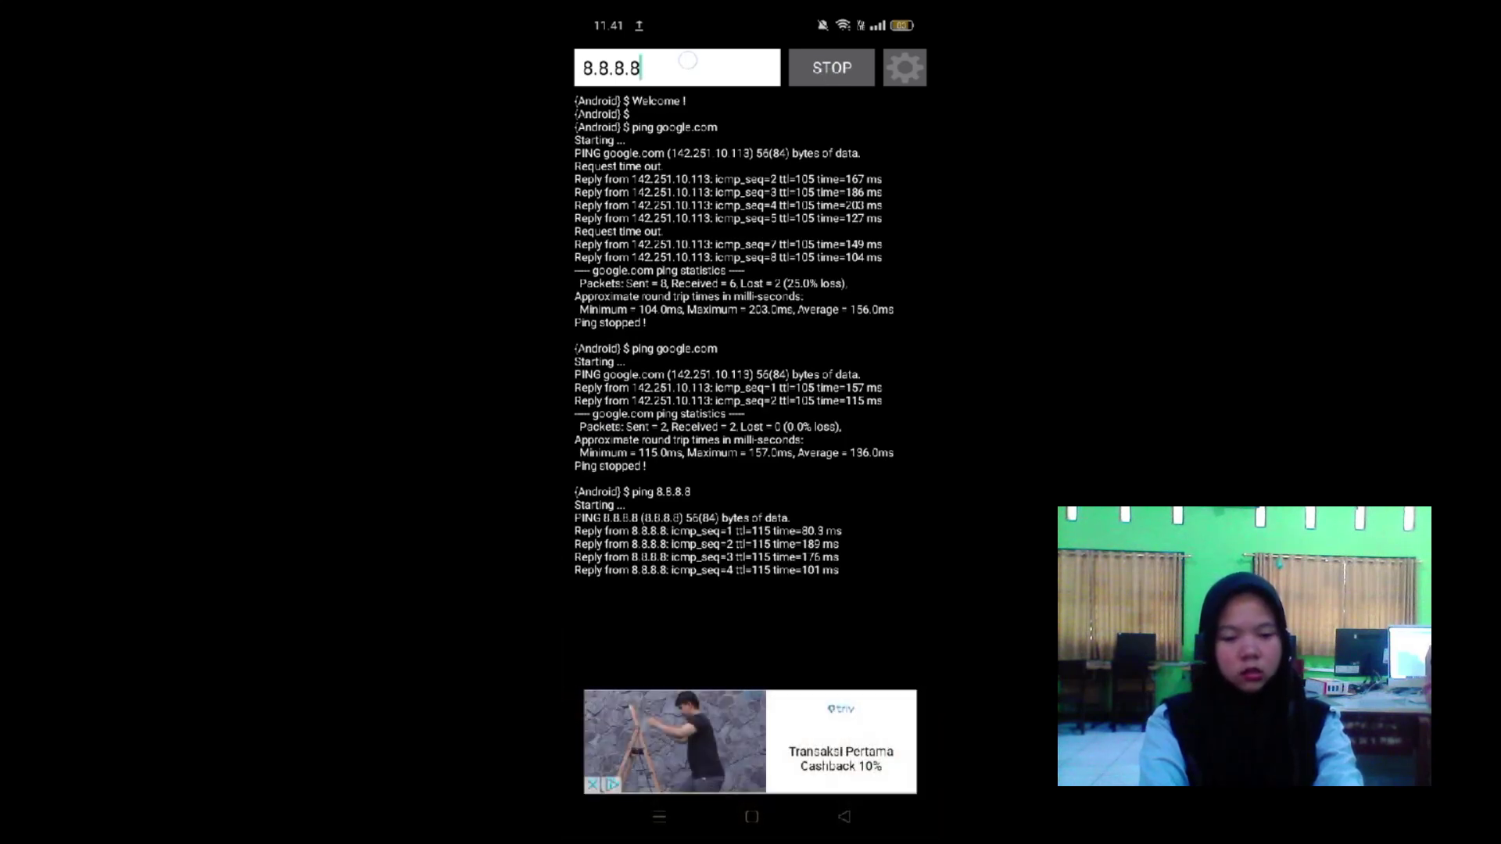
# Ping facebook.com from the host history and check its timeouts.
pyautogui.click(688, 60)
pyautogui.press('BackSpace')
pyautogui.press('BackSpace')
pyautogui.press('BackSpace')
pyautogui.press('BackSpace')
pyautogui.press('BackSpace')
pyautogui.press('BackSpace')
pyautogui.press('BackSpace')
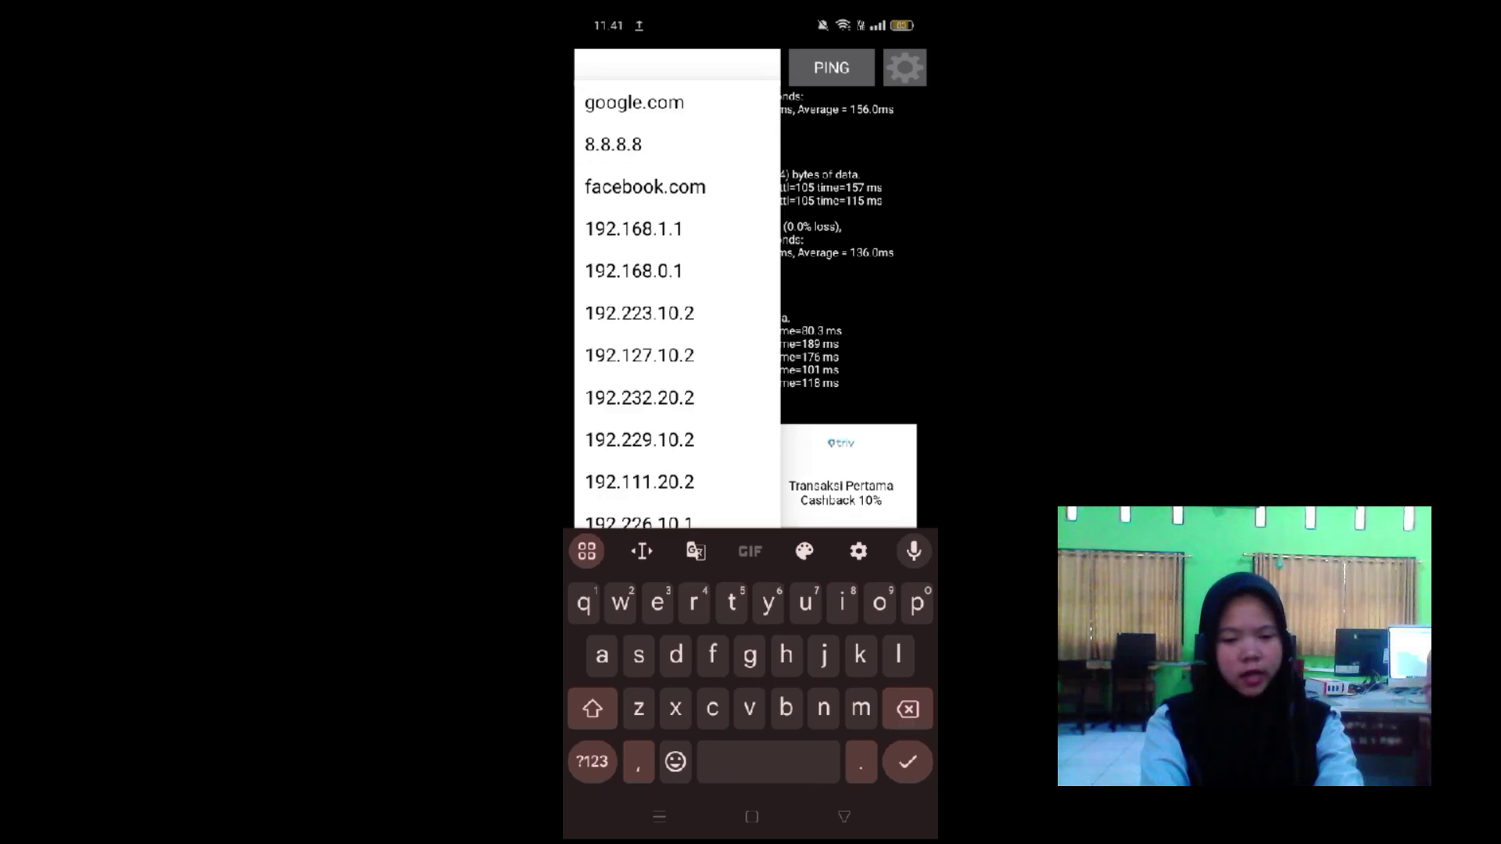
pyautogui.click(645, 186)
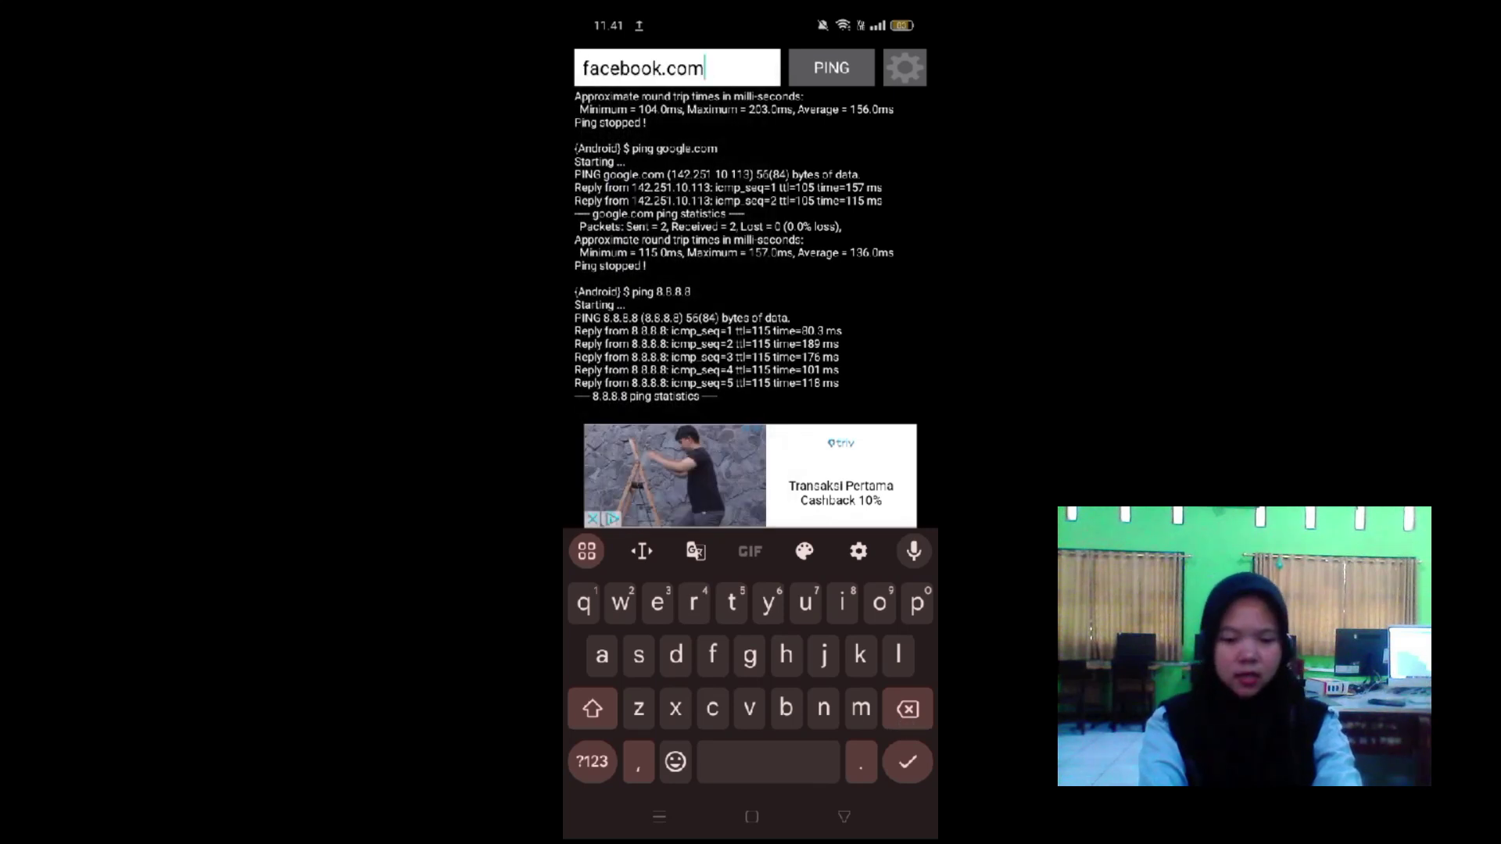
pyautogui.click(831, 67)
pyautogui.moveTo(836, 560); pyautogui.dragTo(837, 442)
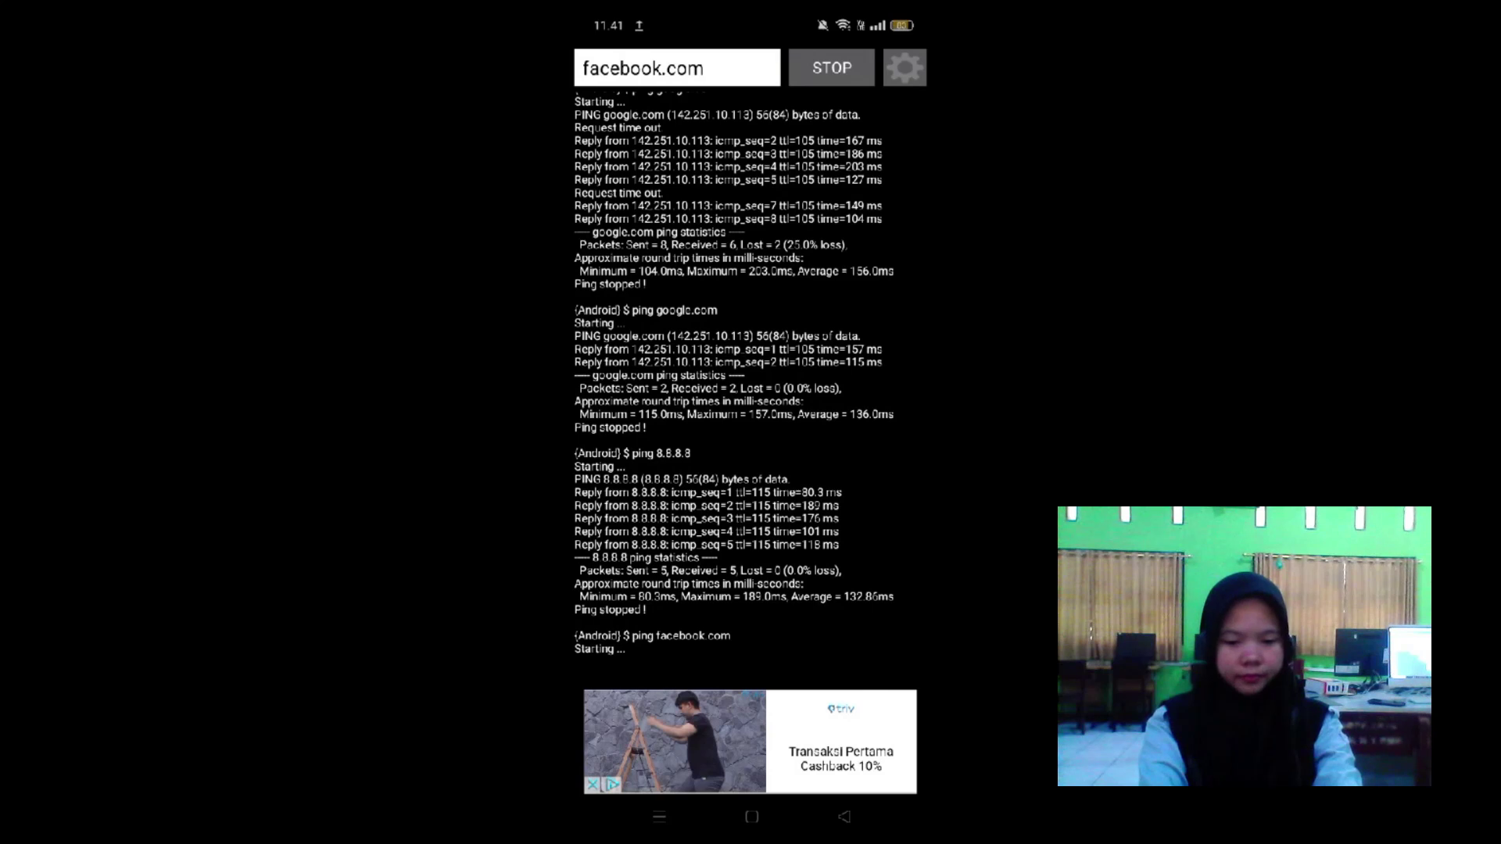
pyautogui.moveTo(805, 352); pyautogui.dragTo(805, 438)
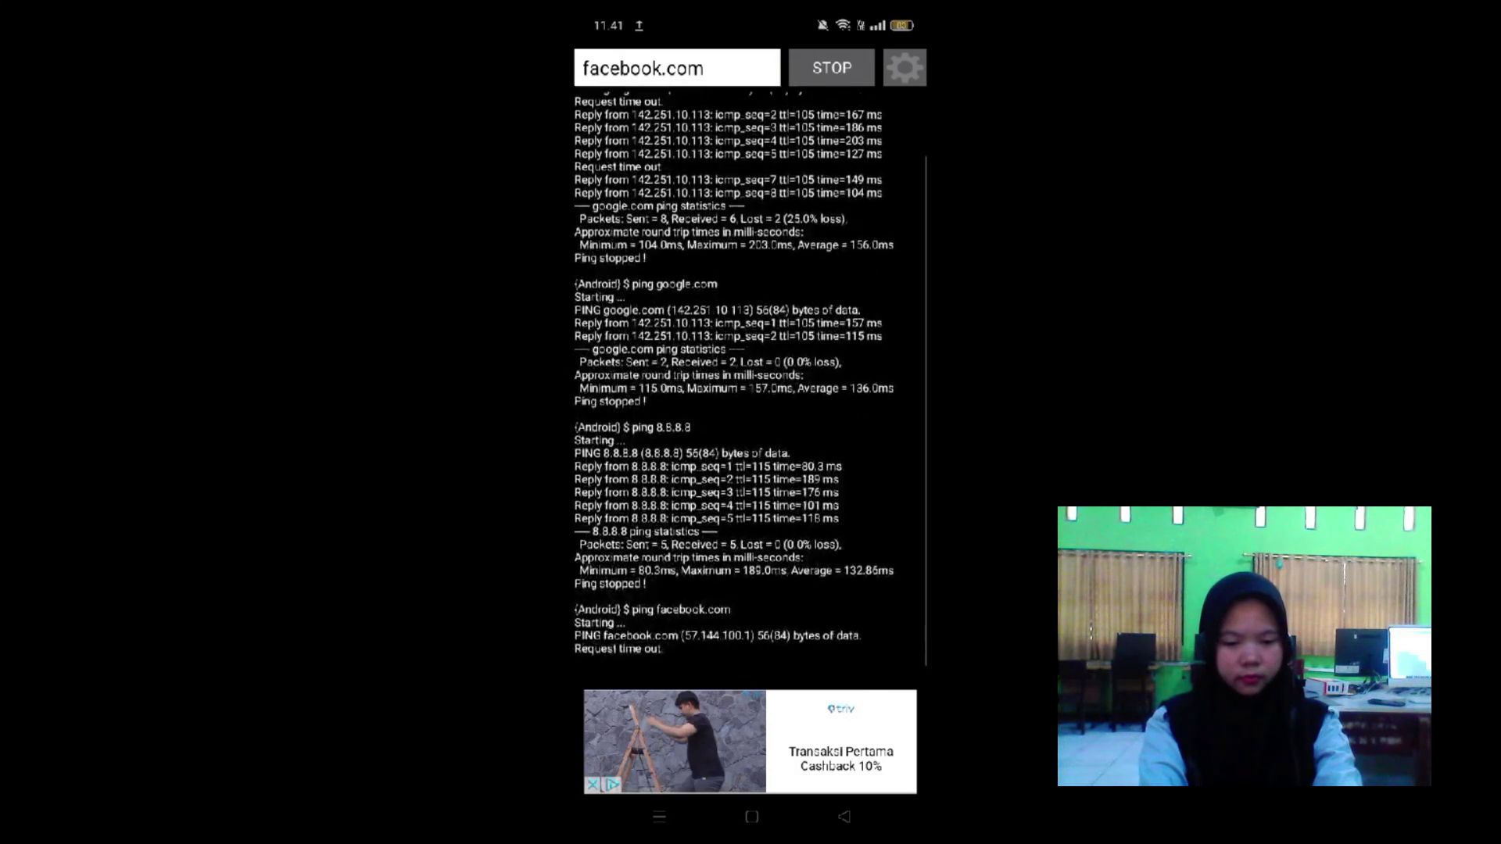
pyautogui.click(715, 69)
# Replace facebook.com with 192.110.20.2 and ping it.
pyautogui.click(673, 68)
pyautogui.doubleClick(642, 68)
pyautogui.press('BackSpace')
pyautogui.click(592, 761)
pyautogui.write('192.')
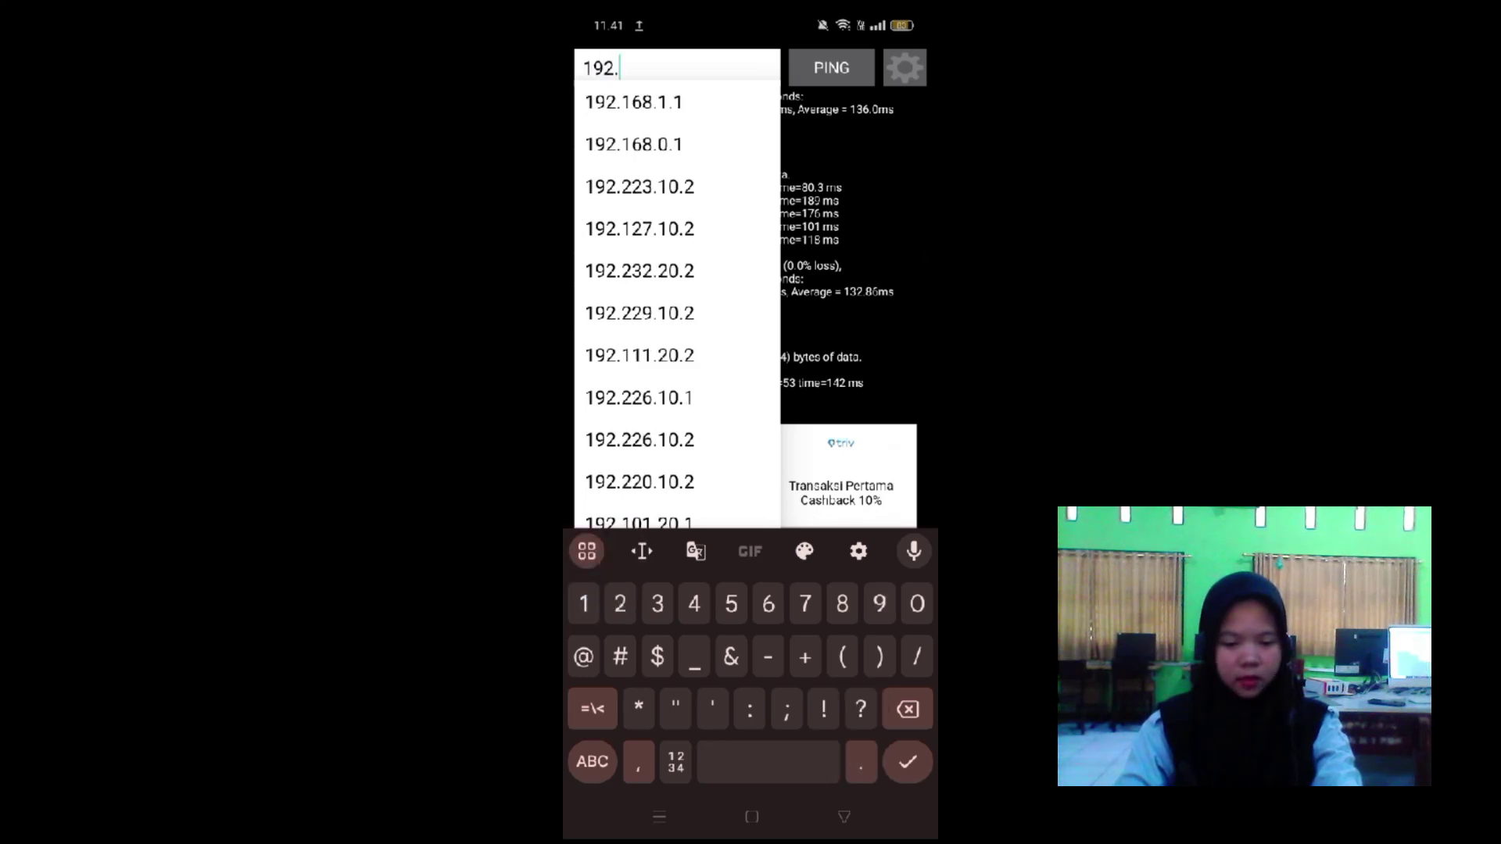
pyautogui.write('110.20.2')
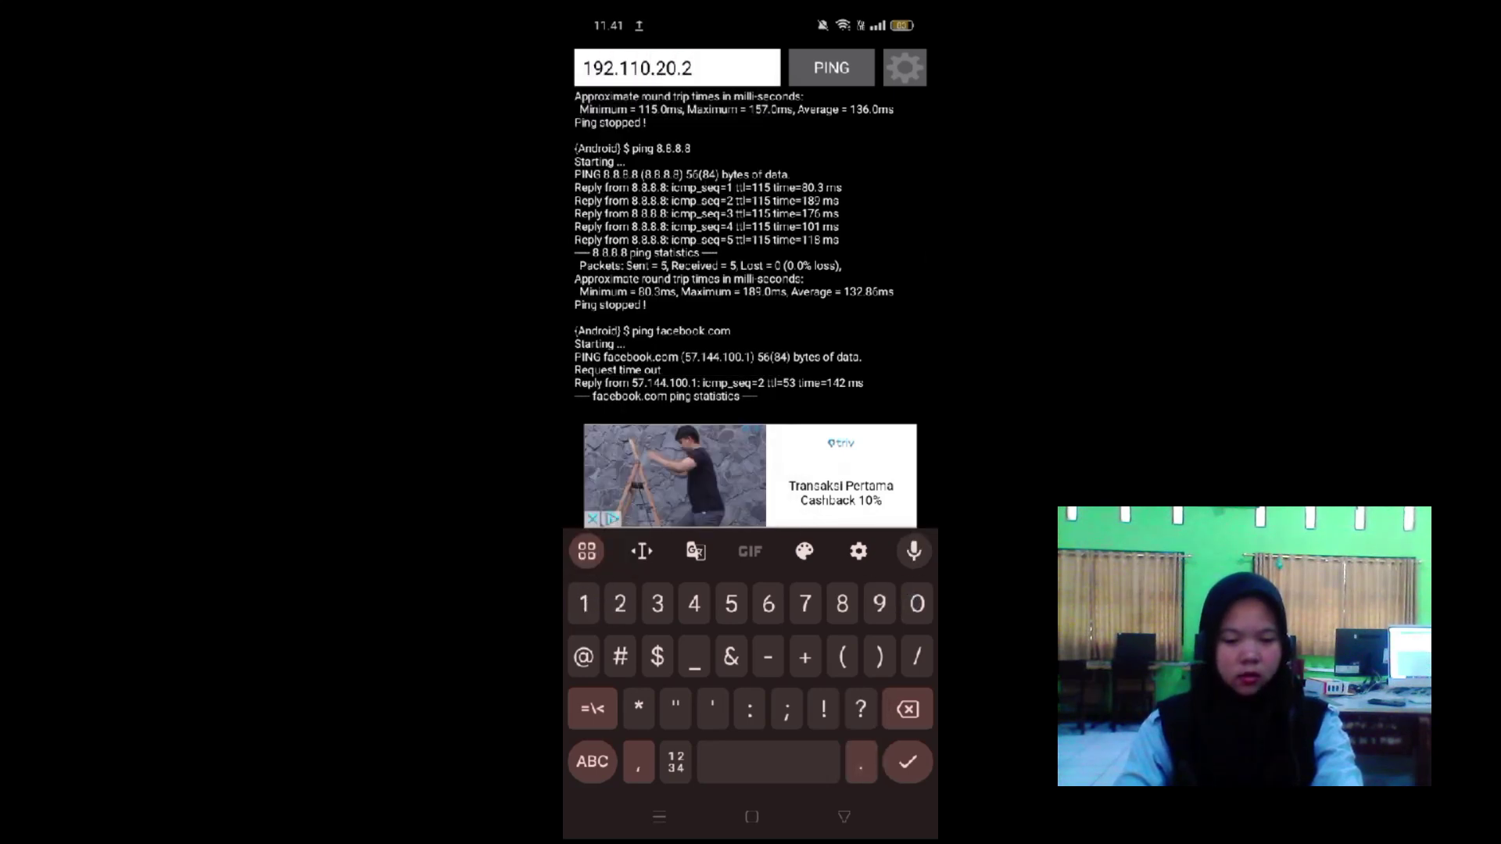
pyautogui.click(831, 68)
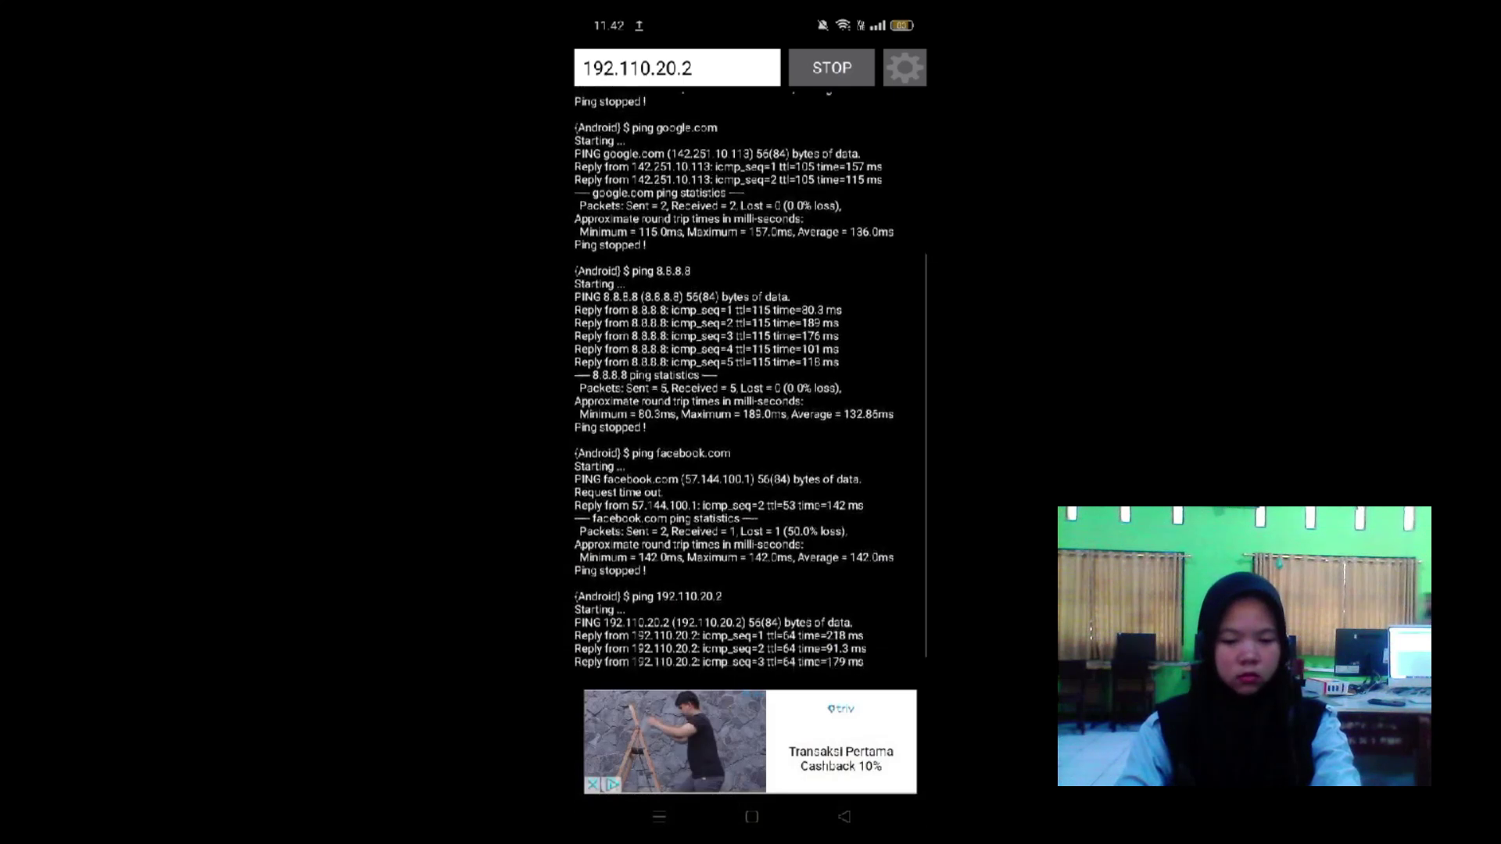
# Edit the address to 192.210.10.2 and ping it.
pyautogui.click(637, 68)
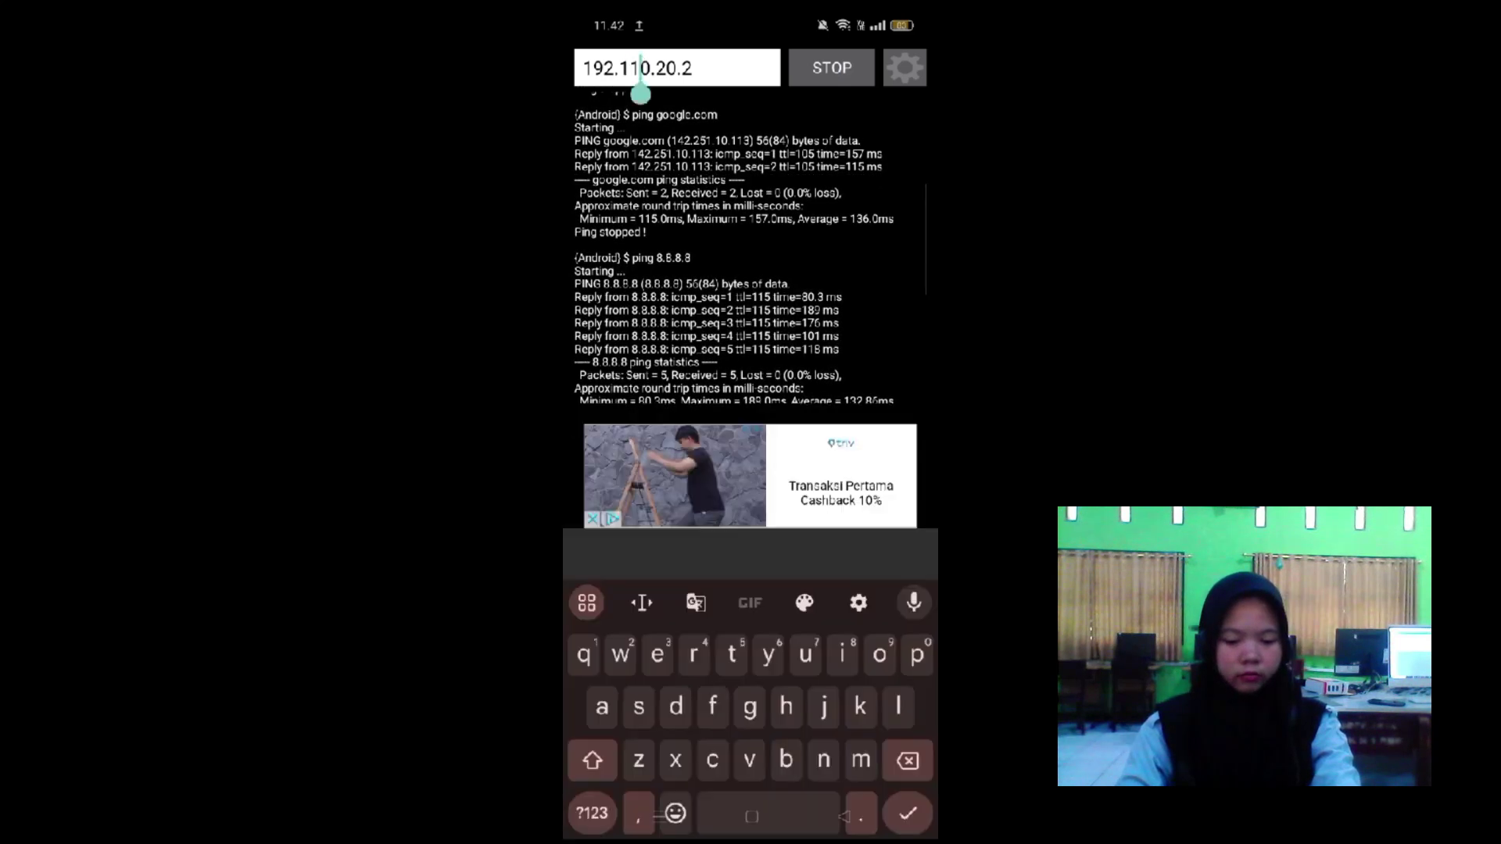
pyautogui.click(638, 92)
pyautogui.click(639, 92)
pyautogui.click(638, 92)
pyautogui.click(639, 92)
pyautogui.click(638, 92)
pyautogui.press('BackSpace')
pyautogui.click(592, 762)
pyautogui.write('2')
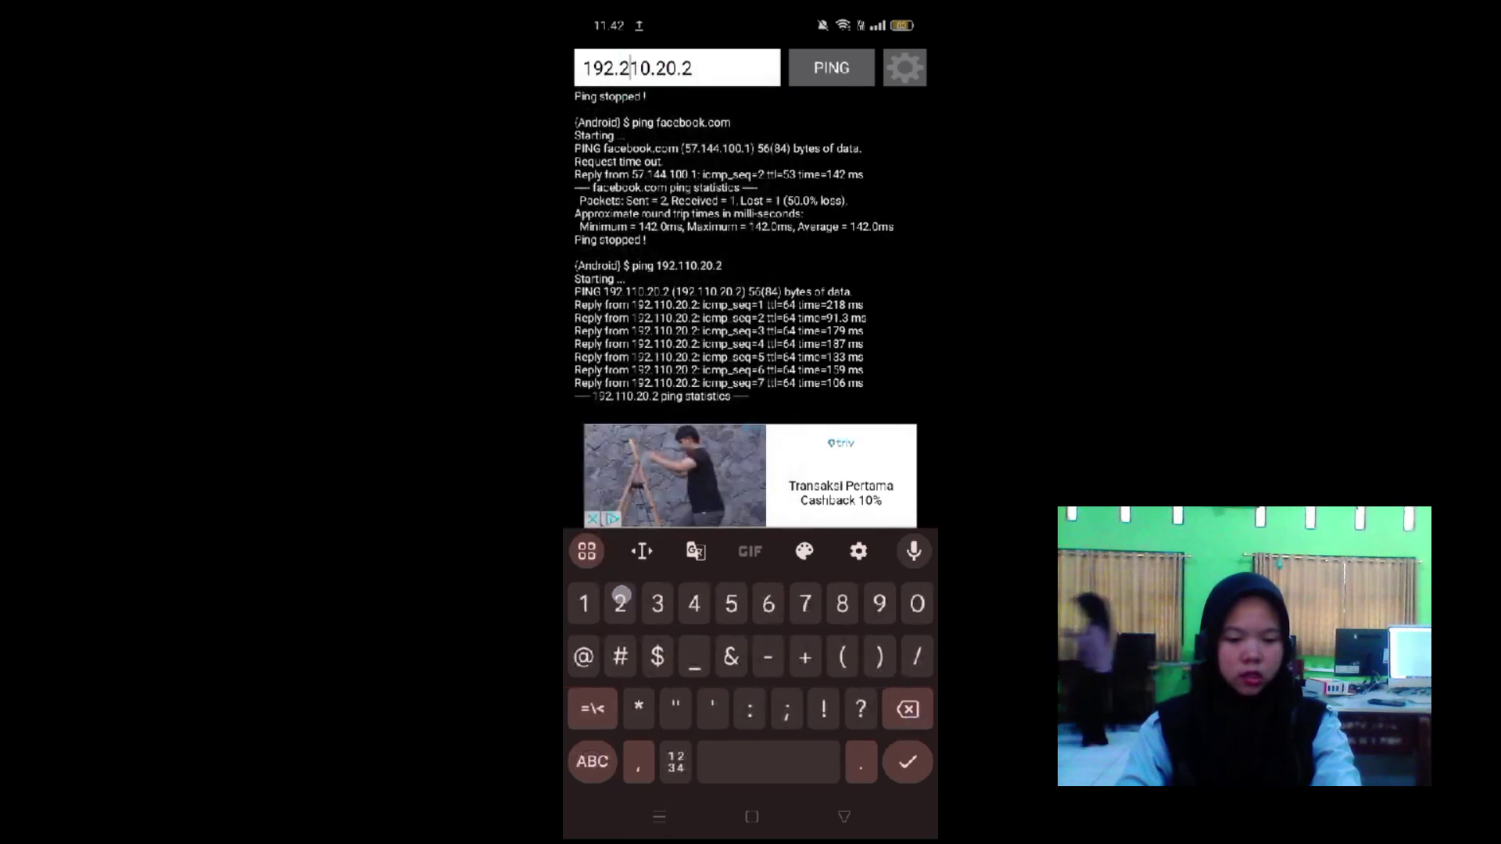
pyautogui.click(673, 69)
pyautogui.press('BackSpace')
pyautogui.press('BackSpace')
pyautogui.write('10')
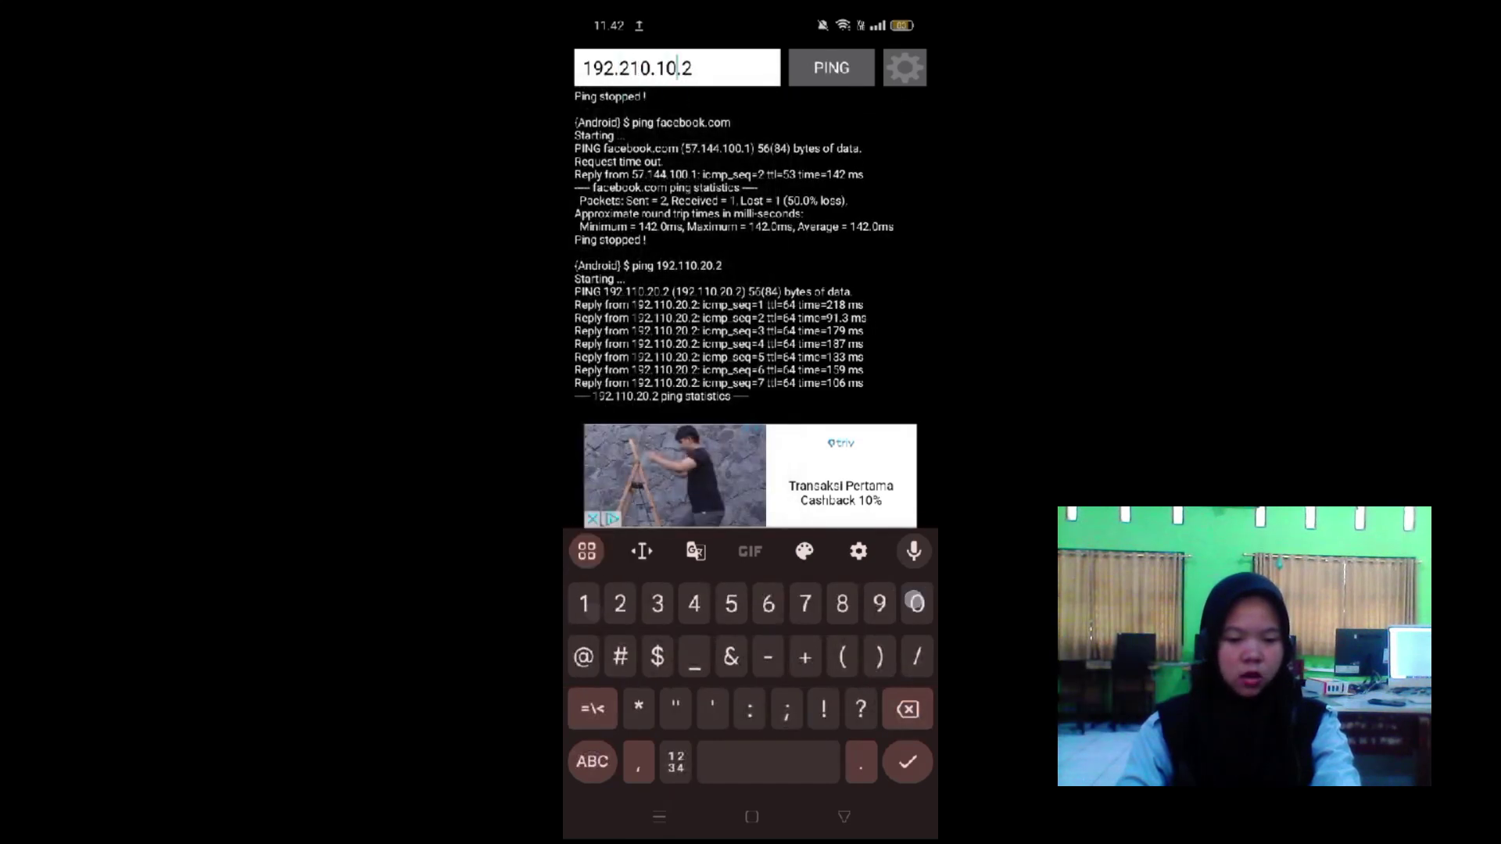
pyautogui.click(831, 68)
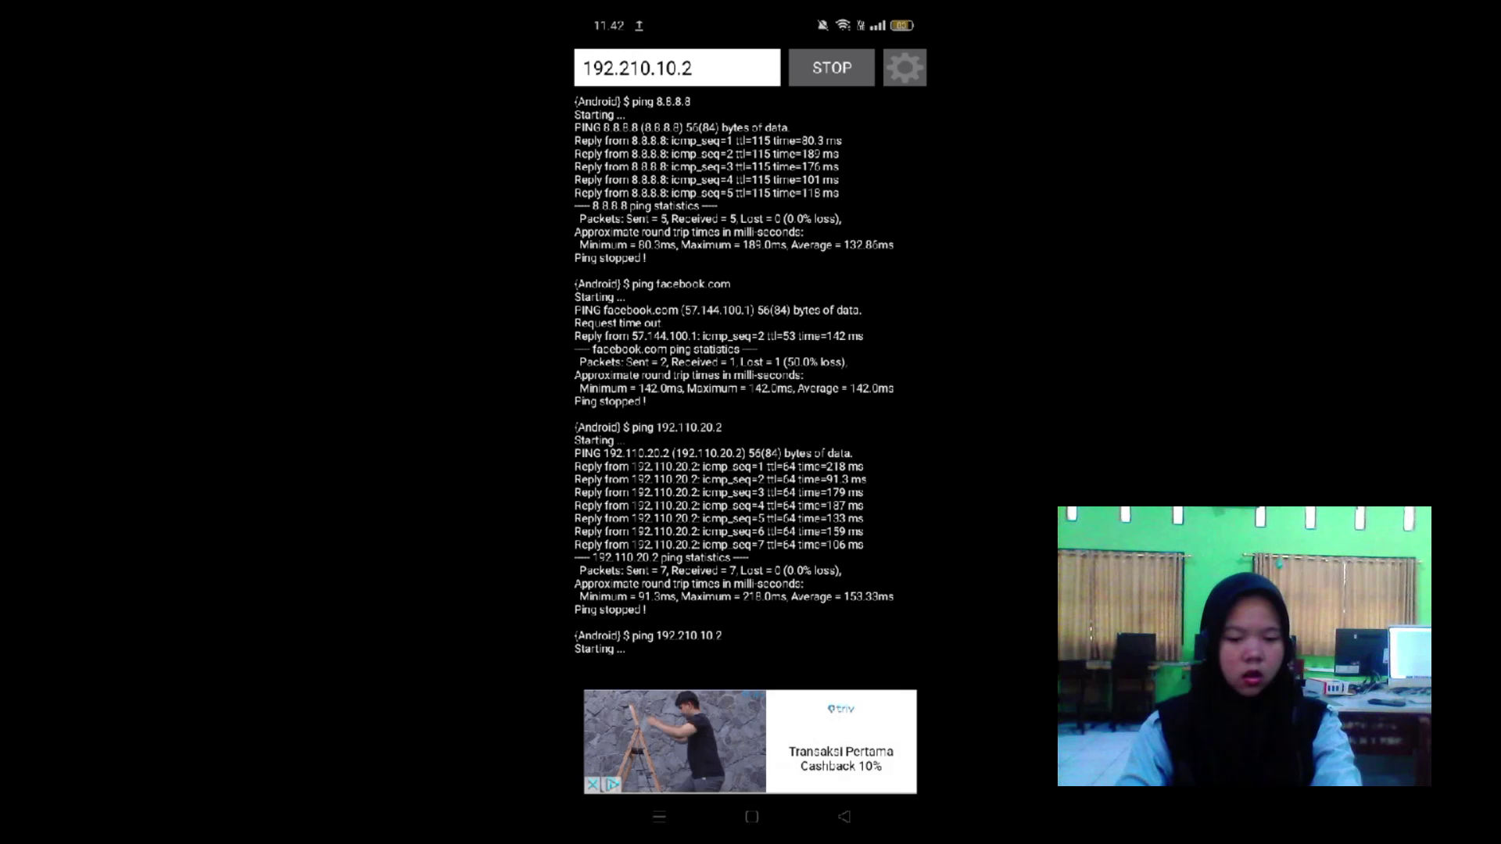
# Review the results, then stop and re-run the ping to 192.210.10.2.
pyautogui.scroll(10, 735, 376)
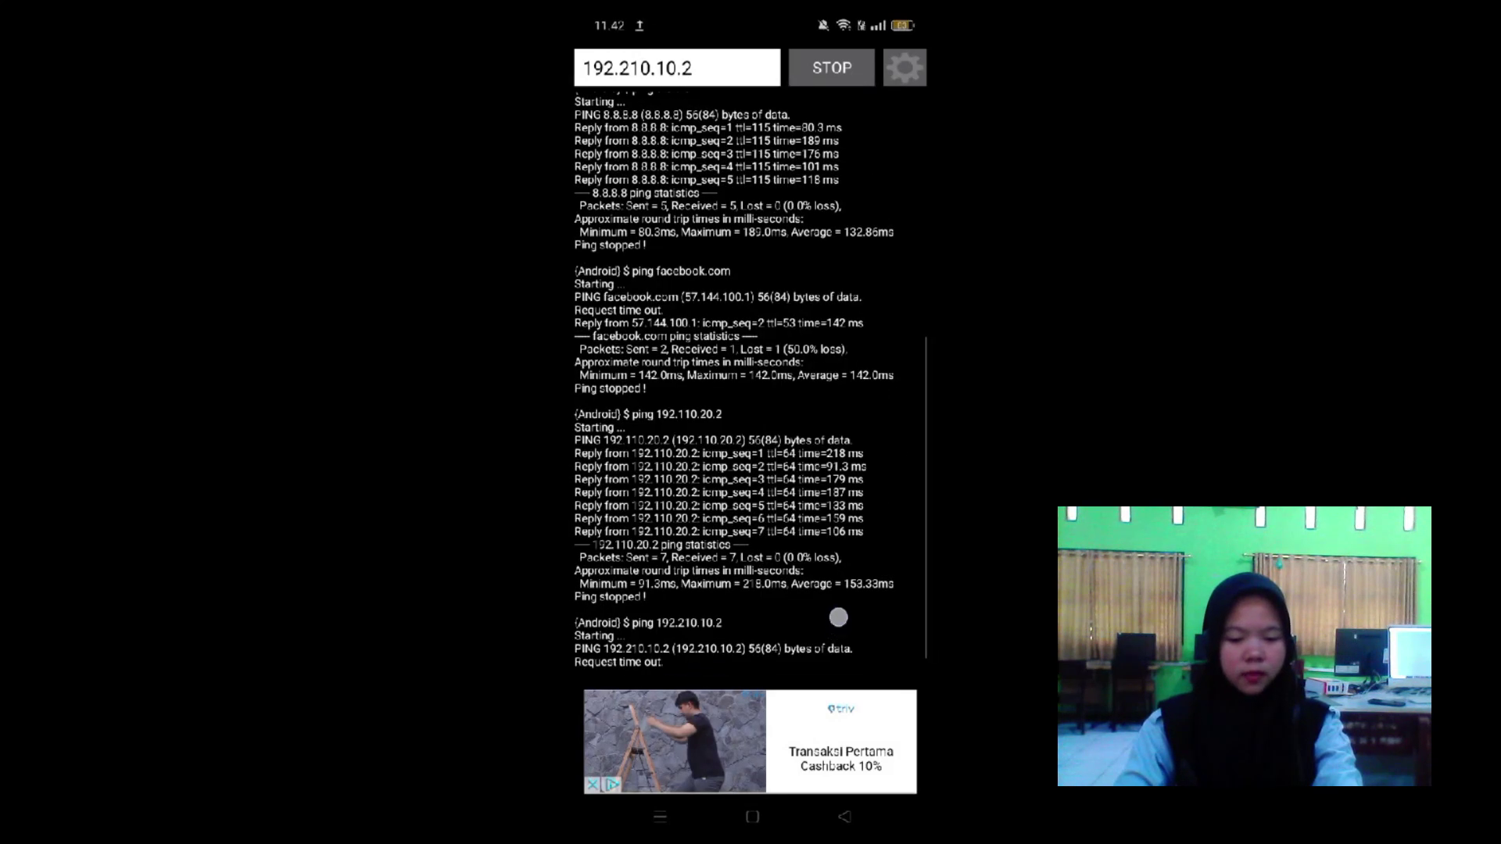
pyautogui.scroll(10, 735, 375)
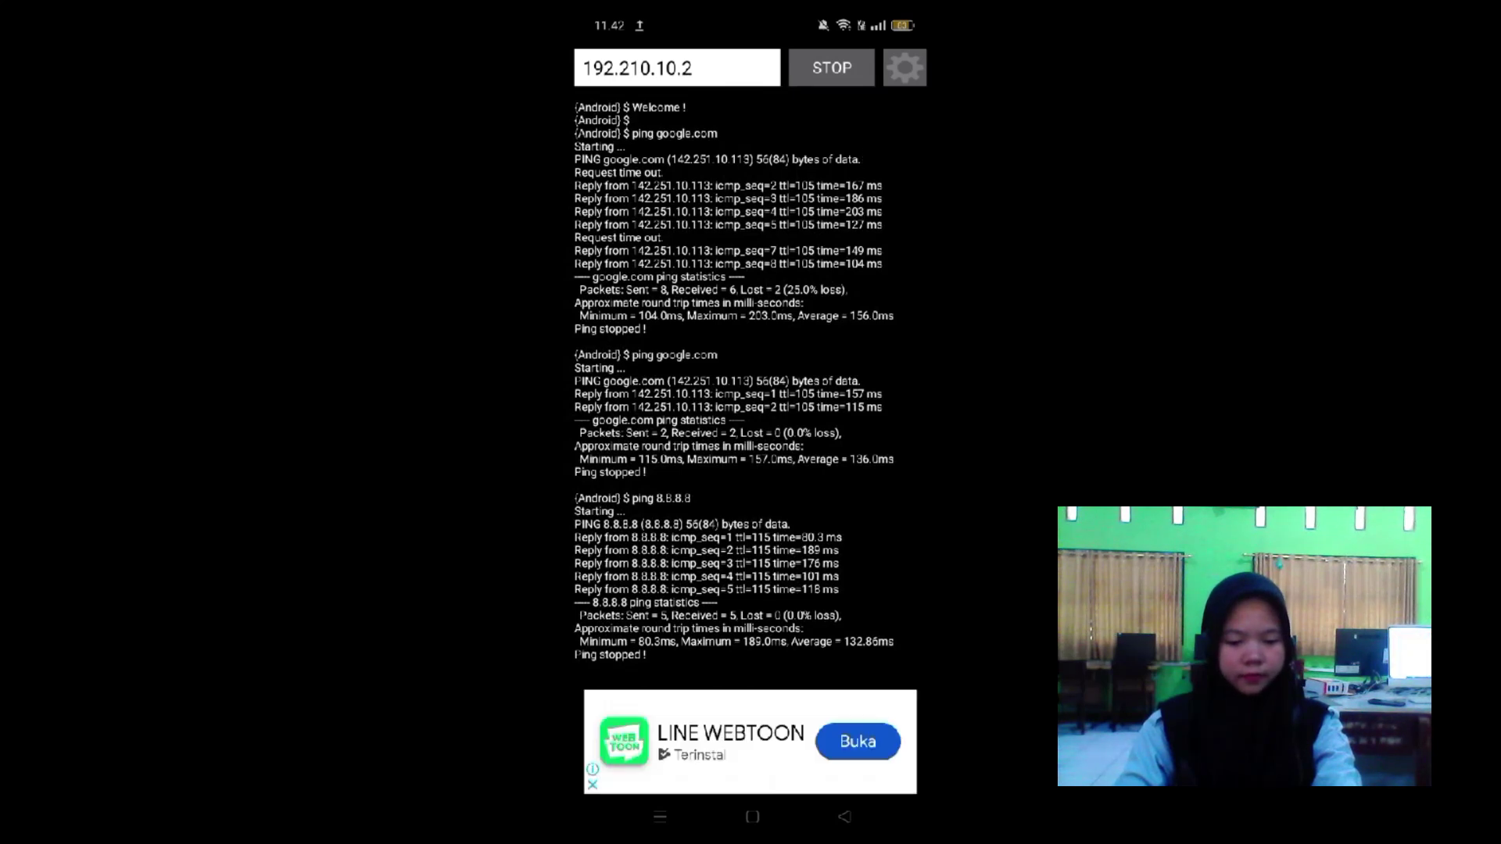
pyautogui.click(692, 68)
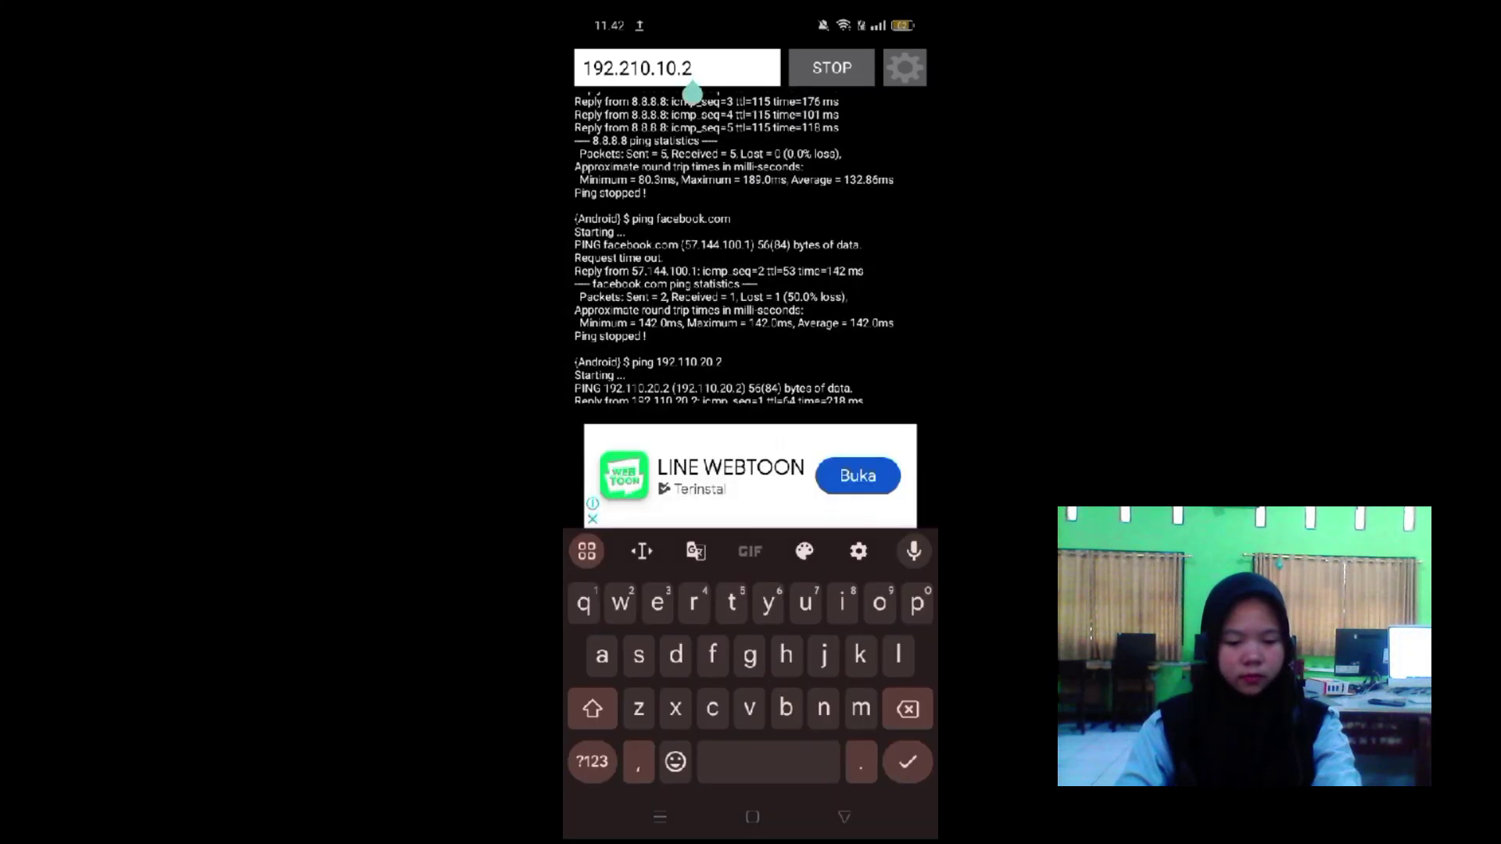
pyautogui.press('Escape')
pyautogui.click(831, 68)
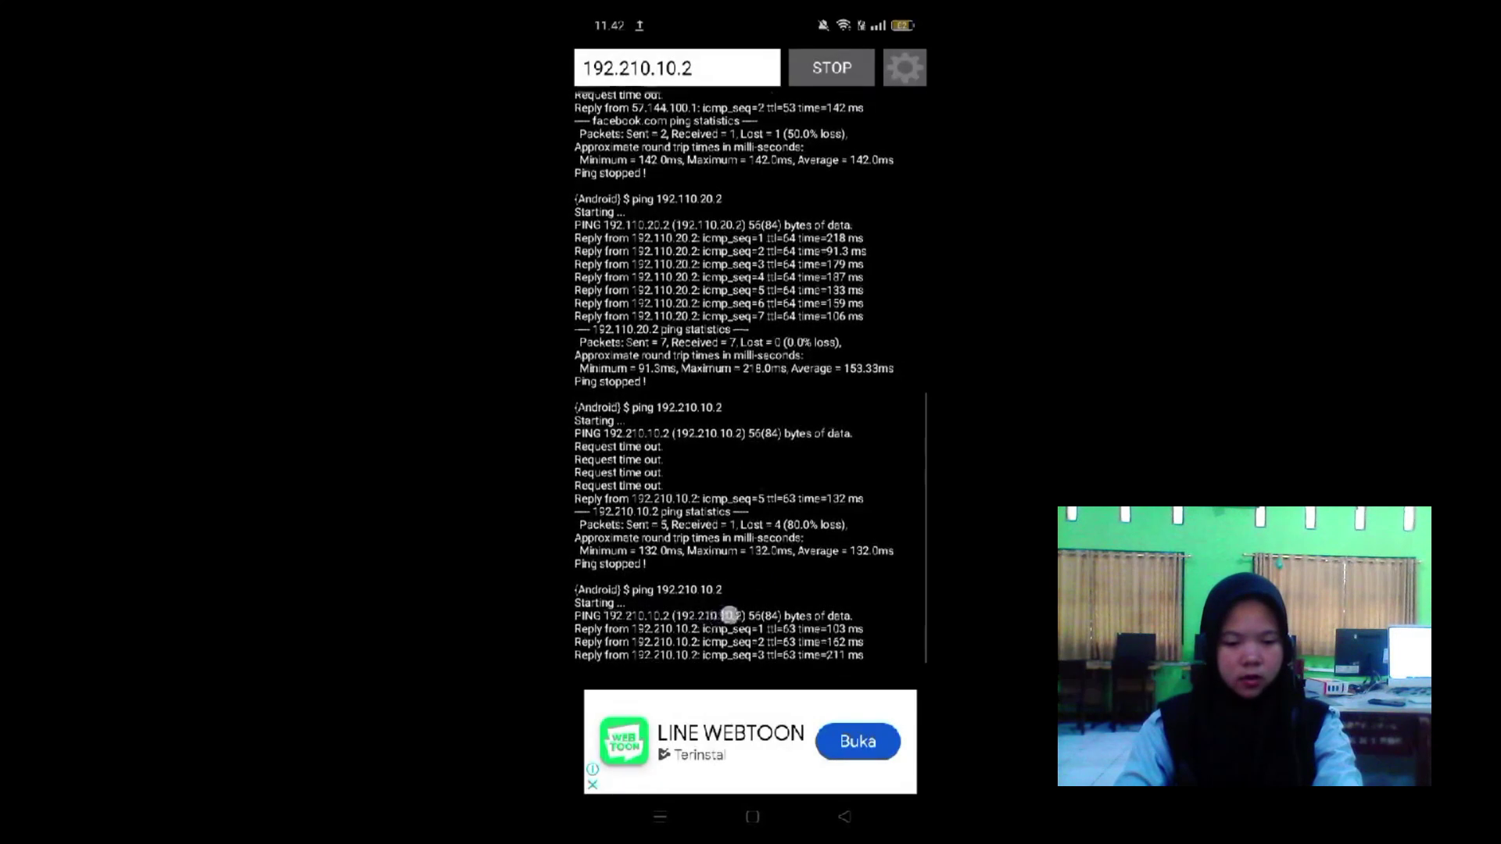
pyautogui.moveTo(729, 615); pyautogui.dragTo(678, 672)
# Change the address to 192.210.10.3 and ping it.
pyautogui.click(702, 65)
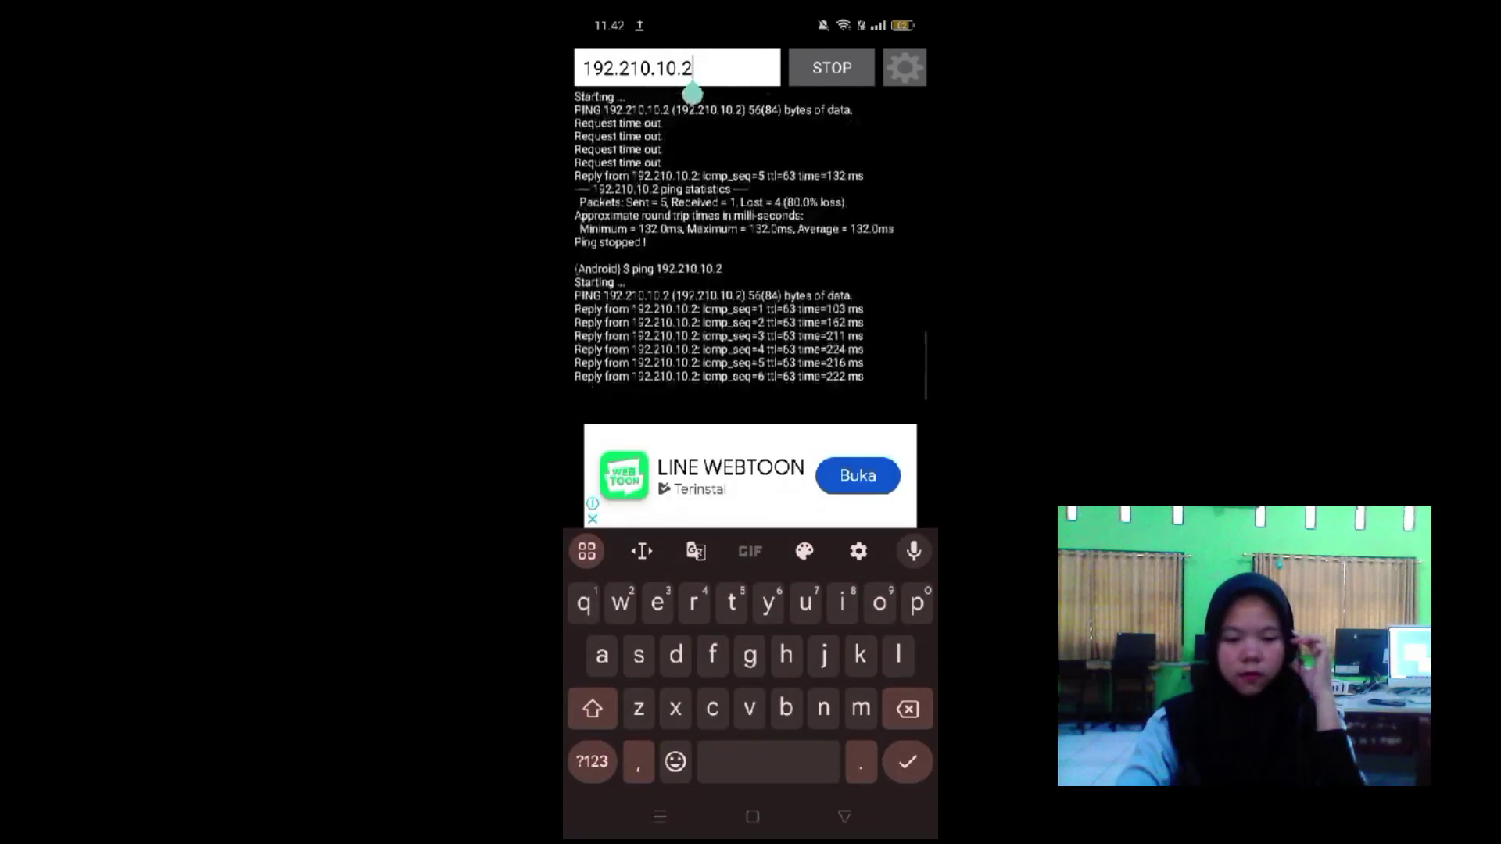
pyautogui.click(907, 709)
pyautogui.click(592, 762)
pyautogui.write('3')
pyautogui.click(838, 68)
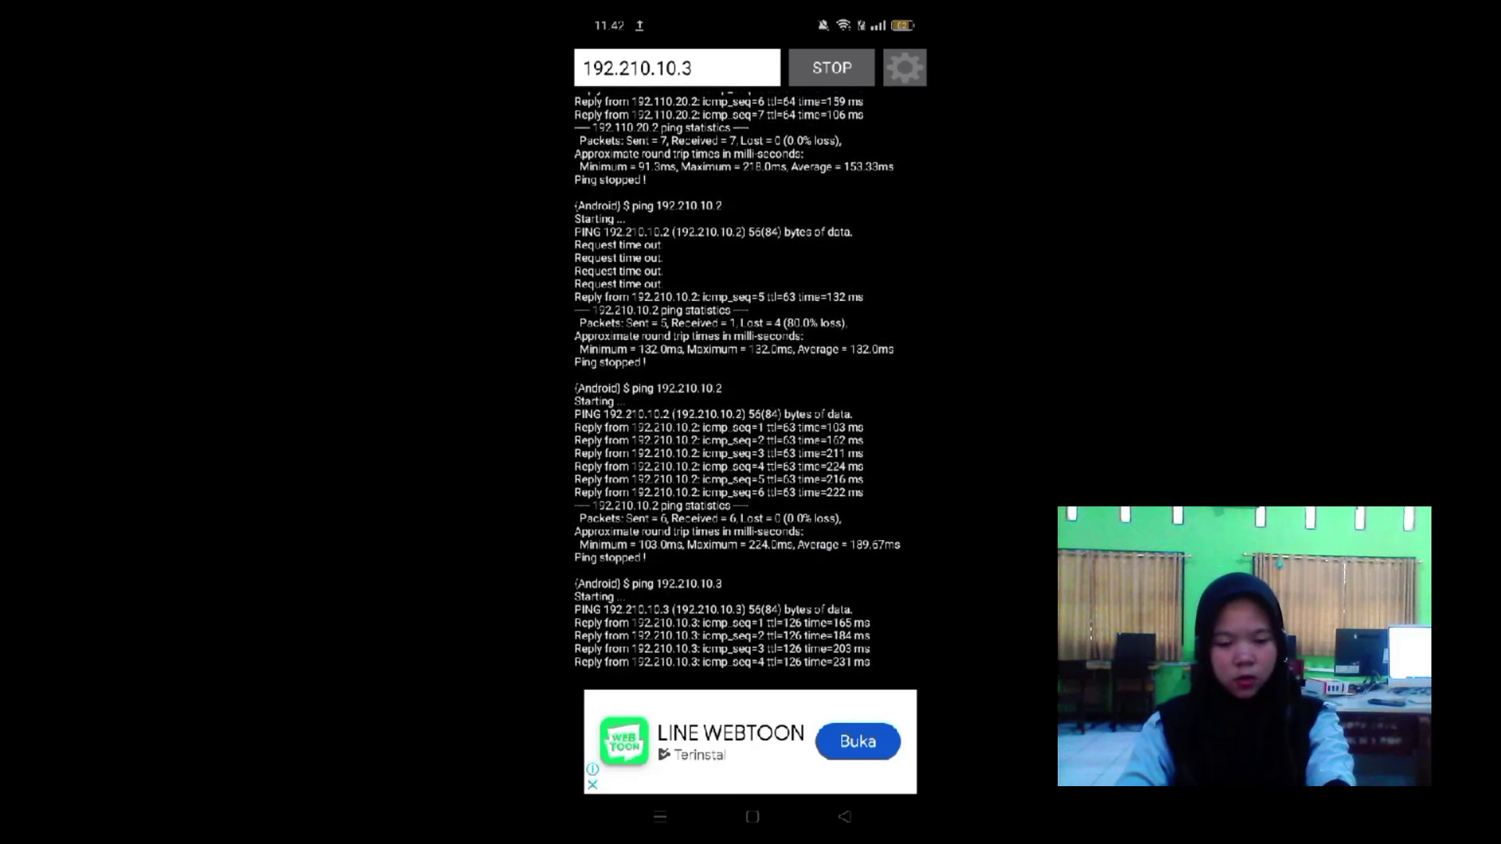
# Stop the ping and sign in to the MikroTik hotspot with the user's username and password.
pyautogui.click(831, 68)
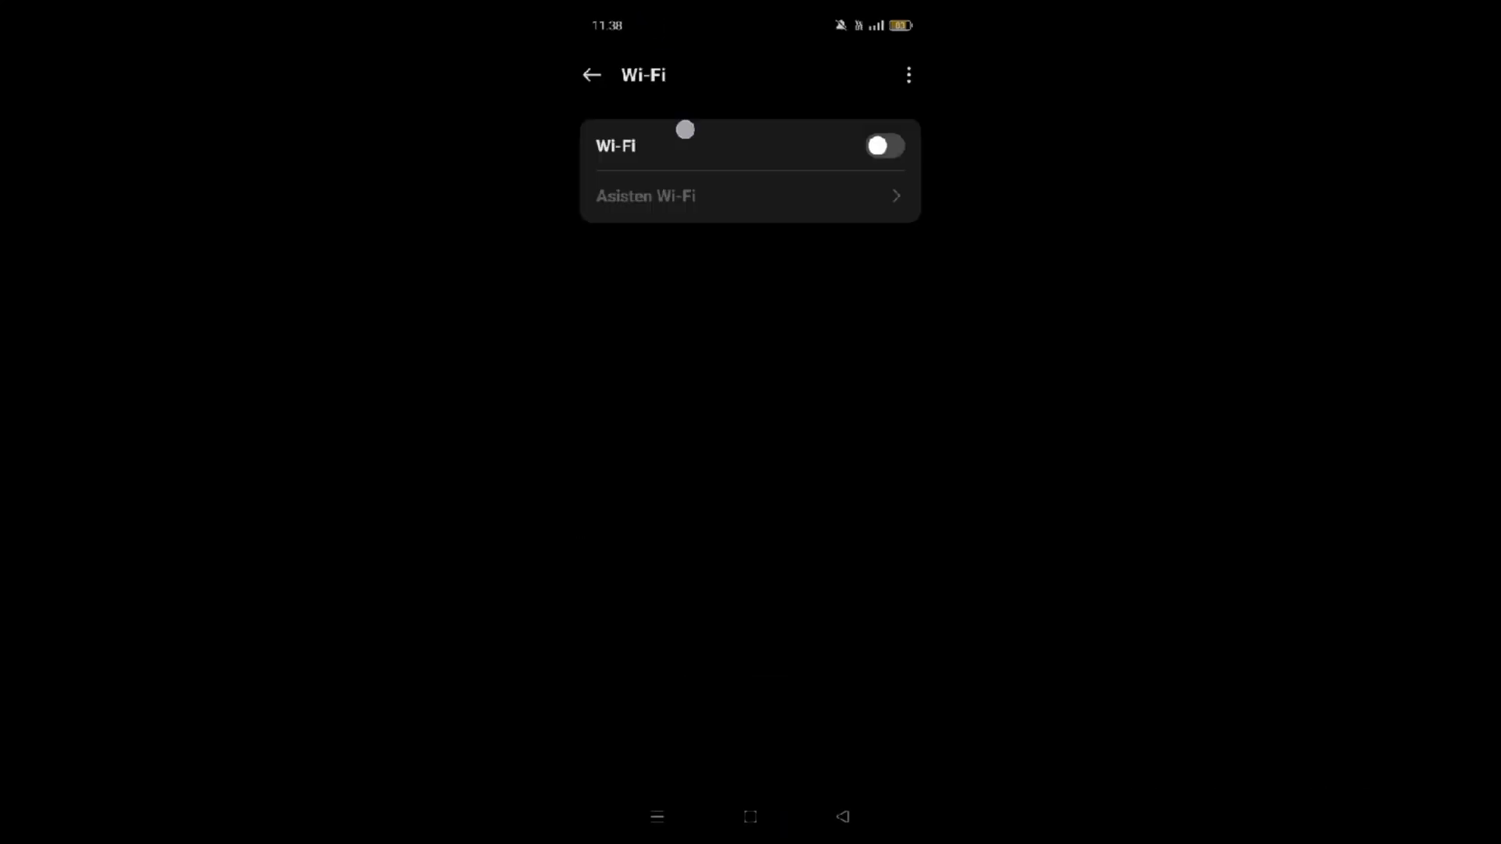
pyautogui.moveTo(685, 129); pyautogui.dragTo(685, 469)
pyautogui.click(715, 133)
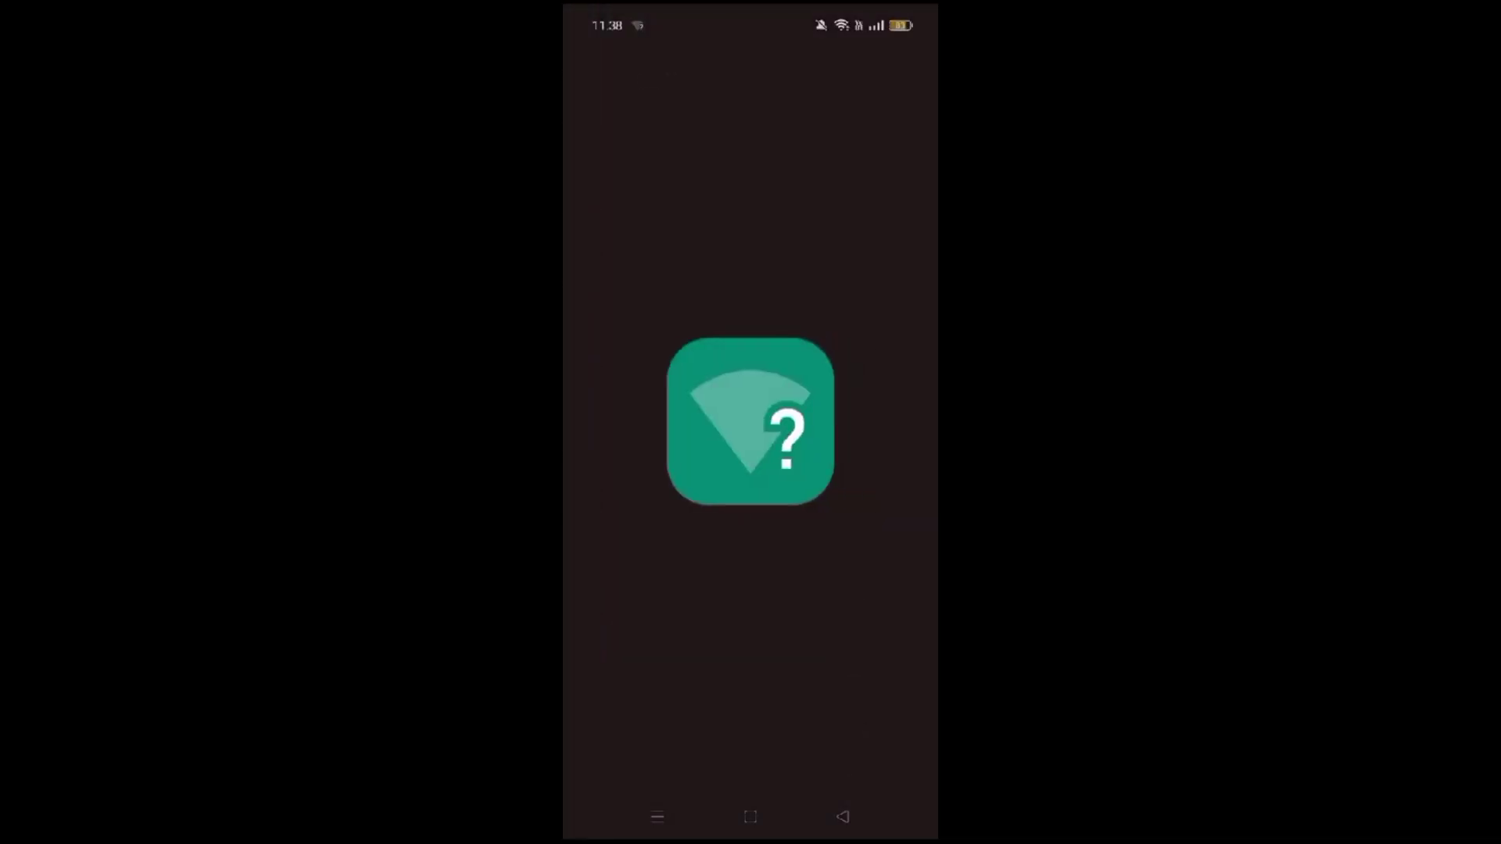
pyautogui.click(767, 278)
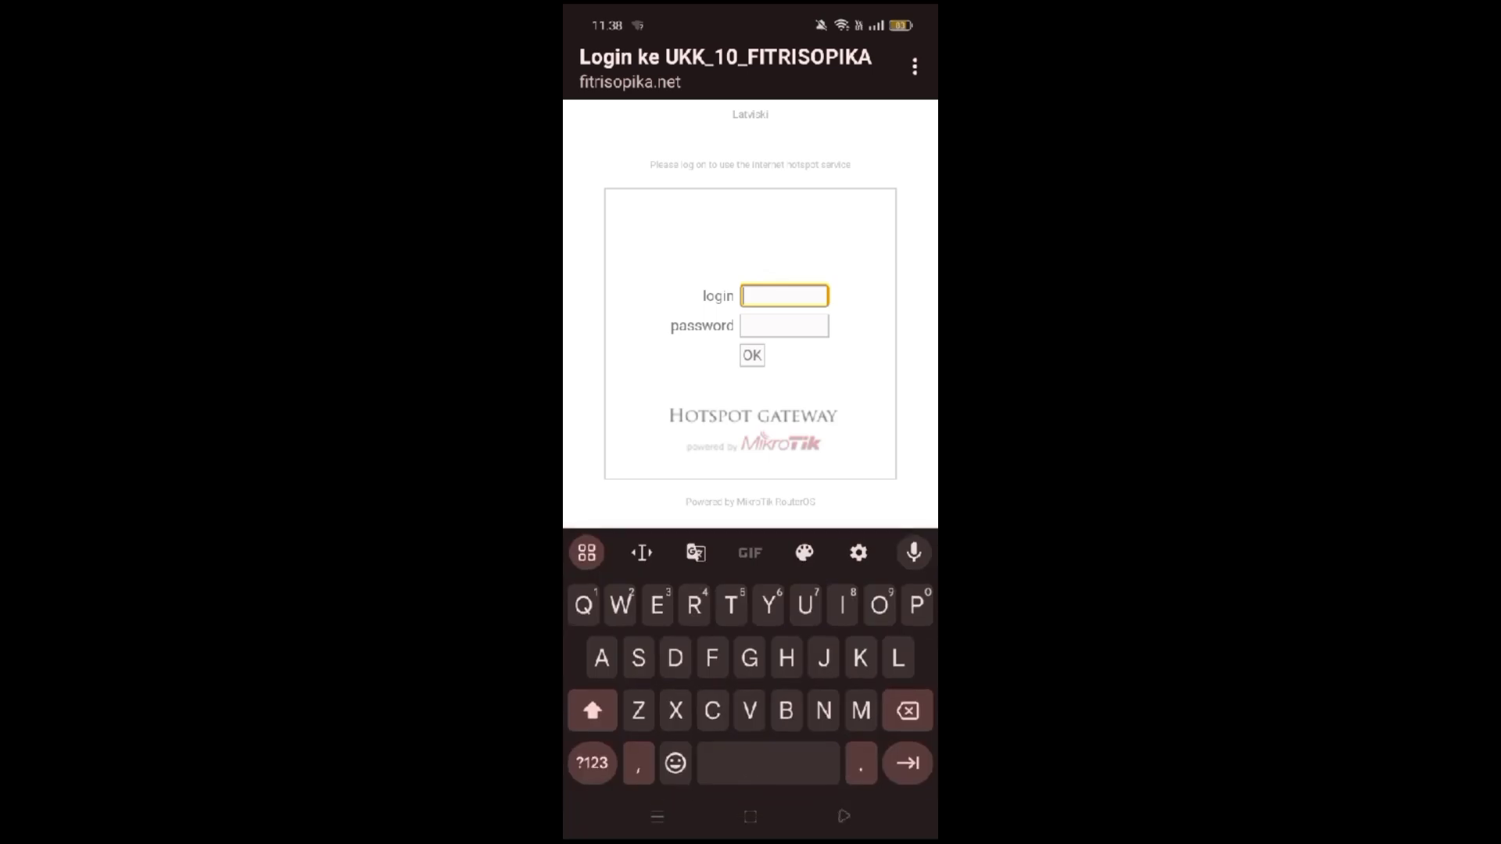
pyautogui.click(593, 718)
pyautogui.write('fitri')
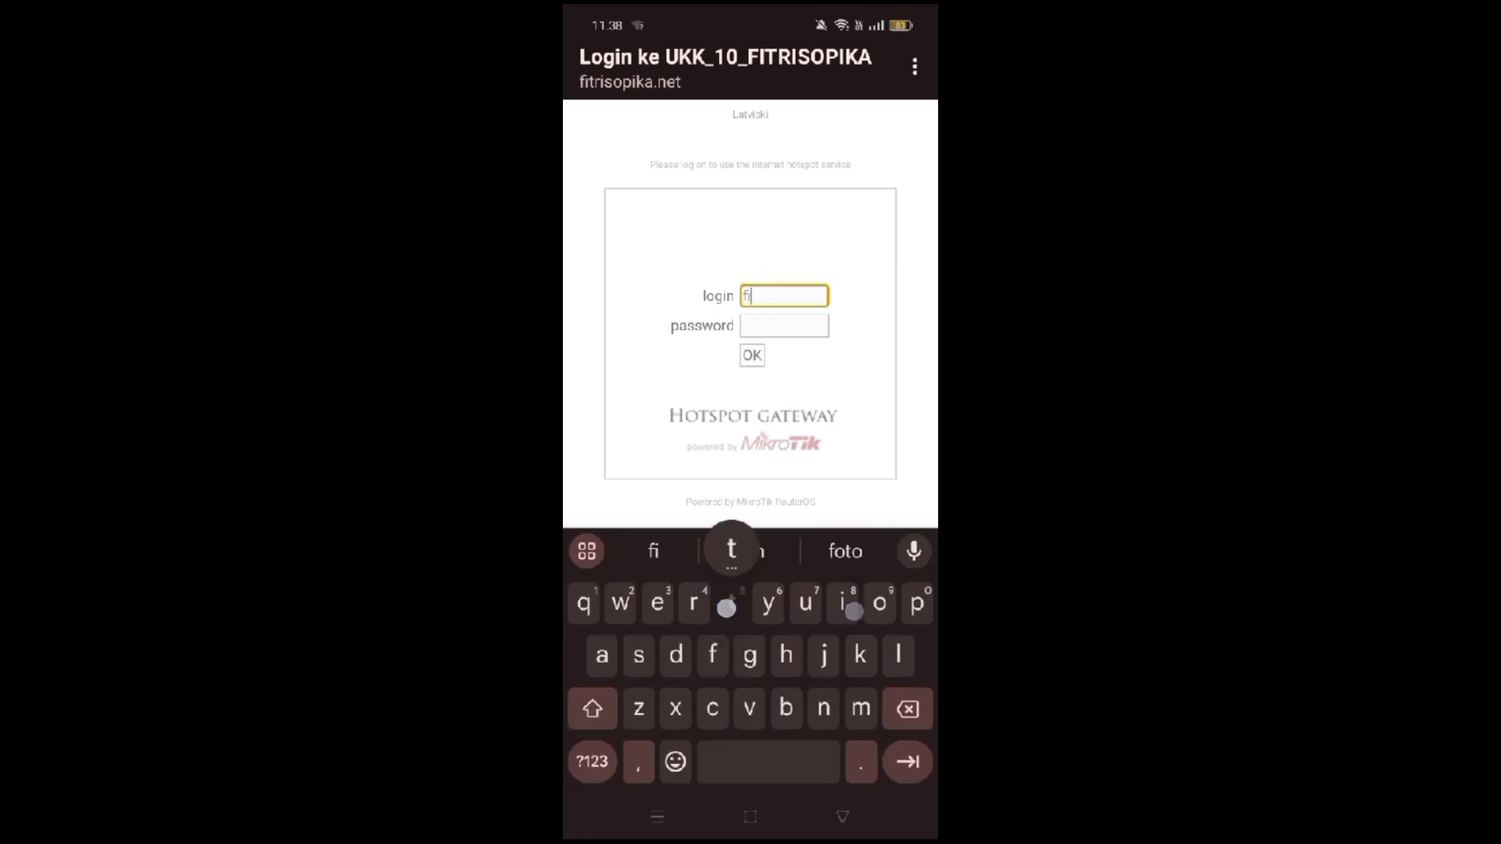
pyautogui.click(755, 327)
pyautogui.click(749, 358)
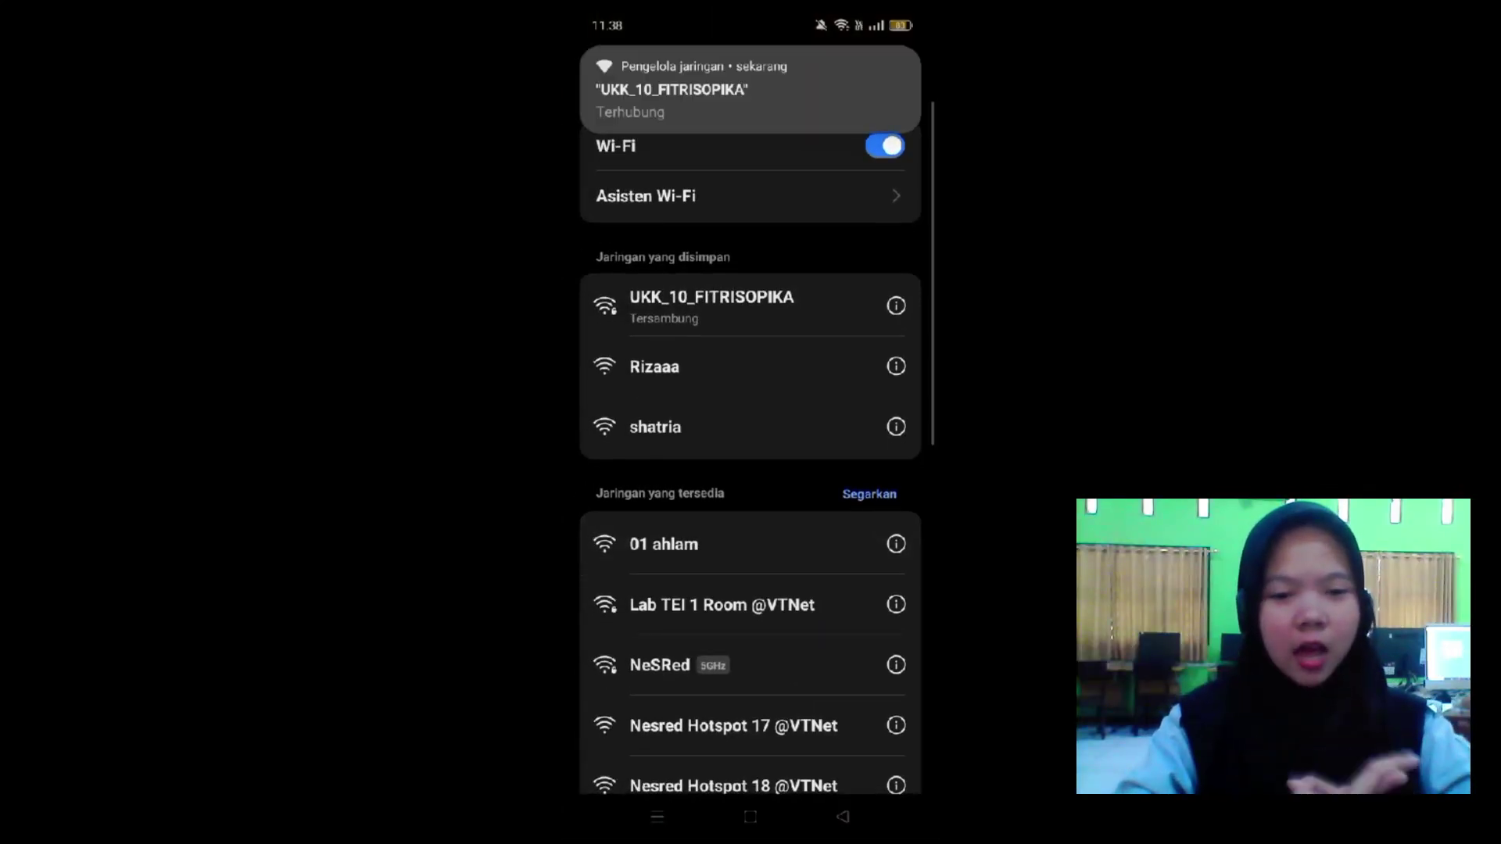
# View the hotspot network details: WPA/WPA2-Personal security and IPv4 192.110.20.97.
pyautogui.click(896, 306)
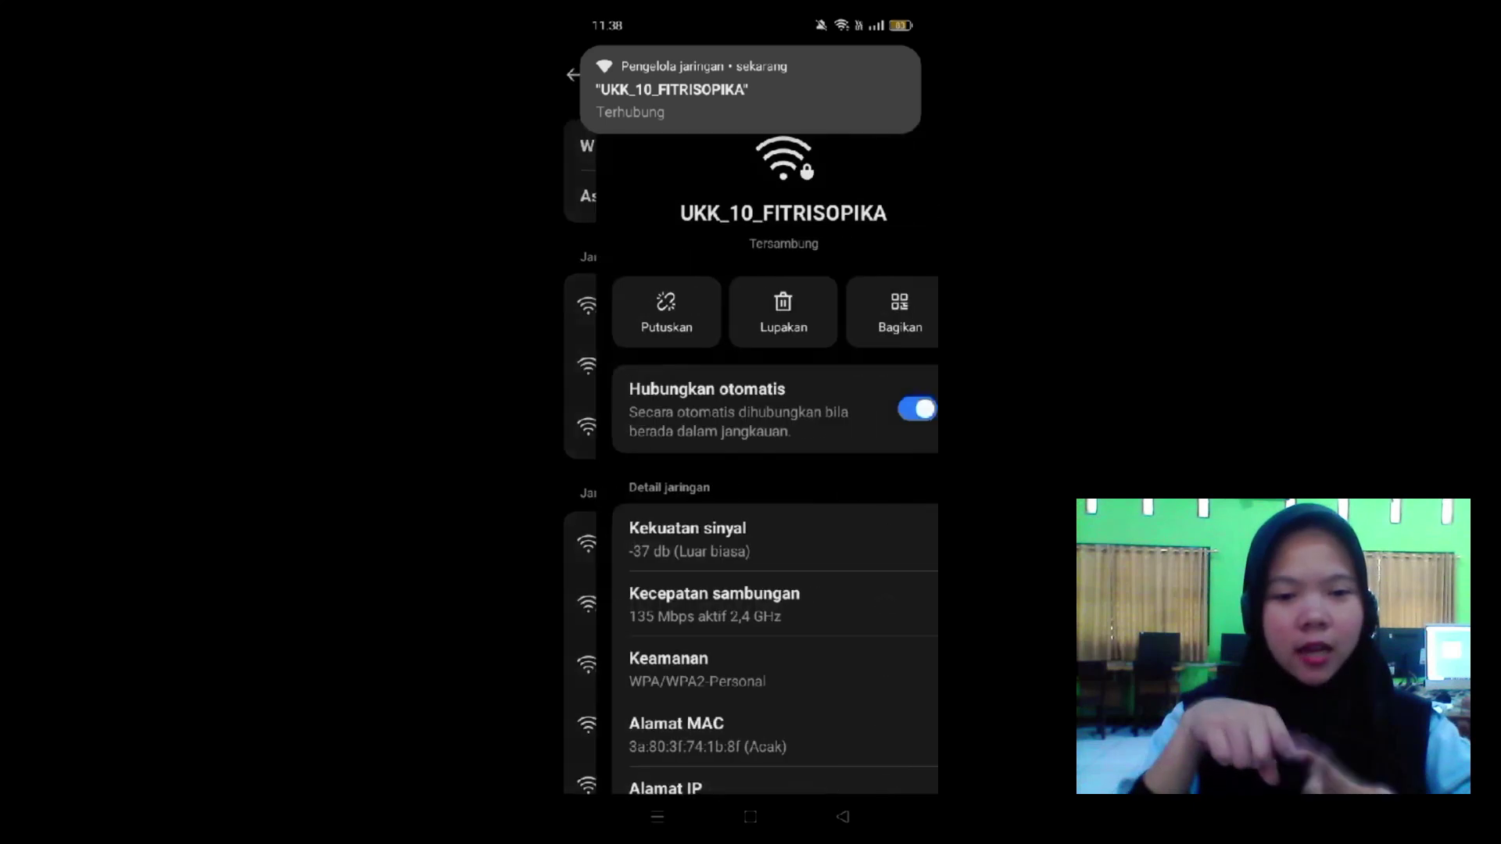
pyautogui.moveTo(777, 669); pyautogui.dragTo(881, 422)
pyautogui.moveTo(796, 762); pyautogui.dragTo(791, 593)
pyautogui.moveTo(630, 405); pyautogui.dragTo(750, 527)
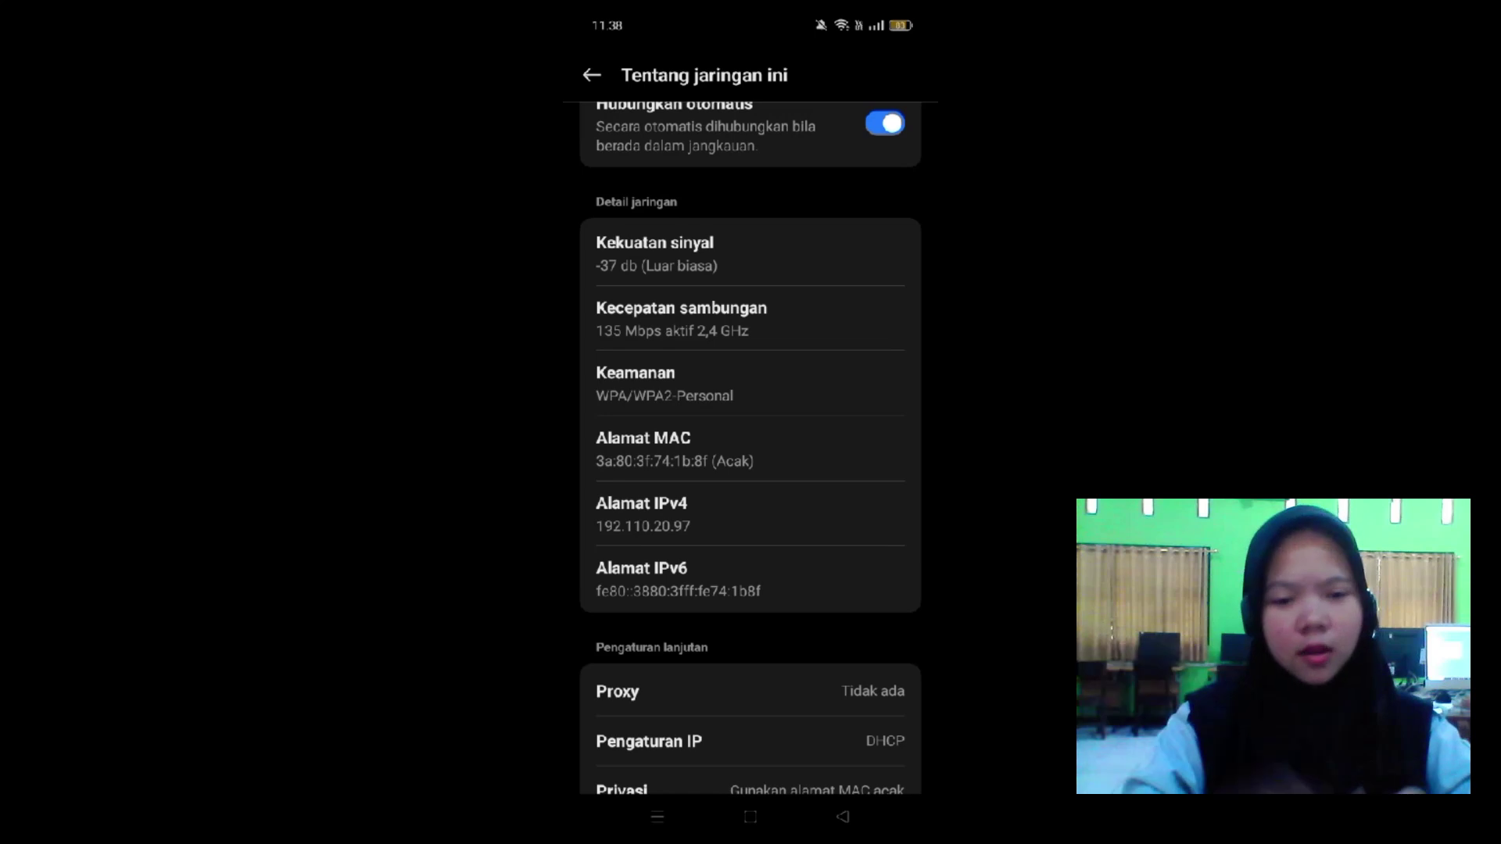
pyautogui.moveTo(755, 607); pyautogui.dragTo(797, 610)
pyautogui.moveTo(752, 516); pyautogui.dragTo(751, 702)
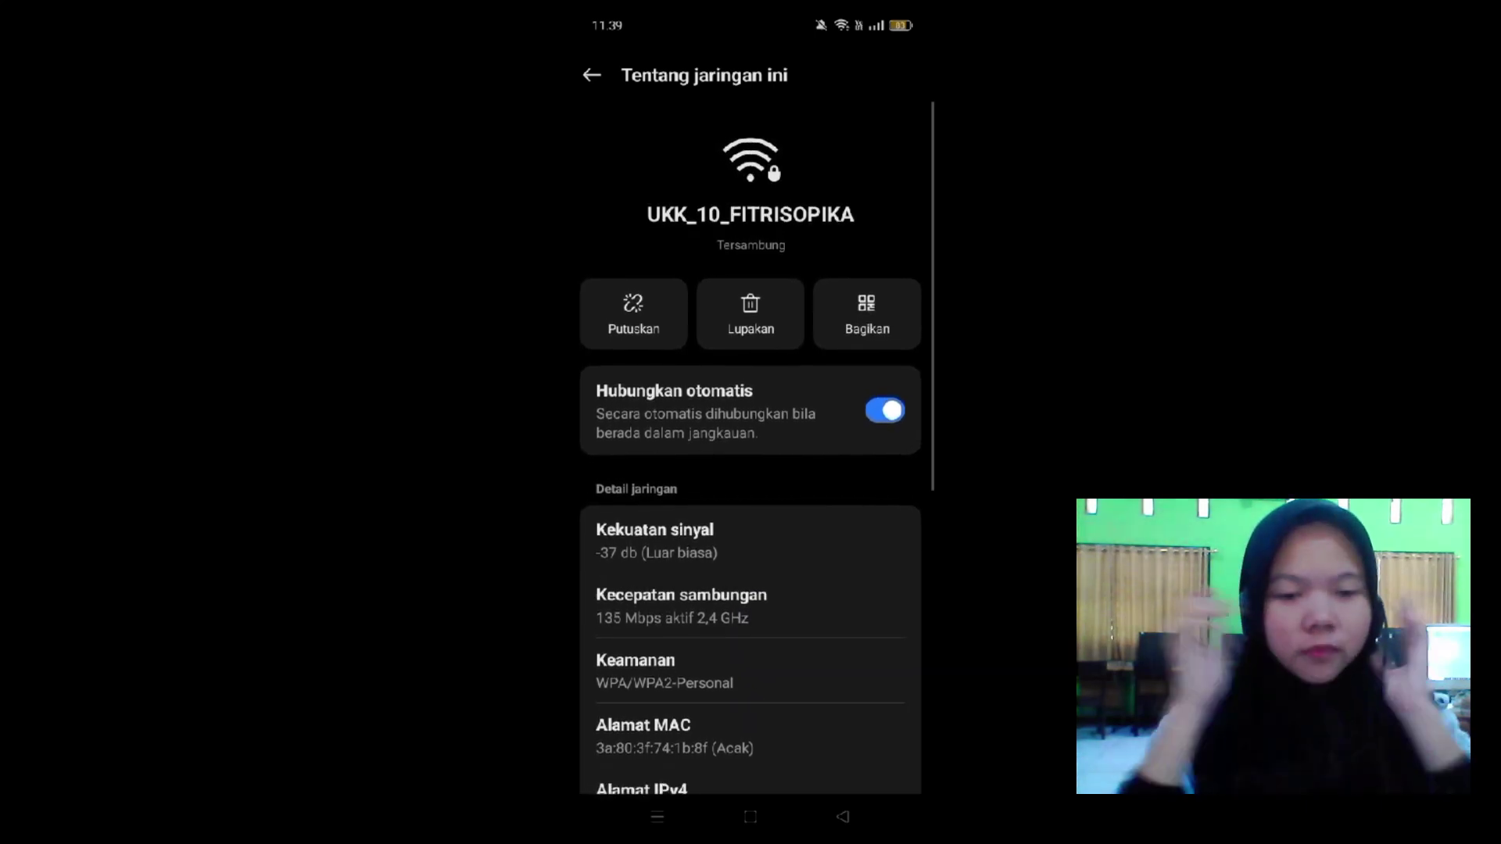
pyautogui.moveTo(753, 695); pyautogui.dragTo(770, 618)
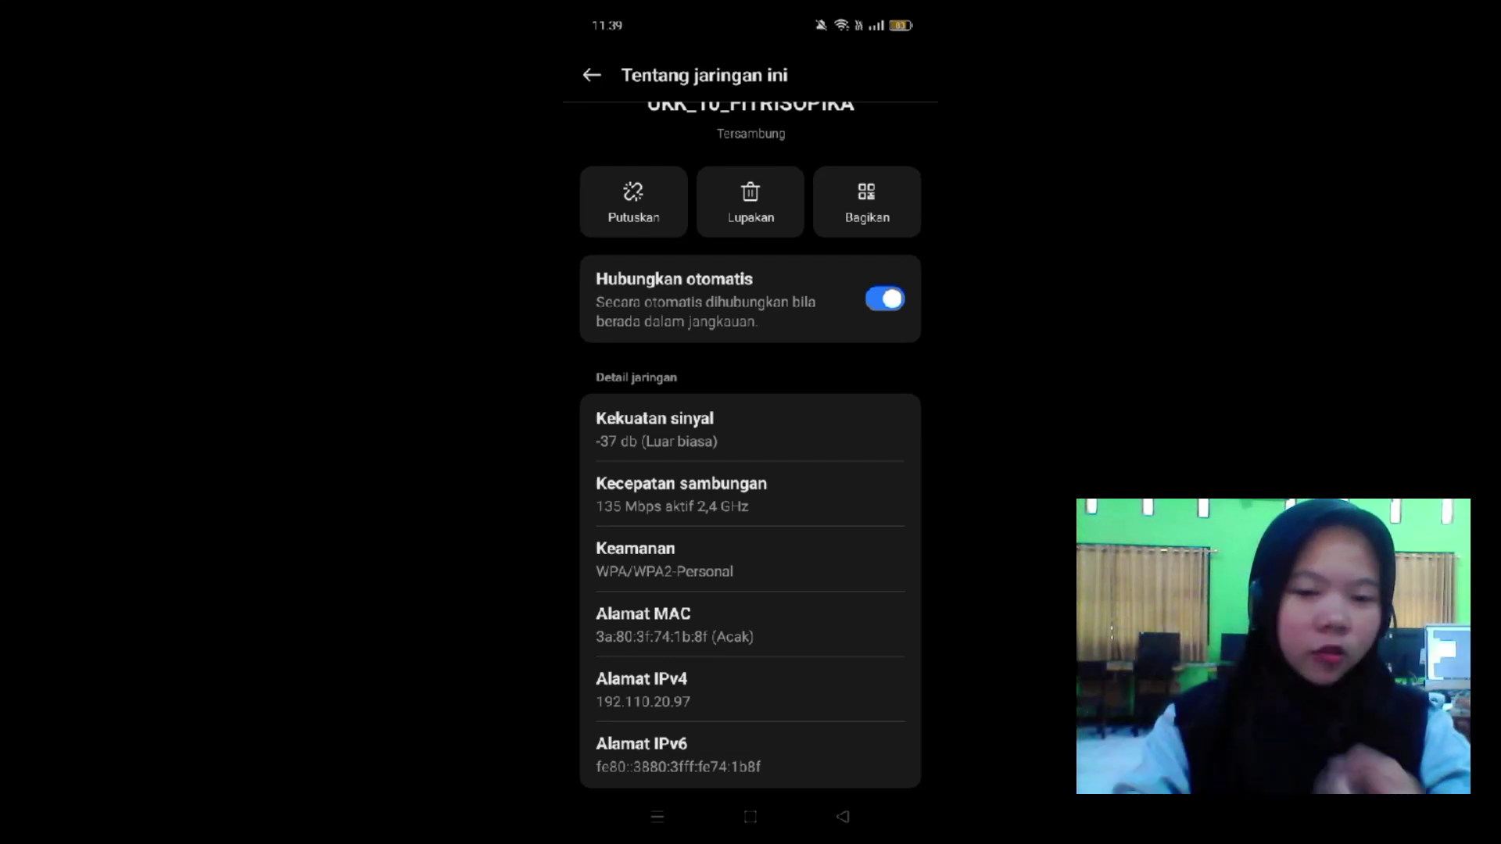
pyautogui.moveTo(818, 469); pyautogui.dragTo(810, 538)
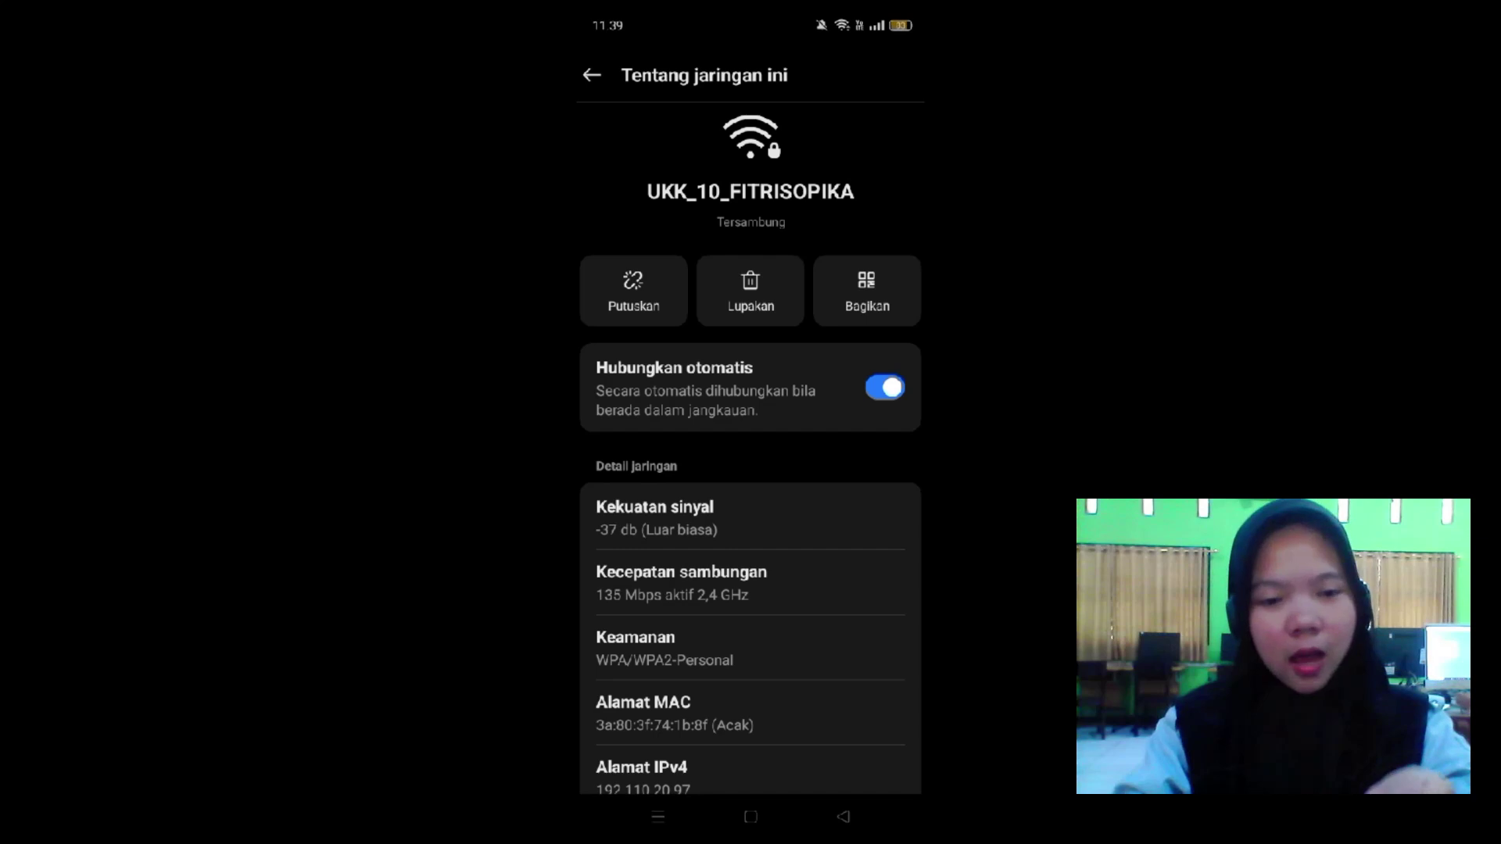
# Leave the Wi-Fi details and return to the home screen.
pyautogui.click(655, 809)
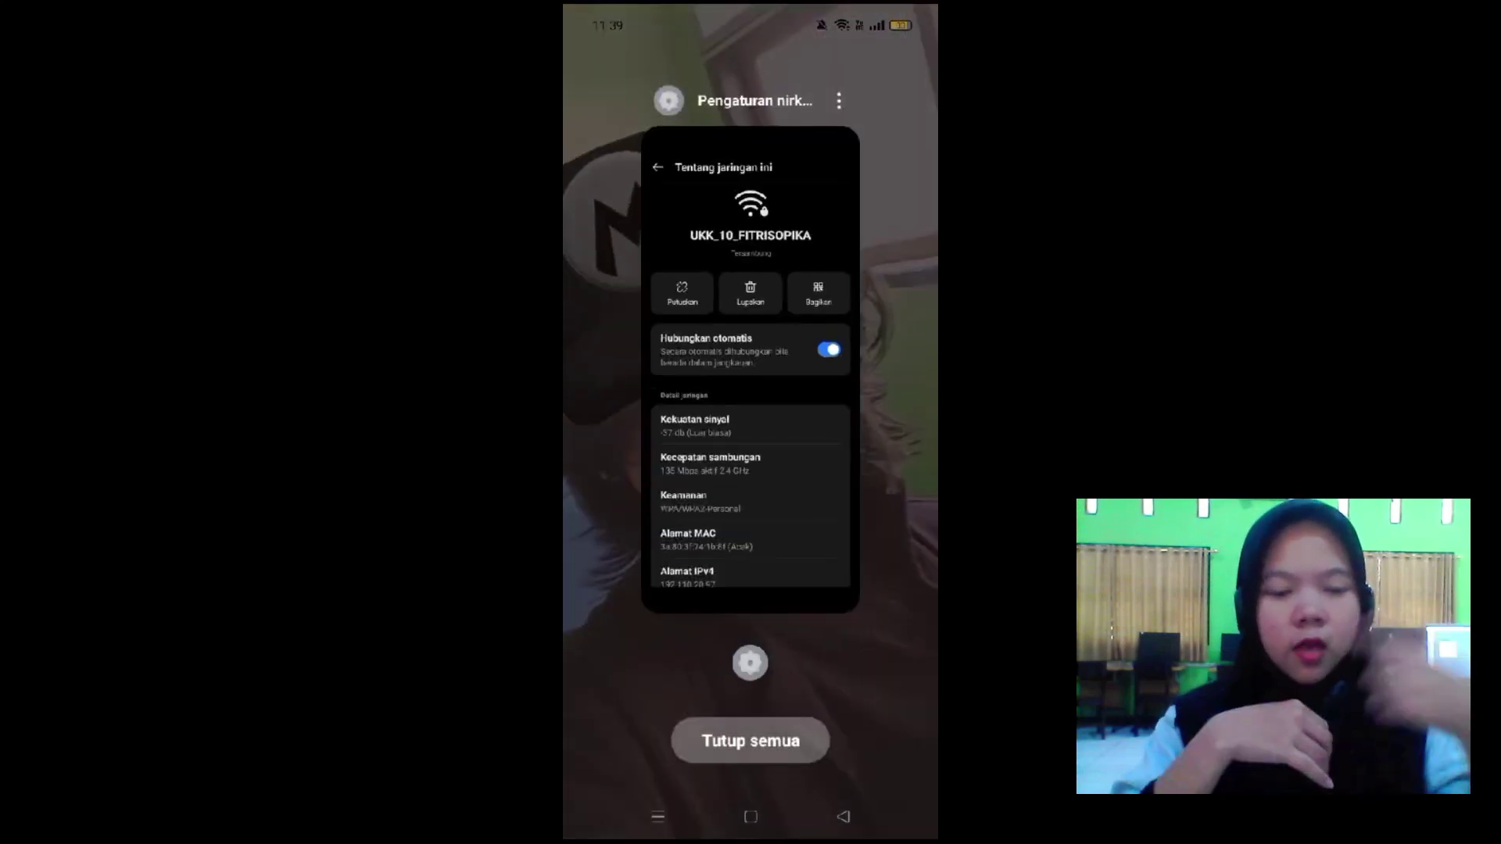
pyautogui.click(810, 543)
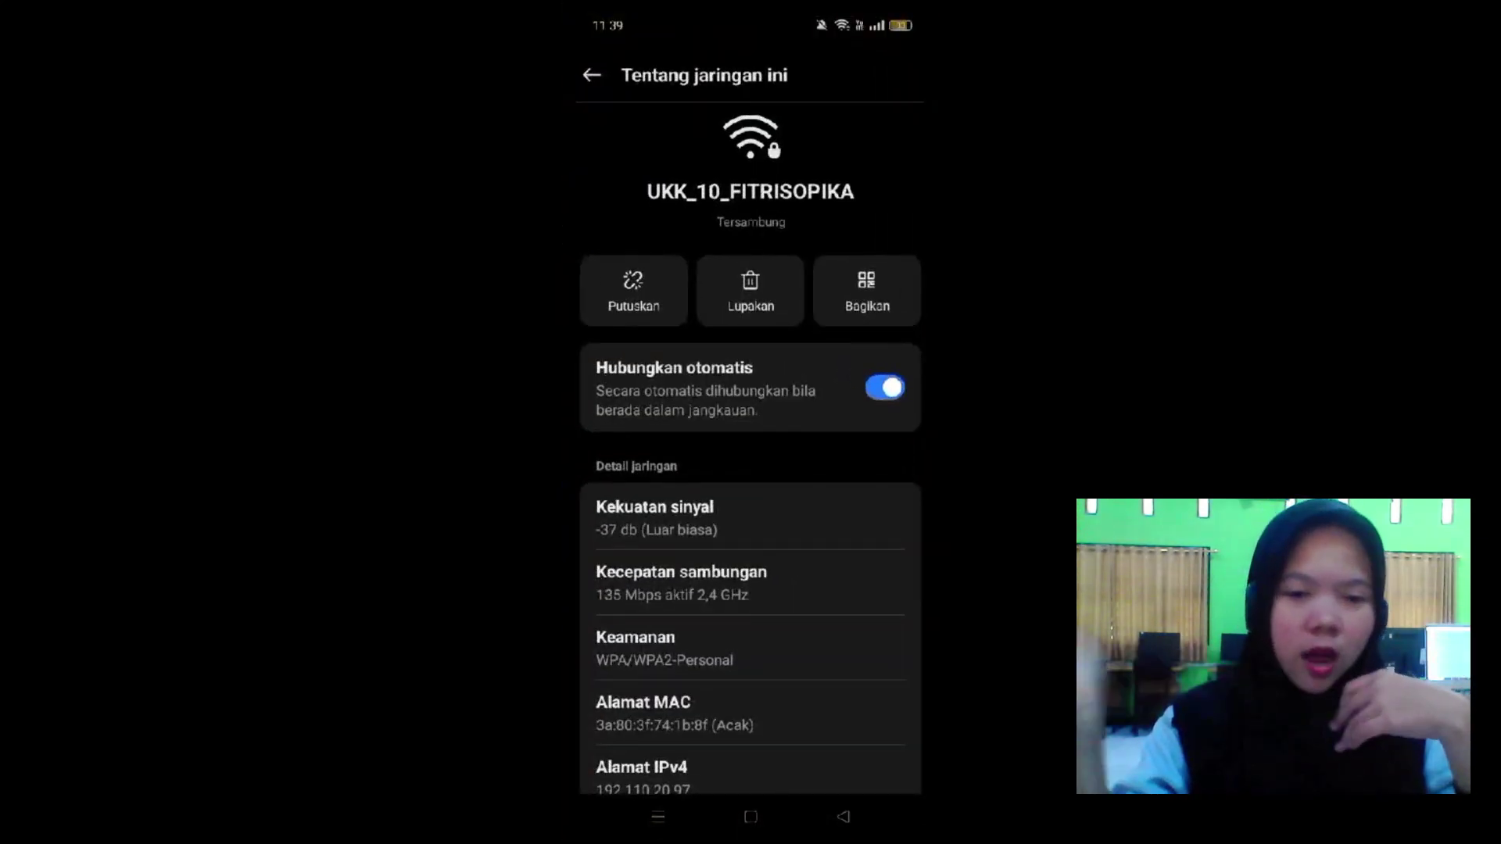
pyautogui.click(862, 114)
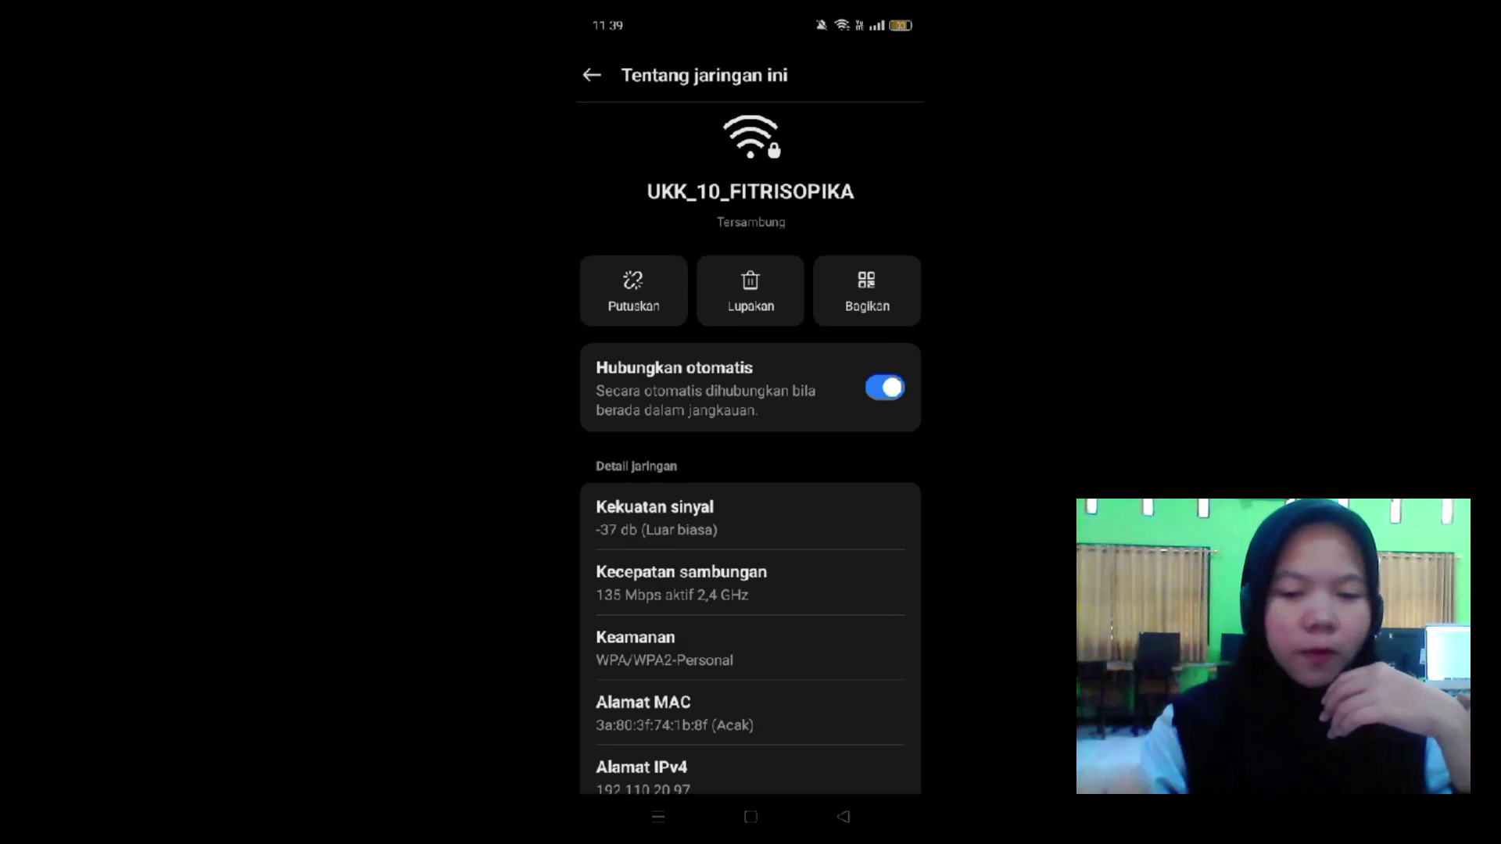
pyautogui.click(737, 816)
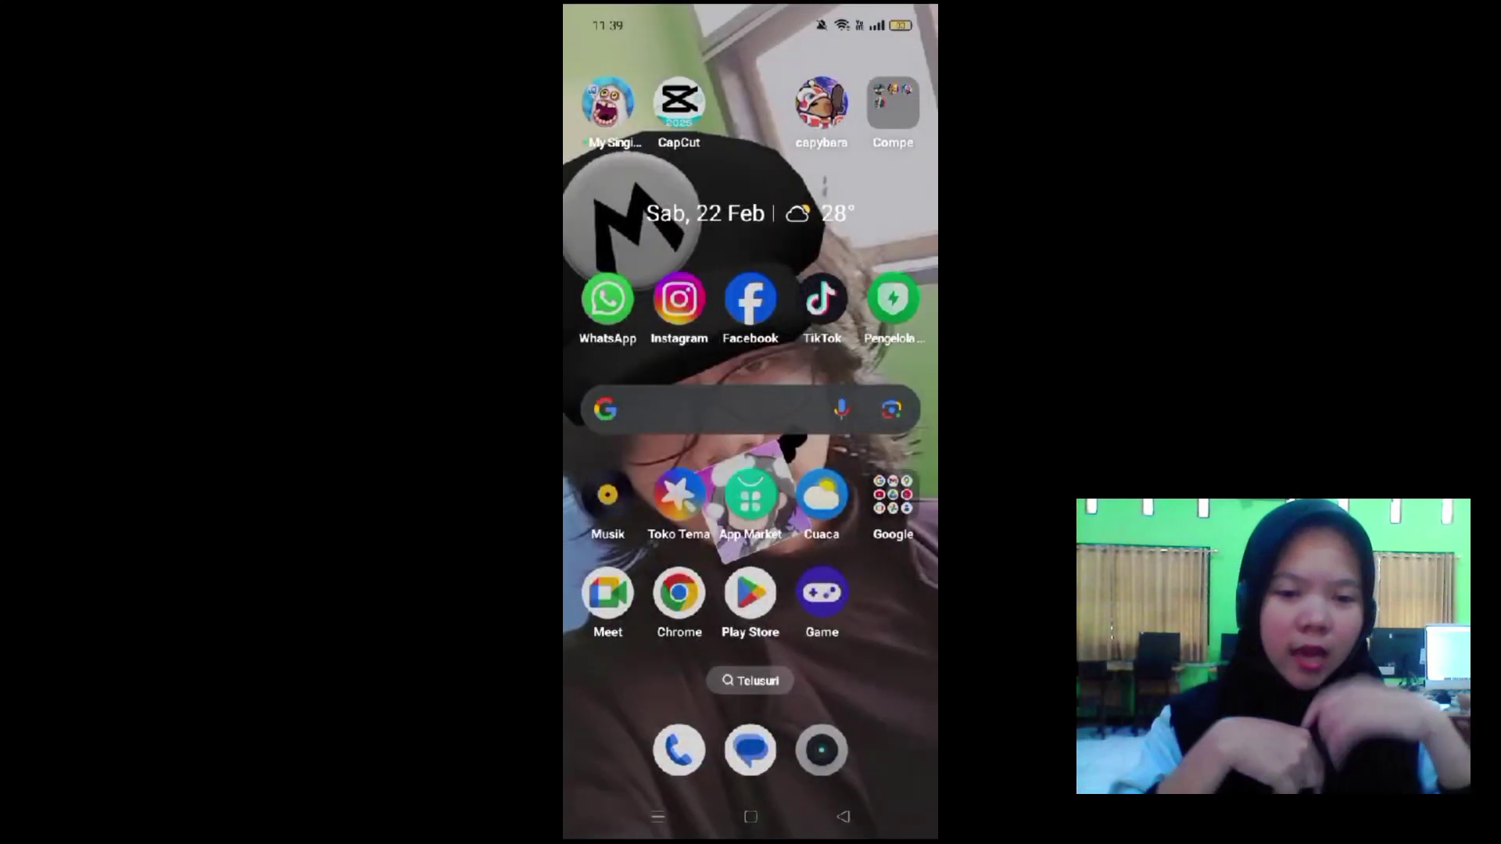
# Launch TikTok and swipe through several feed videos over the hotspot connection.
pyautogui.click(812, 299)
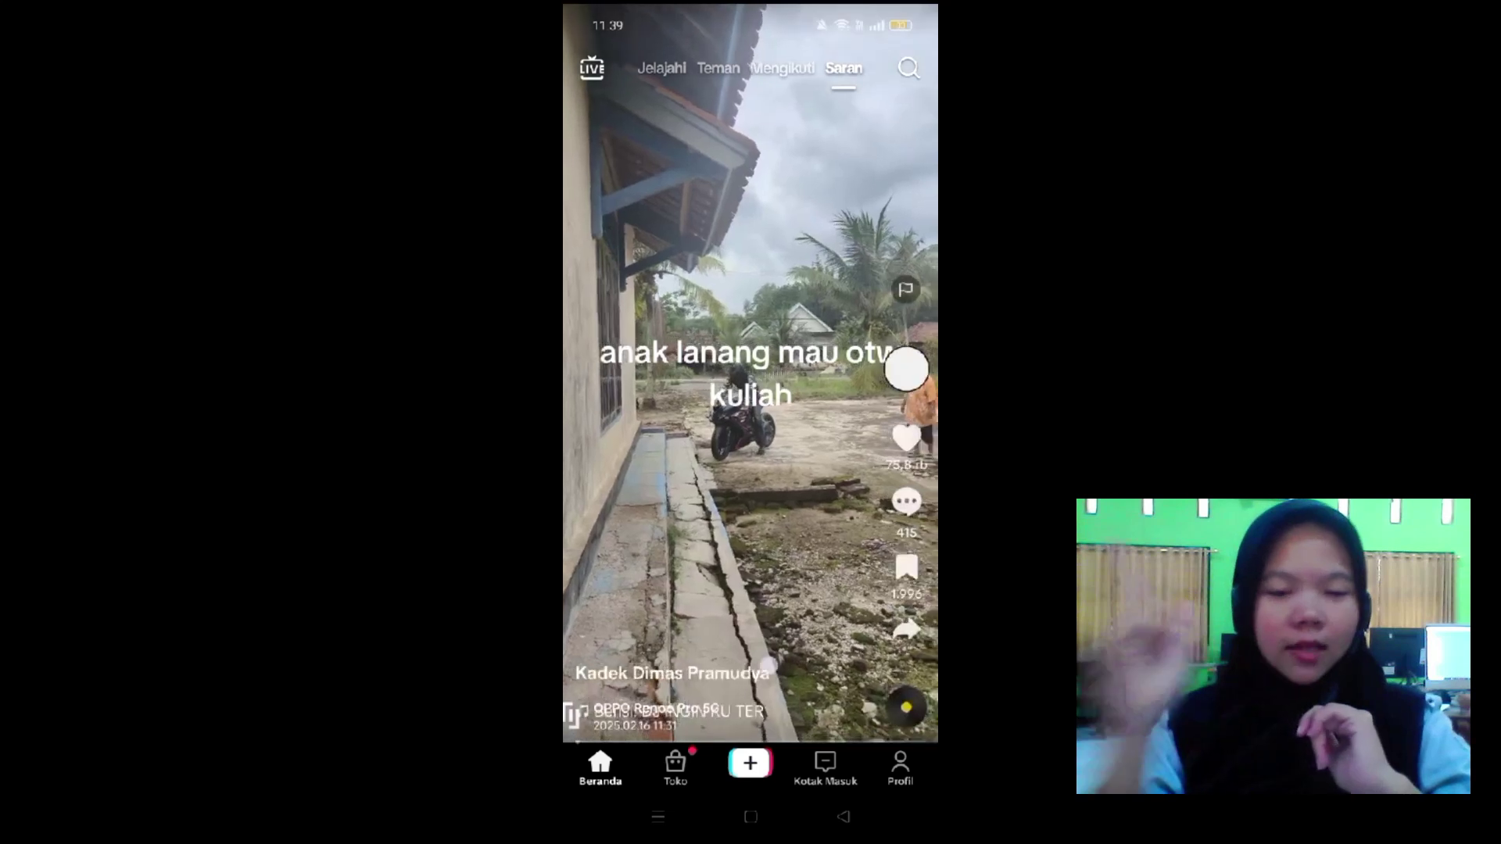
pyautogui.moveTo(833, 641); pyautogui.dragTo(833, 514)
pyautogui.moveTo(773, 714); pyautogui.dragTo(794, 663)
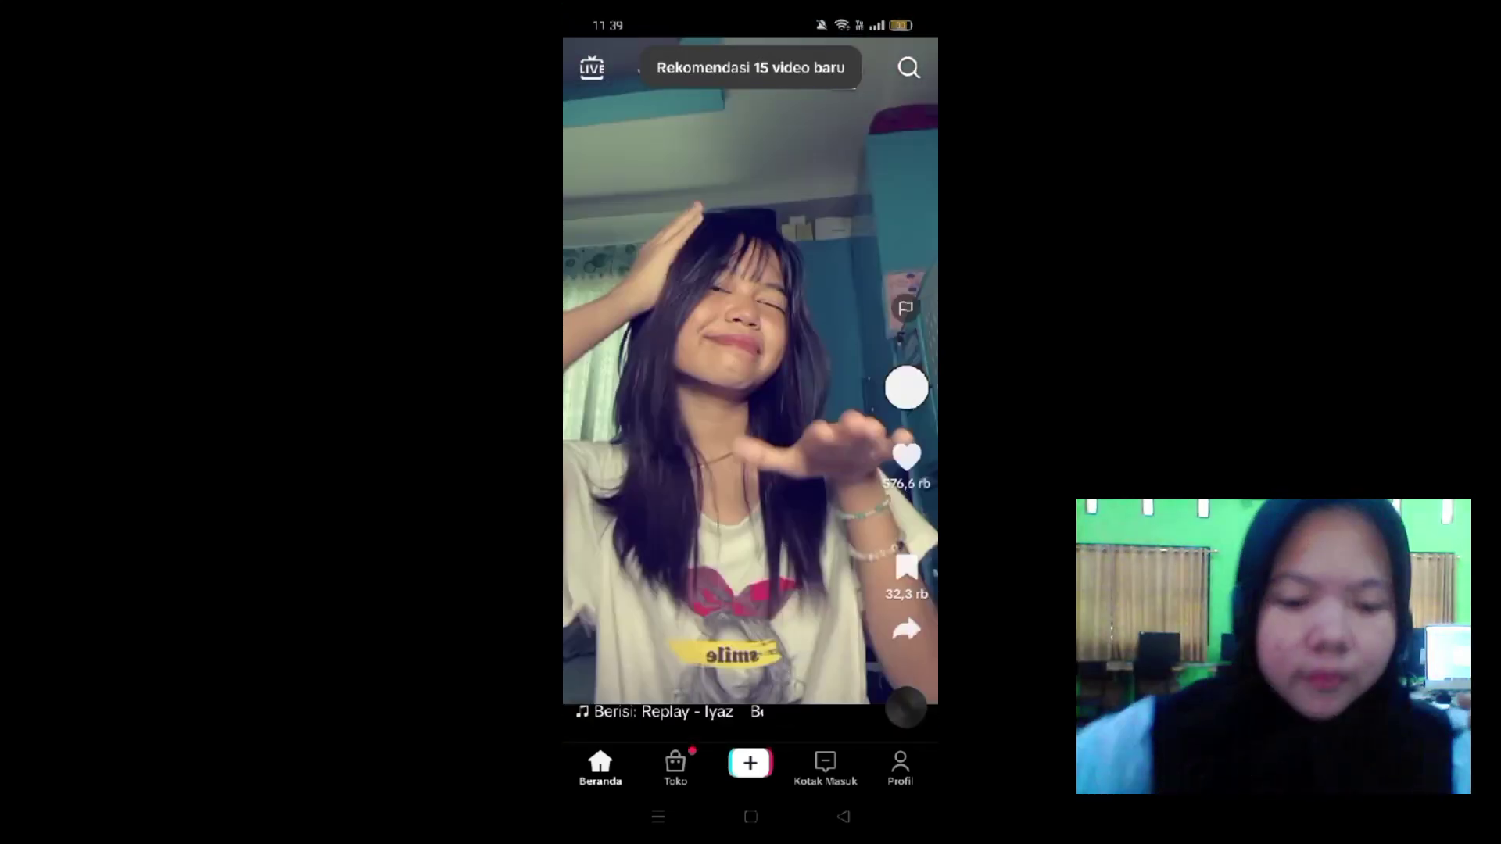
pyautogui.moveTo(842, 478); pyautogui.dragTo(842, 782)
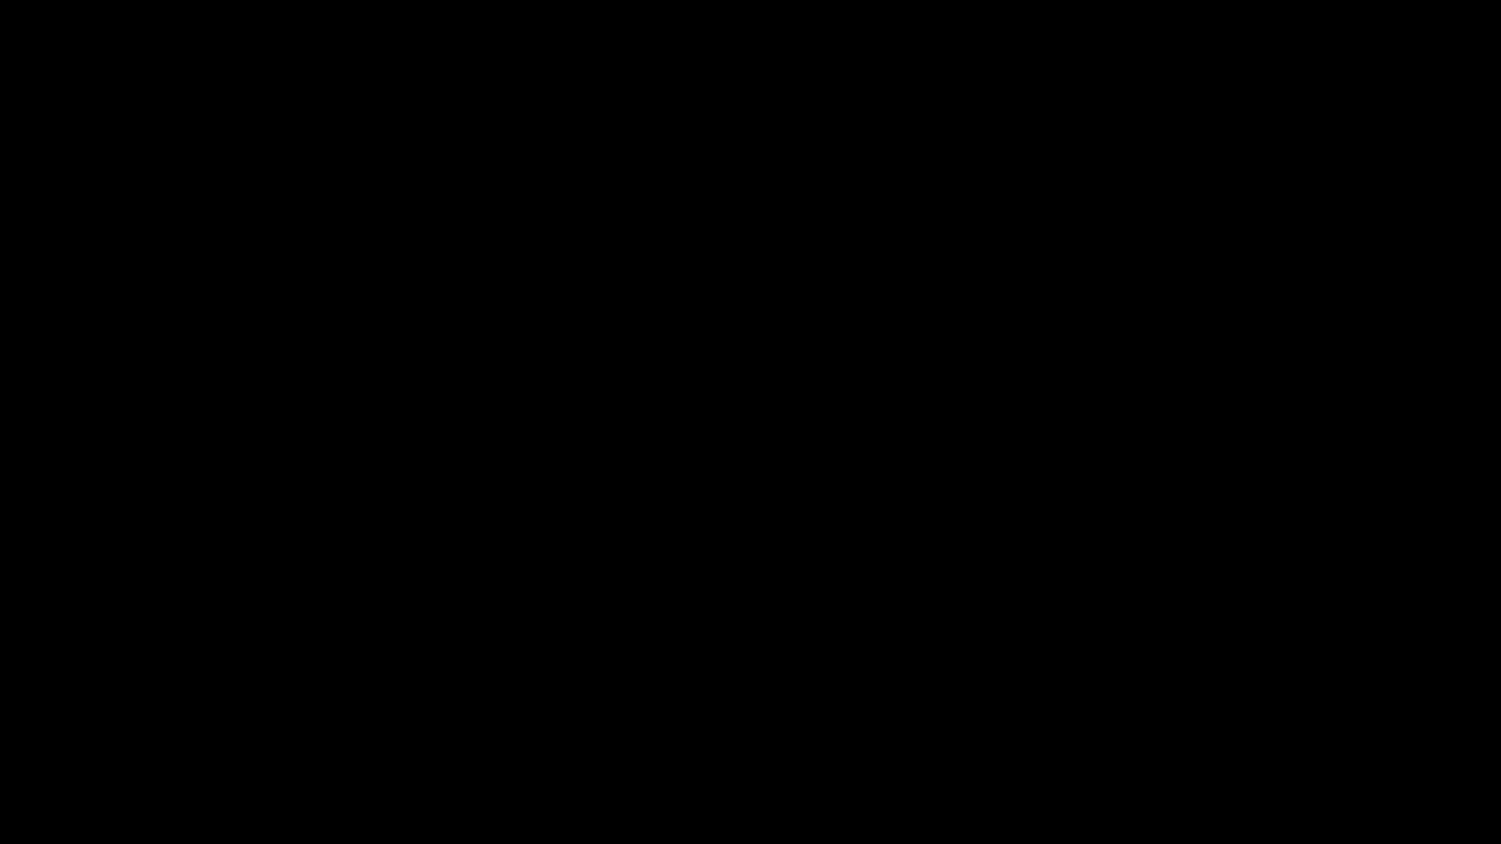